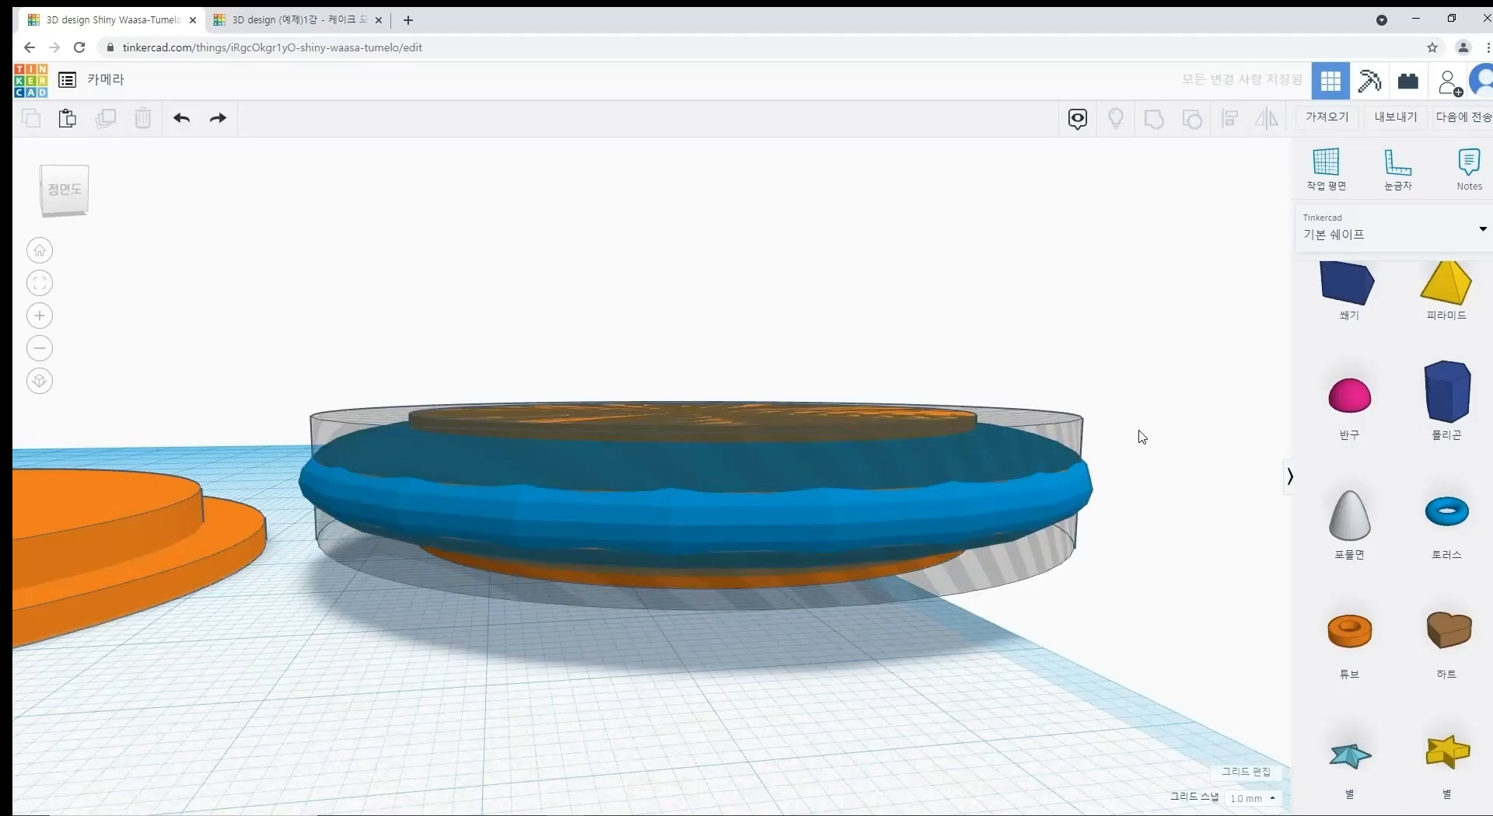
Step: Turn the two hole cylinders above and below the torus into solids
click(1090, 481)
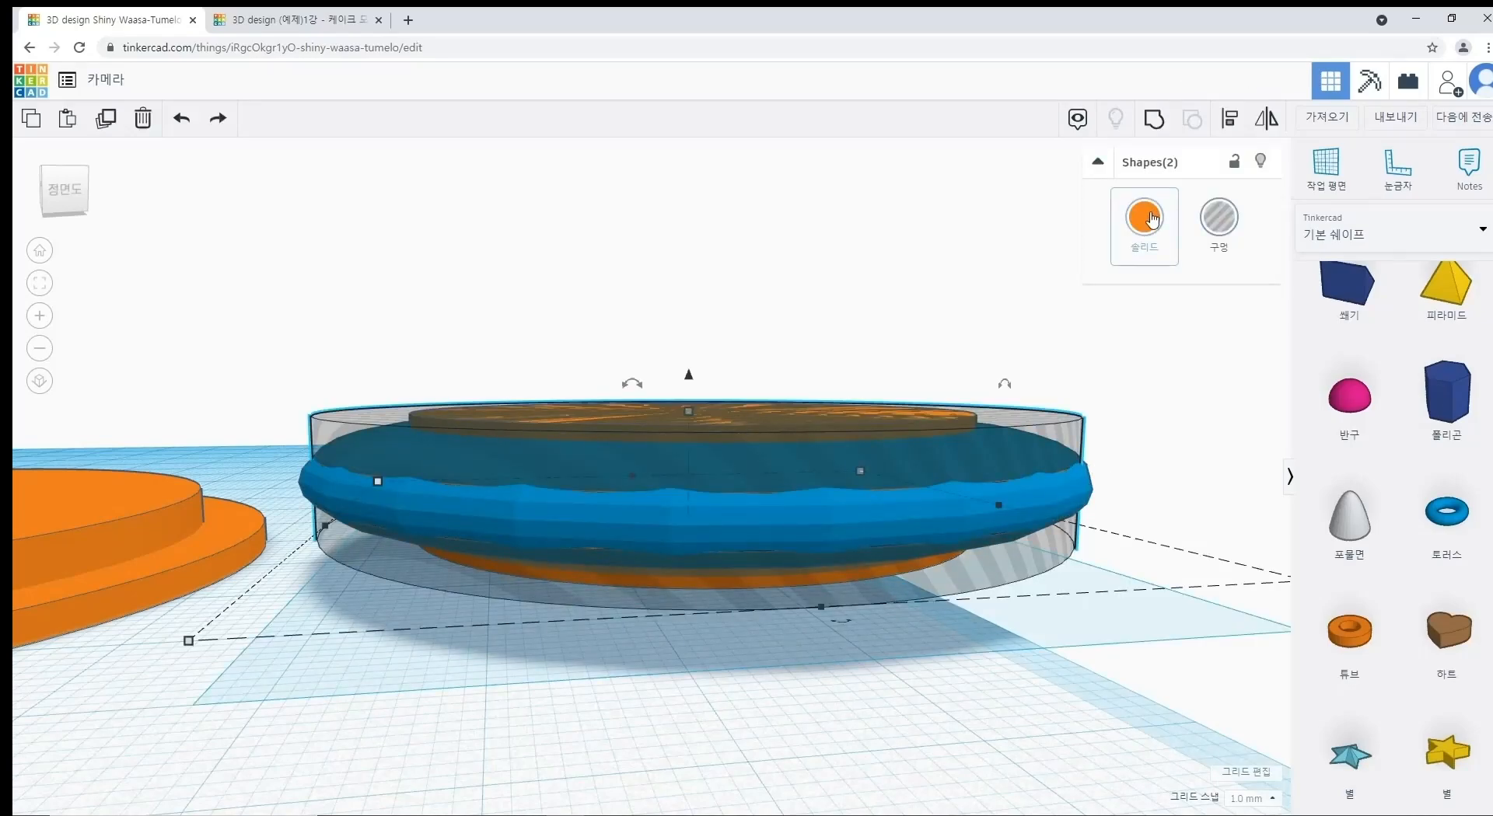
click(1152, 219)
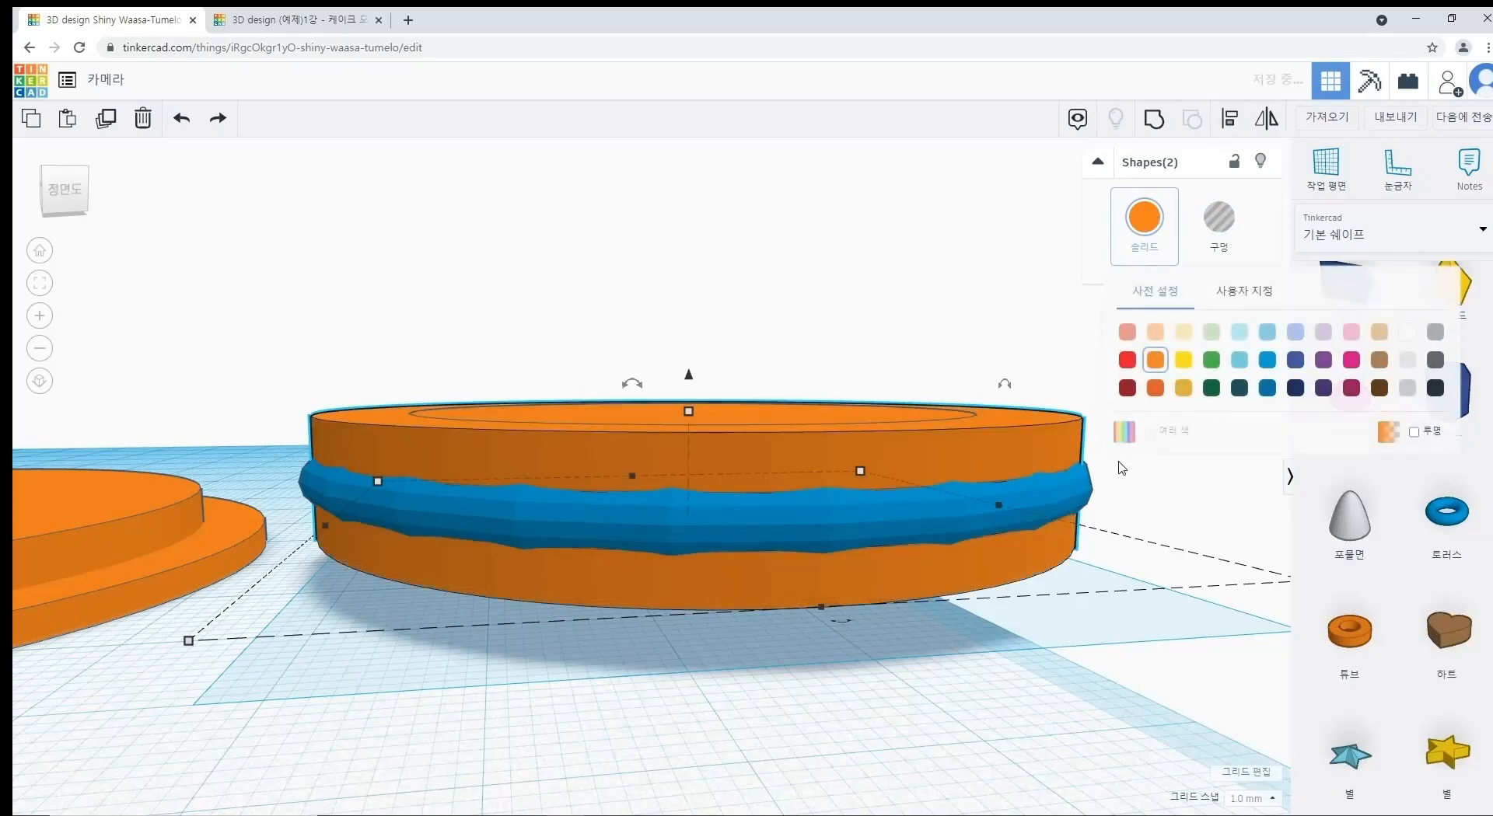
click(1132, 502)
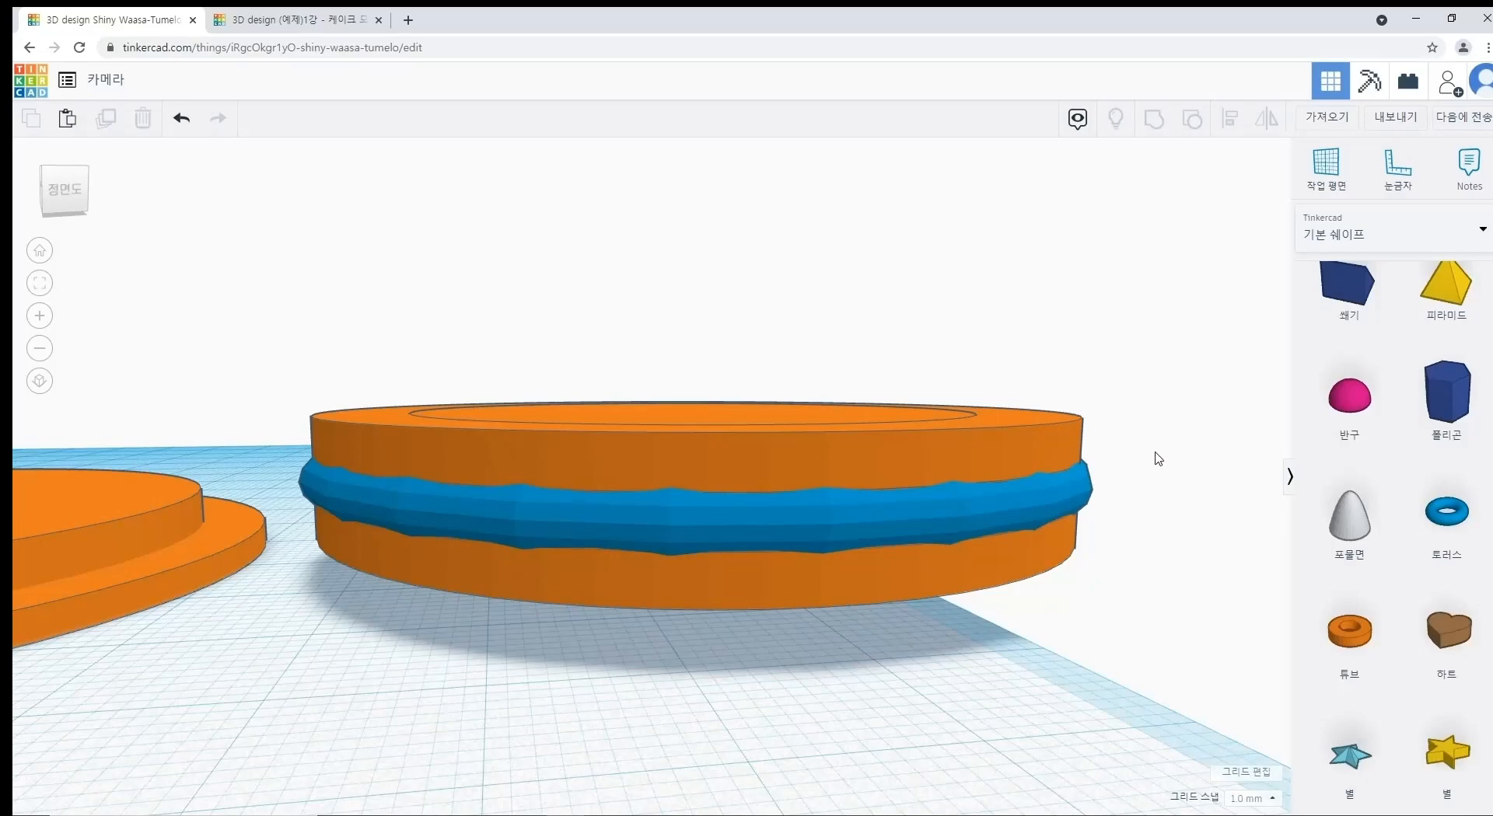
Step: Turn the two large cylinders above and below the torus back into holes
click(1077, 553)
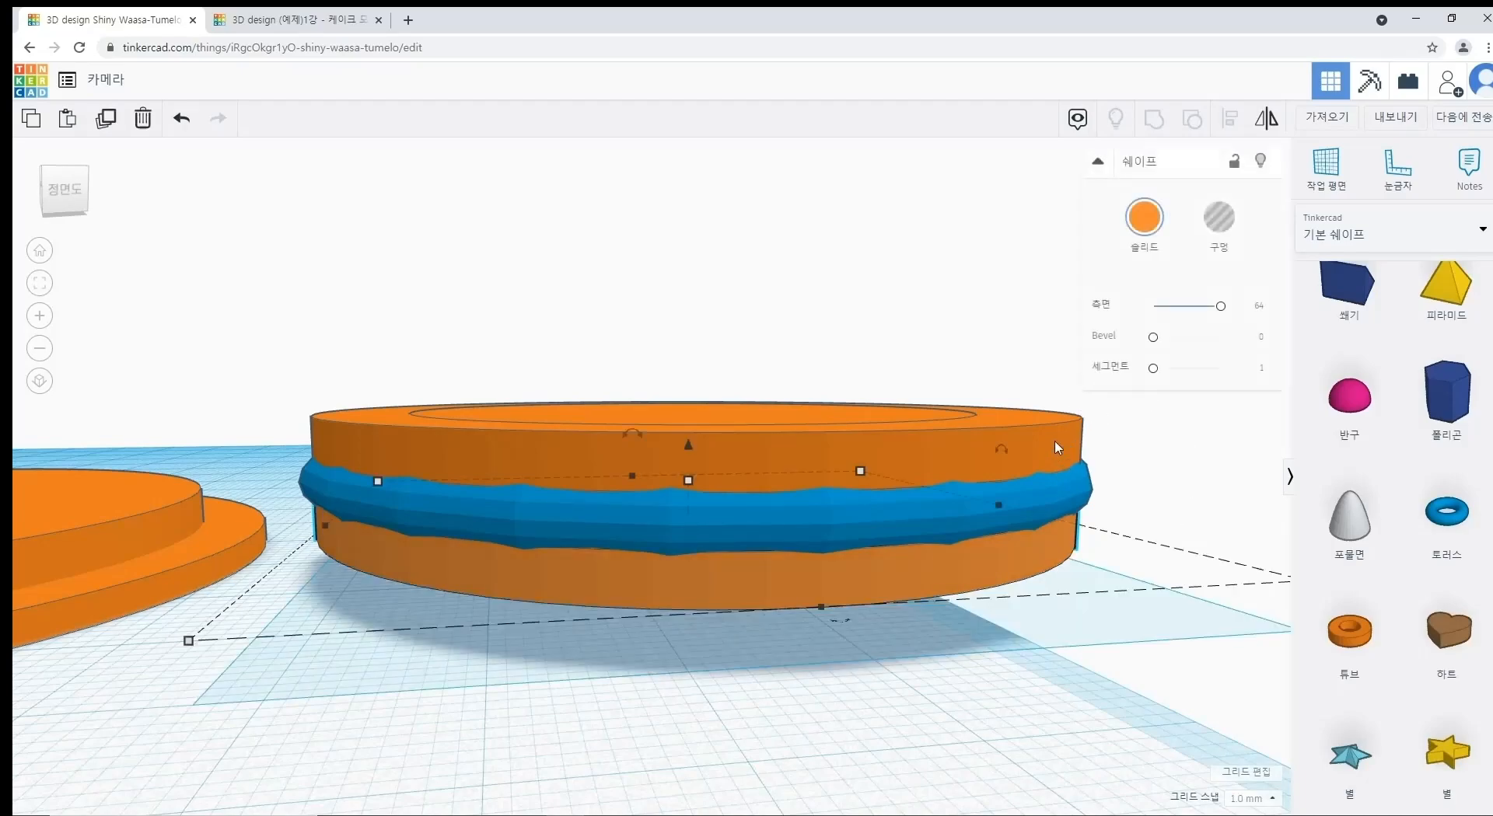
shift+click(1065, 434)
click(1218, 219)
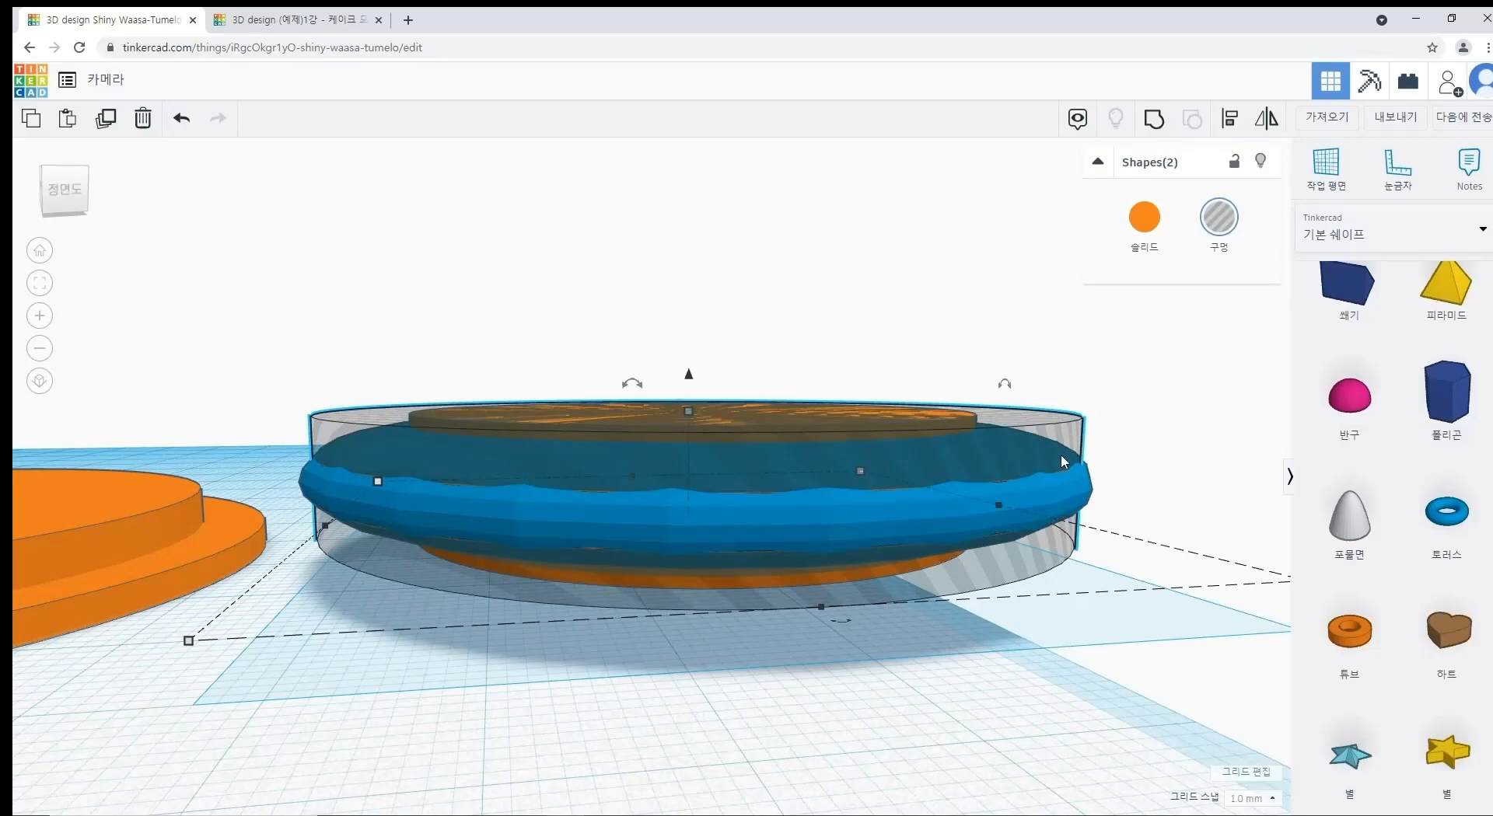
right_drag(1065, 454, 1038, 425)
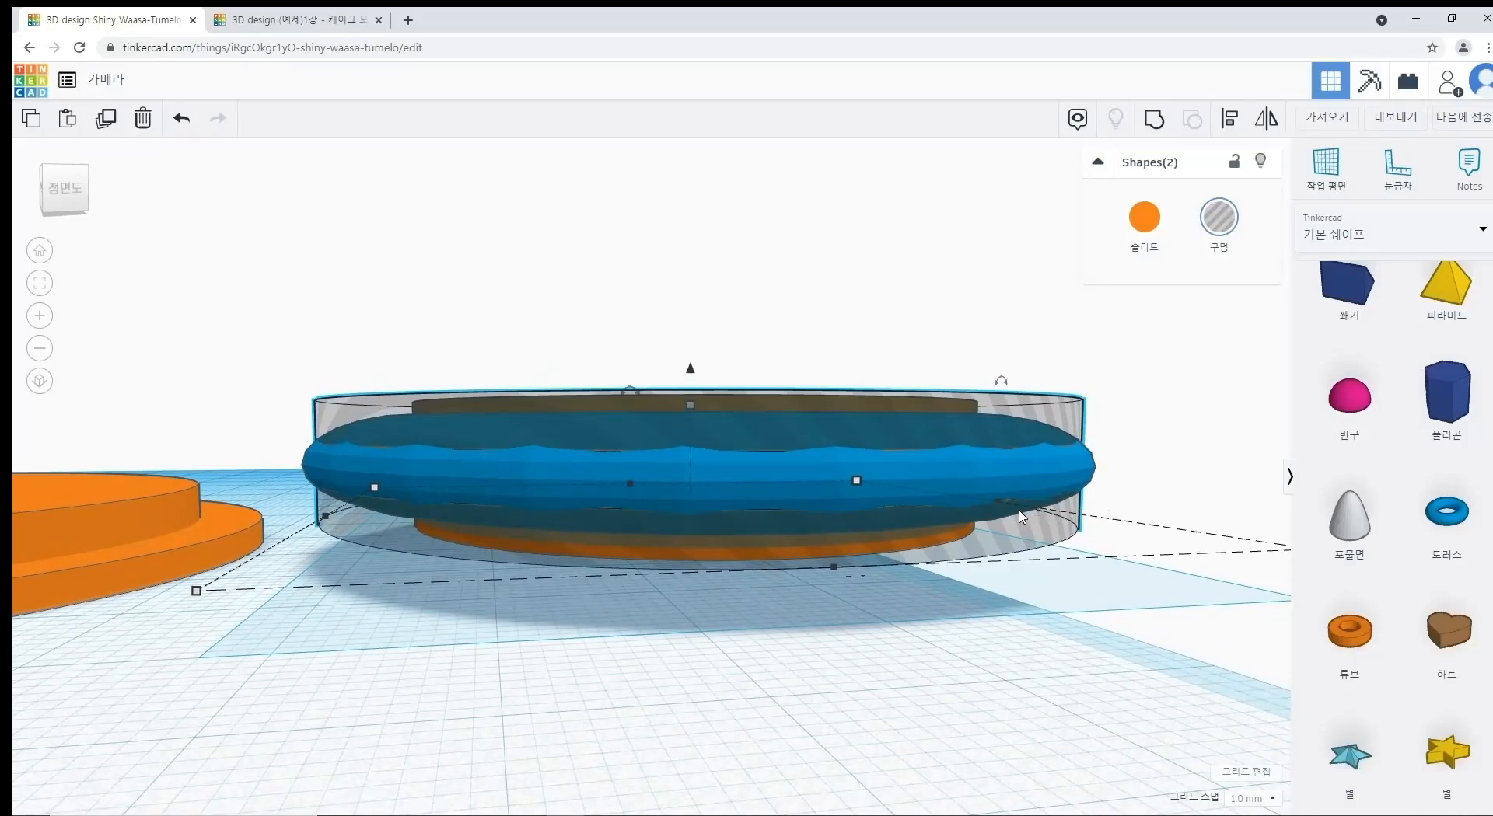
Step: Try grouping the torus with both hole cylinders to trim it, inspect the flattened shape, and undo the grouping
drag(1121, 397, 1060, 539)
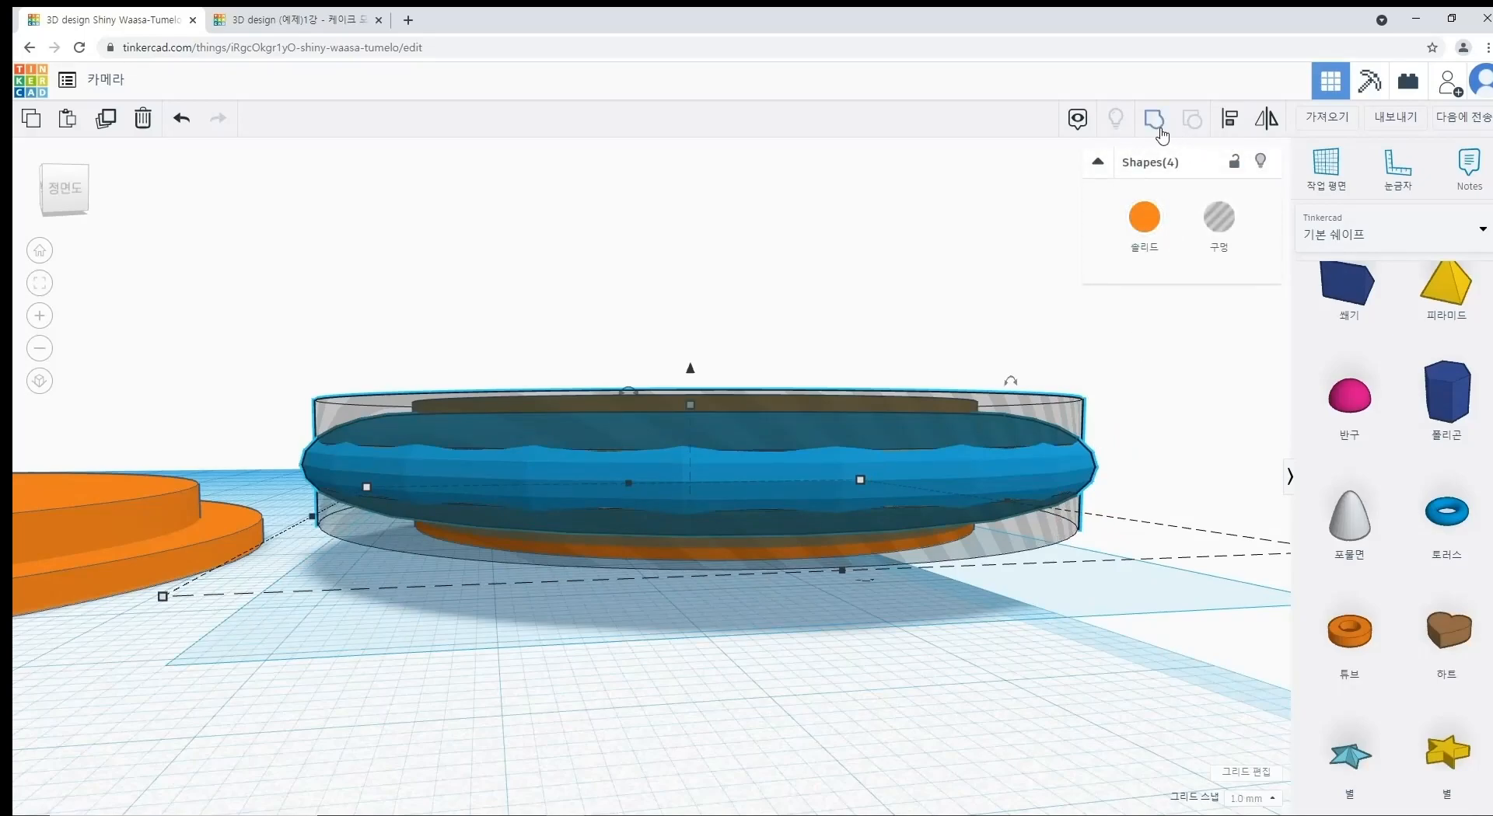
click(1134, 403)
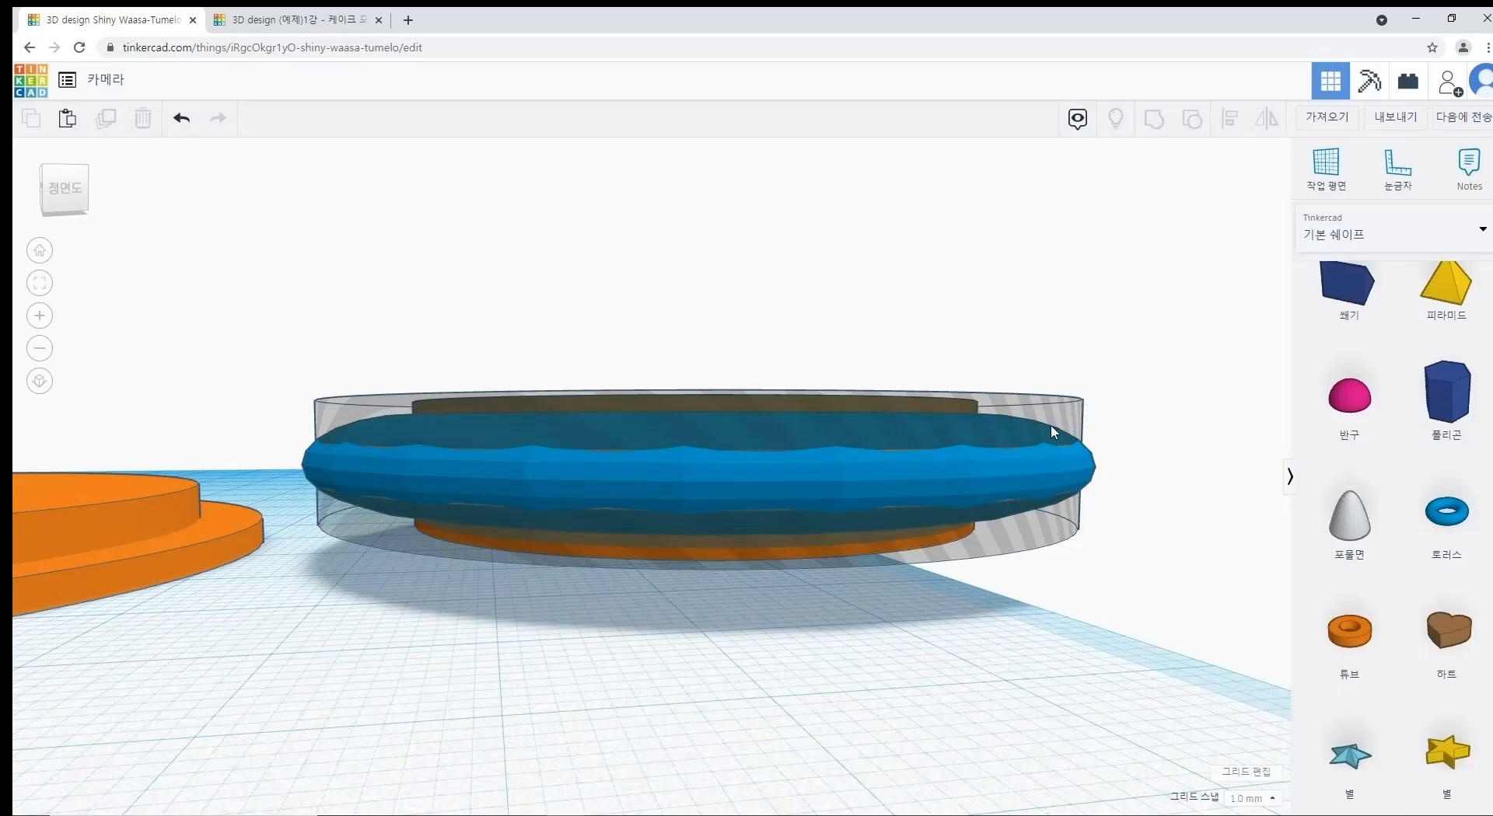
click(1075, 464)
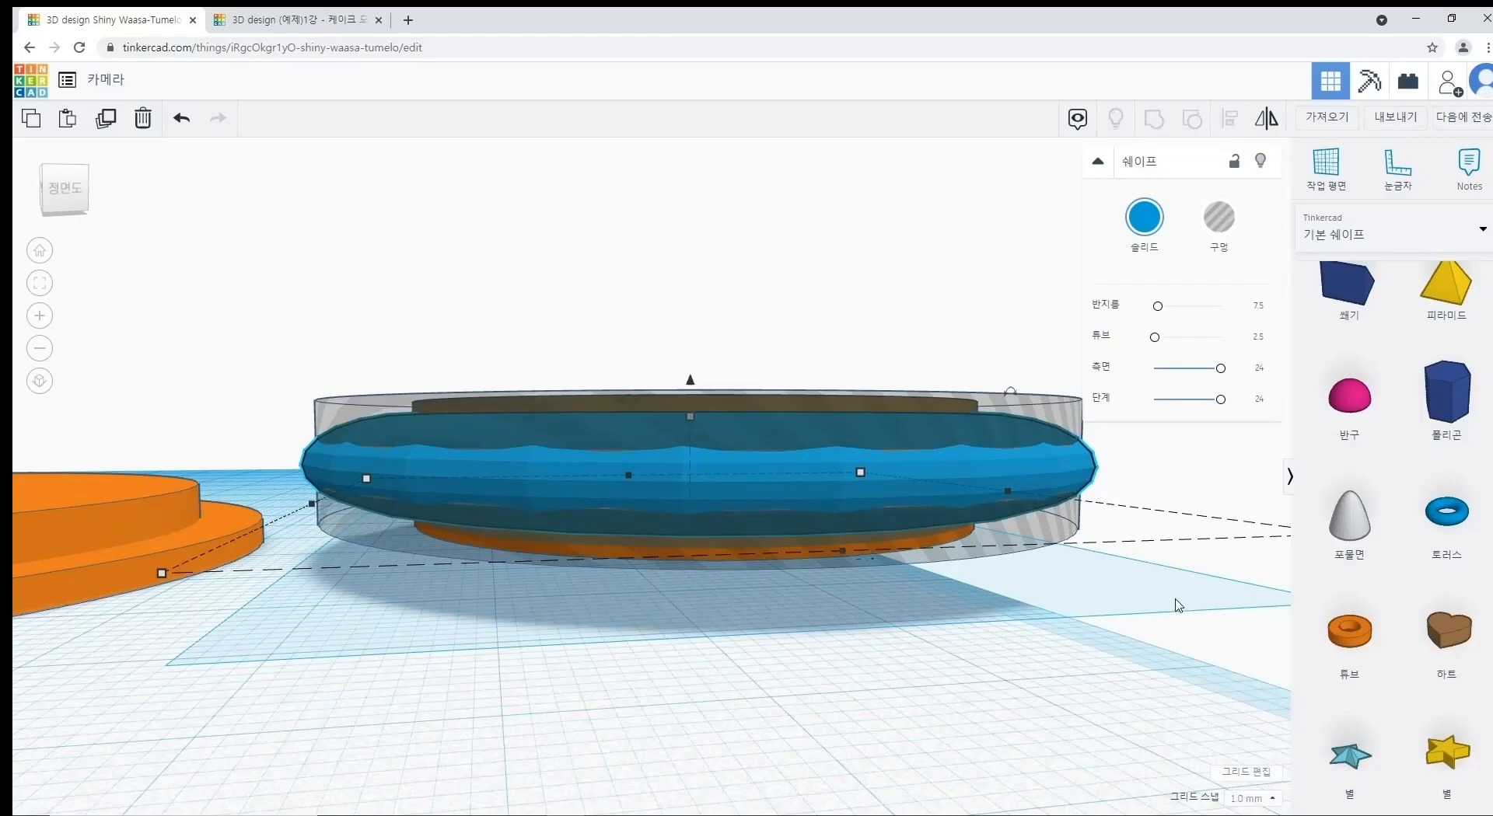
click(1130, 445)
drag(1125, 421, 1066, 468)
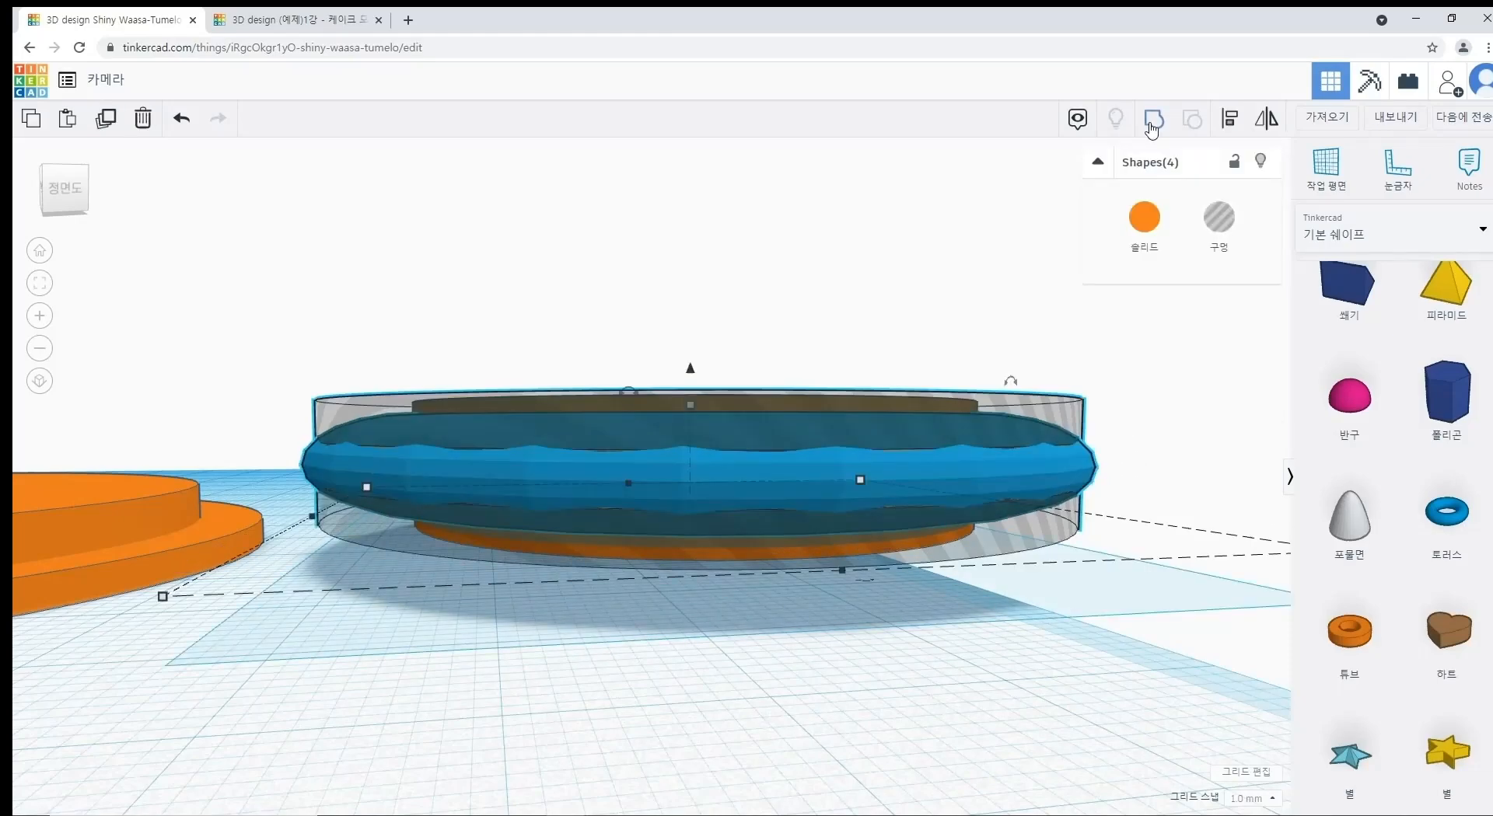
click(1153, 121)
click(1114, 447)
right_drag(1106, 450, 1106, 464)
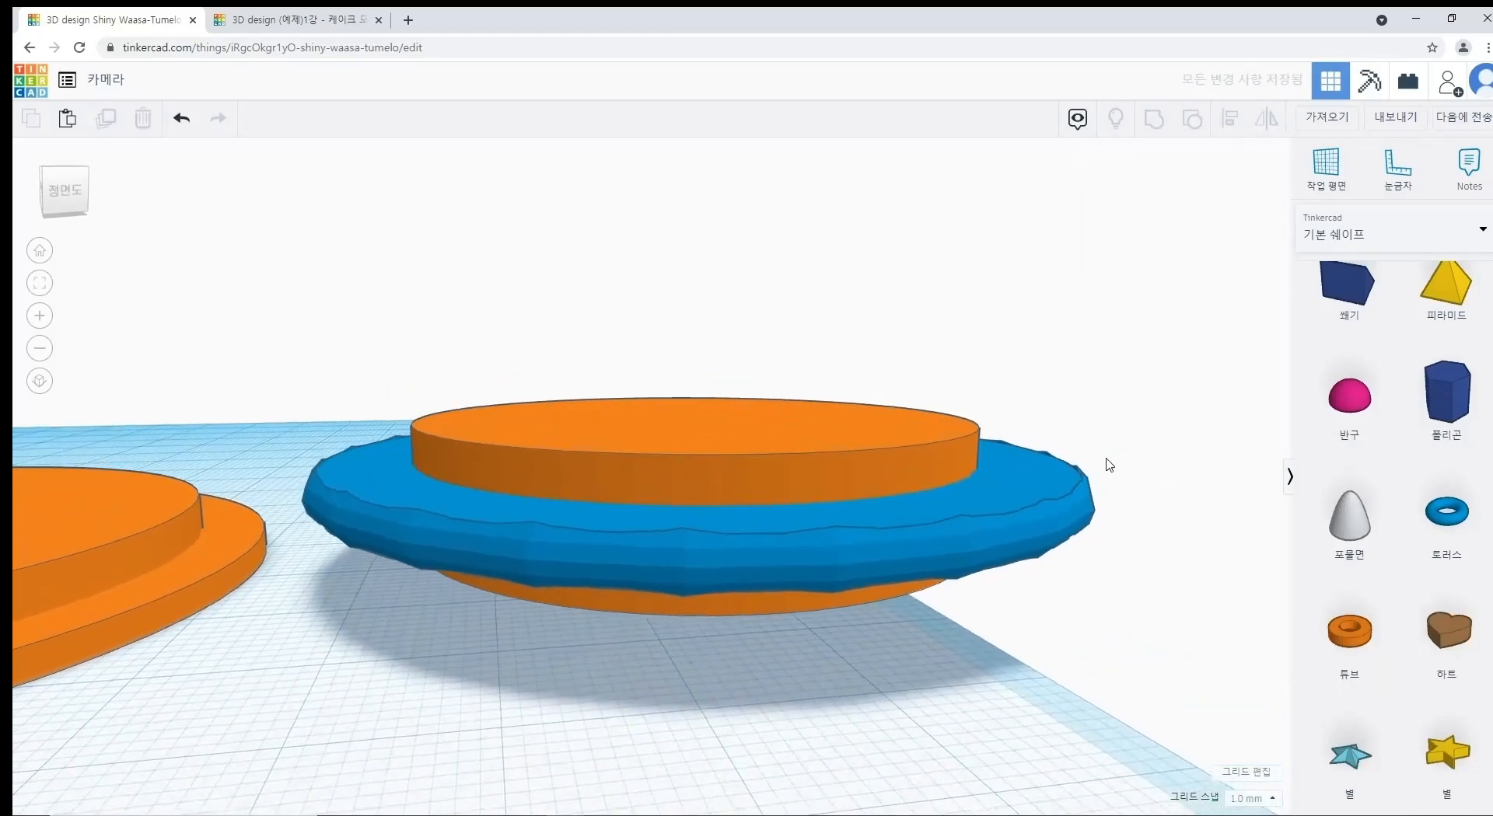
scroll(658, 501, up, 4)
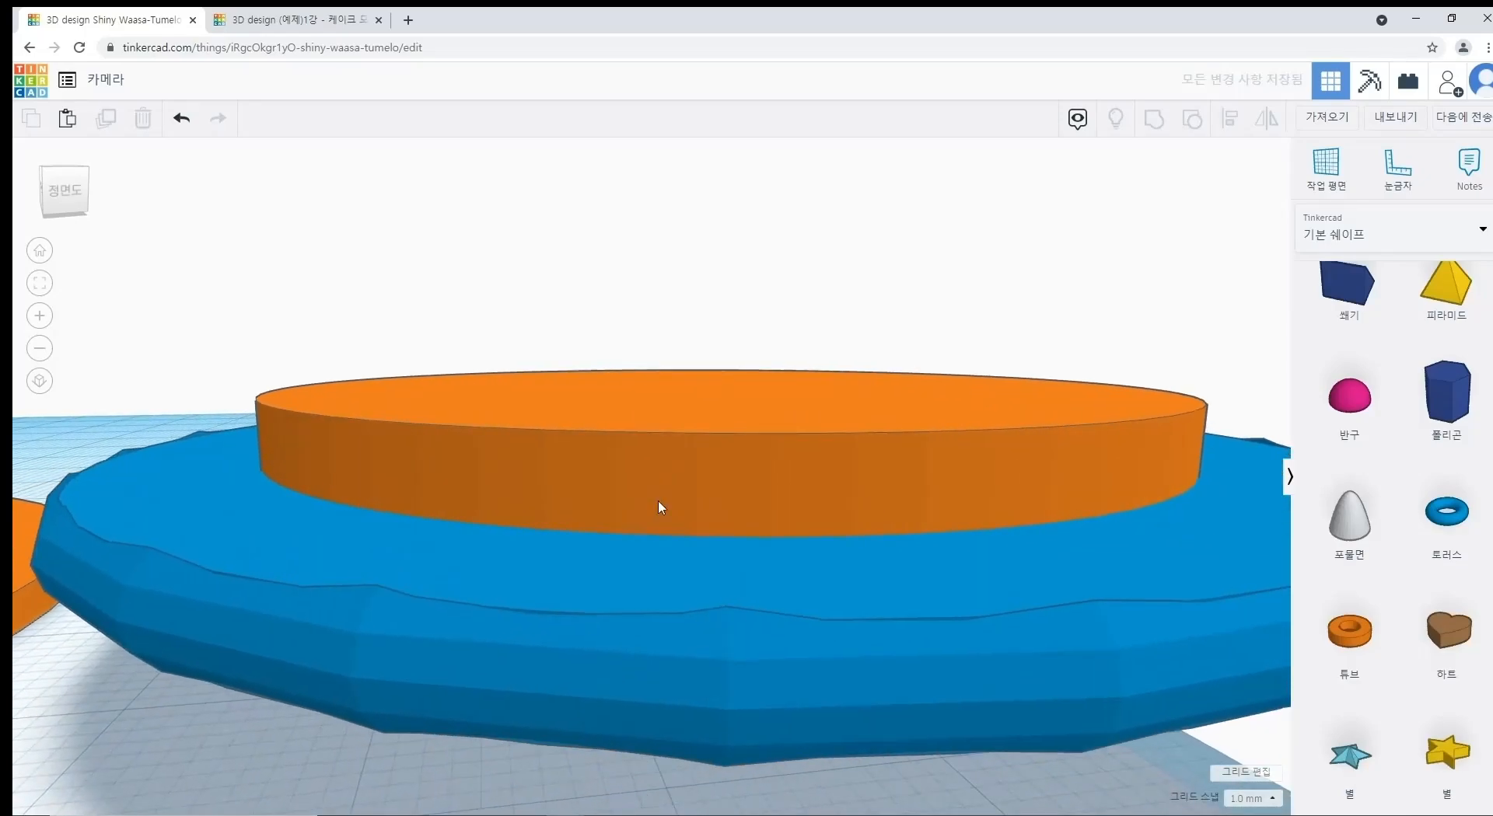
middle_drag(104, 457, 256, 440)
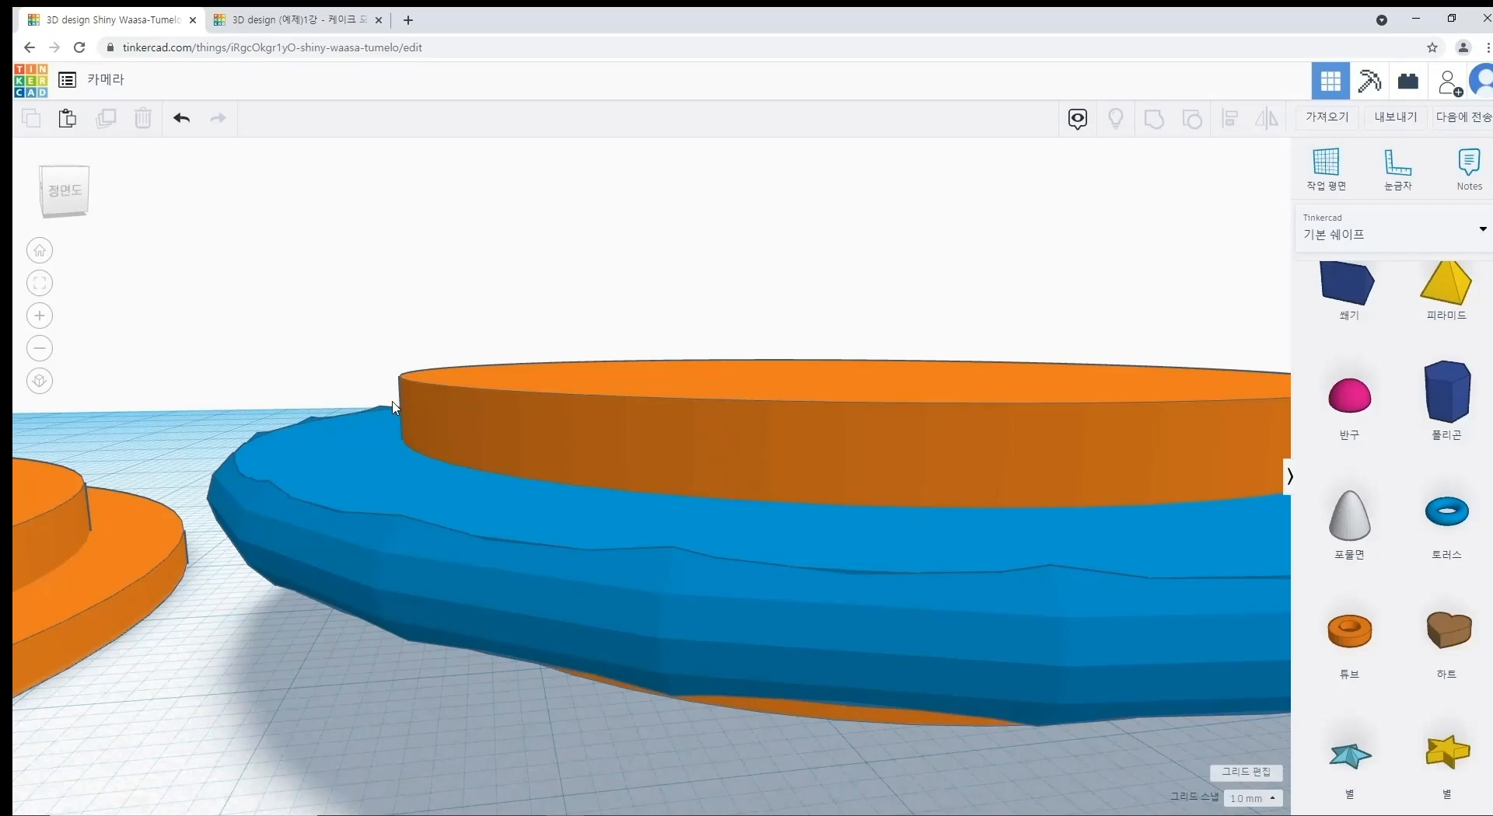
scroll(384, 408, down, 5)
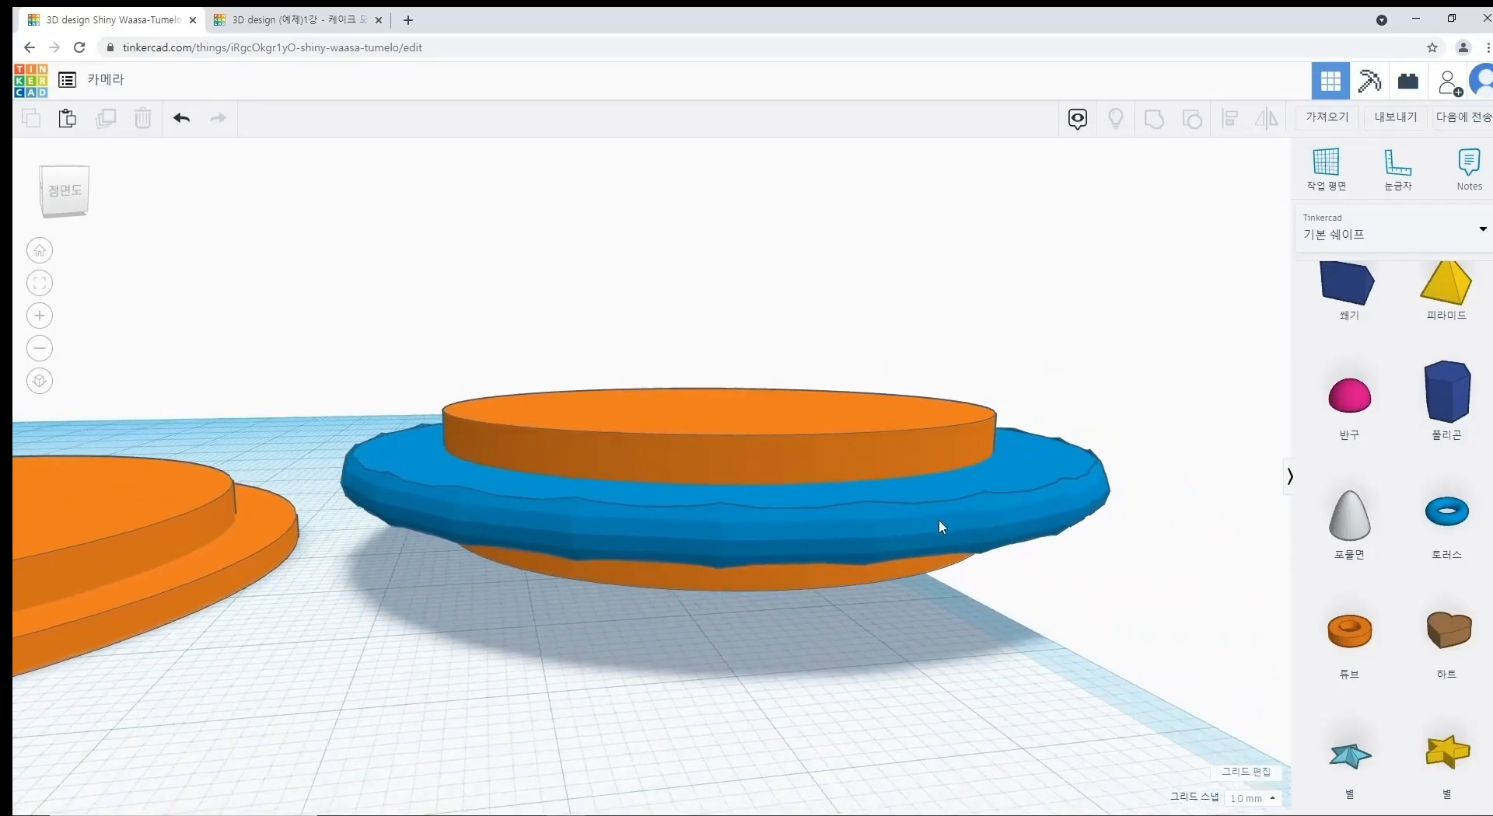
key(ctrl+z)
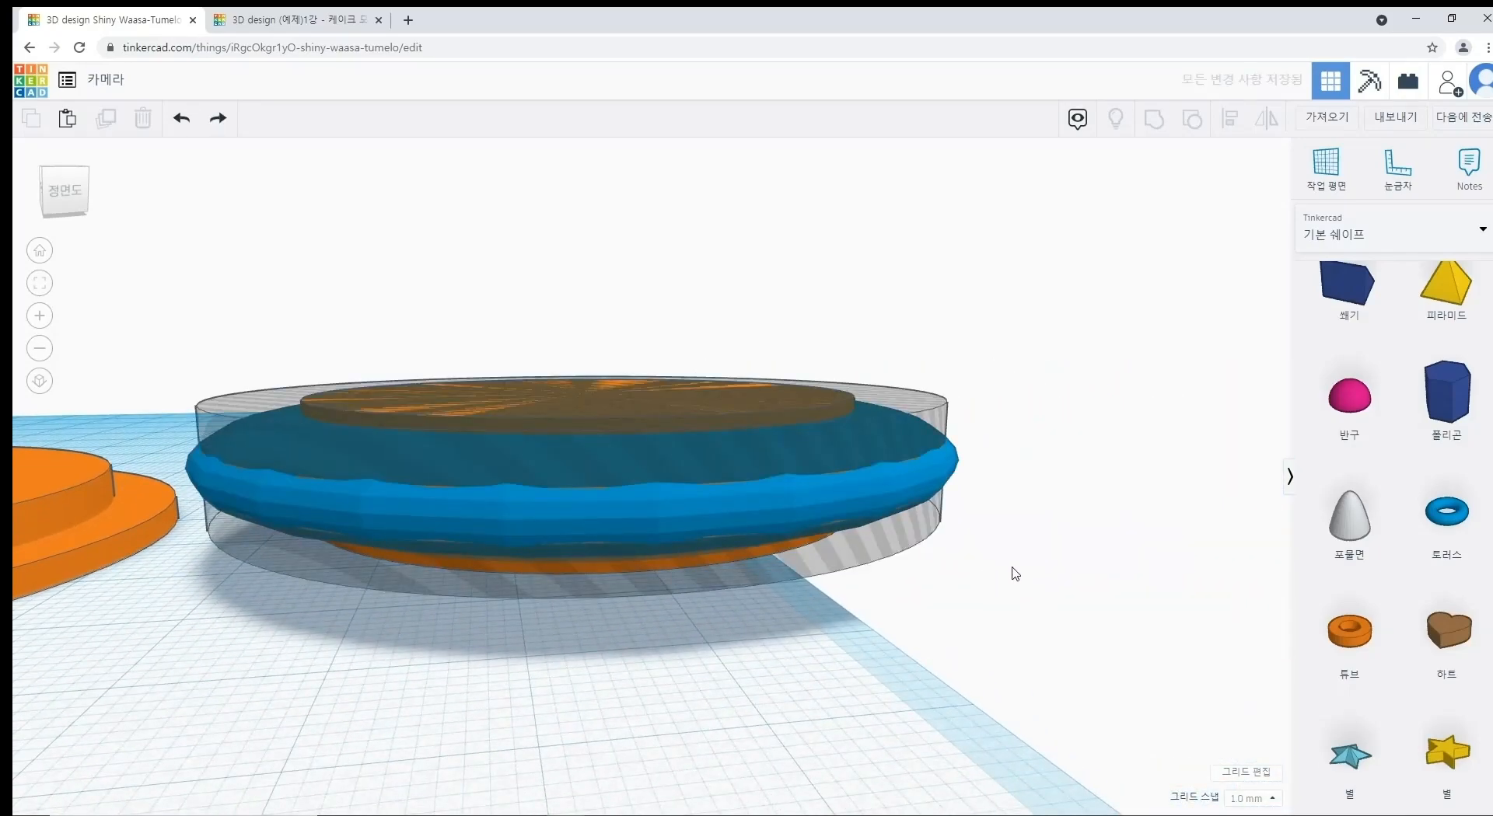
Step: Enlarge the upper hole cylinder to 76 by 56 mm and stretch the lower one similarly beyond the torus
scroll(978, 582, down, 2)
scroll(978, 581, down, 1)
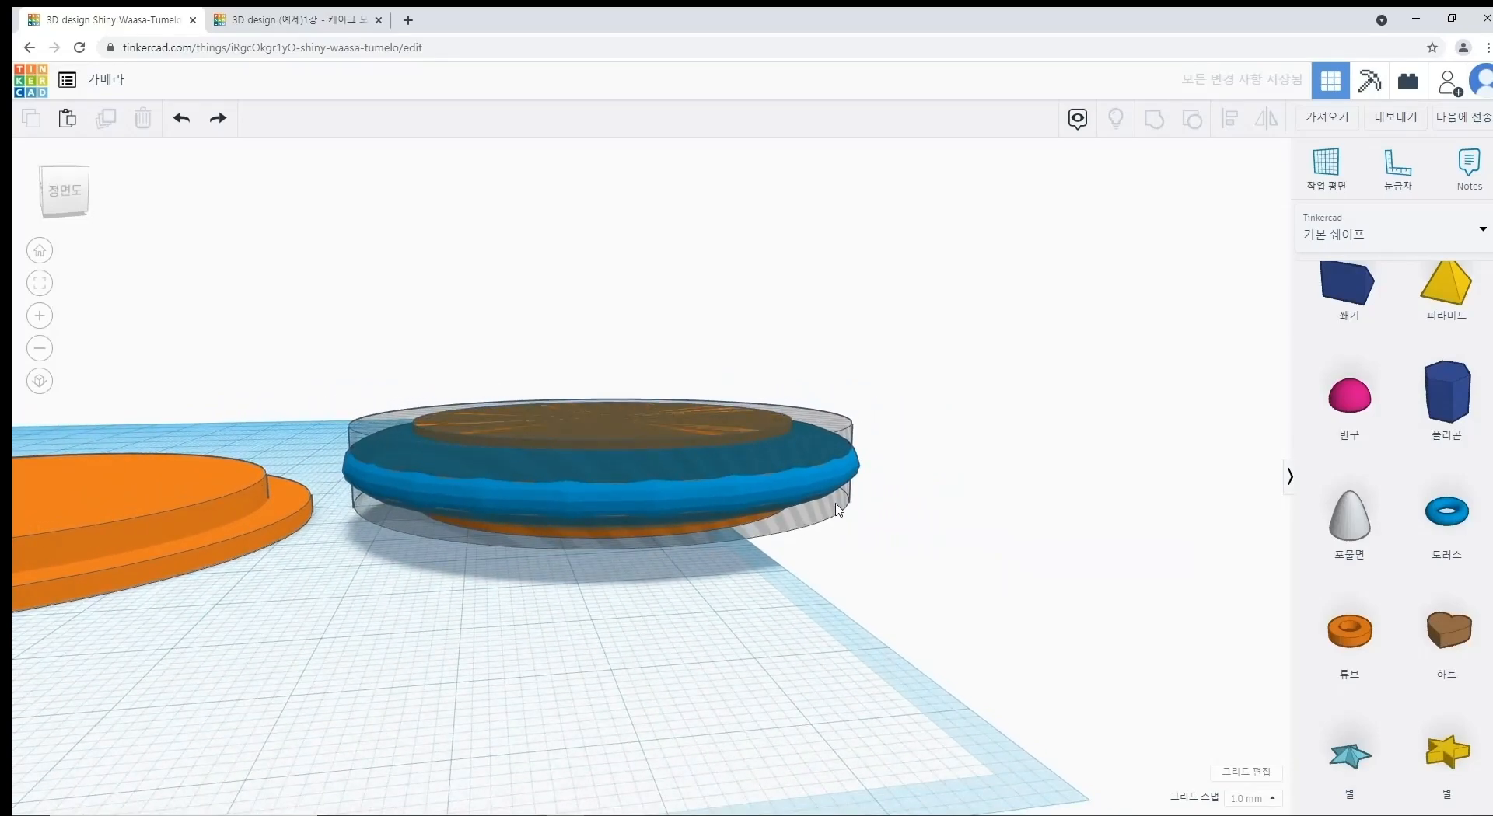
right_drag(854, 502, 889, 493)
click(854, 486)
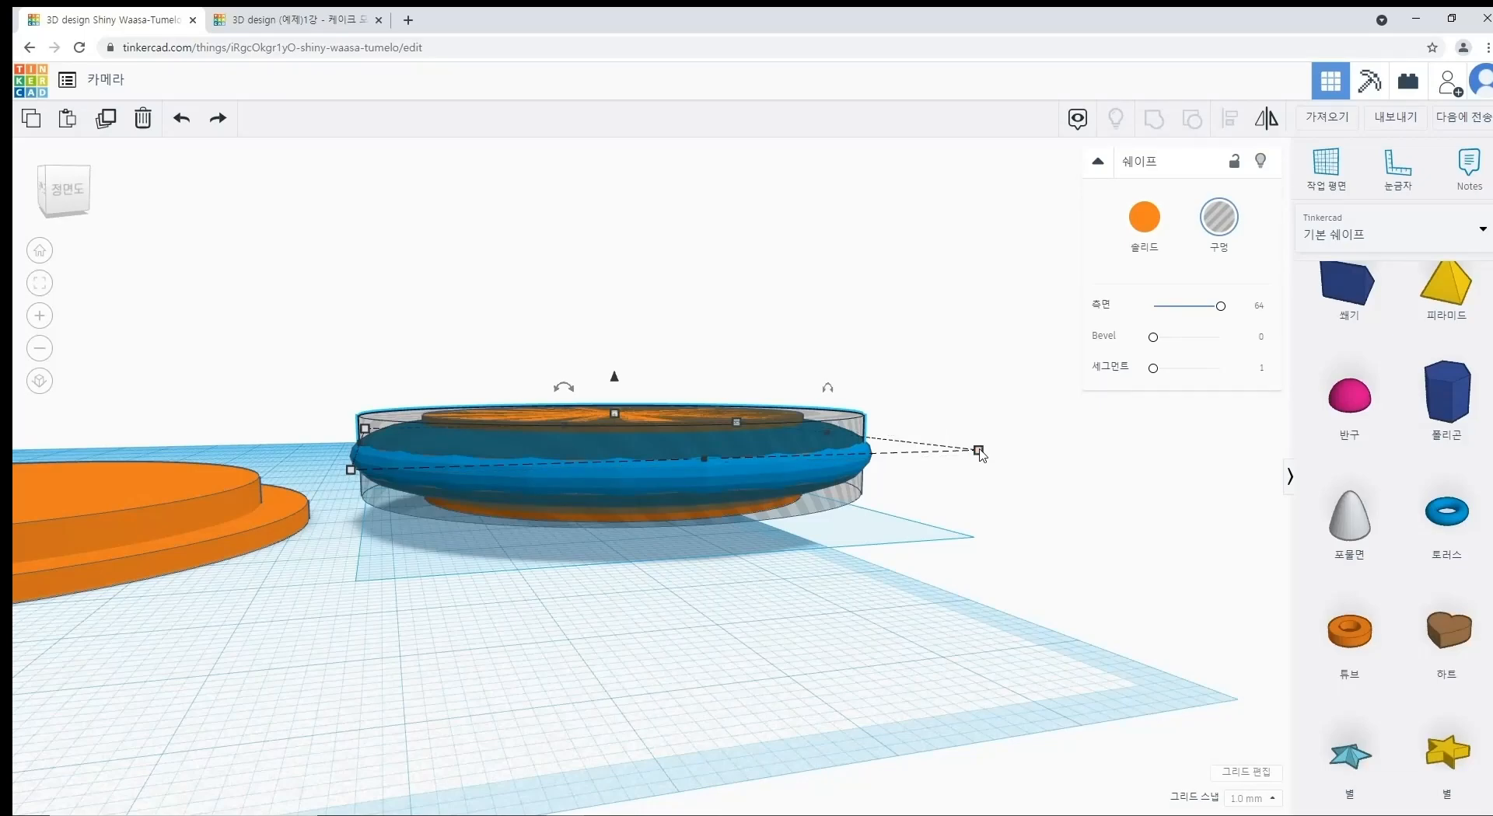
drag(977, 454, 1073, 467)
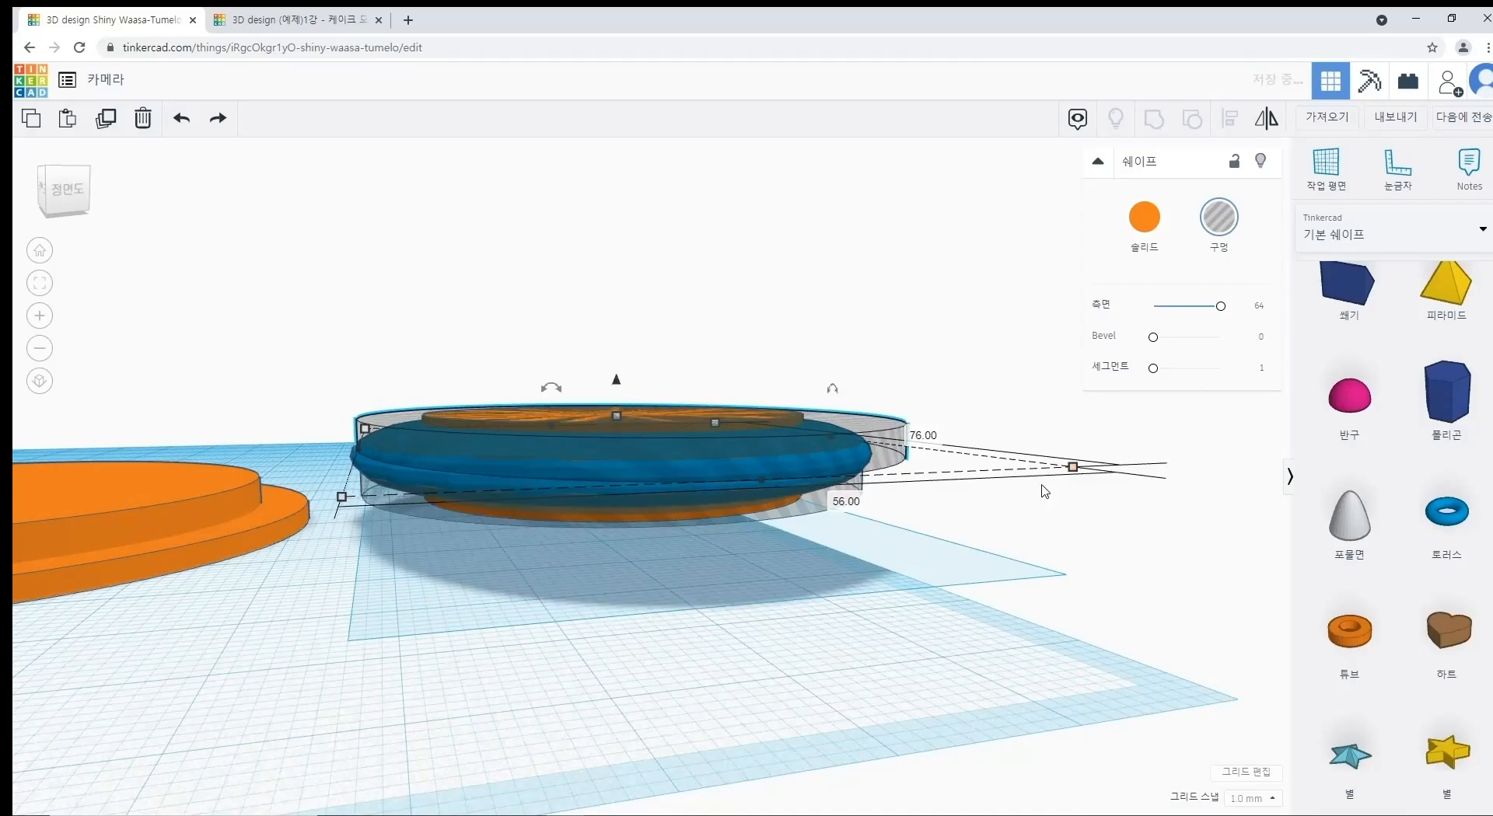
drag(977, 508, 1078, 532)
Step: Move both enlarged hole cylinders together so they cover the whole torus on every side
drag(1009, 594, 907, 425)
right_drag(824, 513, 945, 559)
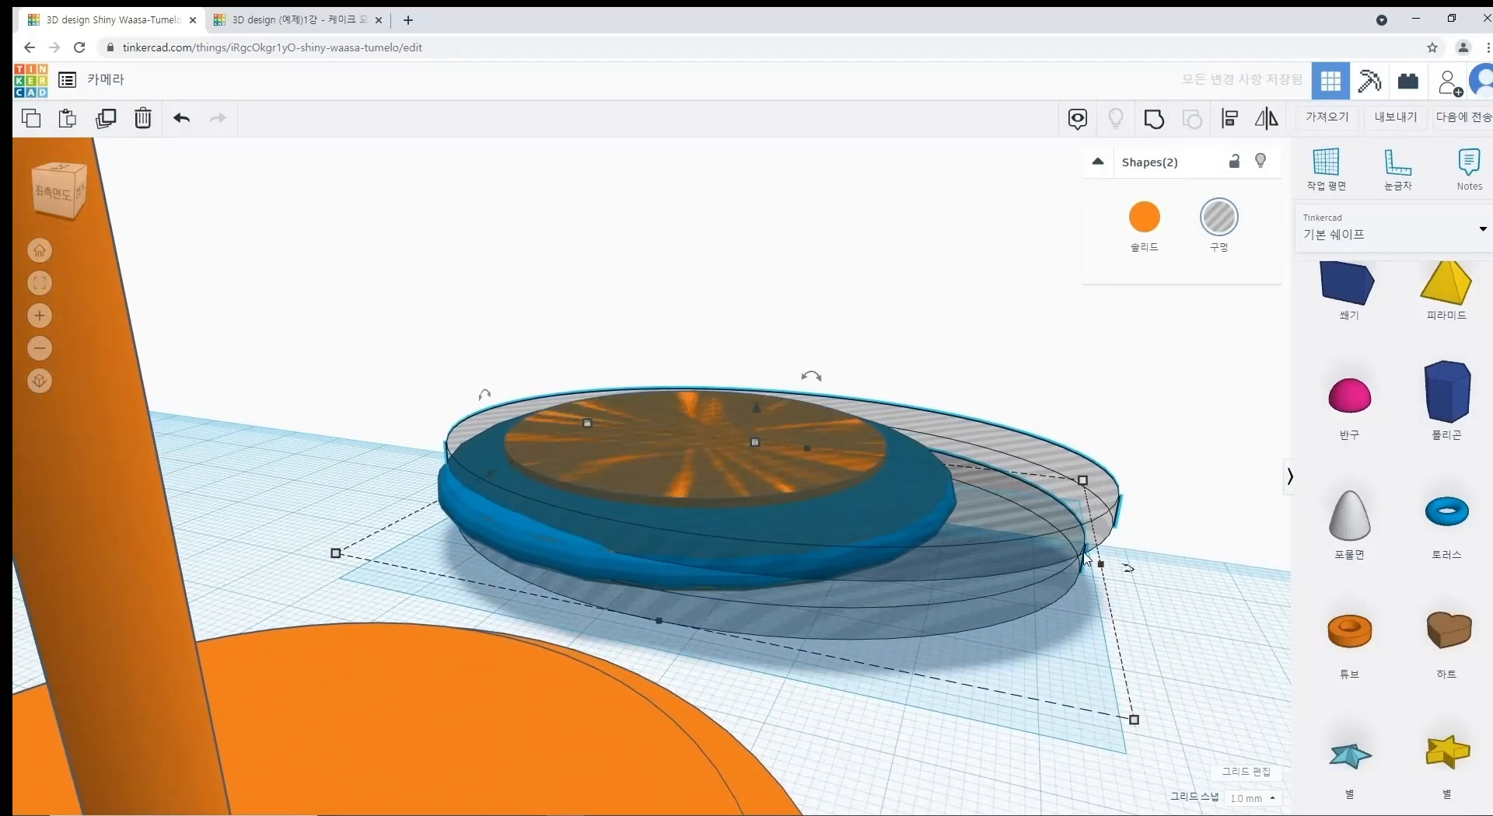
right_drag(1109, 540, 1143, 554)
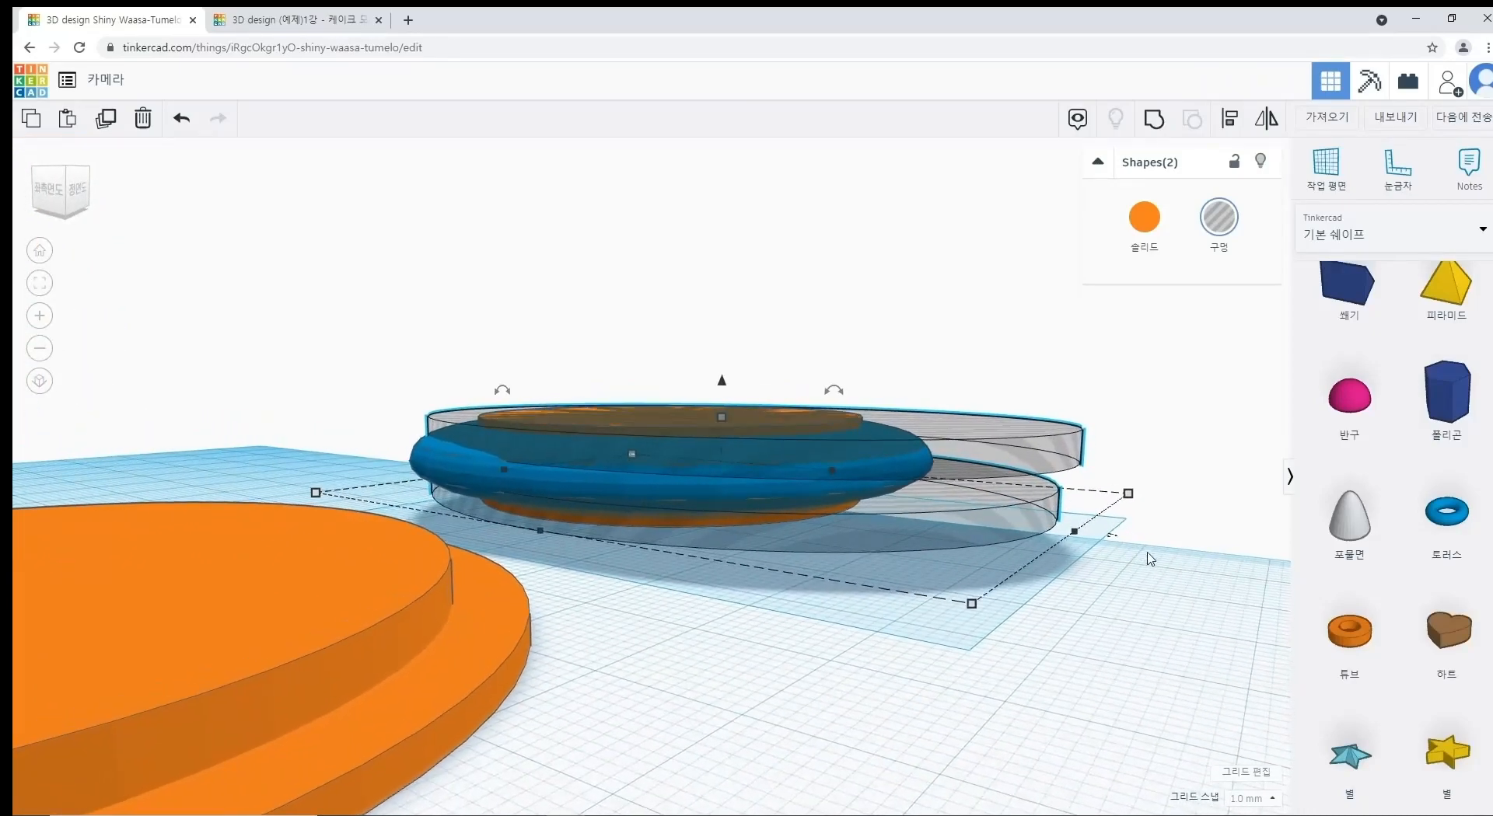
drag(1055, 515, 945, 519)
right_drag(1100, 457, 762, 525)
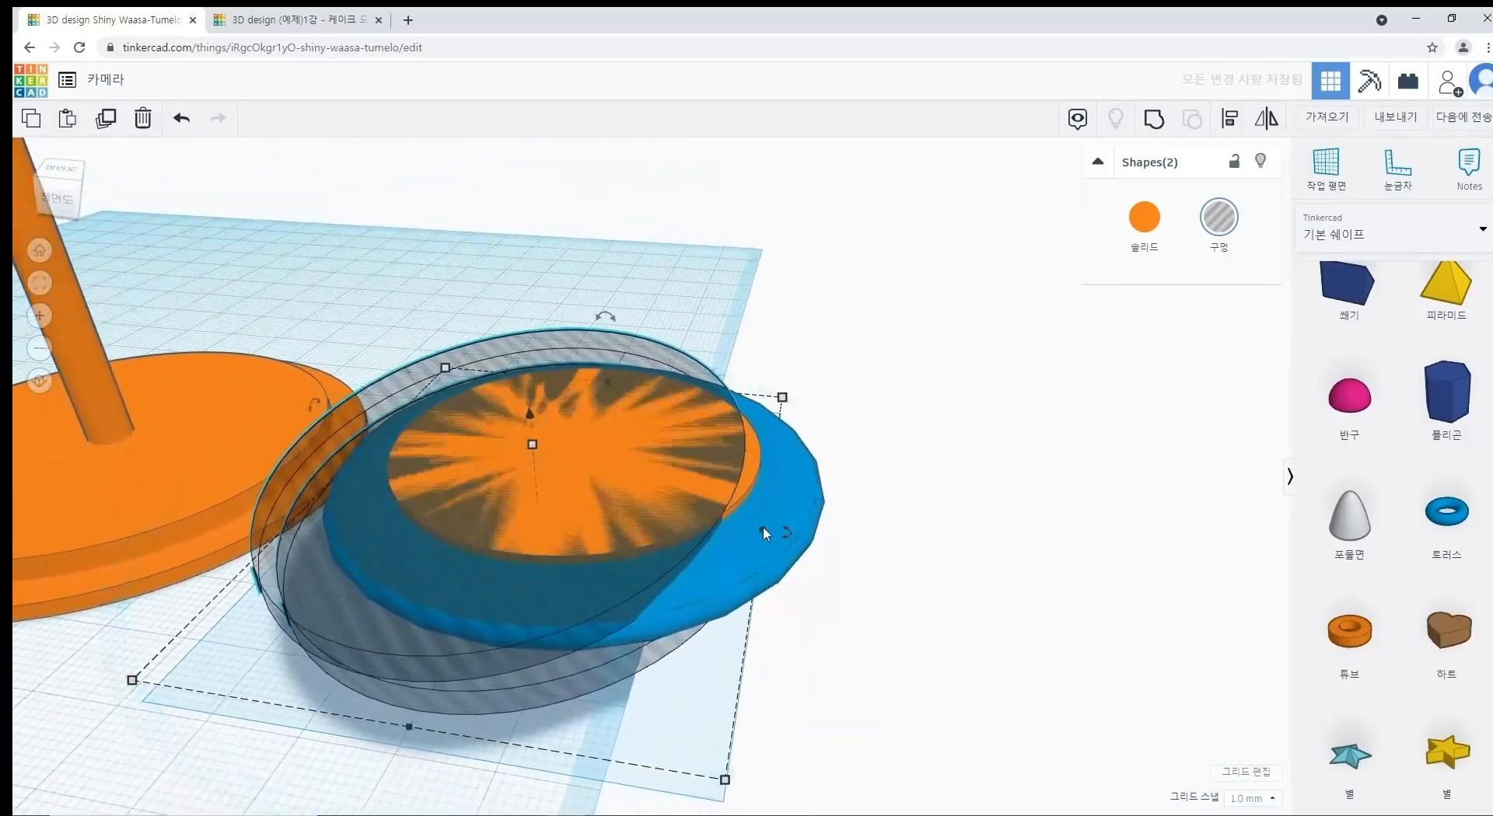
drag(762, 530, 906, 551)
right_drag(949, 553, 1049, 486)
click(1019, 430)
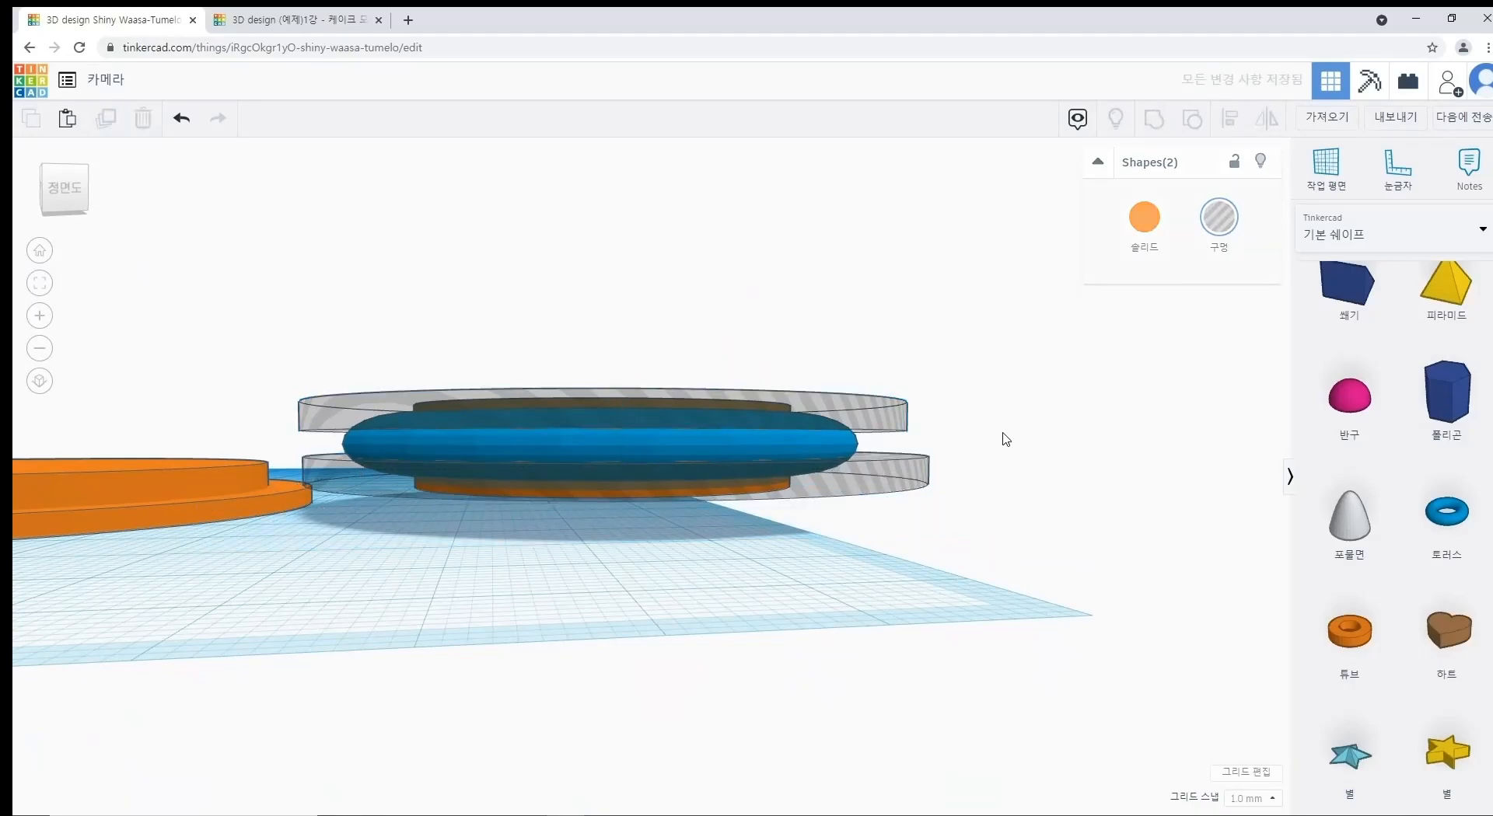
Step: Shift the torus and both hole cylinders together 3 mm sideways to uncover the orange disc hidden inside the torus
right_drag(737, 515, 770, 506)
key(ctrl+z)
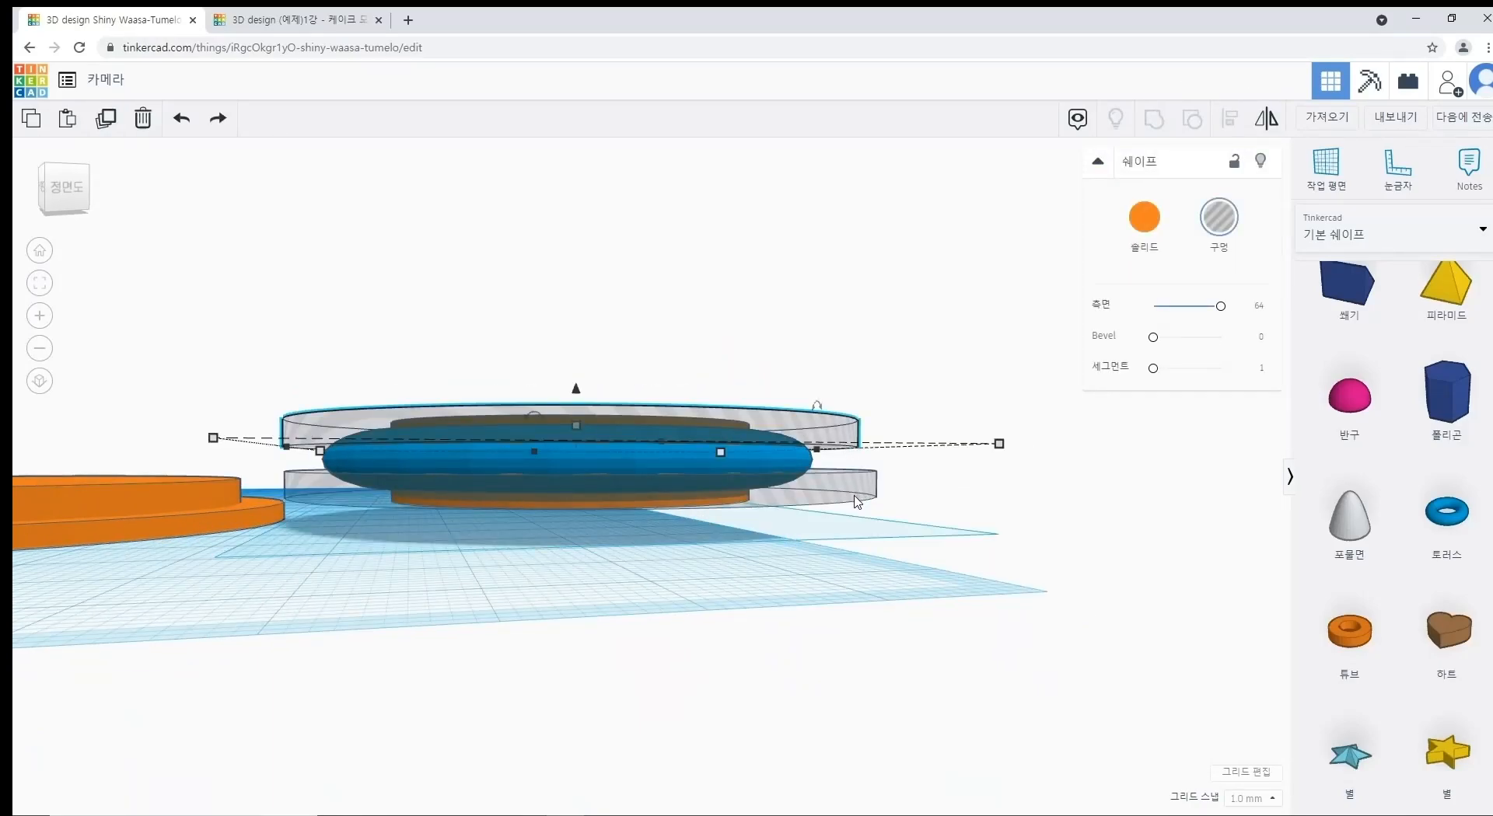
shift+click(857, 502)
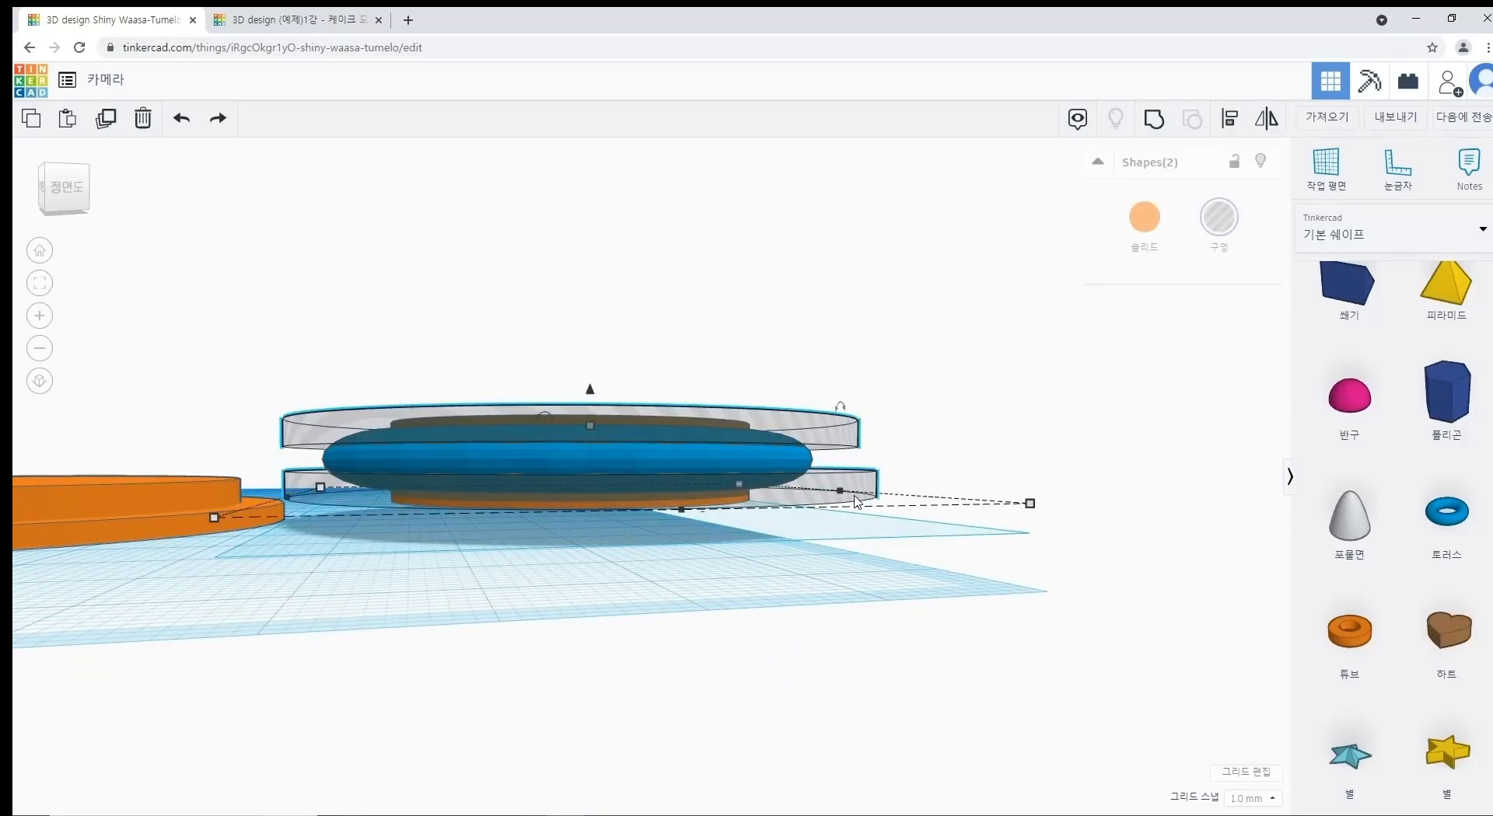
shift+click(801, 464)
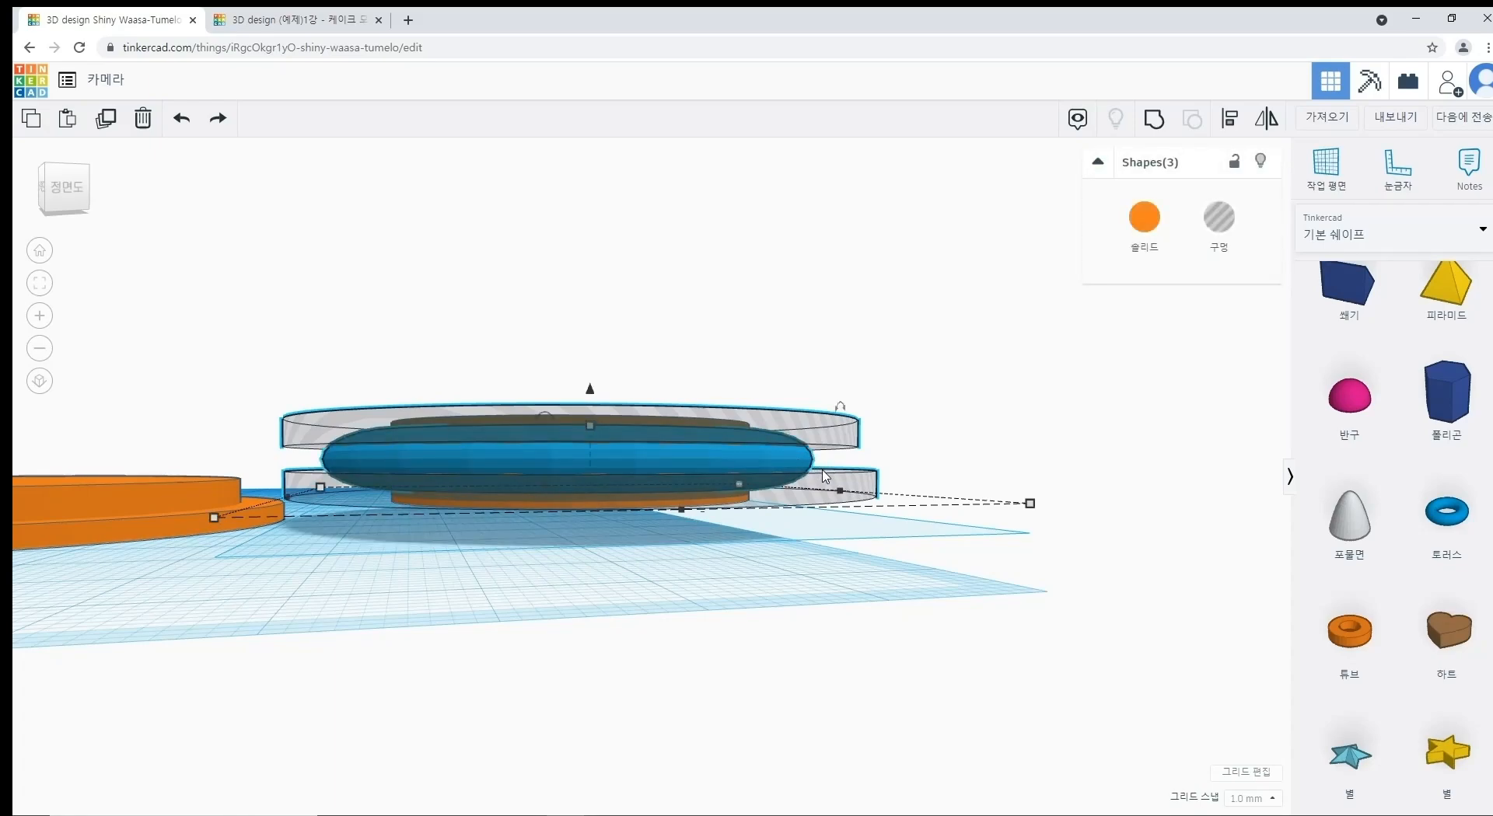
right_drag(923, 489, 830, 527)
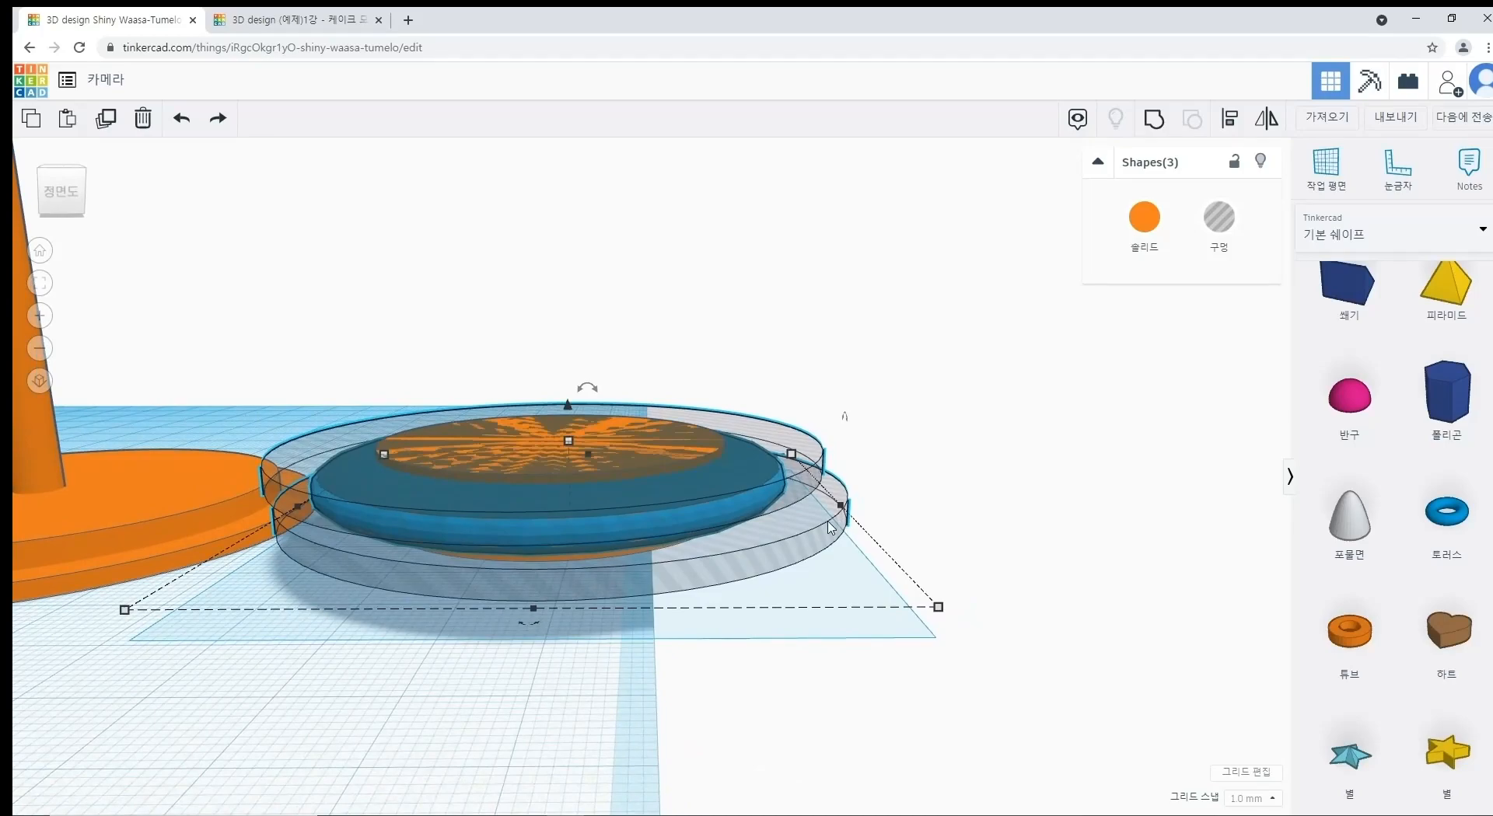
key(ctrl+g)
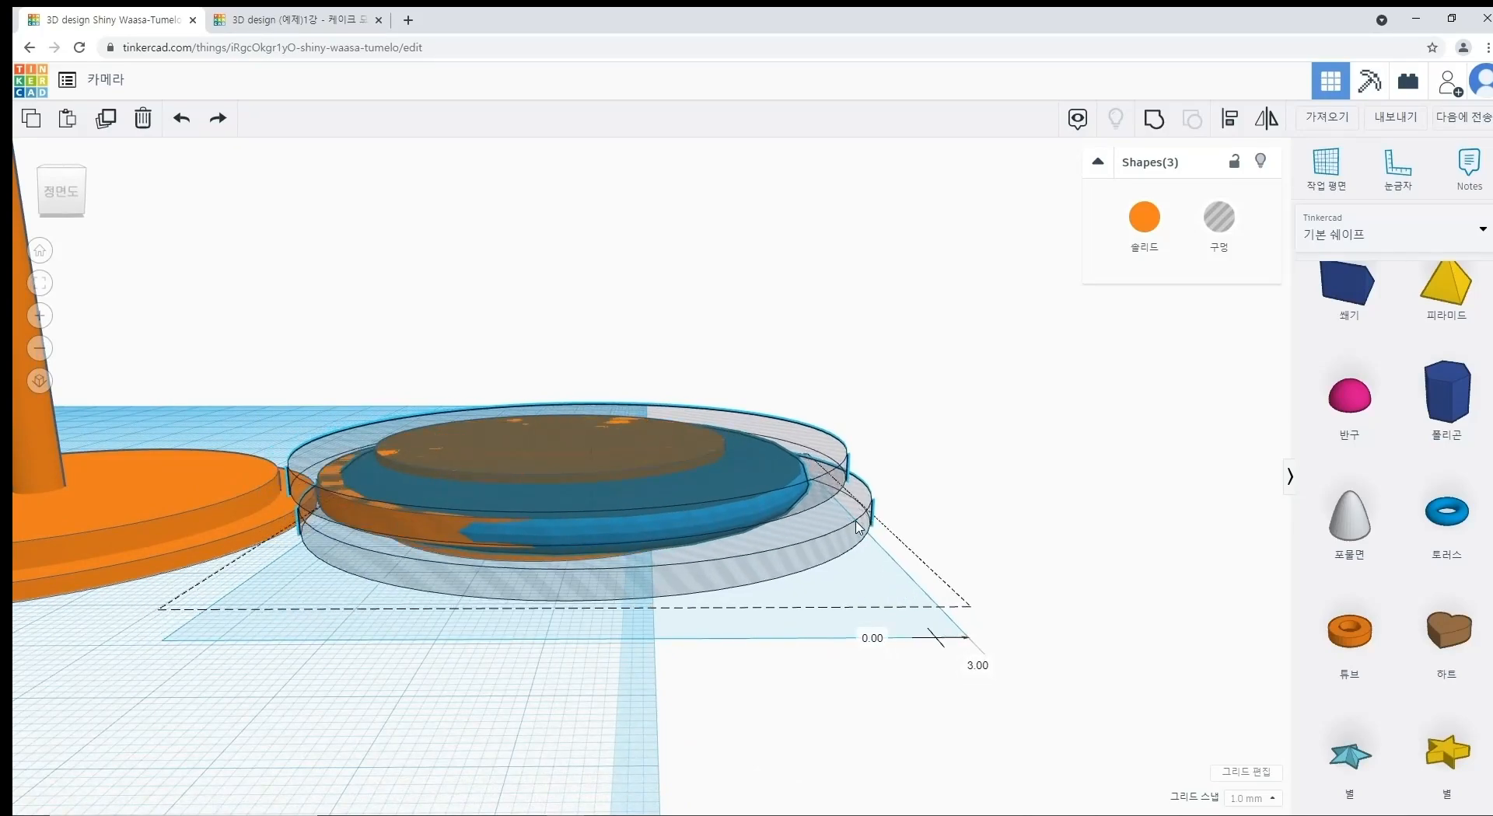
Step: Delete the thin orange disc protruding from the torus between the two hole cylinders
middle_drag(566, 536, 767, 544)
right_drag(600, 352, 453, 373)
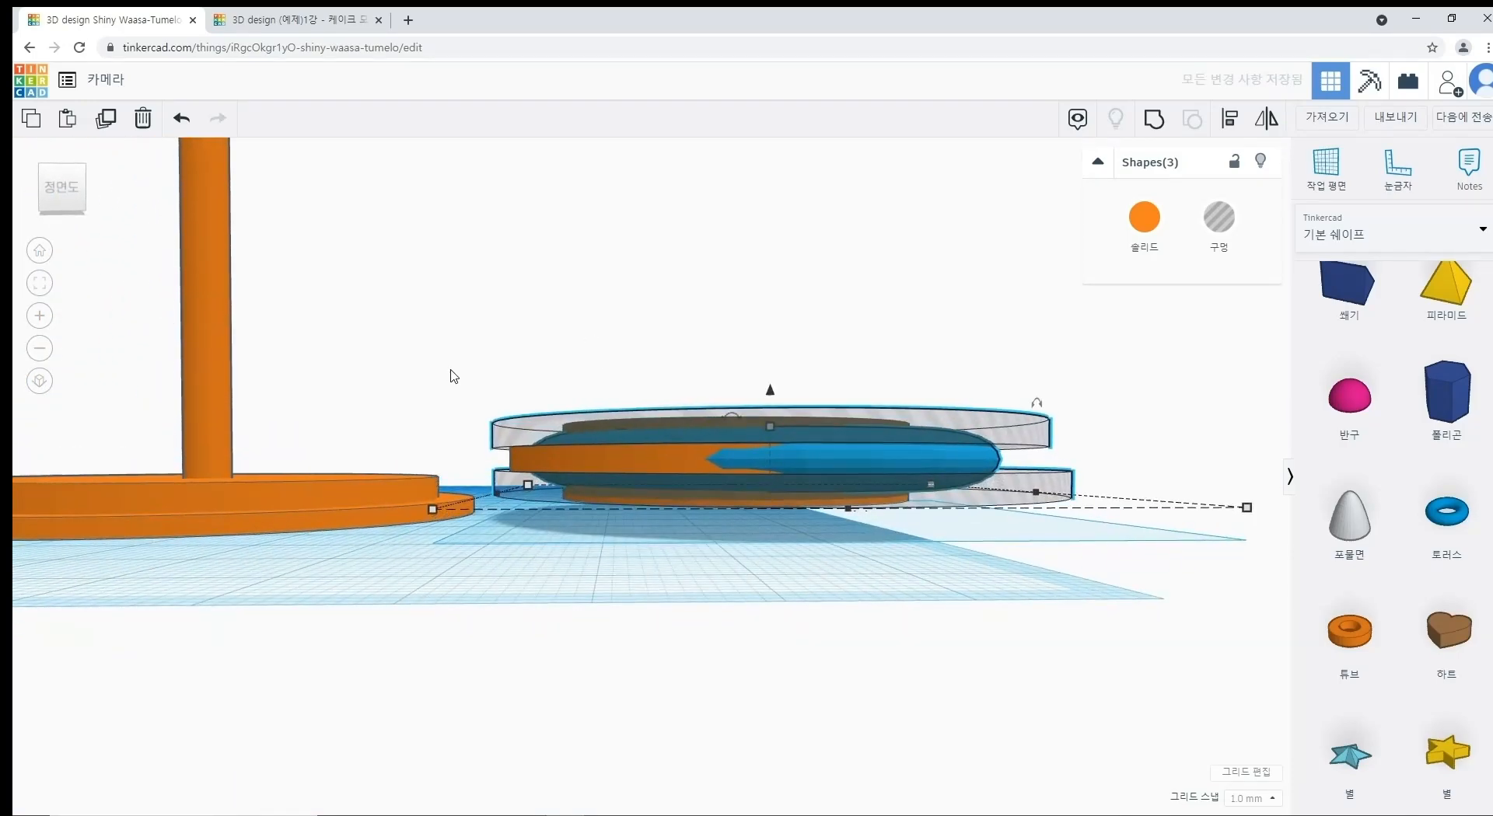
click(505, 514)
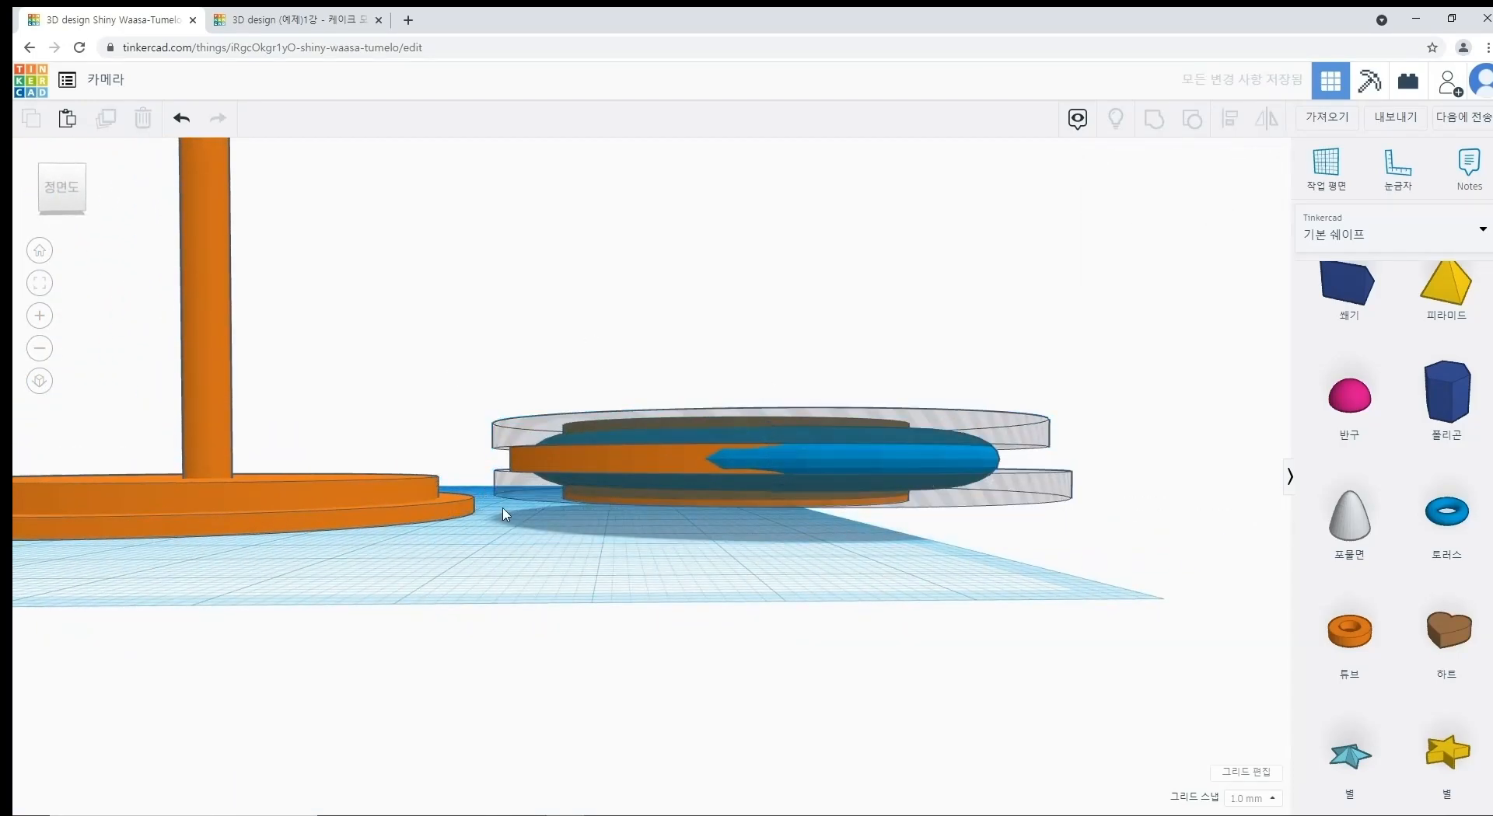
click(511, 459)
key(Delete)
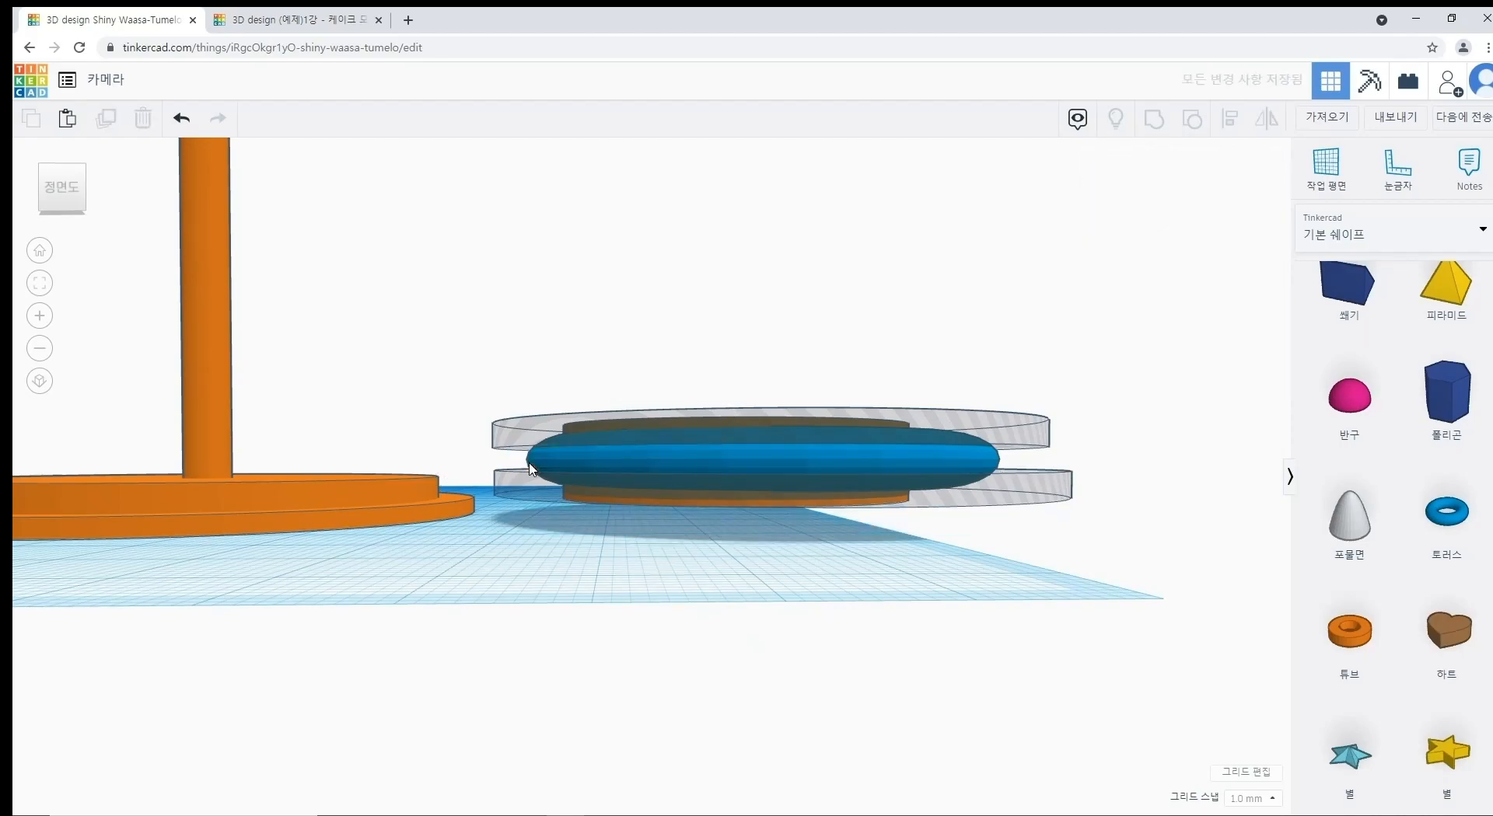
Step: Move the torus and both hole cylinders together 3 mm back around the inner orange disc
drag(1110, 537, 991, 419)
right_drag(1014, 495, 1051, 554)
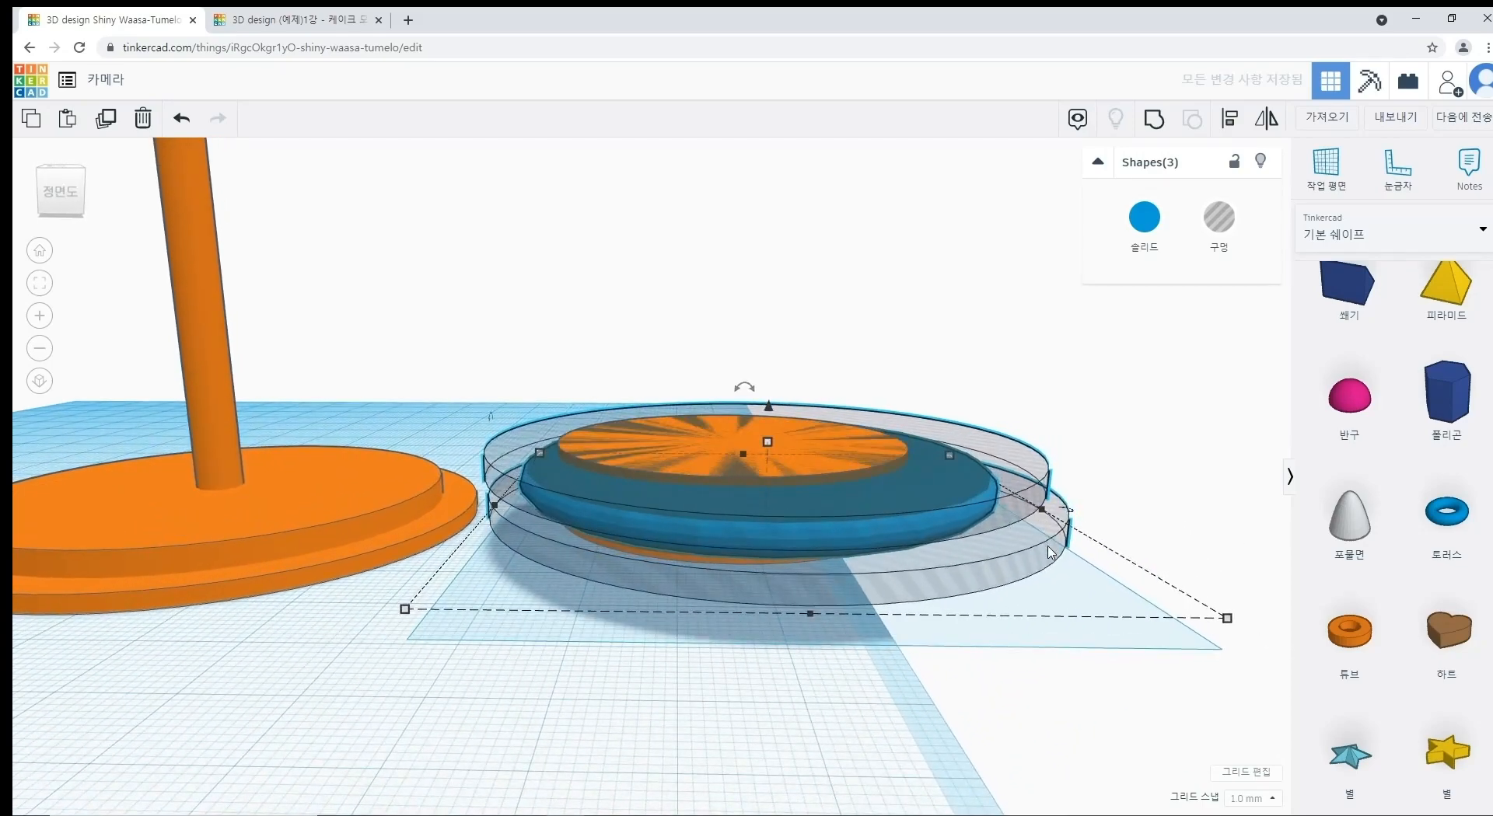
drag(1037, 554, 1018, 555)
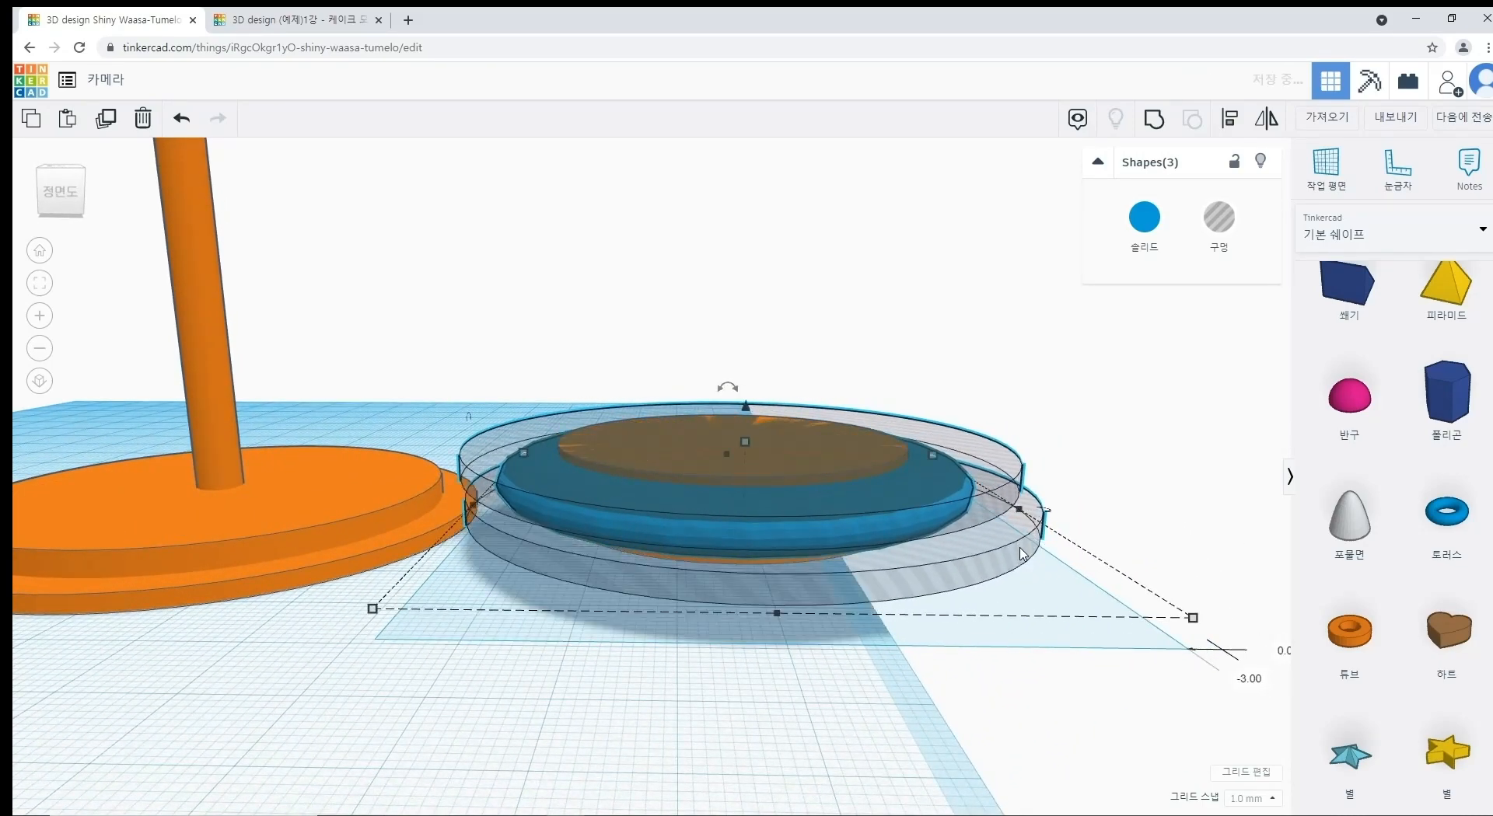
right_drag(964, 661, 1050, 530)
click(956, 489)
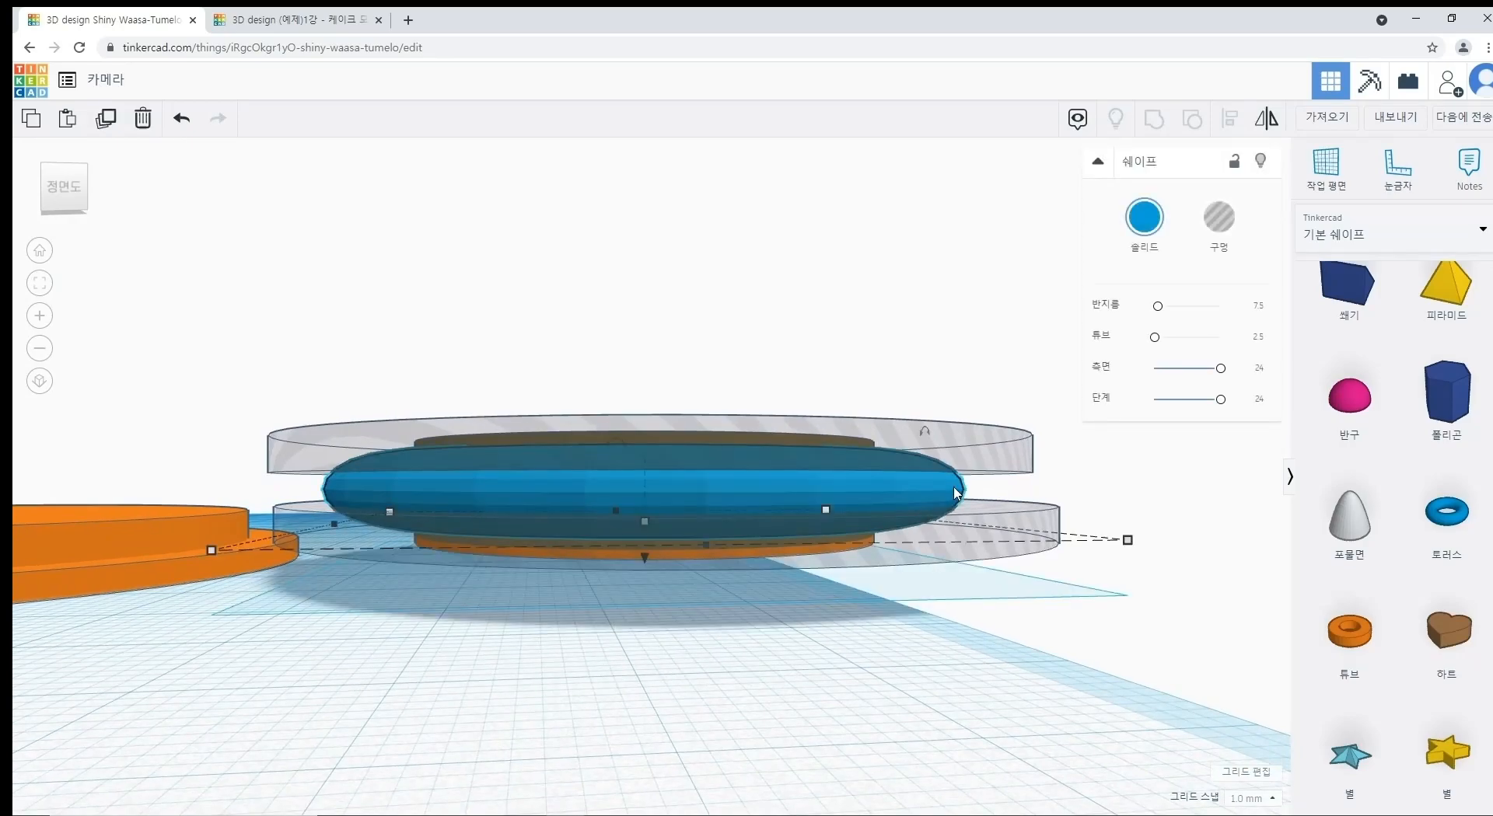
click(1100, 493)
key(ctrl+a)
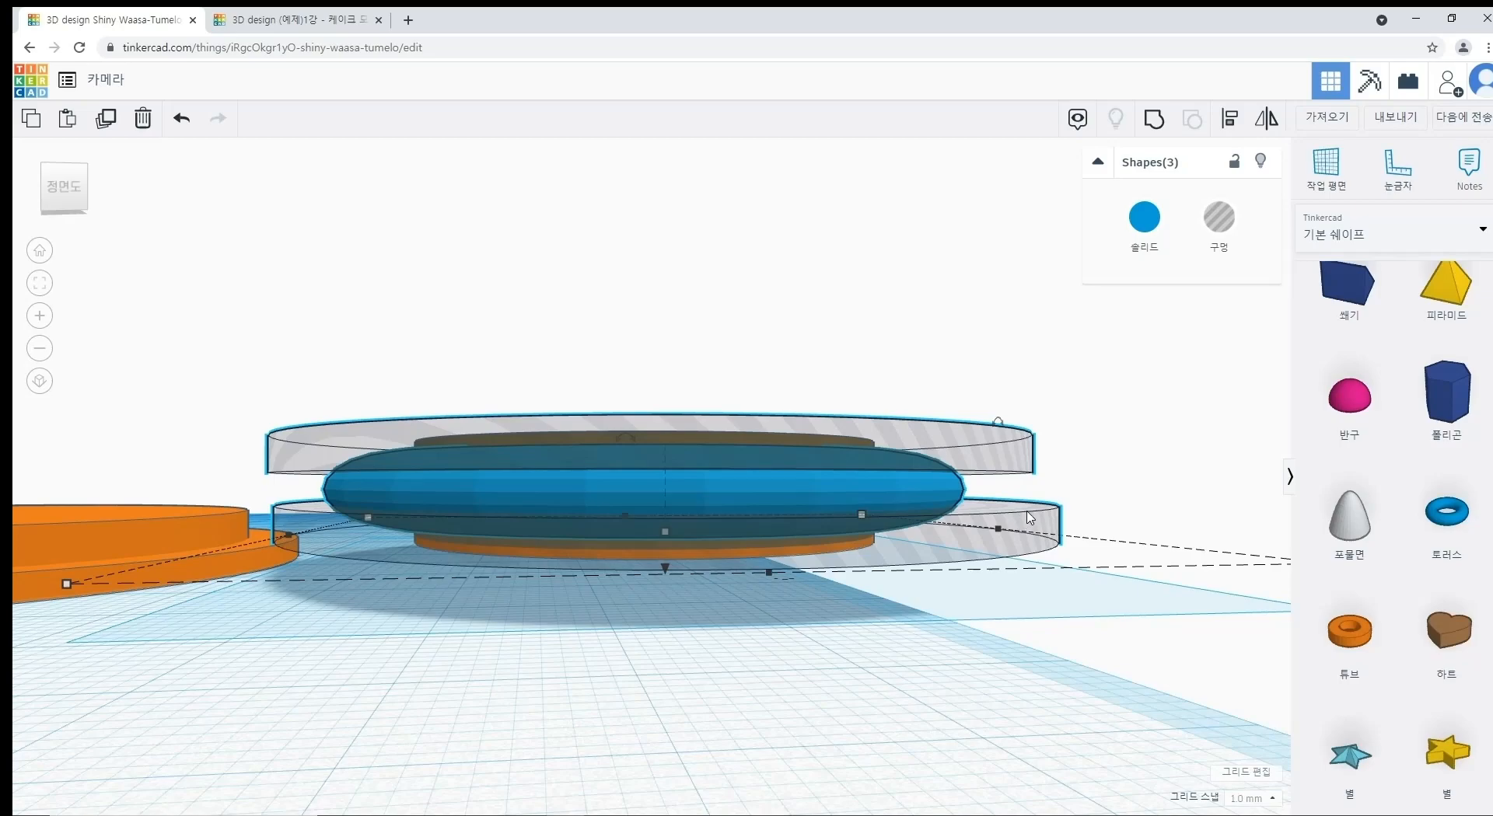
click(1074, 465)
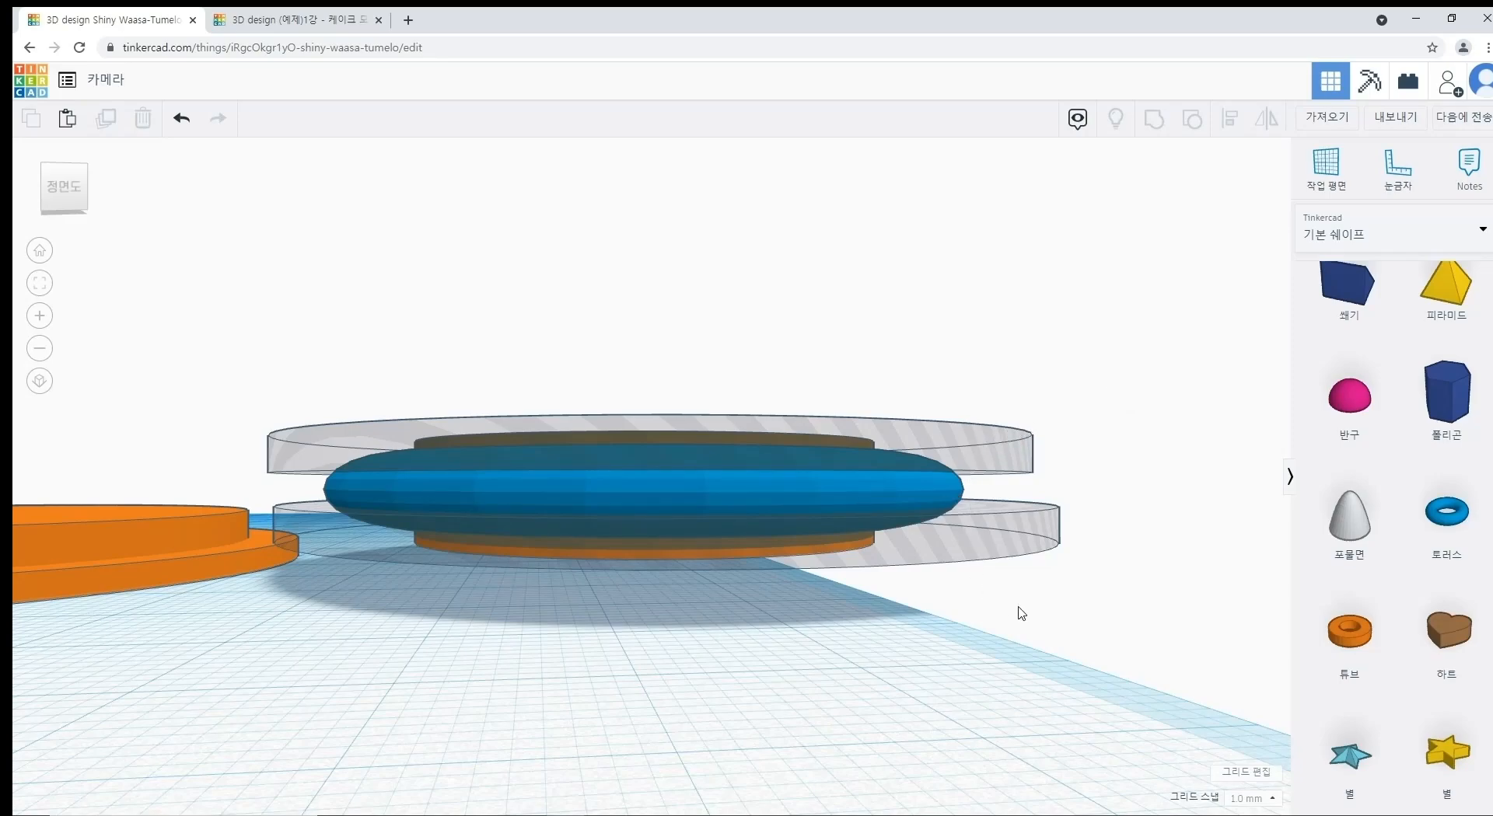
Step: Try grouping the torus with both hole cylinders, check the cut from the side, and undo the grouping
drag(1103, 599, 940, 410)
click(1153, 120)
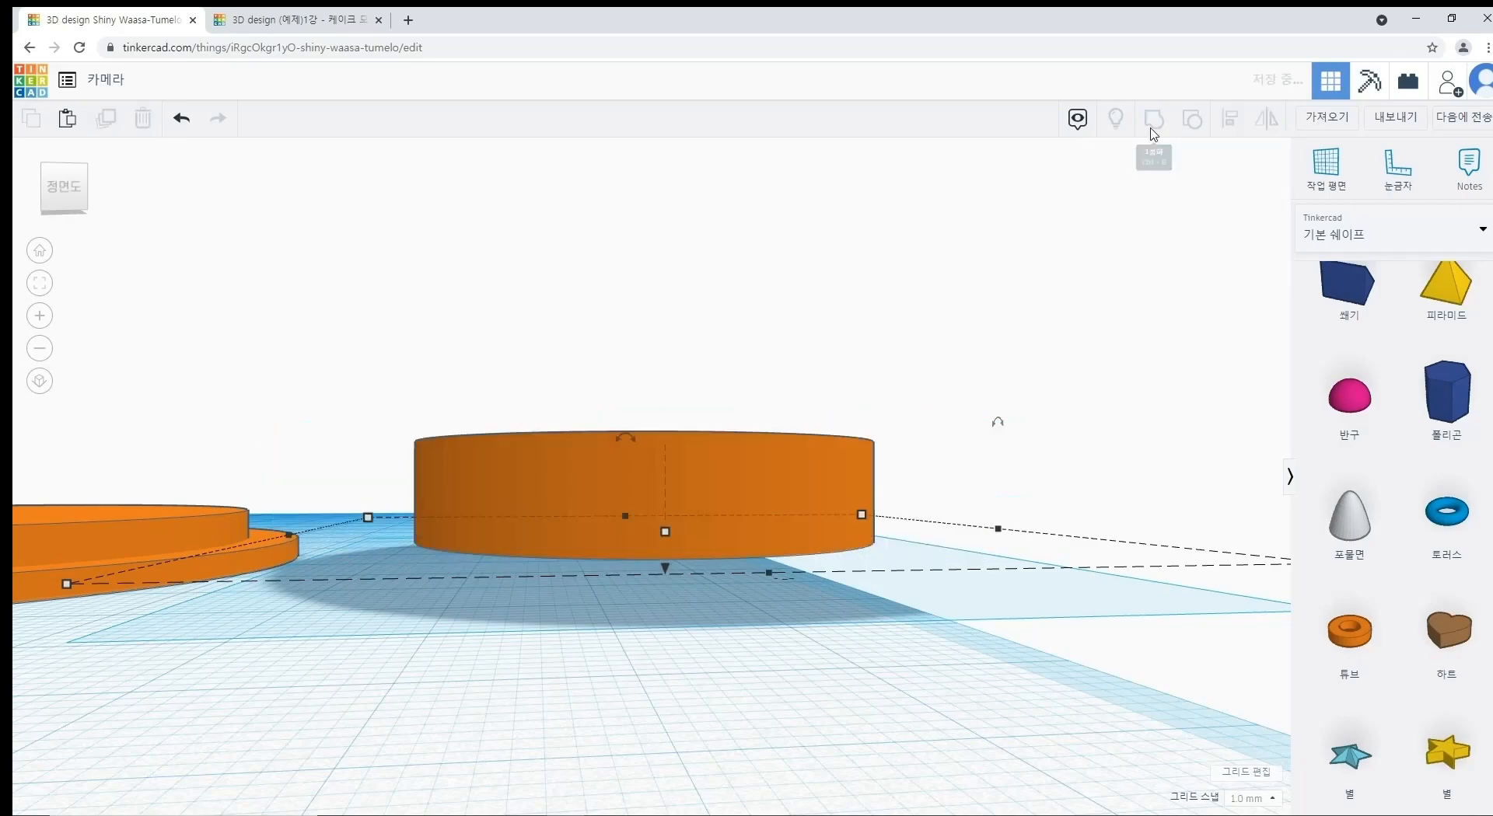
click(1081, 395)
mouse_move(1079, 394)
right_down()
mouse_move(1064, 439)
mouse_move(1109, 423)
mouse_move(1081, 399)
right_up()
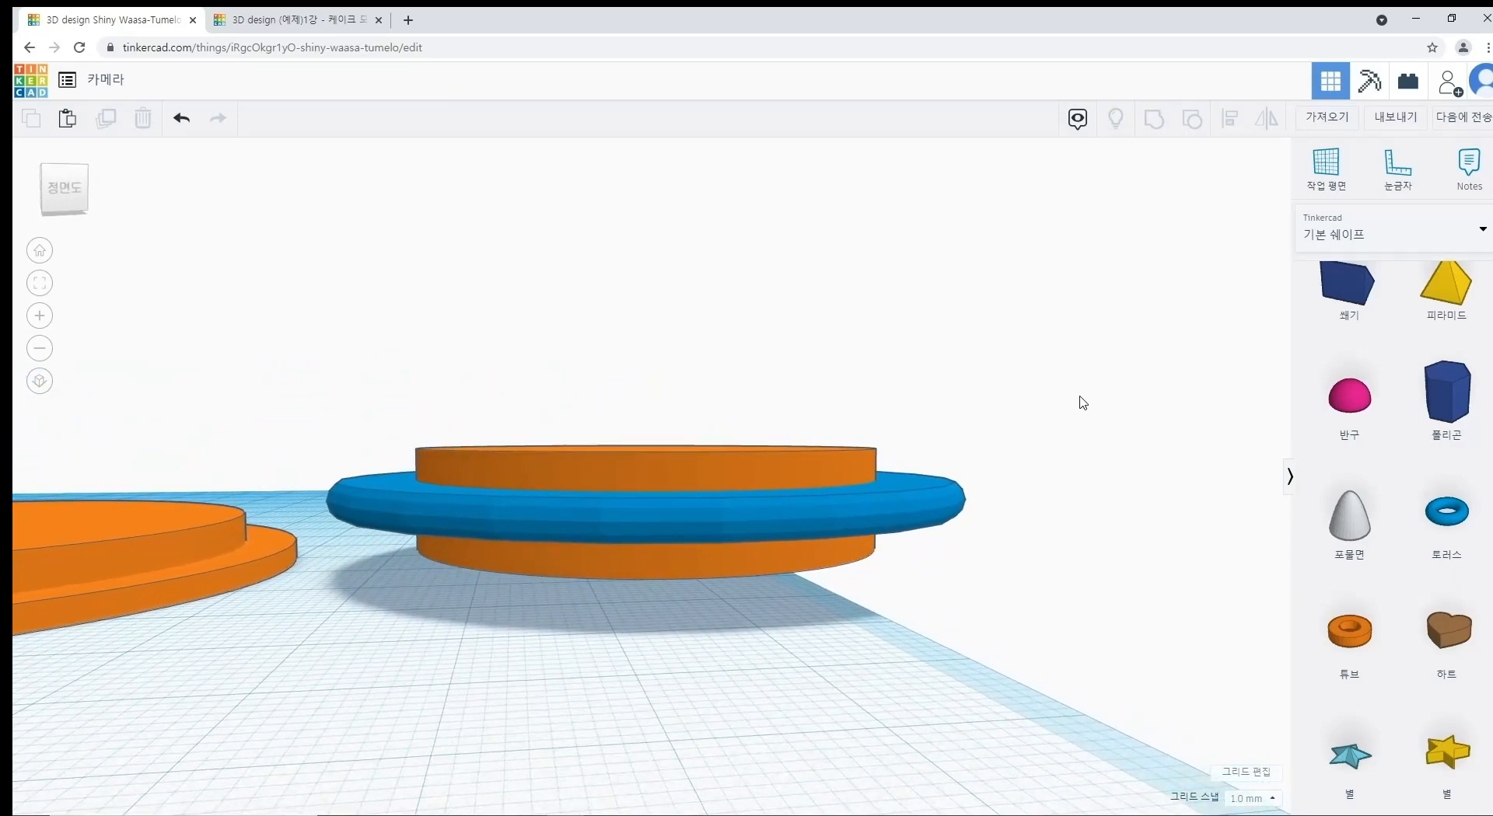
key(ctrl+z)
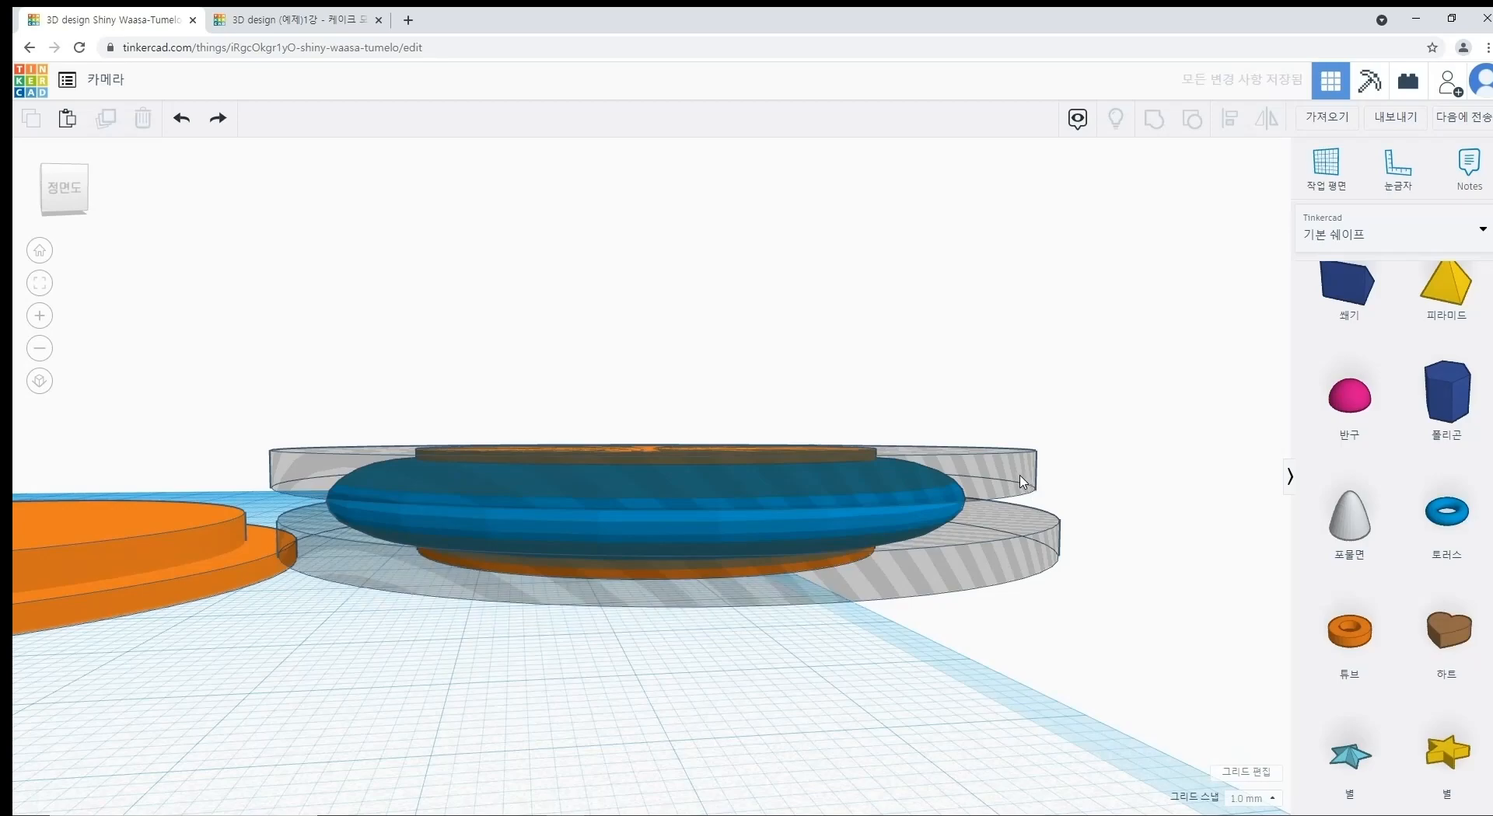
Step: Convert the upper and lower hole cylinders around the torus into solids
click(1030, 486)
shift+click(1047, 551)
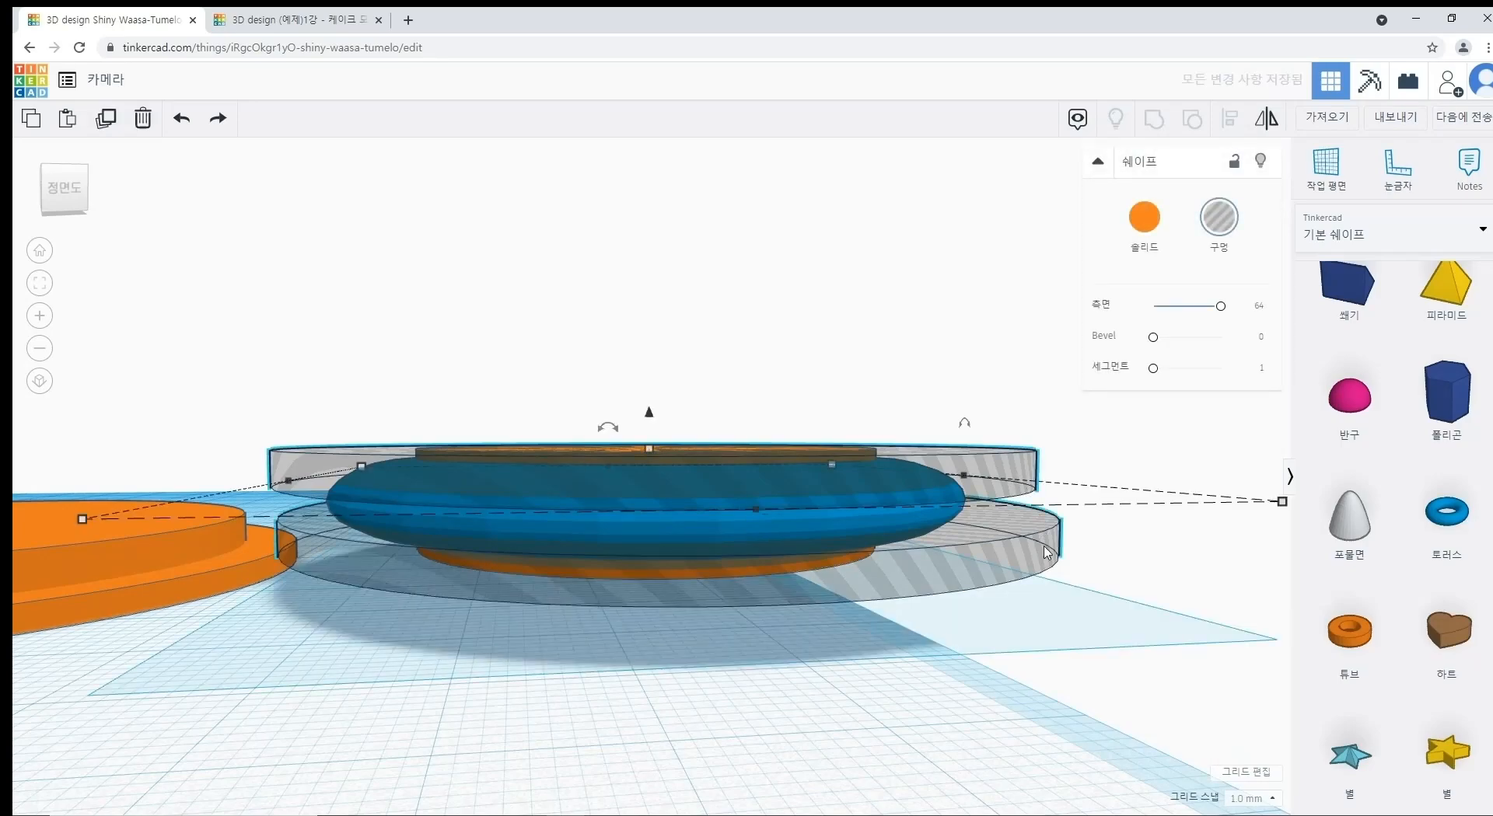
click(1145, 218)
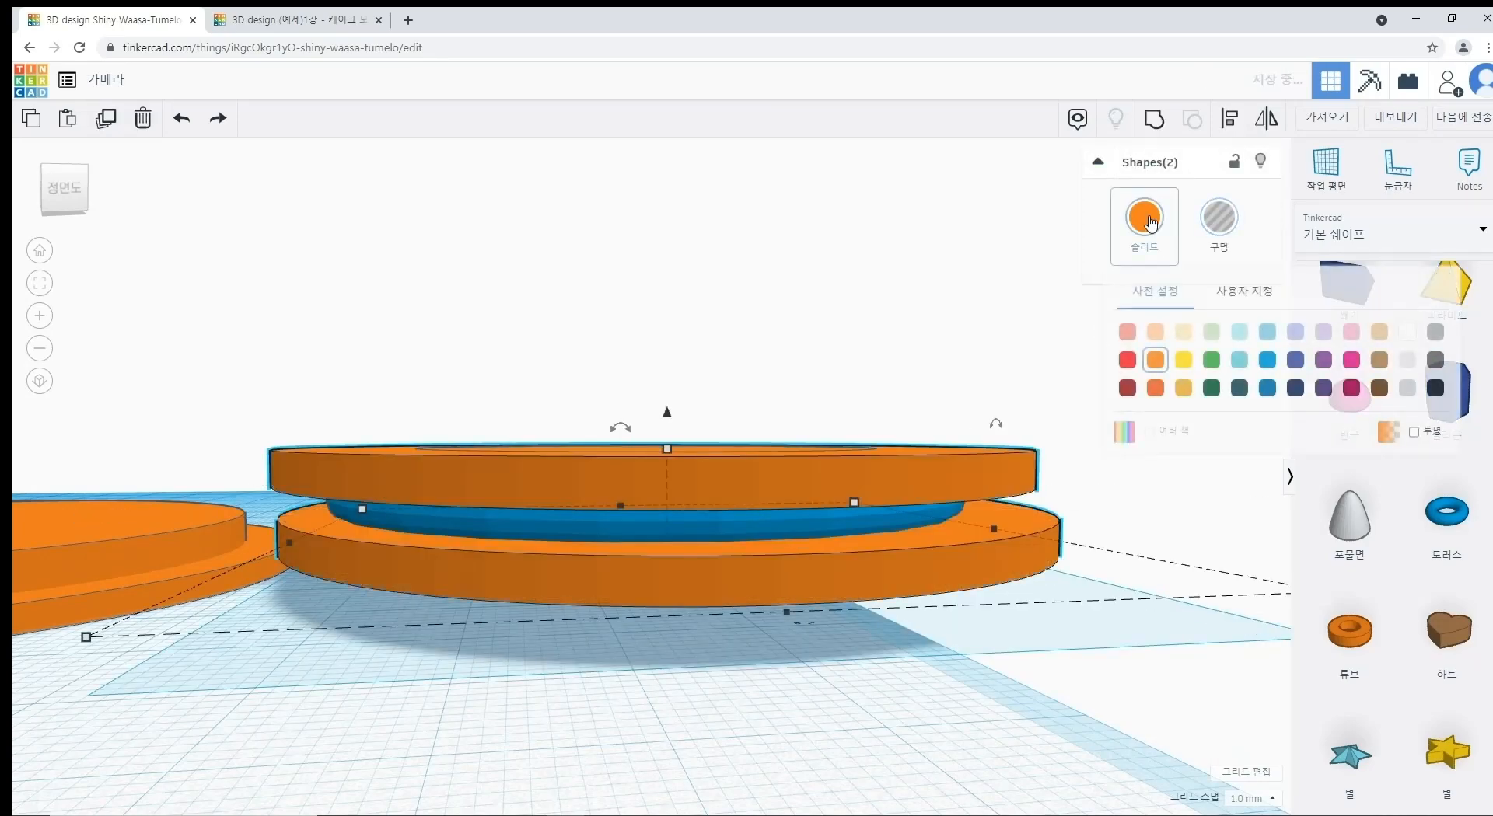
click(1091, 507)
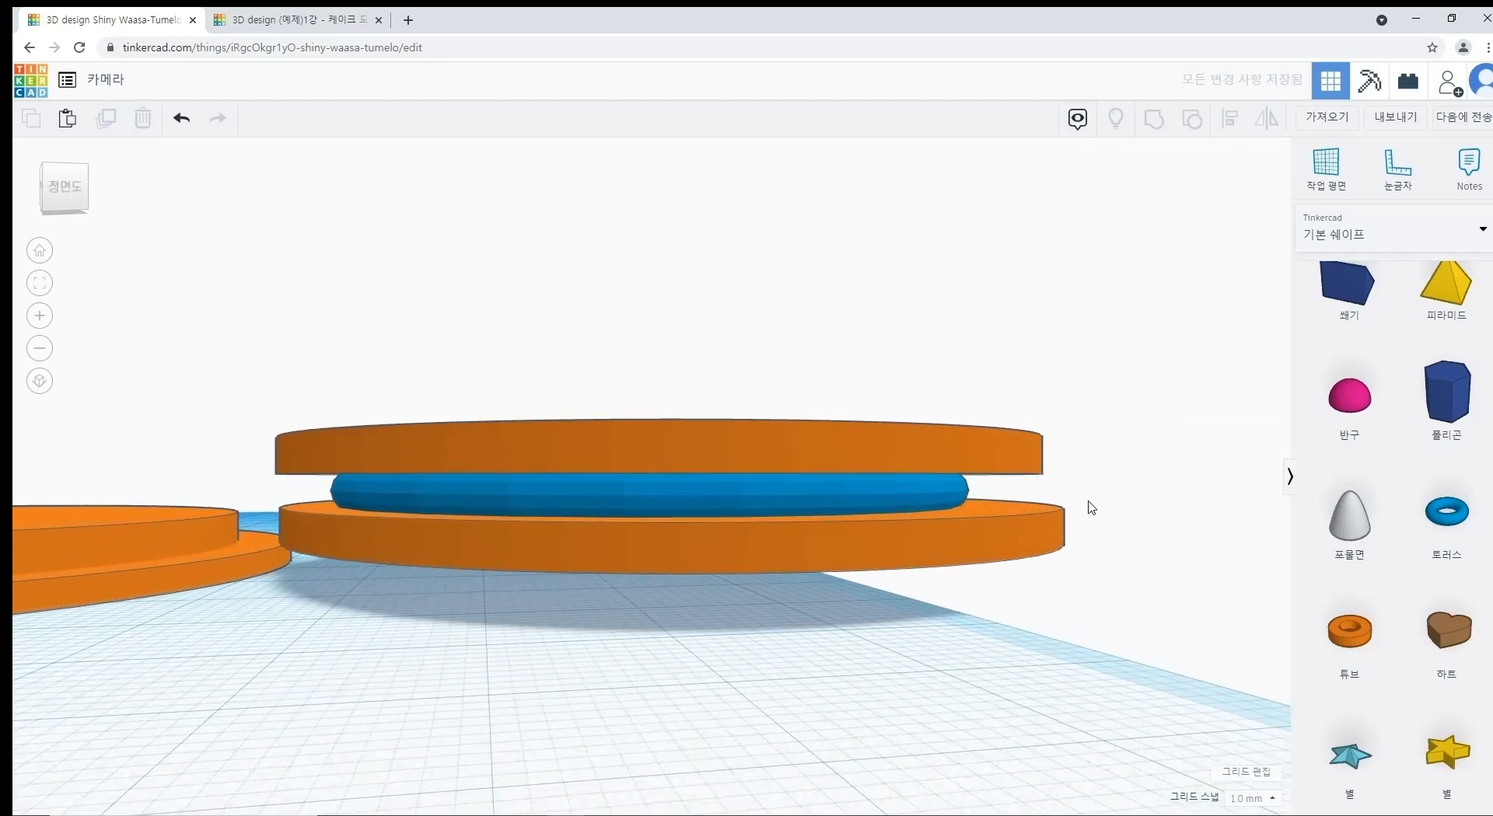
Step: Group the torus with the two solid cylinders above and below it
click(961, 495)
click(1009, 449)
click(1017, 537)
click(1090, 441)
drag(1093, 414, 1005, 470)
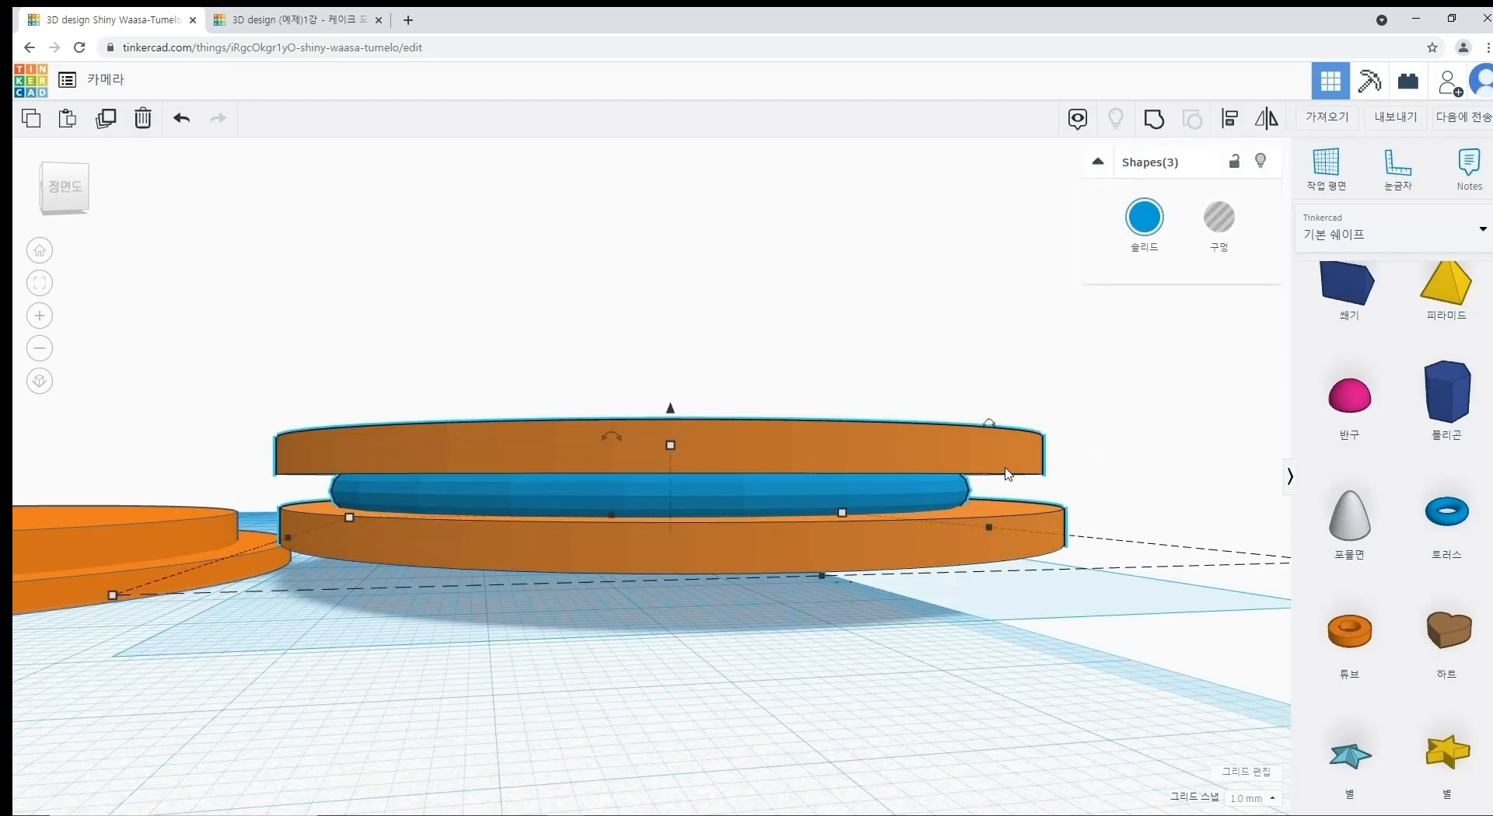
click(1152, 119)
click(1140, 507)
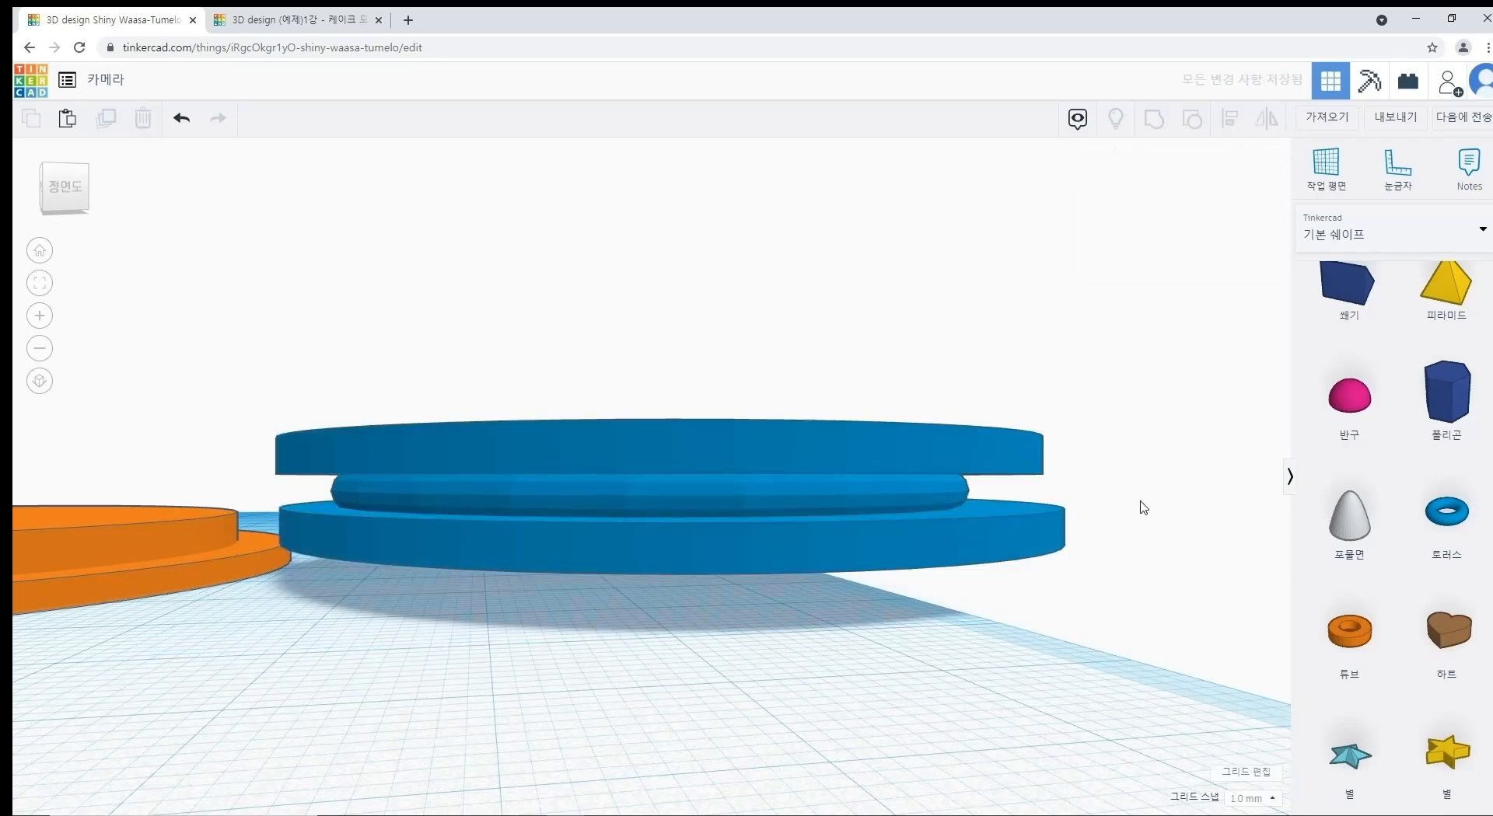
Step: Undo the grouping and the solid conversion so both cylinders are holes again
key(ctrl+z)
key(ctrl+z)
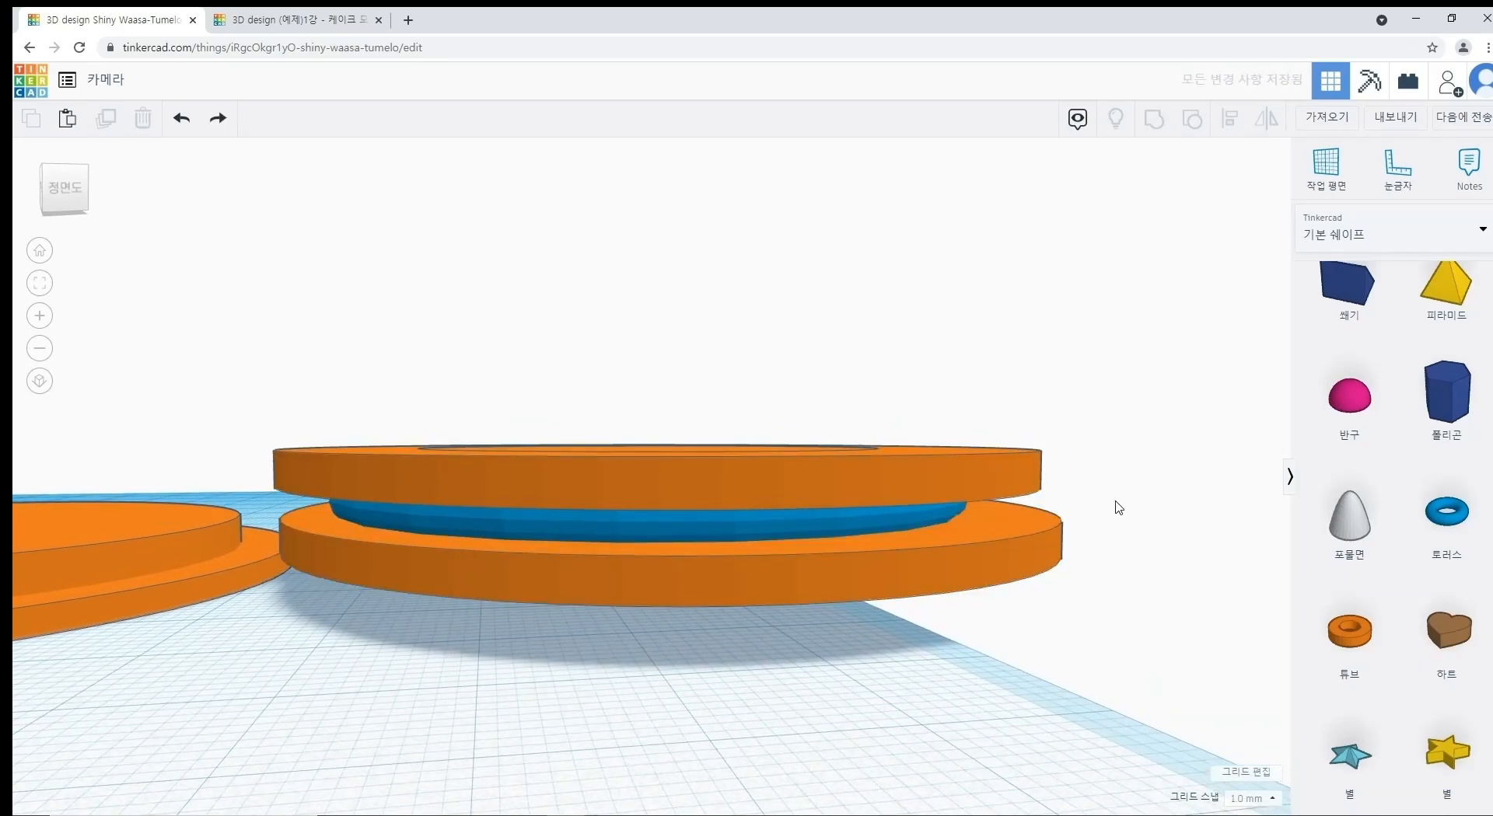
right_drag(985, 529, 939, 470)
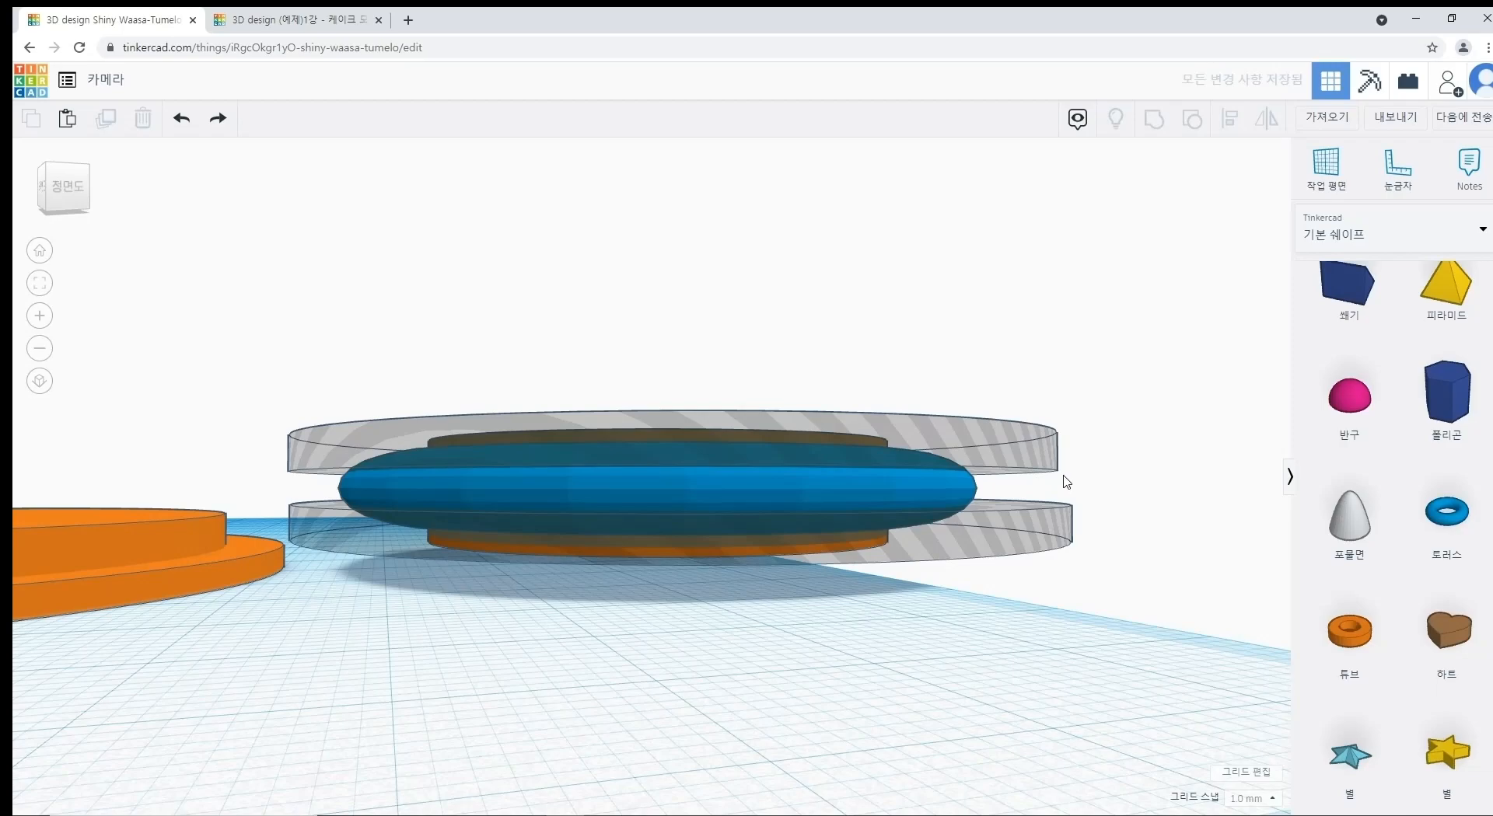
Step: Try grouping the torus with only the upper hole cylinder to flatten its upper side, and undo the grouping
scroll(1037, 505, up, 2)
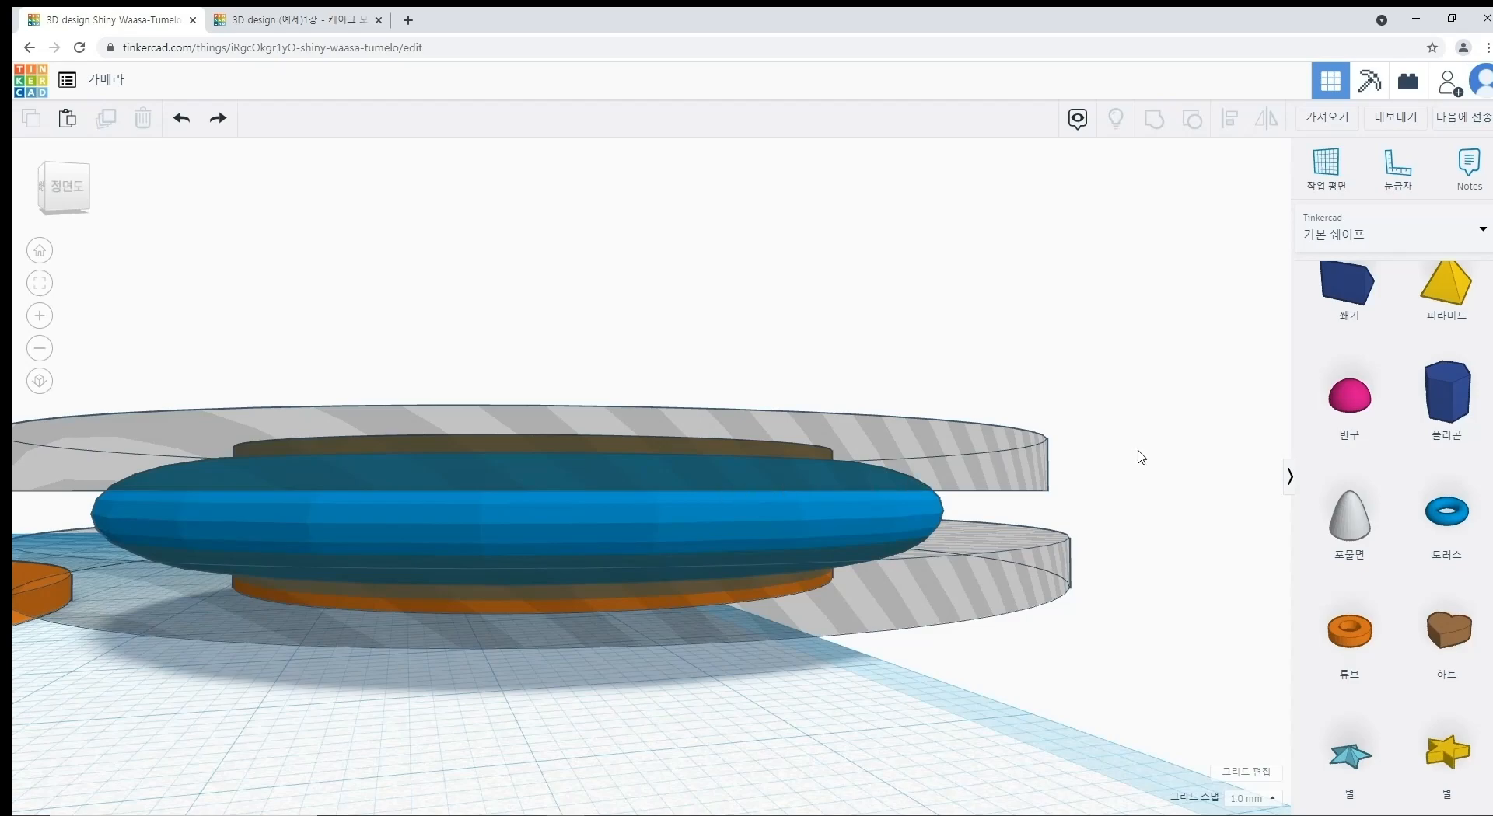
click(933, 521)
shift+click(981, 466)
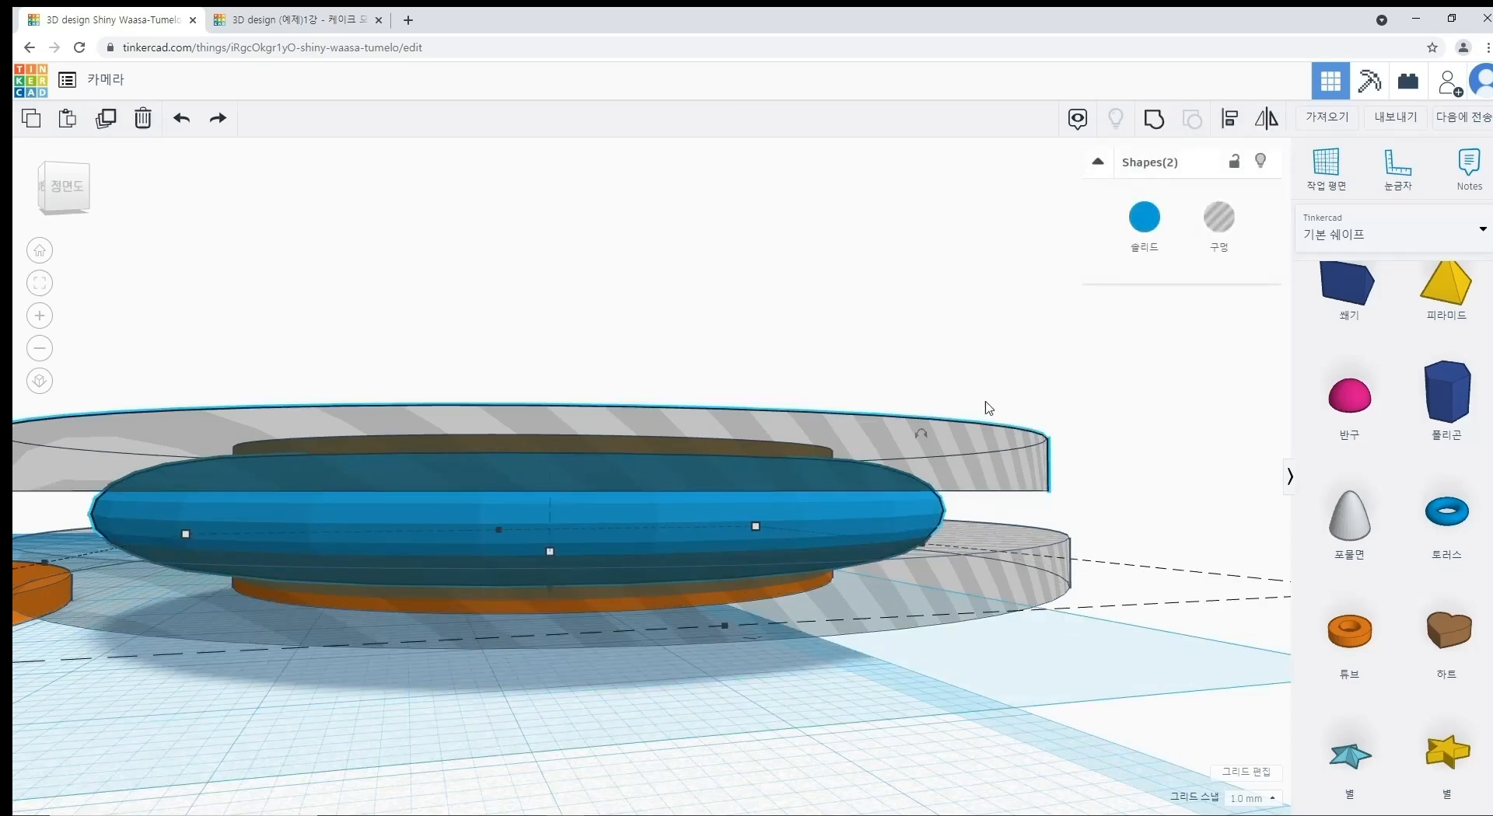
click(1156, 120)
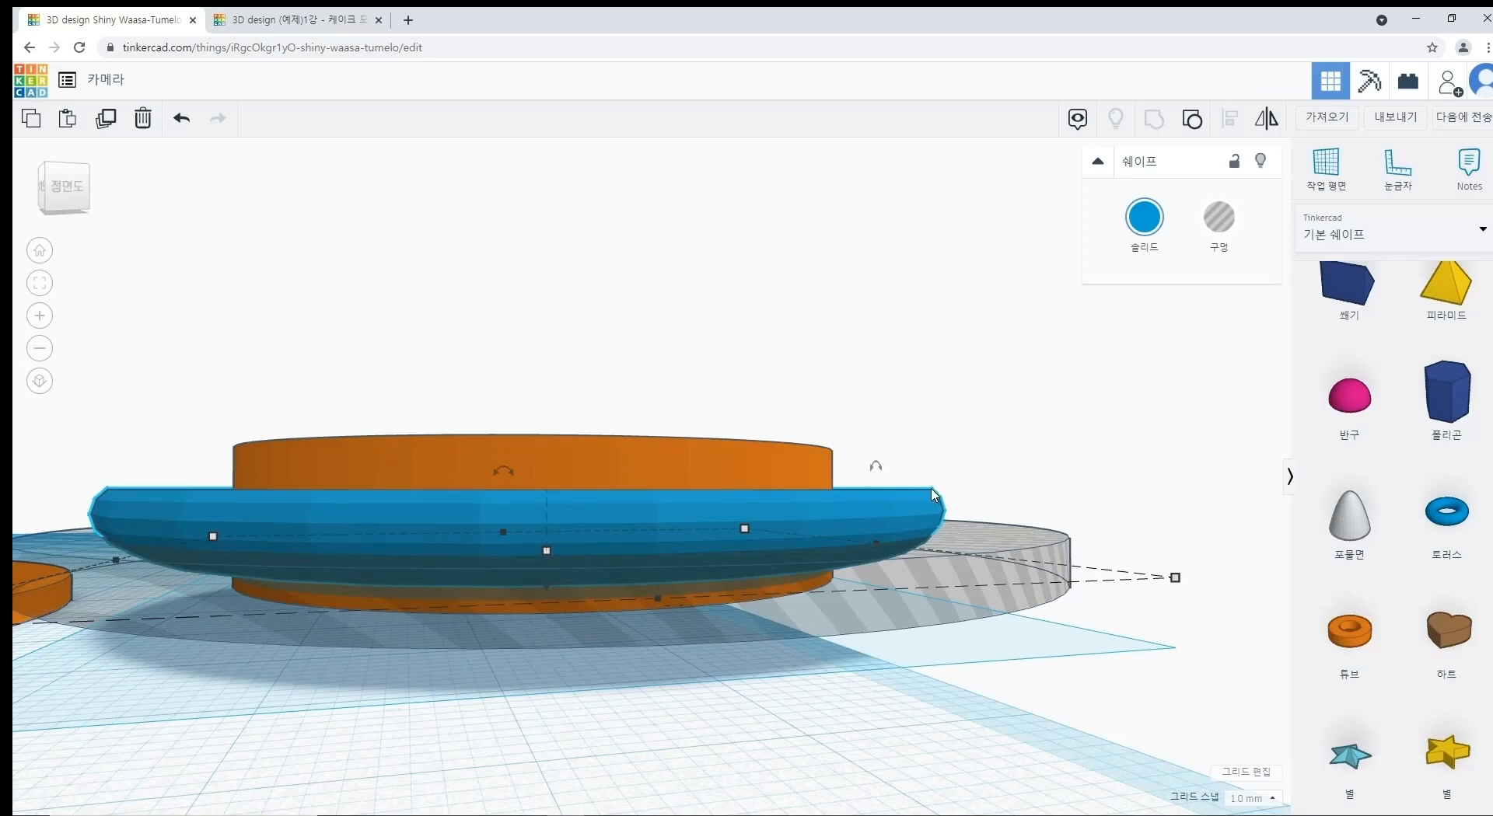
click(992, 467)
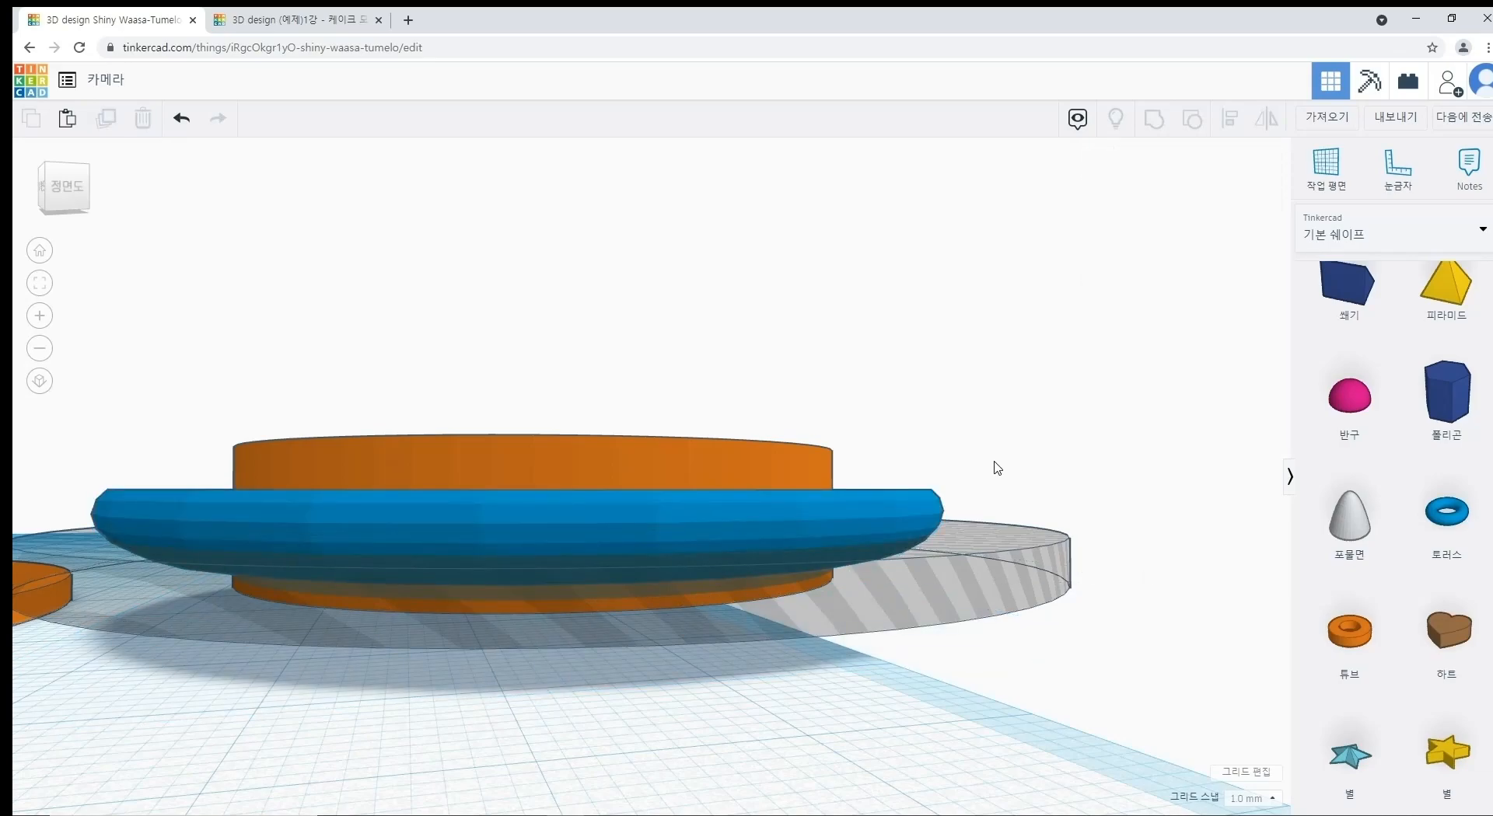
key(ctrl+z)
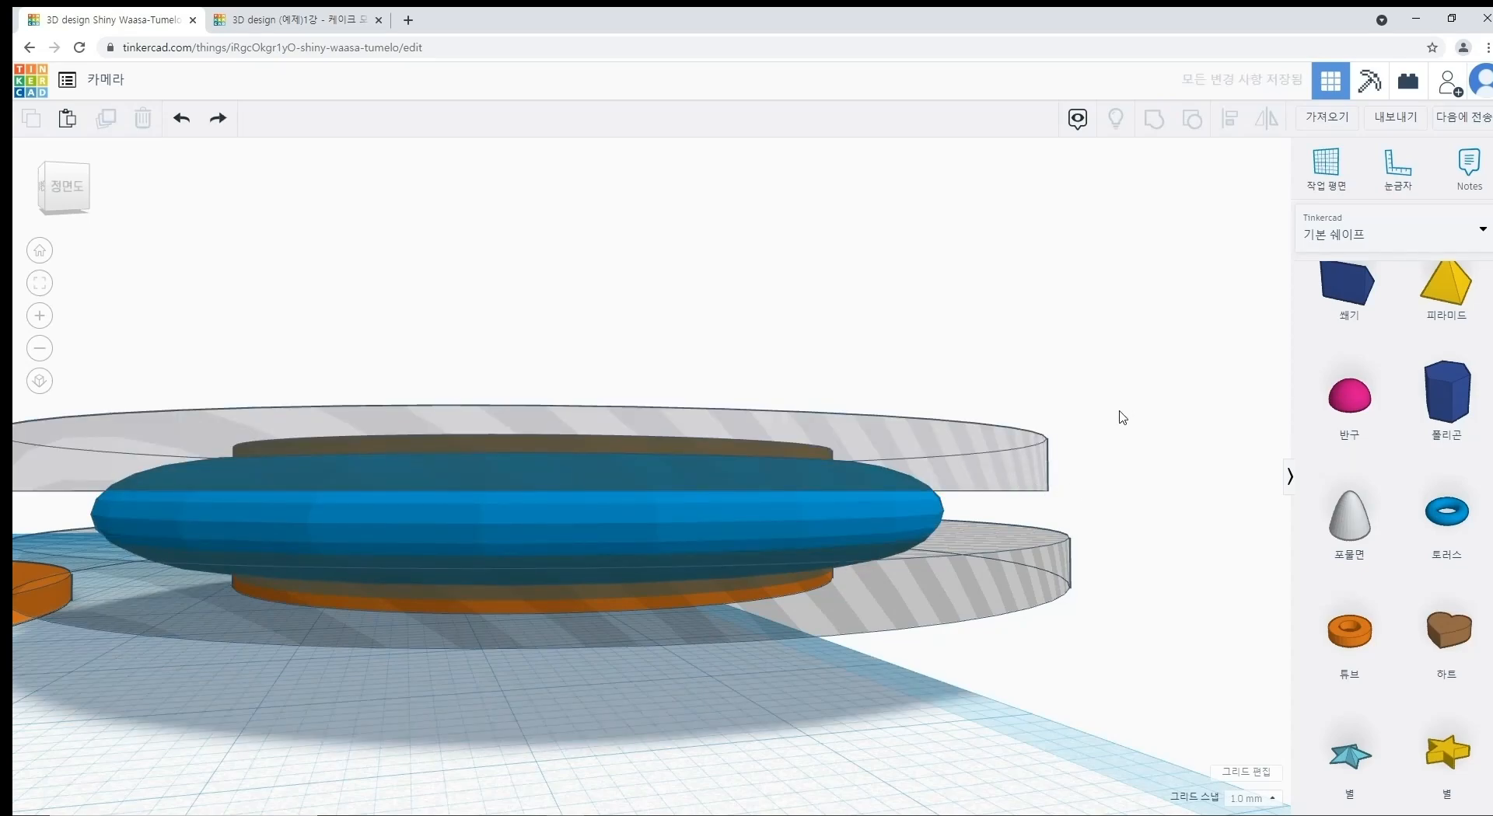
Step: Group the torus with both hole cylinders and move the flattened ring sideways off the inner orange cylinder
drag(1135, 391, 916, 670)
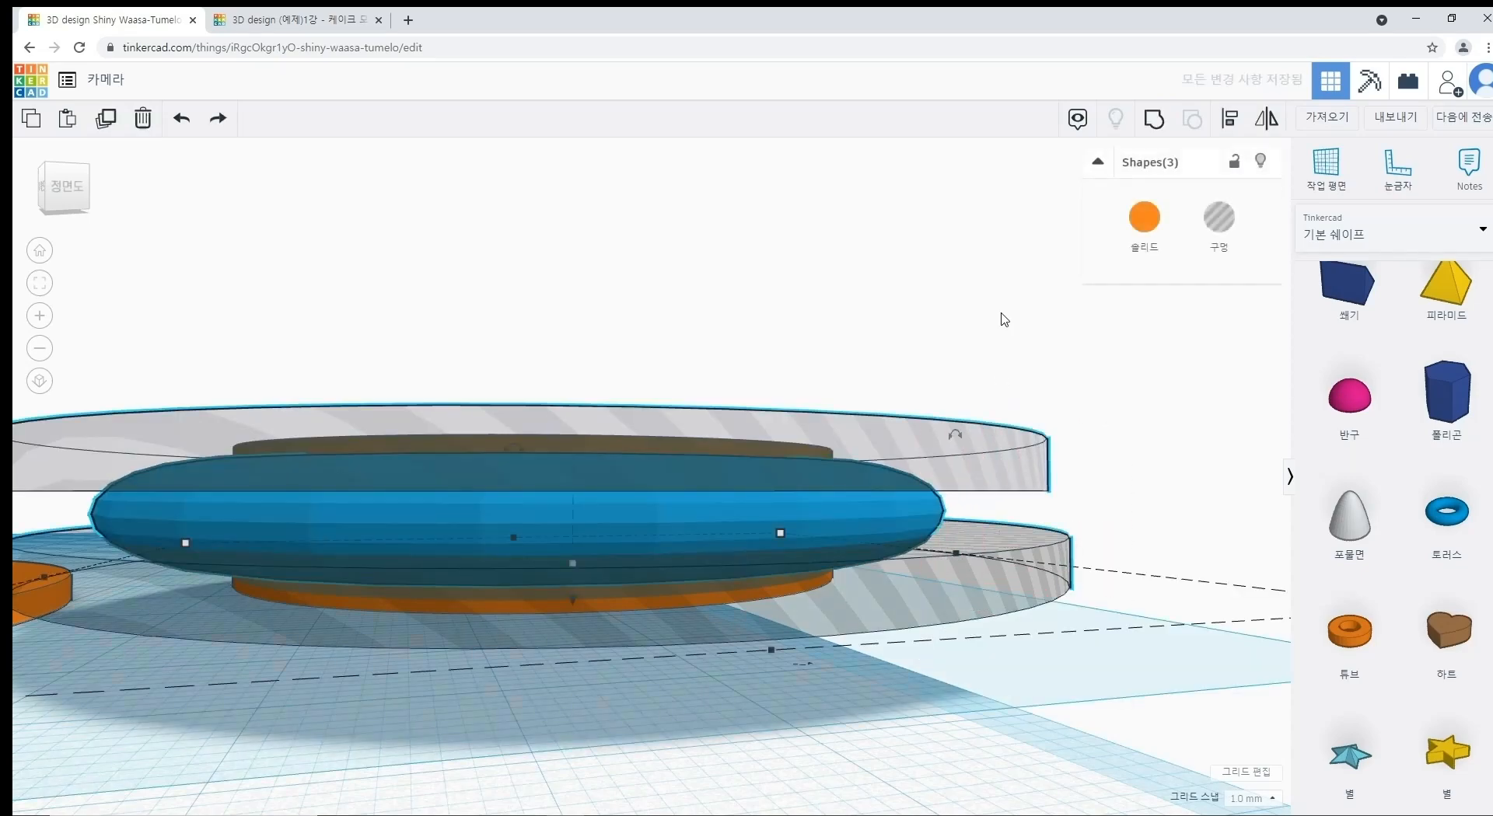
click(1152, 119)
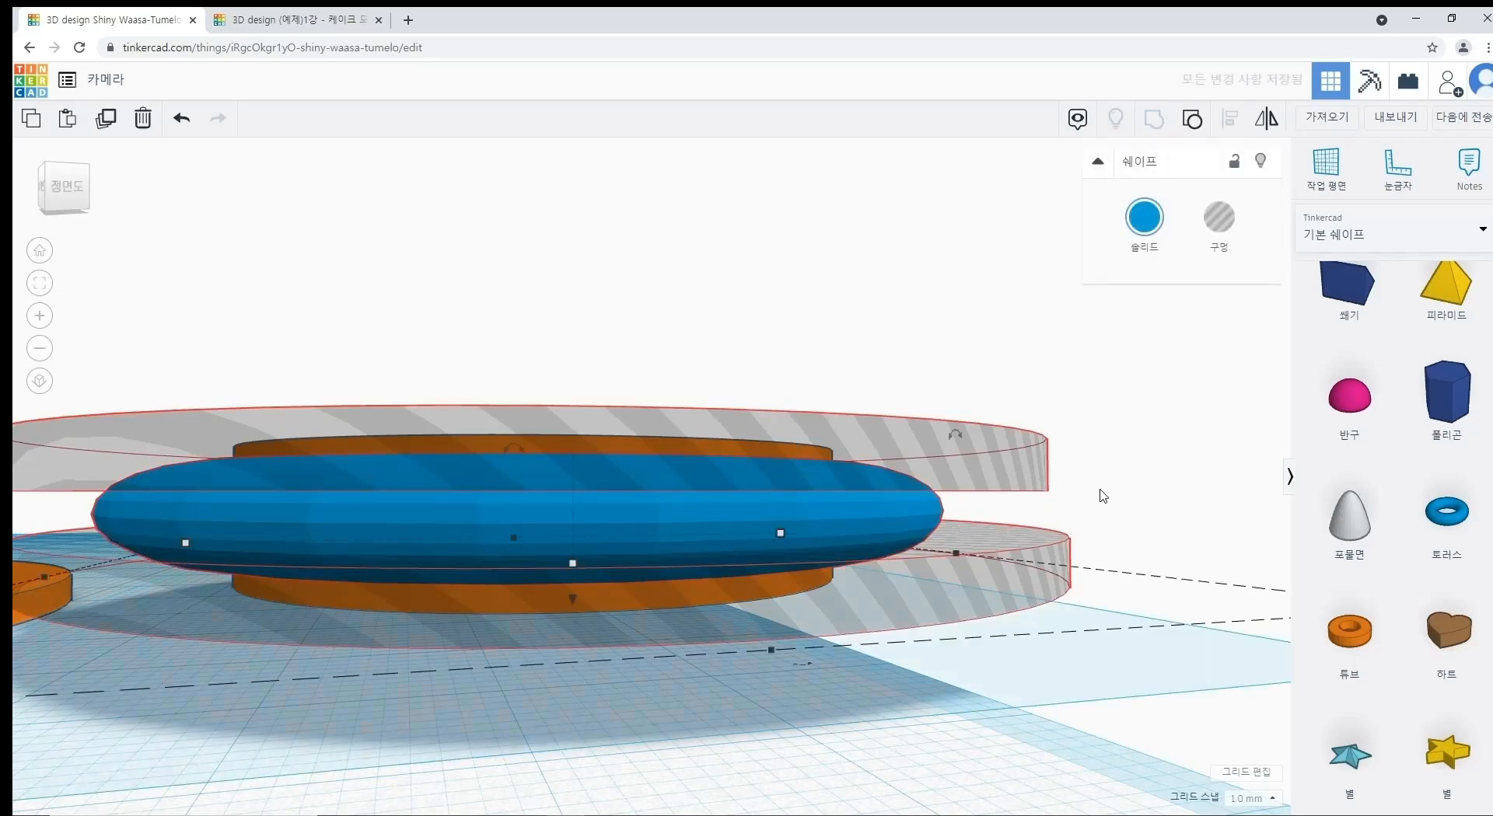
click(1134, 446)
scroll(1133, 439, down, 3)
right_drag(1114, 433, 803, 576)
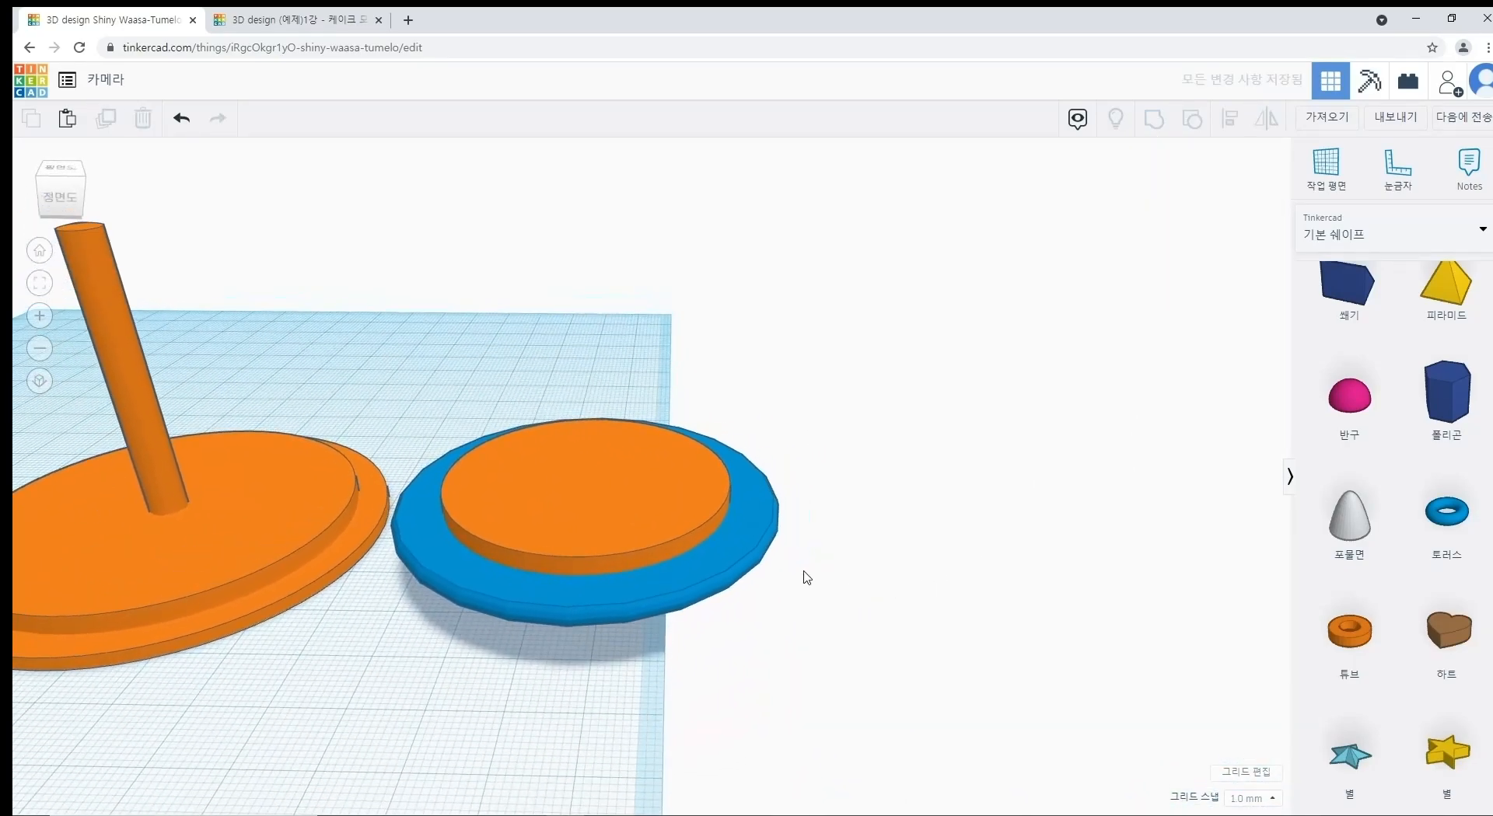
click(746, 563)
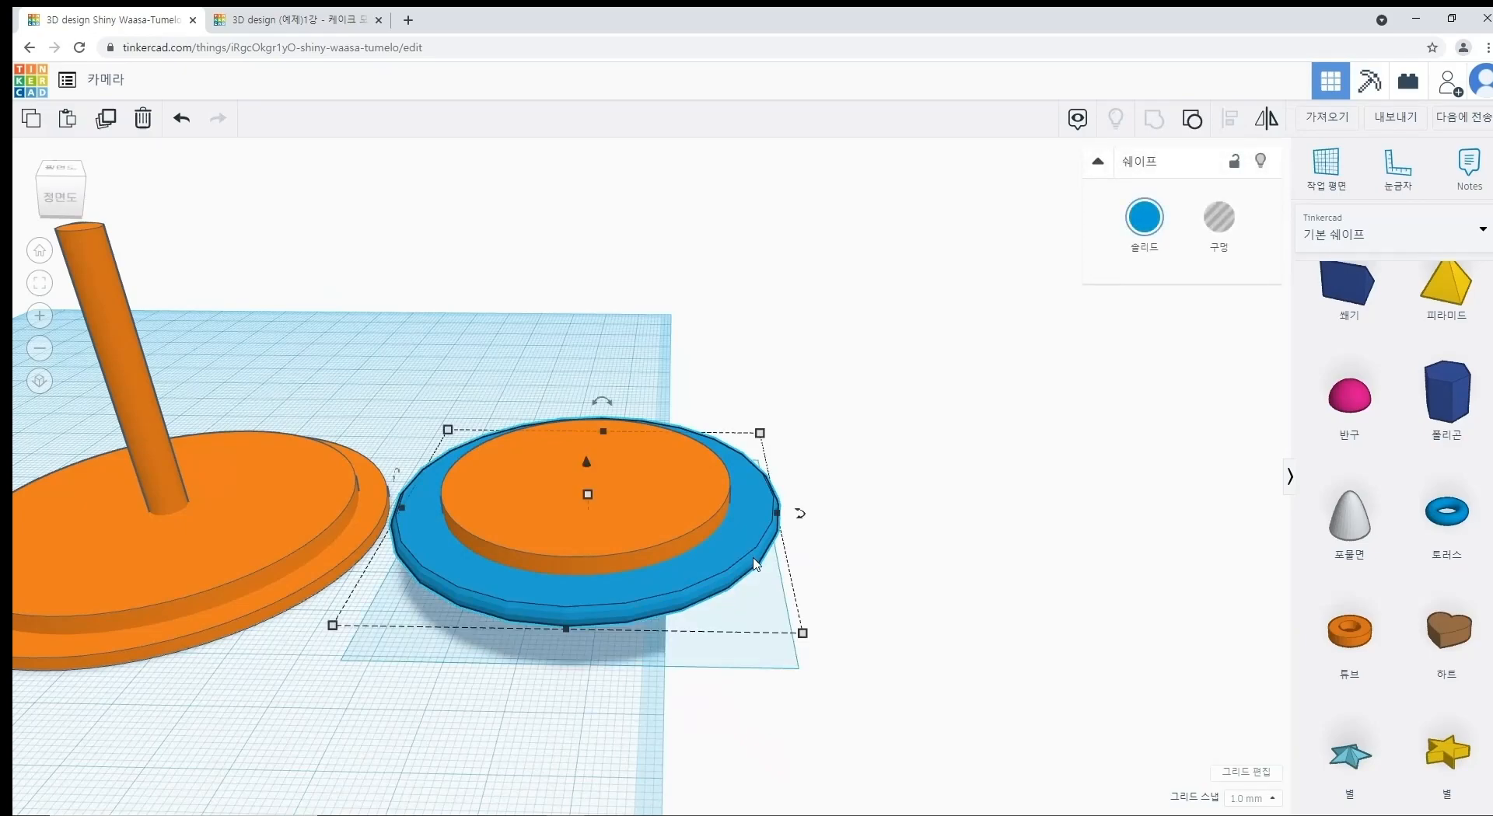
drag(754, 562, 1080, 558)
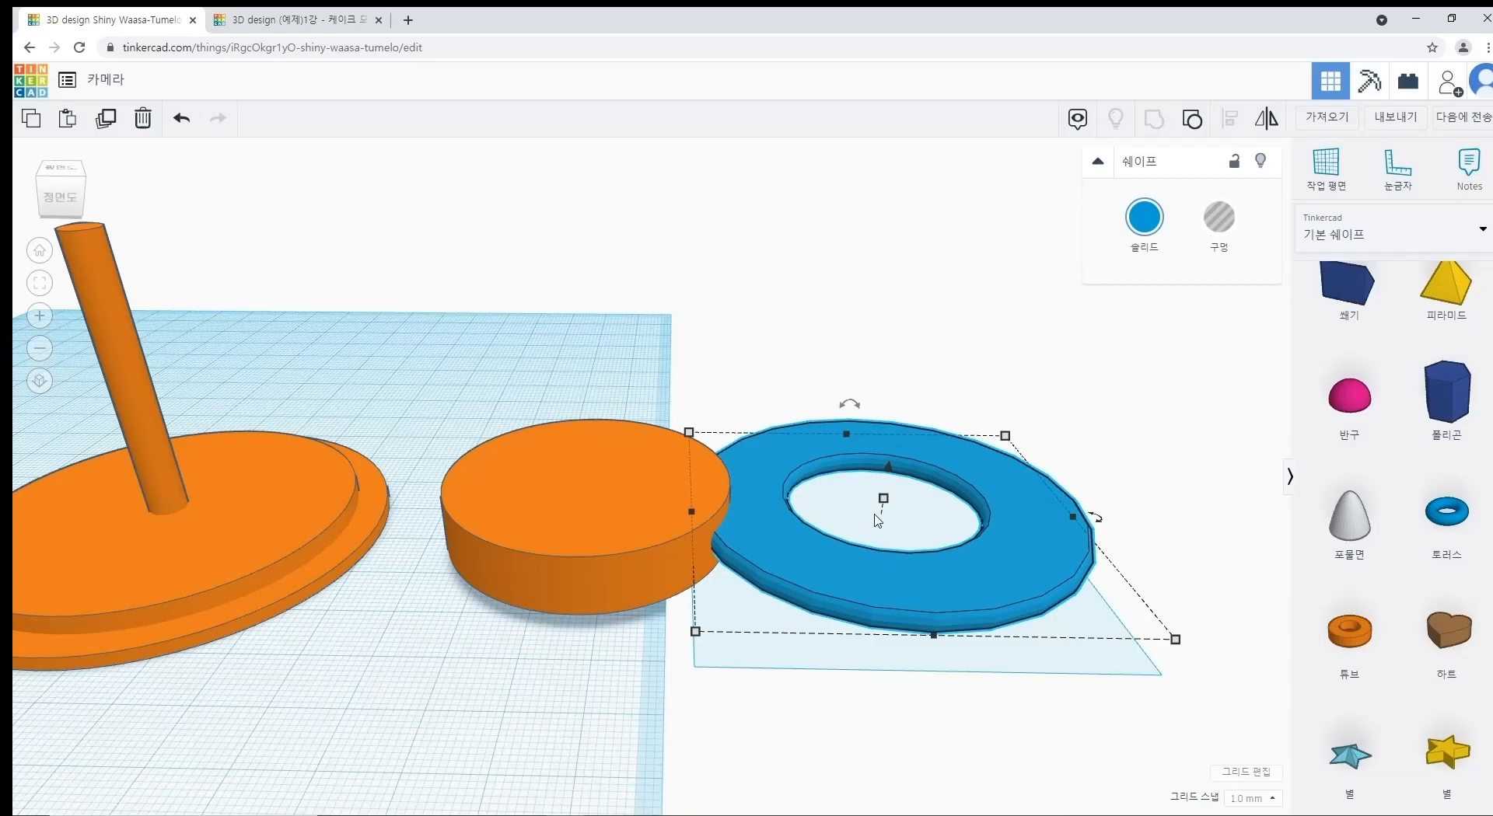
Step: Switch to the cake-shaped incense holder example design and examine the shape of its red and pink layers
click(238, 22)
scroll(463, 459, up, 3)
right_drag(463, 458, 380, 557)
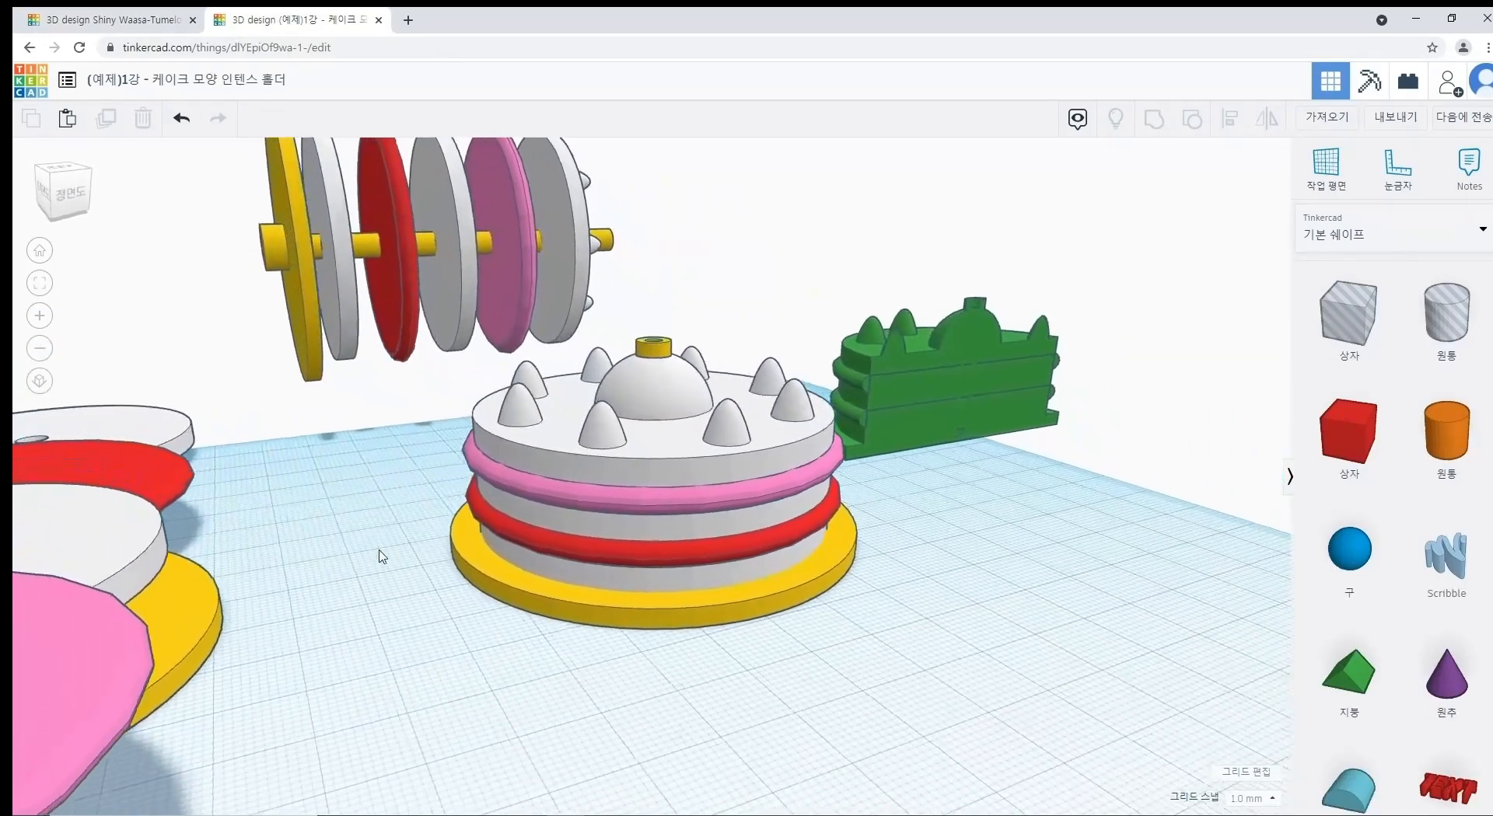
middle_drag(380, 556, 504, 542)
right_drag(414, 543, 660, 614)
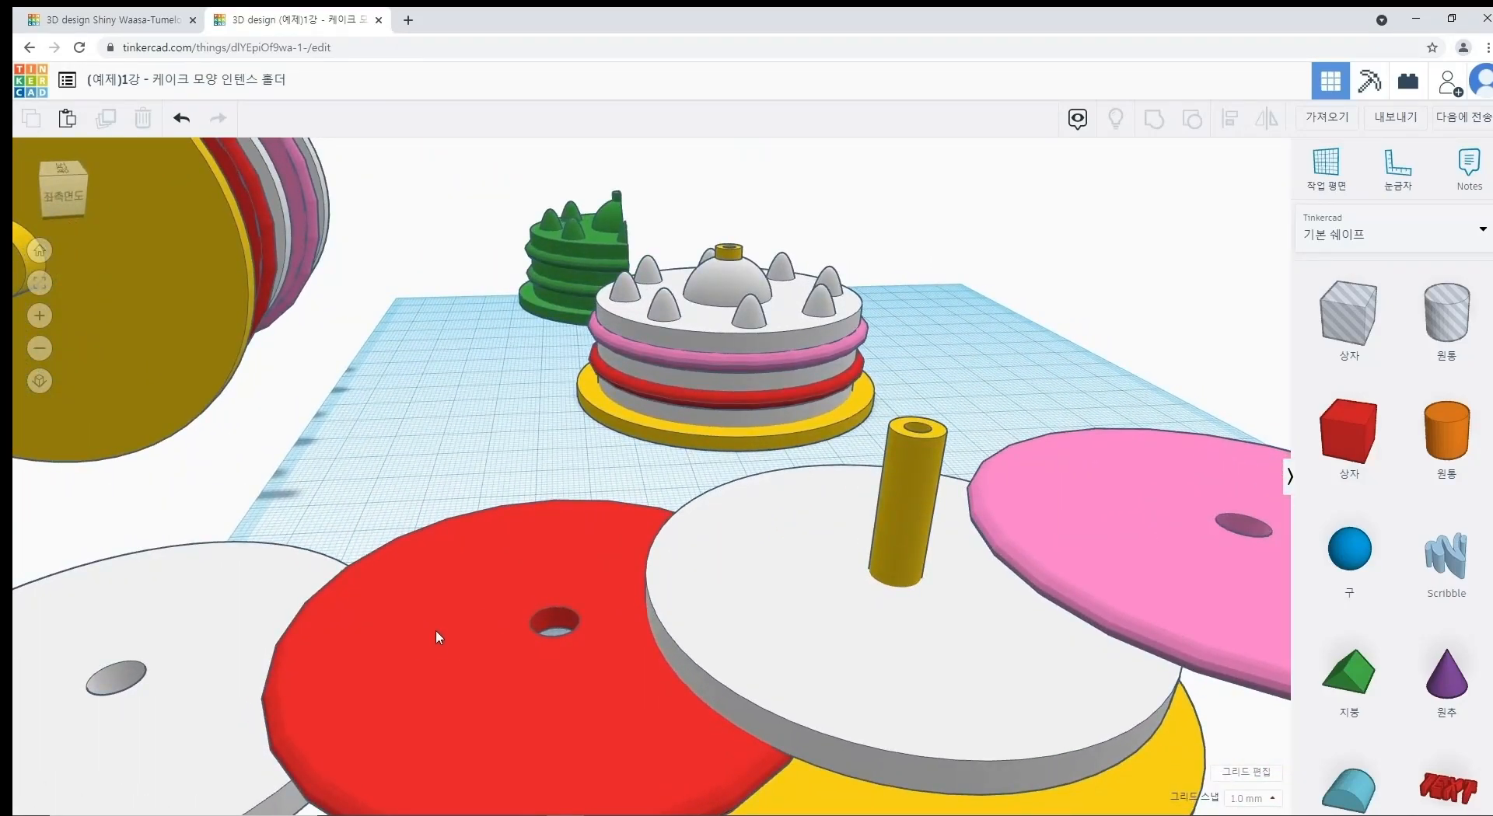
Step: Return to the design with the torus and undo the ring's move and its grouping with the hole cylinders
click(117, 19)
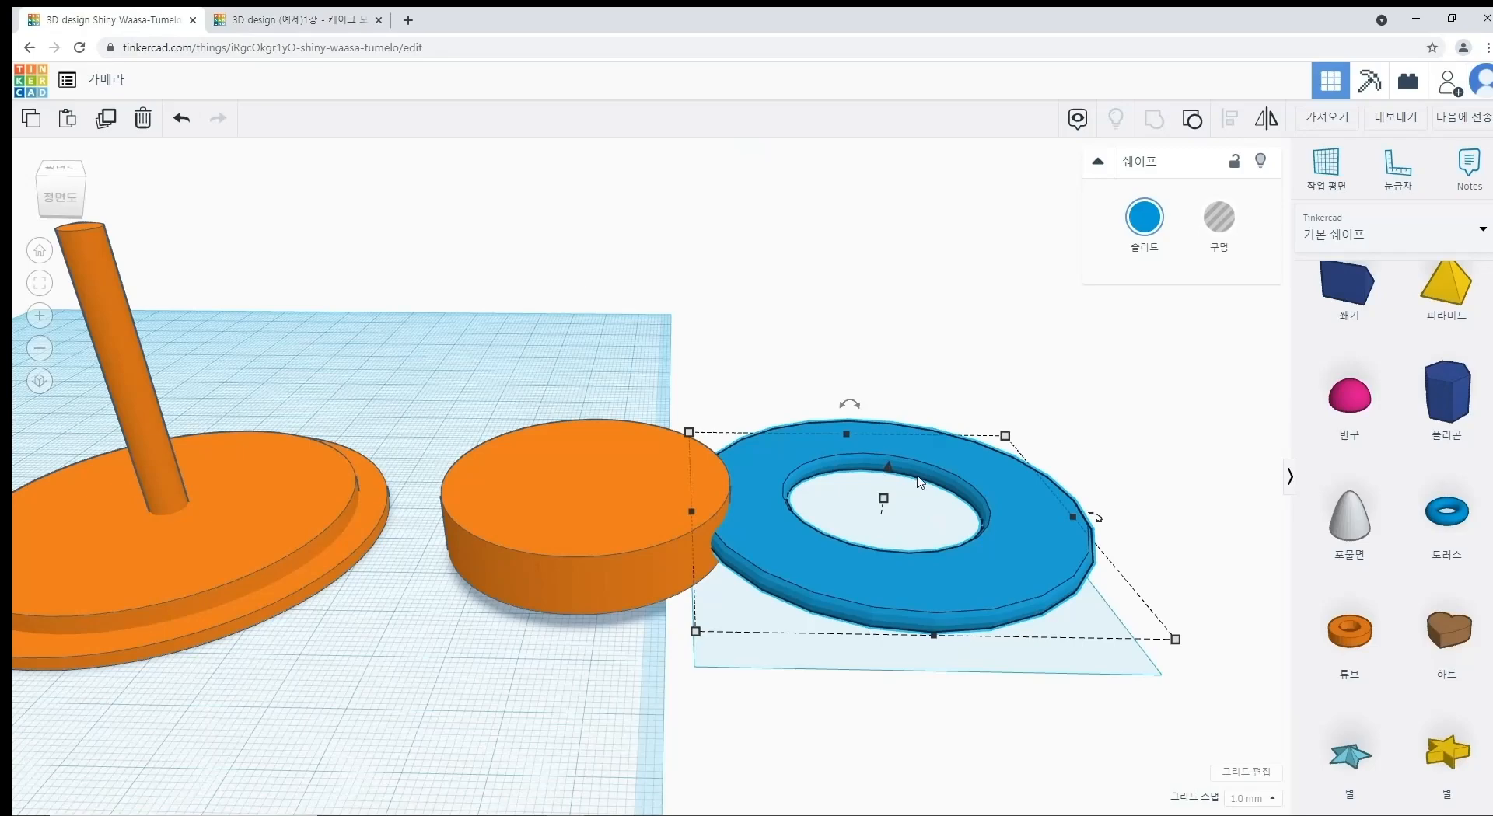
click(1131, 471)
key(ctrl+z)
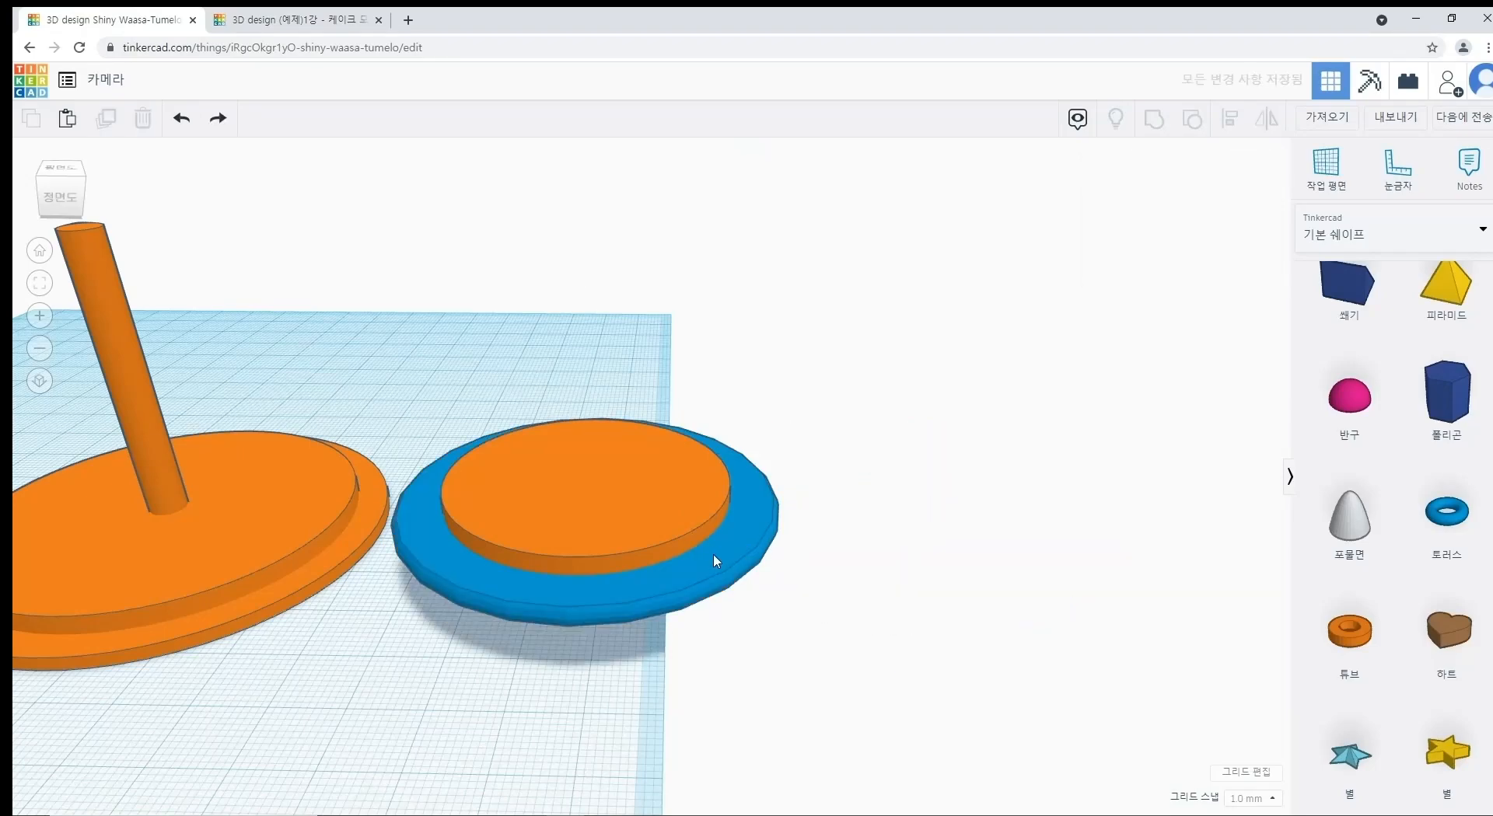
key(ctrl+z)
Step: Group the torus with the inner orange cylinder into one solid disc, leaving both hole cylinders out
right_drag(905, 550, 733, 522)
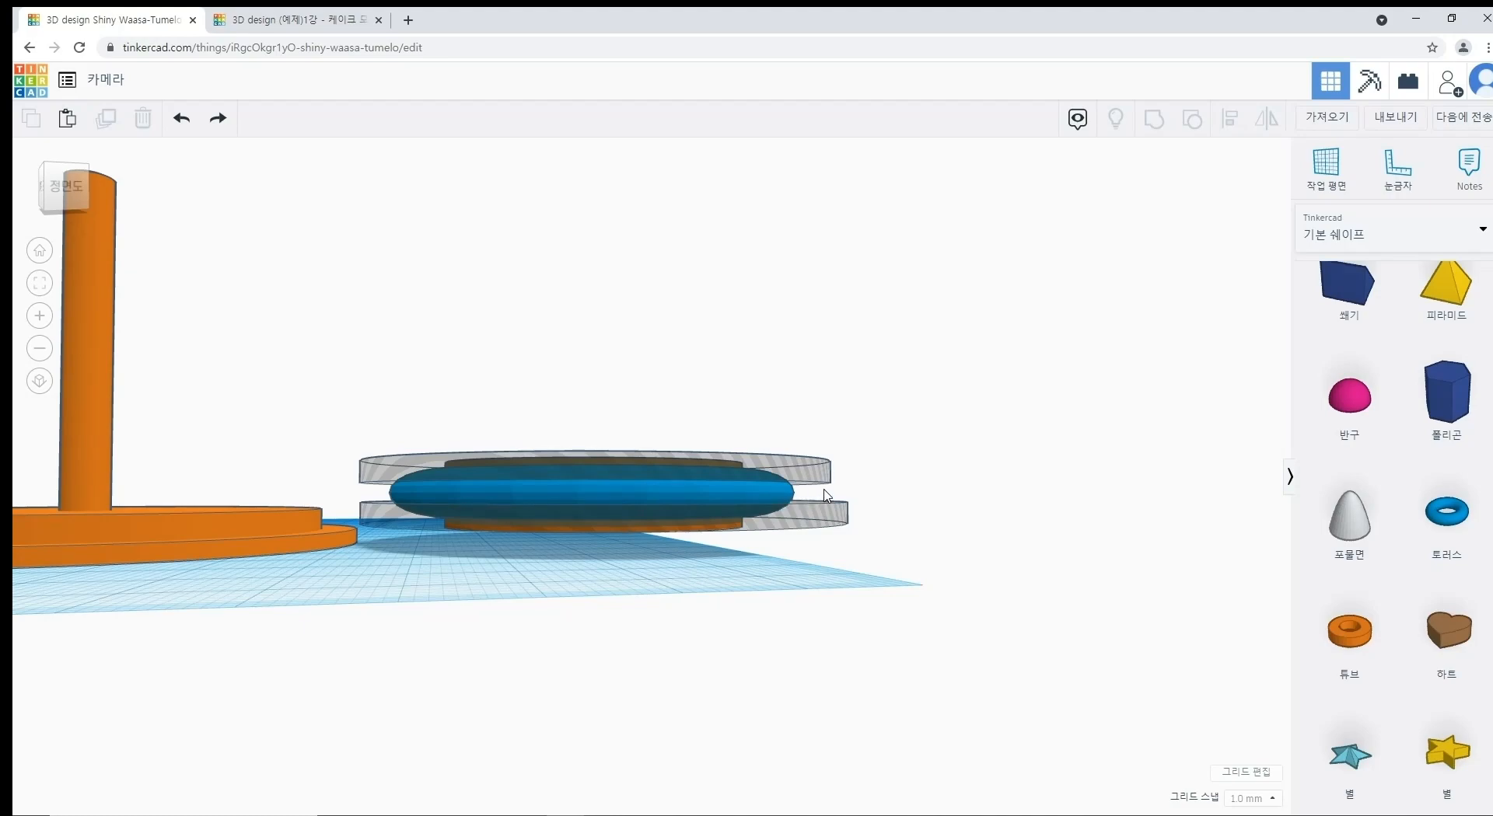
drag(824, 490, 635, 506)
drag(414, 507, 346, 501)
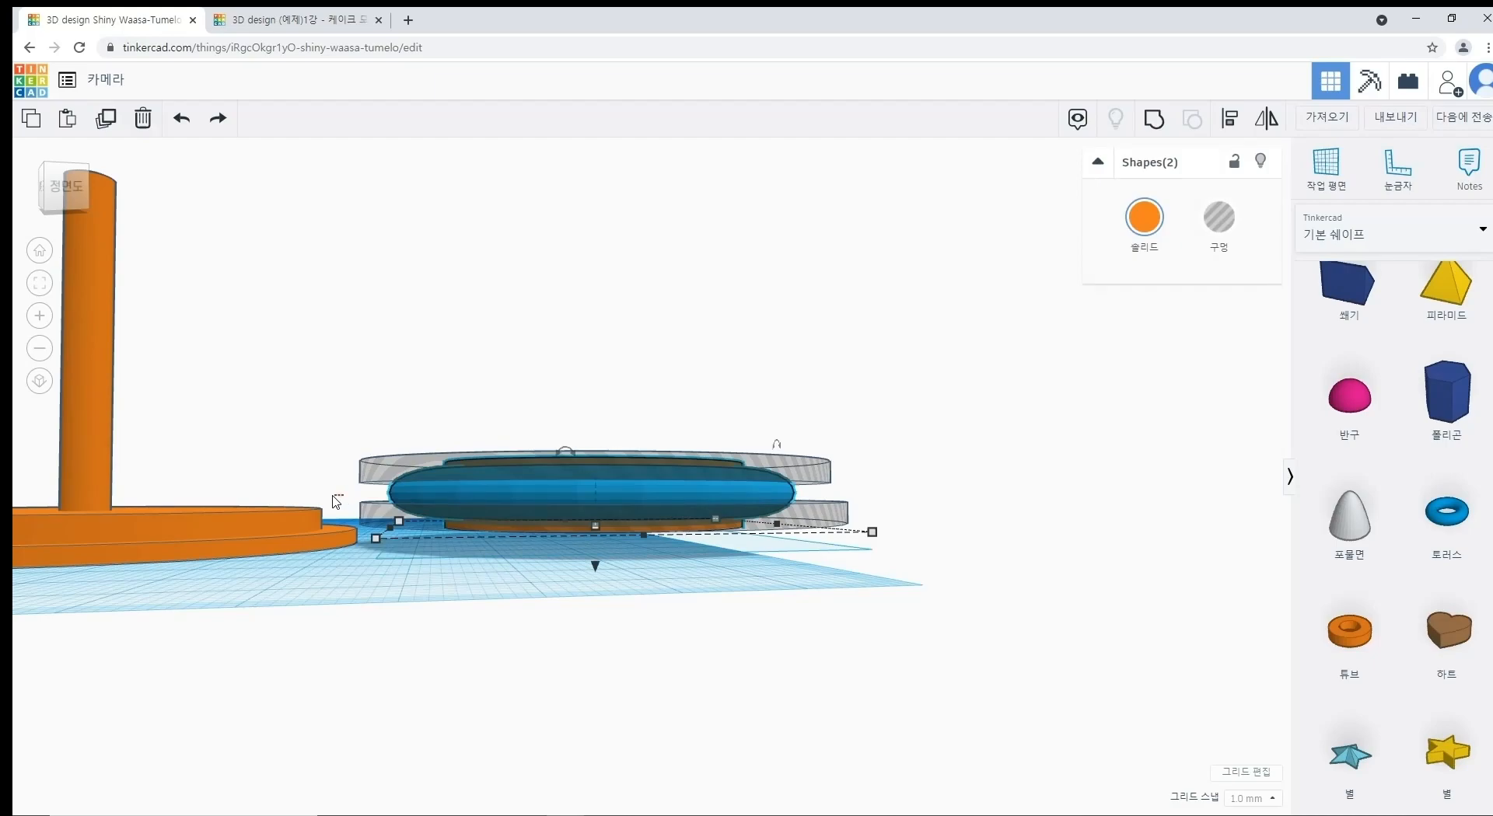
click(339, 502)
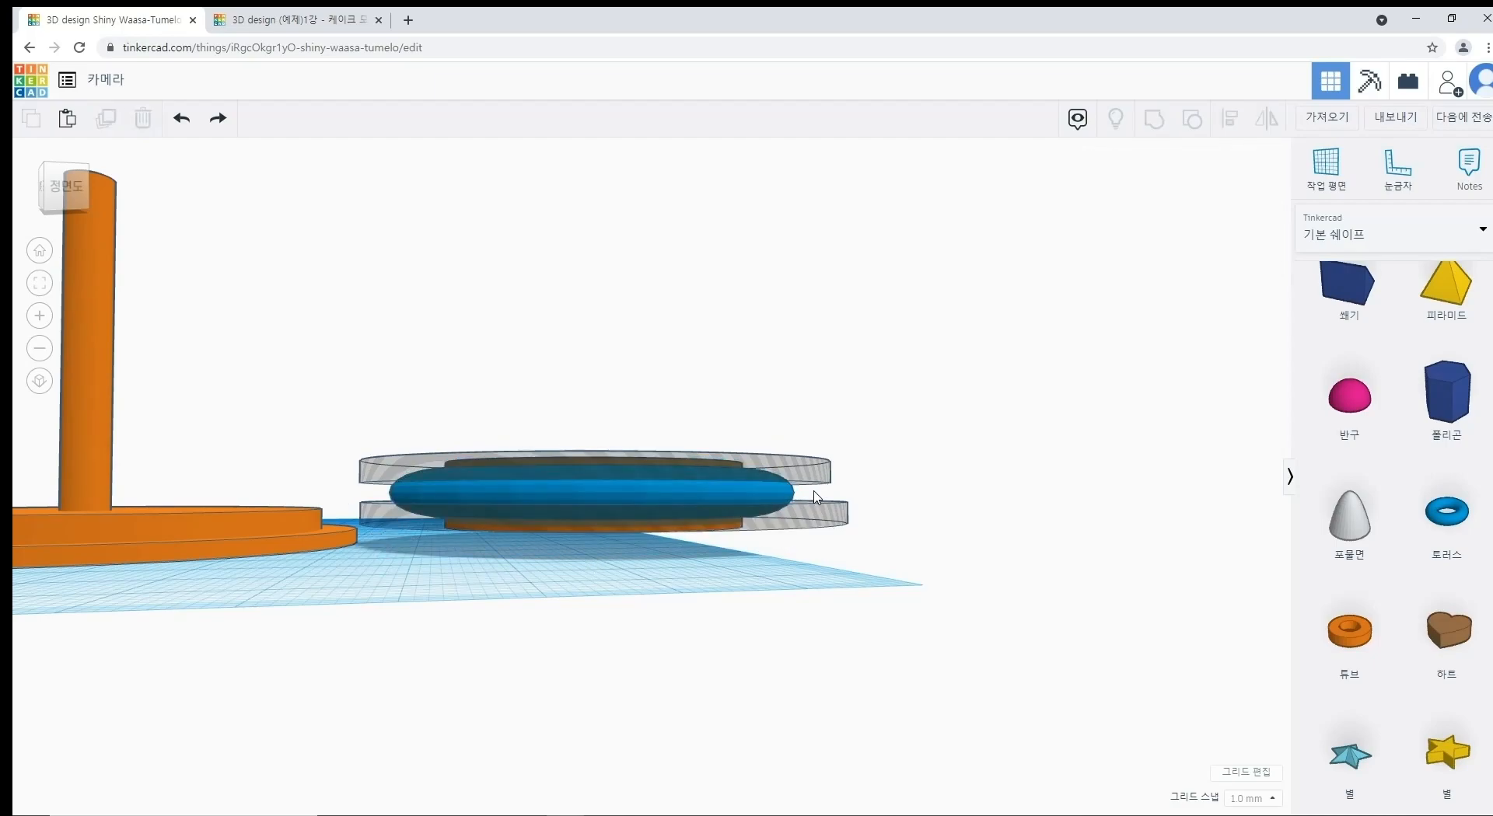
drag(436, 496, 354, 502)
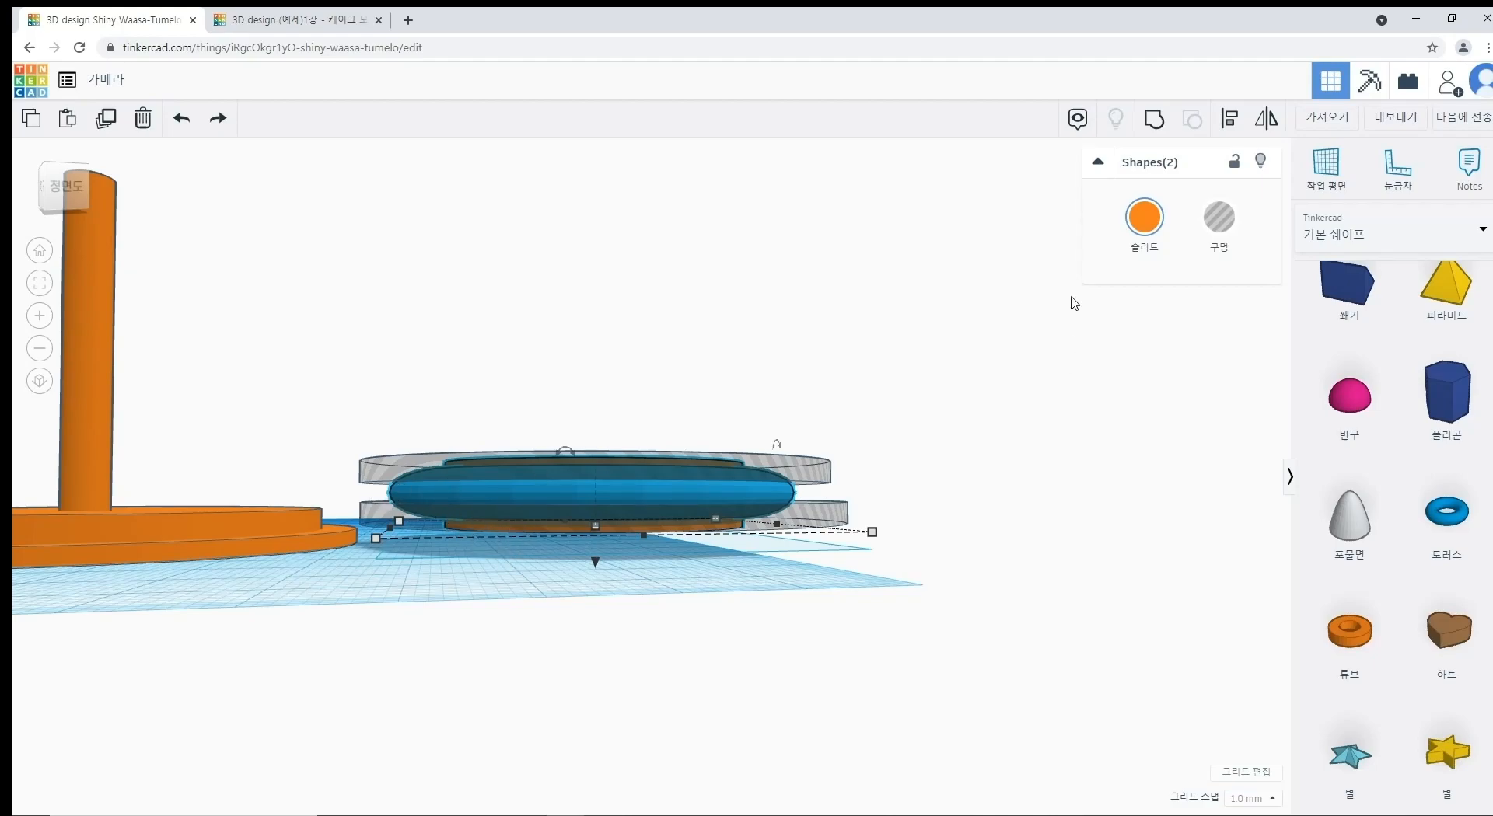
click(1154, 120)
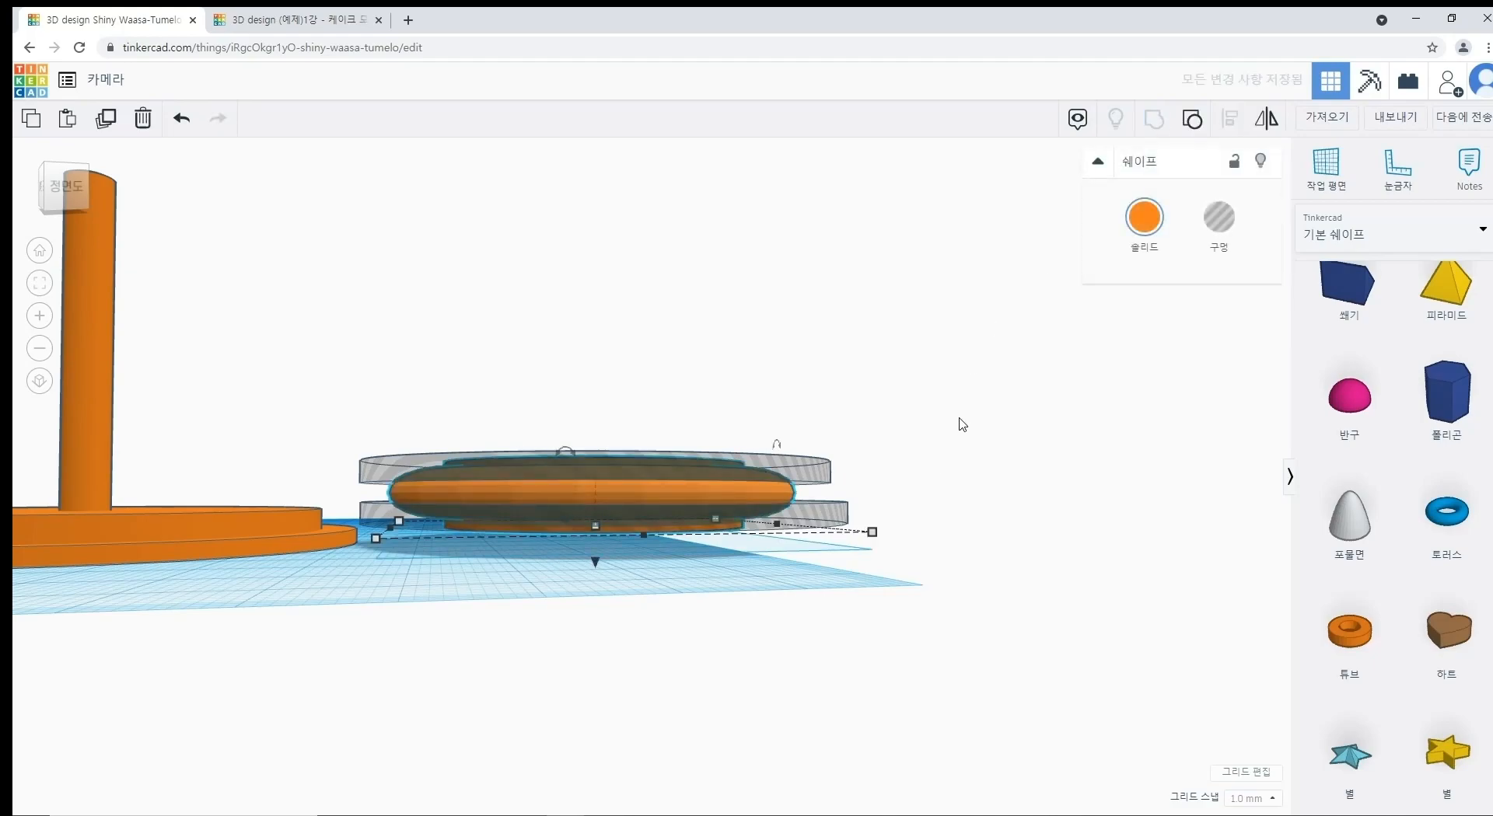
click(926, 413)
Step: Stretch the upper hole cylinder upward so it fully covers the top of the grouped disc
right_drag(926, 413, 787, 475)
click(789, 478)
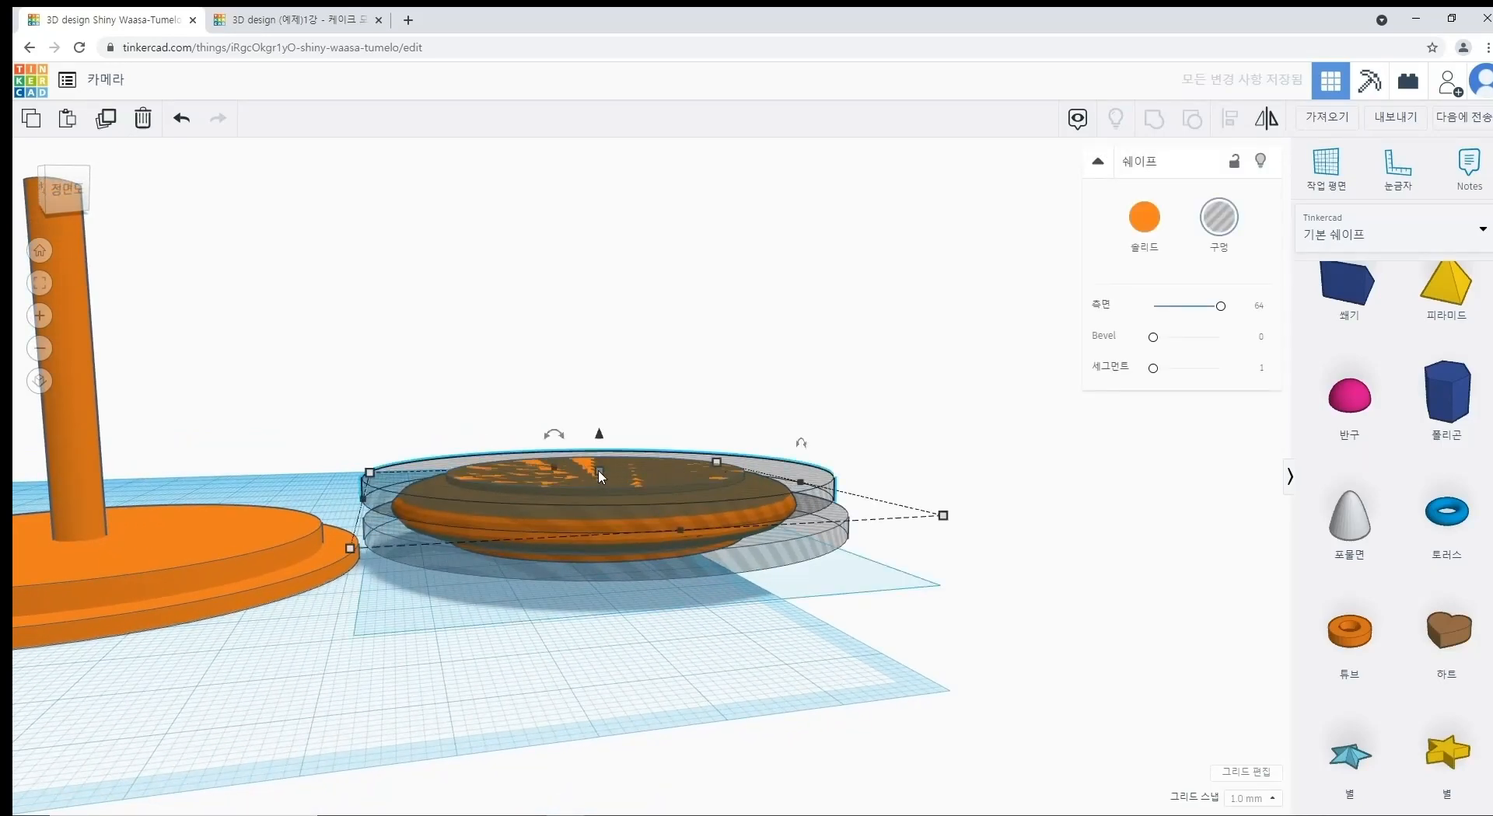
drag(599, 470, 599, 440)
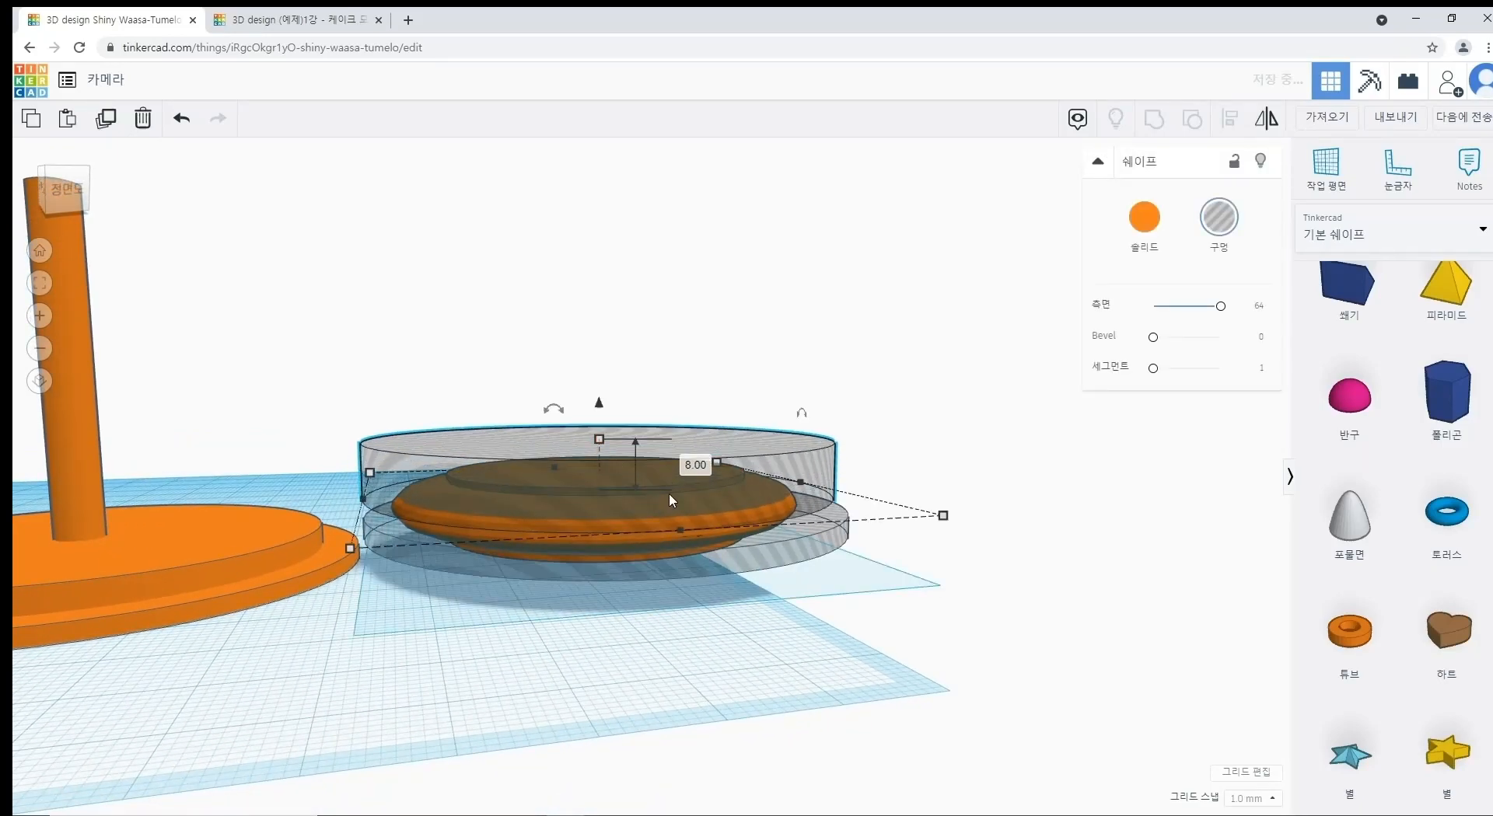
key(ctrl+z)
right_drag(650, 460, 656, 456)
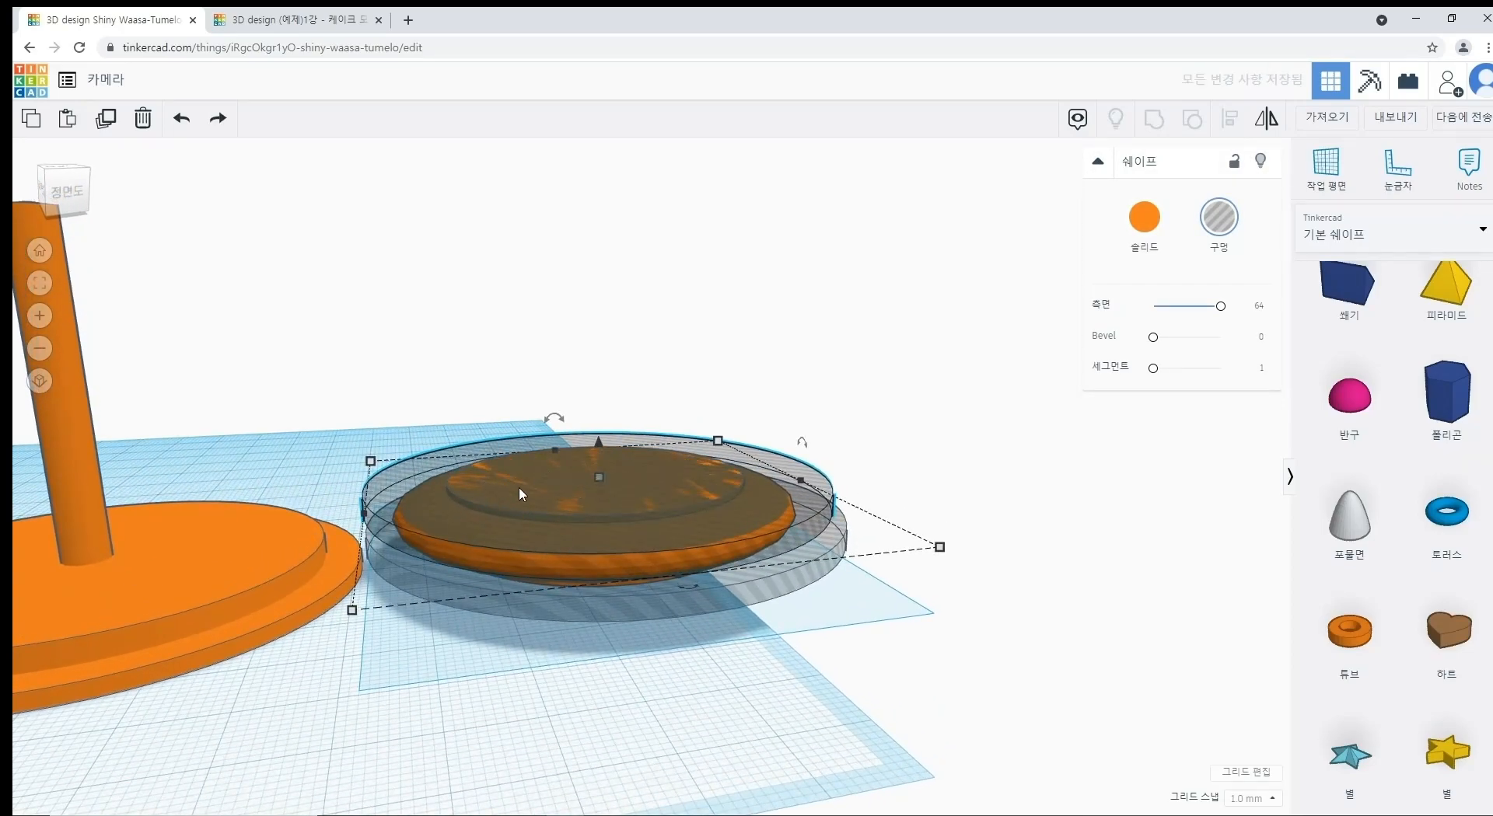
right_drag(605, 479, 566, 520)
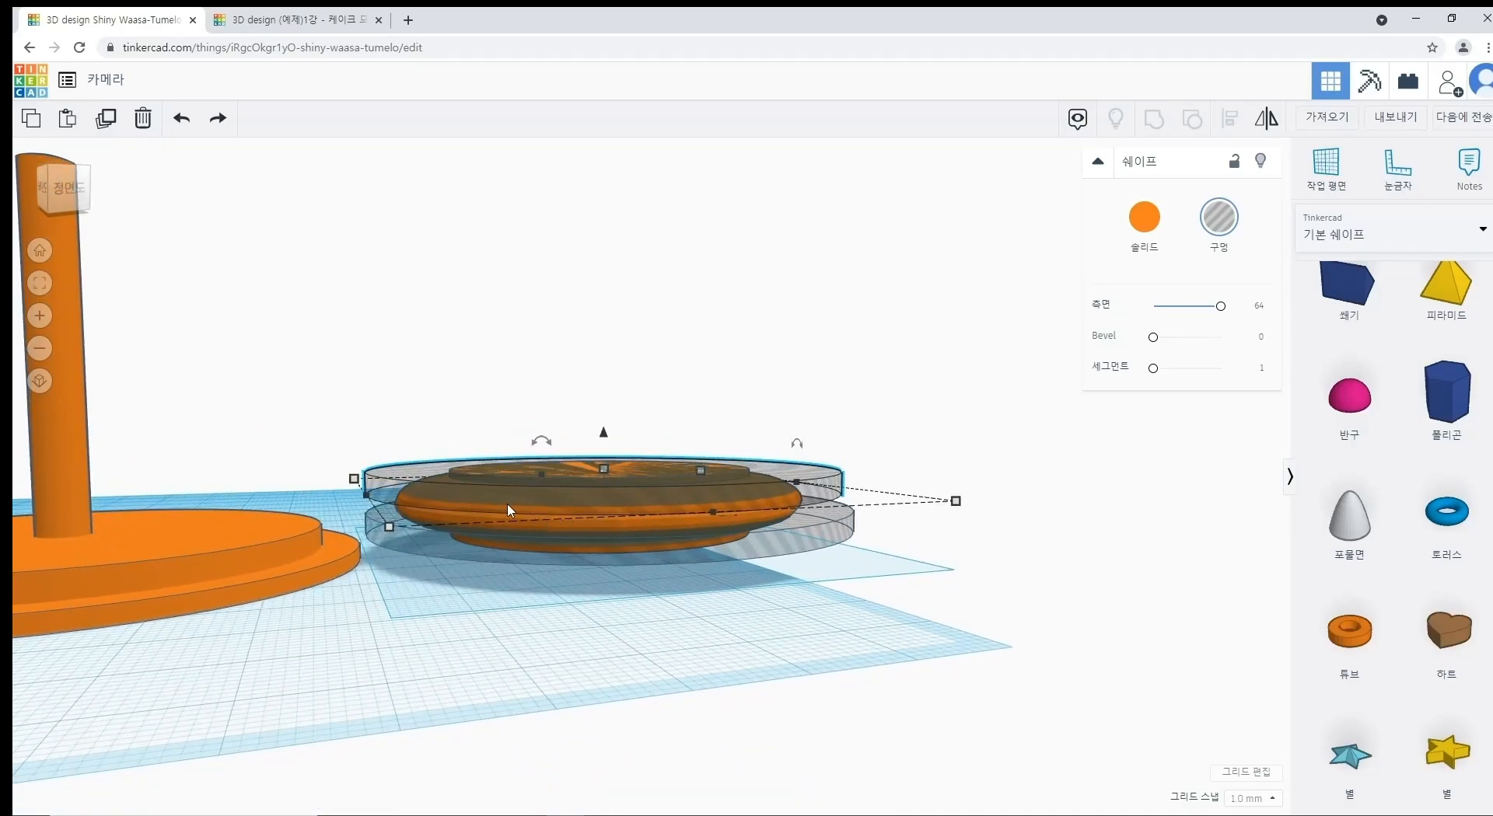
drag(603, 469, 603, 436)
right_drag(654, 542, 600, 537)
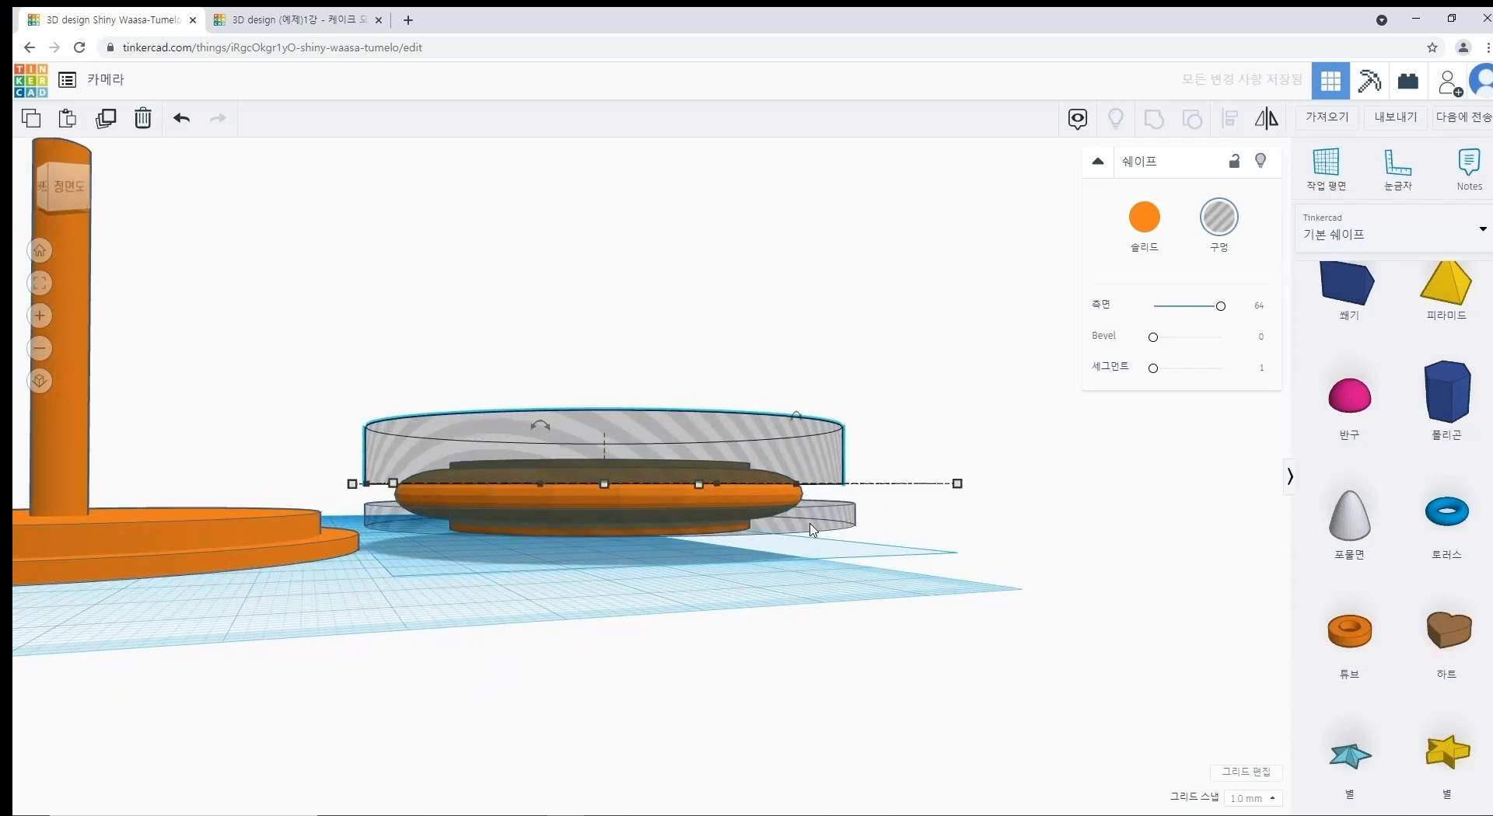
Step: Stretch the lower hole cylinder downward to a height of about 7 mm
click(599, 537)
drag(614, 519, 616, 546)
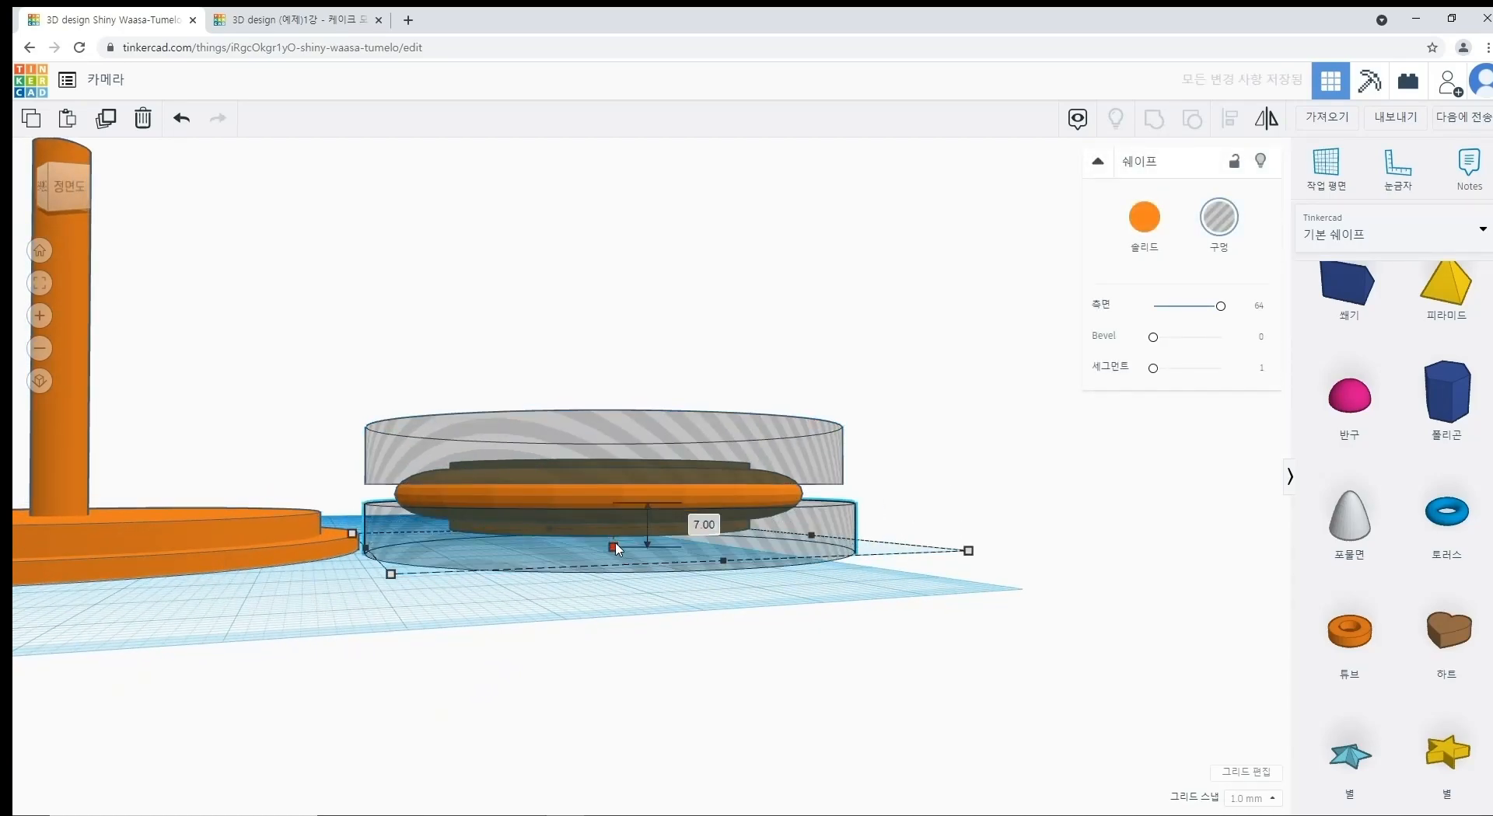
Step: Group the disc with the upper and lower hole cylinders to cut both of its faces flat
click(936, 504)
right_drag(935, 504, 773, 466)
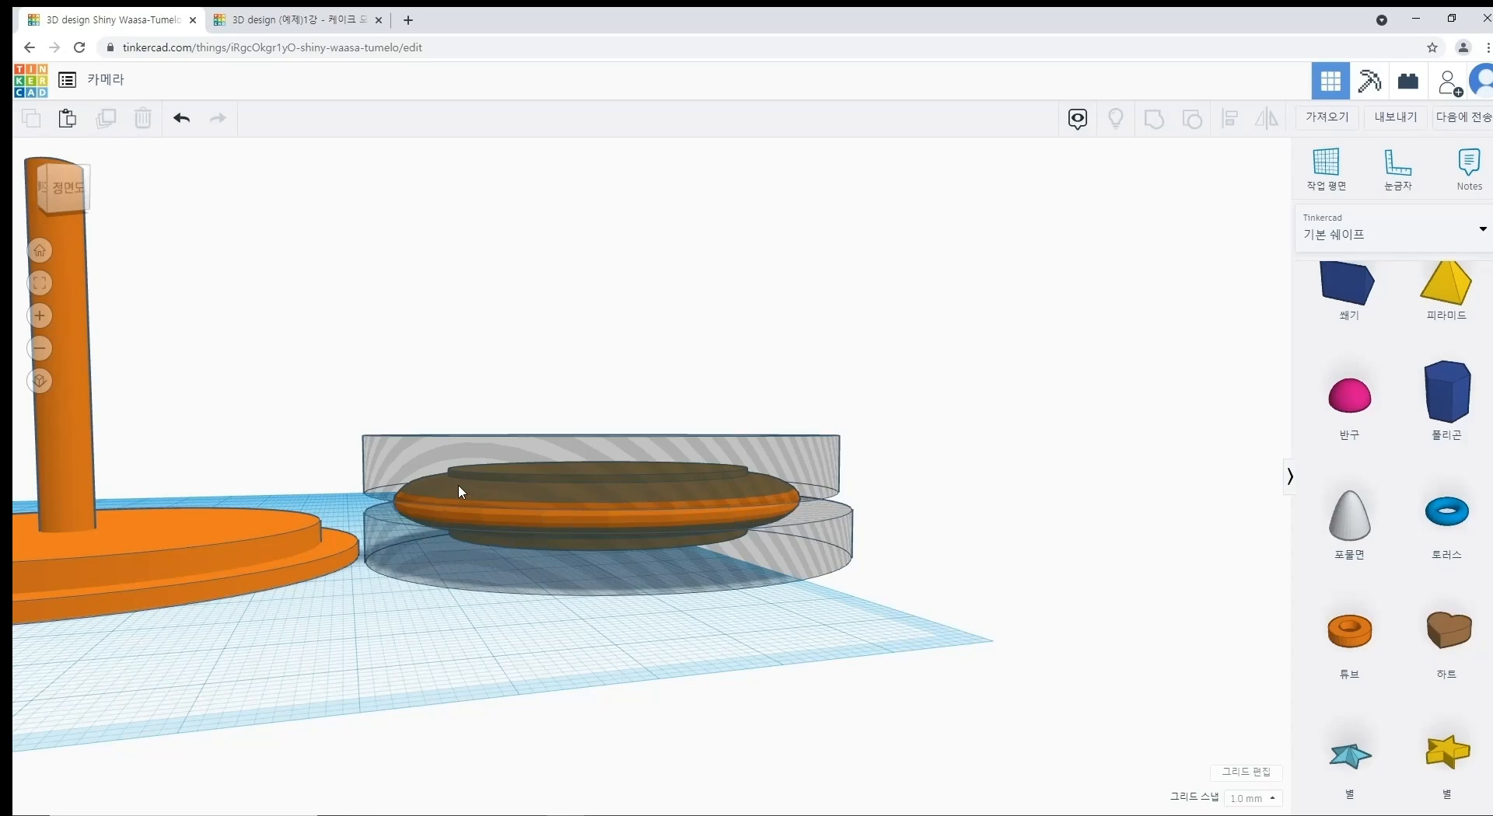
right_drag(451, 494, 468, 470)
drag(910, 449, 777, 601)
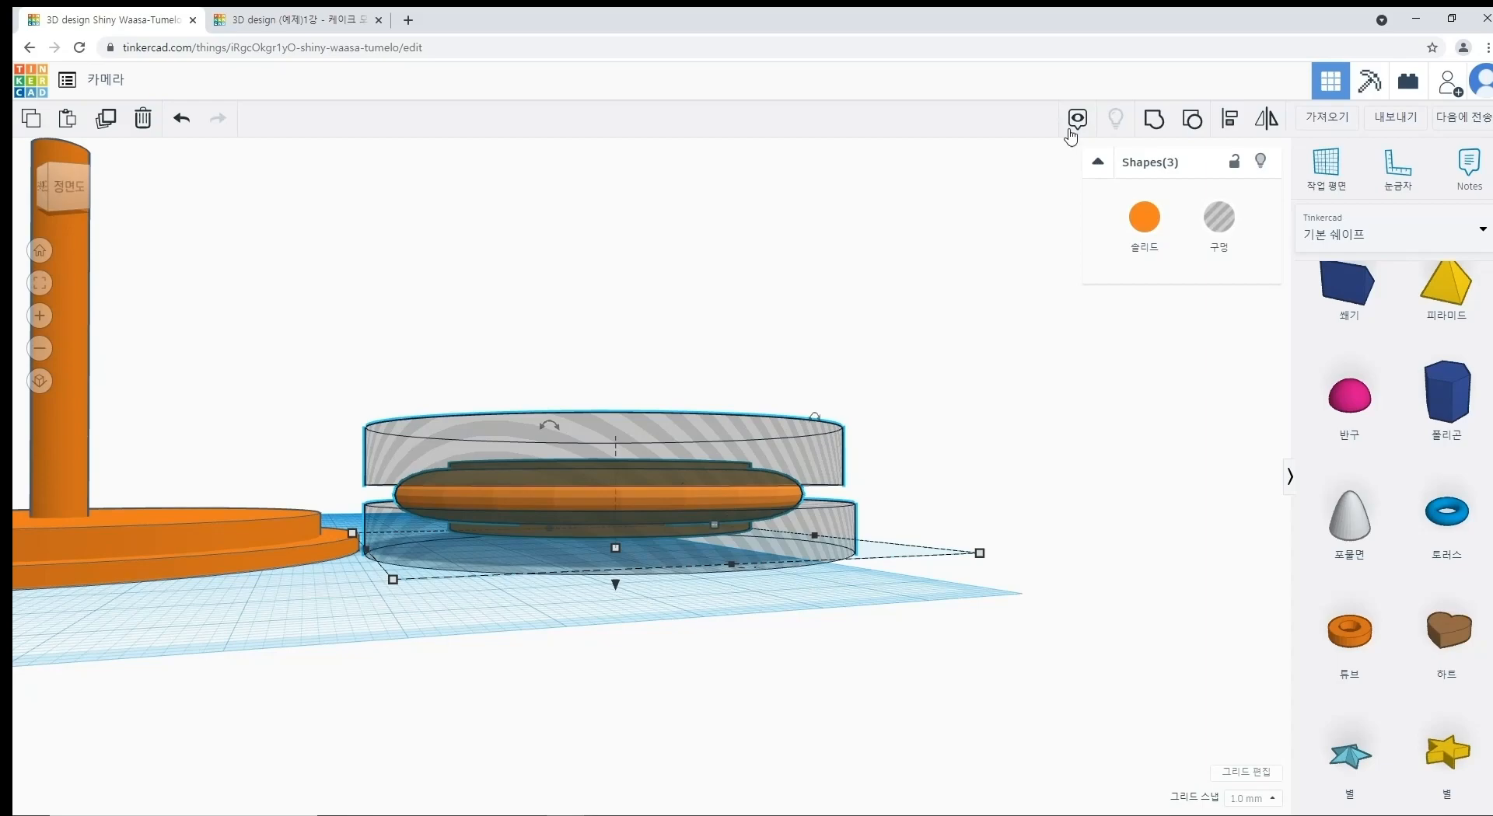
click(1156, 122)
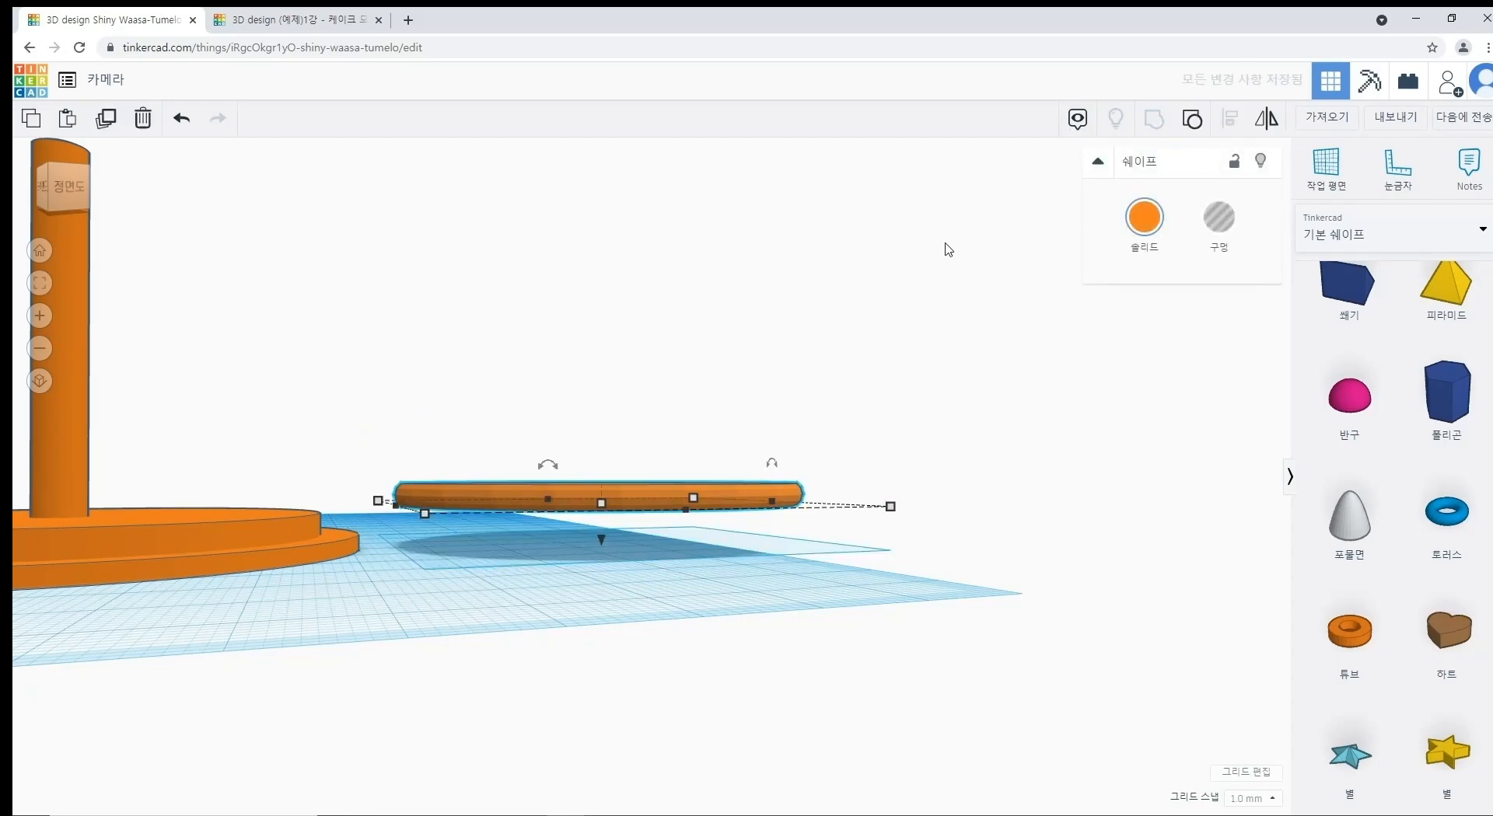
click(887, 280)
Step: Align the trimmed disc with the two base cylinders so all three are centred along the workplane's width
right_drag(887, 280, 778, 474)
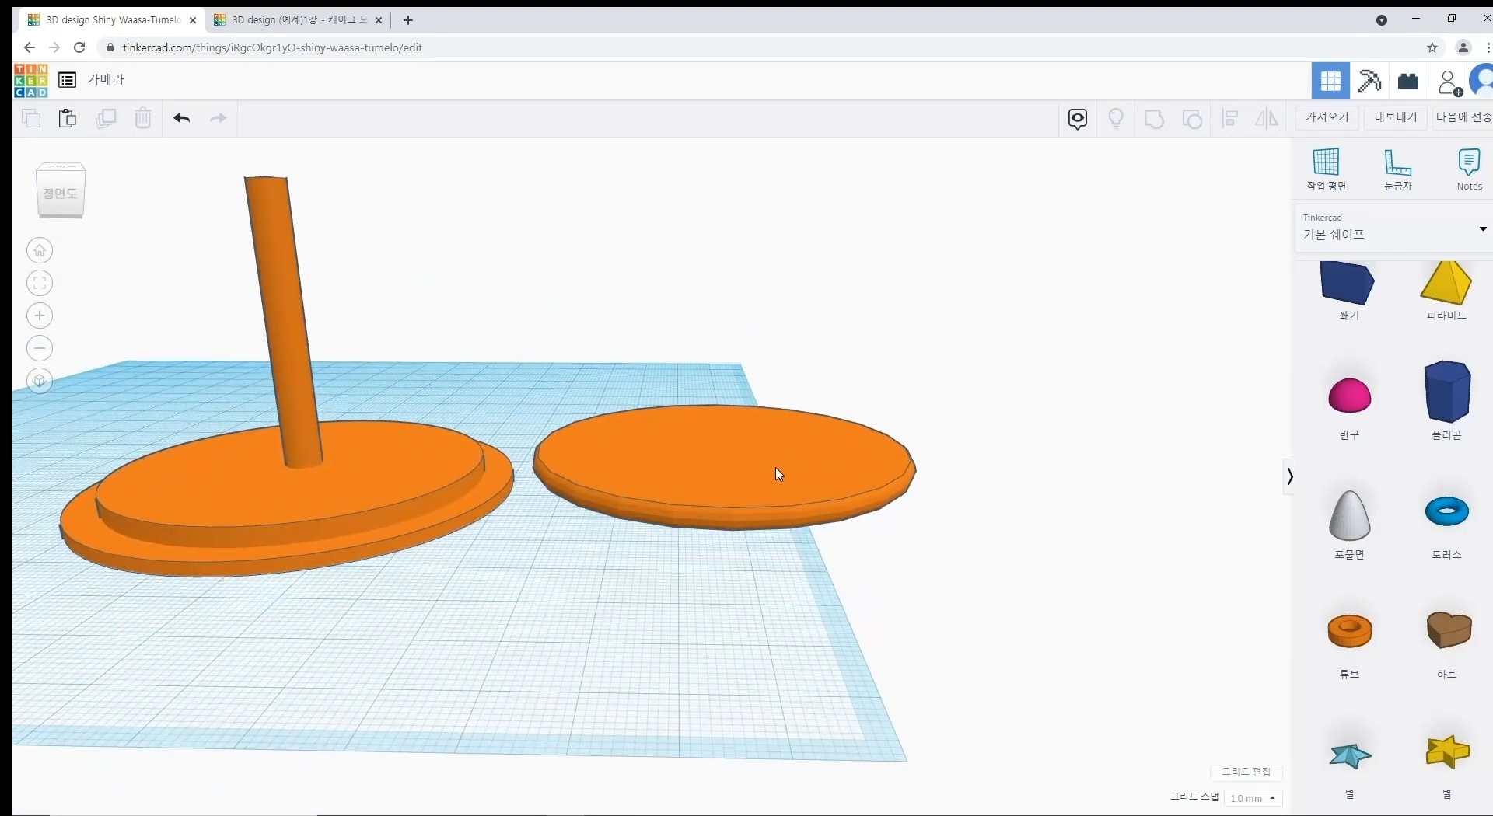
click(778, 472)
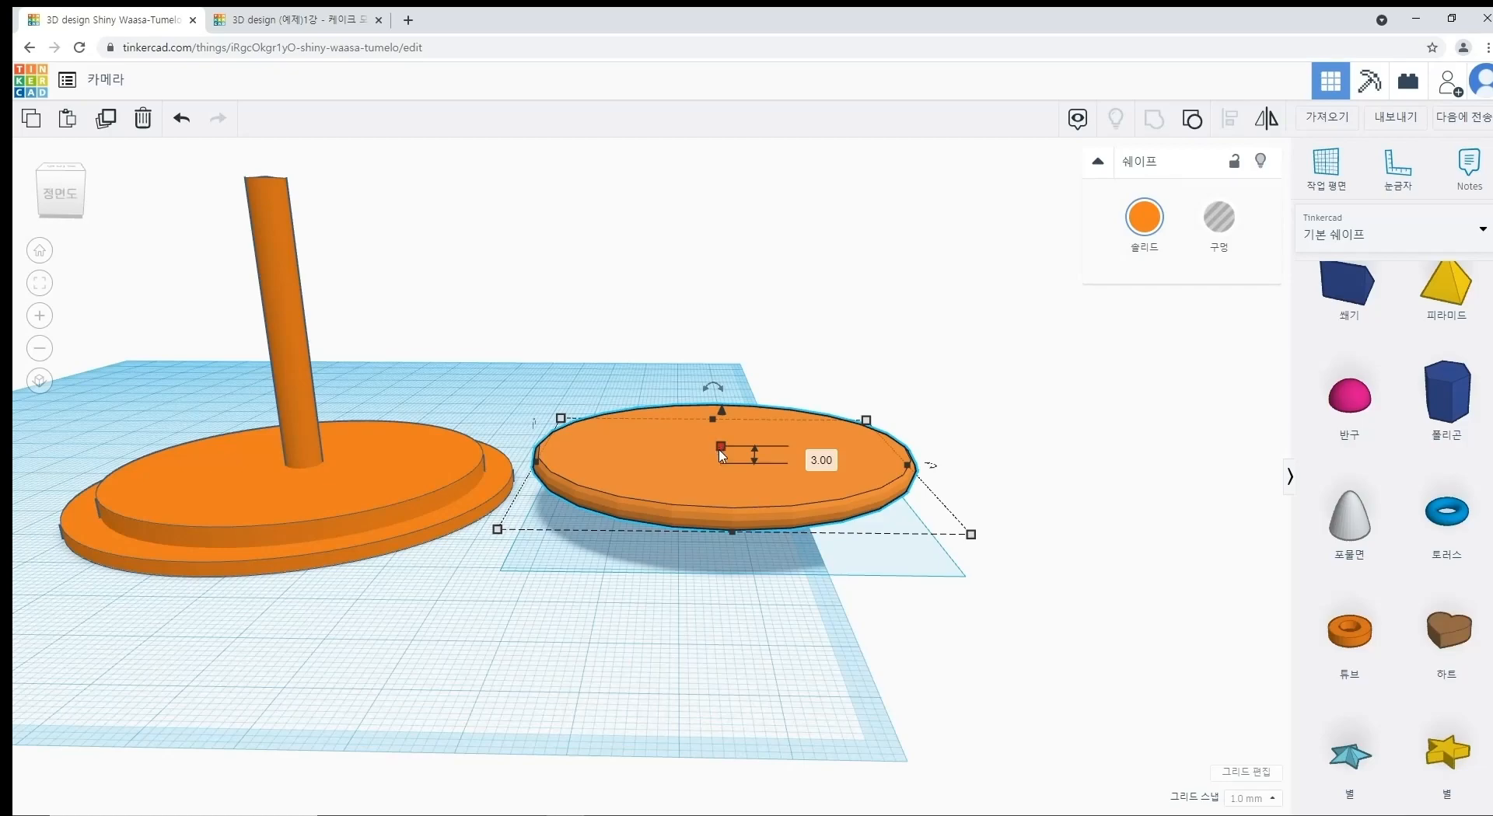
mouse_move(675, 487)
right_down()
mouse_move(683, 467)
mouse_move(688, 503)
right_up()
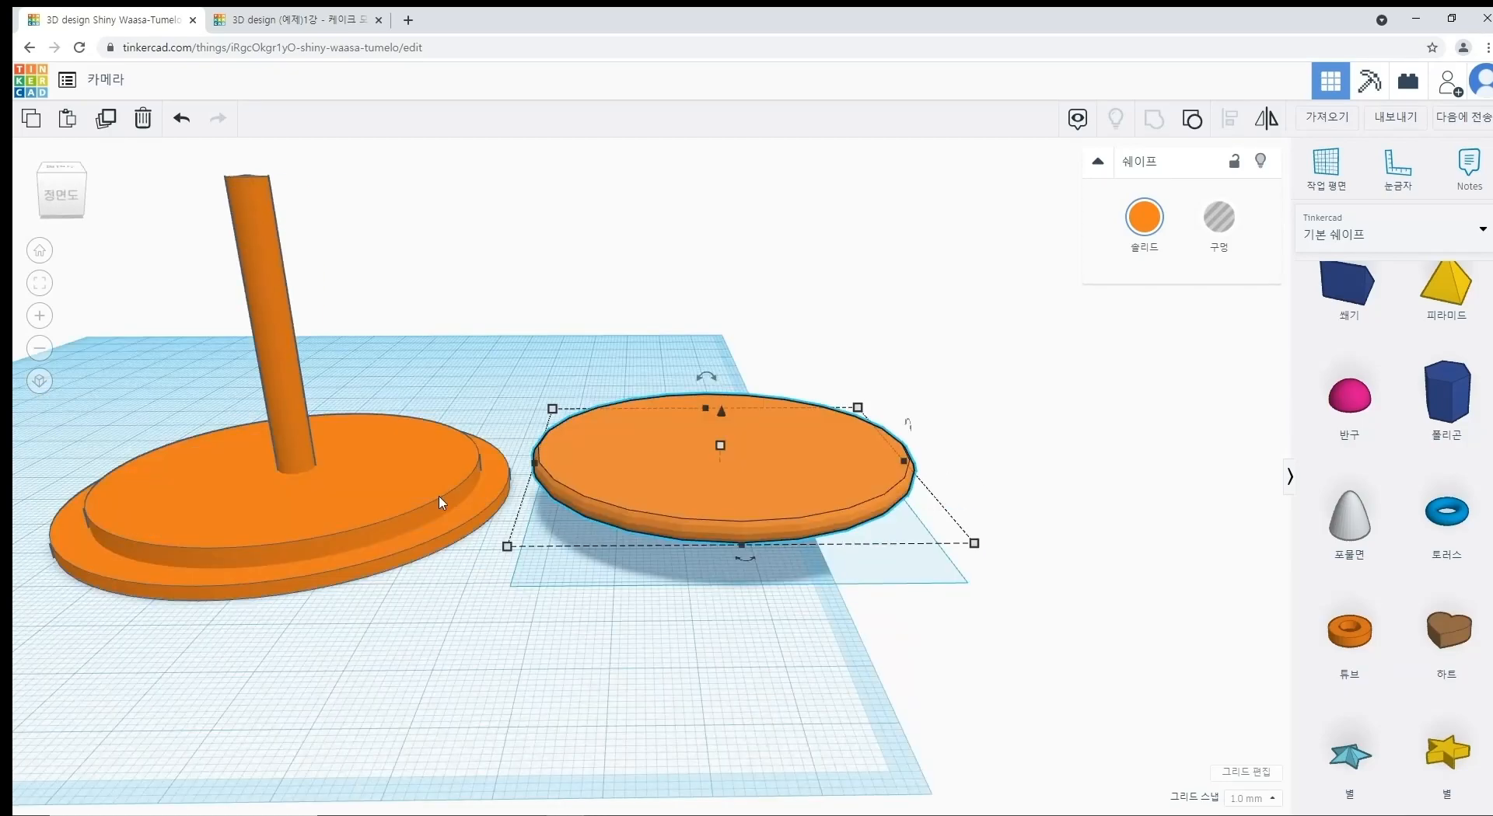
shift+click(441, 503)
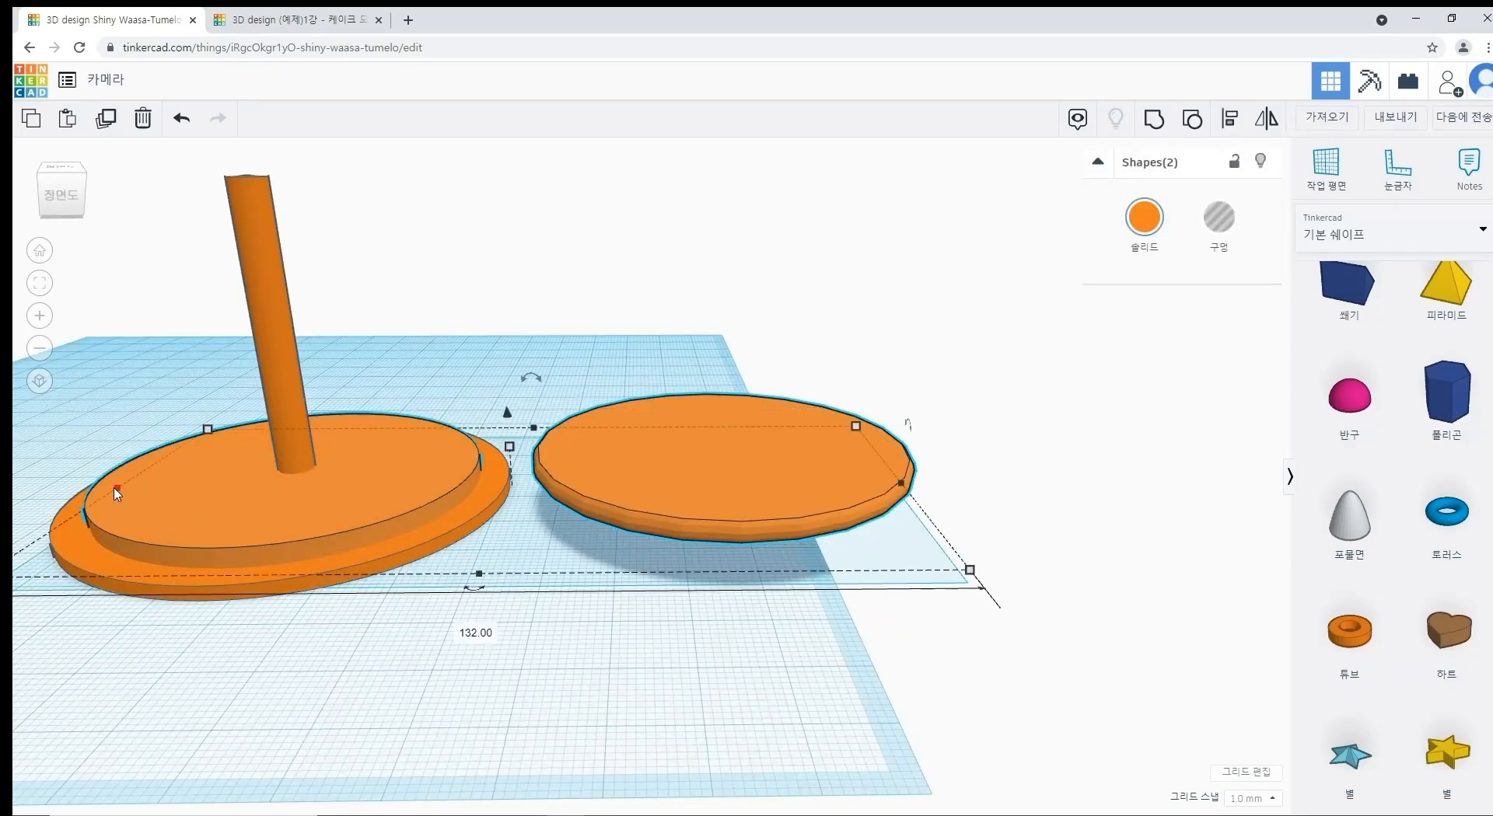
middle_drag(470, 518, 746, 530)
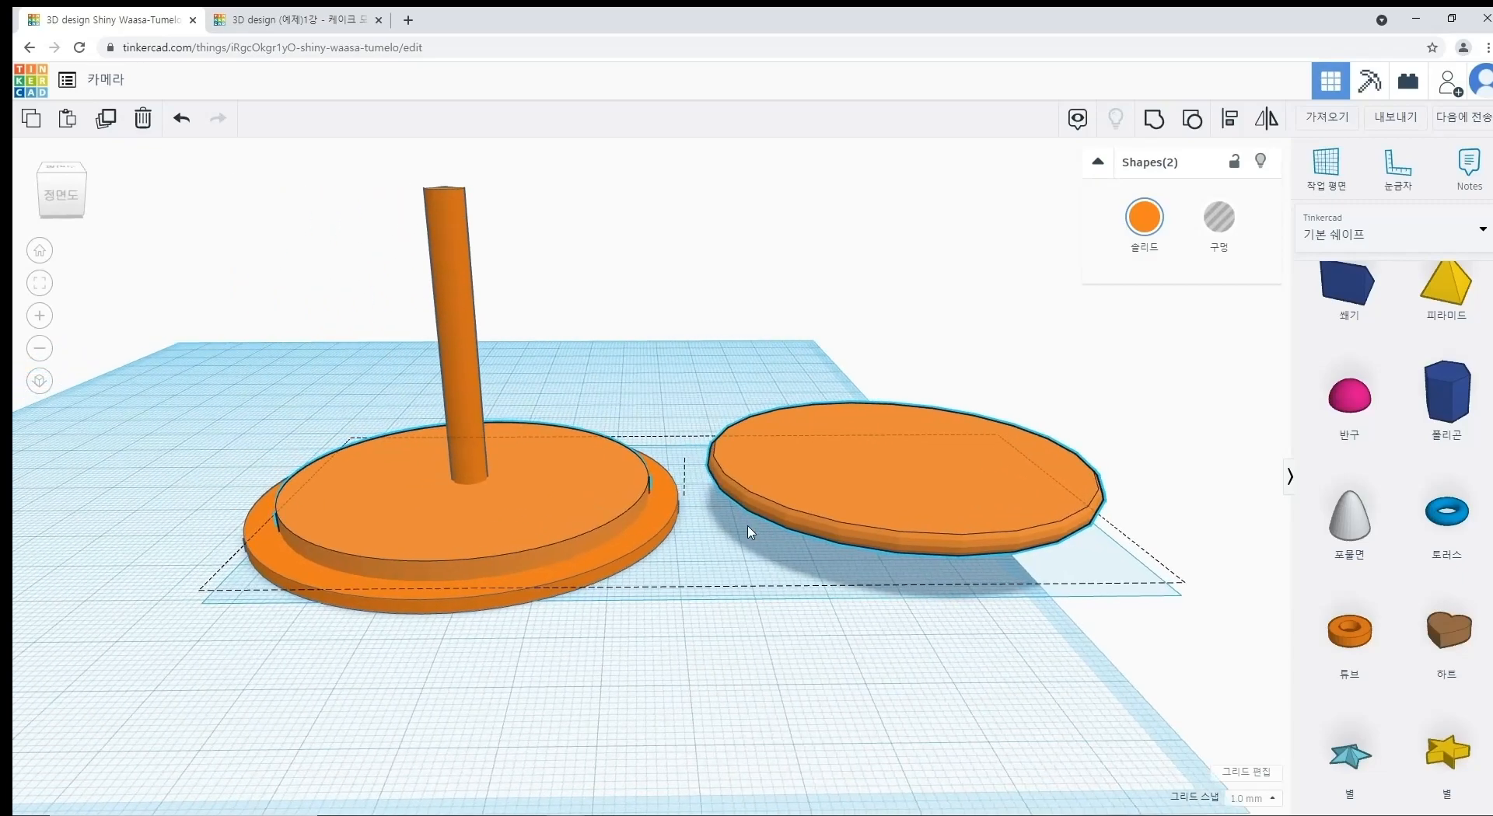
shift+click(618, 561)
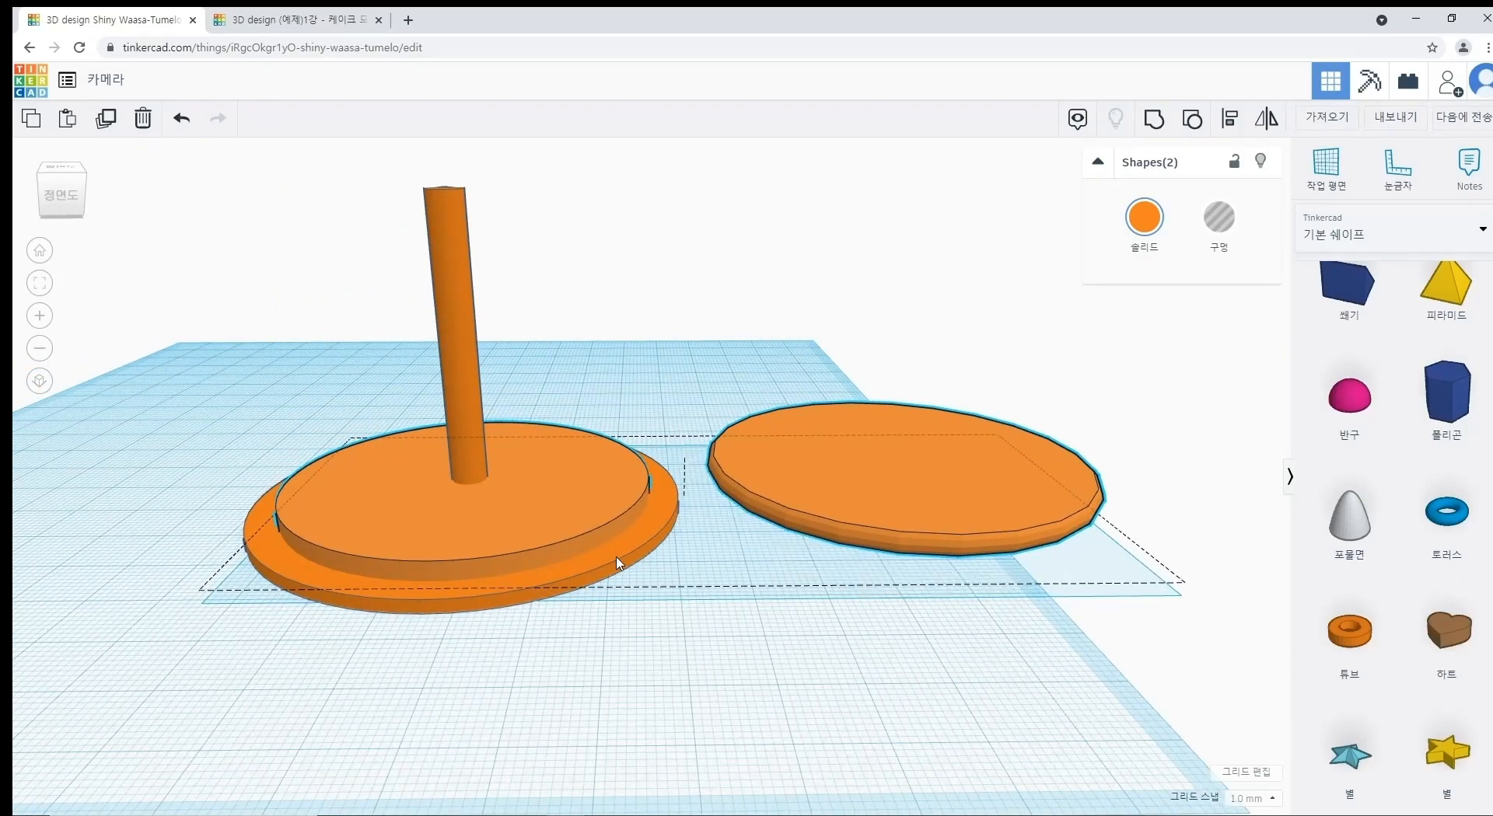
click(1229, 120)
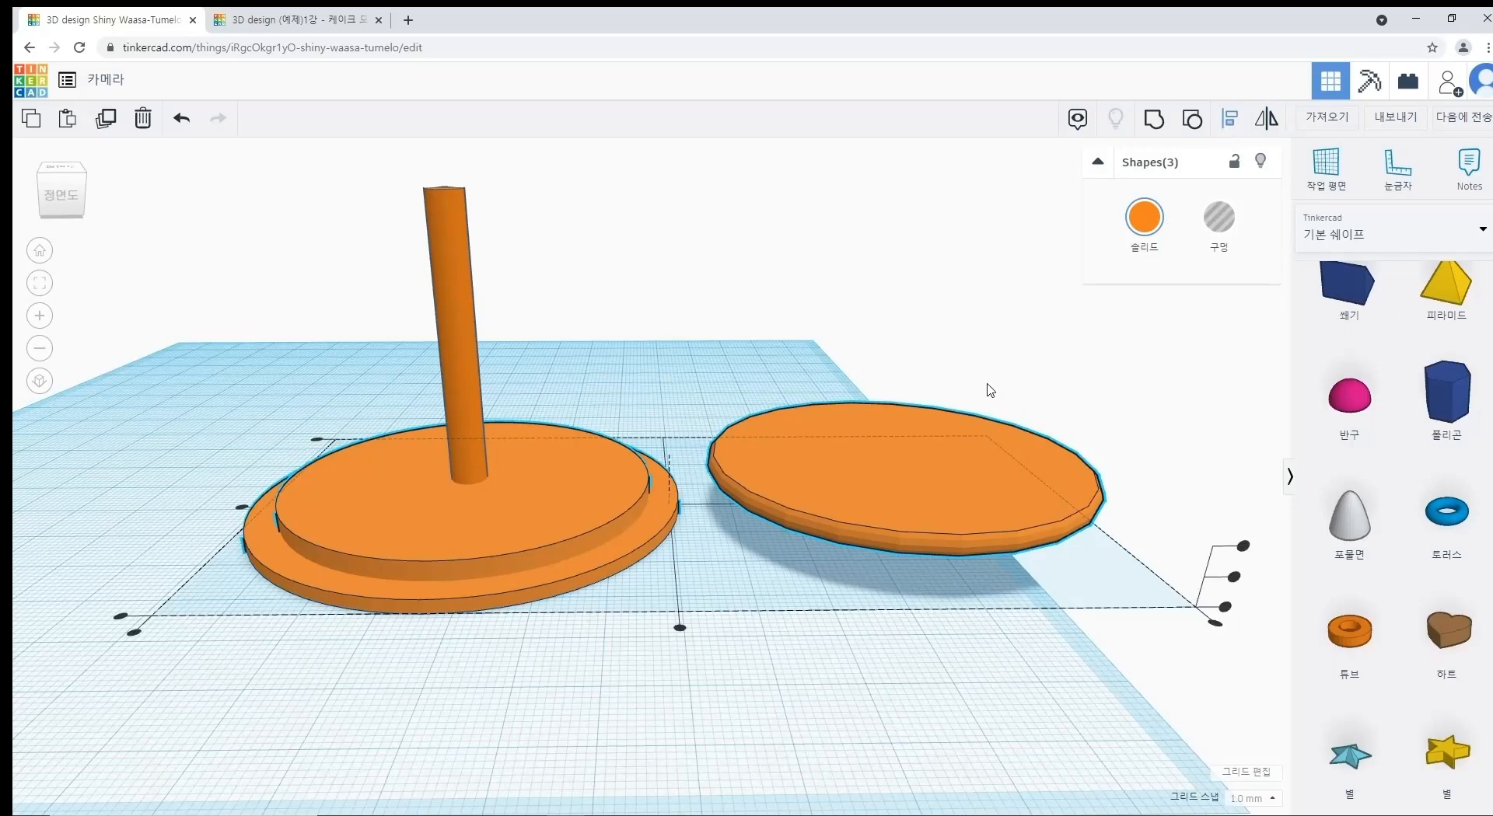
click(680, 628)
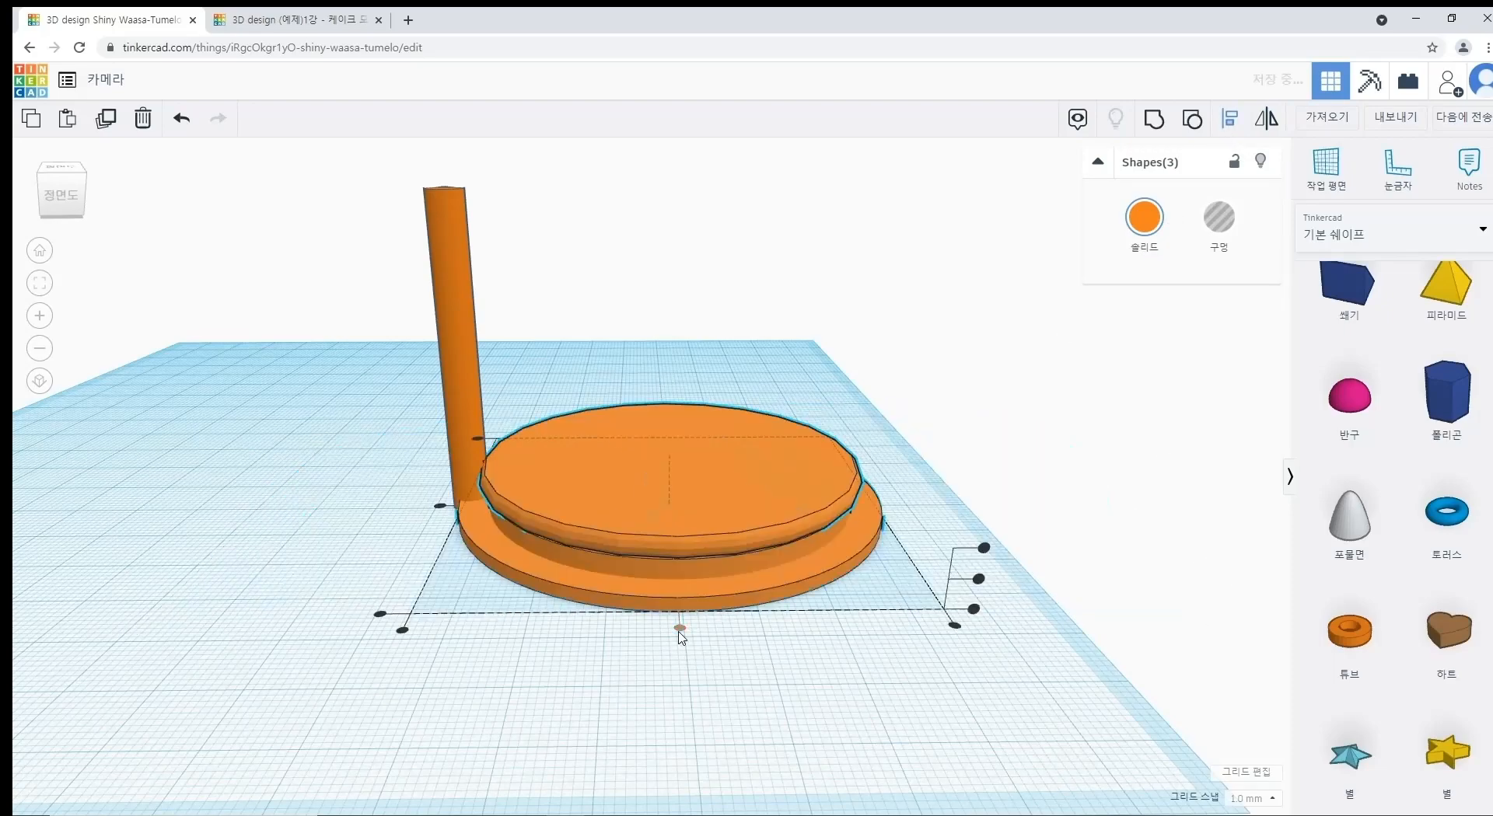
Step: Select every shape, including the upright rod, and centre them all along the workplane's width
key(ctrl+a)
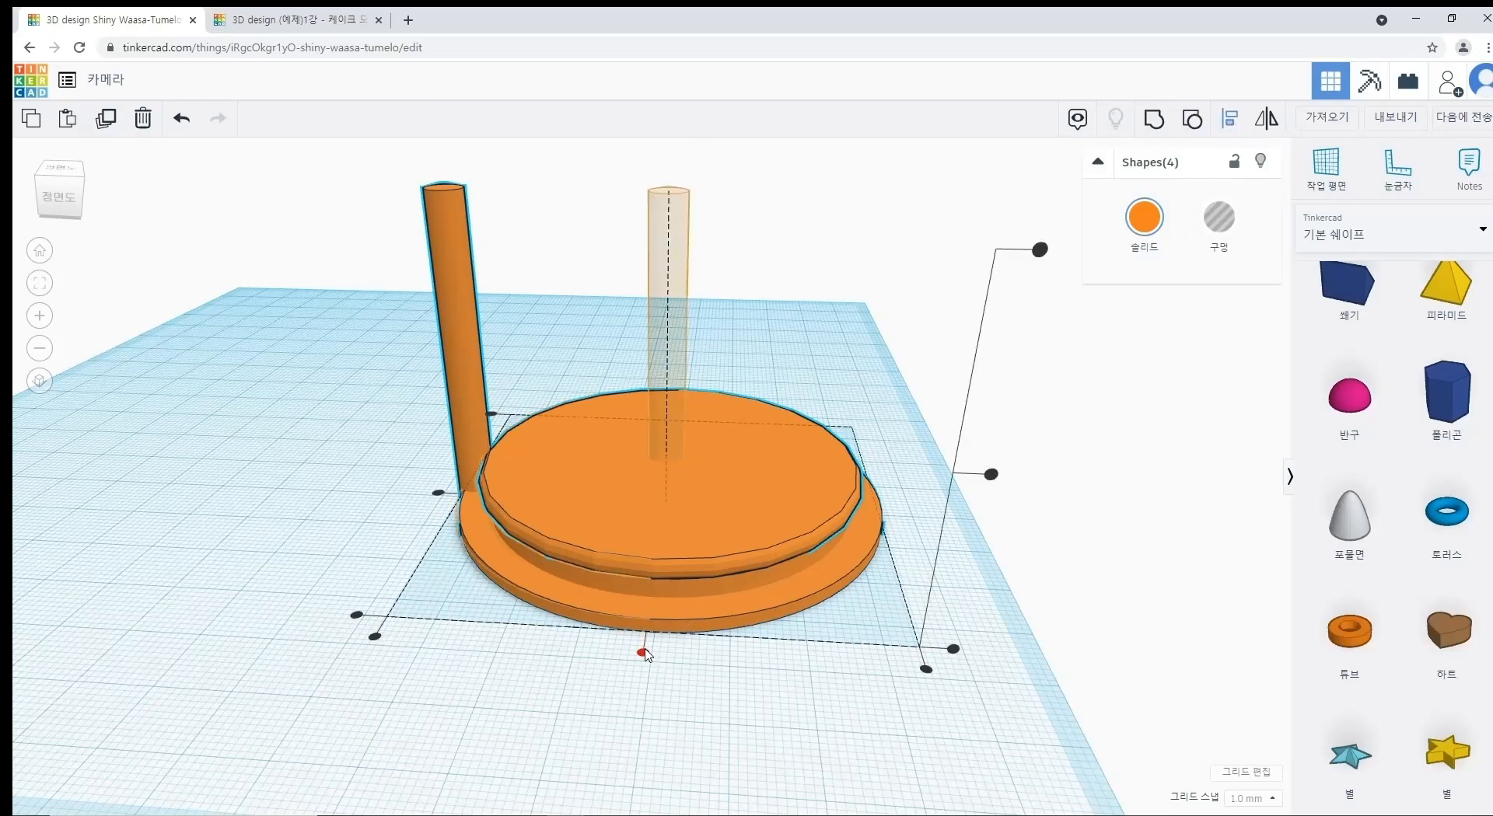
click(642, 652)
click(802, 713)
Step: Try to adjust the vertical position of the second base cylinder just beneath the disc
right_drag(802, 714, 811, 605)
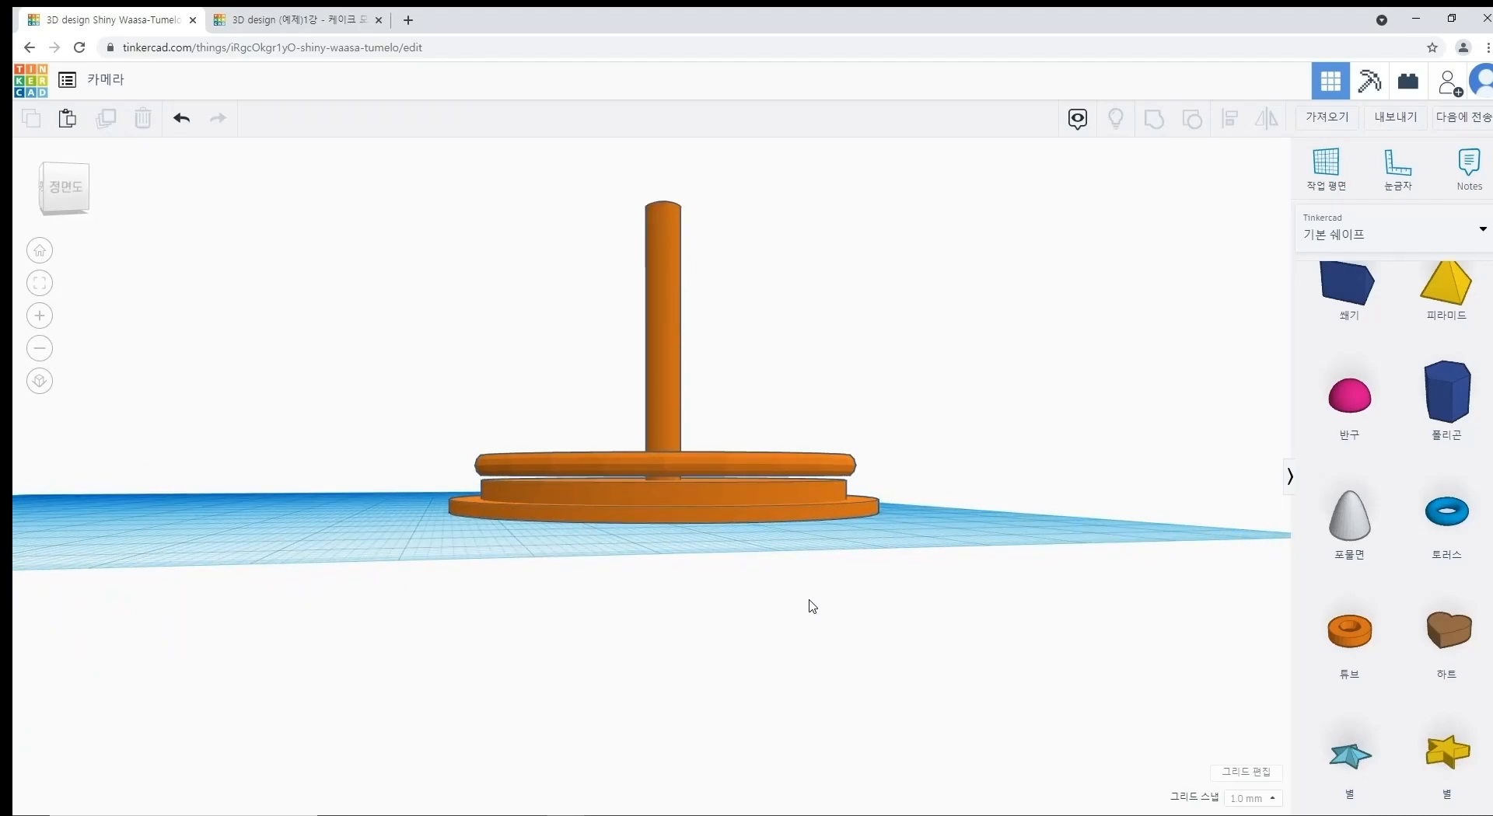
scroll(565, 494, up, 5)
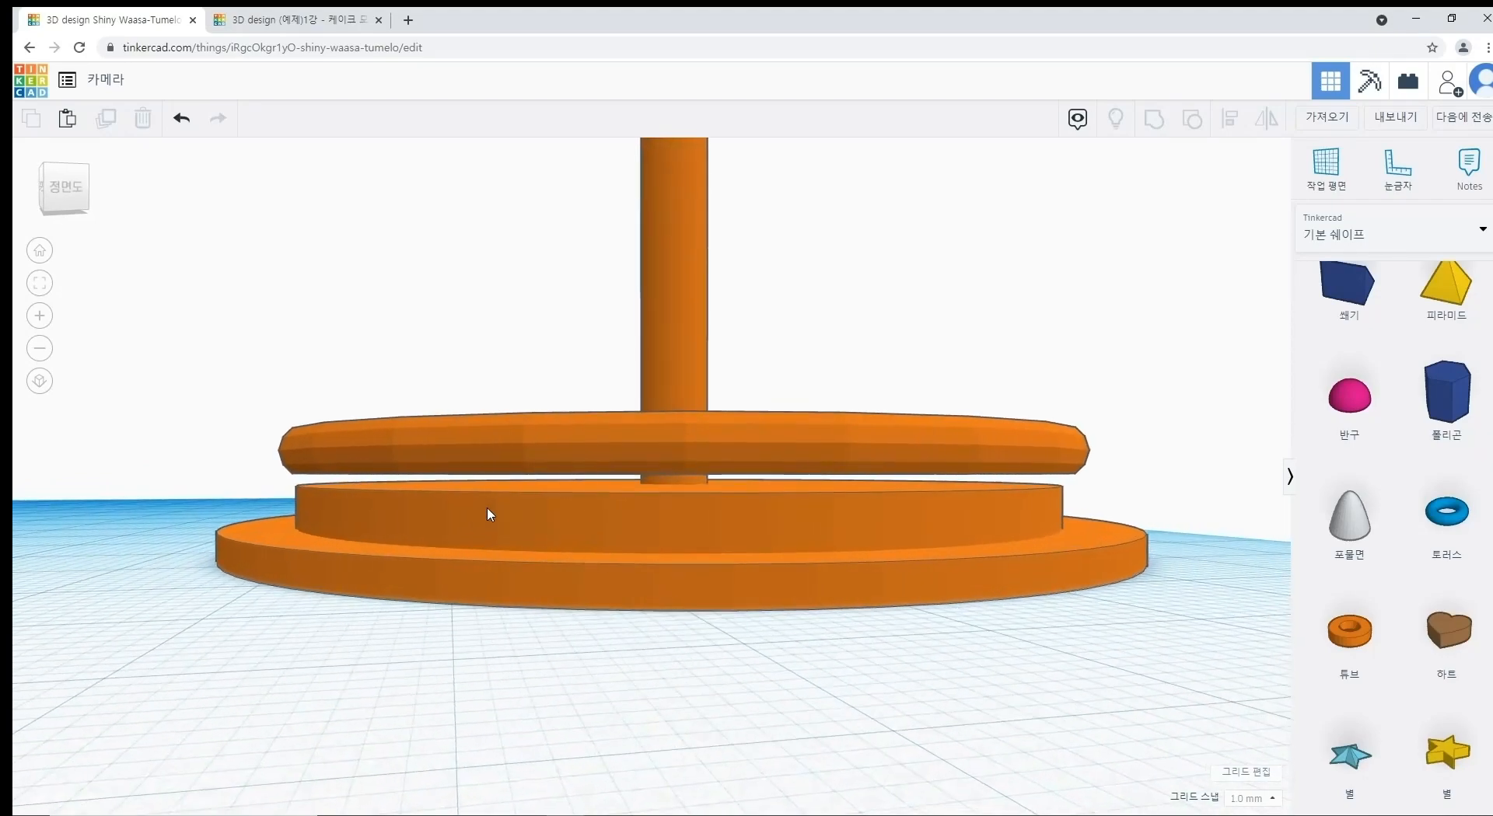
click(591, 529)
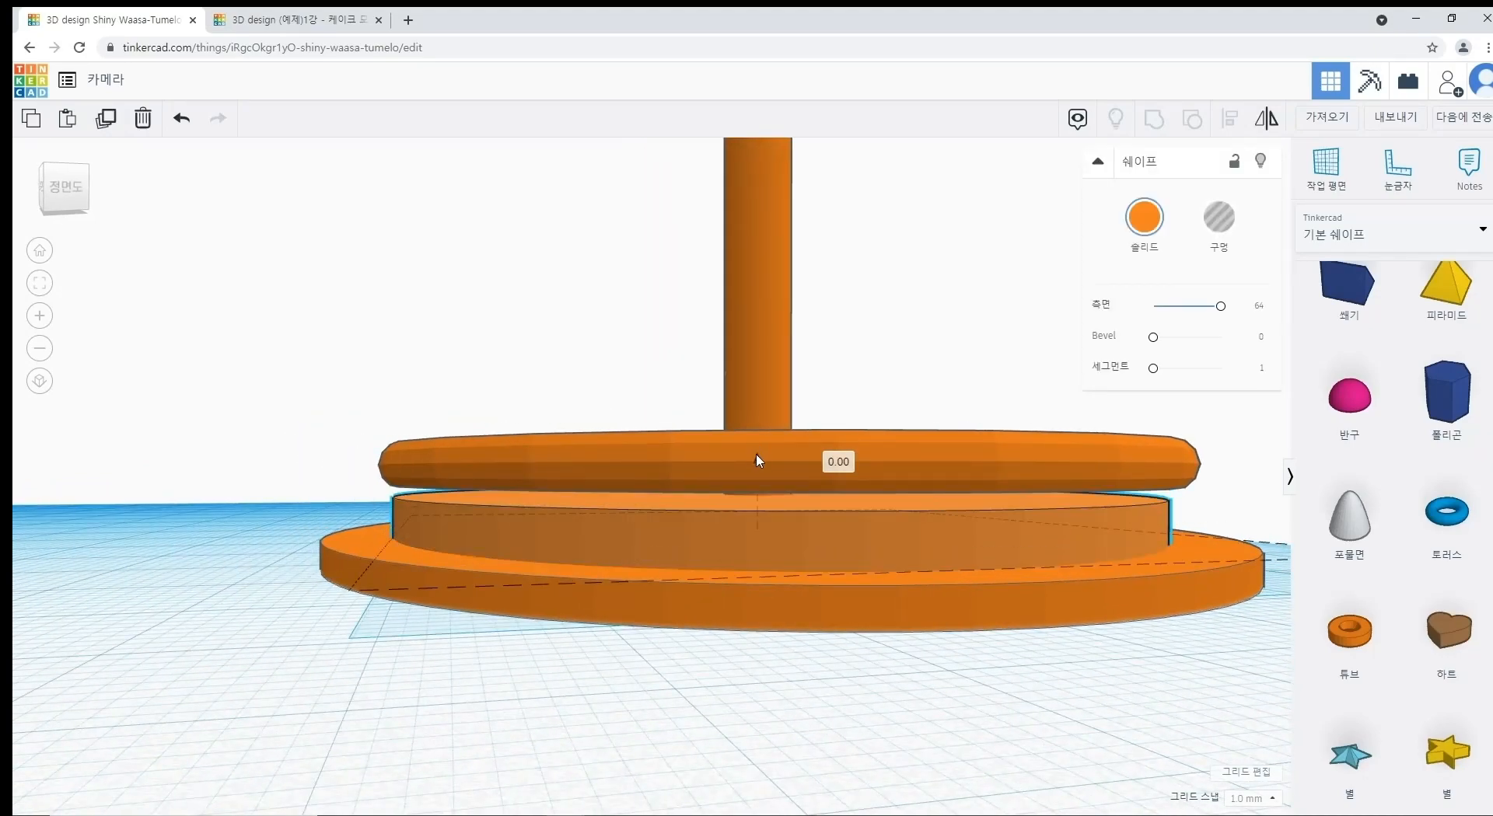
drag(756, 452, 756, 461)
right_drag(757, 513, 759, 477)
click(866, 383)
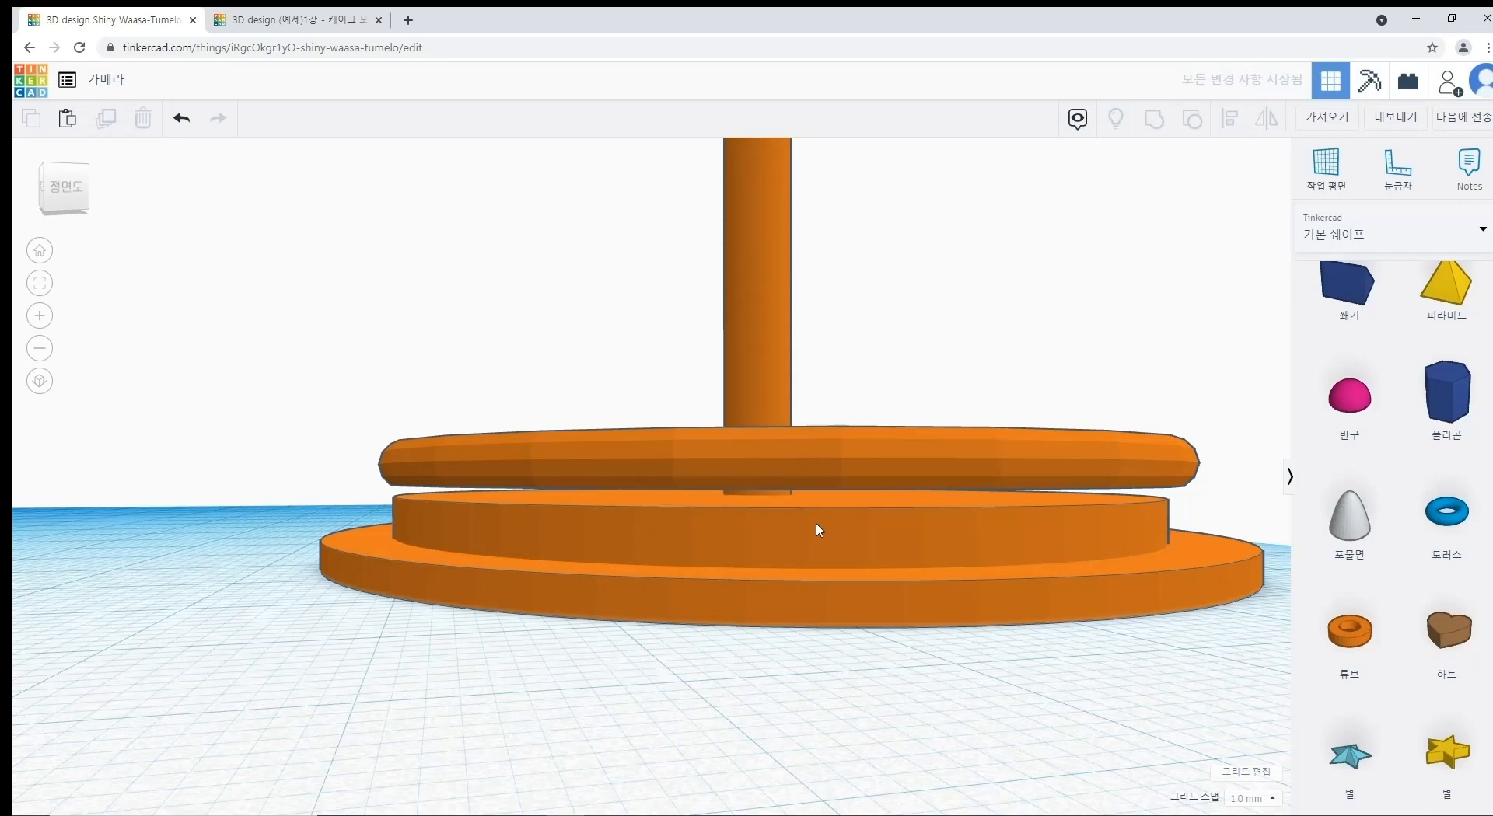
Step: Align the disc, both base cylinders and the rod on their centres along the workplane's depth
scroll(792, 519, down, 1)
scroll(793, 525, down, 2)
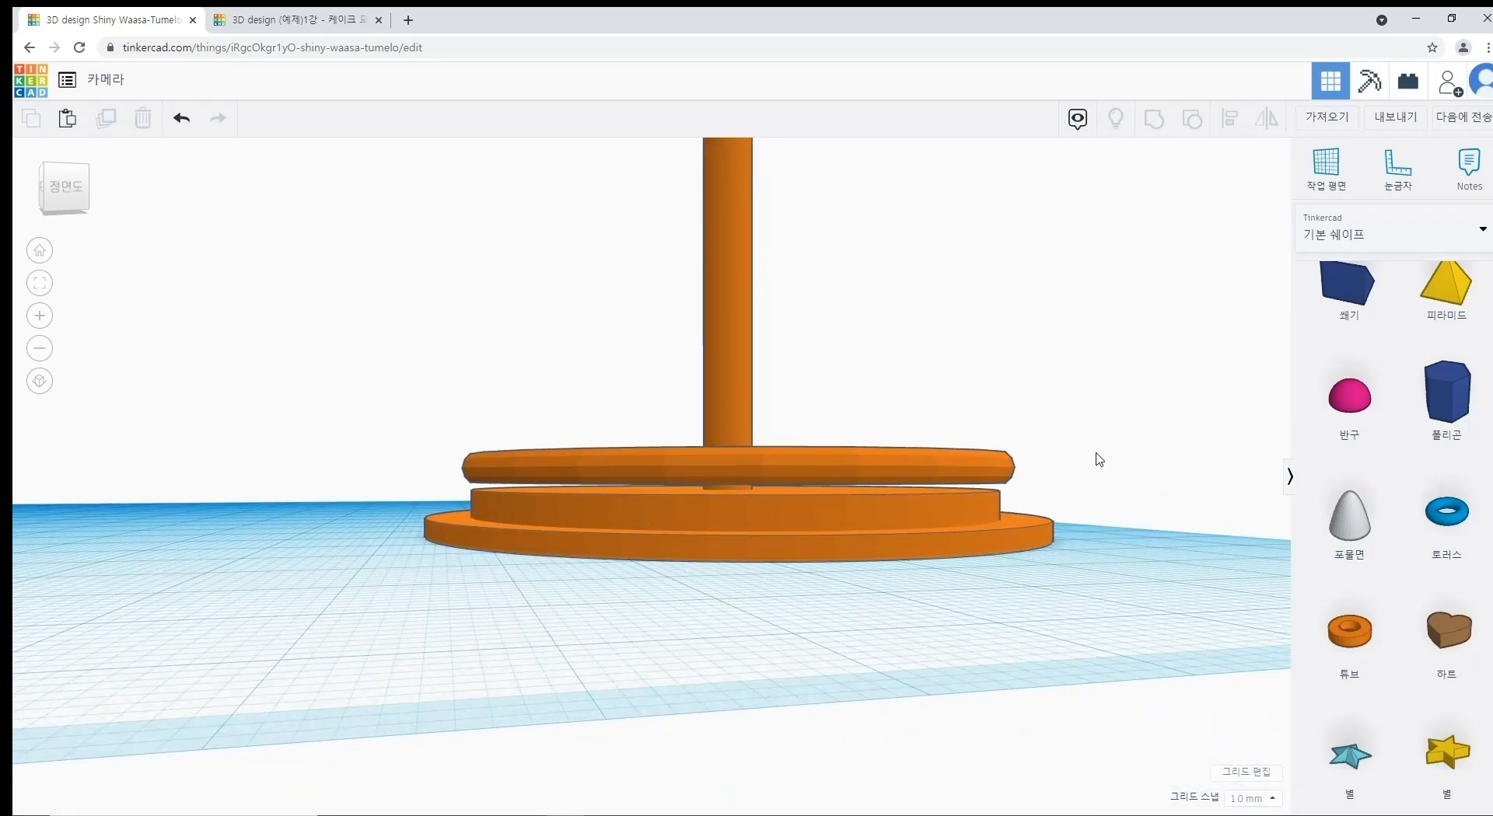
right_drag(1002, 521, 983, 617)
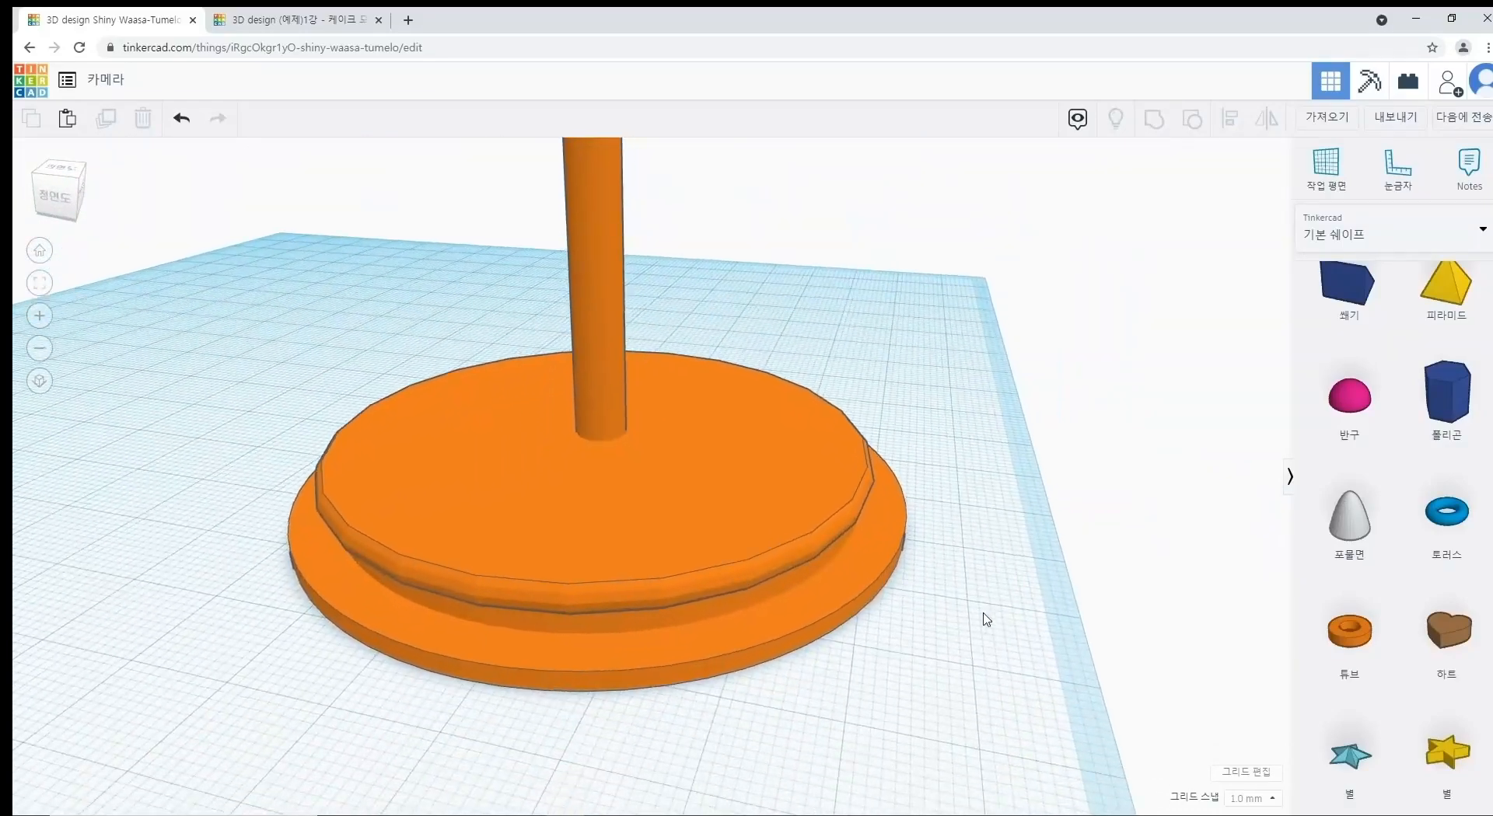
click(710, 479)
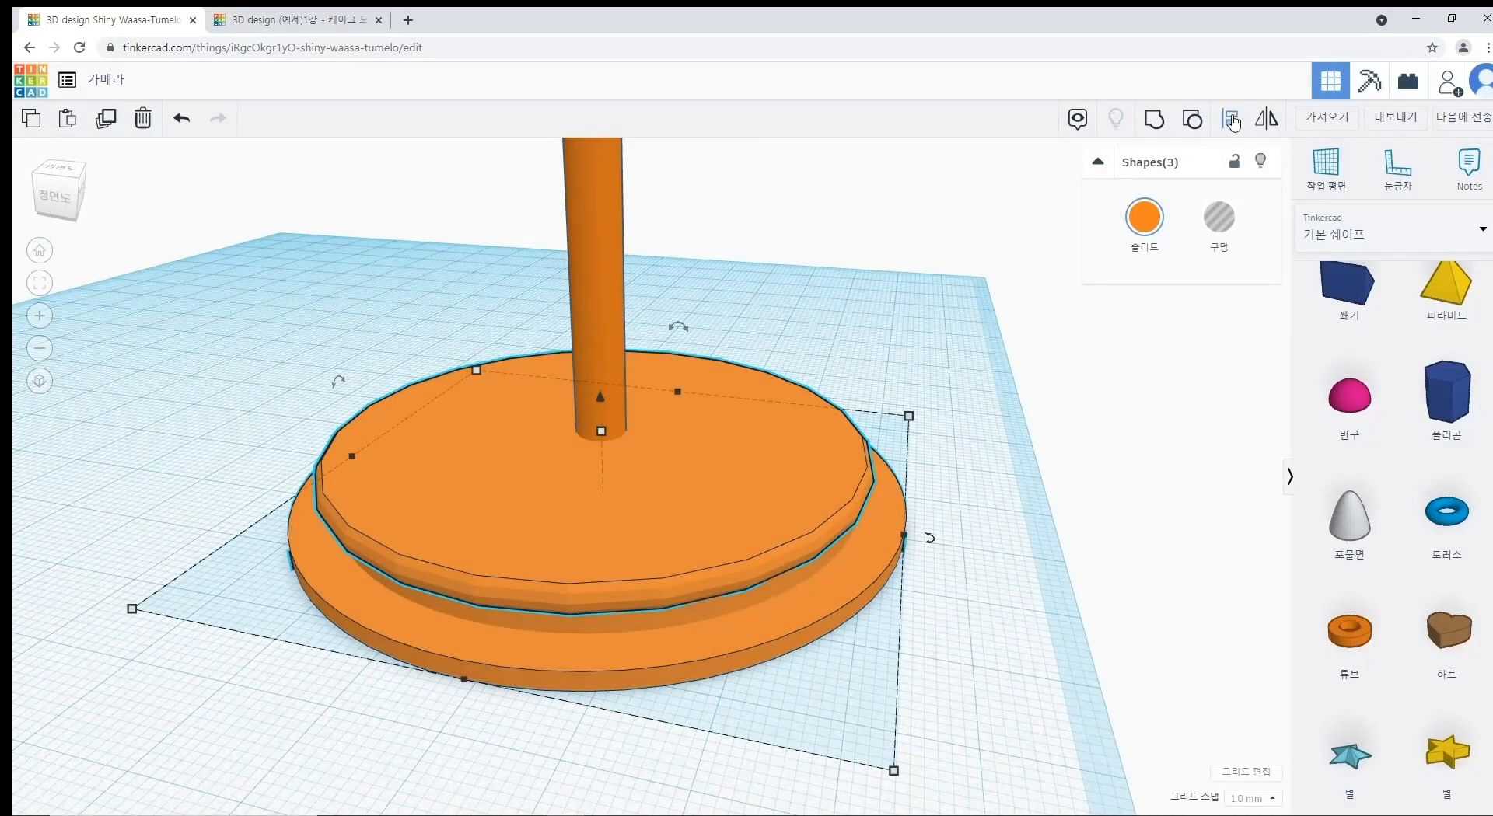
shift+click(607, 299)
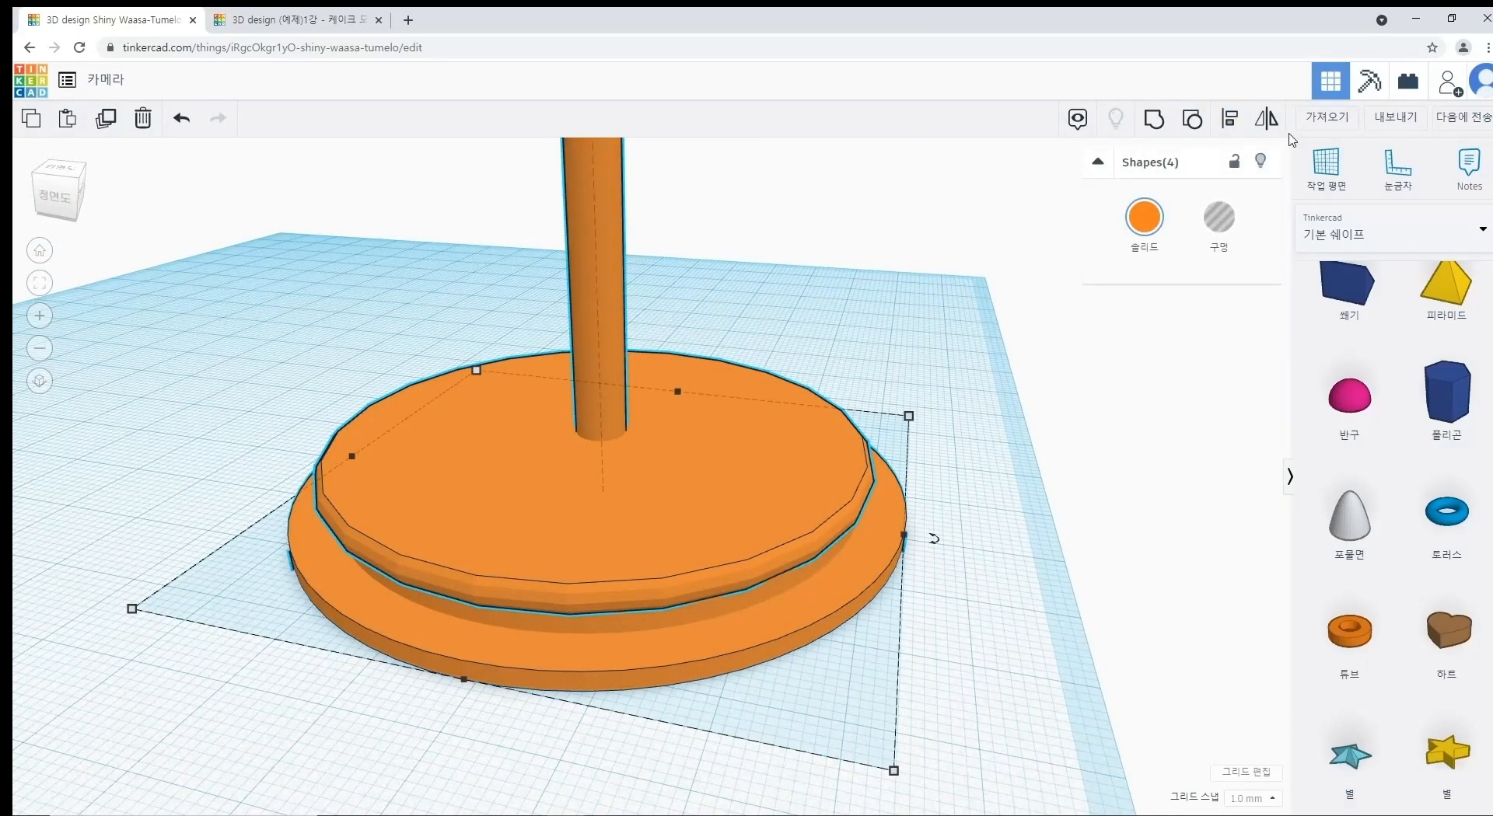
click(1229, 118)
scroll(1031, 516, down, 3)
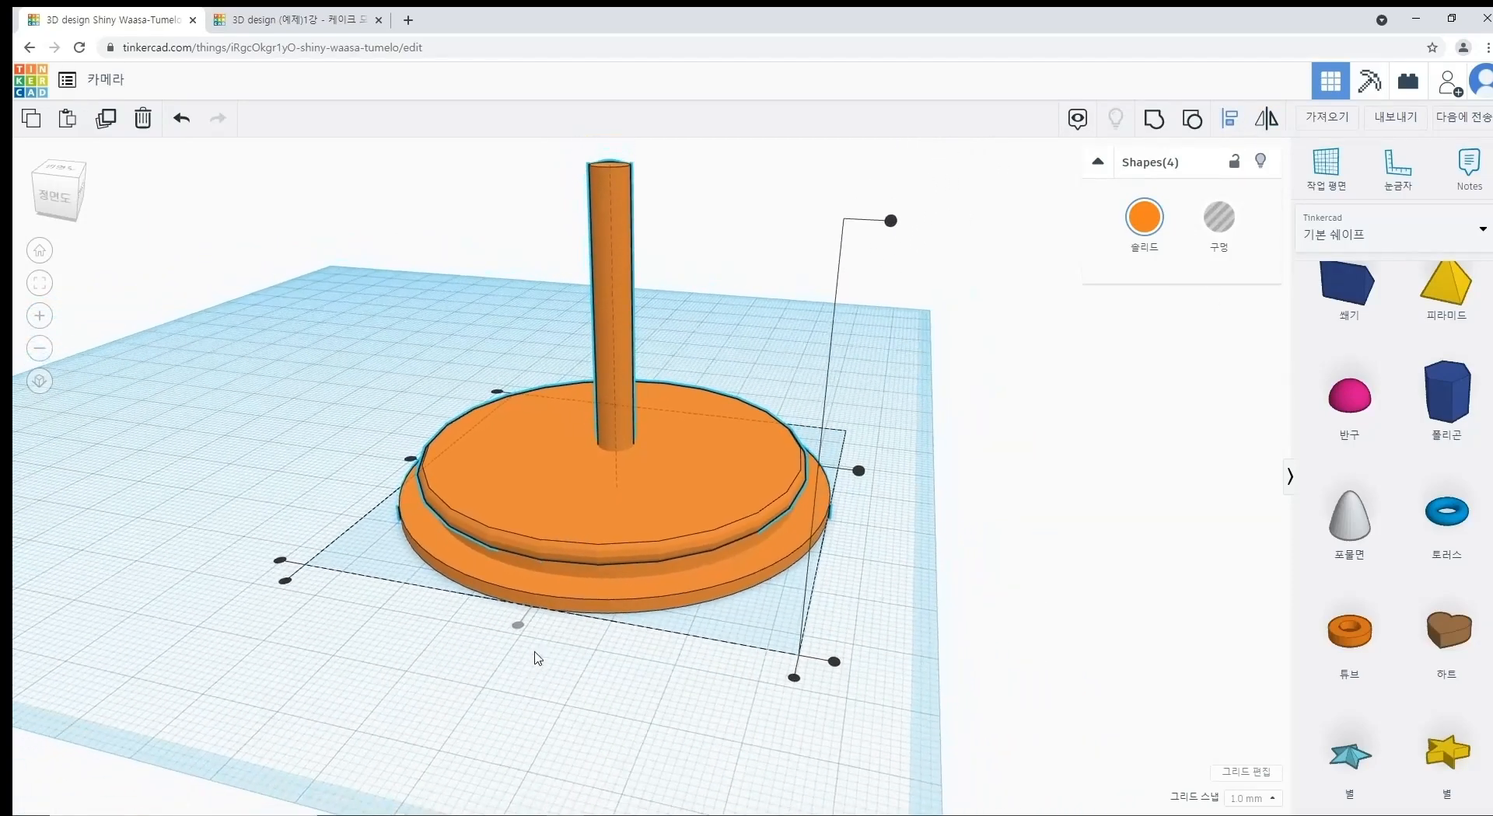
right_drag(406, 487, 592, 544)
click(373, 560)
click(833, 720)
Step: Duplicate the disc together with the cylinder beneath it and raise the copy to stack as a second layer on top
right_drag(833, 720, 762, 613)
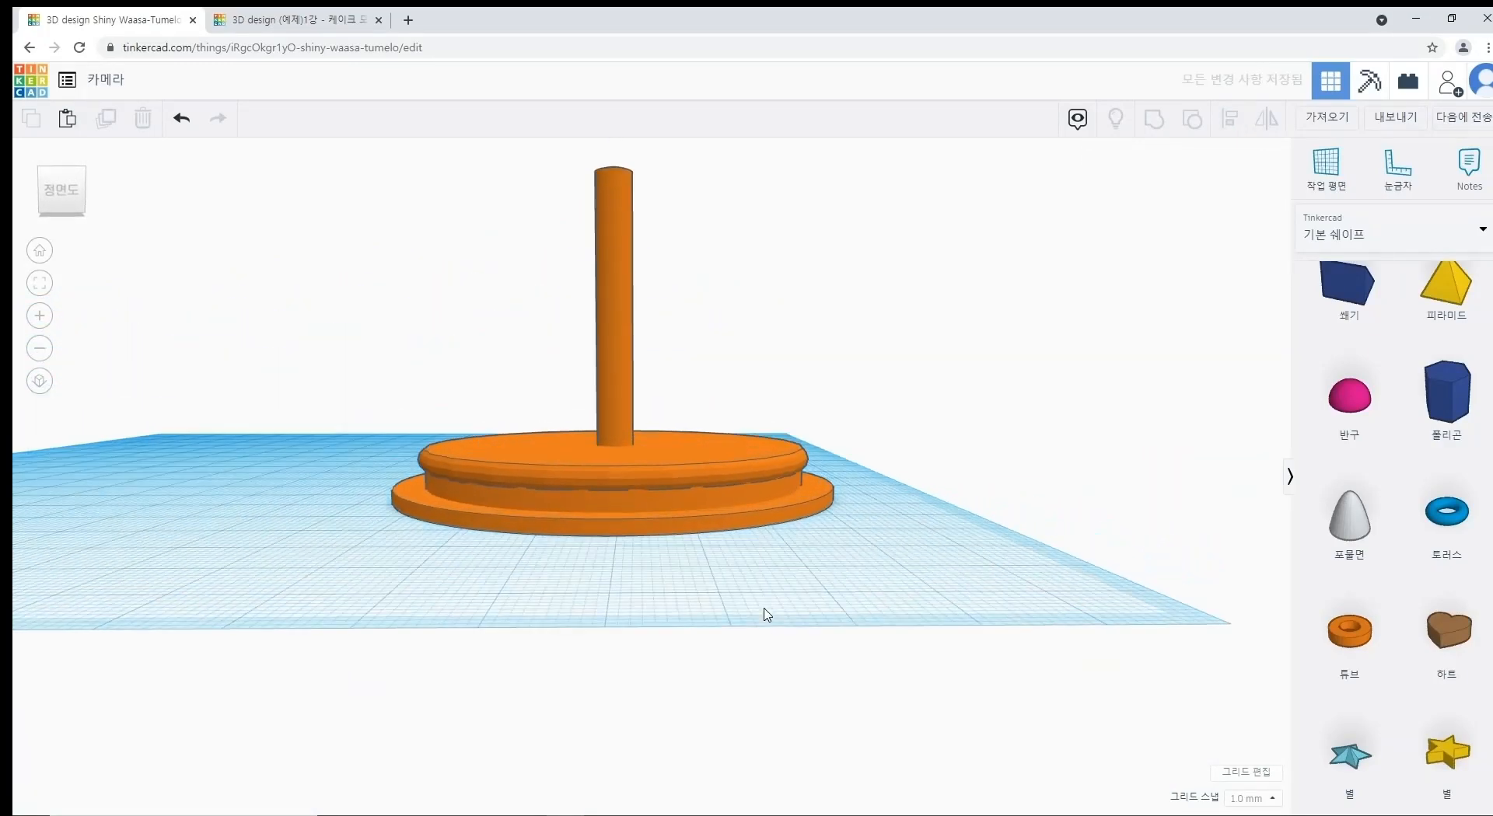
scroll(708, 529, up, 2)
scroll(710, 503, up, 1)
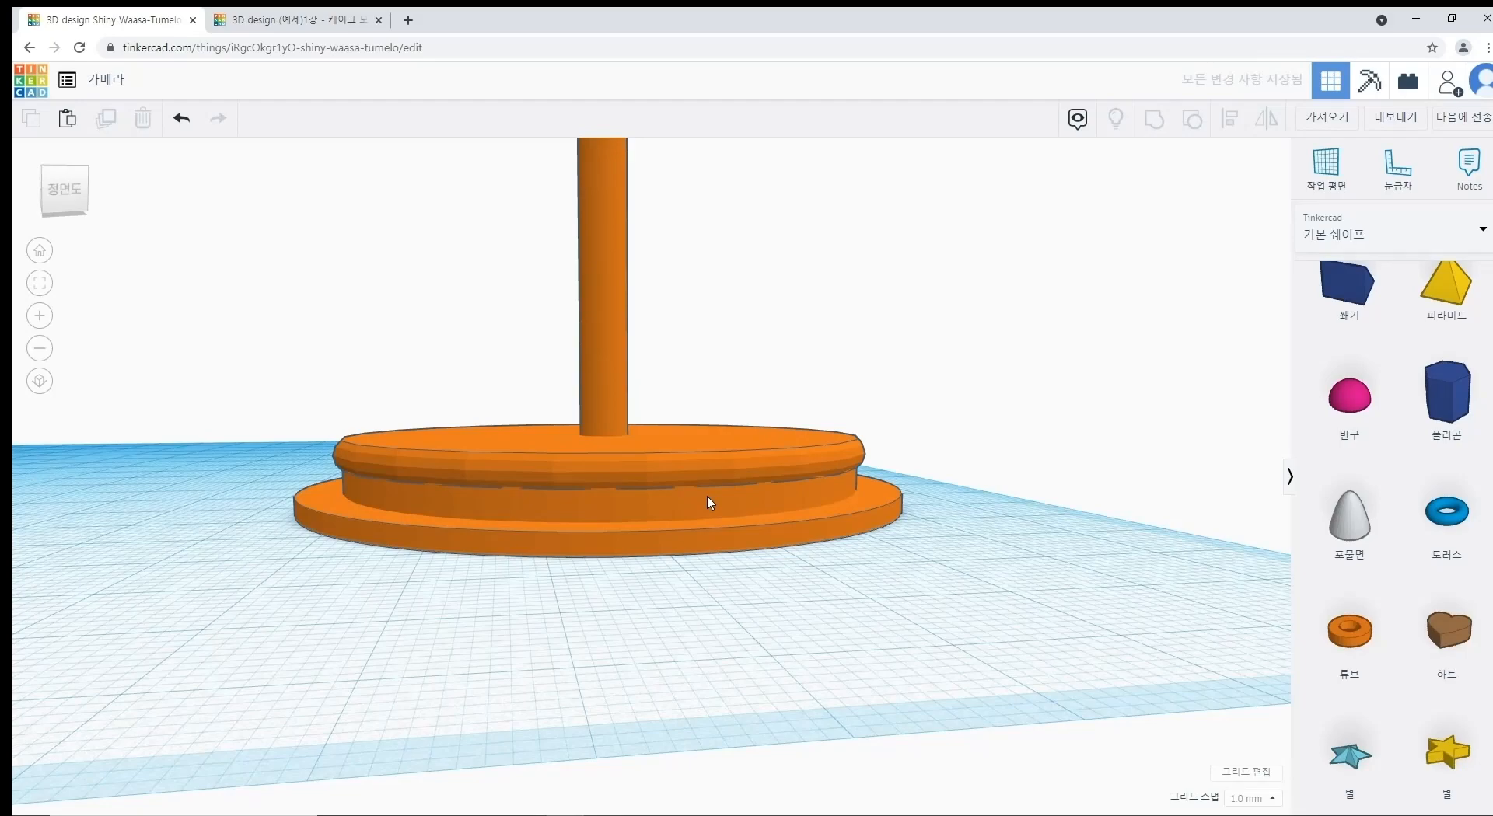
click(710, 503)
click(997, 464)
click(824, 466)
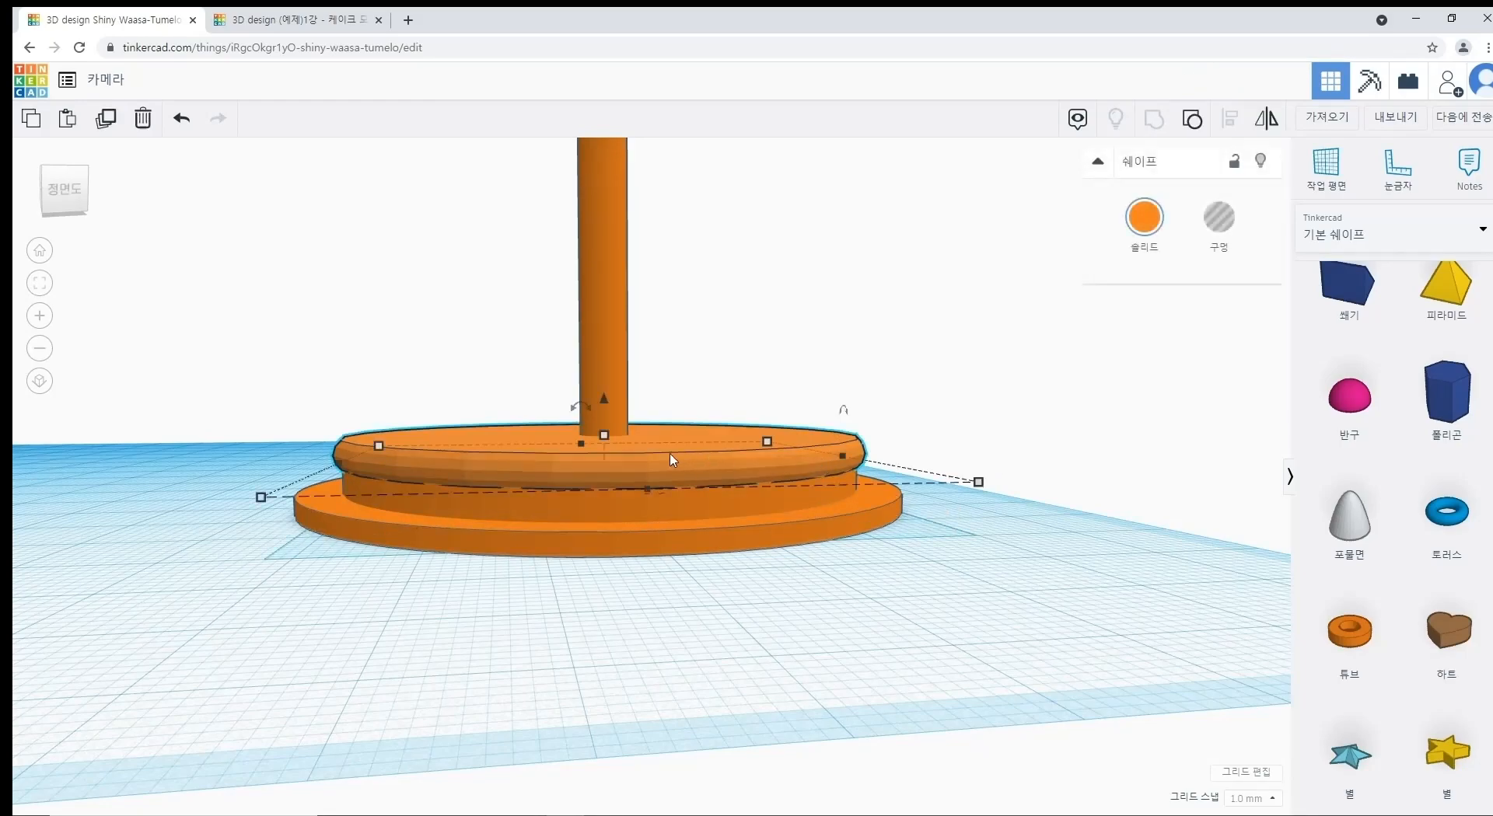
click(1016, 444)
click(824, 491)
shift+click(822, 462)
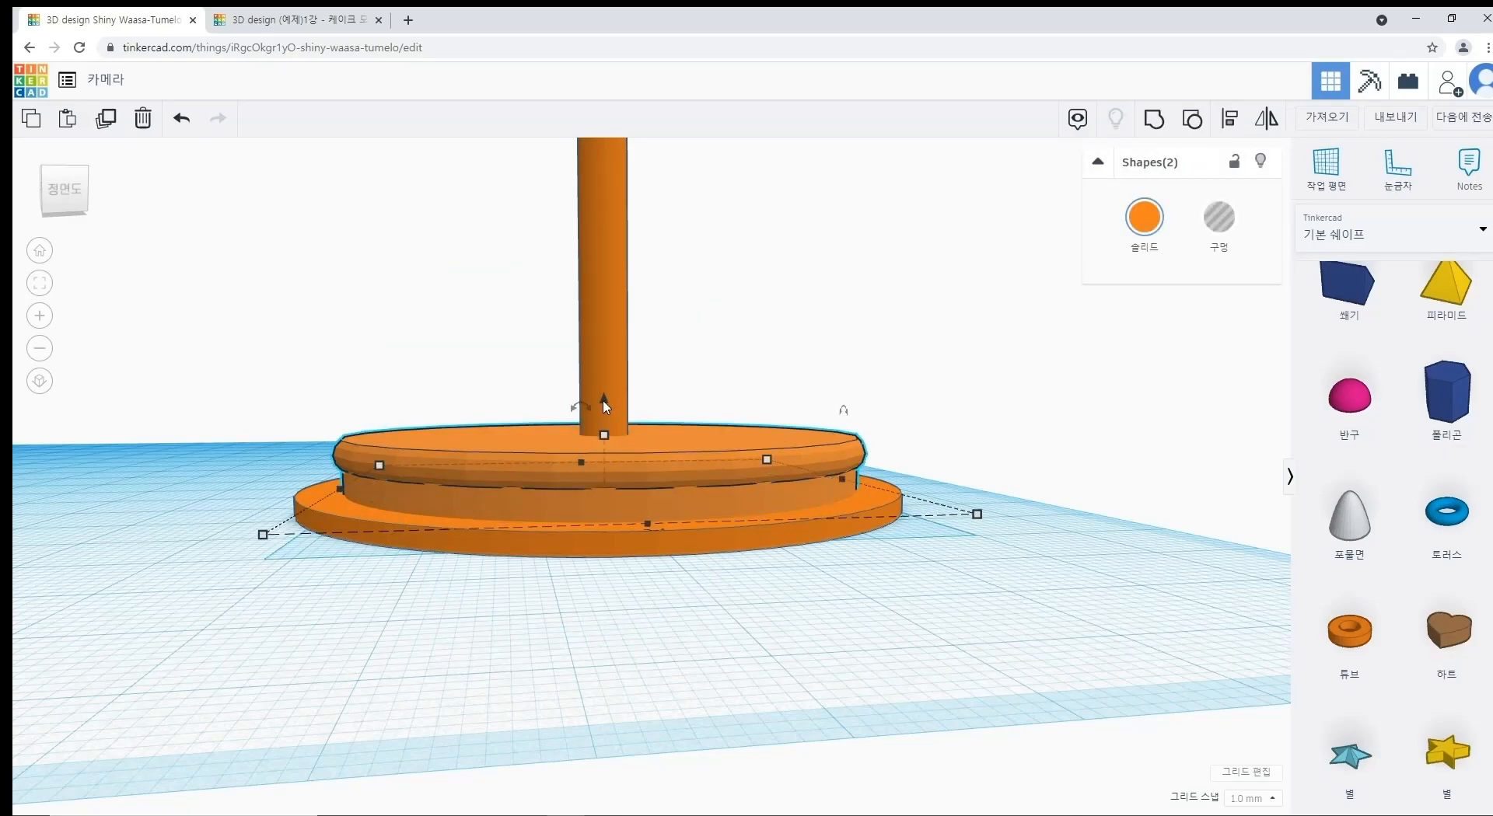
drag(605, 401, 603, 353)
click(947, 426)
right_drag(947, 427, 855, 455)
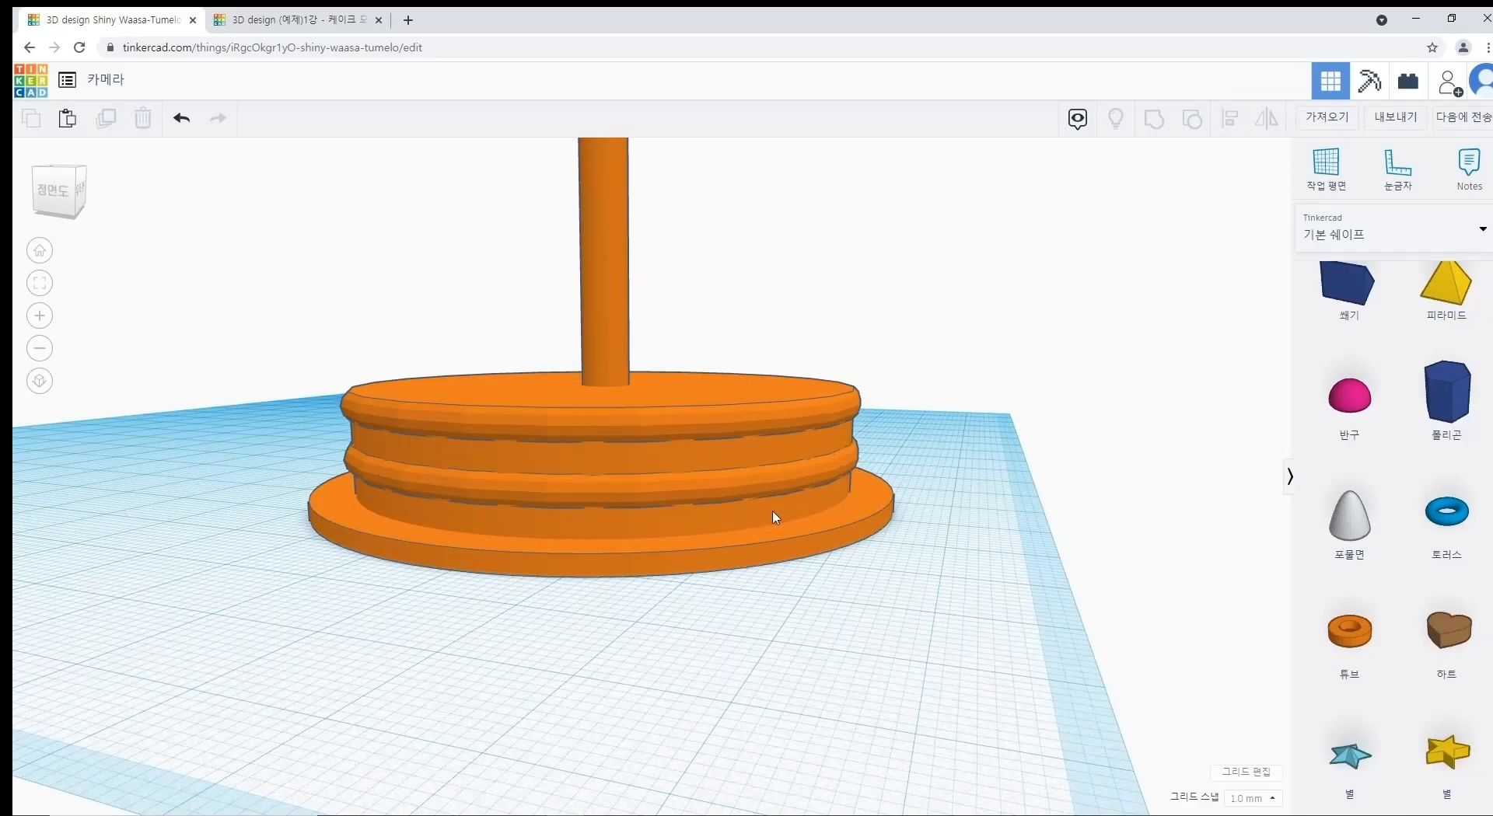
Step: Duplicate the cylinder directly above the base plate, move the copy about 73 mm beside the stack and lower it to the workplane
scroll(932, 537, down, 3)
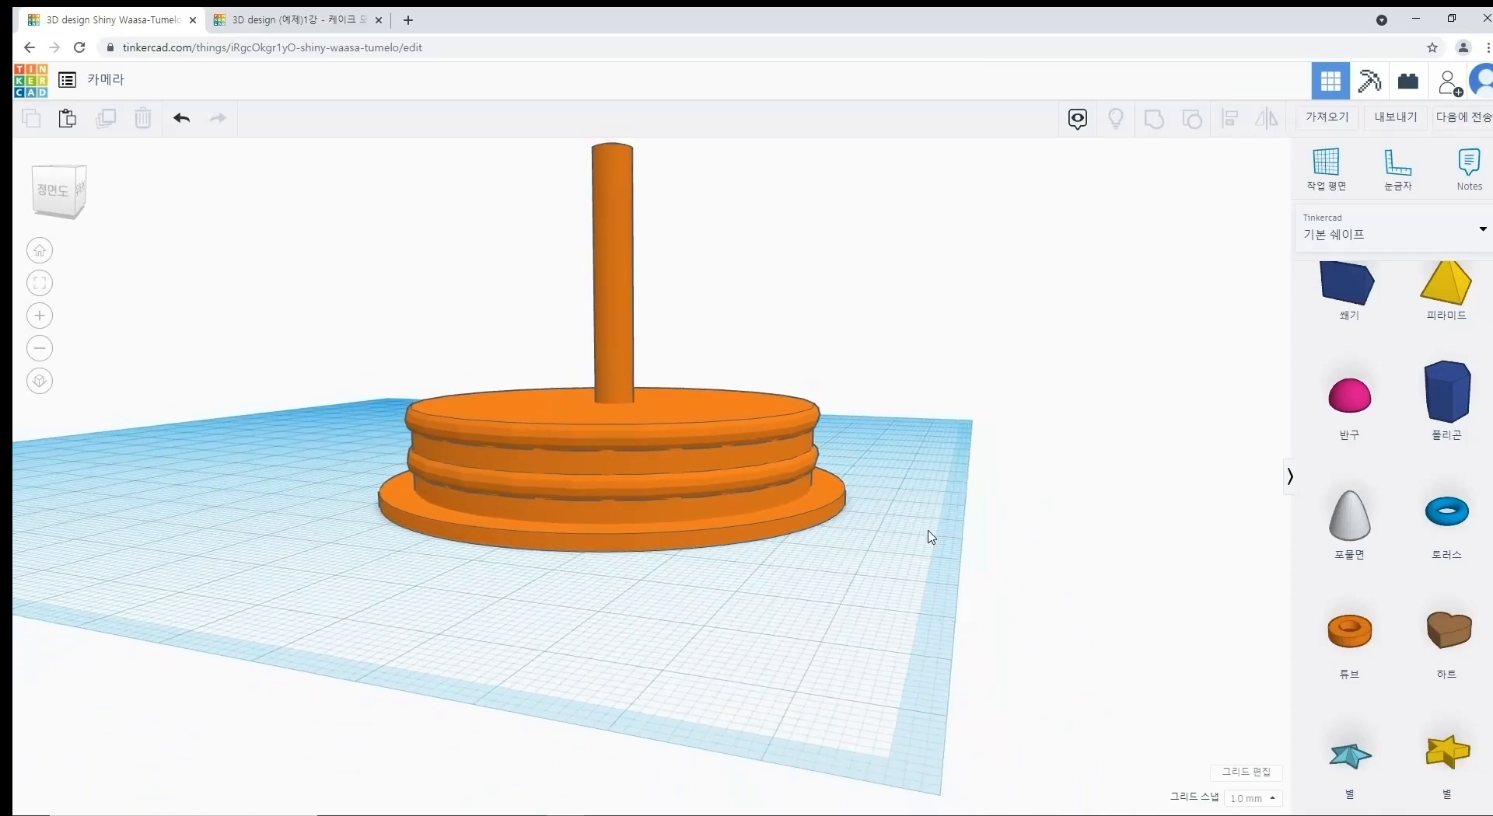
right_drag(556, 597, 660, 603)
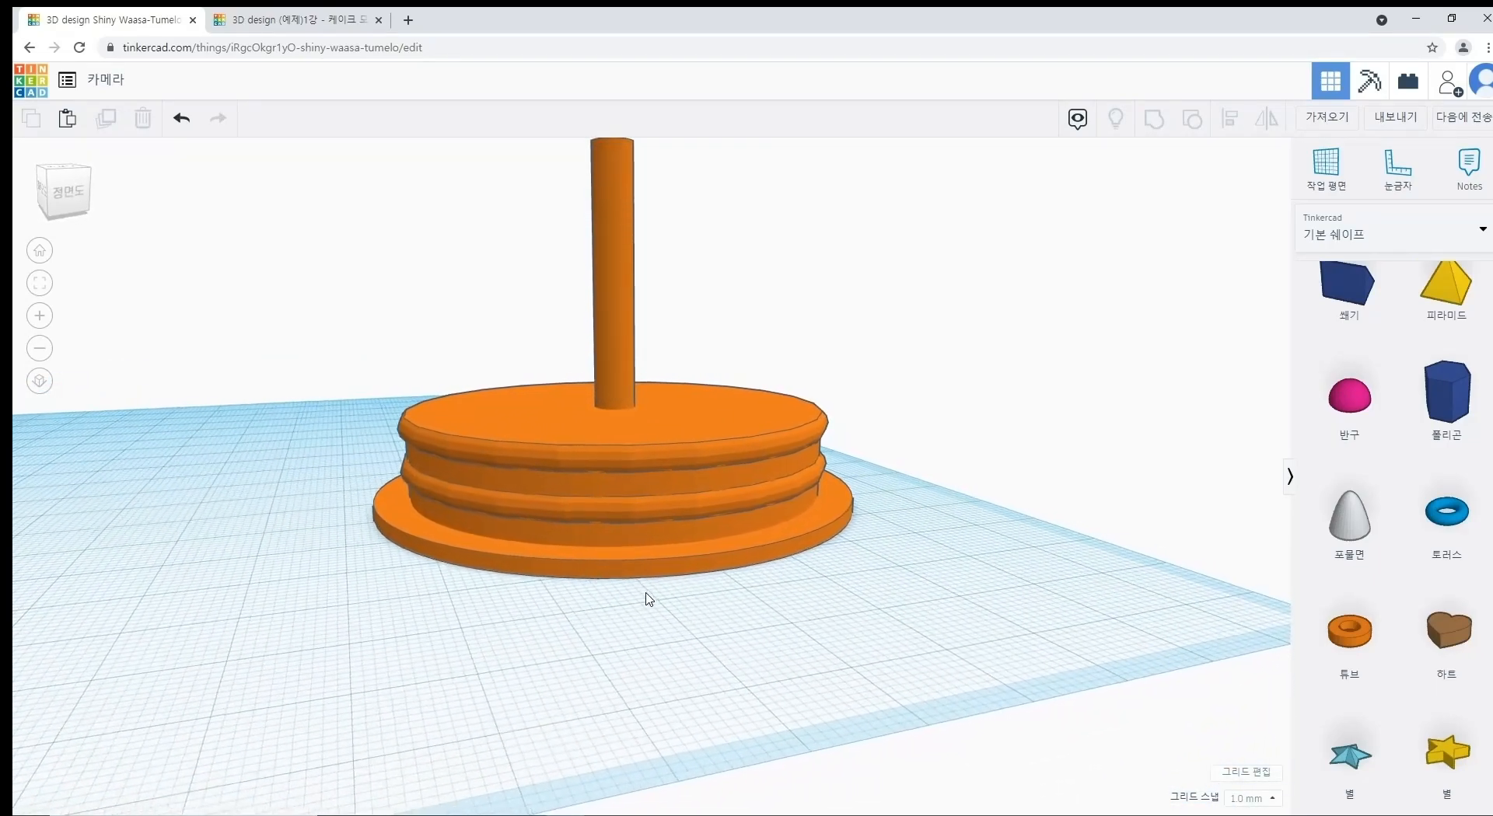
middle_drag(423, 587, 815, 544)
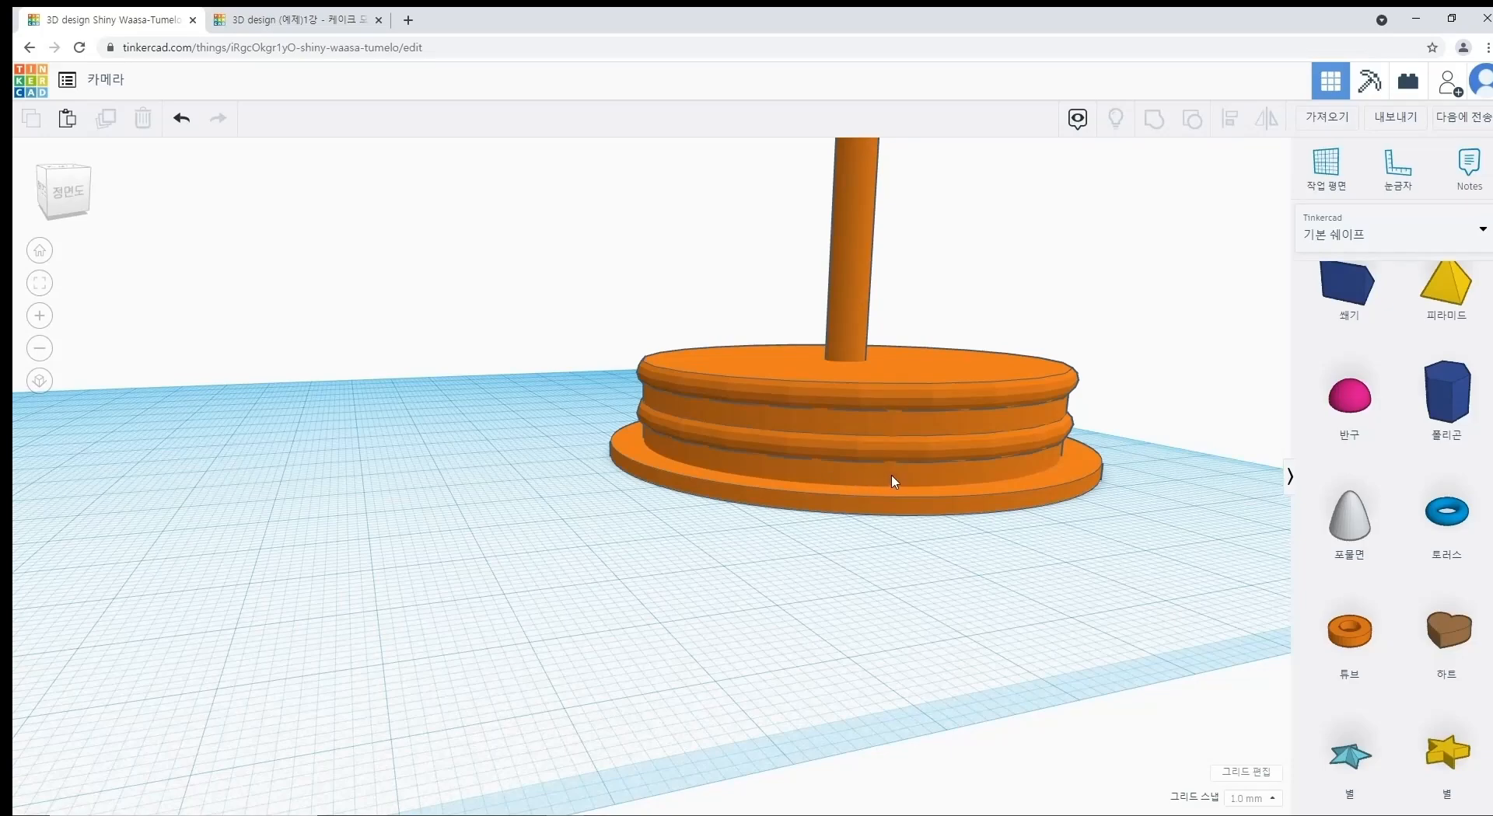
middle_drag(458, 547, 825, 447)
click(848, 448)
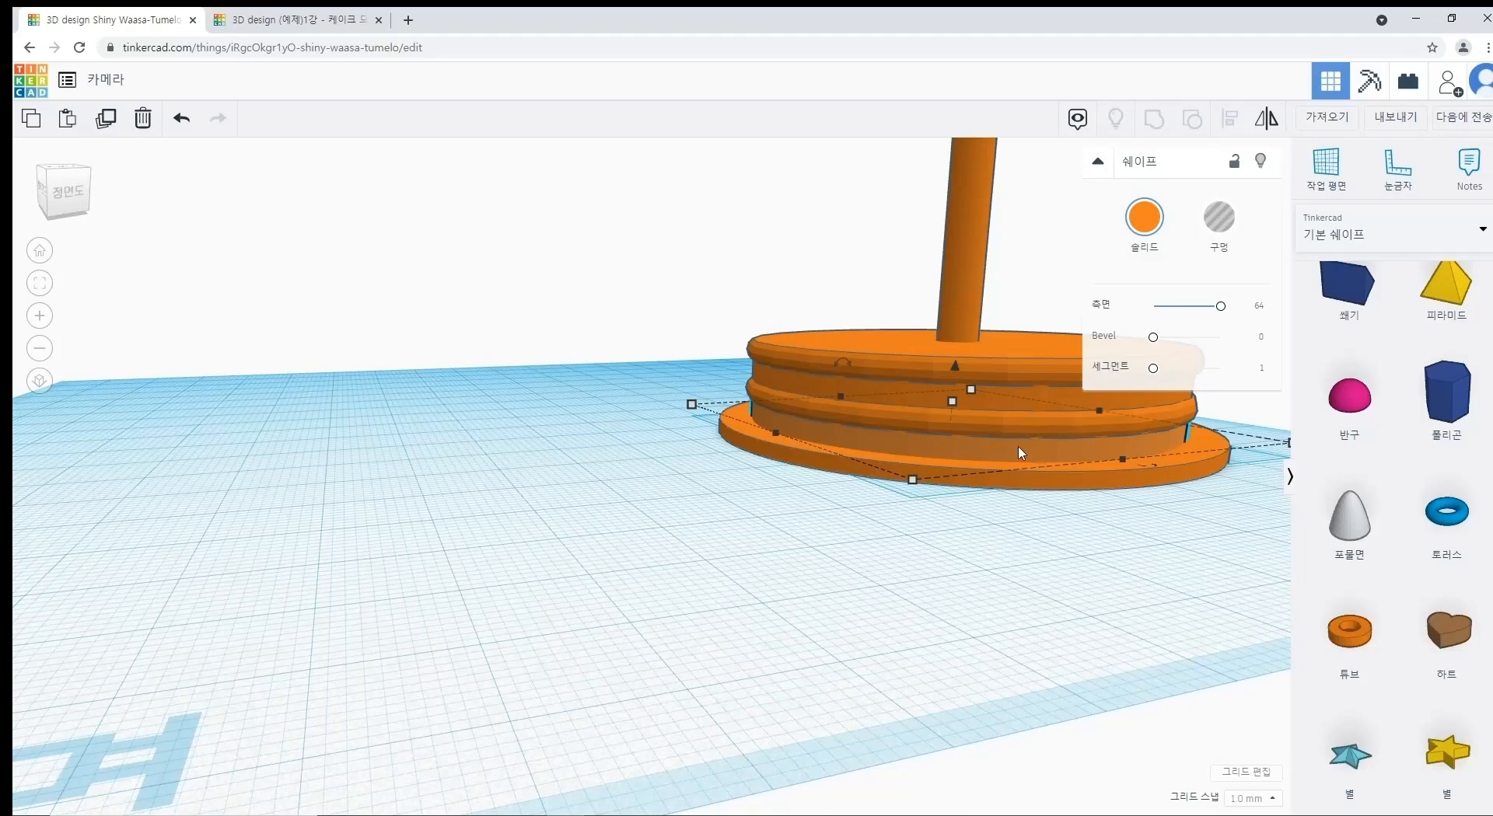
right_drag(1161, 558, 975, 547)
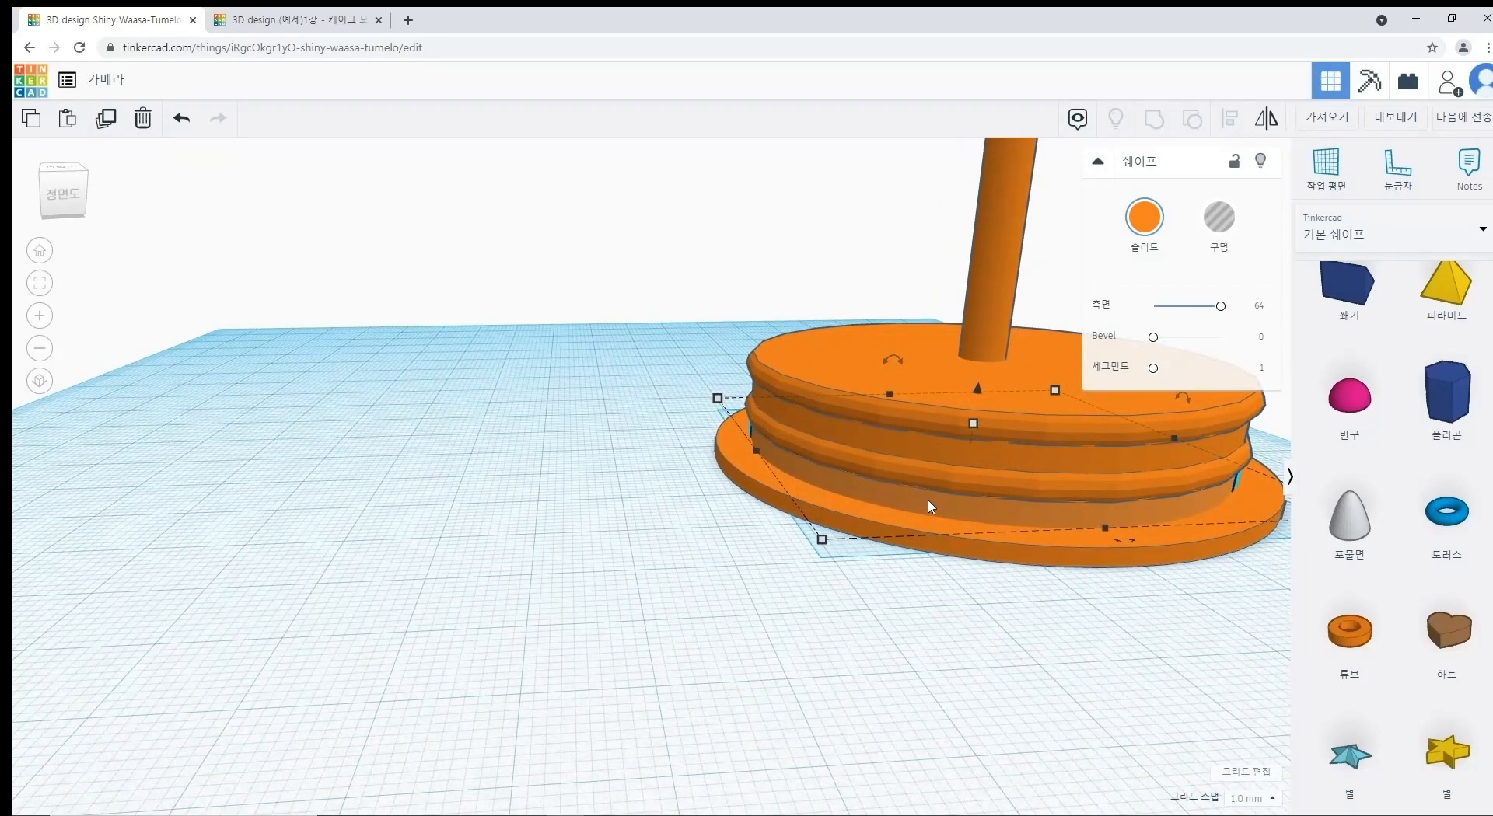
drag(931, 506, 232, 516)
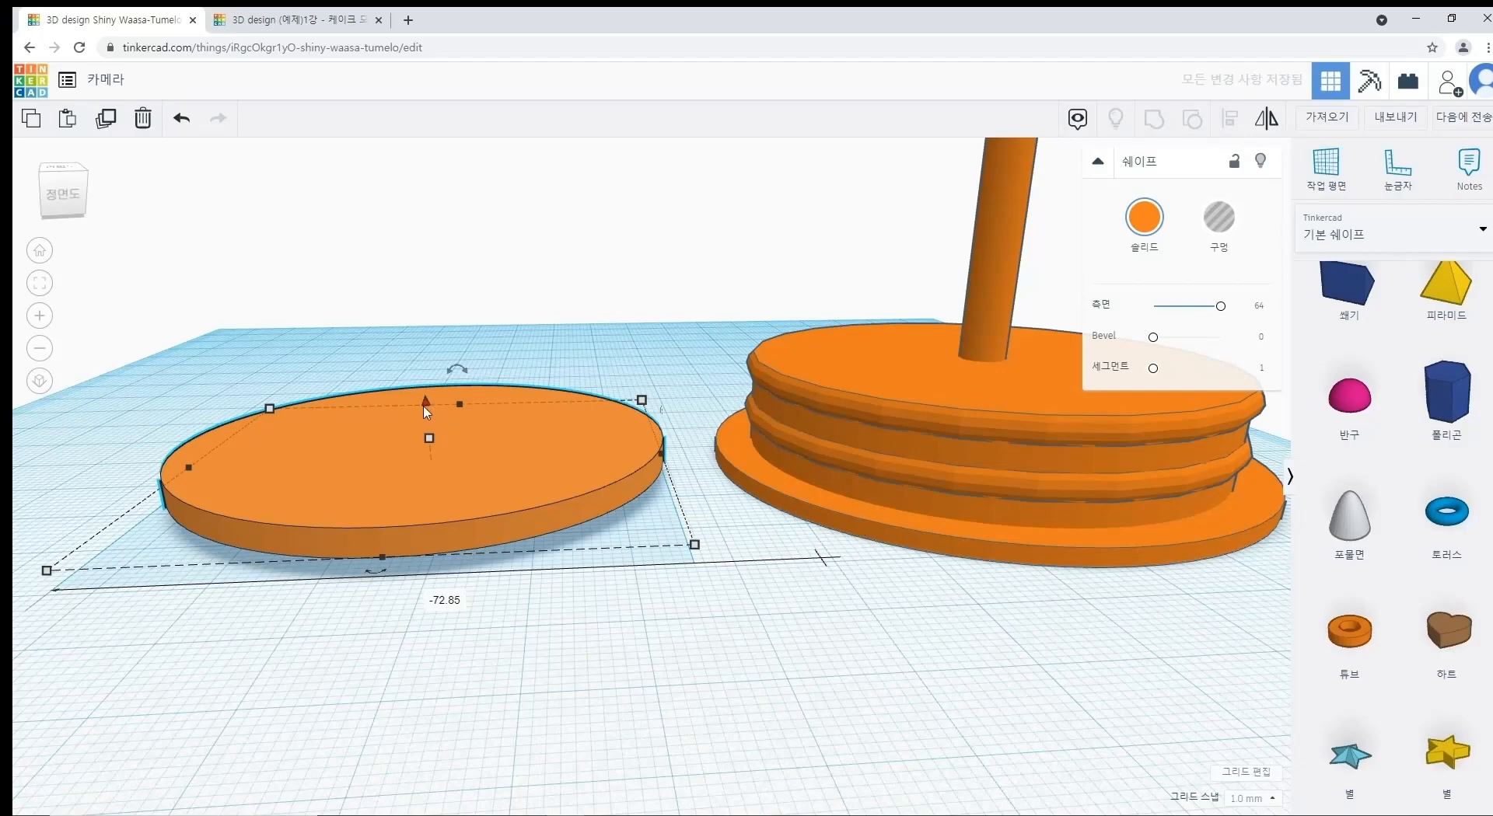
drag(426, 401, 426, 422)
click(563, 643)
right_drag(563, 643, 613, 583)
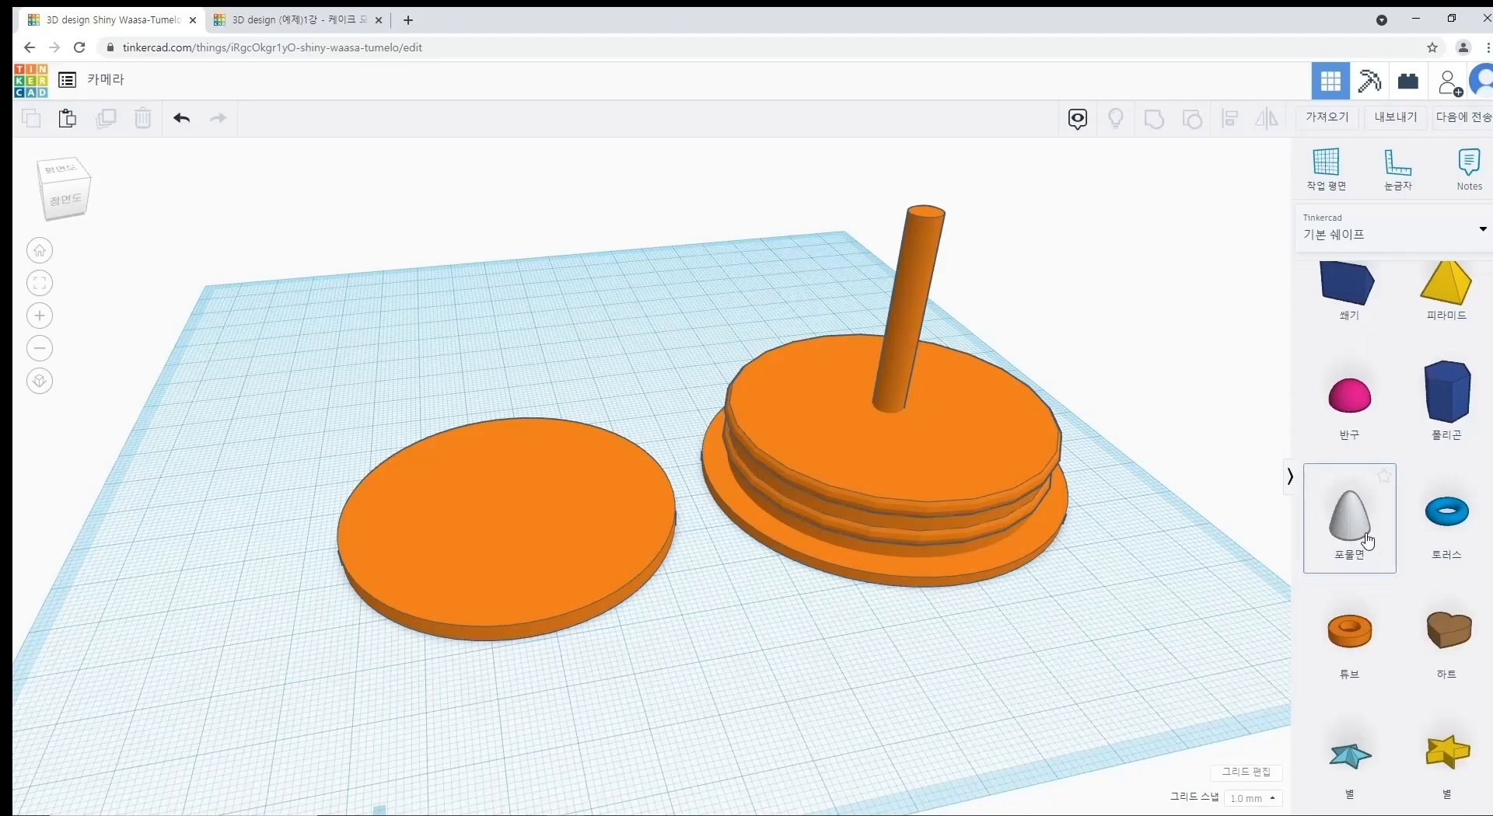
Step: Switch to the finished example cake-holder design and examine the dome and cone decorations on its top layer
click(297, 20)
right_drag(839, 328, 420, 363)
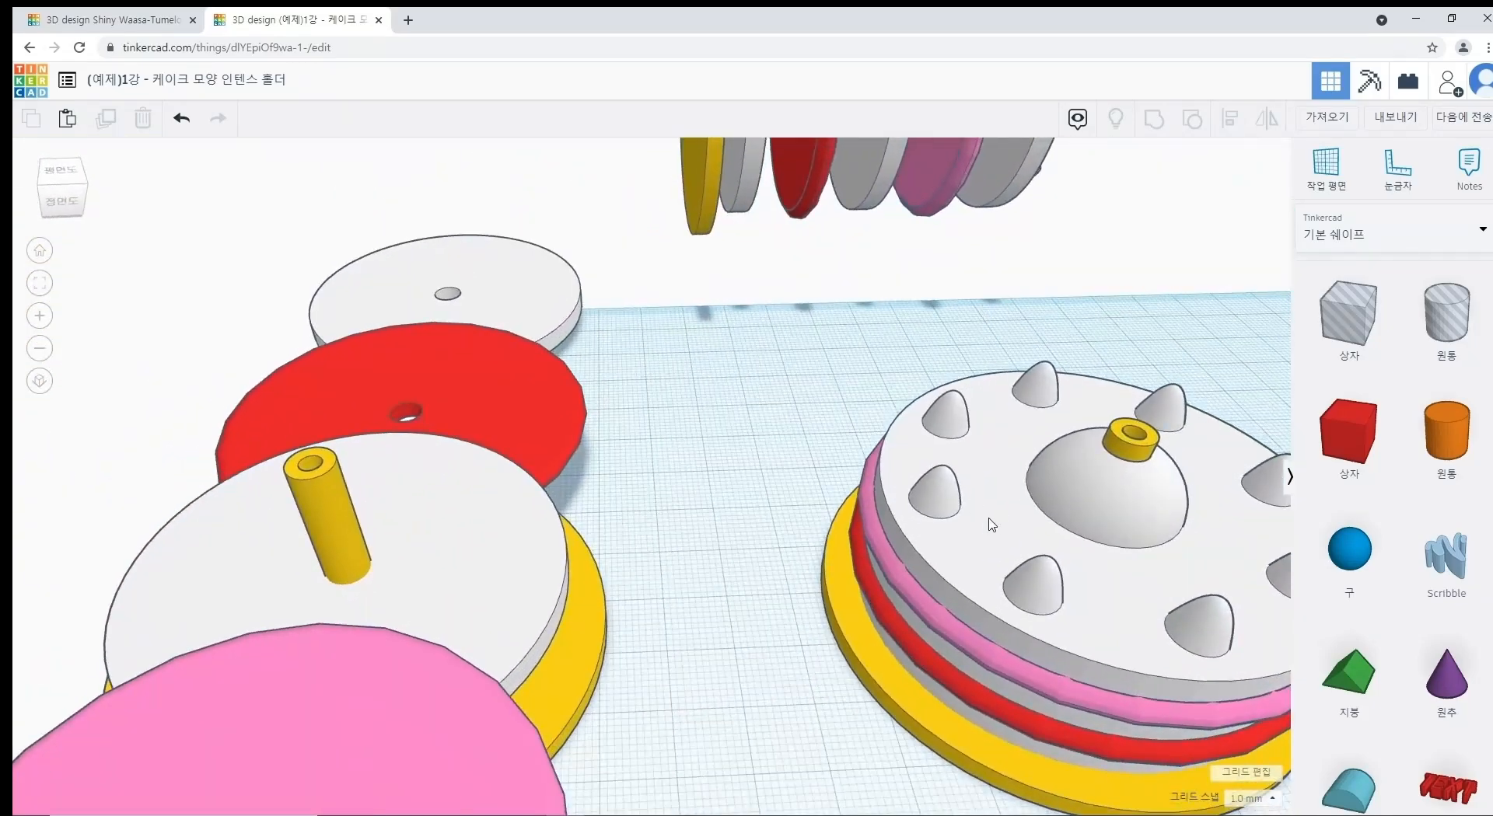
scroll(992, 525, down, 2)
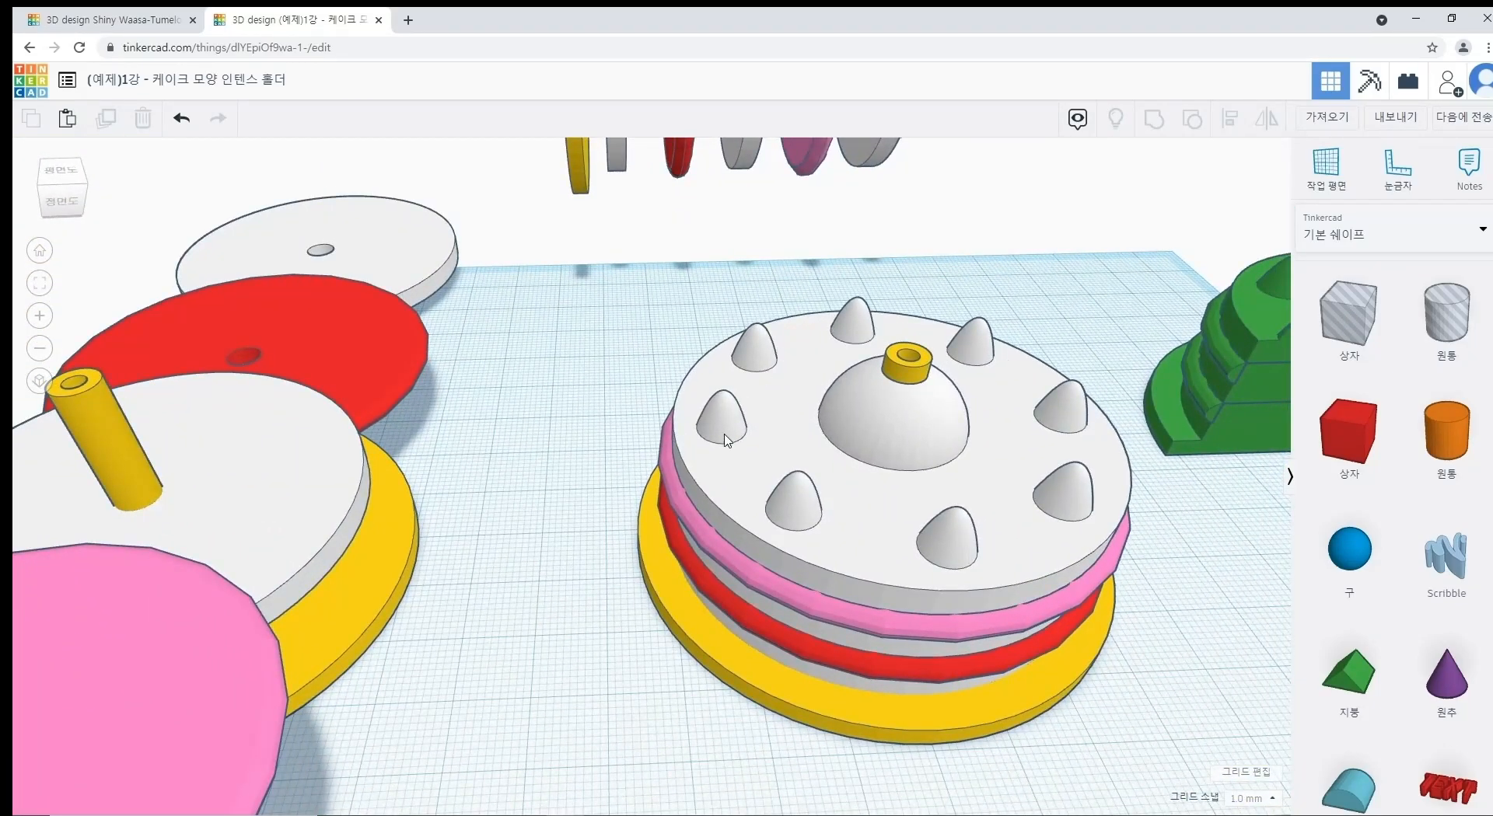
Step: Return to the cake-holder design and add a paraboloid beside the separate disc with a 6 × 6 mm base
click(116, 19)
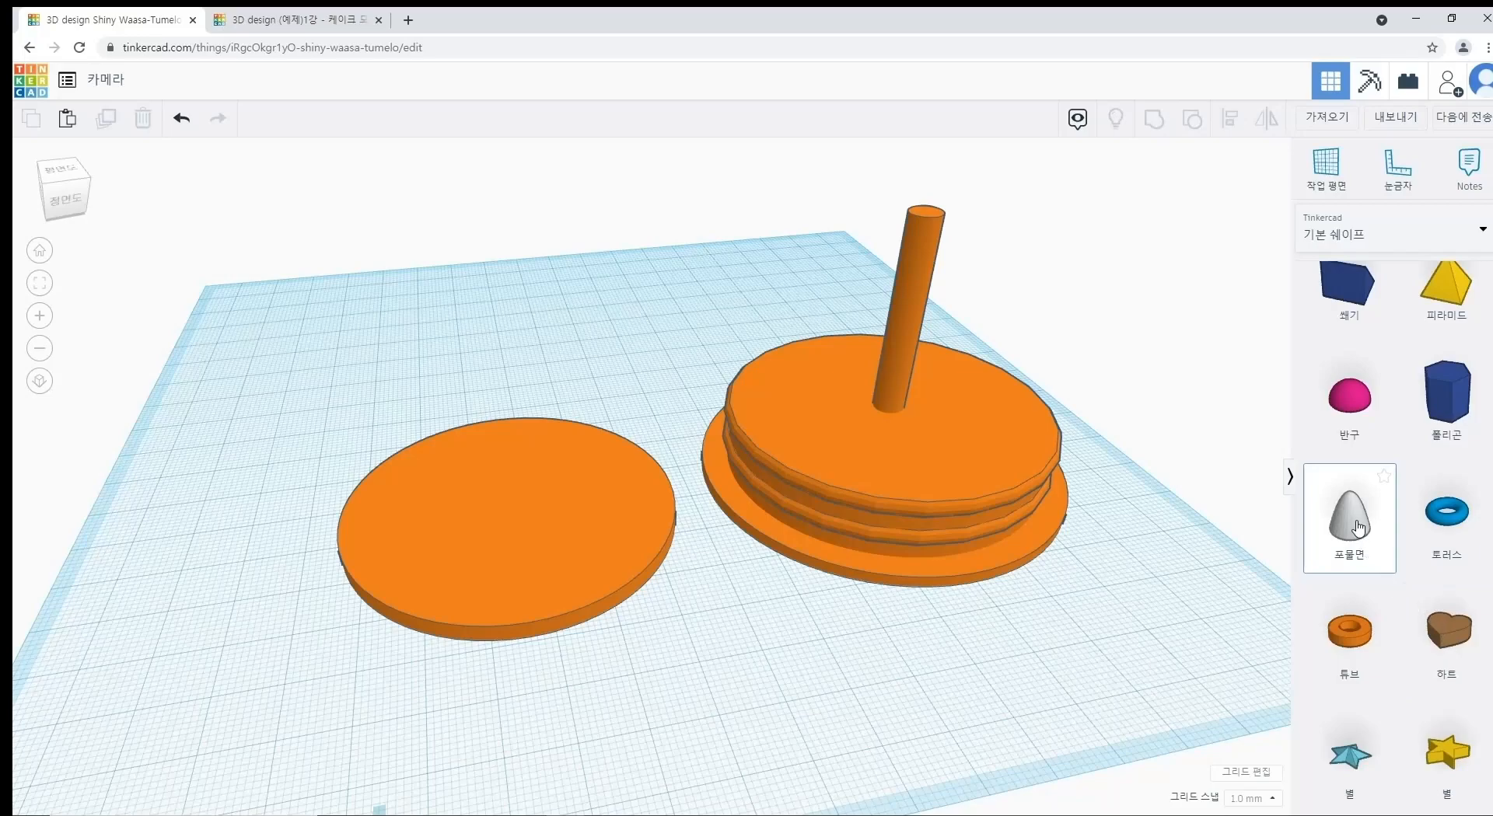
drag(1358, 529, 657, 699)
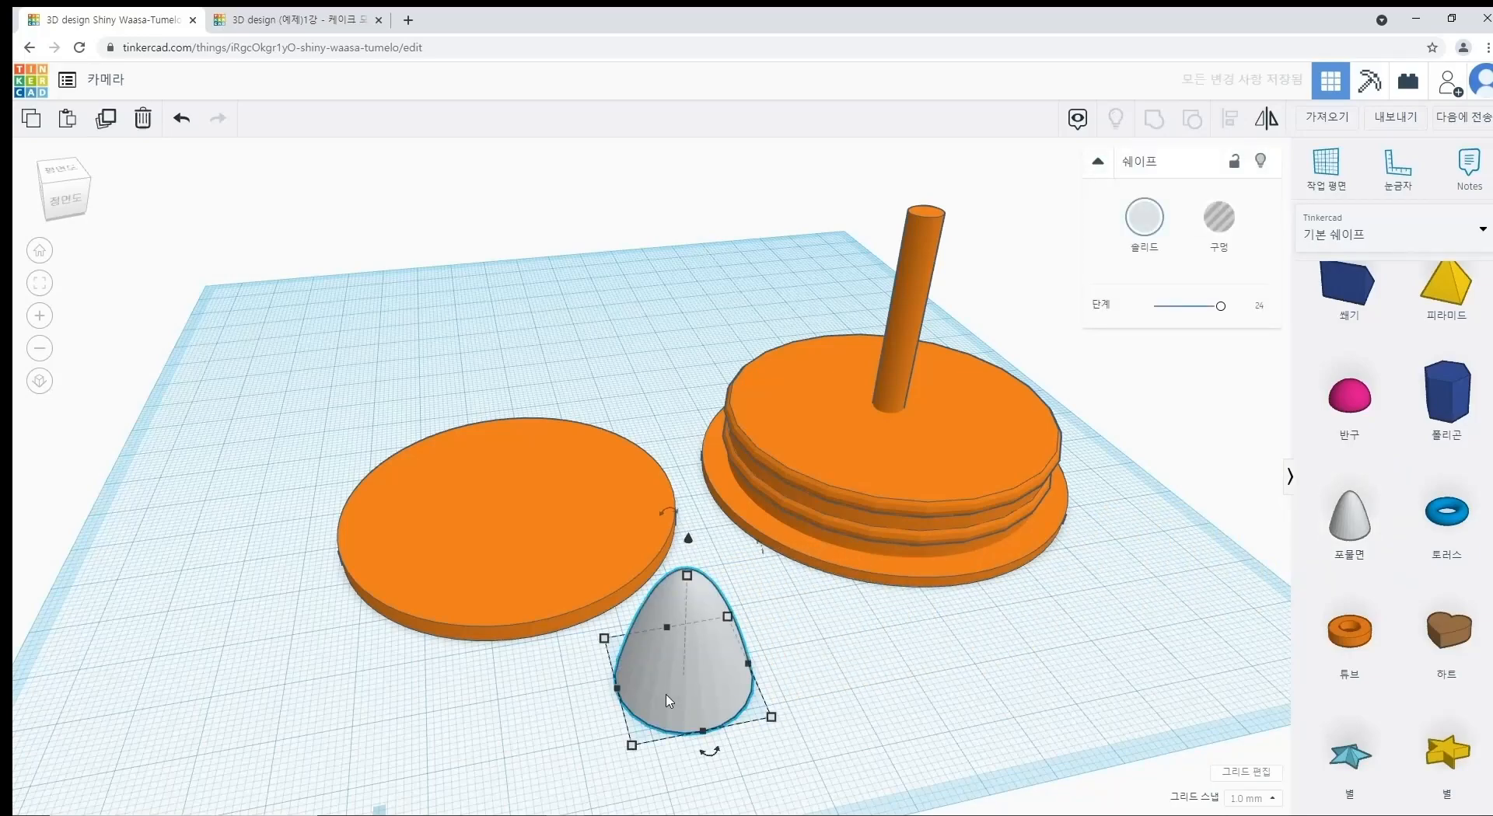
drag(776, 722, 653, 655)
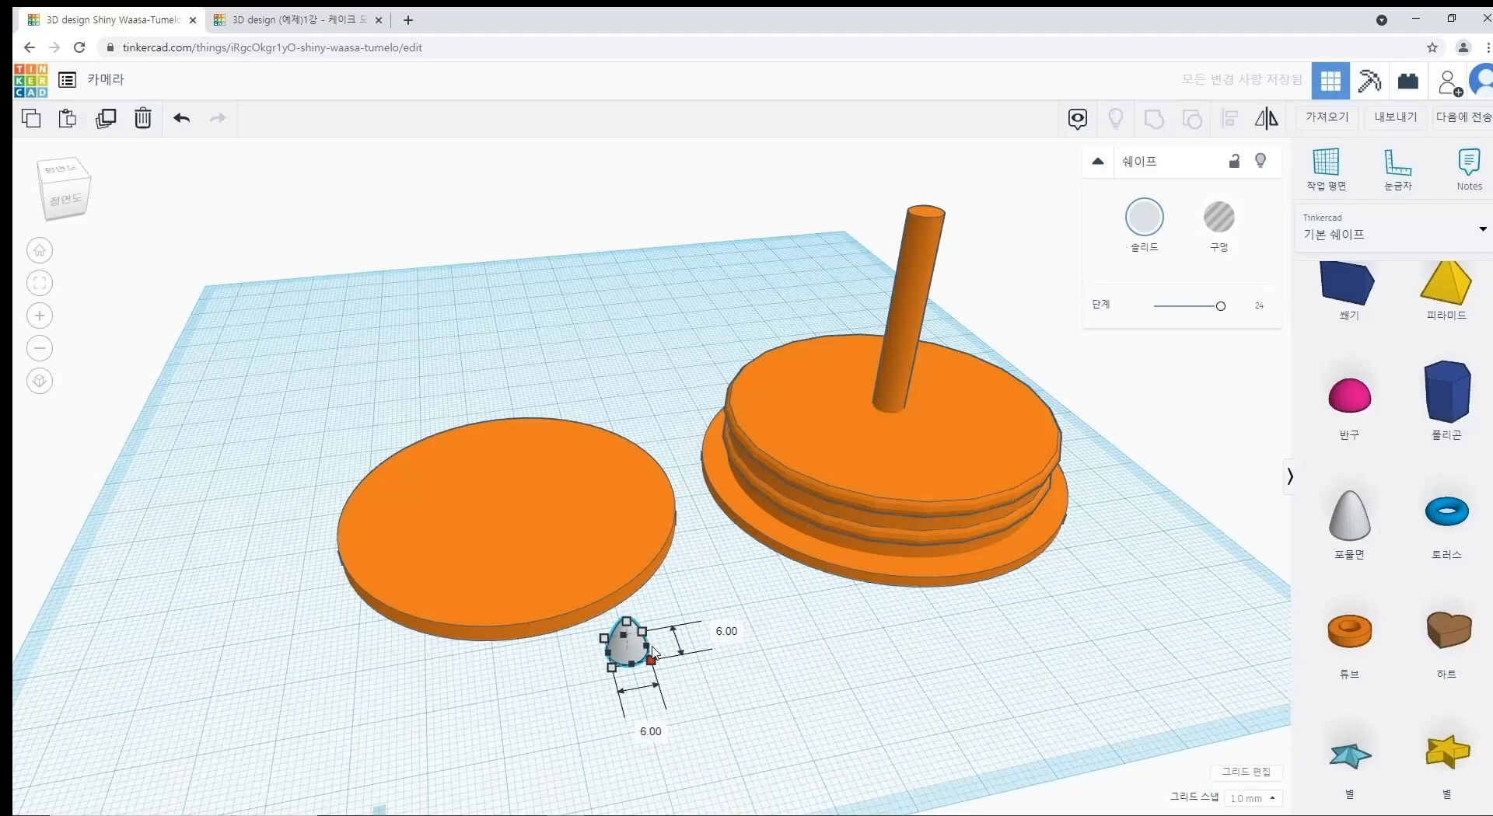
Step: Select the paraboloid with the separate disc and align them on their centres along the front edge of the selection
click(710, 735)
drag(698, 715, 489, 579)
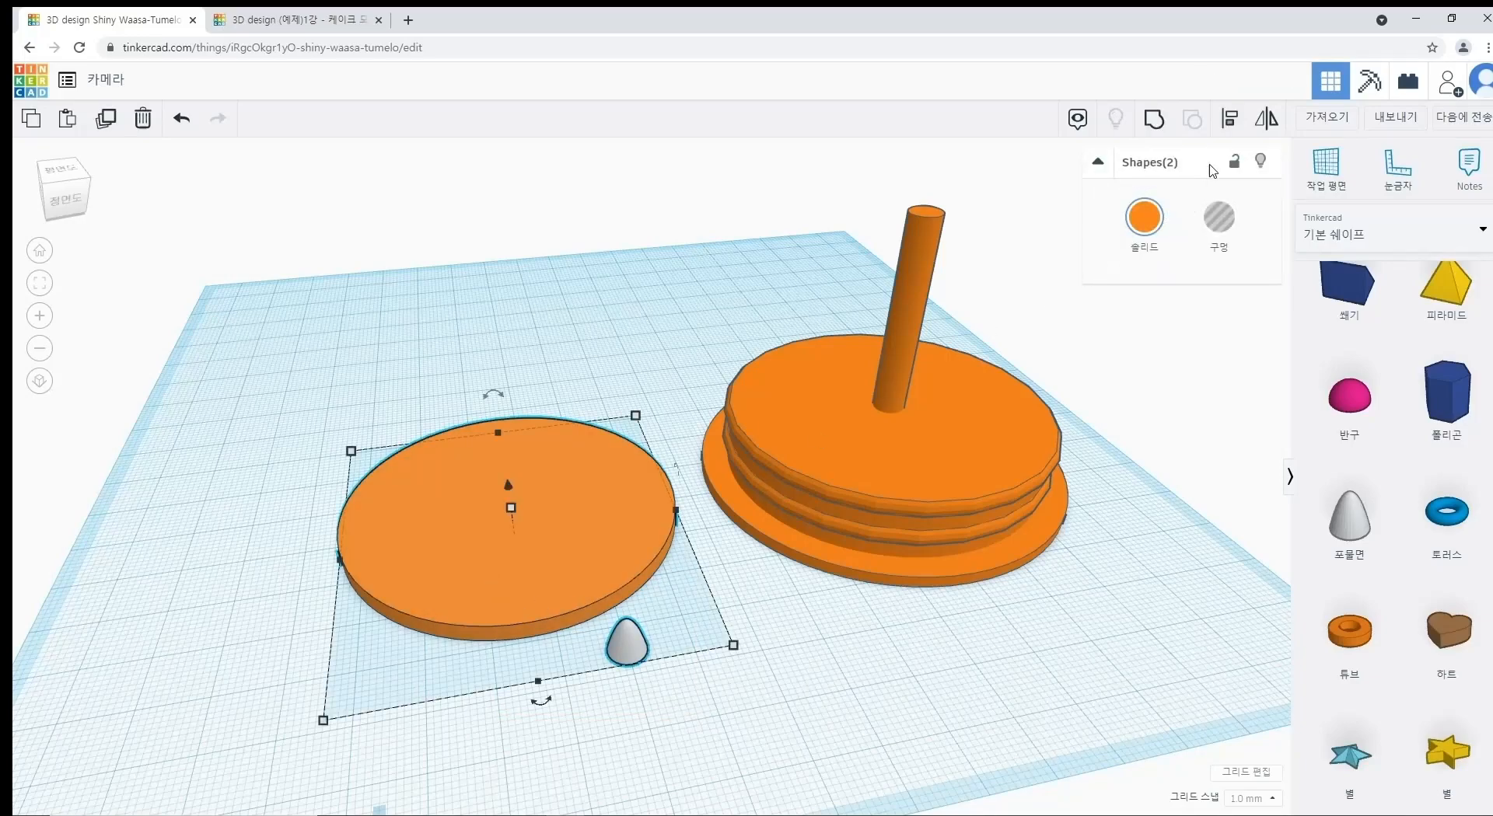
click(1229, 118)
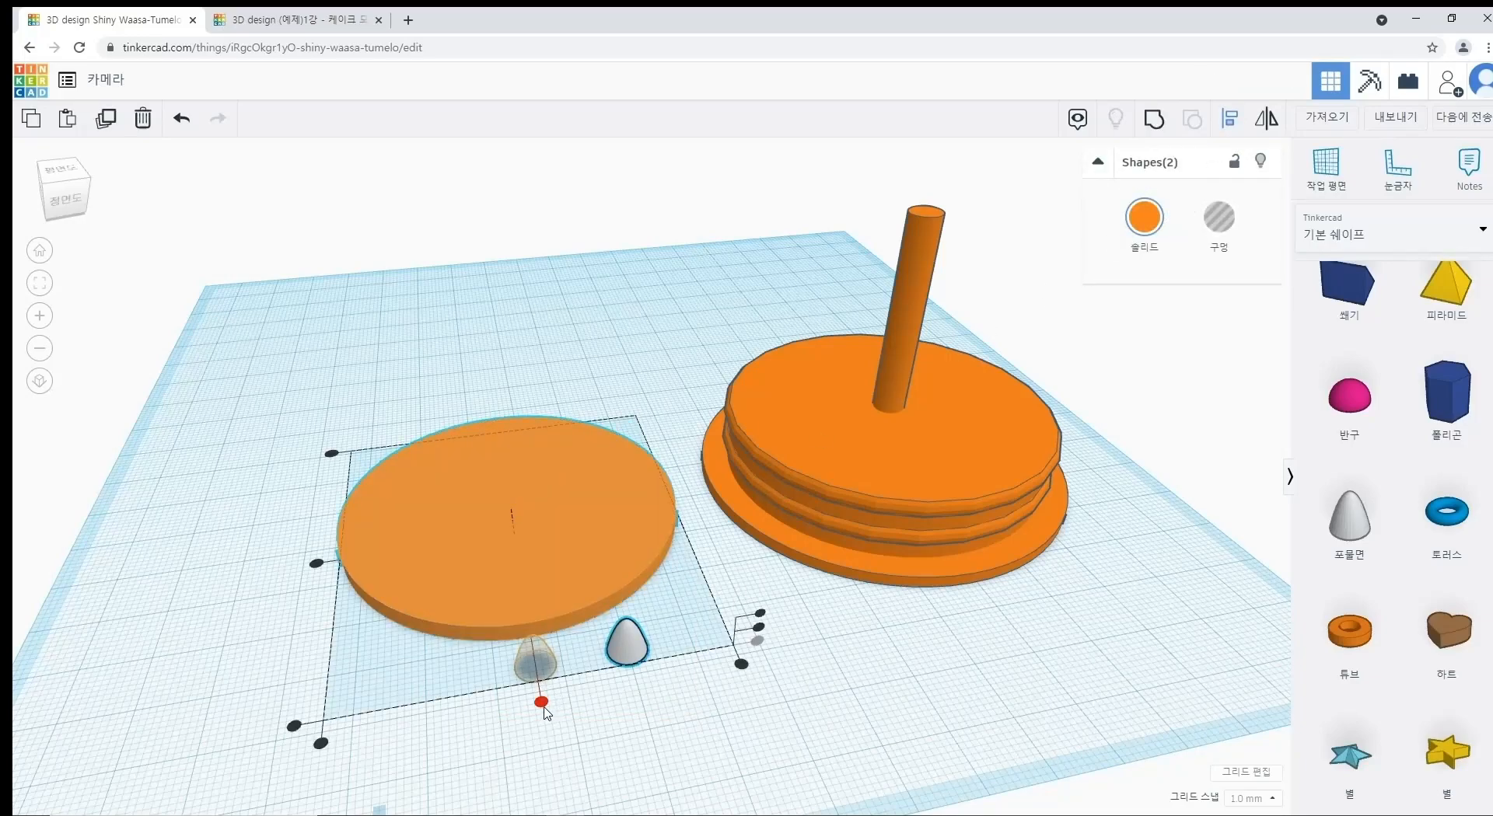
click(541, 702)
click(603, 773)
Step: Move the paraboloid 14 mm inward so it stands within the separate disc near its rim
right_drag(560, 716, 893, 622)
click(894, 620)
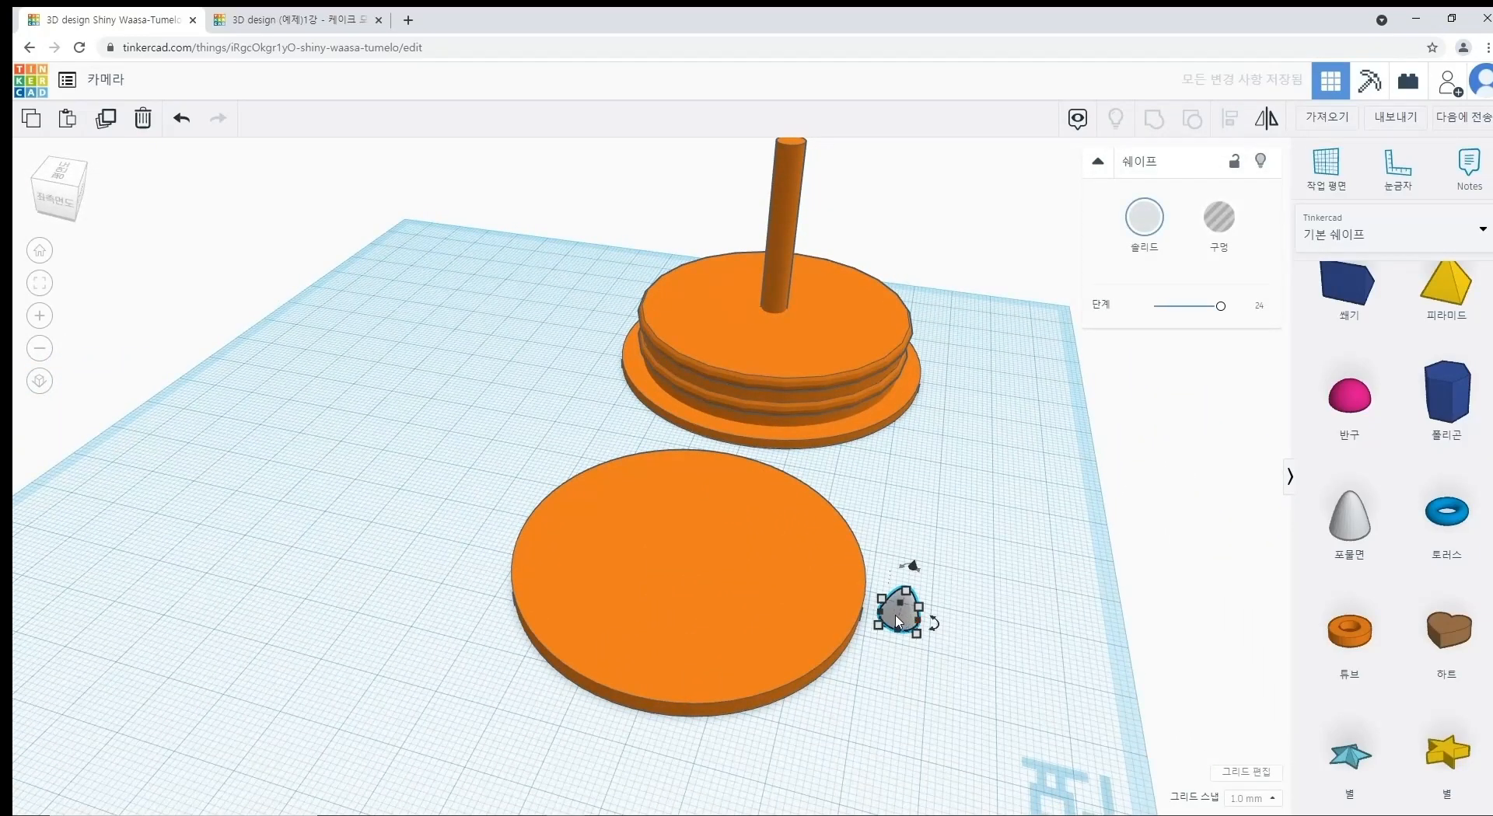
drag(904, 620, 806, 609)
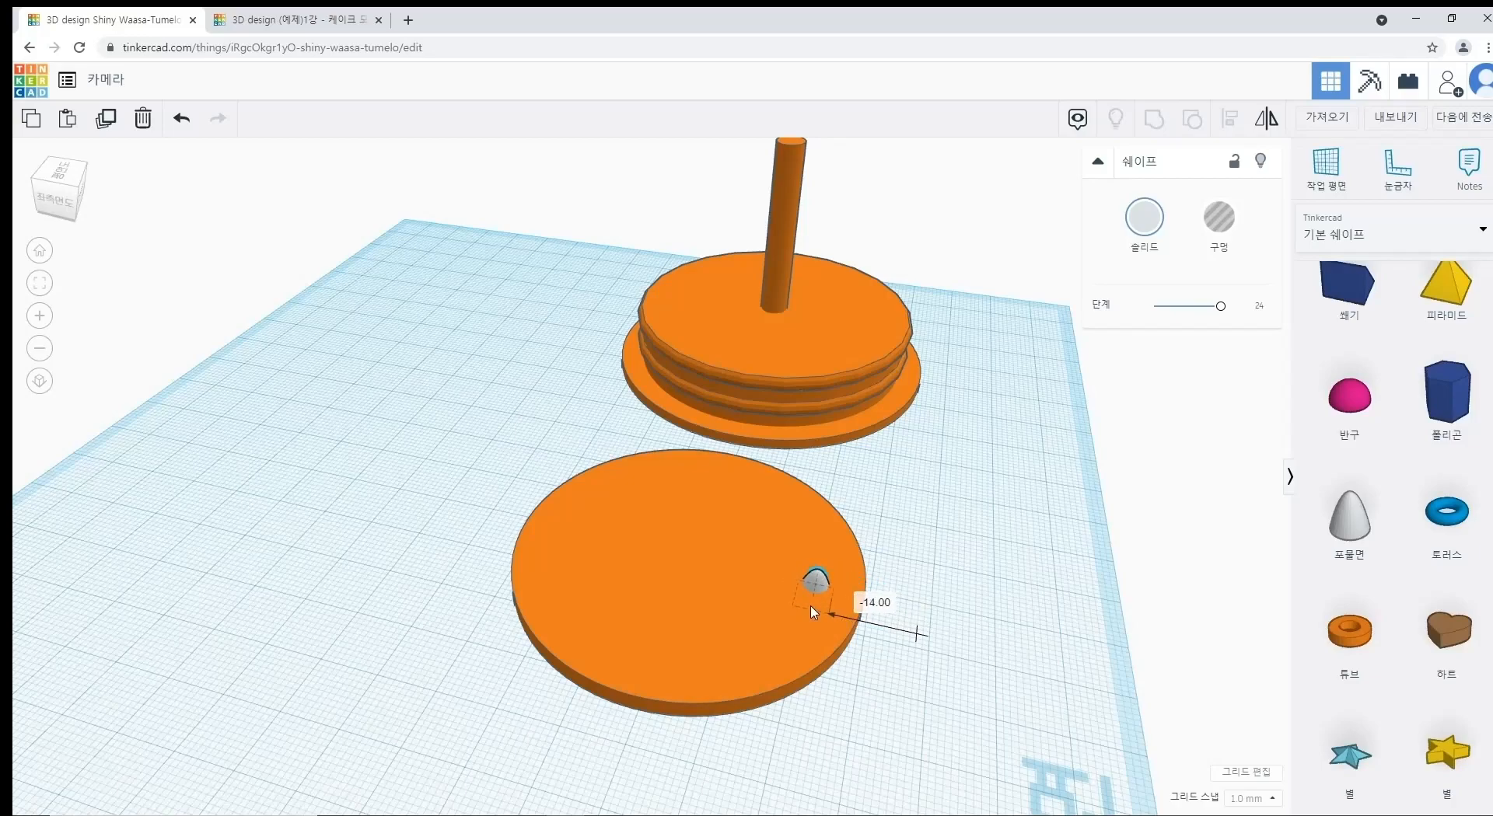
click(917, 636)
Step: Raise the paraboloid so its base rests on the separate disc's upper face
right_drag(917, 636, 891, 531)
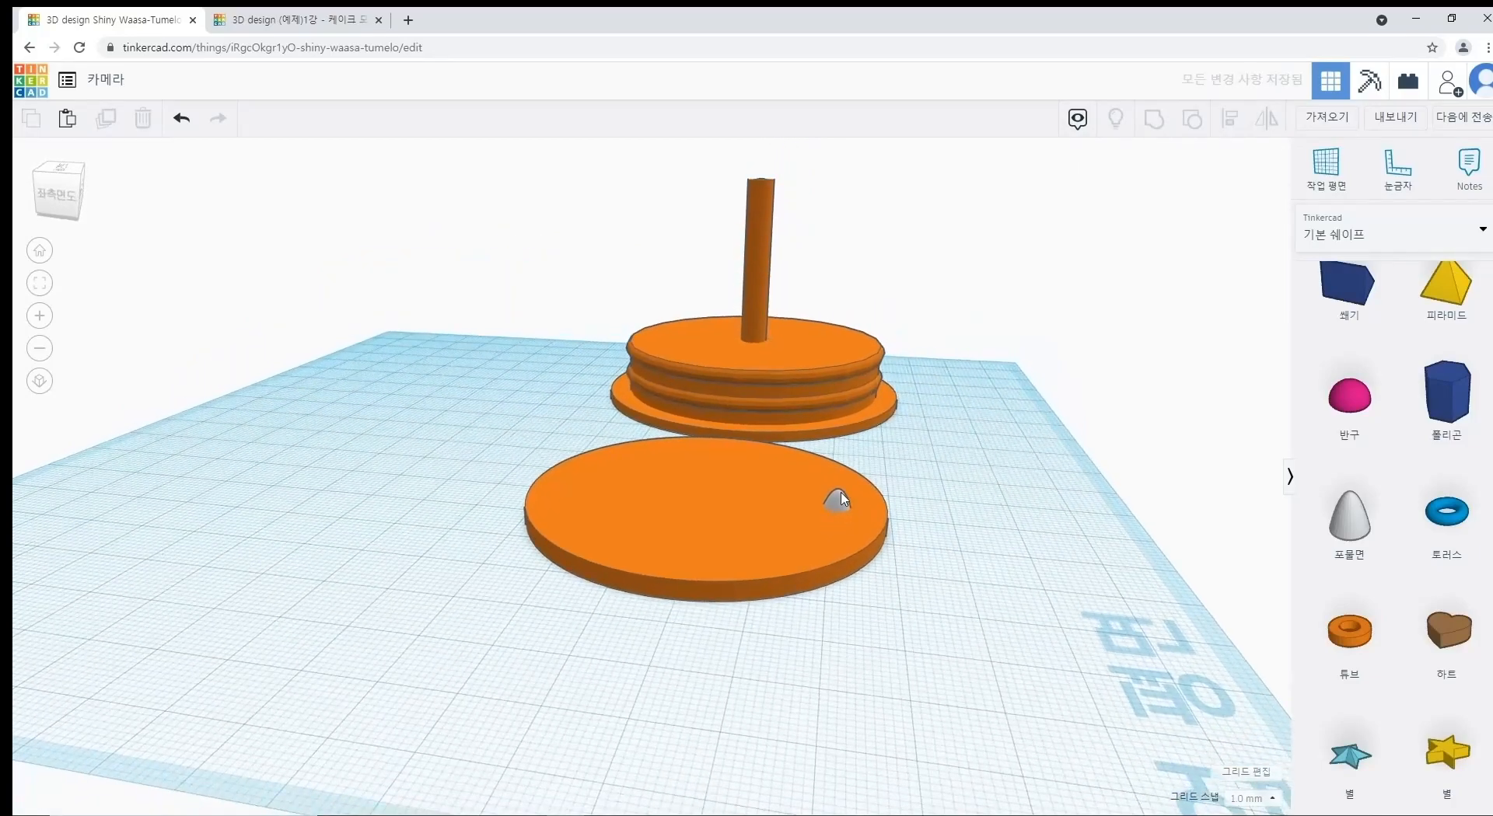
scroll(892, 529, up, 4)
click(946, 519)
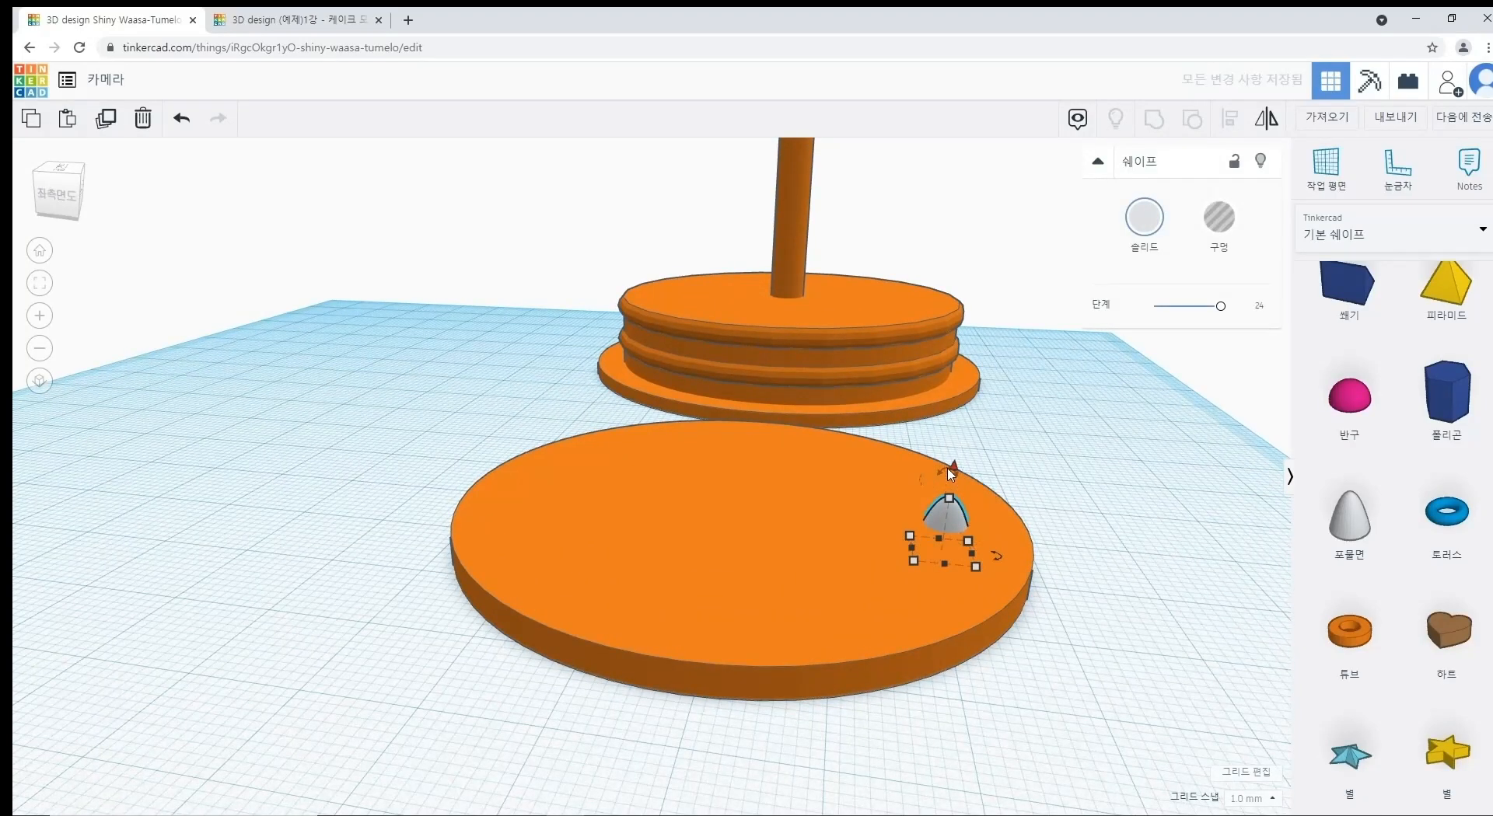
drag(955, 468, 956, 433)
right_drag(956, 433, 862, 540)
click(1069, 505)
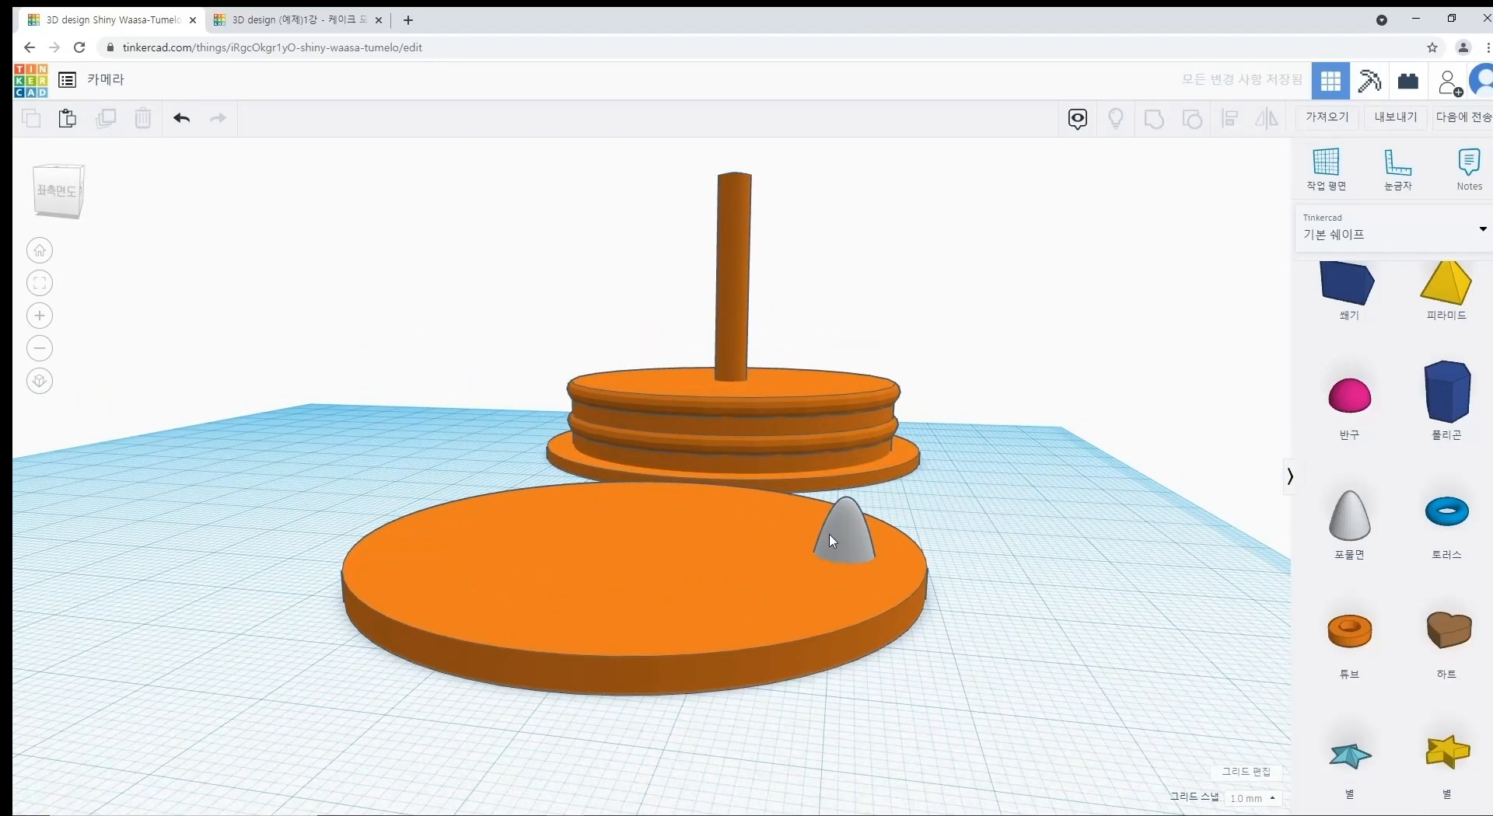
Step: Try raising the paraboloid another 1 mm above the disc, and undo that move
click(877, 559)
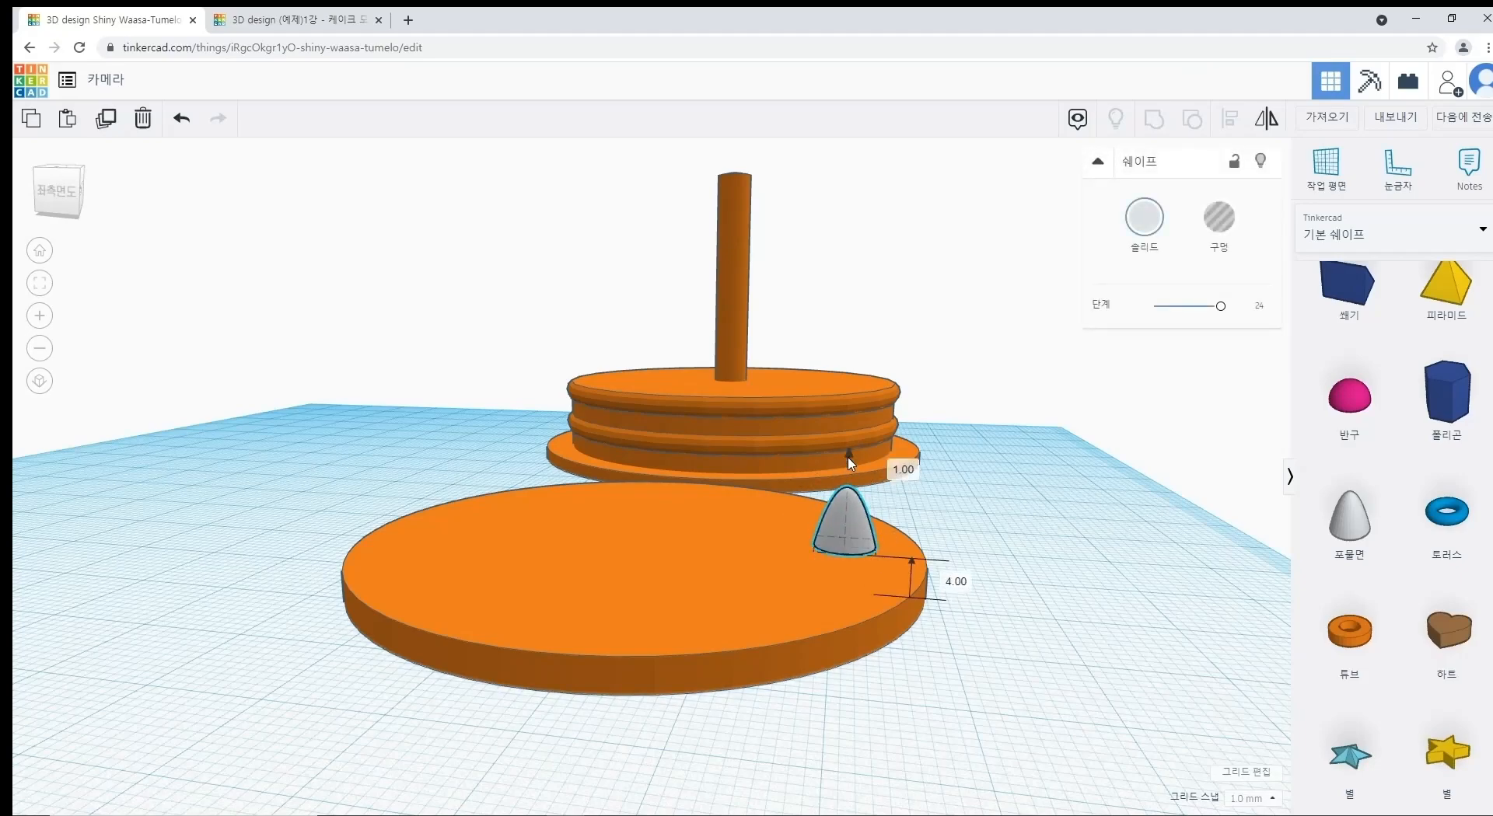
click(967, 619)
mouse_move(967, 619)
right_down()
mouse_move(800, 623)
mouse_move(859, 618)
mouse_move(936, 552)
mouse_move(916, 593)
mouse_move(986, 609)
right_up()
key(ctrl+z)
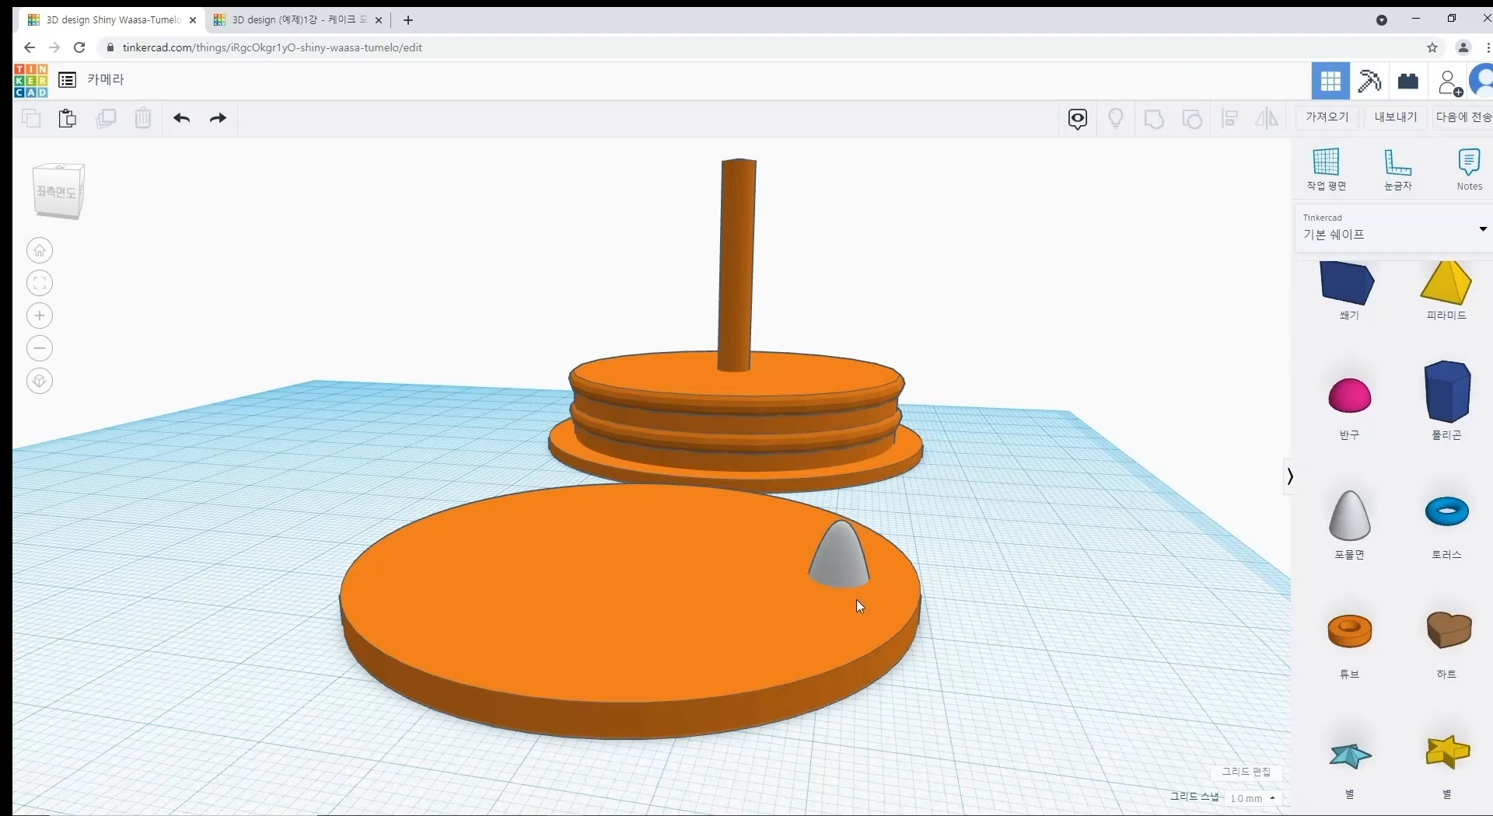
Step: From the top view, duplicate the paraboloid and place the copy 42 mm away on the opposite side of the disc
right_drag(947, 618, 930, 663)
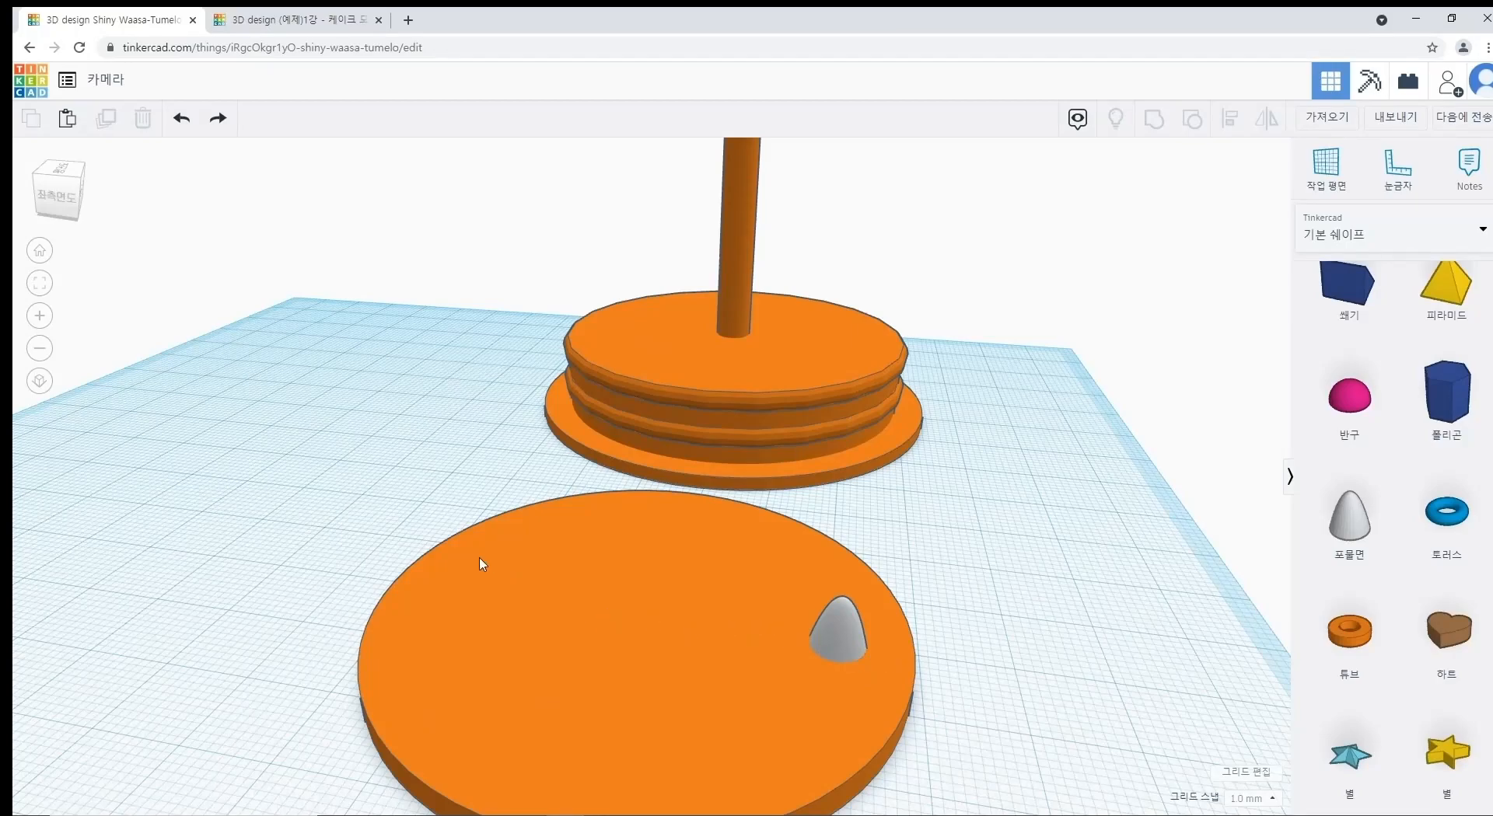
right_drag(488, 603, 504, 642)
middle_drag(541, 684, 594, 538)
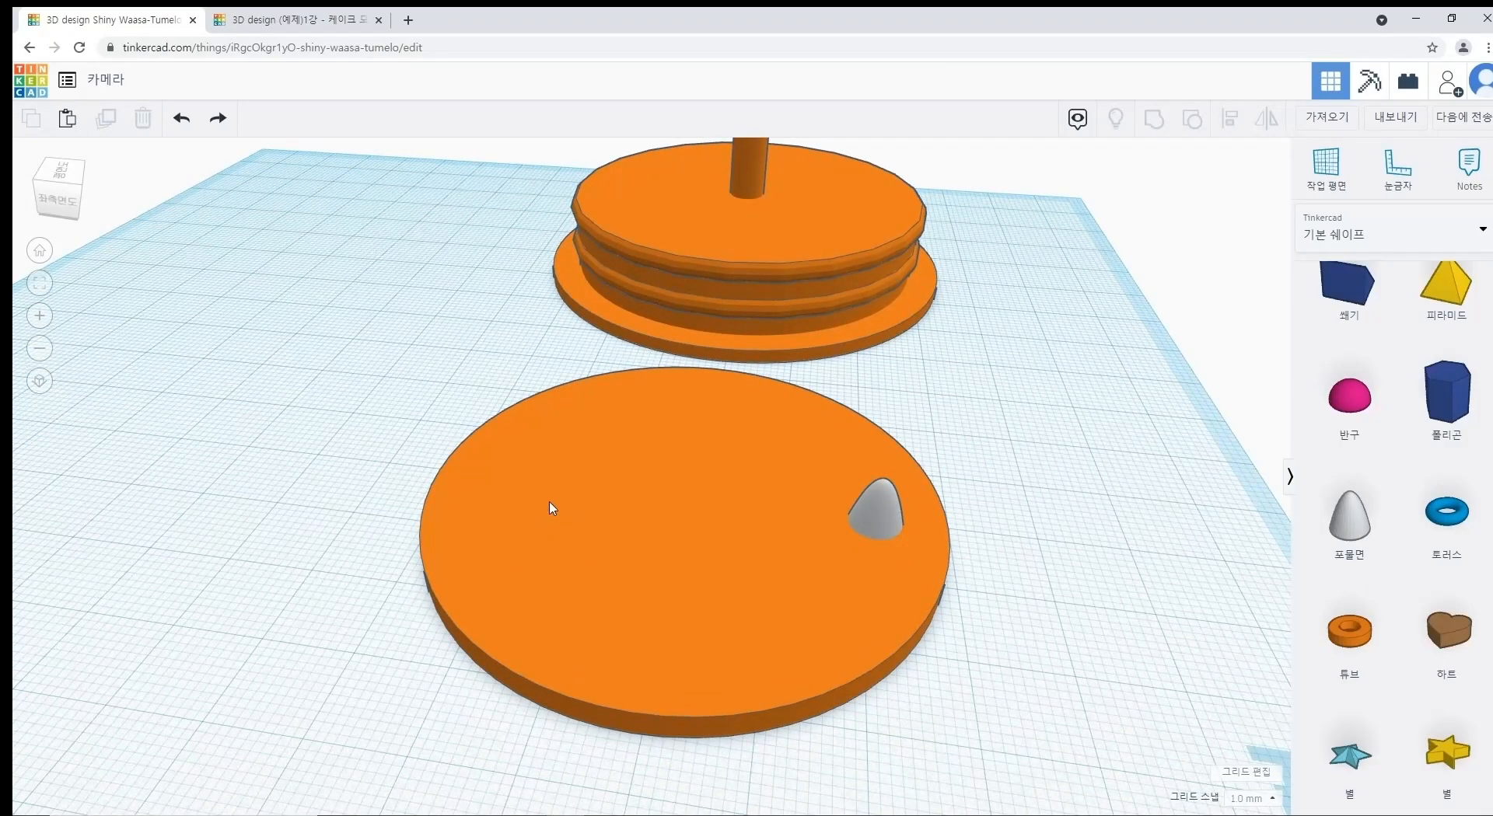
click(60, 173)
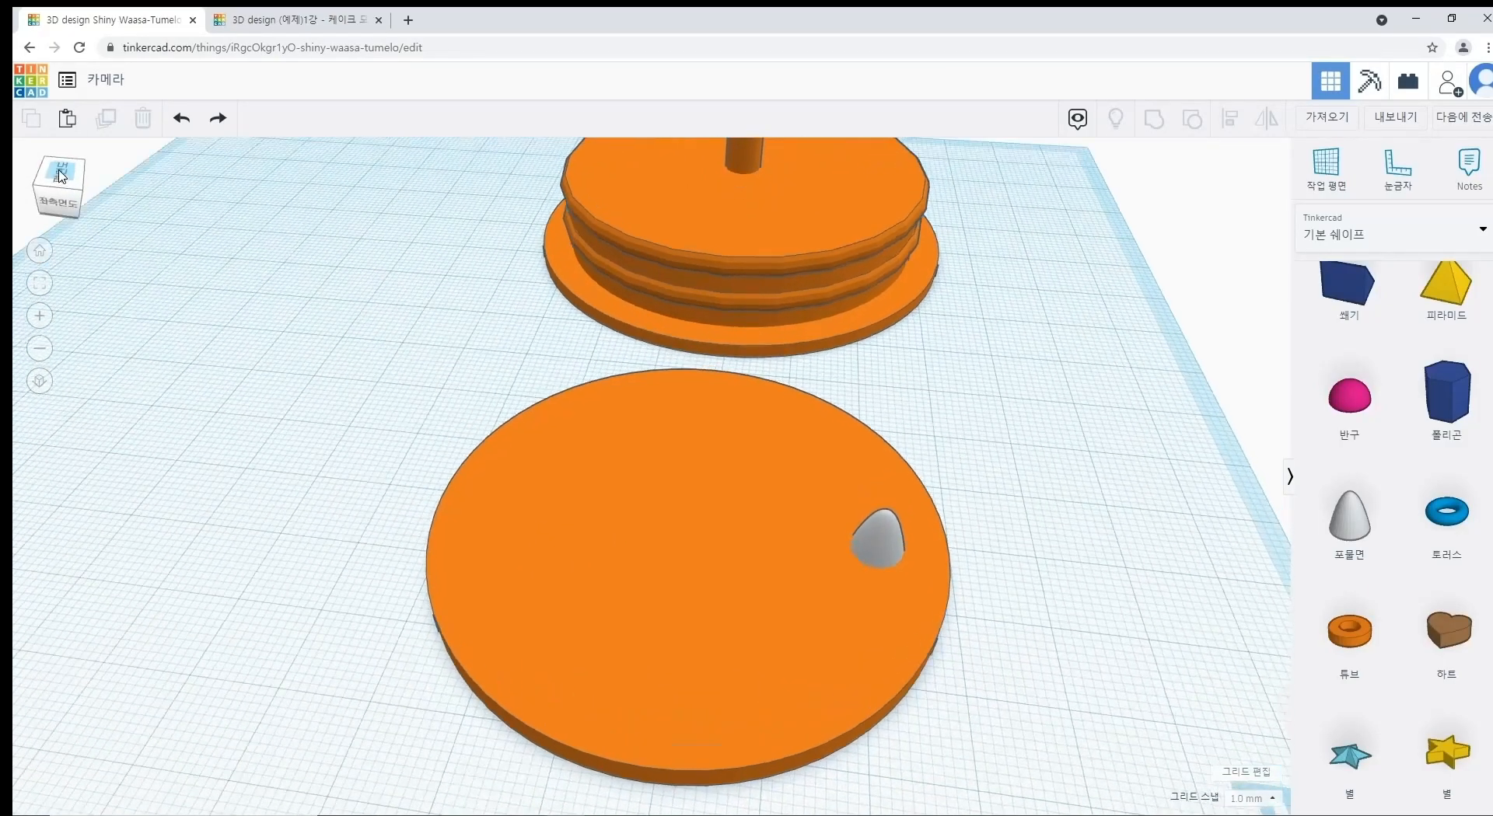
middle_drag(807, 711, 669, 559)
click(809, 502)
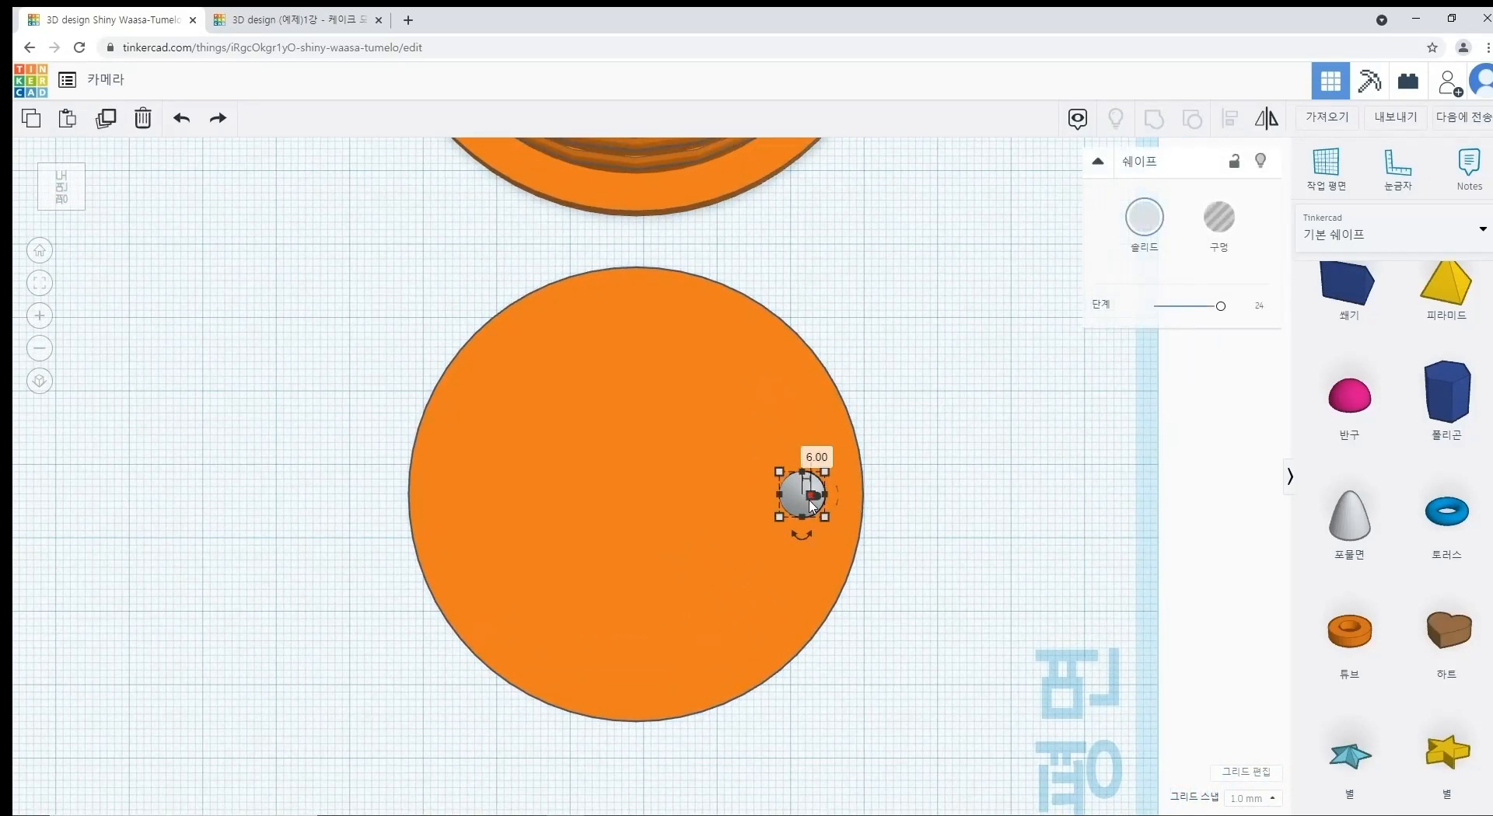
alt+drag(796, 504, 468, 509)
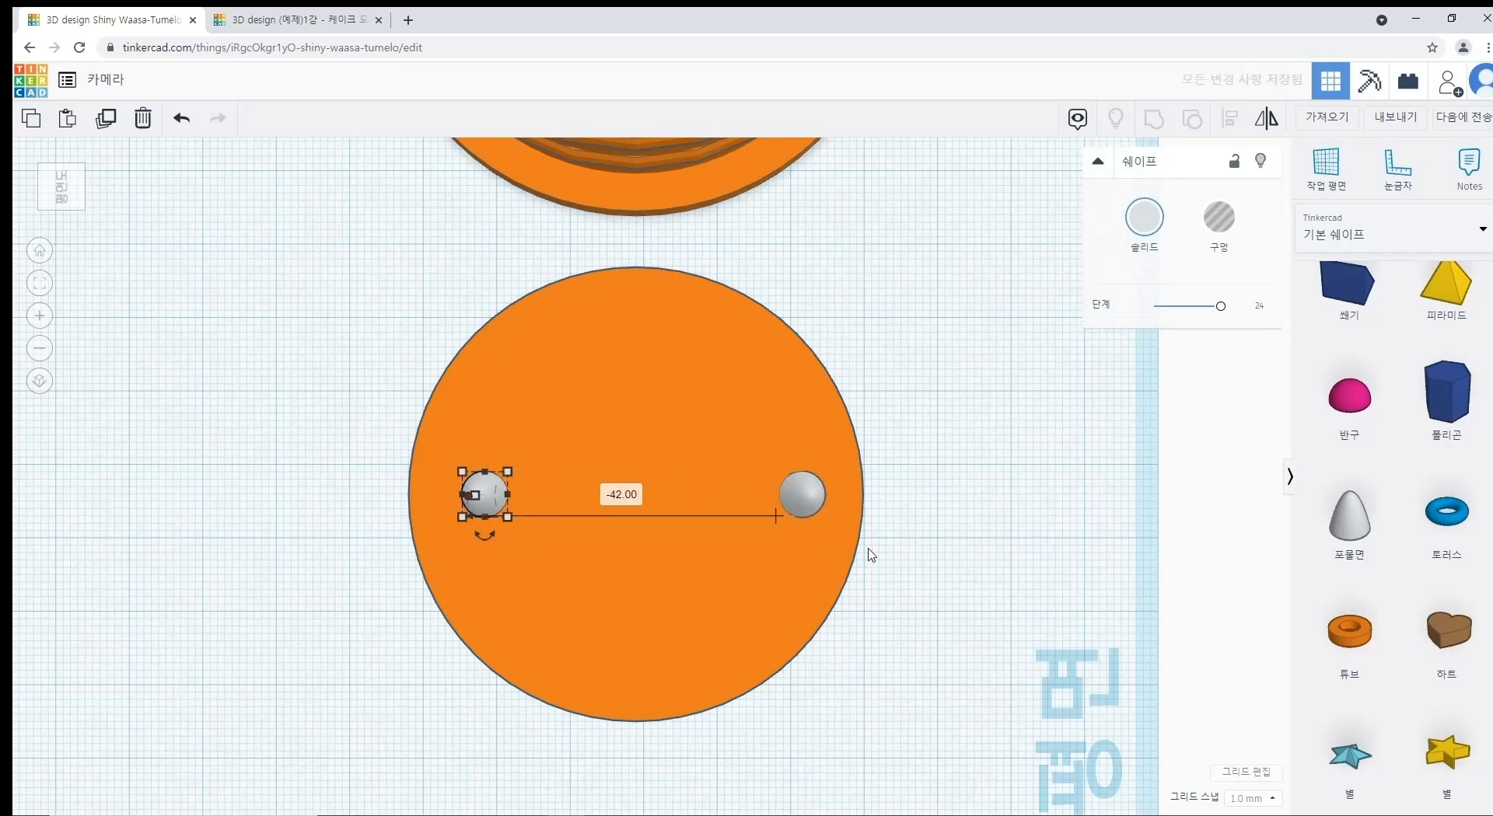
Step: Group the two opposite paraboloids on the disc into one shape
click(950, 544)
middle_drag(997, 554, 850, 516)
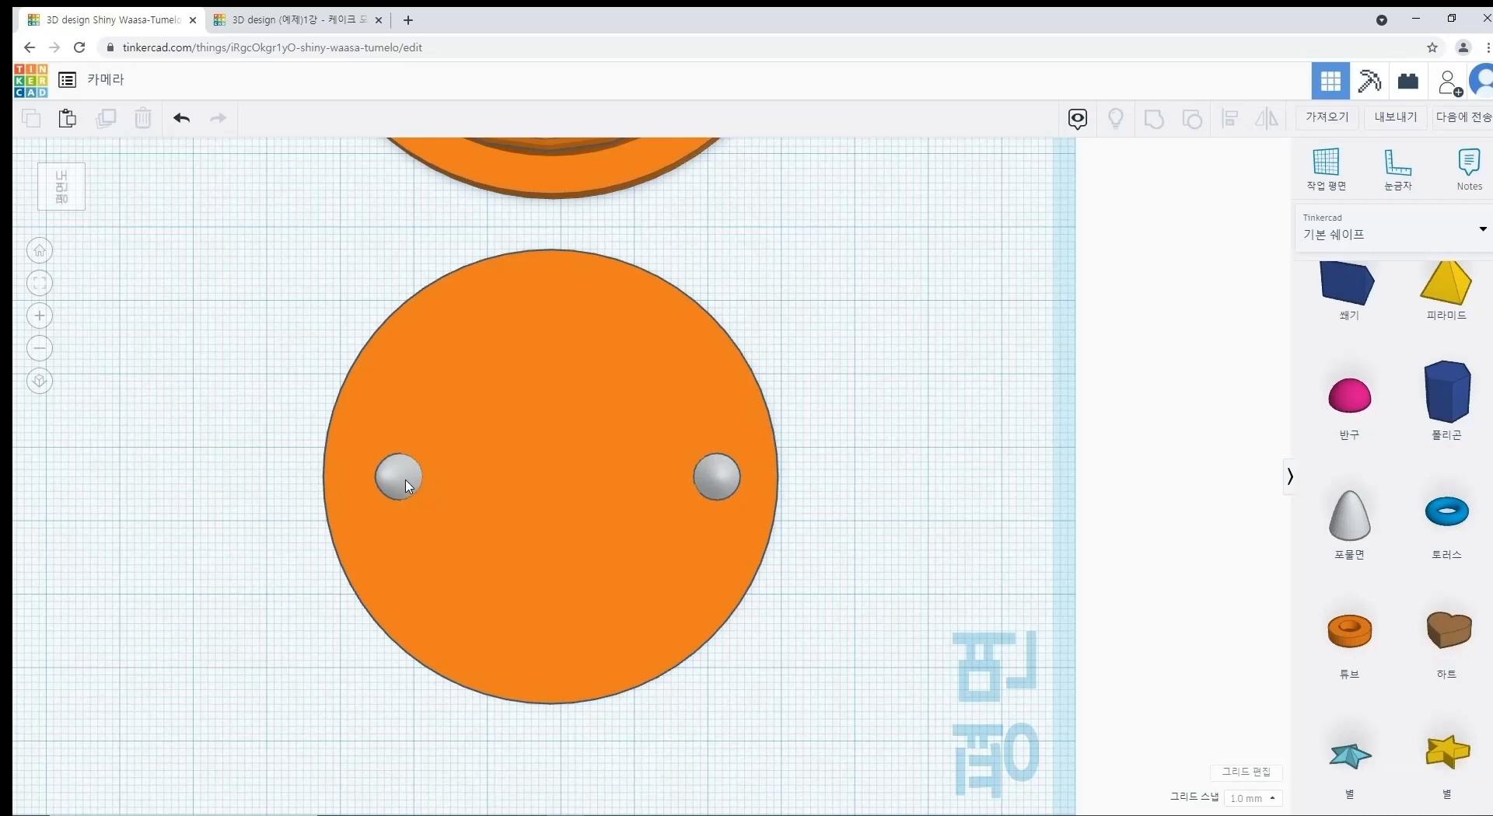
click(714, 477)
shift+click(412, 485)
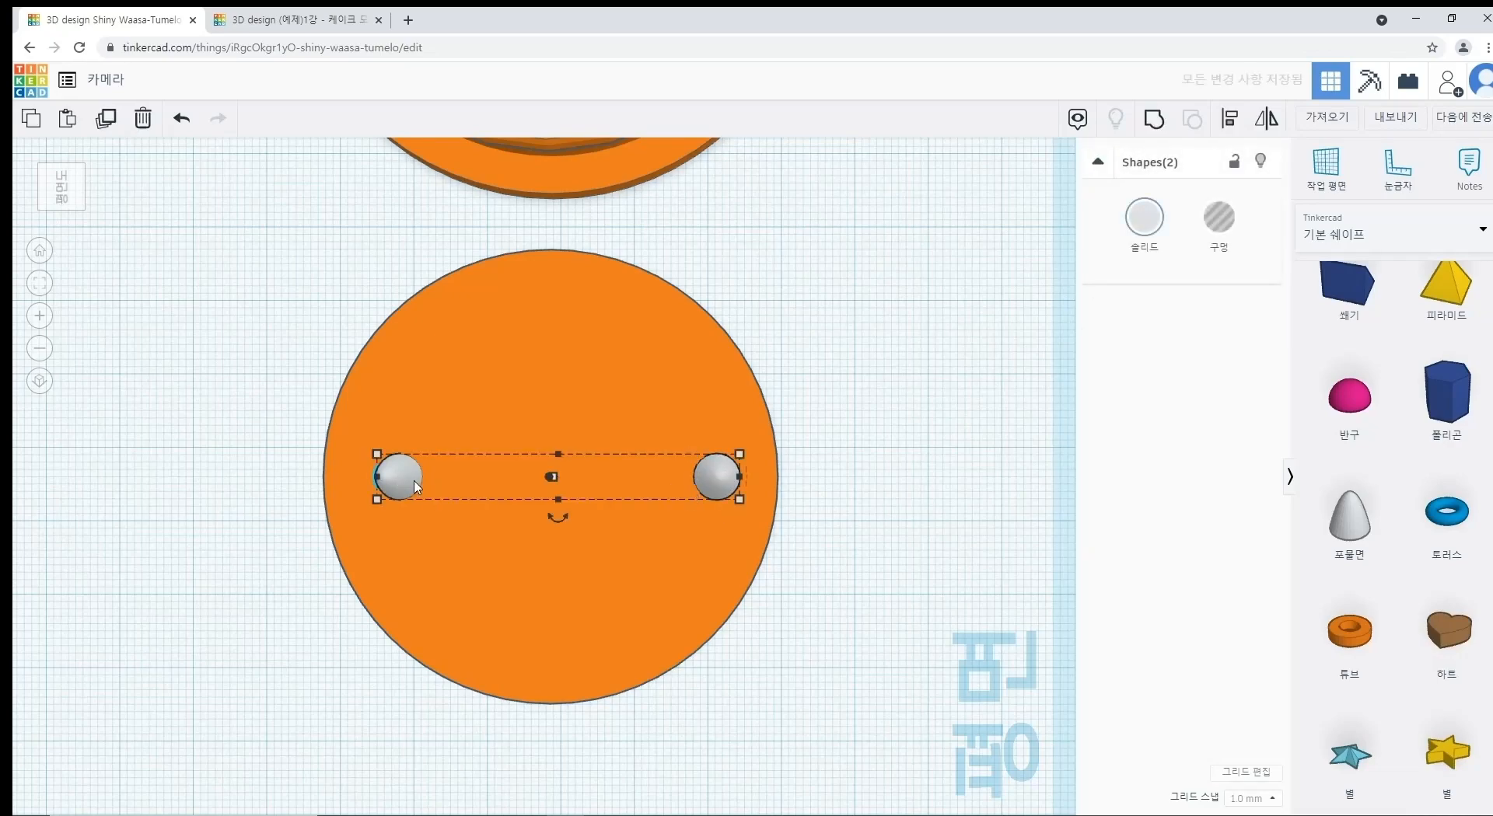
click(1154, 118)
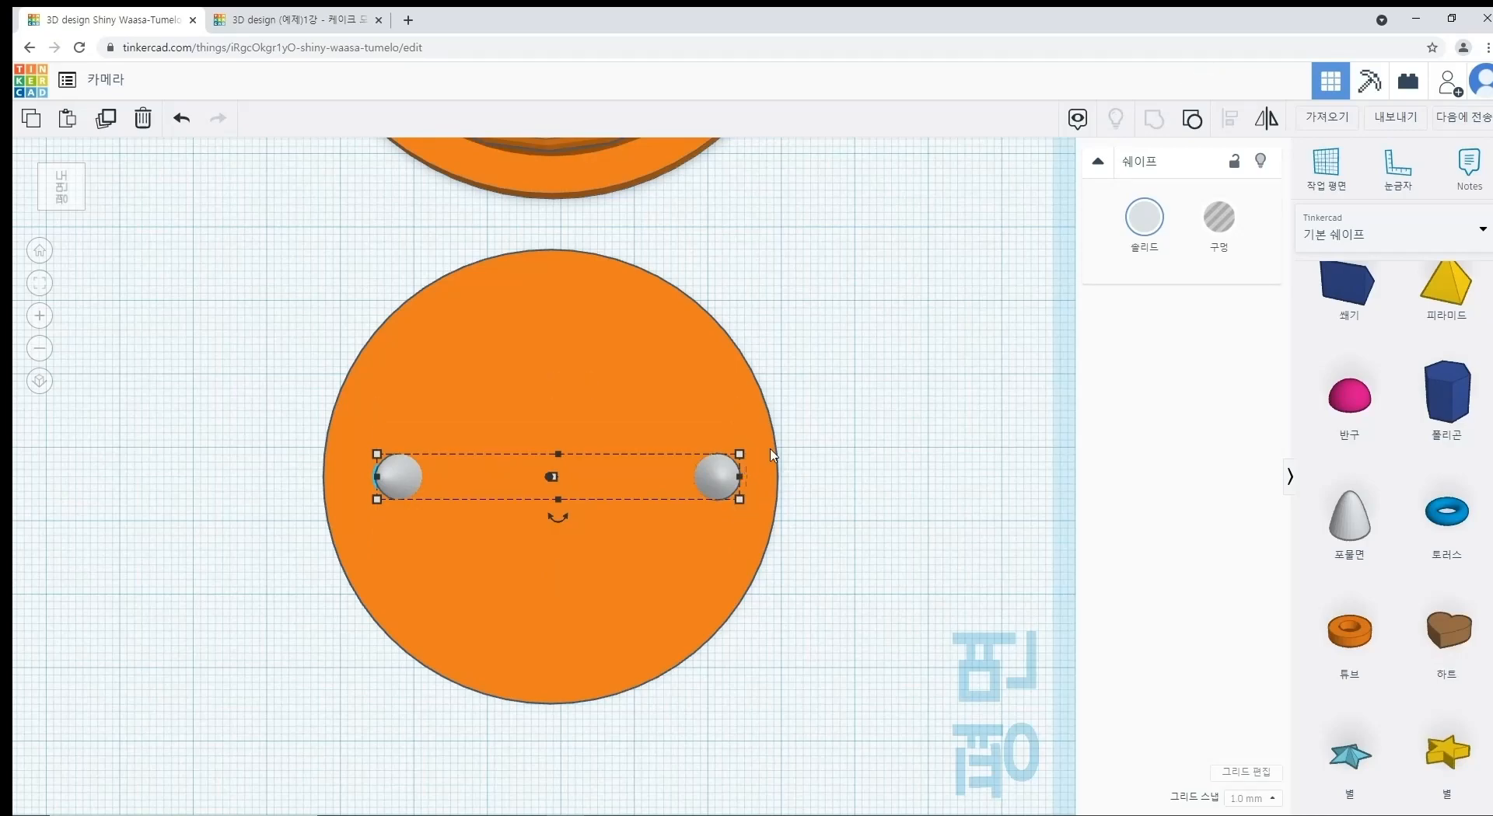
Step: Align the grouped paraboloid pair with the disc on their centres along the direction joining the two paraboloids
scroll(554, 494, up, 1)
scroll(554, 494, up, 5)
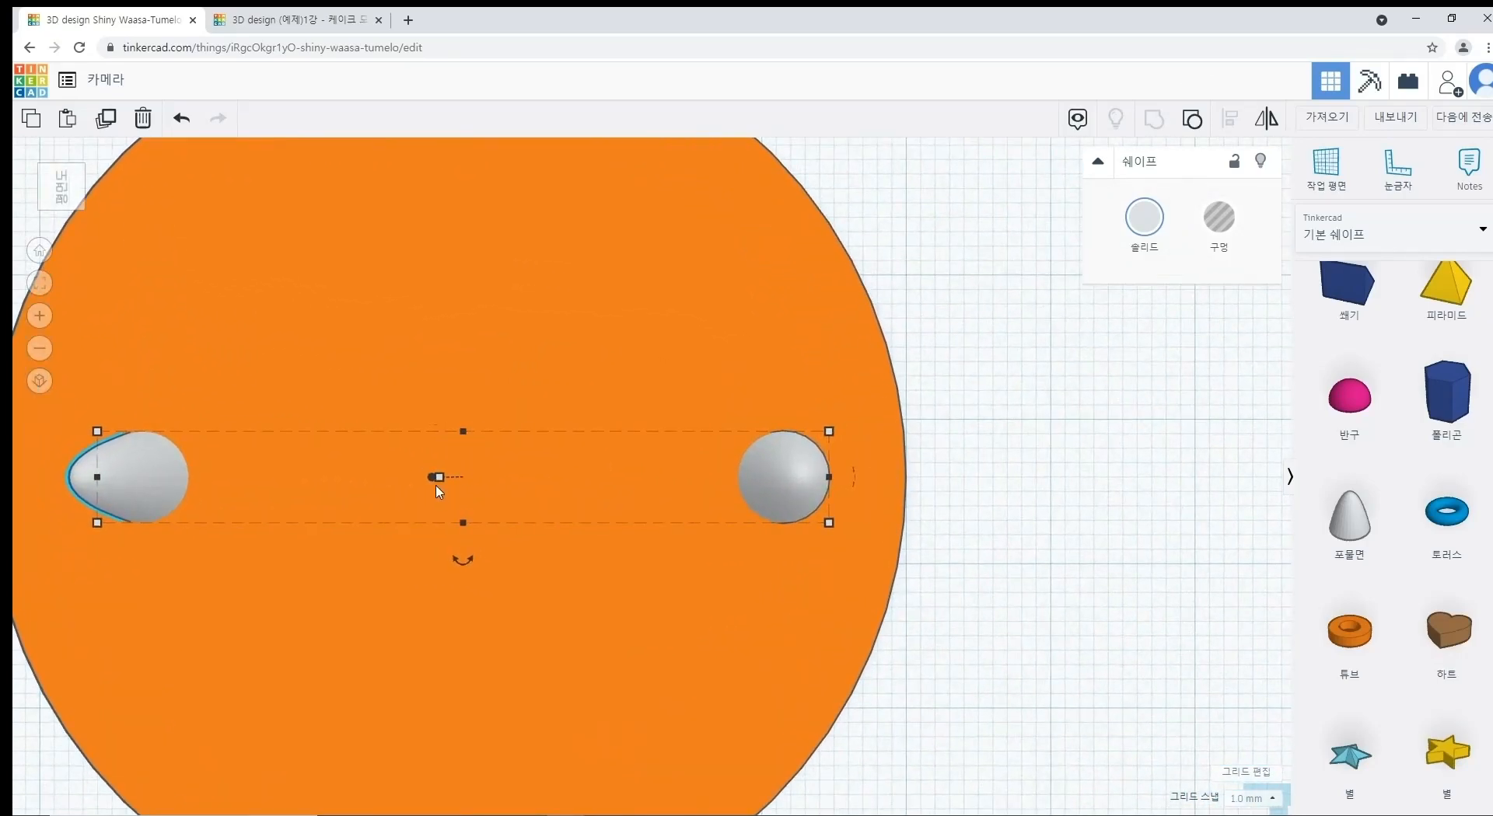
middle_drag(509, 485, 666, 493)
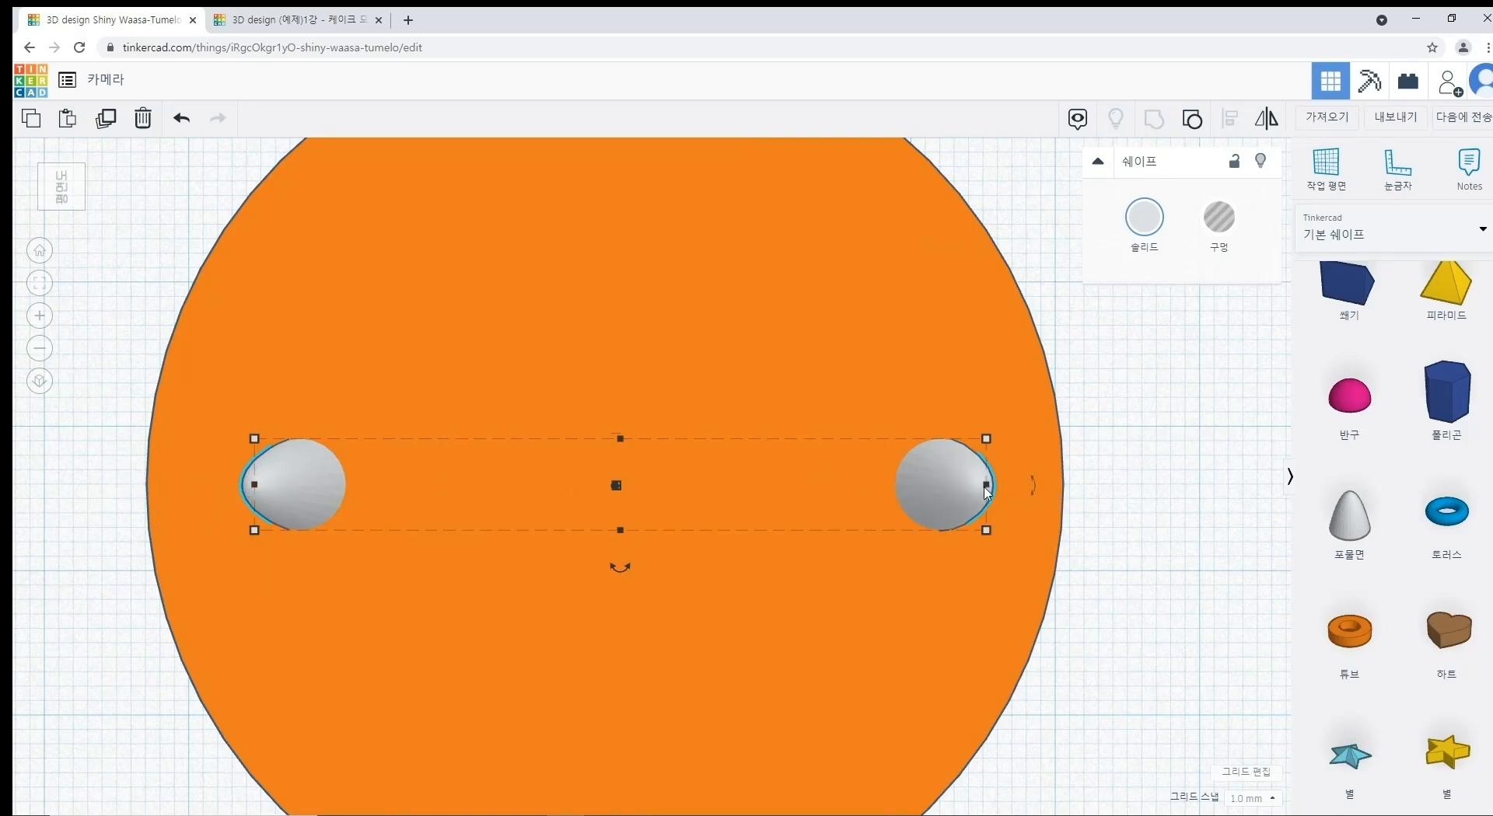
scroll(1016, 520, down, 3)
shift+click(644, 590)
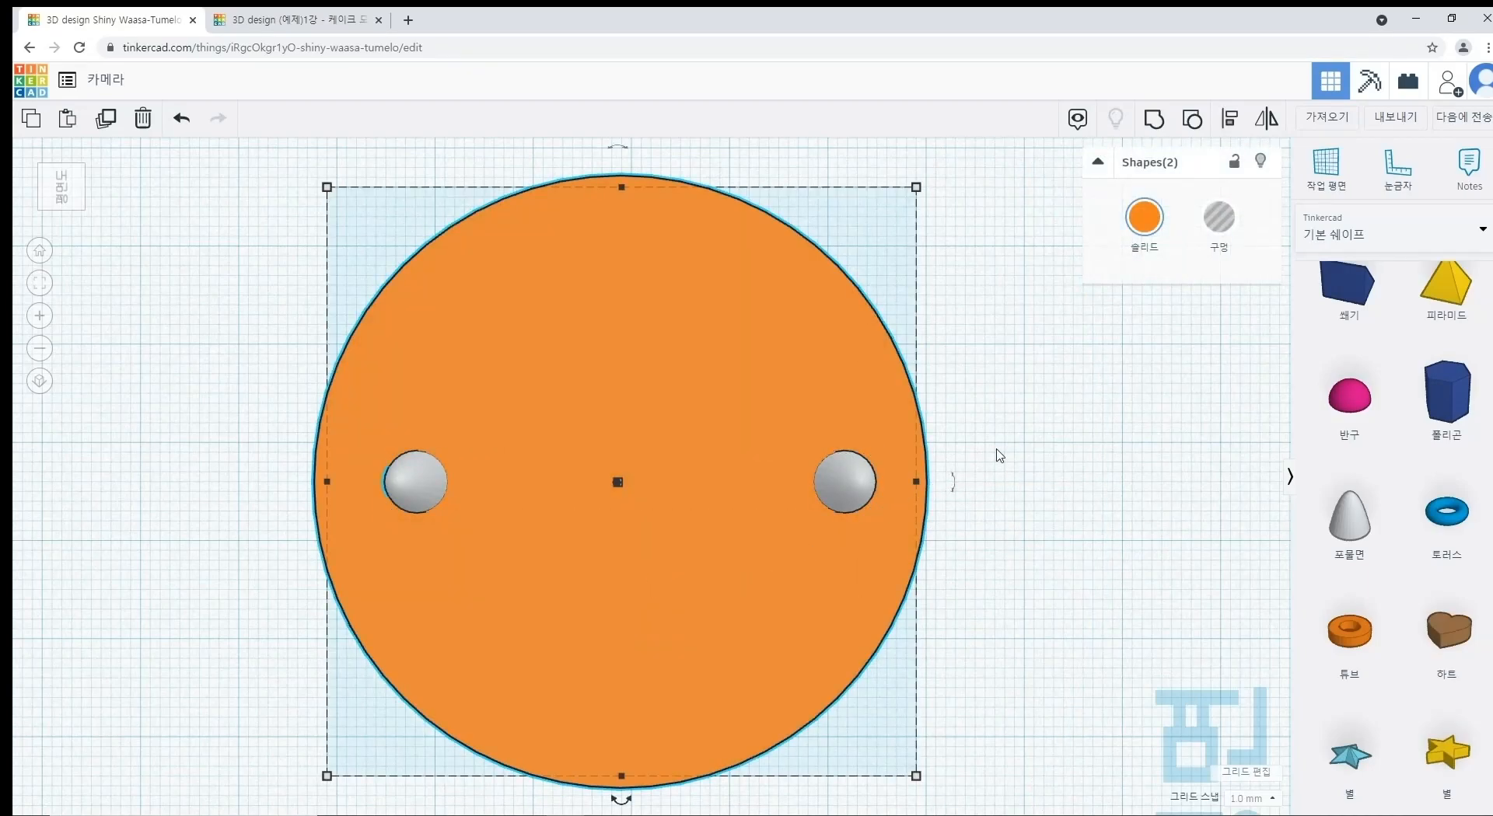
click(1233, 120)
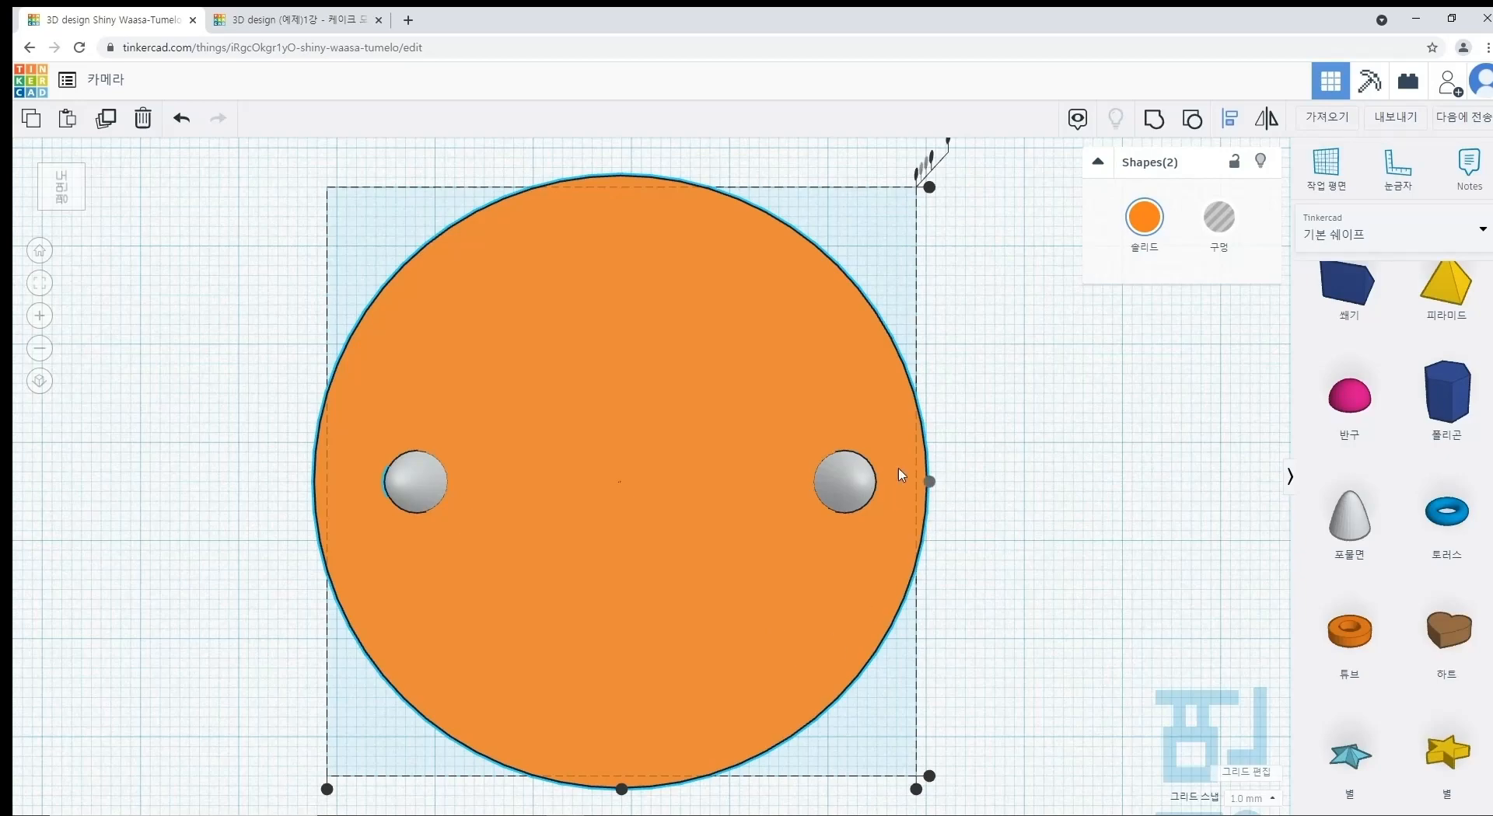
click(622, 790)
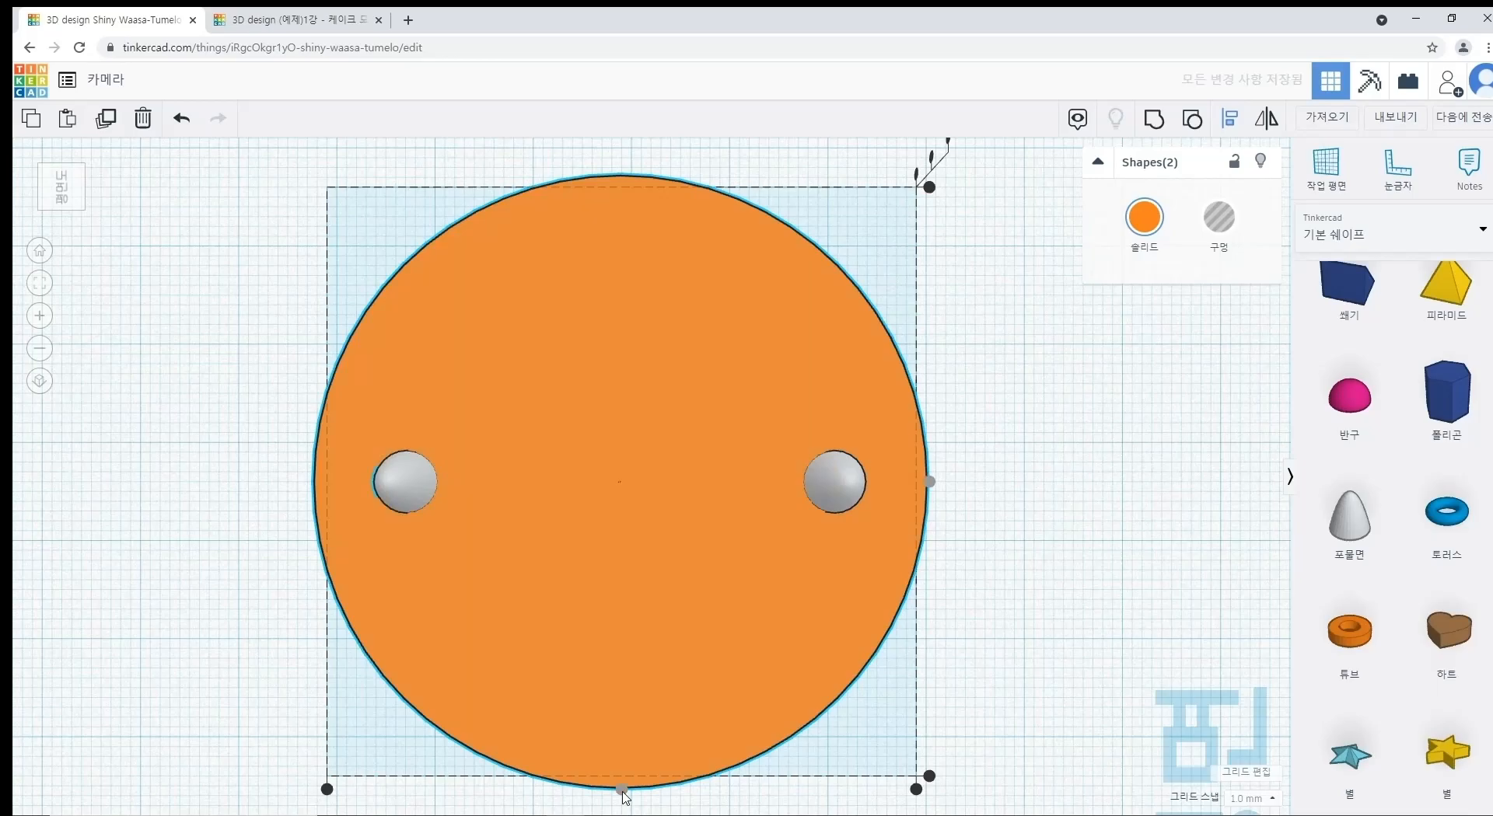
click(1014, 685)
Step: Check the decorations on the finished example, and scale the grouped paraboloid pair proportionally to 56 × 7 mm
scroll(987, 683, down, 3)
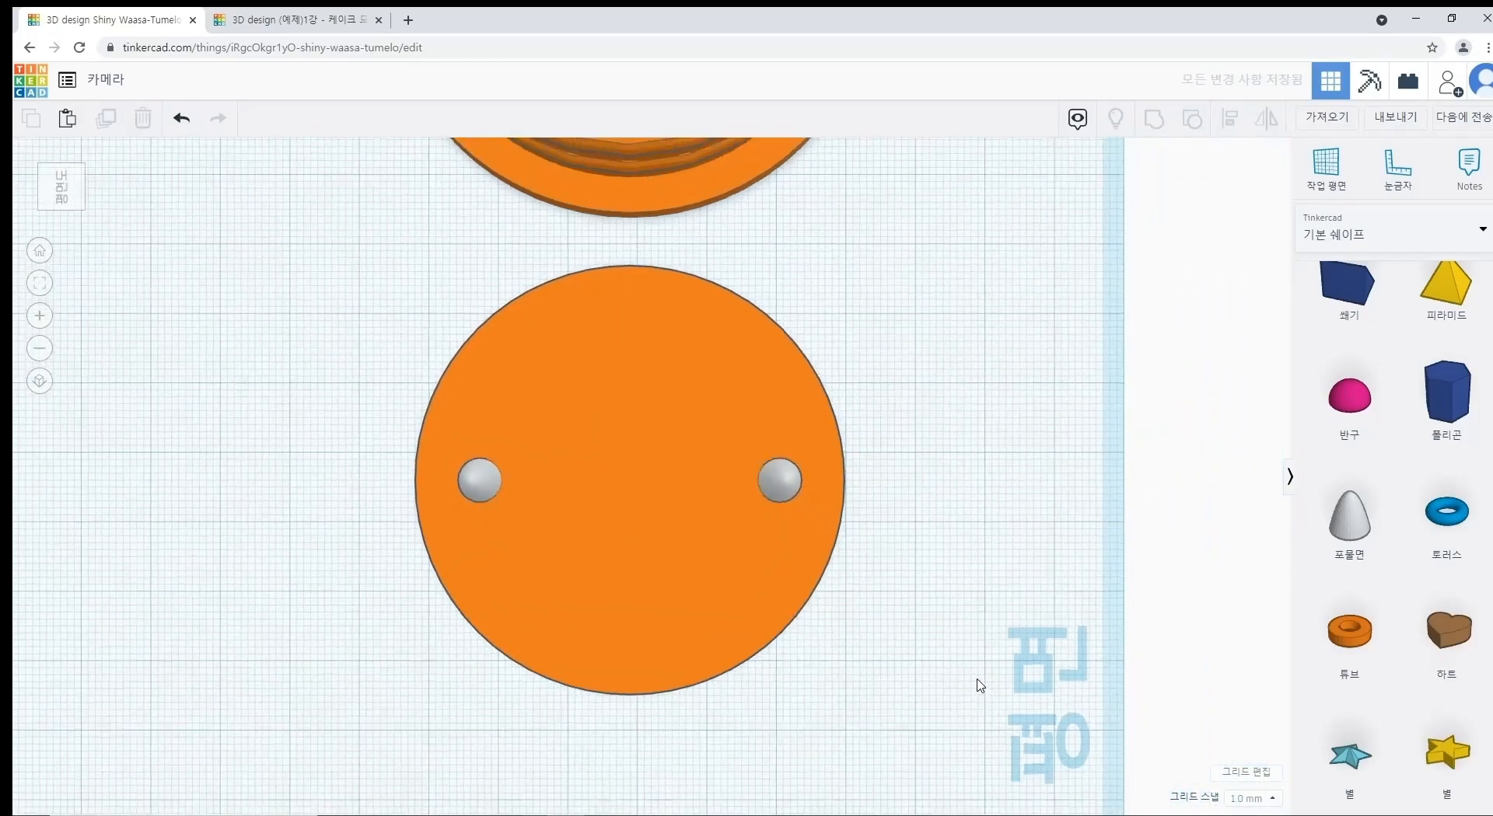
right_drag(854, 660, 865, 558)
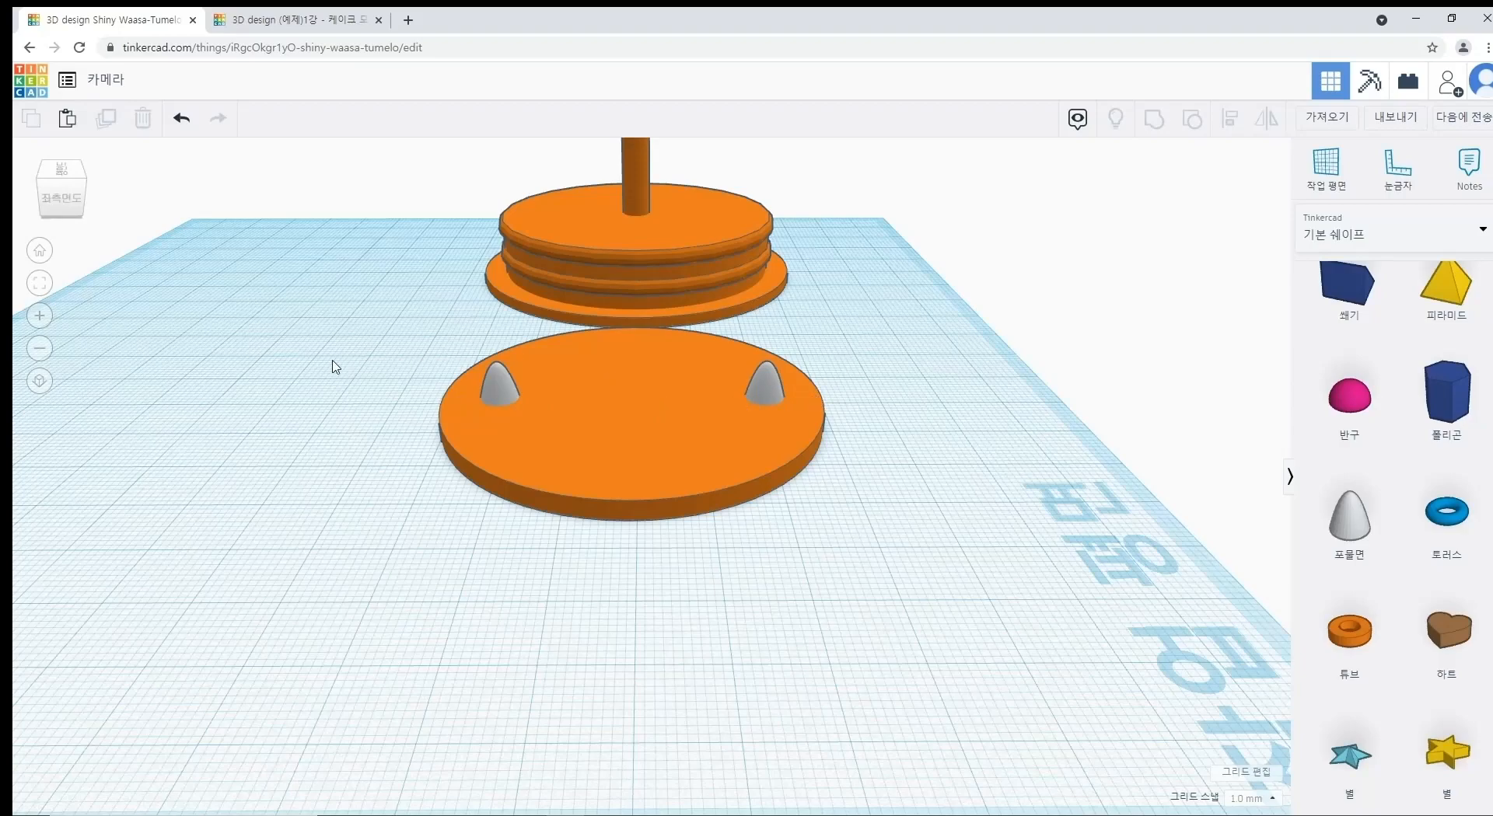
click(289, 22)
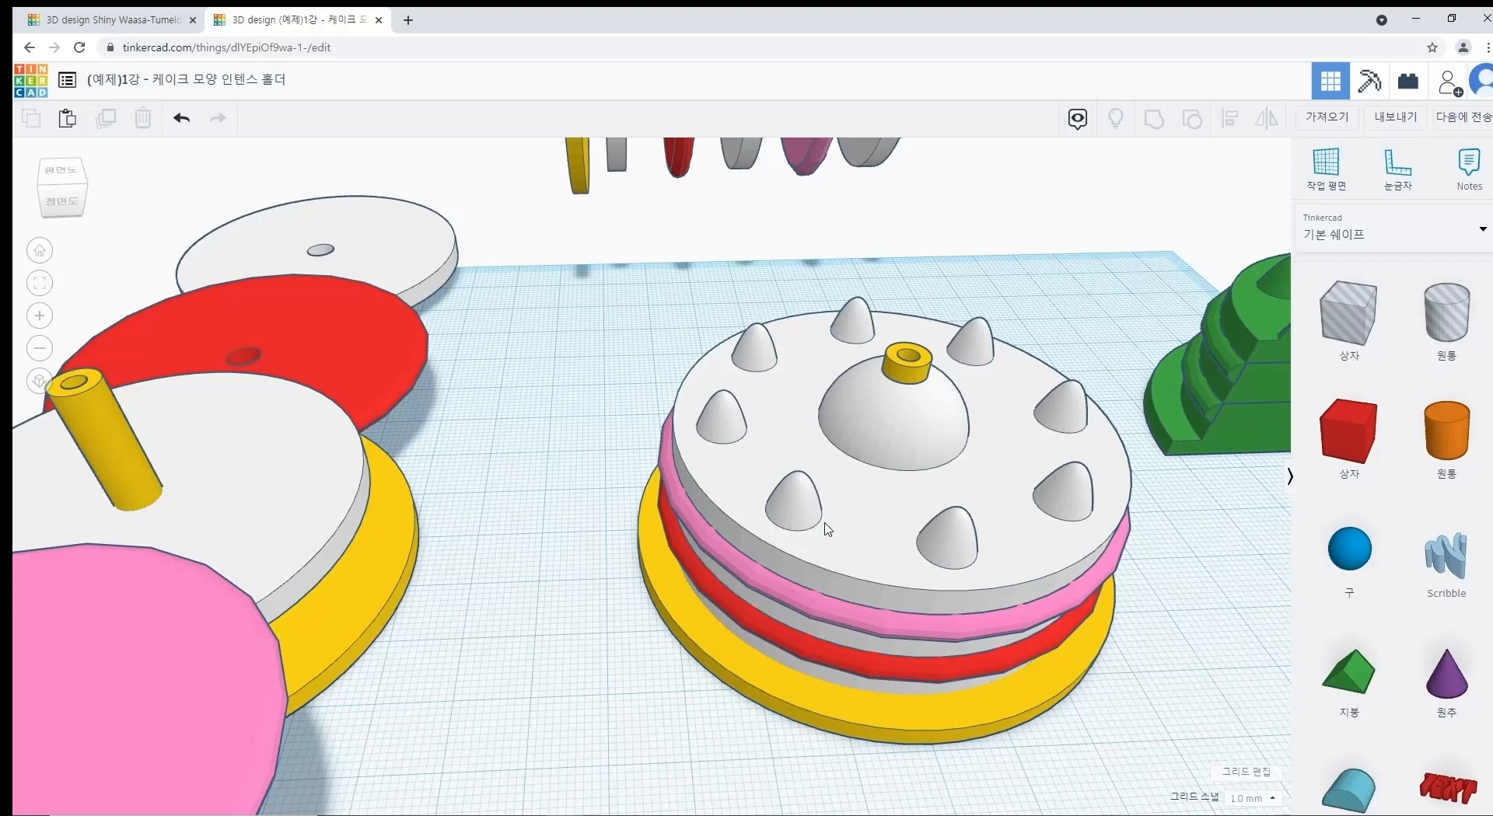
click(175, 22)
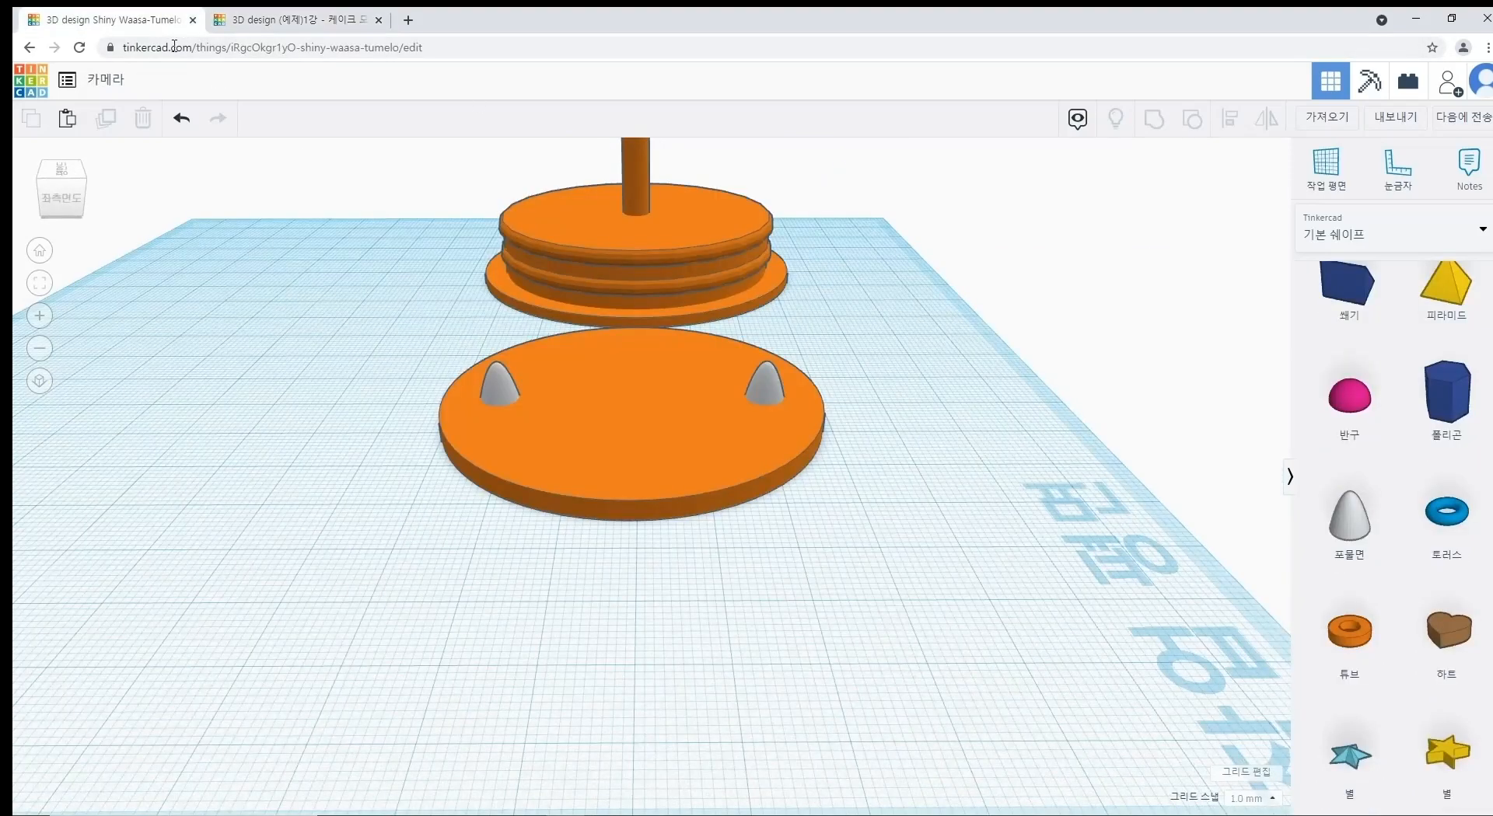
click(784, 400)
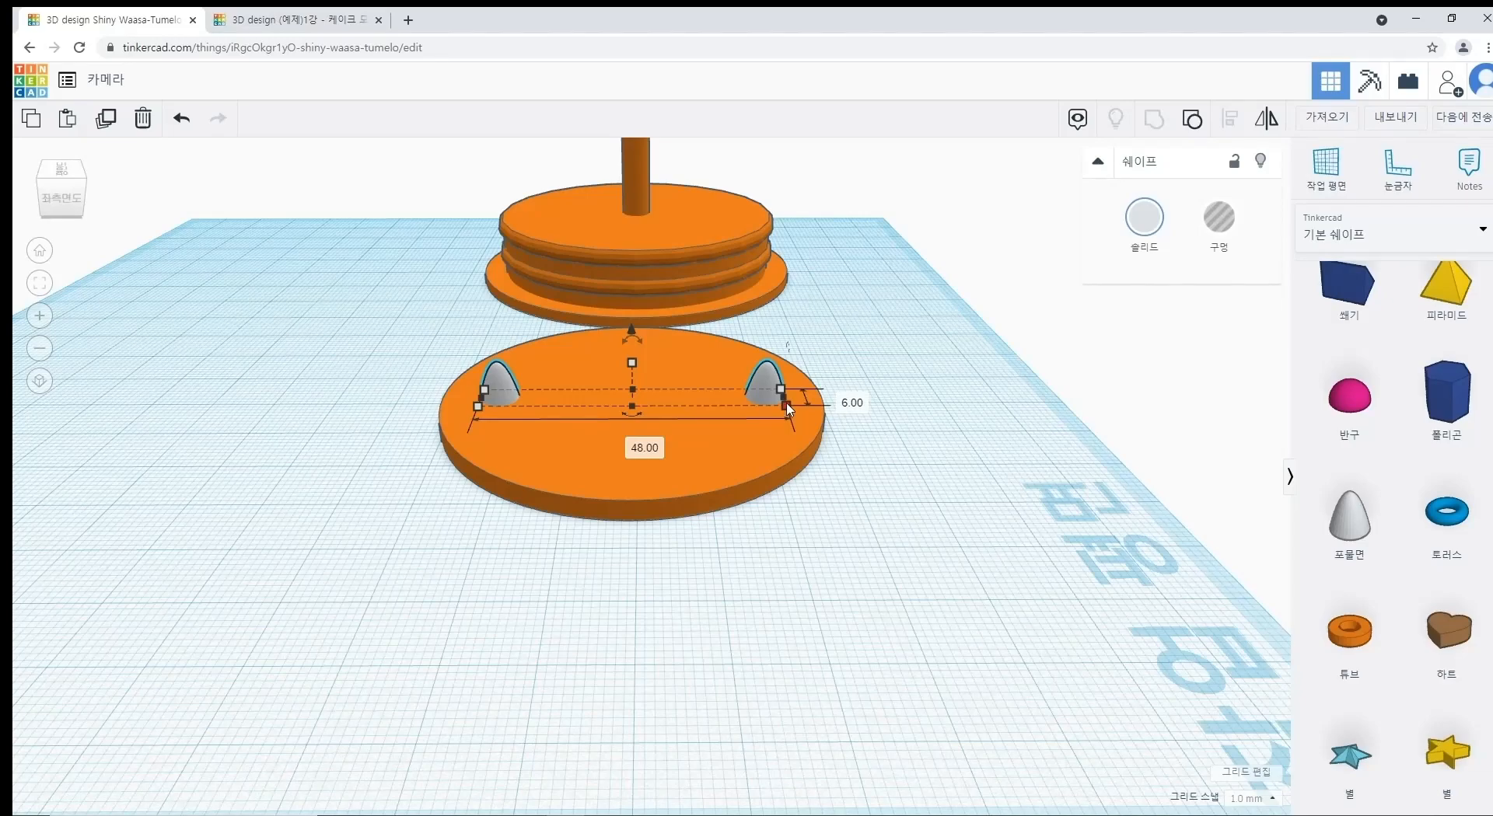
mouse_move(786, 409)
alt+shift+mouse_down()
mouse_move(892, 412)
mouse_move(789, 412)
alt+shift+mouse_up()
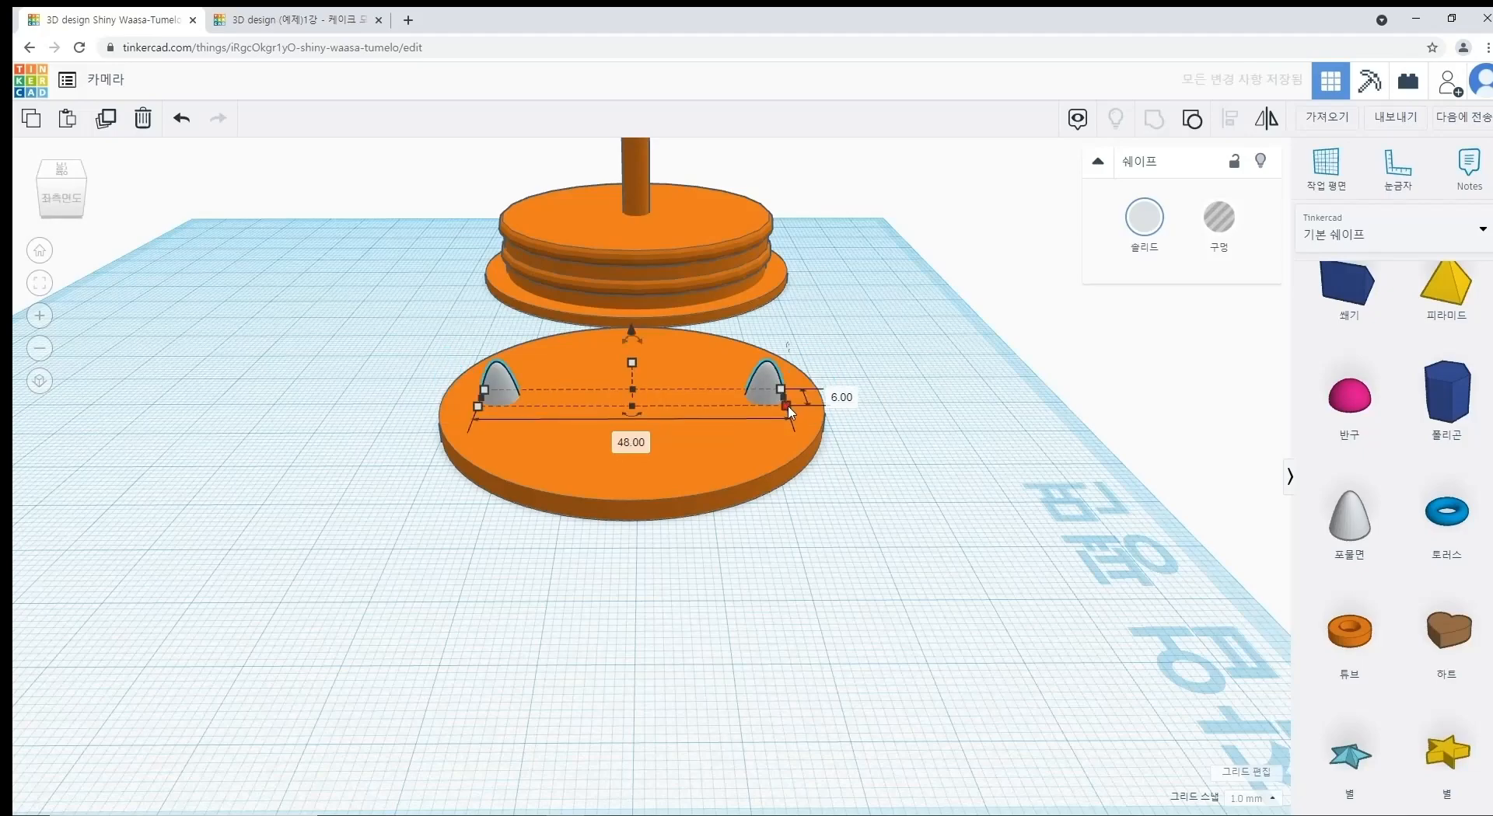
alt+shift+drag(791, 412, 793, 416)
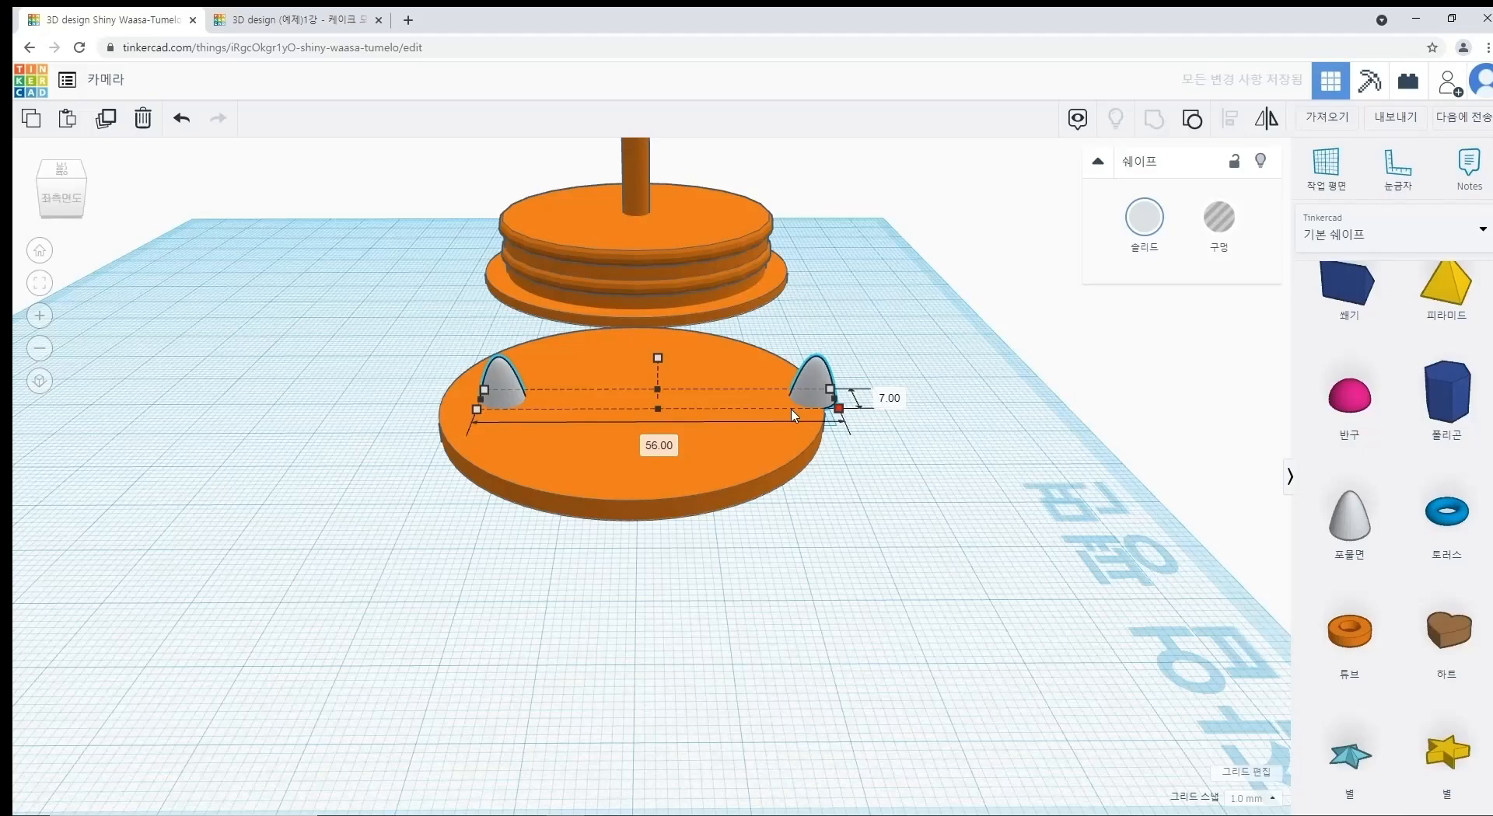
Step: Try to align the enlarged paraboloid pair with the disc on their centres
shift+click(766, 482)
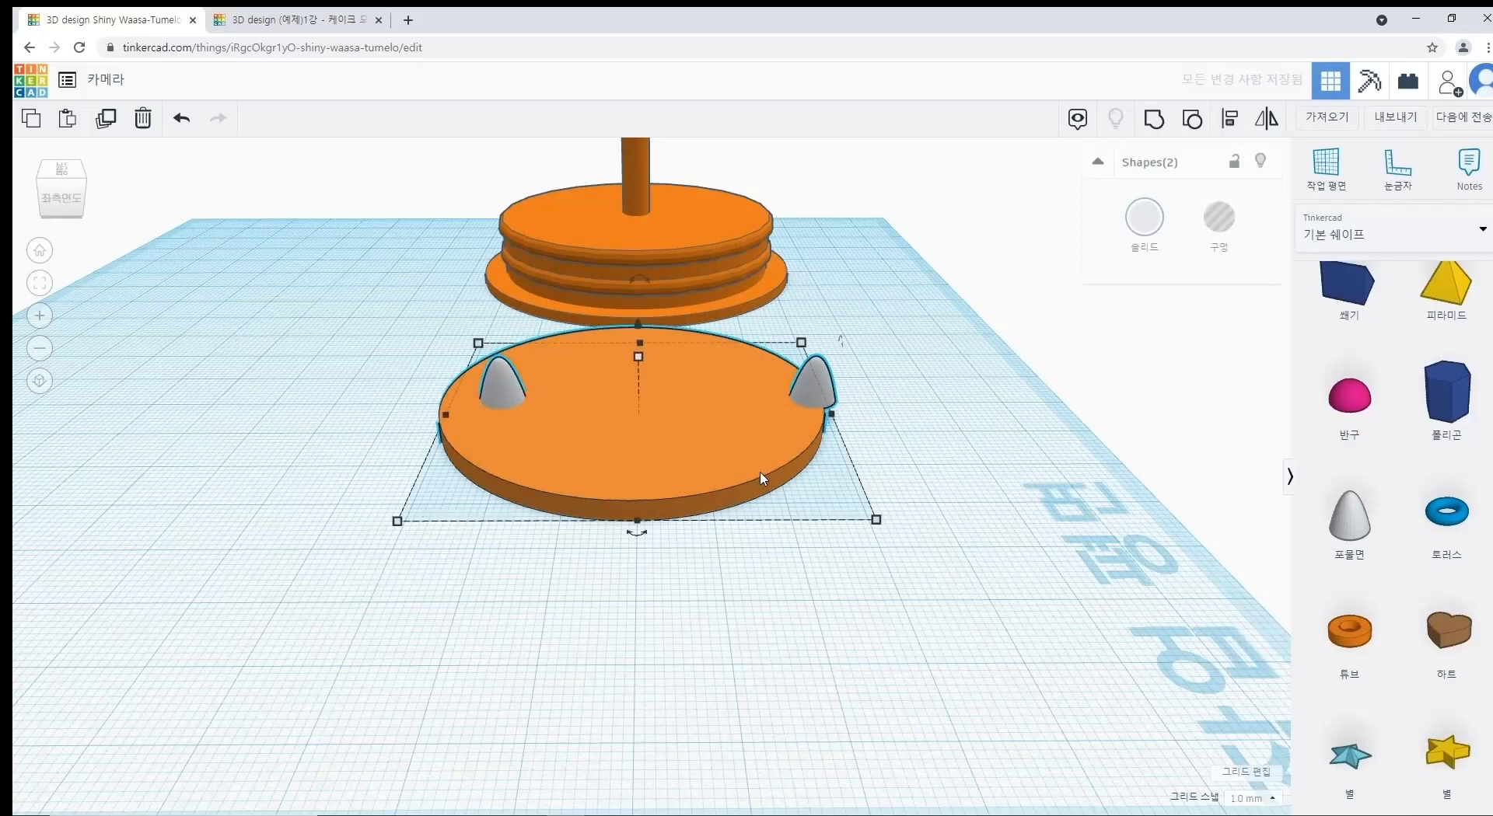
click(1229, 121)
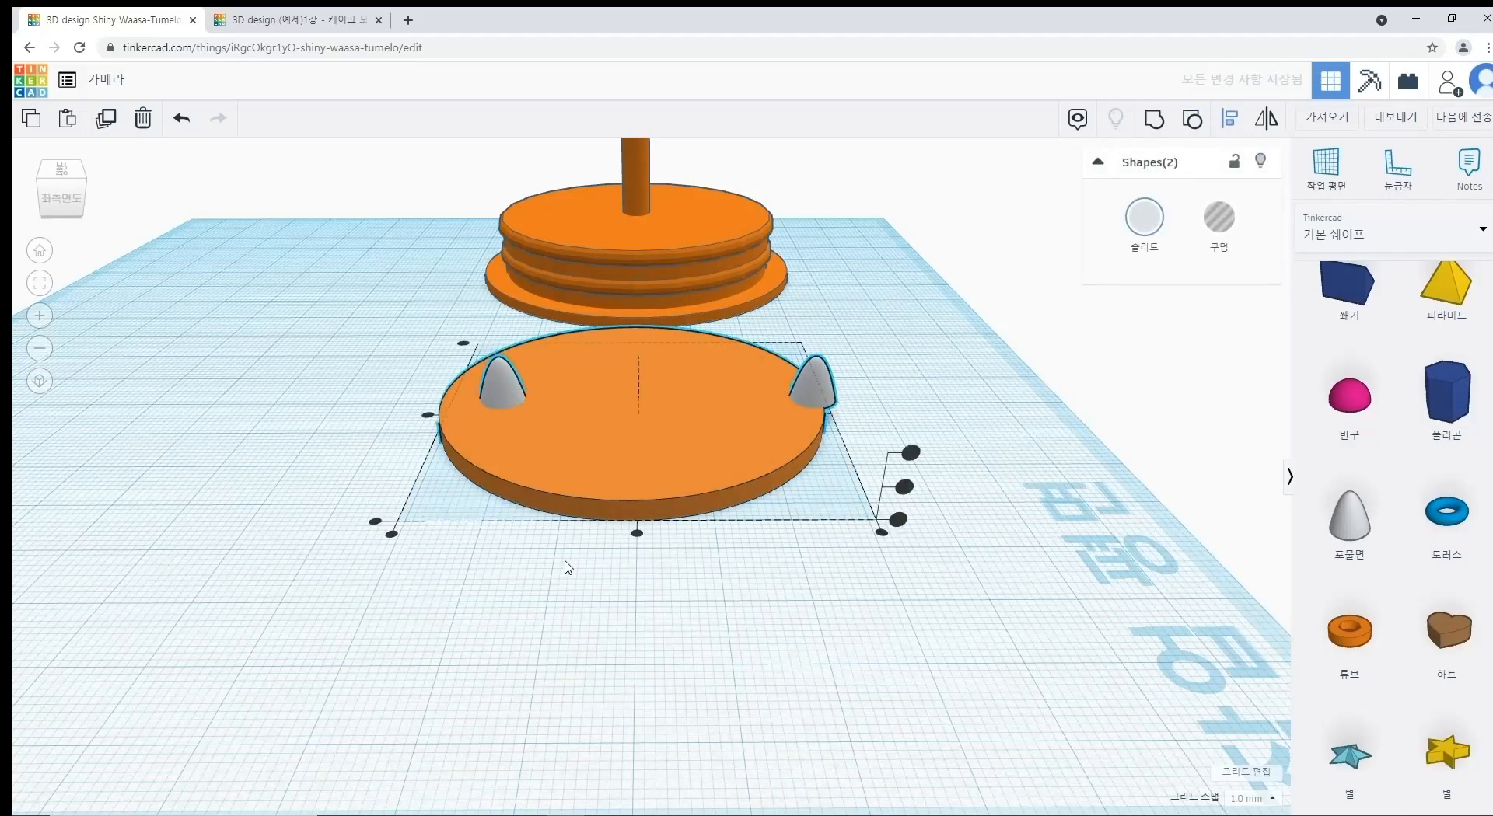
click(636, 533)
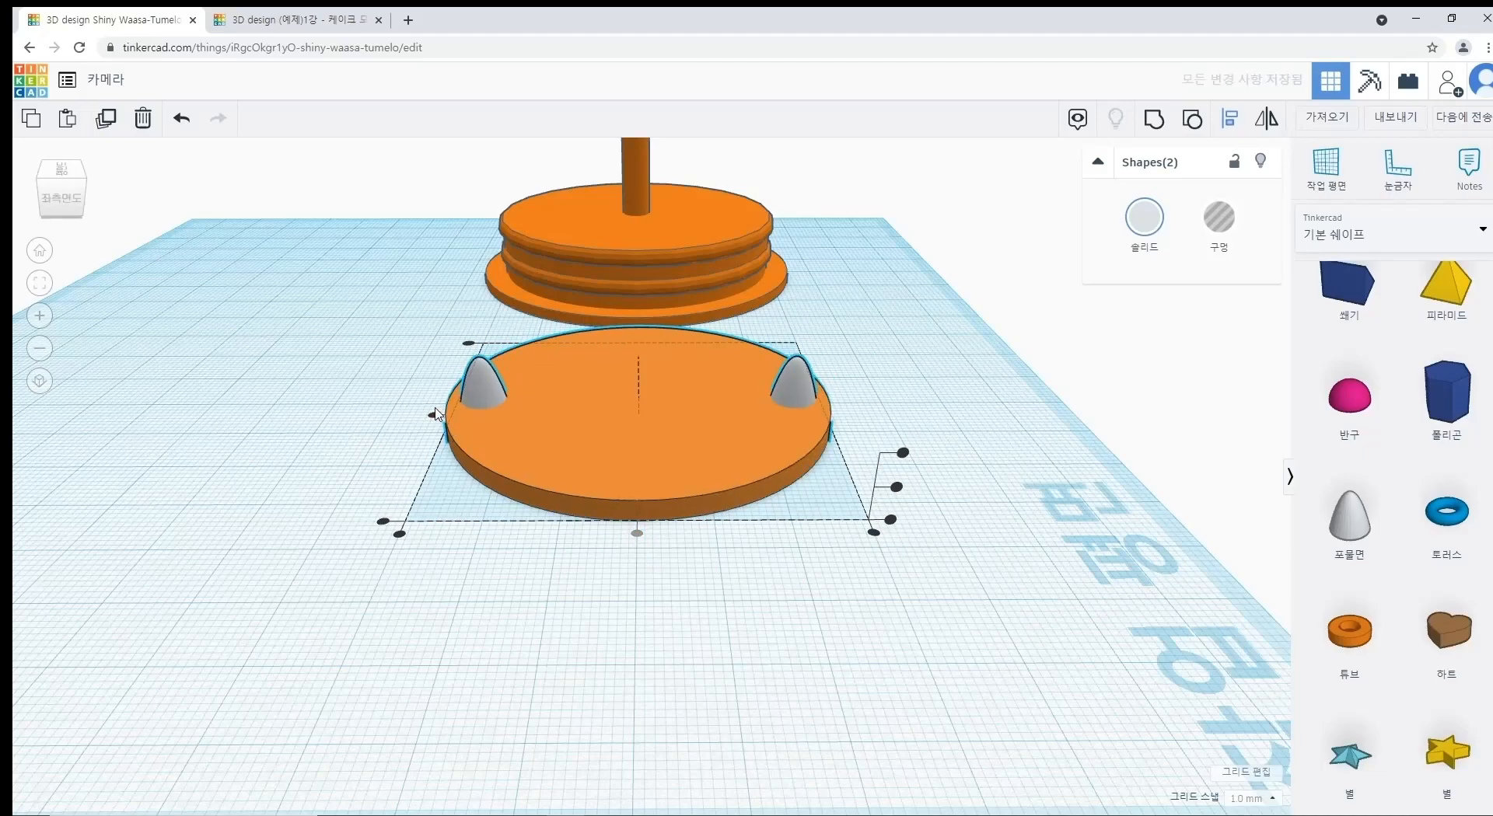
click(894, 494)
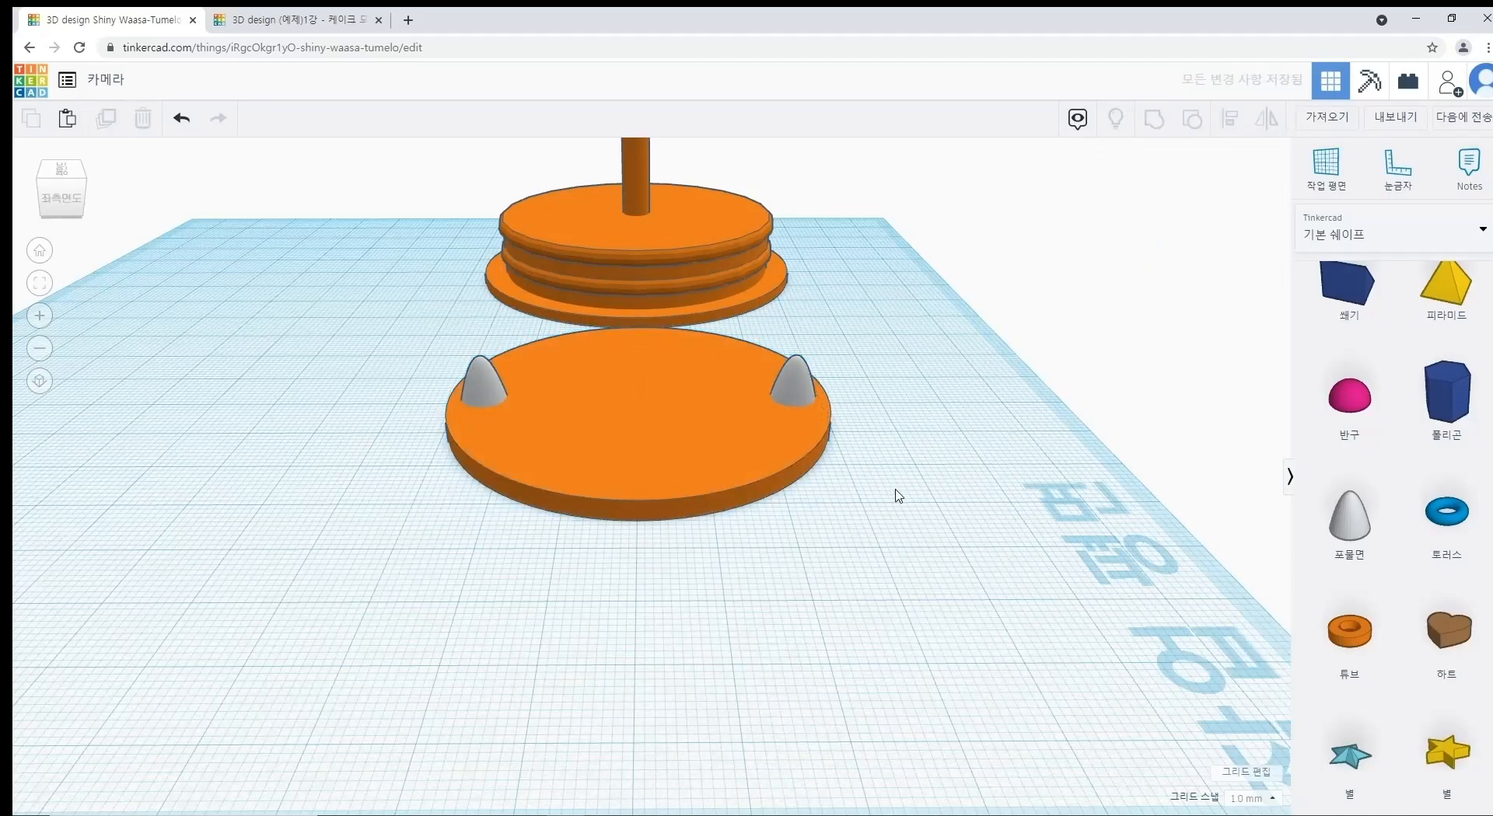
Step: Undo the alignment and the proportional enlargement of the paraboloid pair
key(ctrl+z)
key(ctrl+z)
key(ctrl+y)
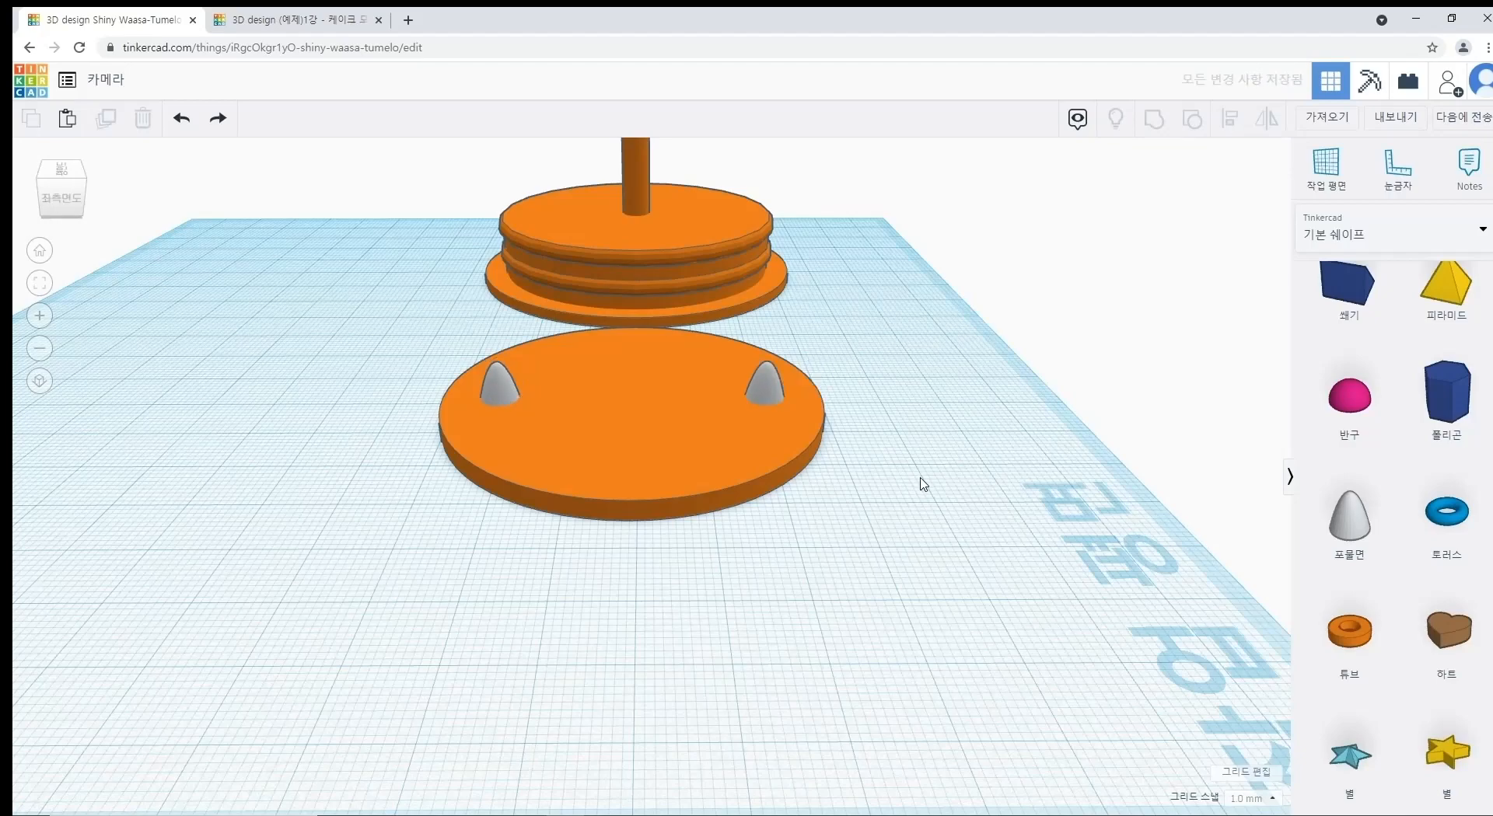
Step: Ungroup the paraboloid pair and move one paraboloid 3 mm outward towards the disc's edge
click(761, 393)
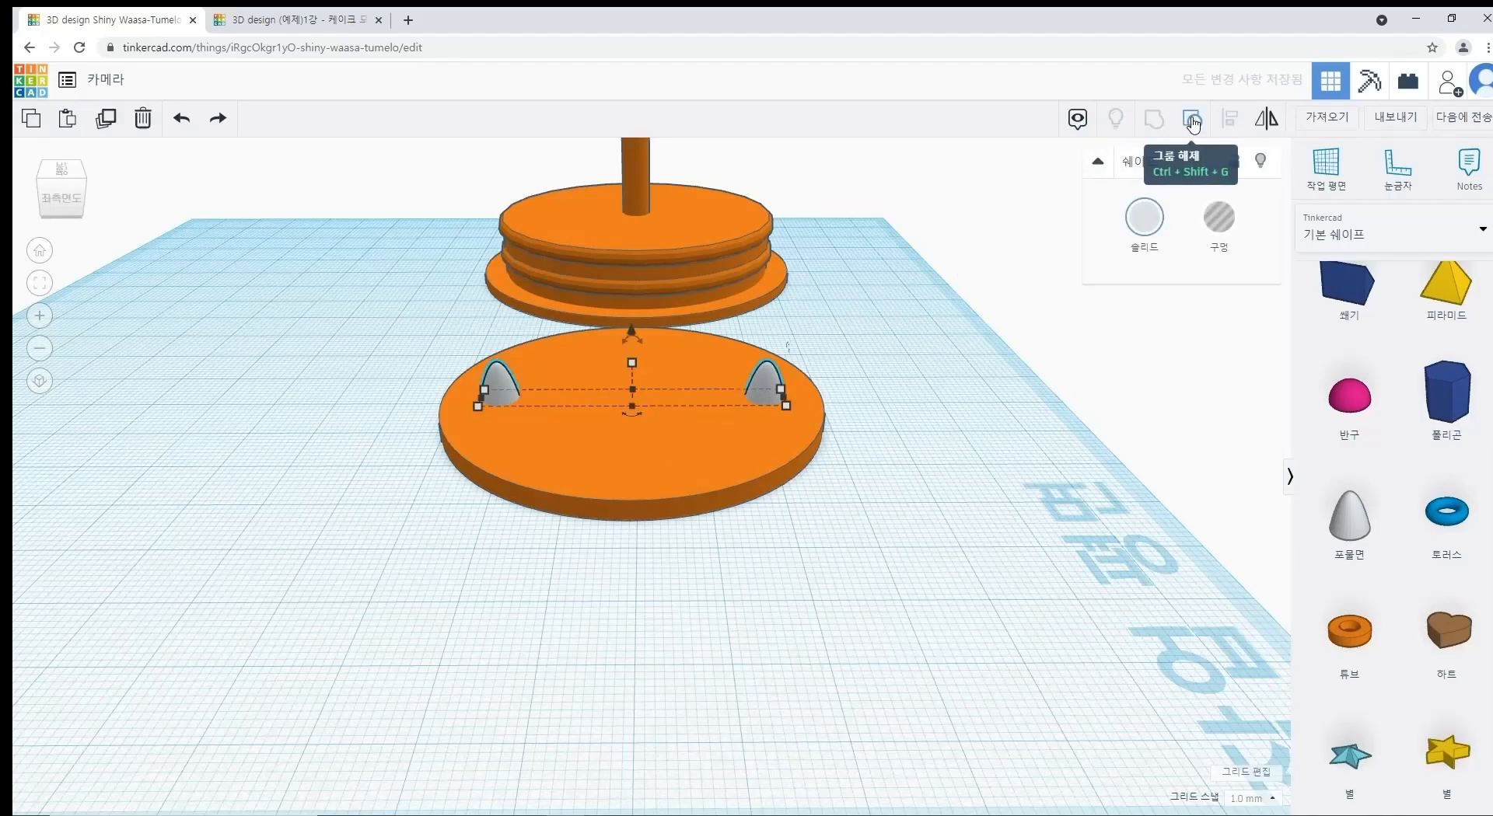
click(1193, 123)
click(1026, 306)
click(766, 390)
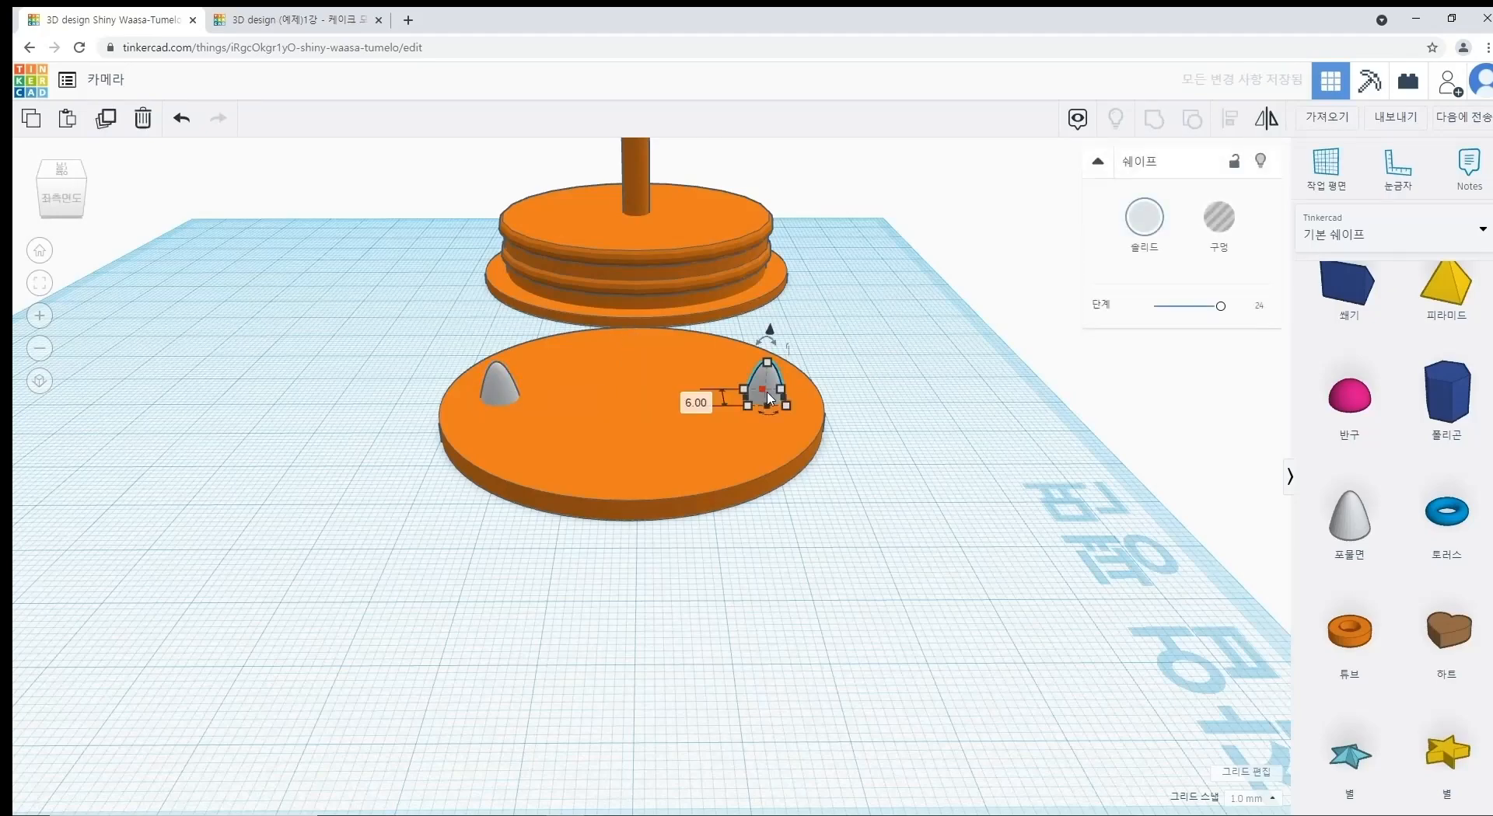
drag(765, 389, 786, 387)
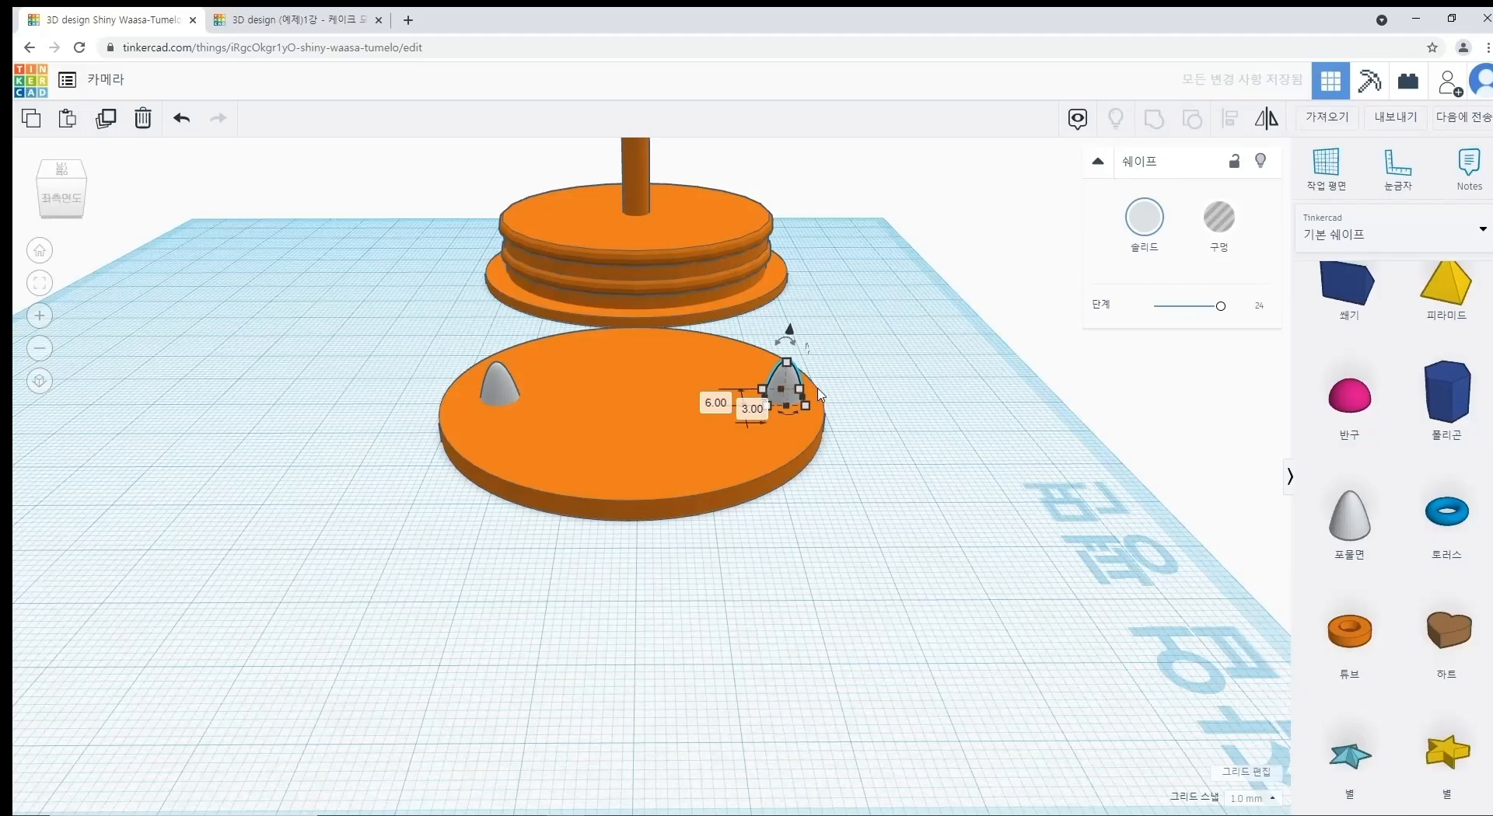
click(876, 367)
Step: Group the two widened opposite paraboloids into one shape again
click(786, 386)
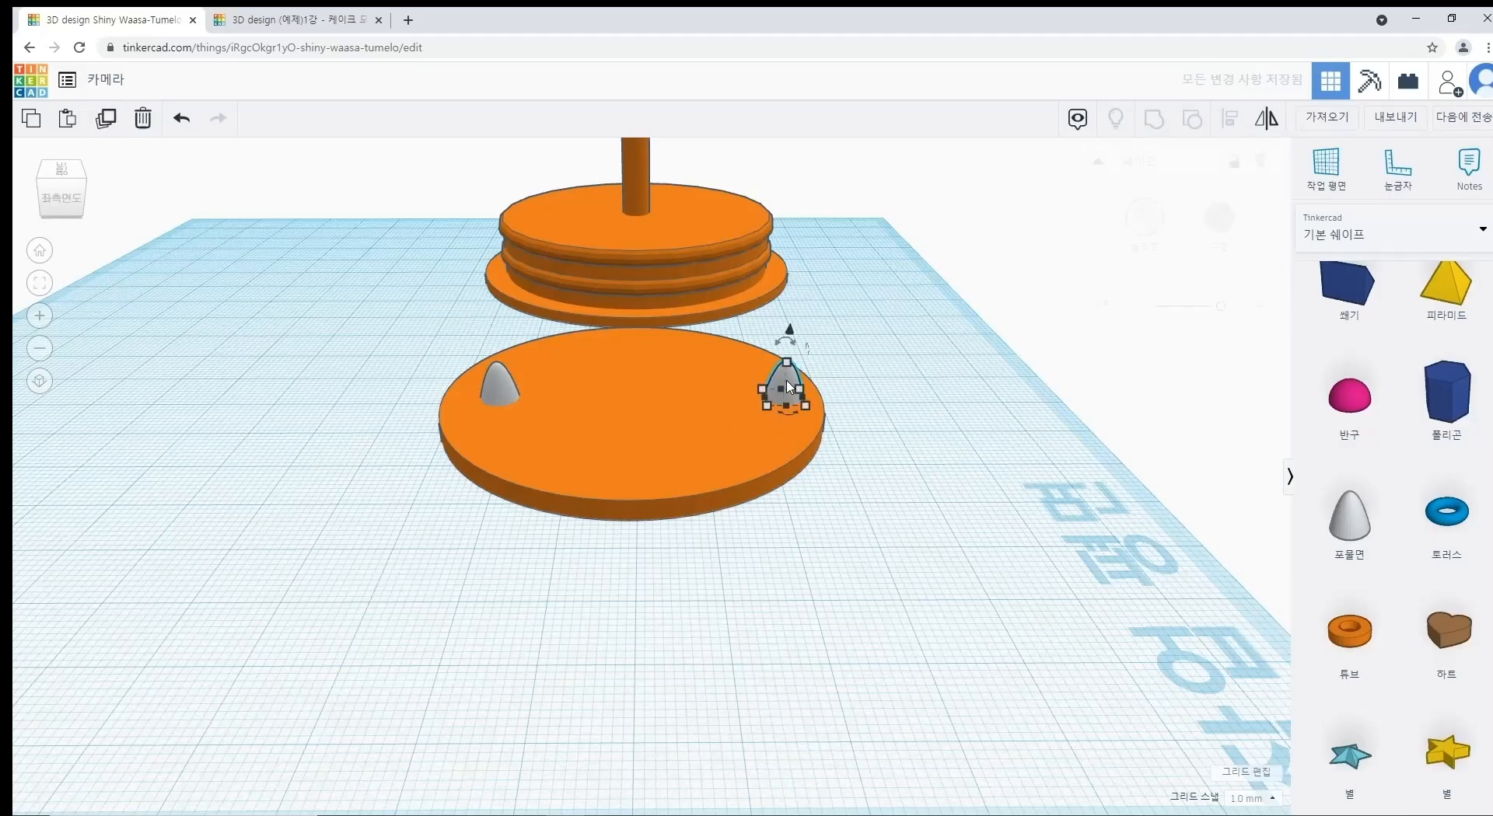
shift+click(501, 384)
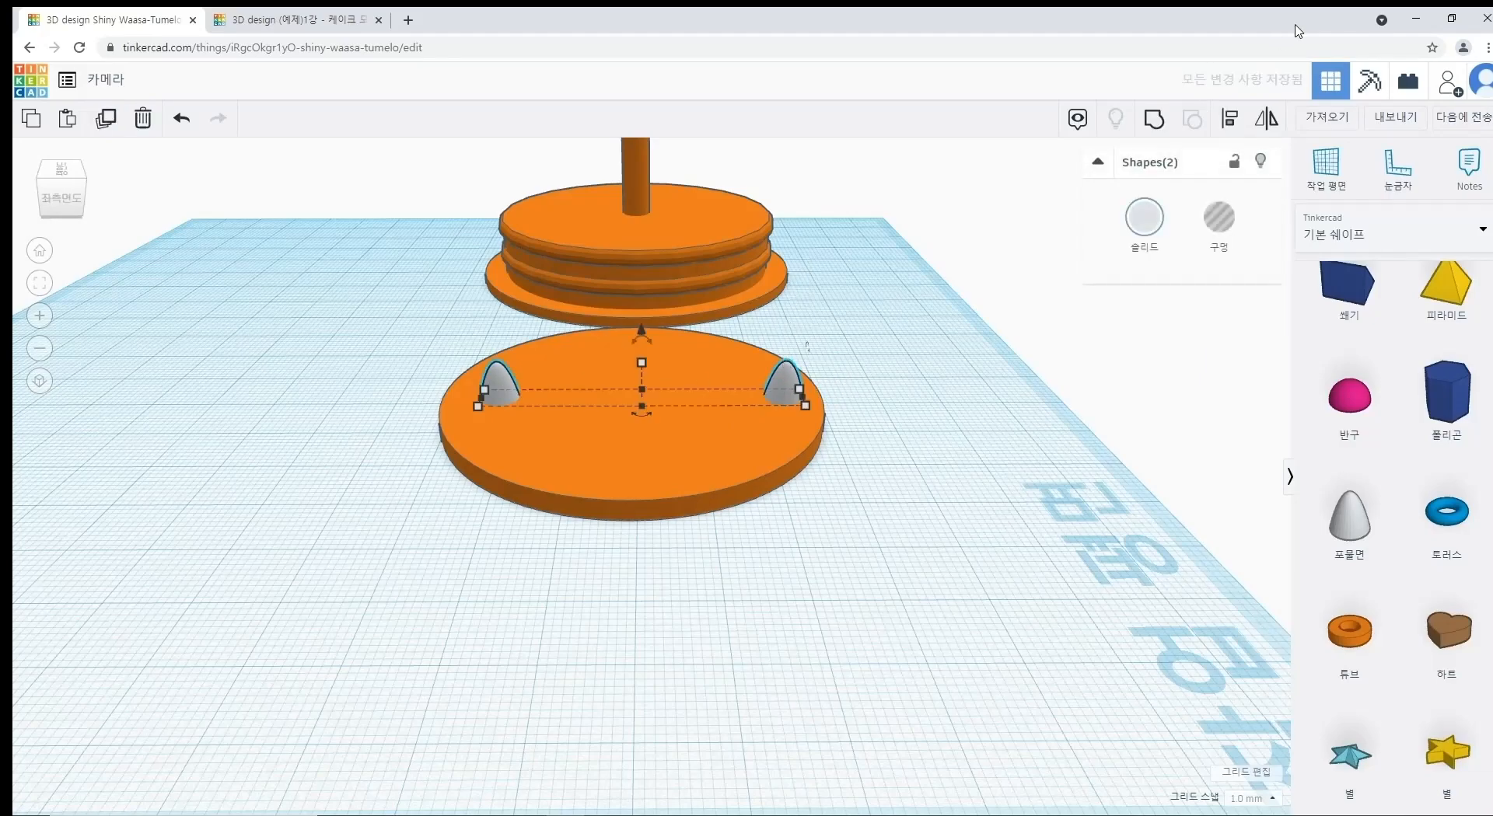
click(1153, 121)
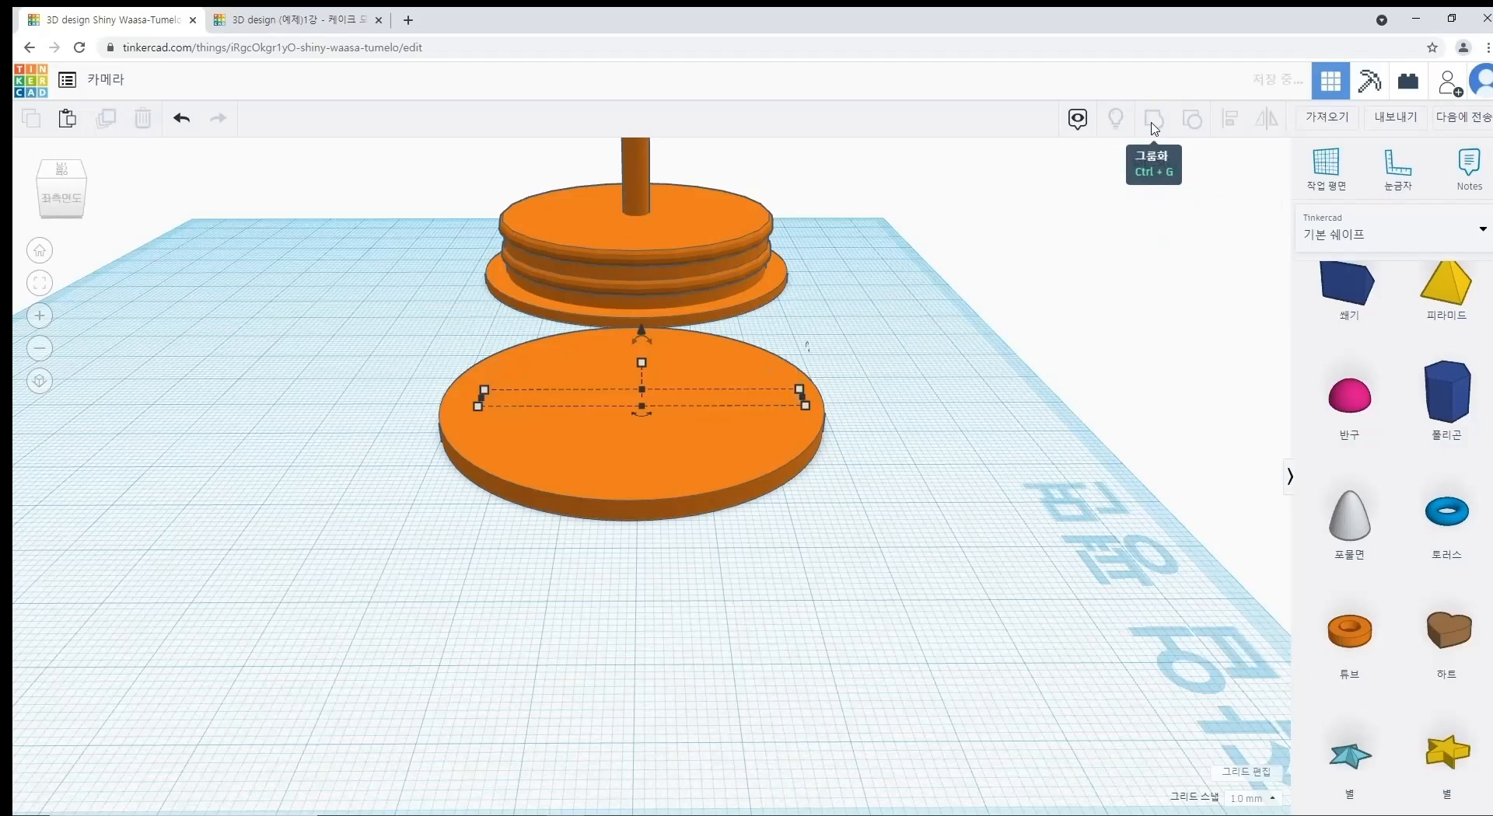
Step: Align the regrouped paraboloid pair with the disc on their centres along the direction joining the paraboloids
shift+click(737, 477)
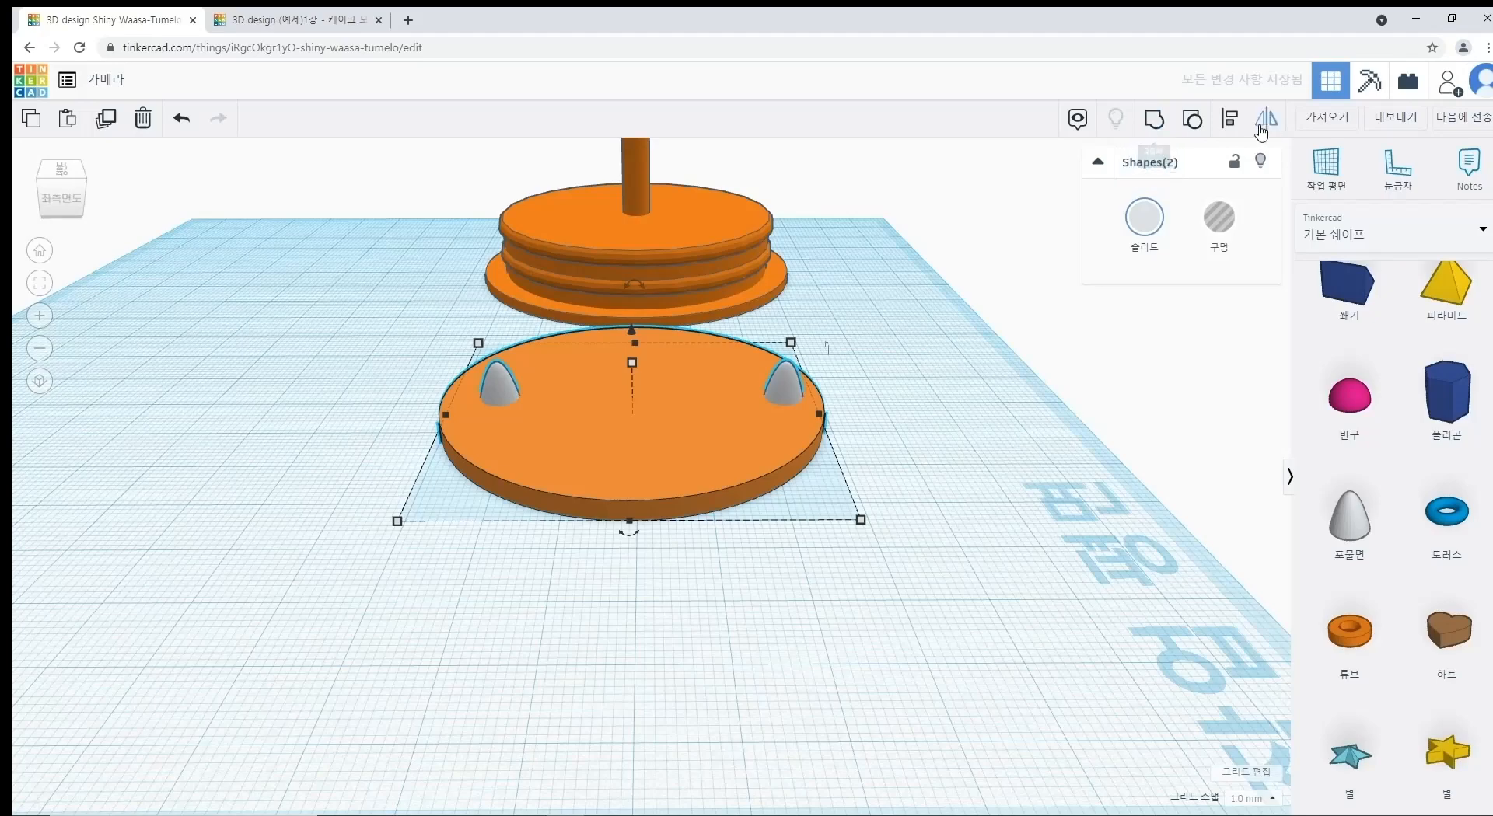
click(1230, 118)
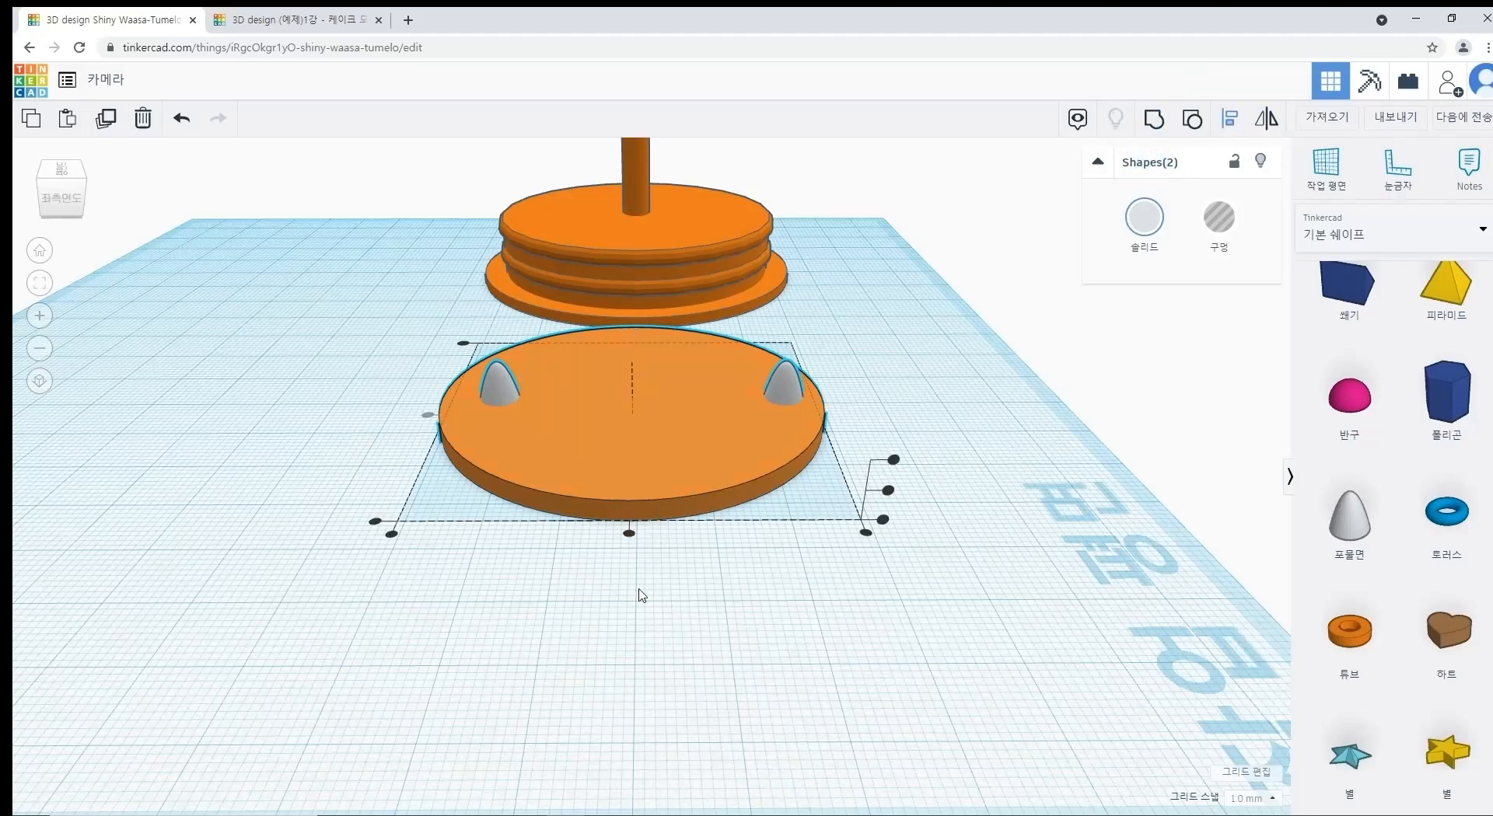
click(630, 533)
click(919, 575)
Step: From the top view, duplicate the paraboloid pair and rotate the copy 90° about the disc's centre
right_drag(919, 575, 797, 555)
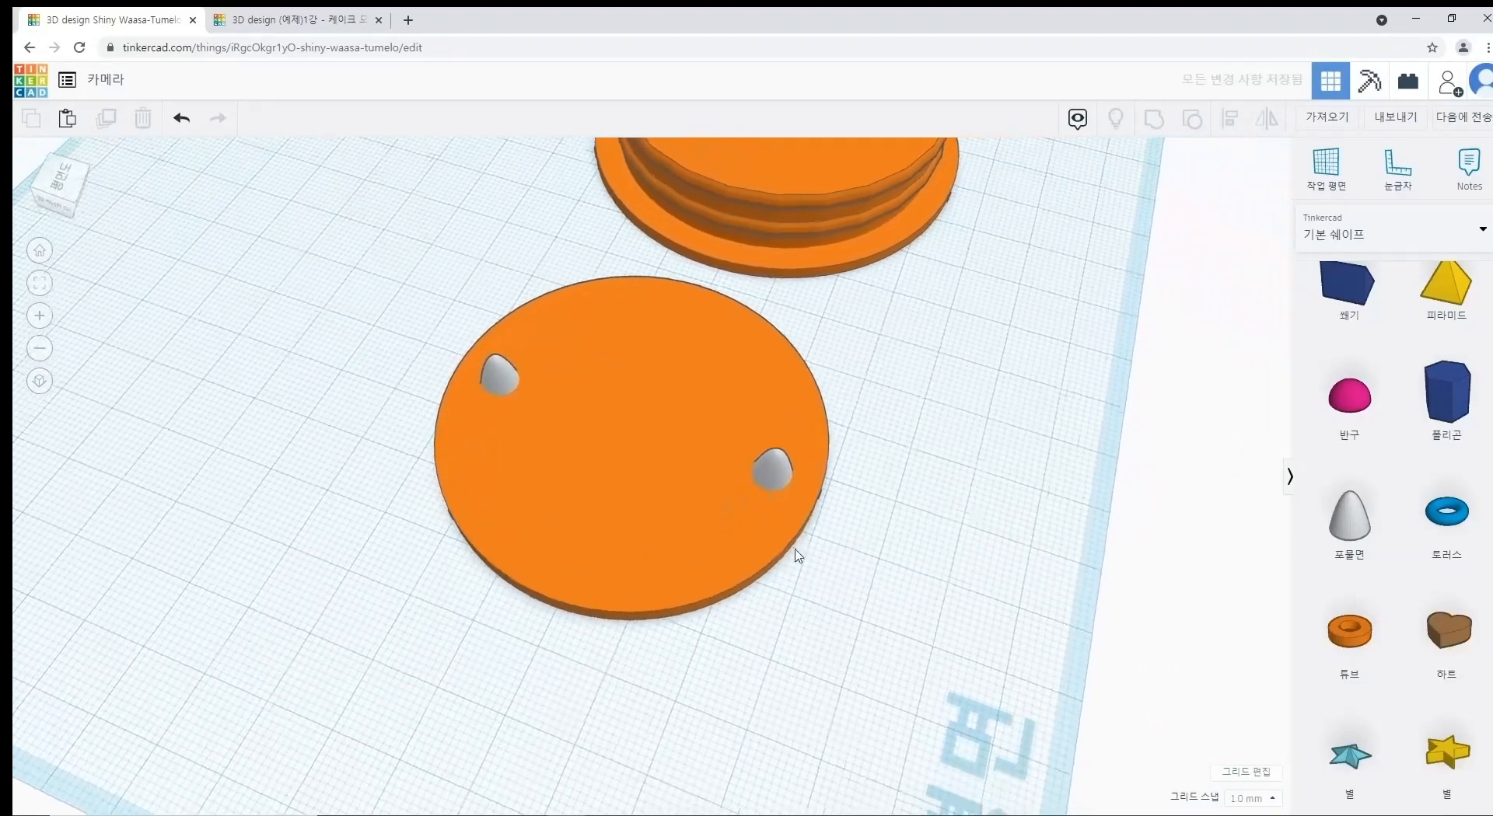
click(768, 478)
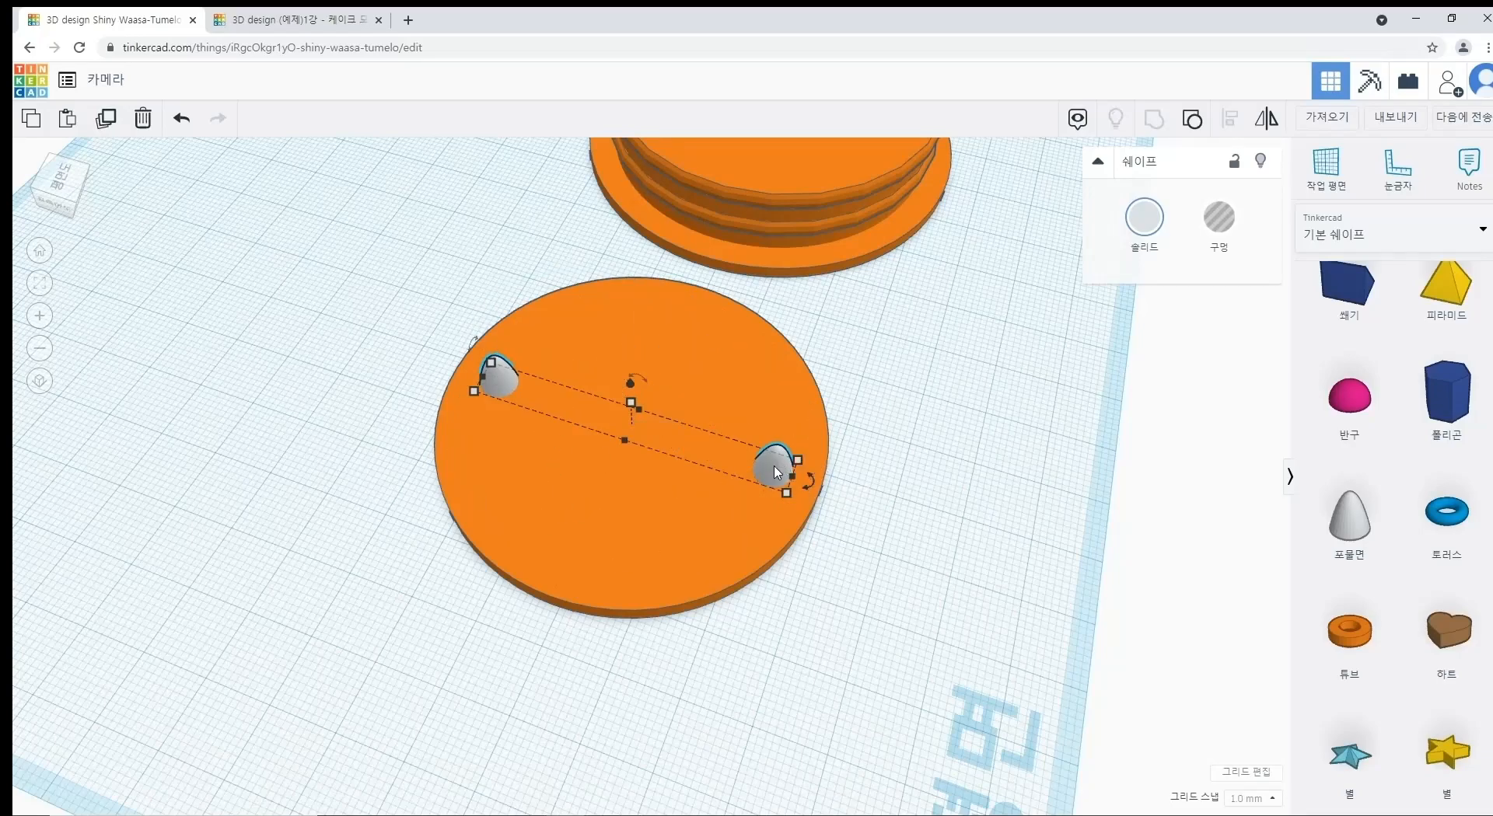
click(62, 185)
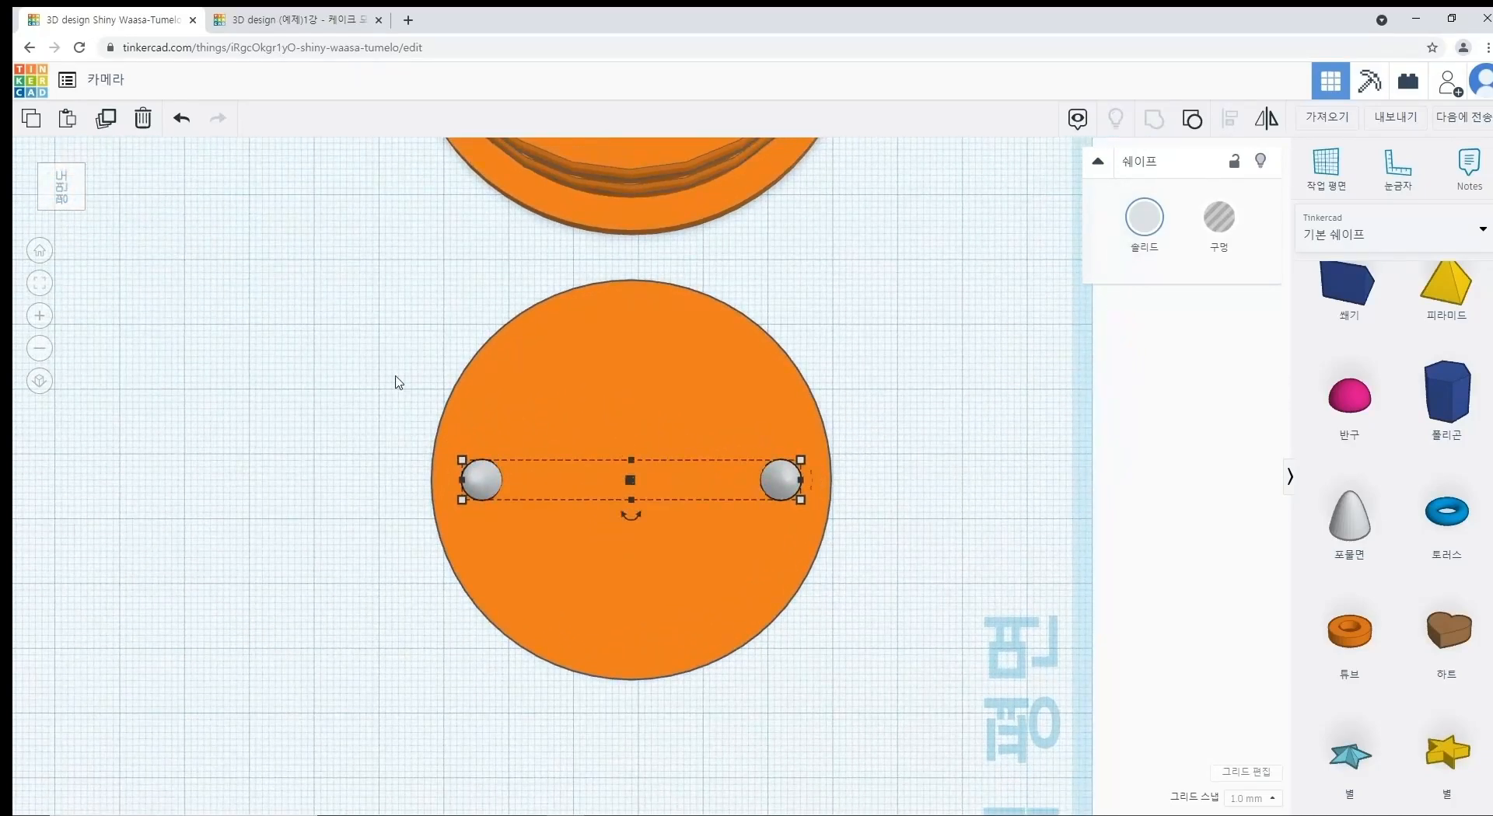
mouse_move(635, 528)
drag(635, 528, 691, 488)
key(ctrl+z)
drag(635, 525, 688, 493)
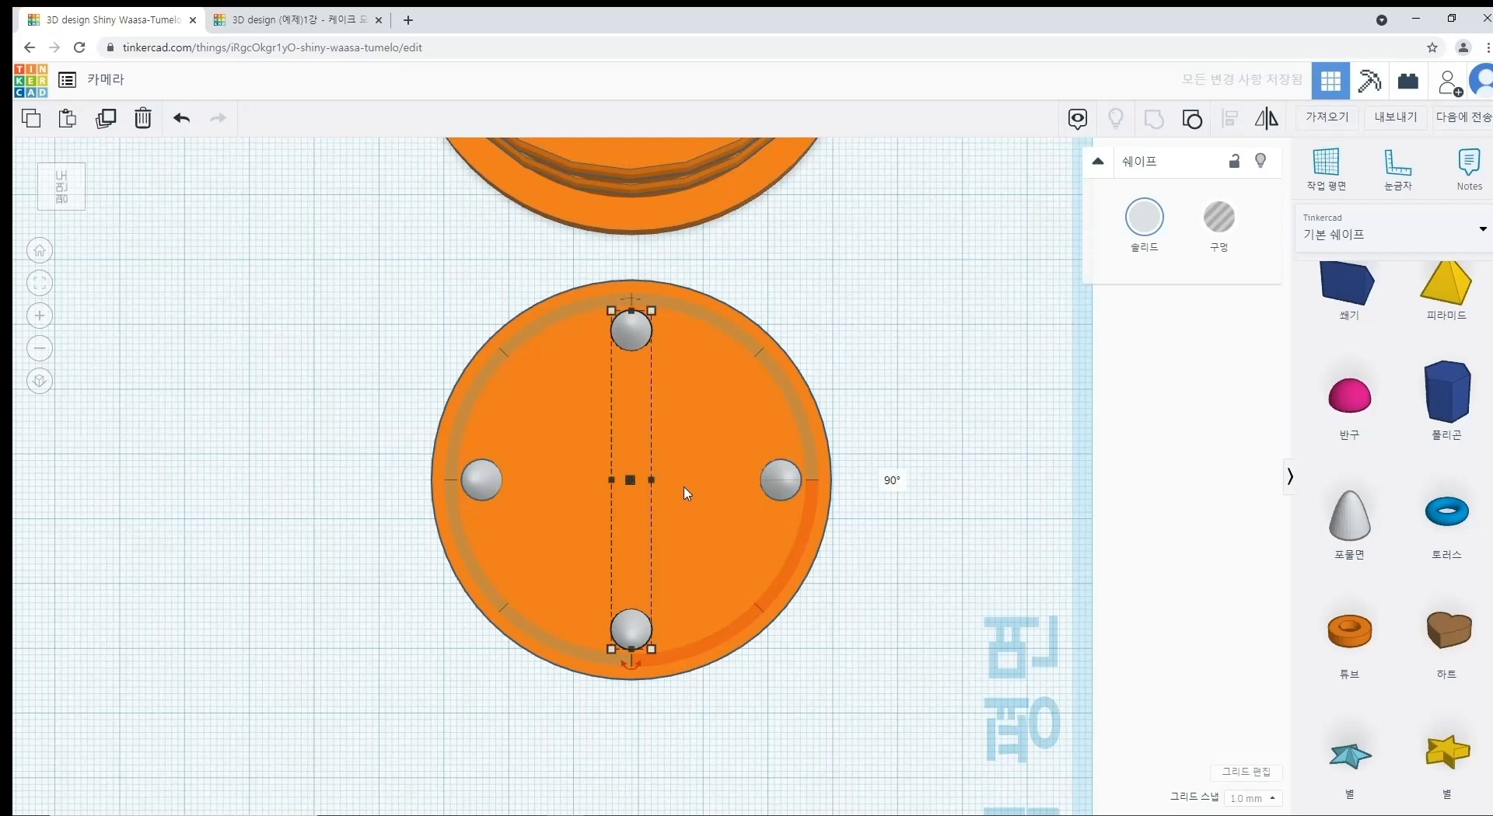
click(922, 552)
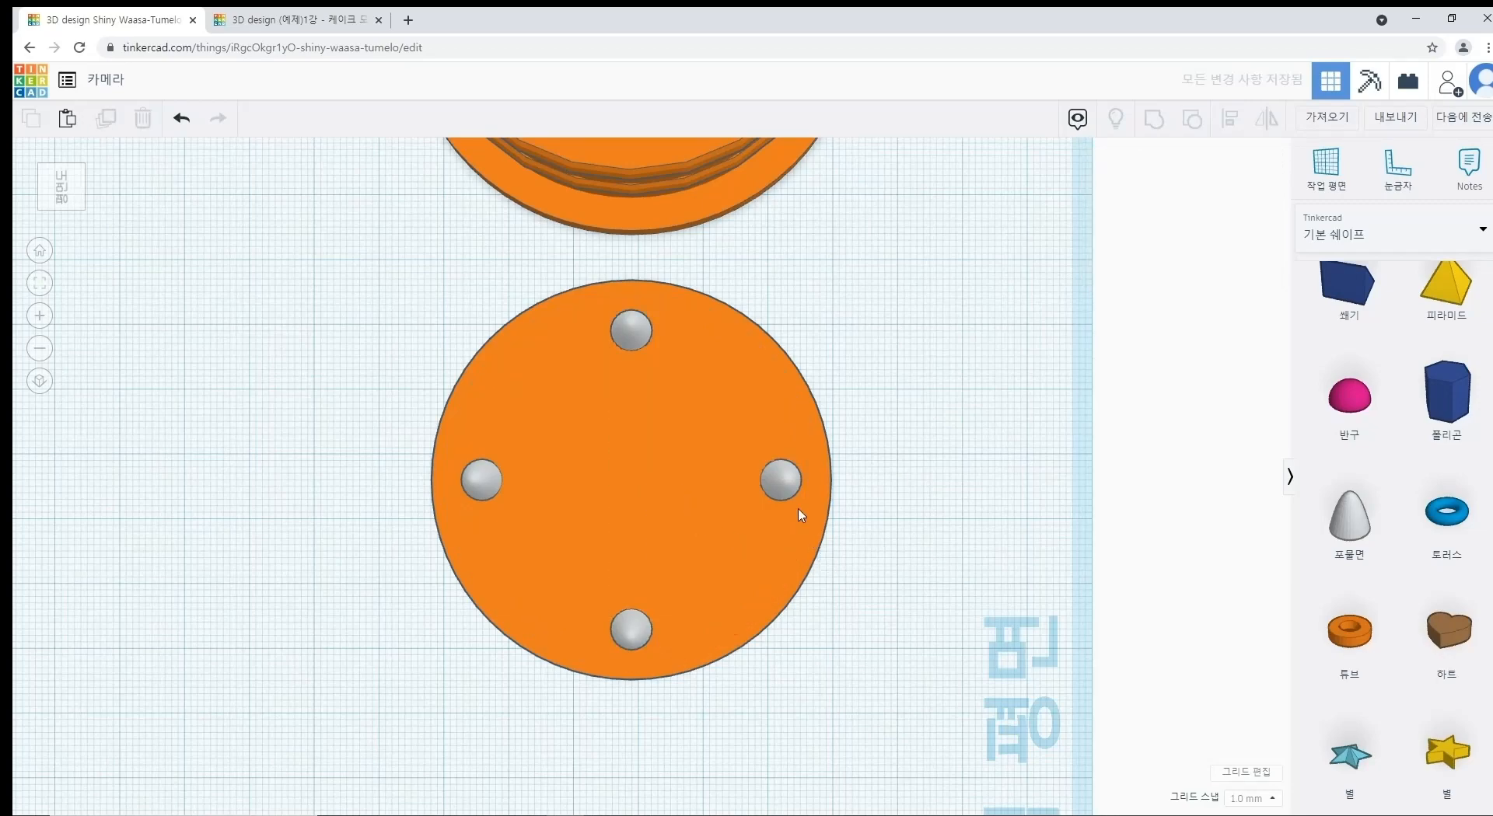
Step: Duplicate both paraboloid pairs together and rotate the copies to sit midway between the originals, forming an even ring of eight
click(779, 480)
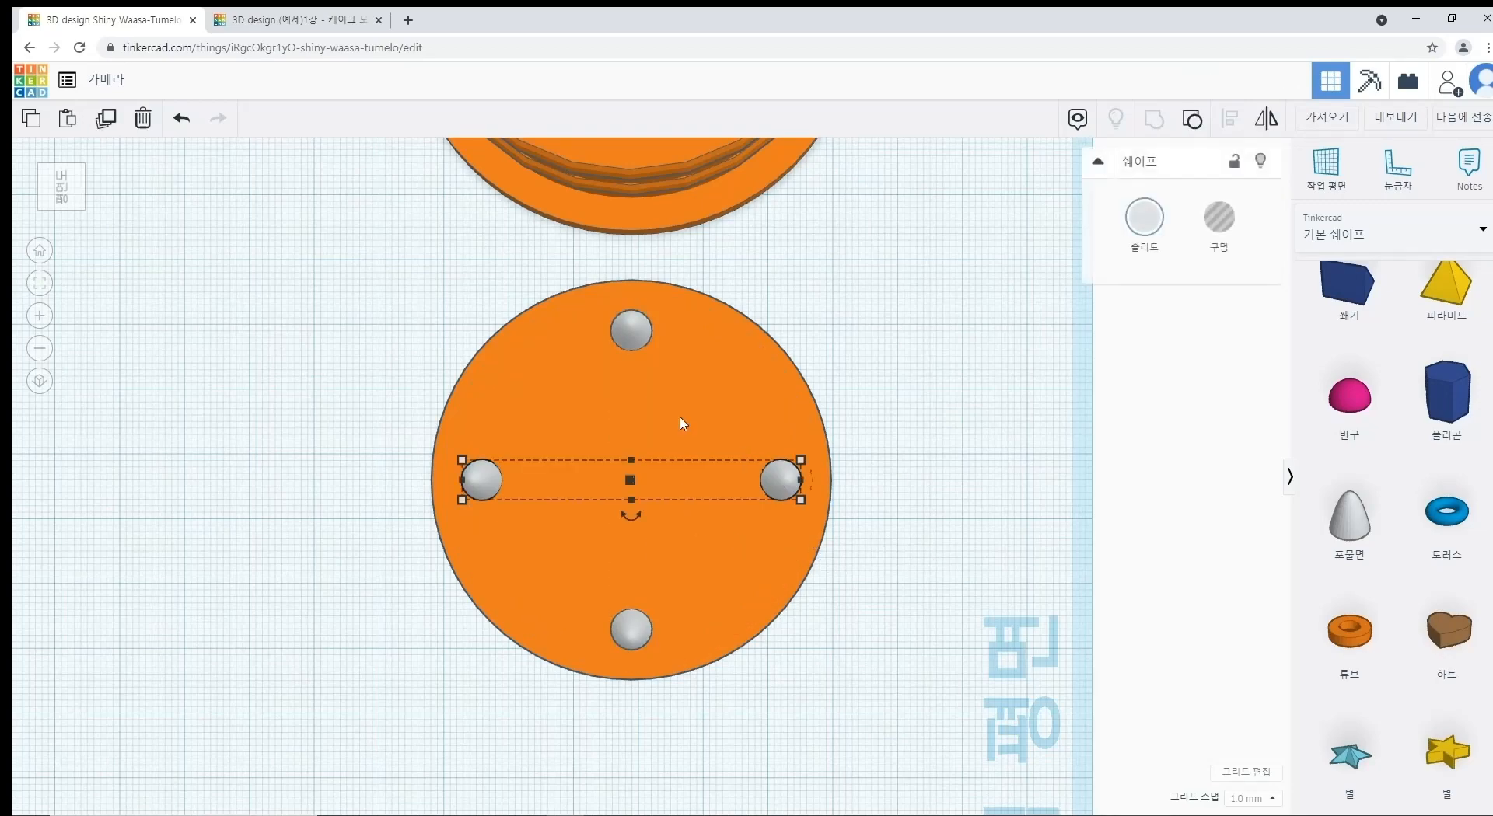
shift+click(635, 343)
drag(636, 663, 740, 610)
click(930, 596)
right_drag(891, 598, 563, 605)
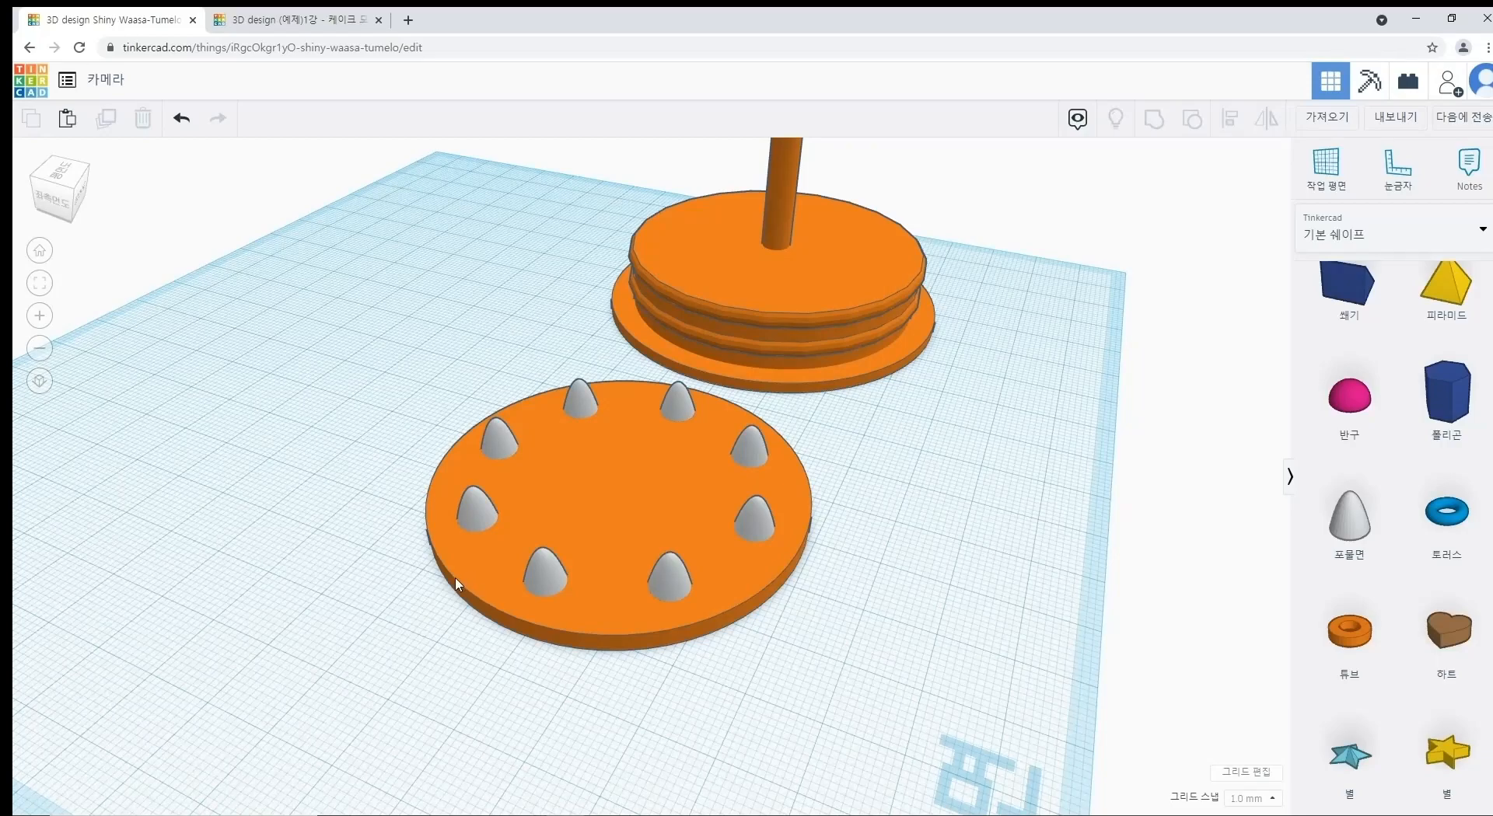
Step: Compare the ring of paraboloids with the finished example and check its decoration at the centre of the top layer
right_drag(469, 579, 894, 578)
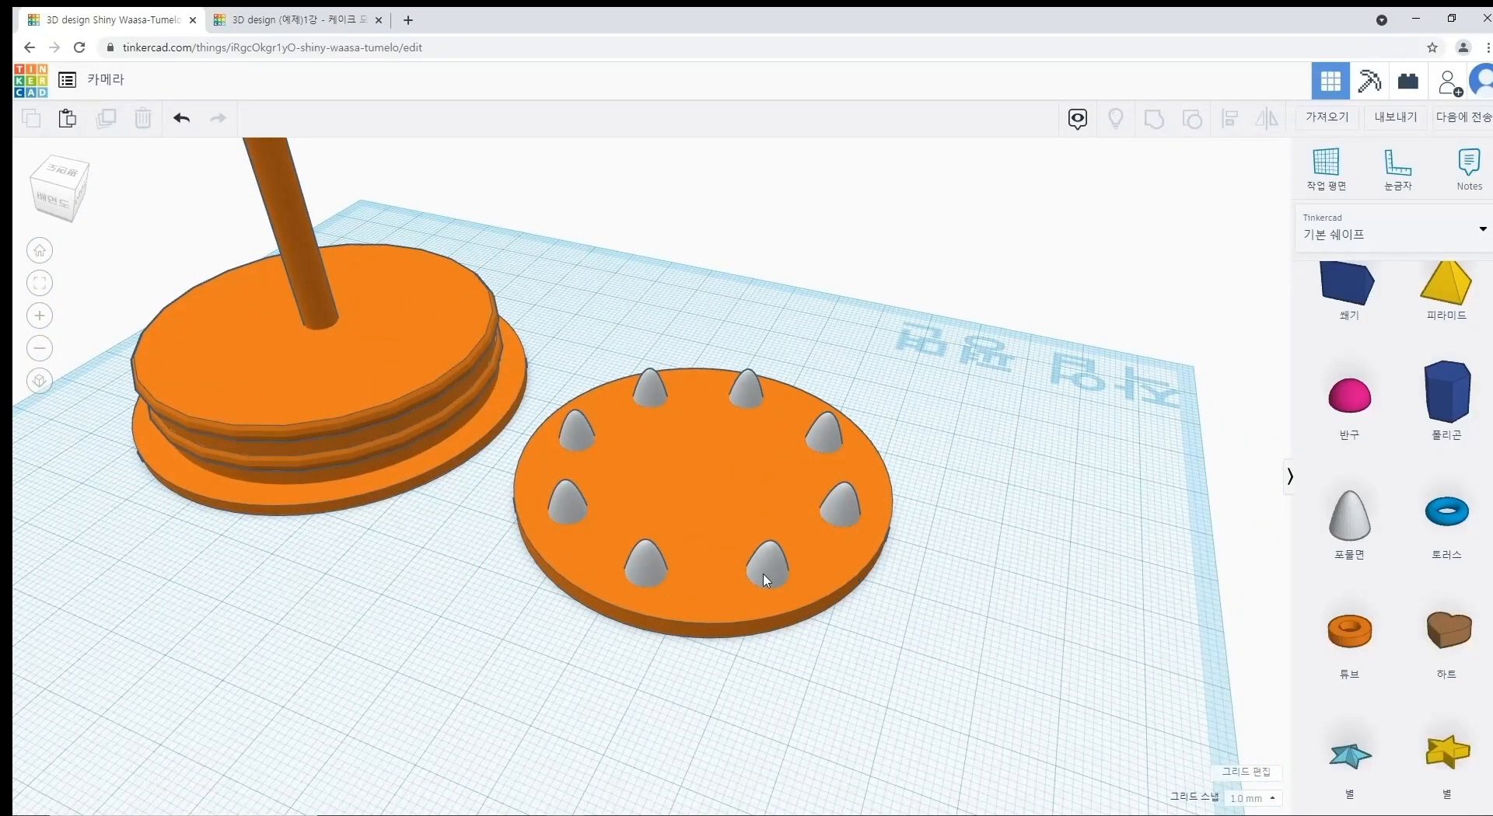
click(348, 22)
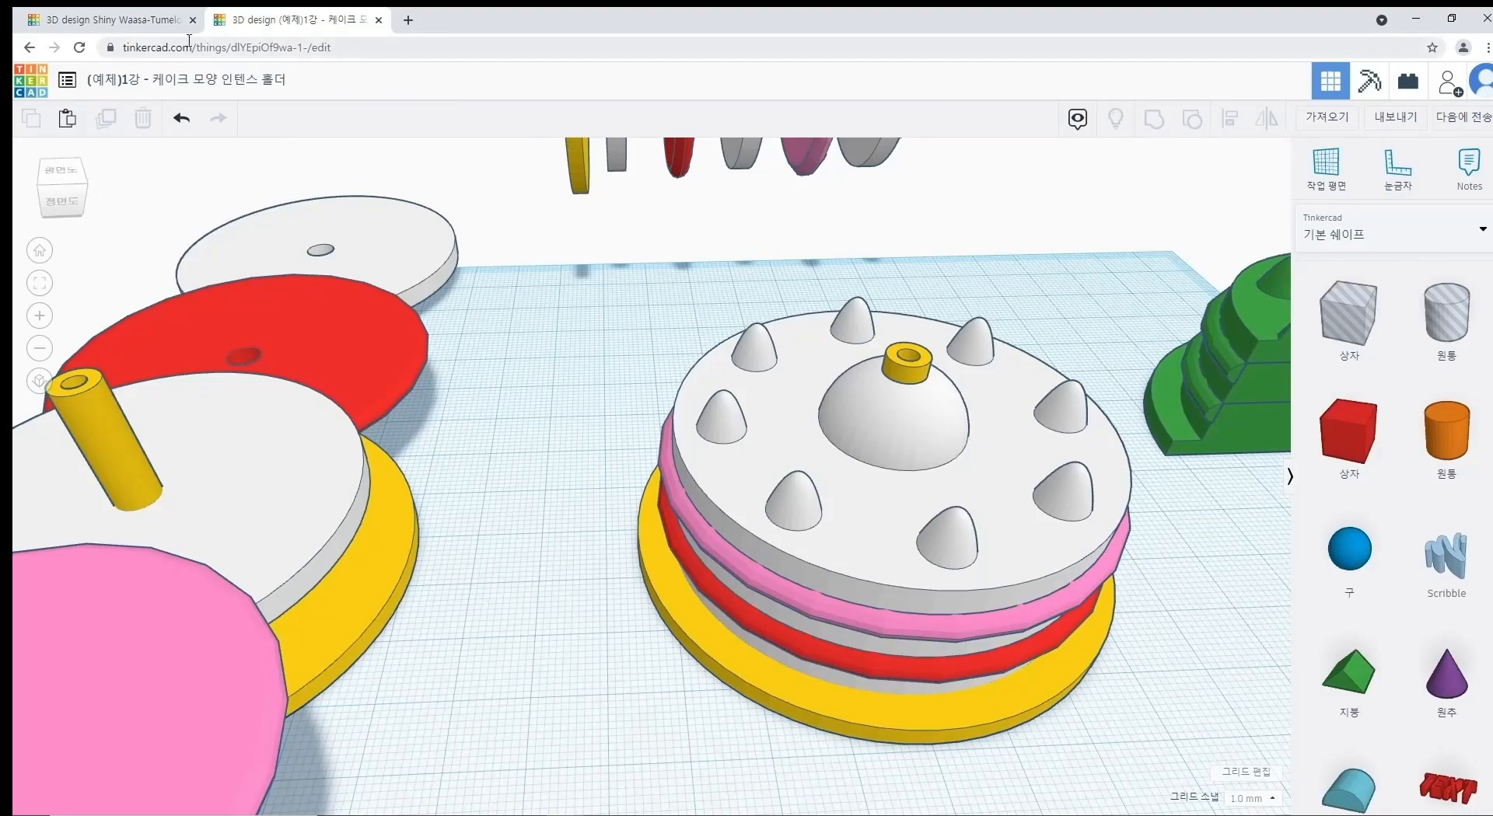
click(156, 22)
scroll(1441, 488, down, 3)
scroll(1441, 488, up, 3)
drag(1349, 541, 1085, 532)
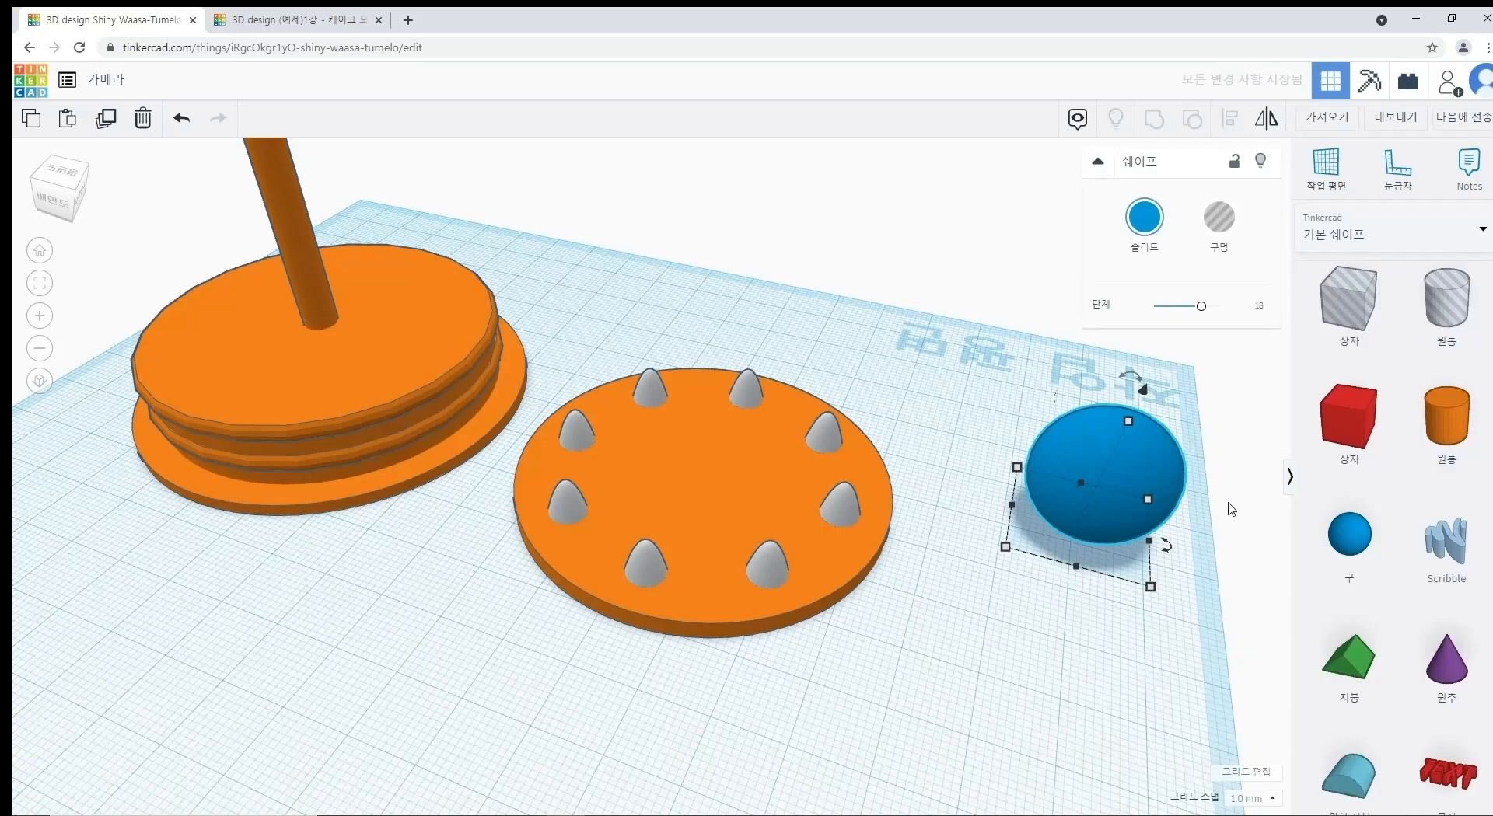
scroll(1348, 470, down, 7)
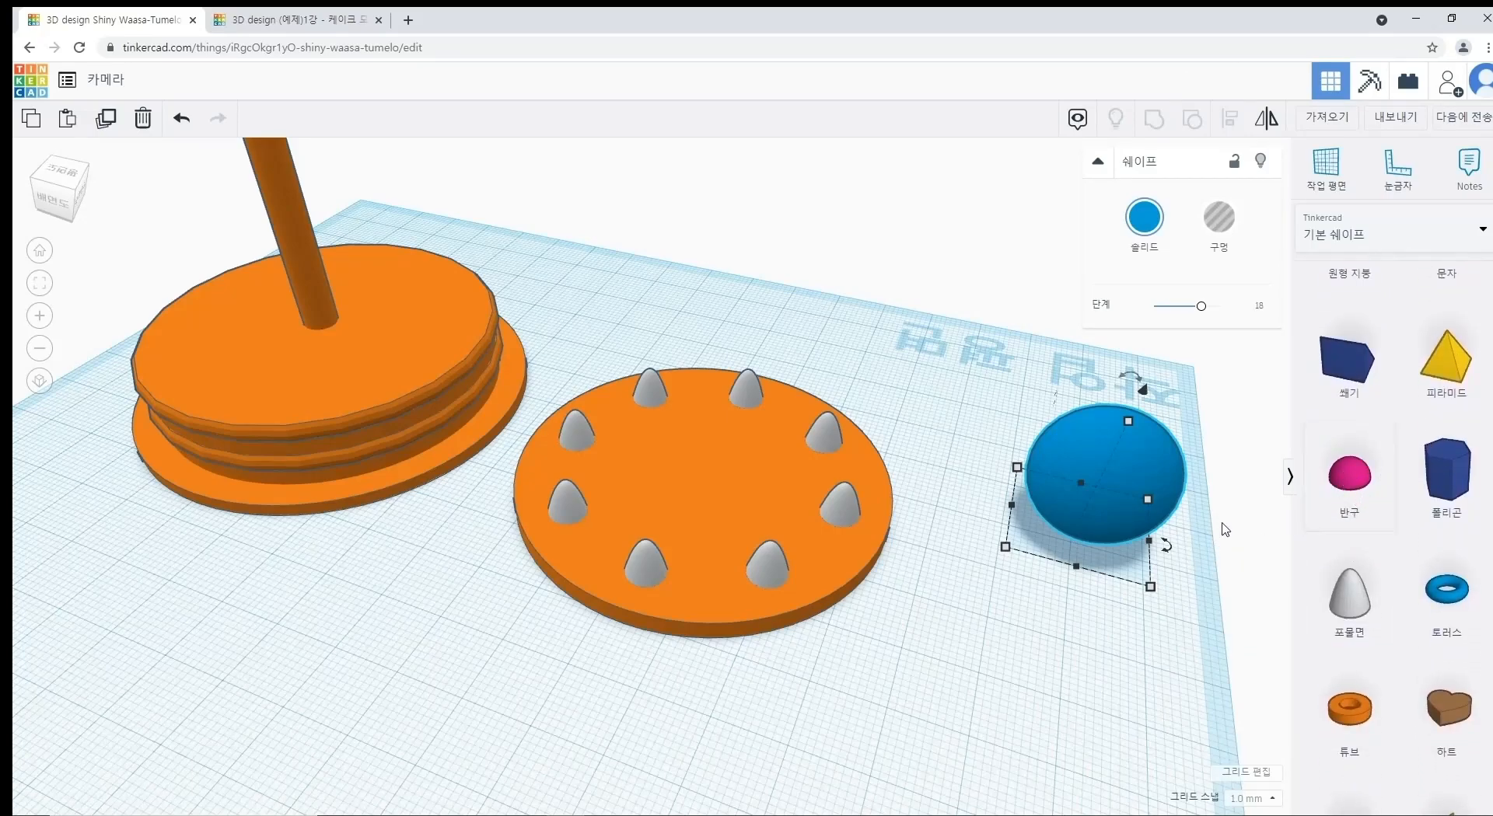
click(1188, 634)
click(1136, 513)
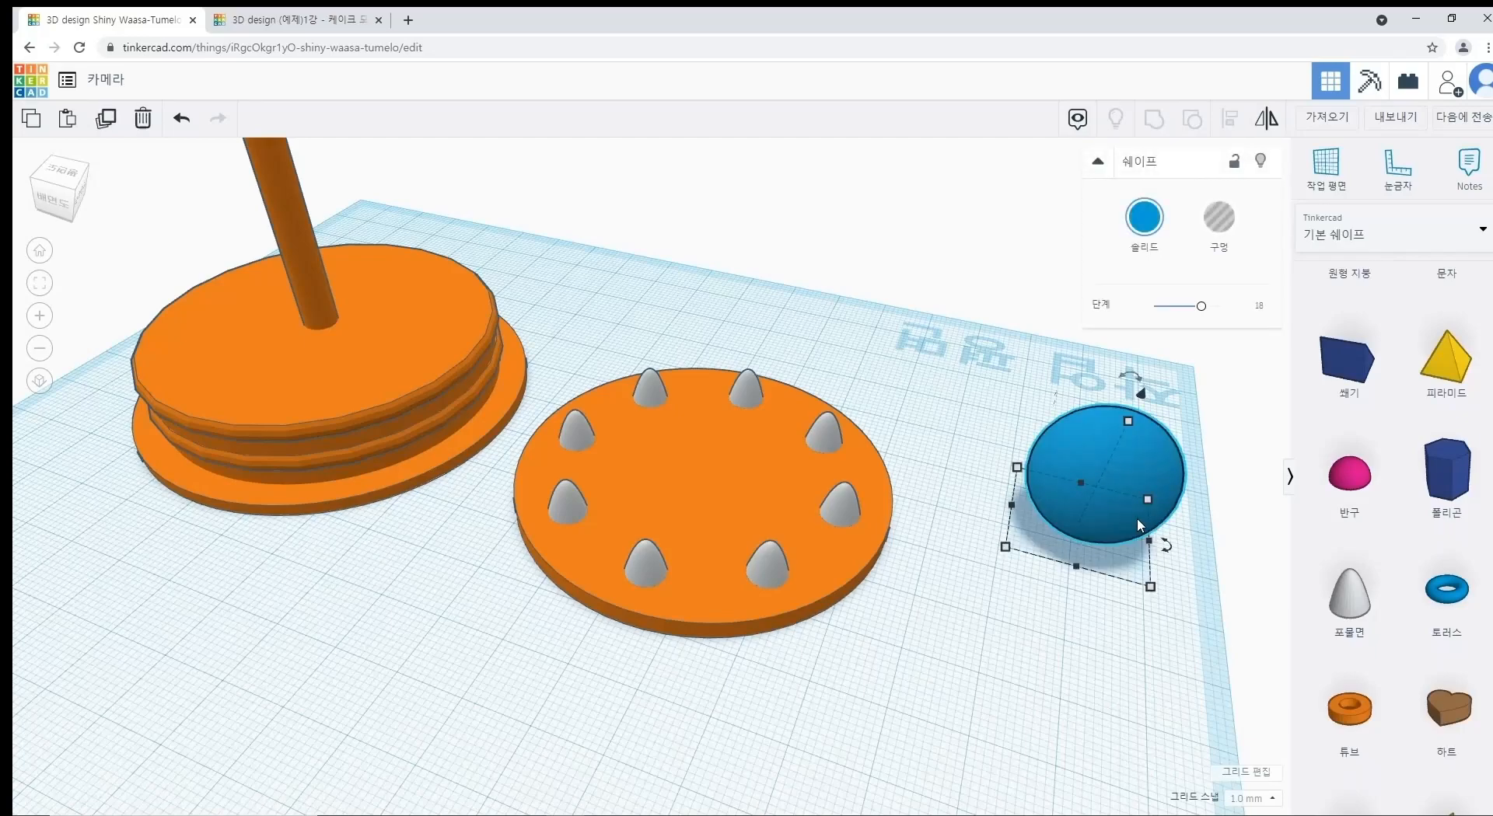
key(Delete)
Step: Place a half sphere on the workplane beside the decorated disc, clear of its edge
click(1356, 478)
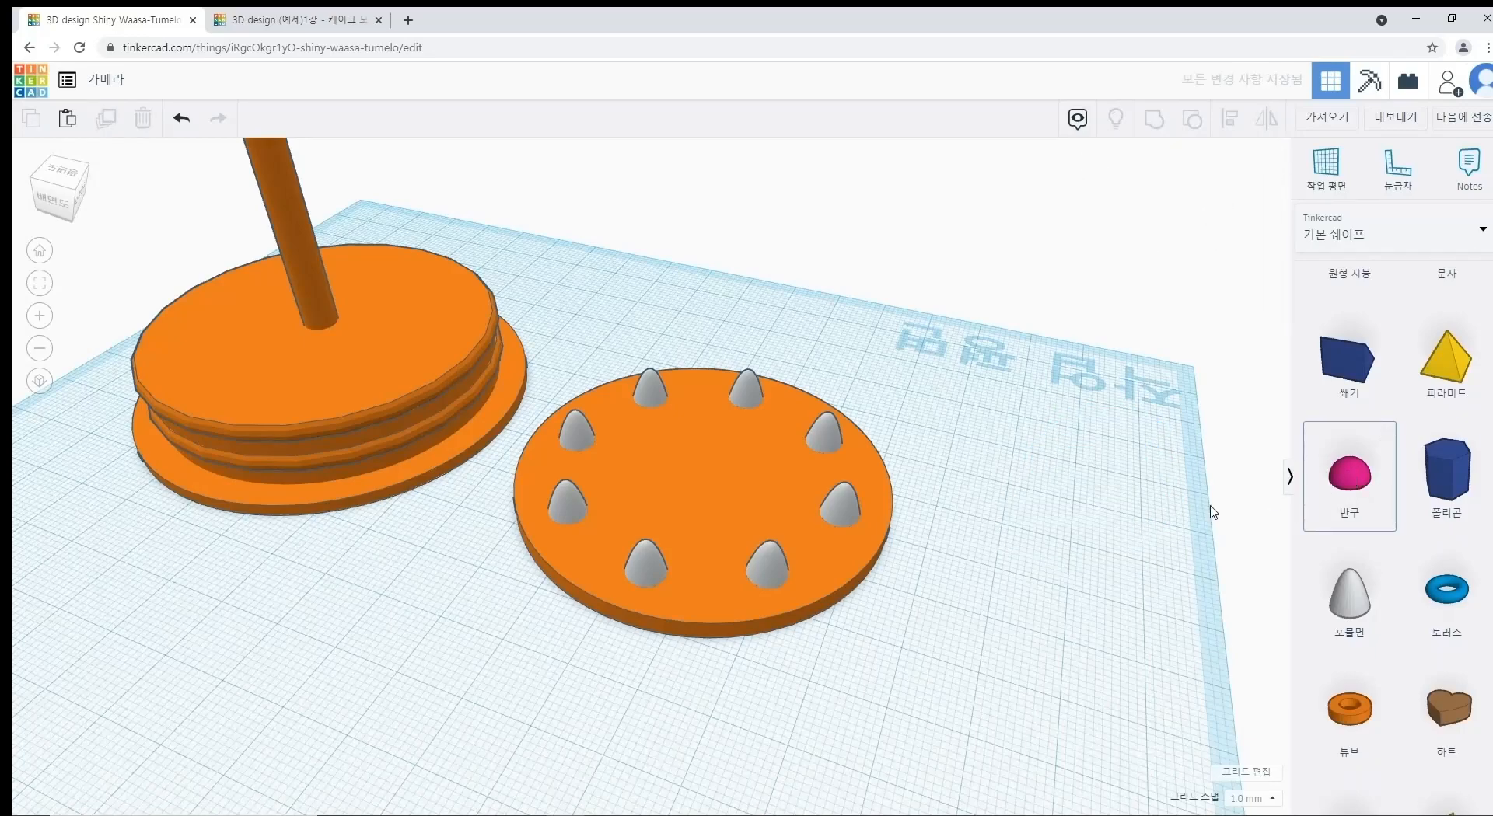
click(1035, 555)
right_drag(997, 630, 877, 715)
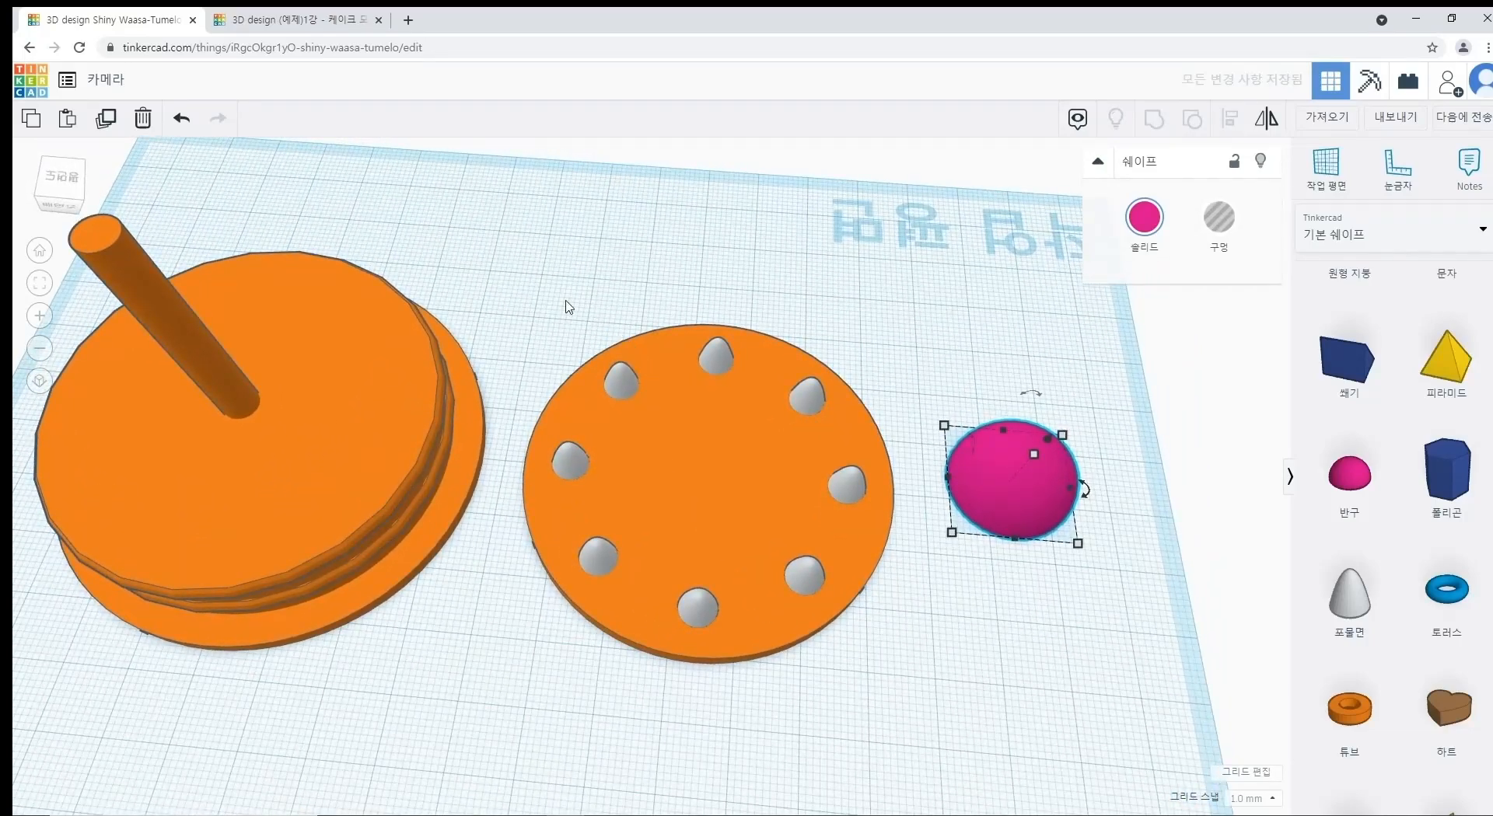
drag(1036, 500, 1038, 517)
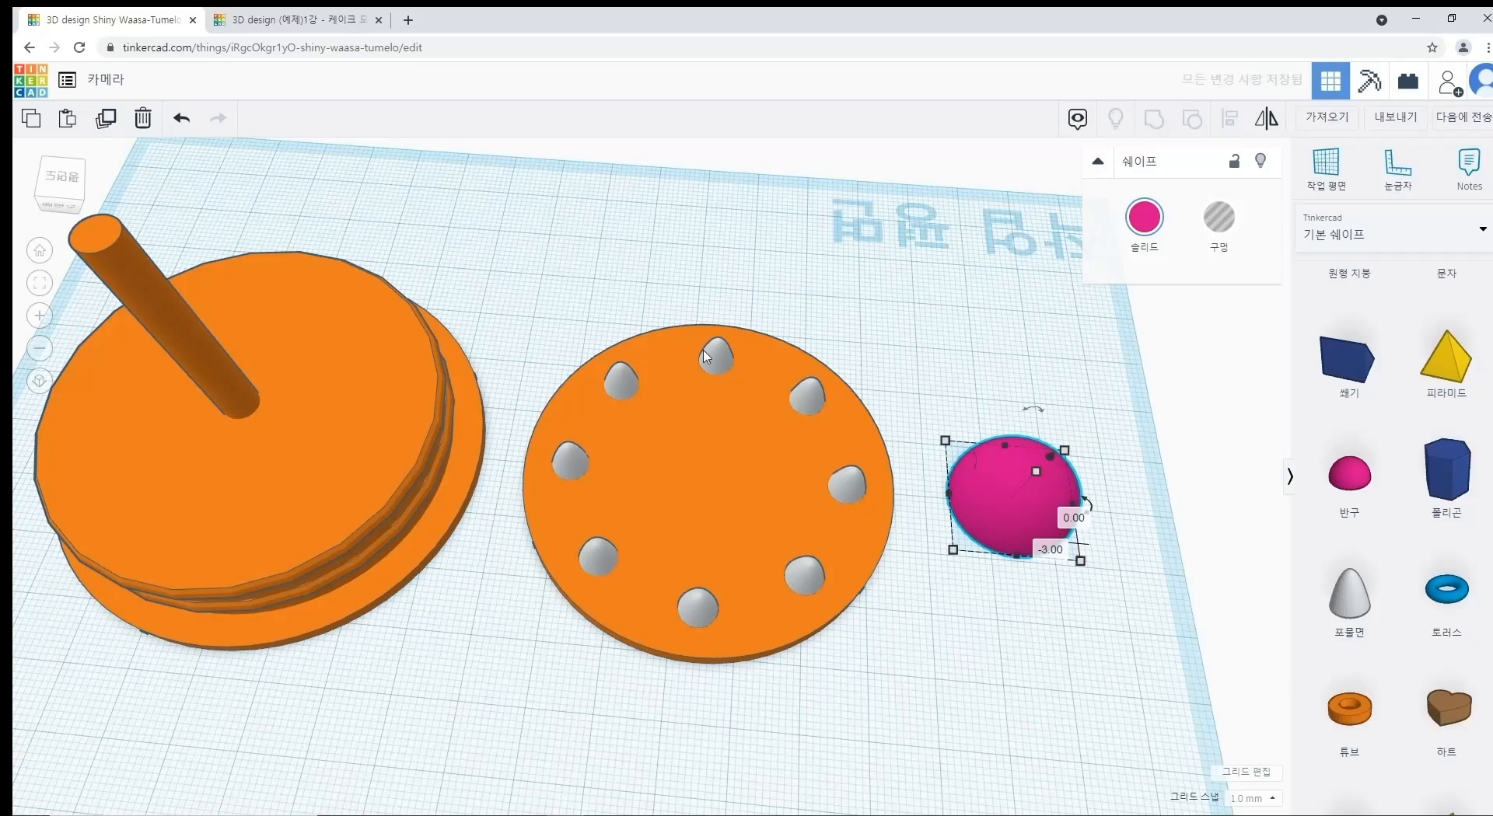
drag(1045, 496, 1109, 534)
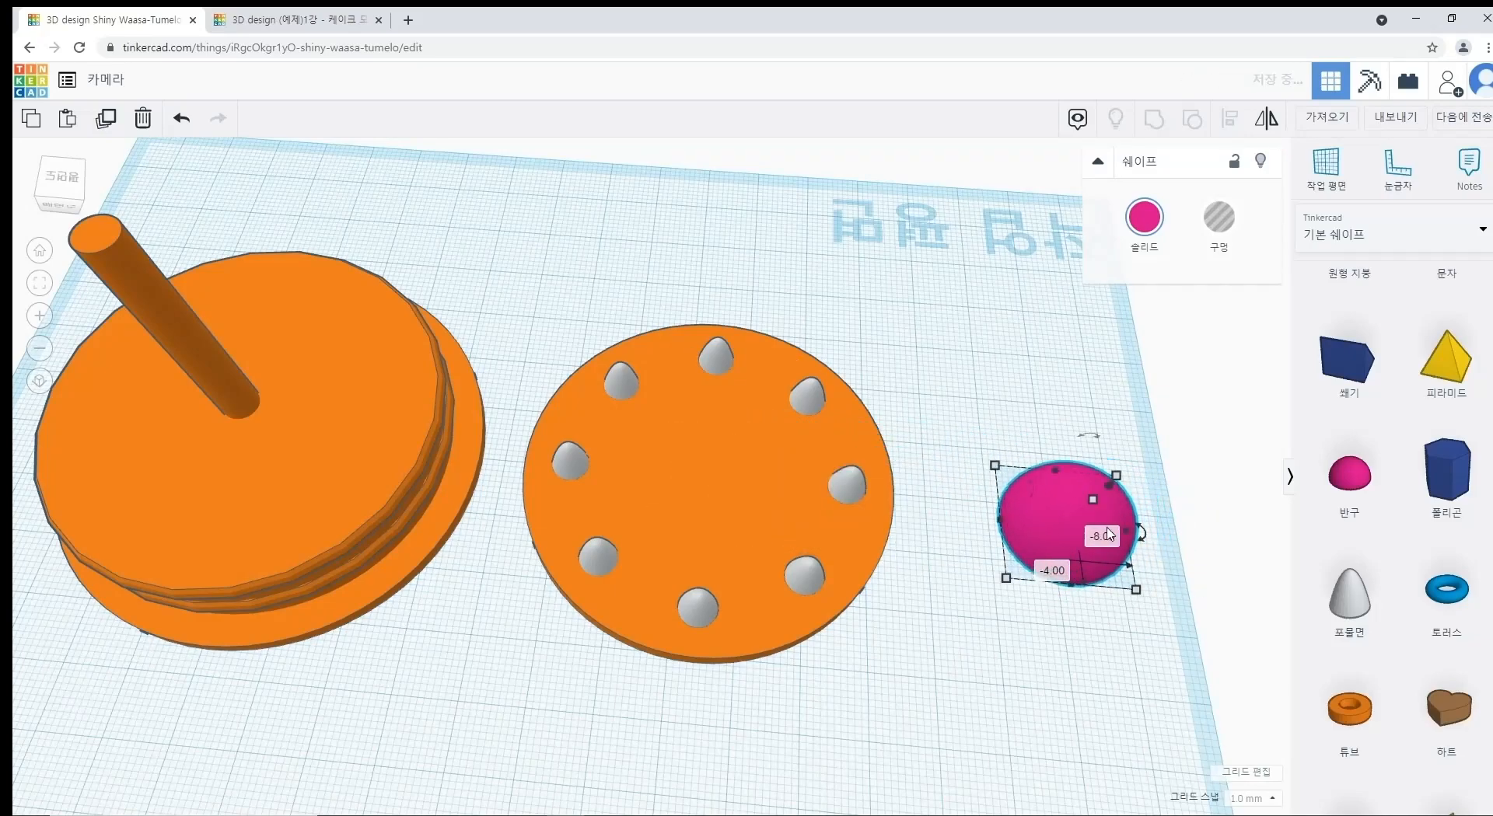
Step: Try to align the half sphere, disc and paraboloids together on their centres in both horizontal directions, and undo both alignments
drag(546, 283, 1166, 768)
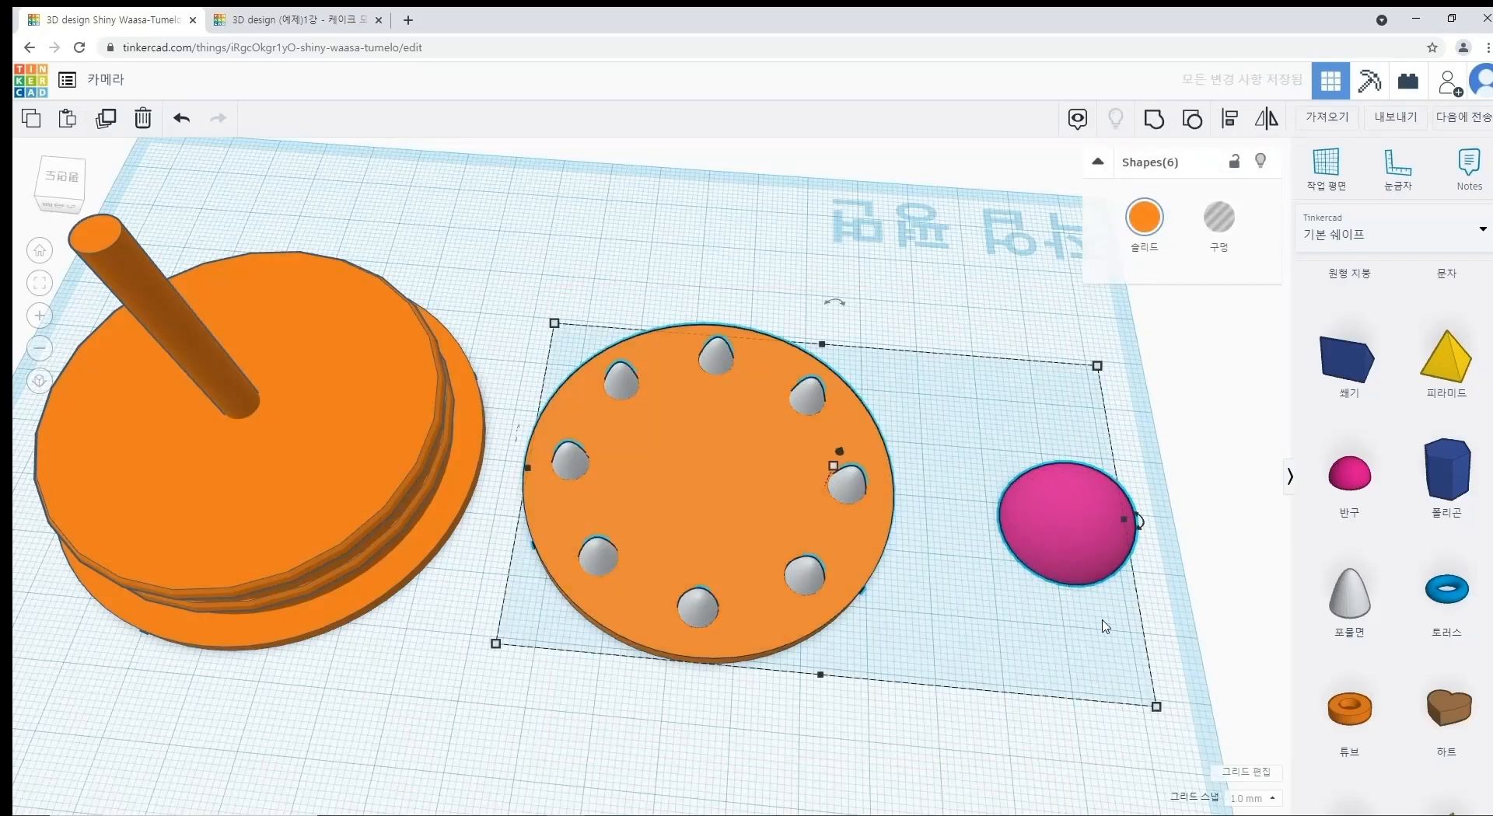
click(1230, 118)
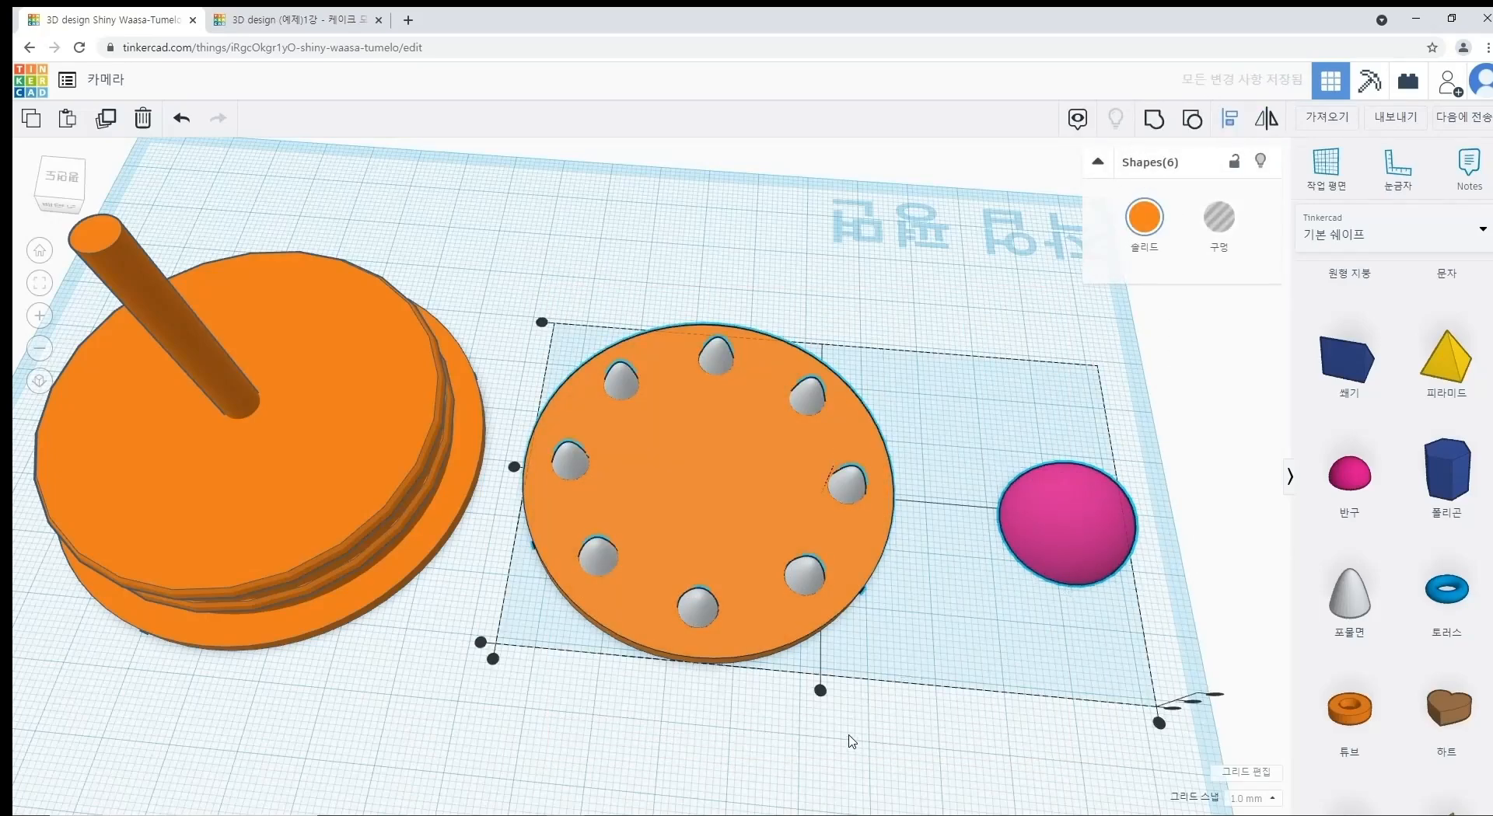
click(820, 690)
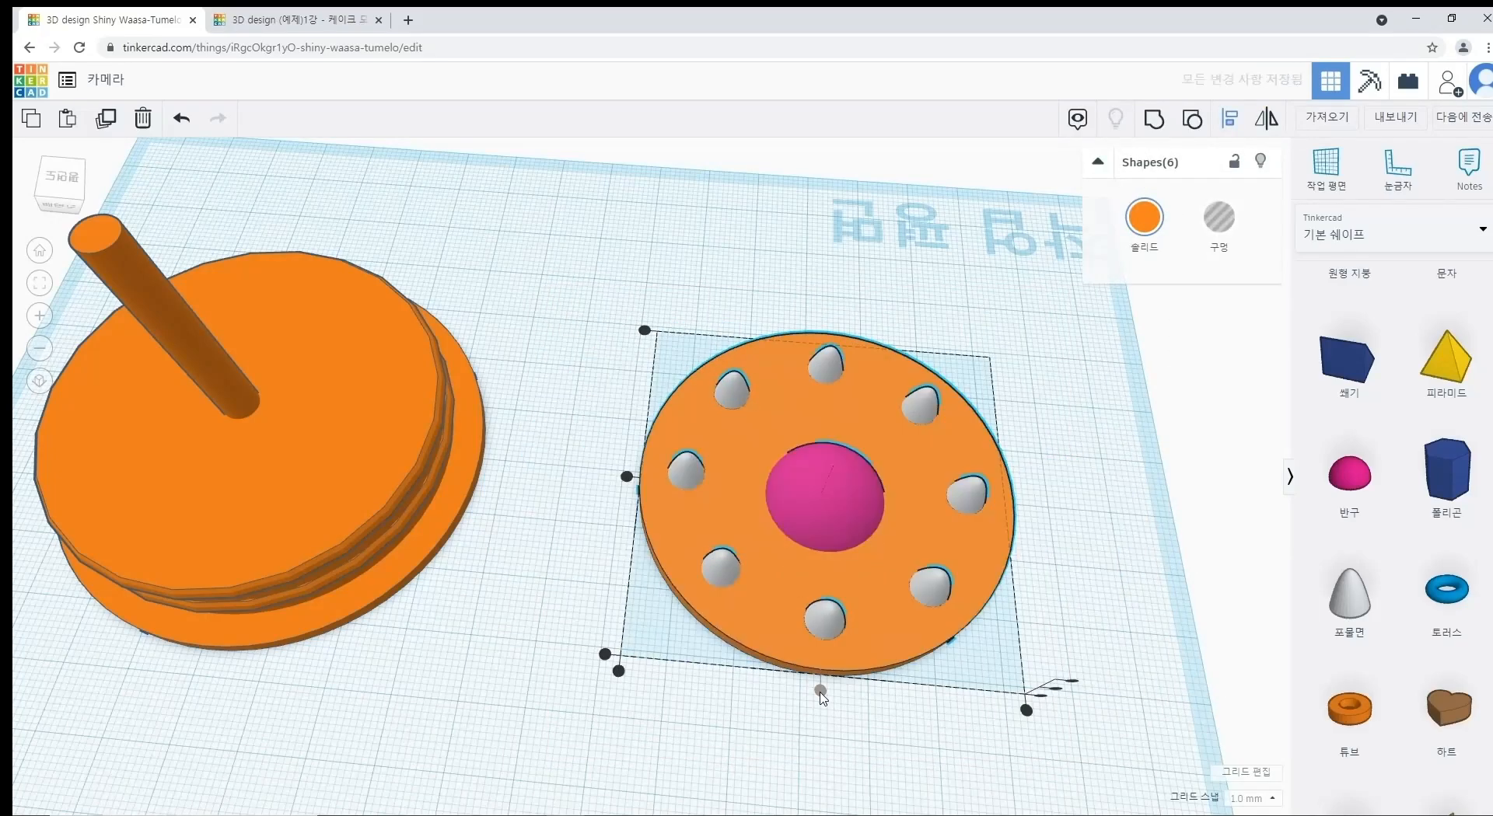
click(625, 478)
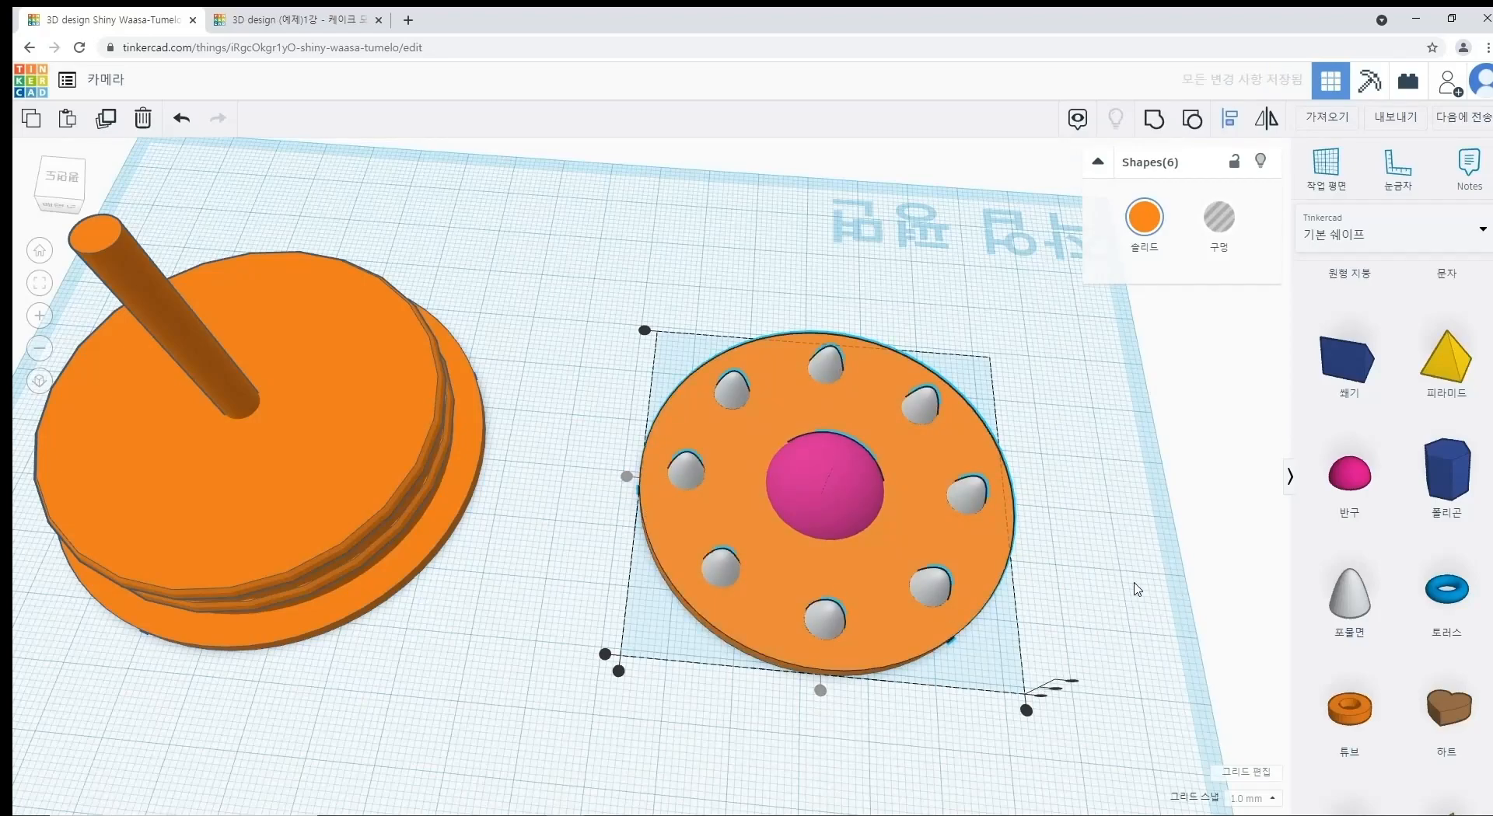
click(1044, 590)
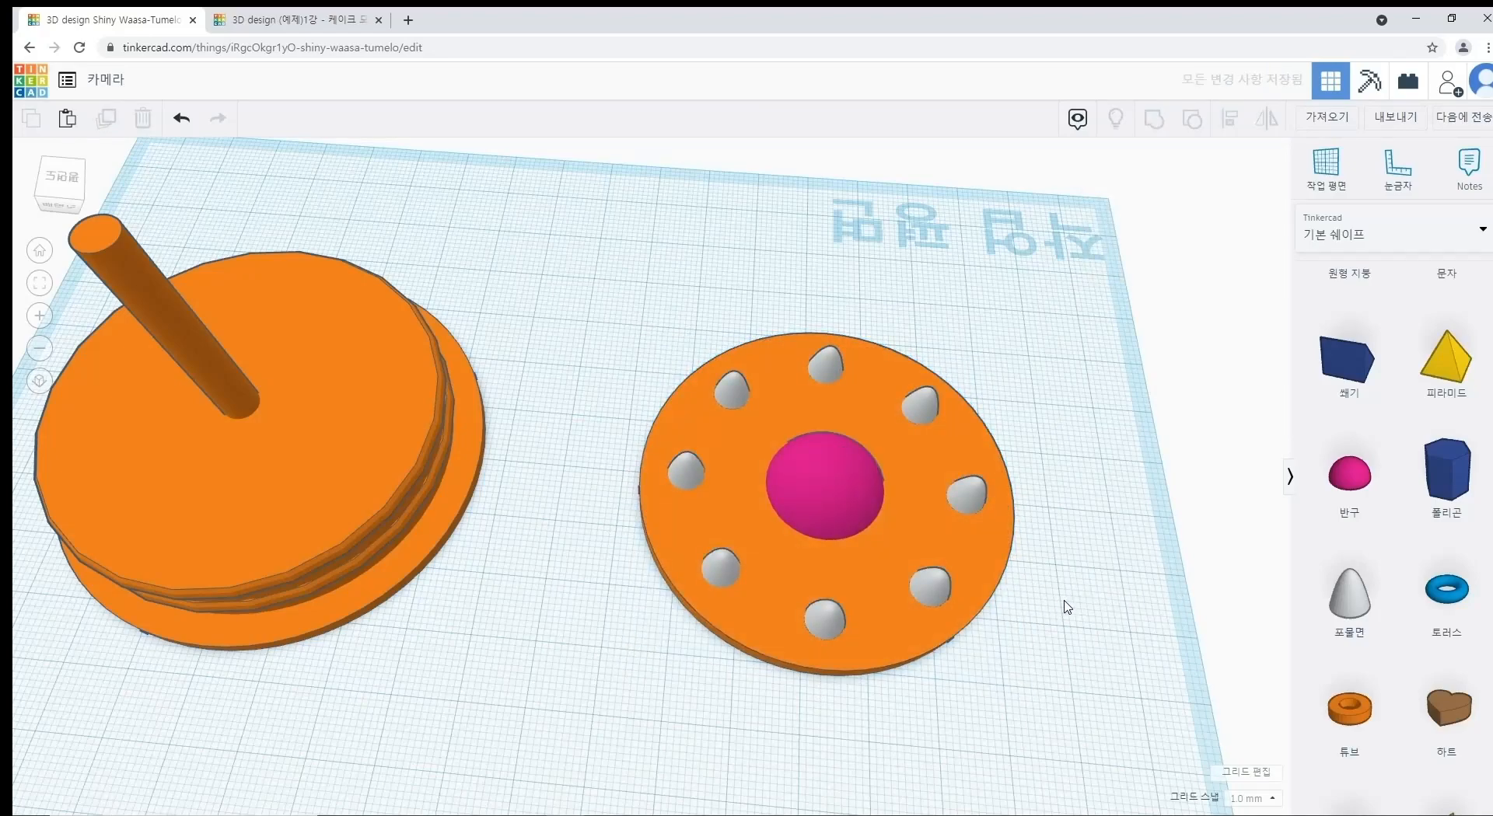
key(ctrl+z)
key(ctrl+z)
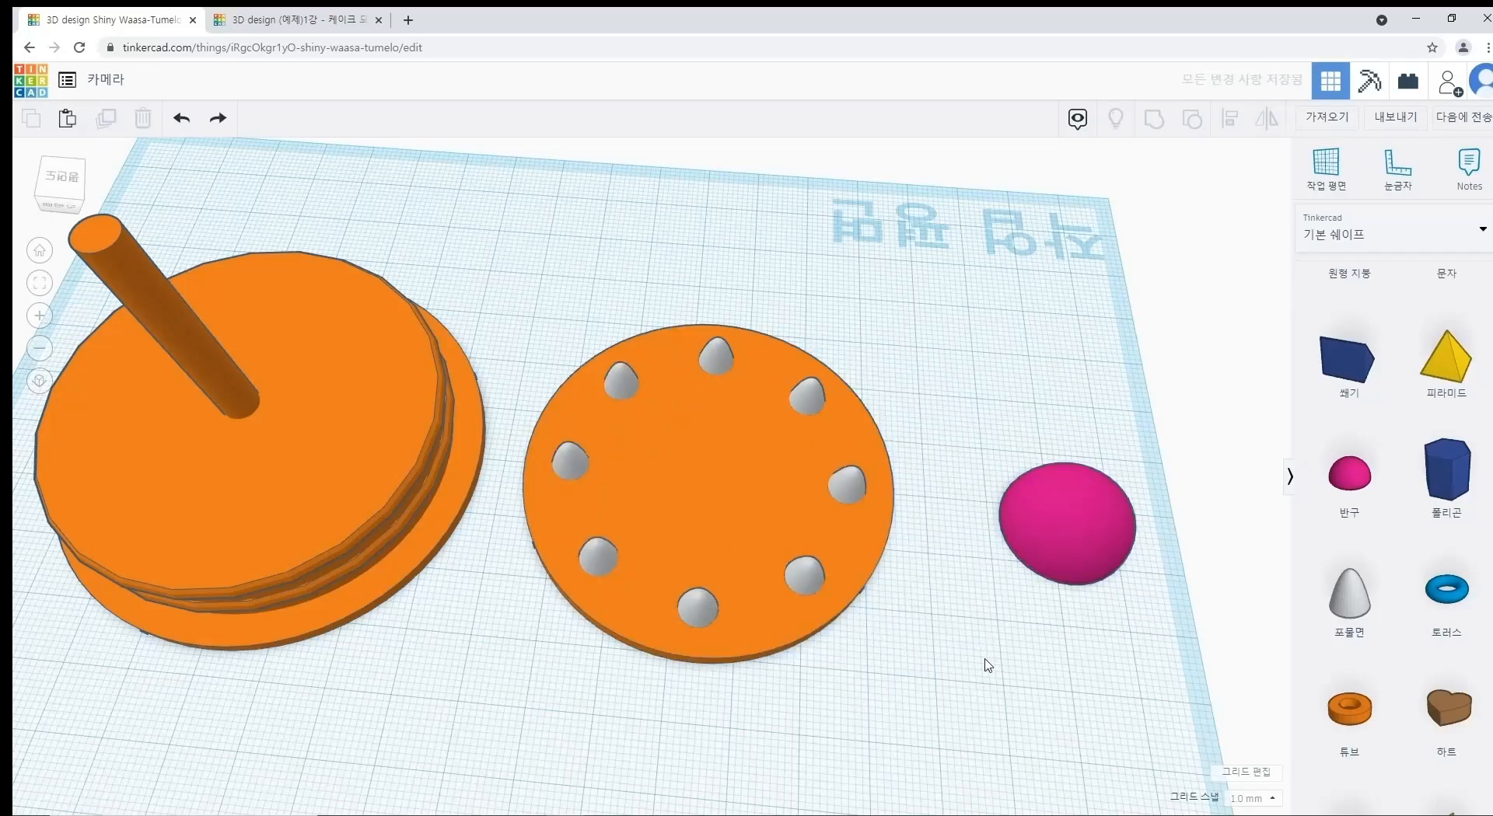
Step: Ungroup the four paraboloid pairs on the disc
click(803, 573)
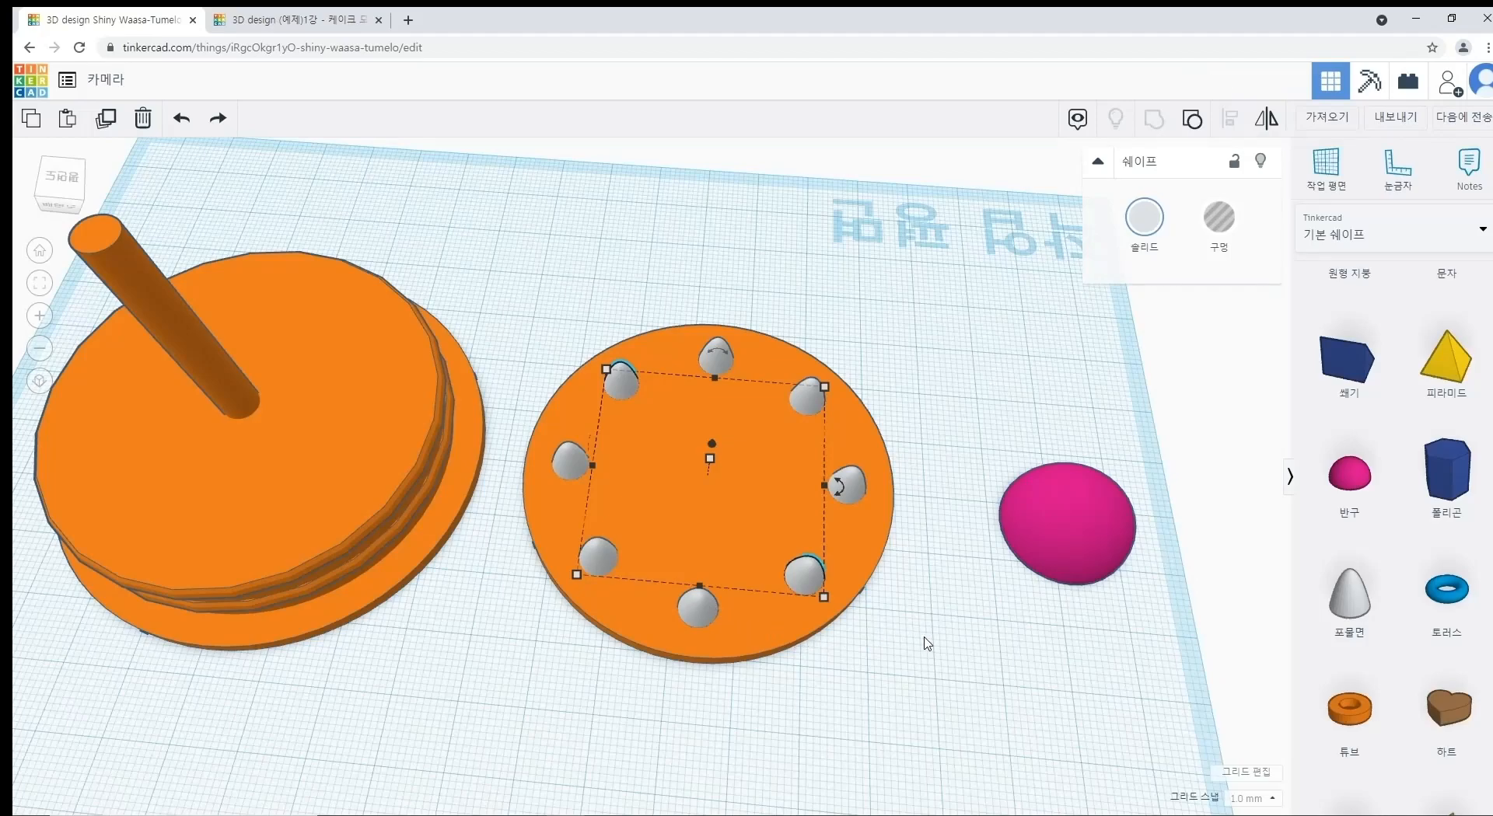
right_drag(839, 599, 907, 340)
drag(907, 343, 564, 435)
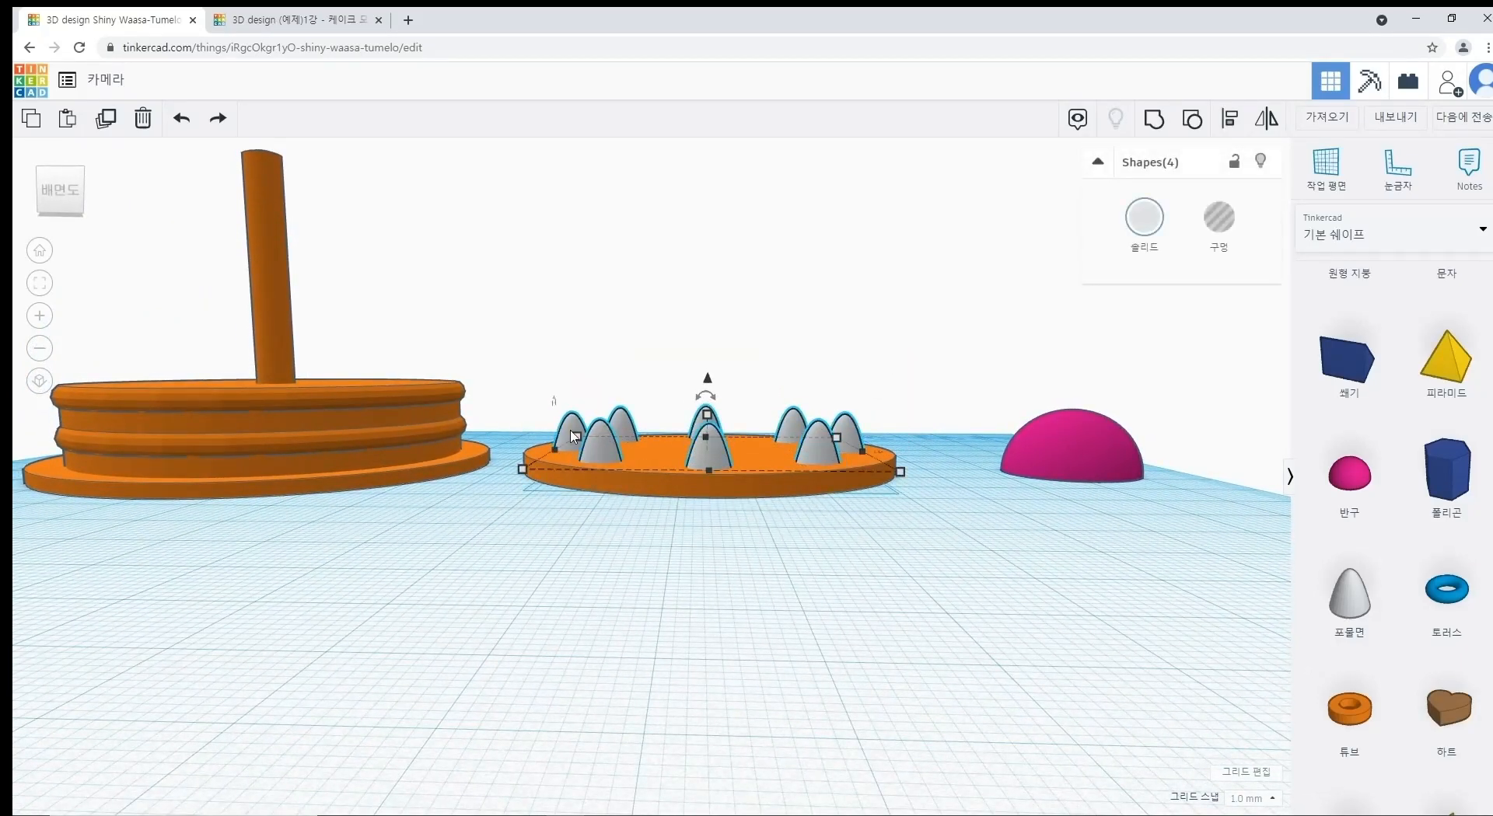
click(1192, 118)
Step: Try grouping the paraboloids, the disc and the half sphere into one shape, and undo the grouping
right_drag(903, 462, 887, 564)
shift+click(733, 513)
shift+click(1086, 494)
click(1154, 118)
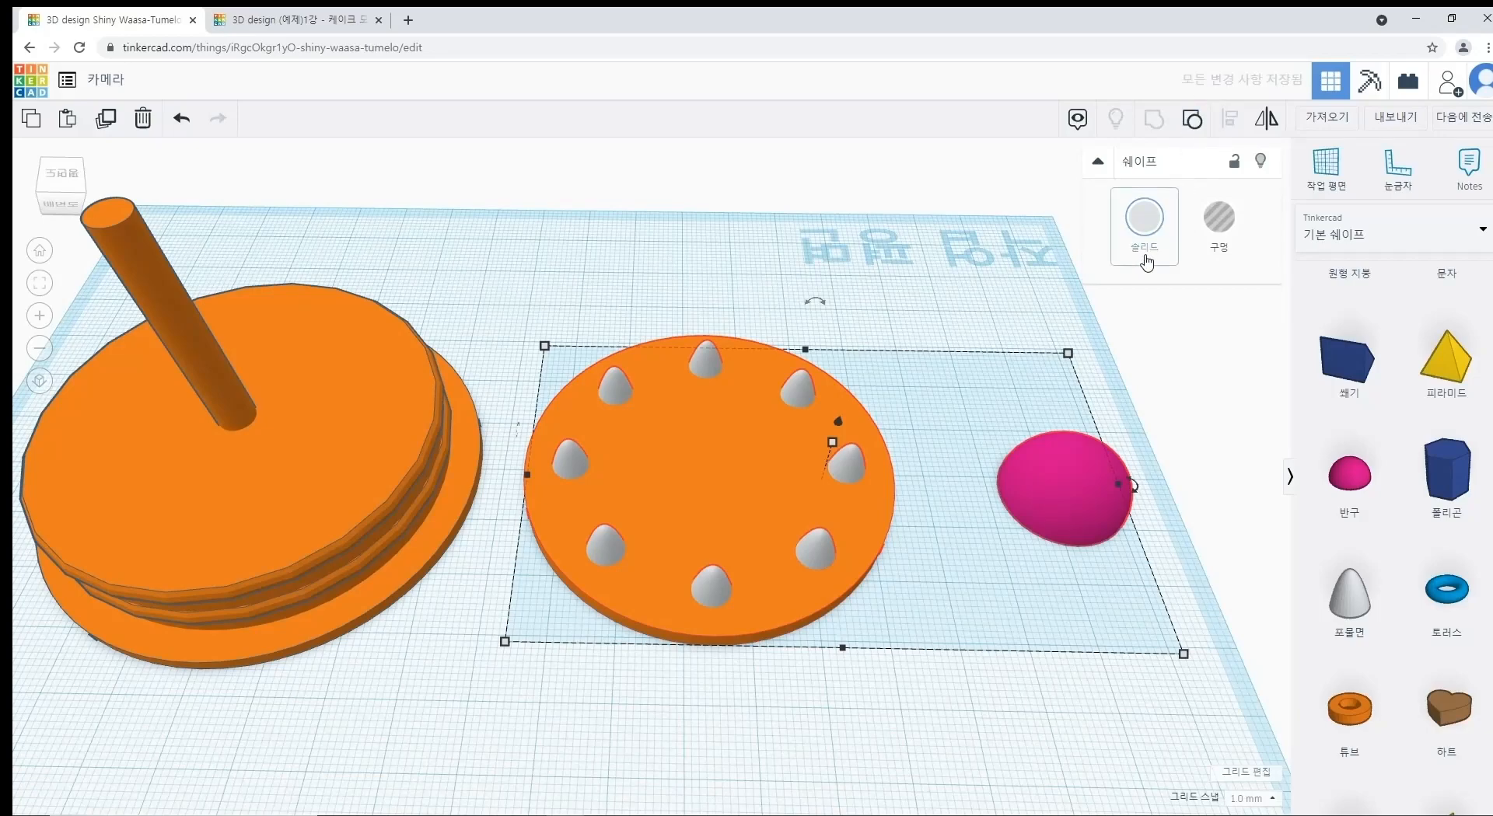
key(ctrl+z)
Step: Try aligning the disc, the separate paraboloids and the half sphere on their centres along the width, and undo the alignment
drag(1197, 308, 510, 709)
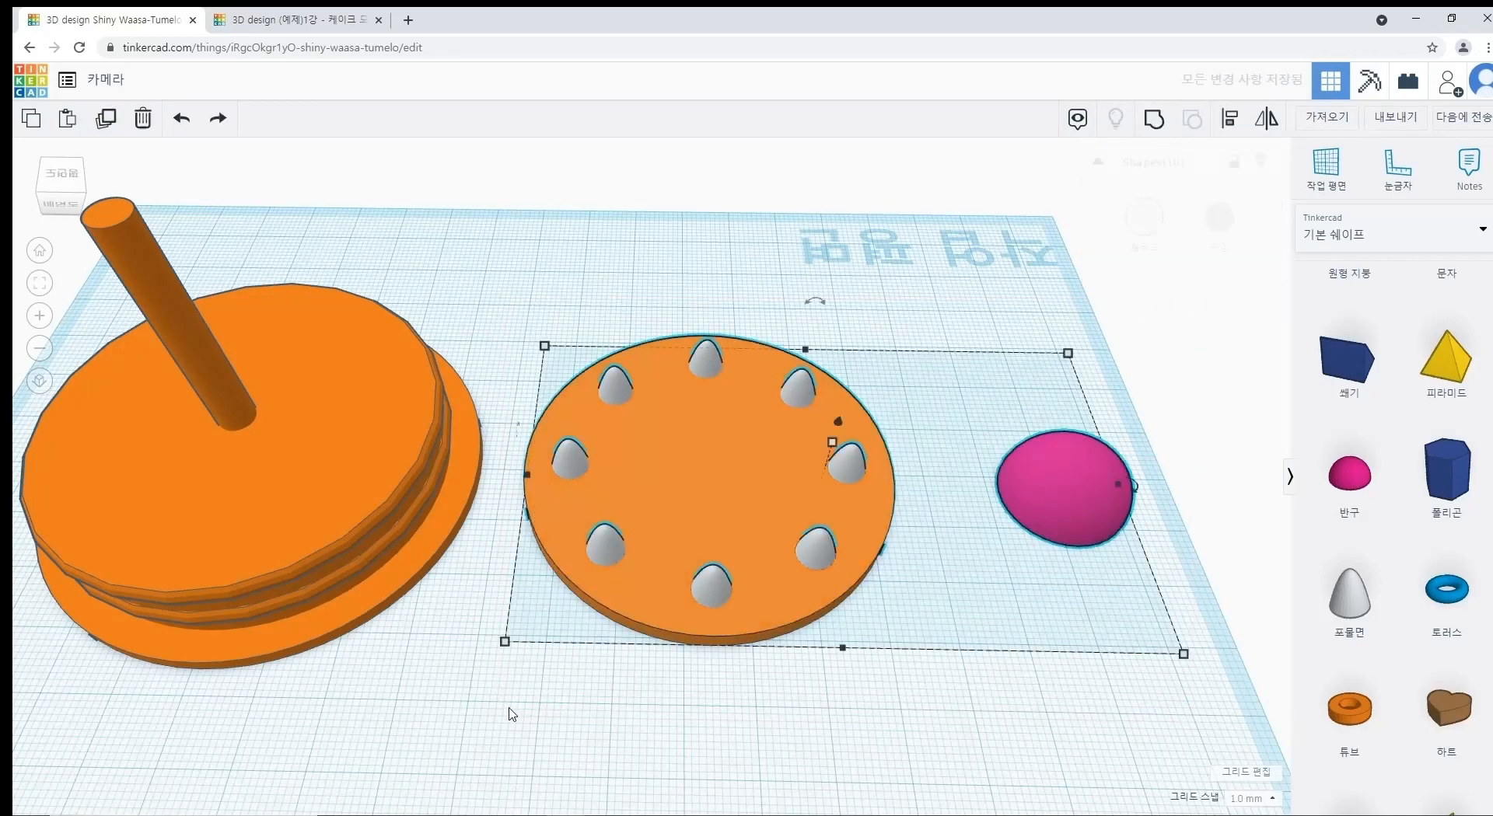
click(1156, 124)
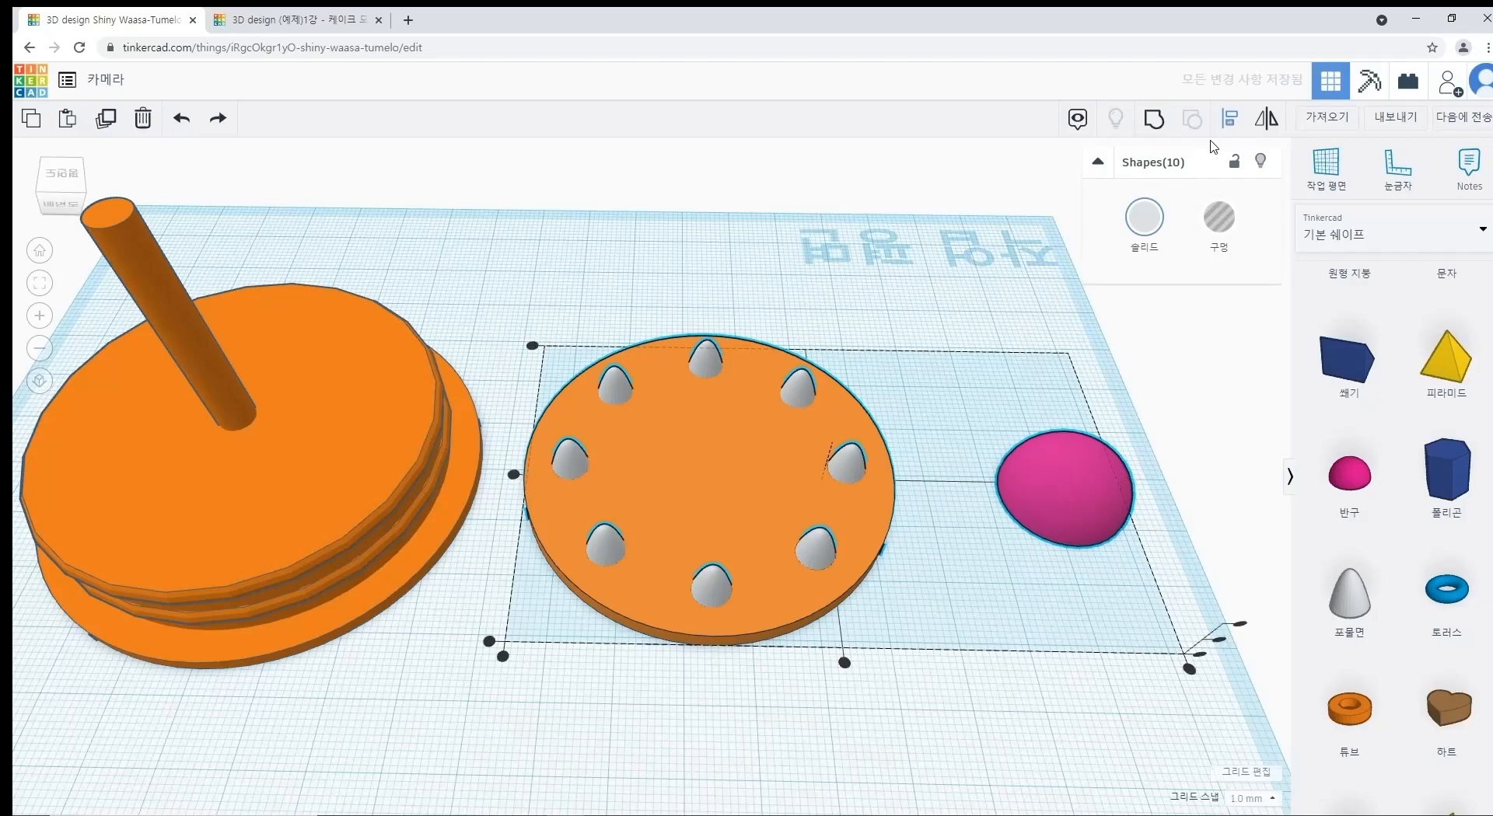
click(845, 663)
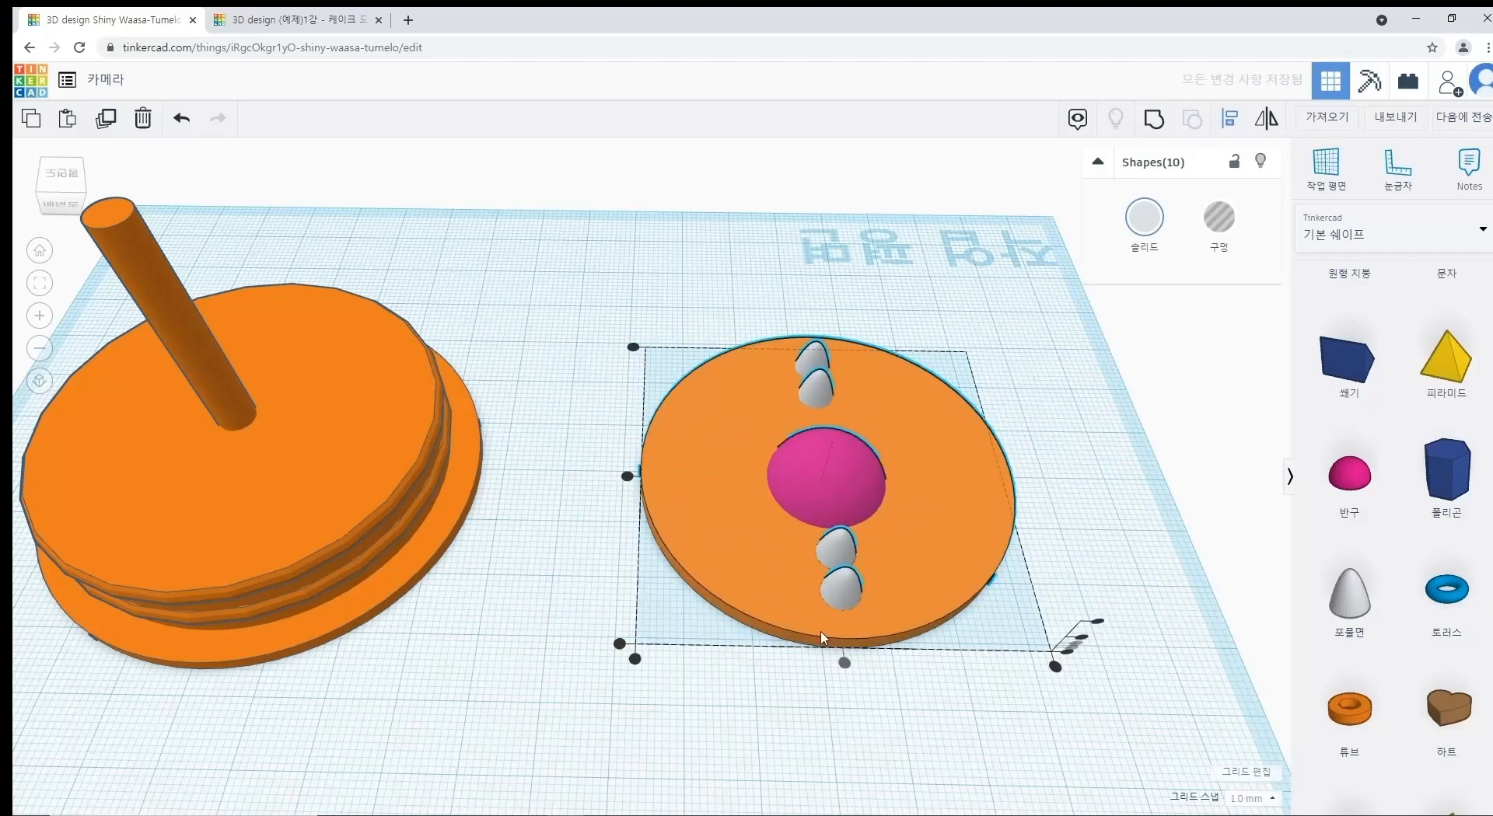
key(ctrl+z)
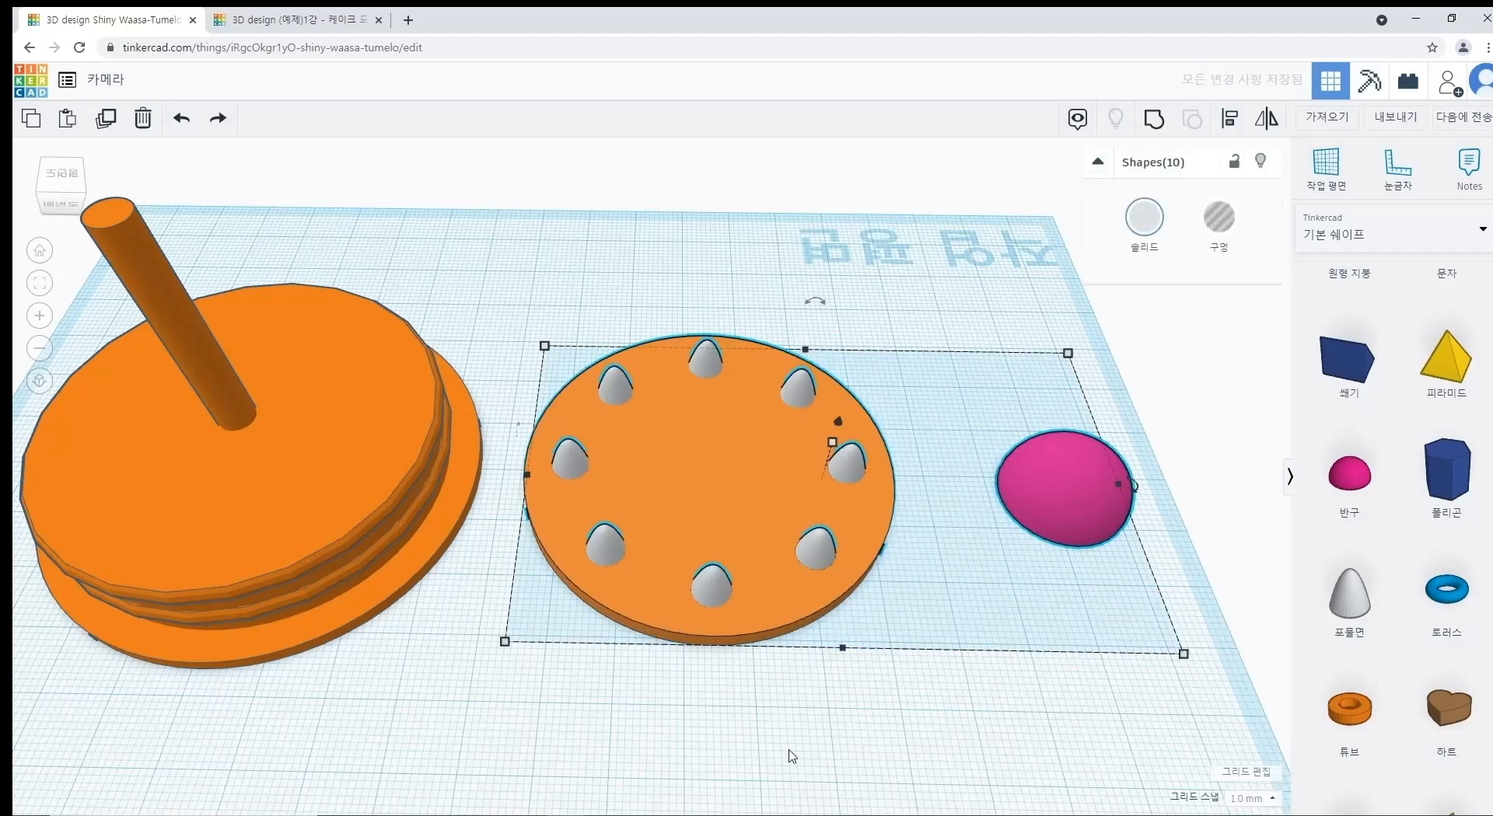
click(789, 752)
right_drag(772, 749, 808, 583)
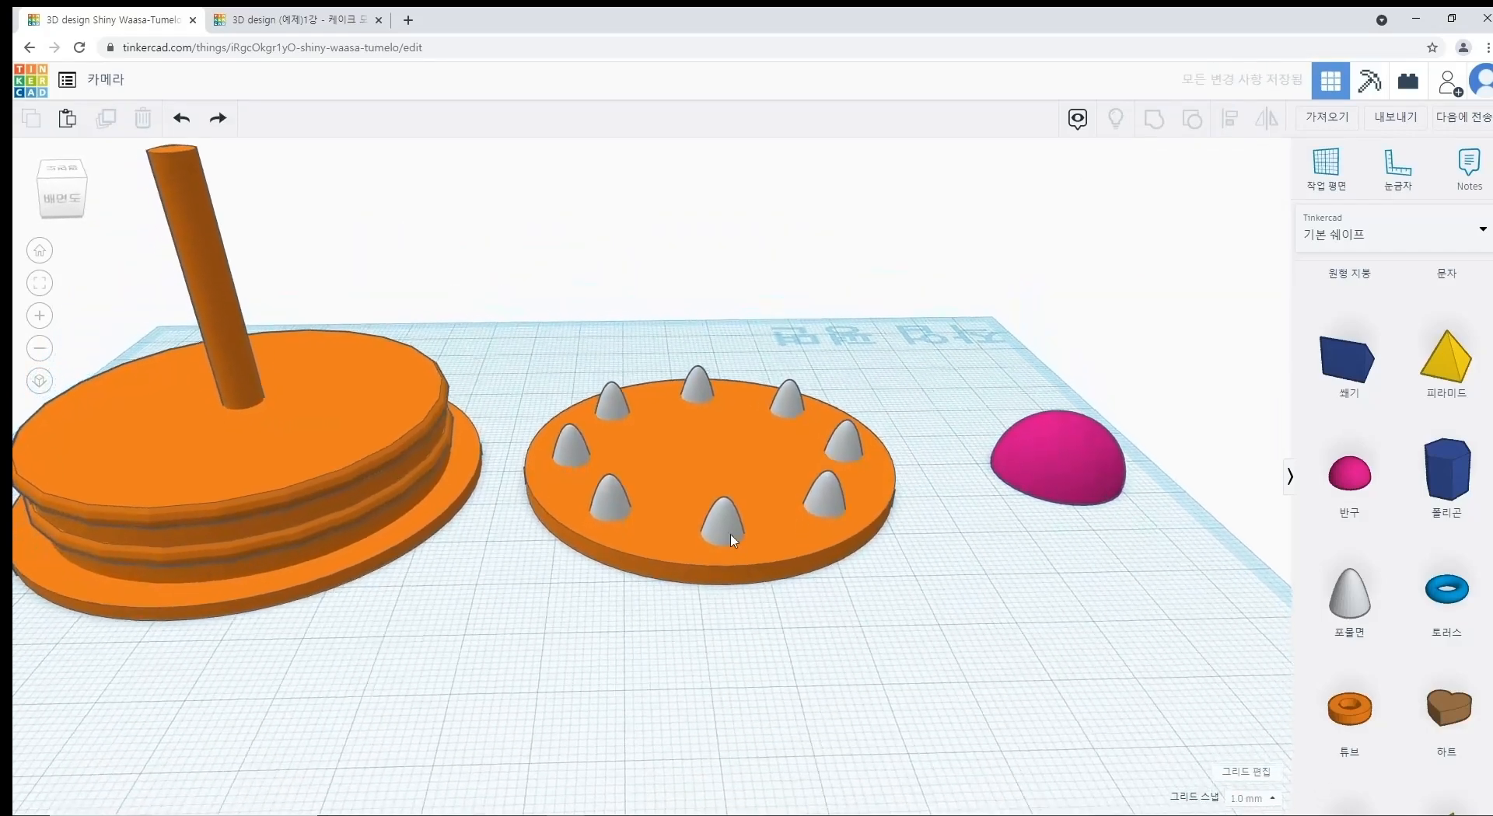
click(731, 525)
click(925, 743)
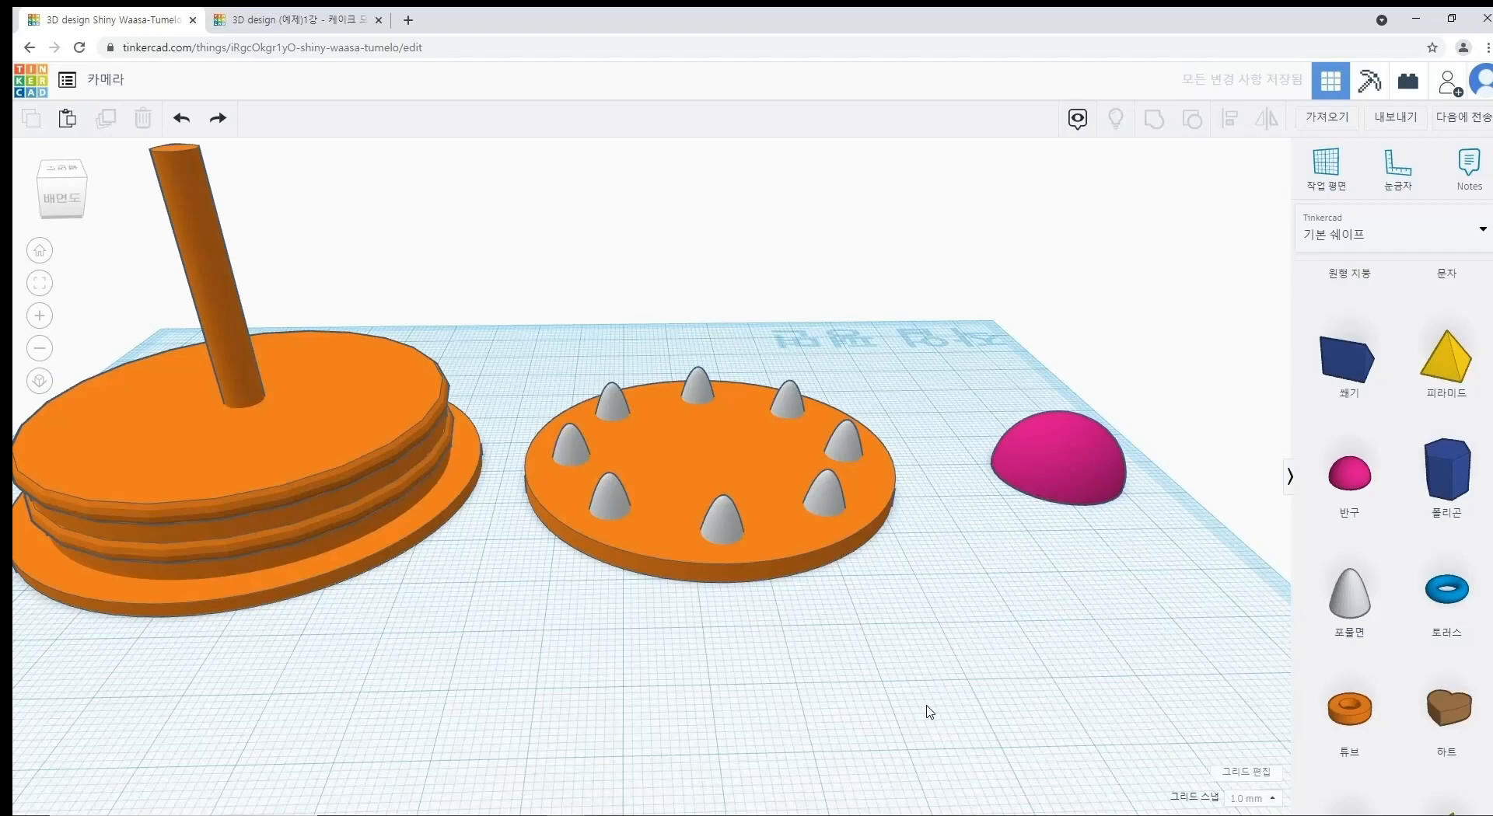
Step: Group the disc with its ring of paraboloids, leaving the half sphere separate
right_drag(844, 606, 933, 361)
drag(933, 359, 537, 599)
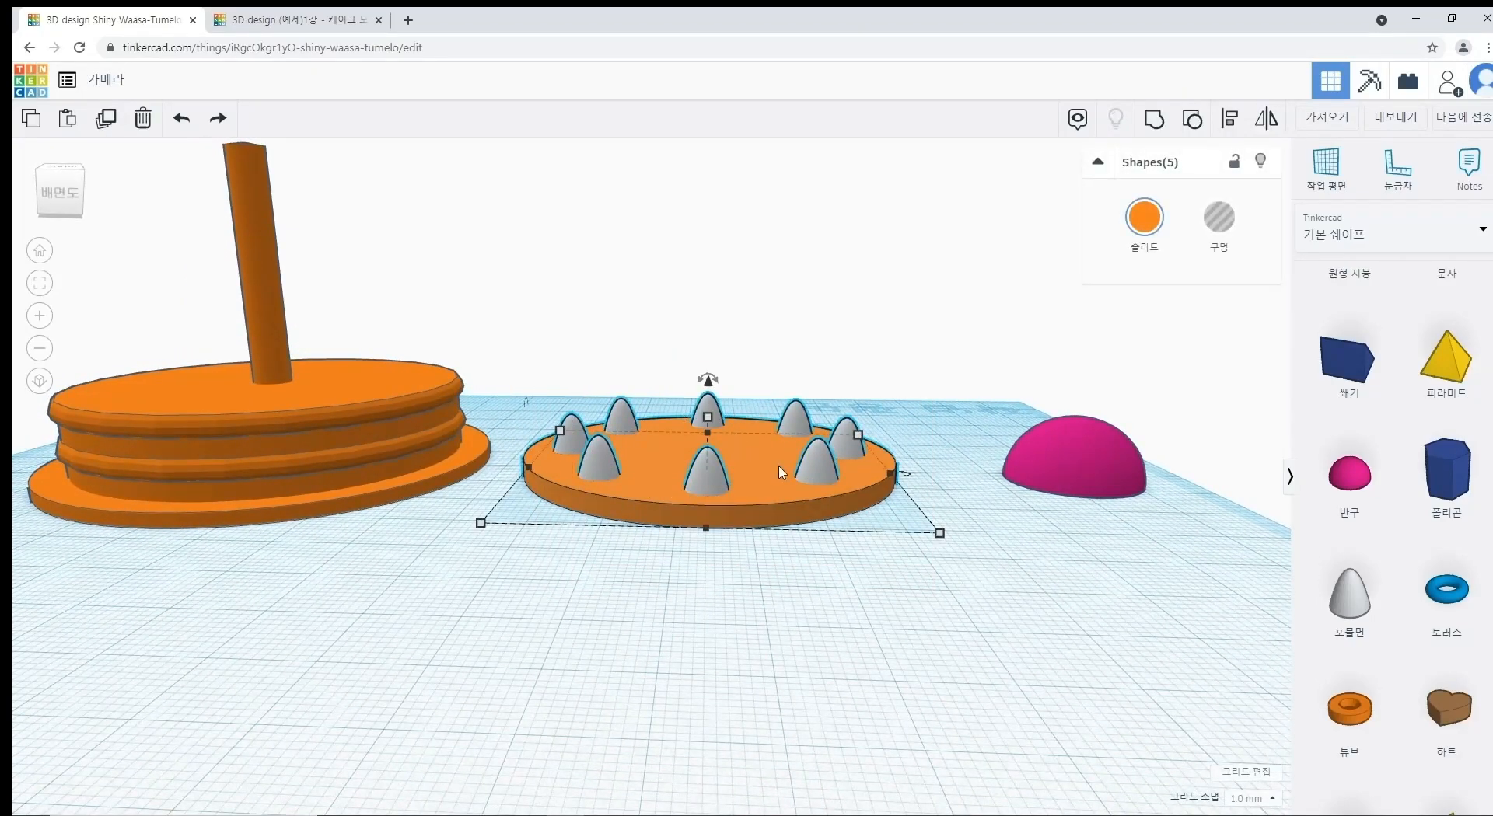
click(1153, 118)
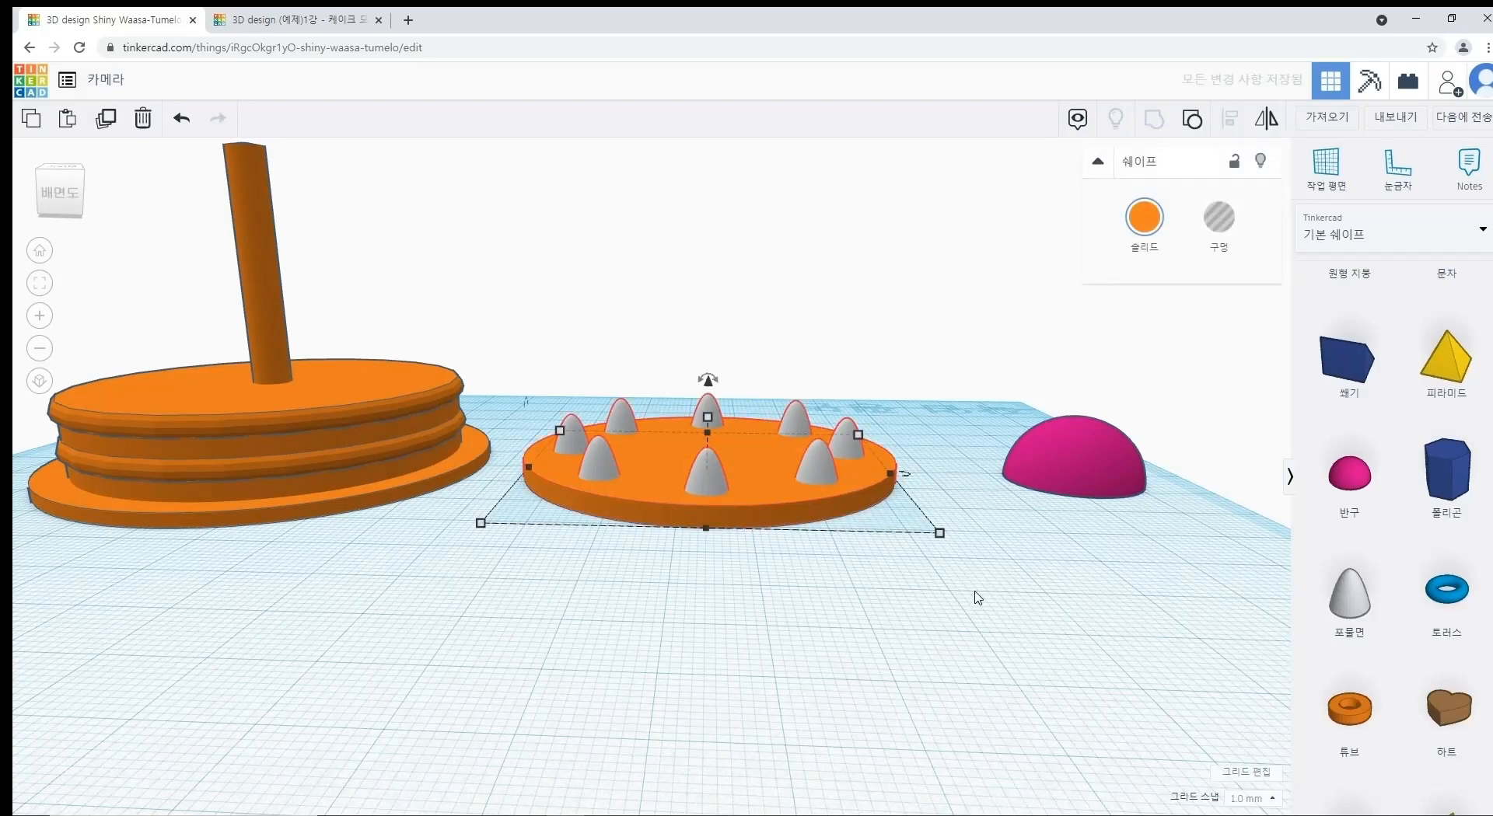
click(977, 597)
Step: Align the half sphere and the decorated disc on their centres along the width
click(801, 493)
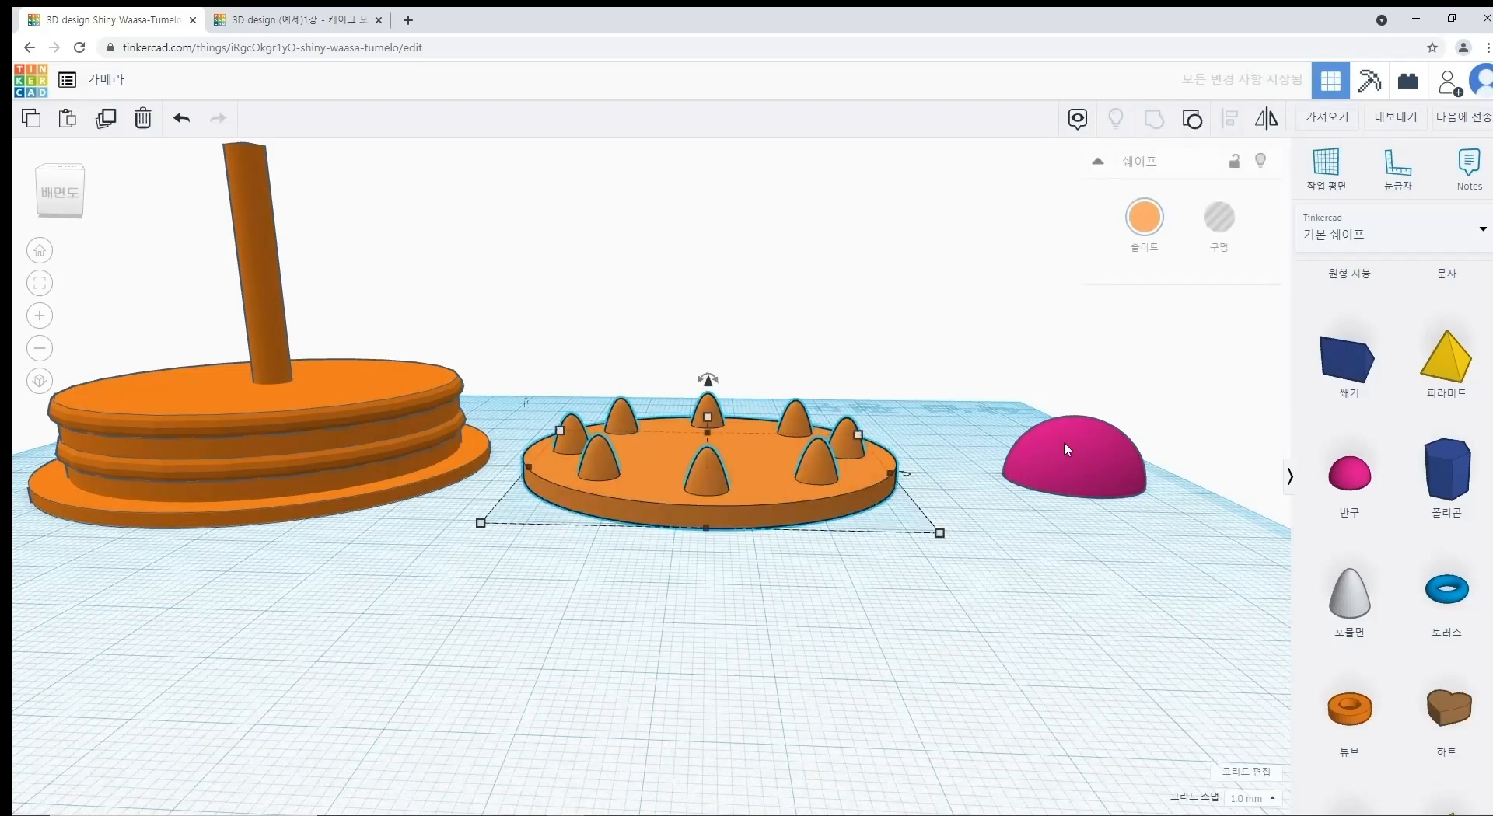
shift+click(1066, 442)
click(1229, 118)
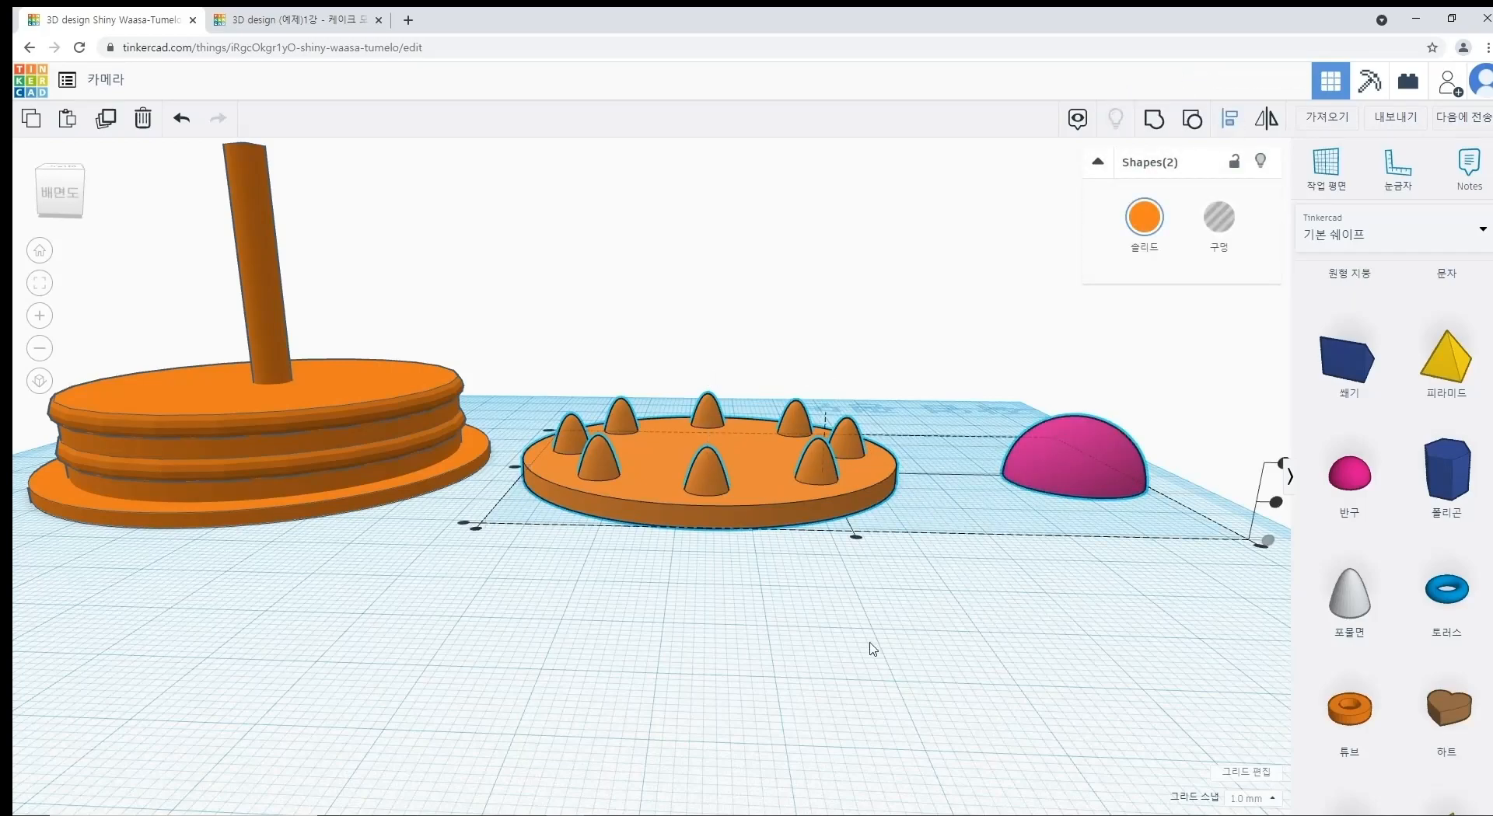
click(856, 536)
click(918, 610)
mouse_move(918, 609)
right_down()
mouse_move(912, 776)
mouse_move(920, 583)
right_up()
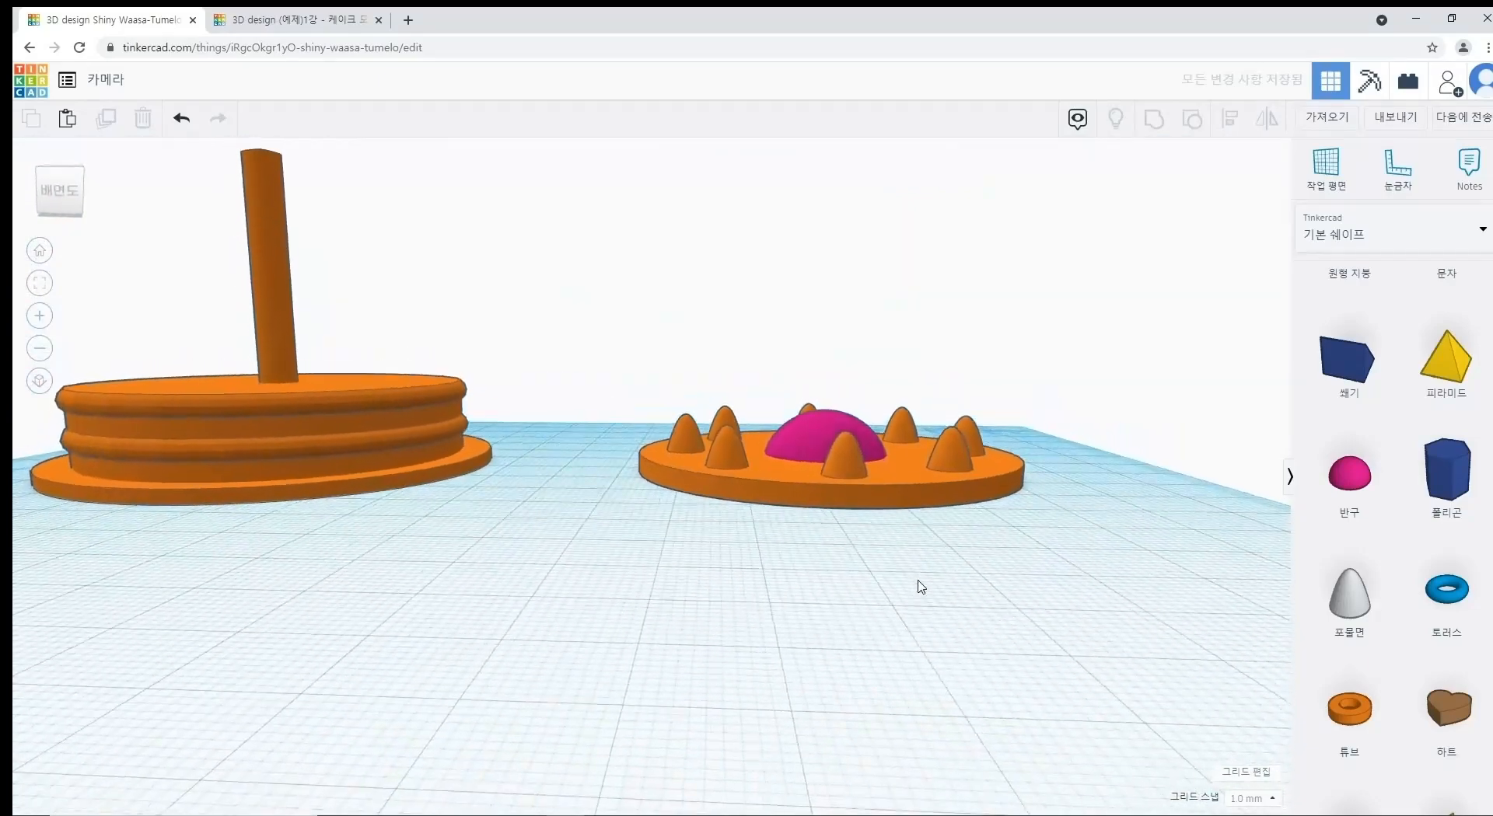
Step: Raise the half sphere slightly above the surface of the decorated disc
click(826, 423)
drag(826, 375, 827, 362)
right_drag(820, 388, 703, 506)
Step: Align the half sphere and the decorated disc on their centres in the remaining horizontal direction
shift+click(813, 474)
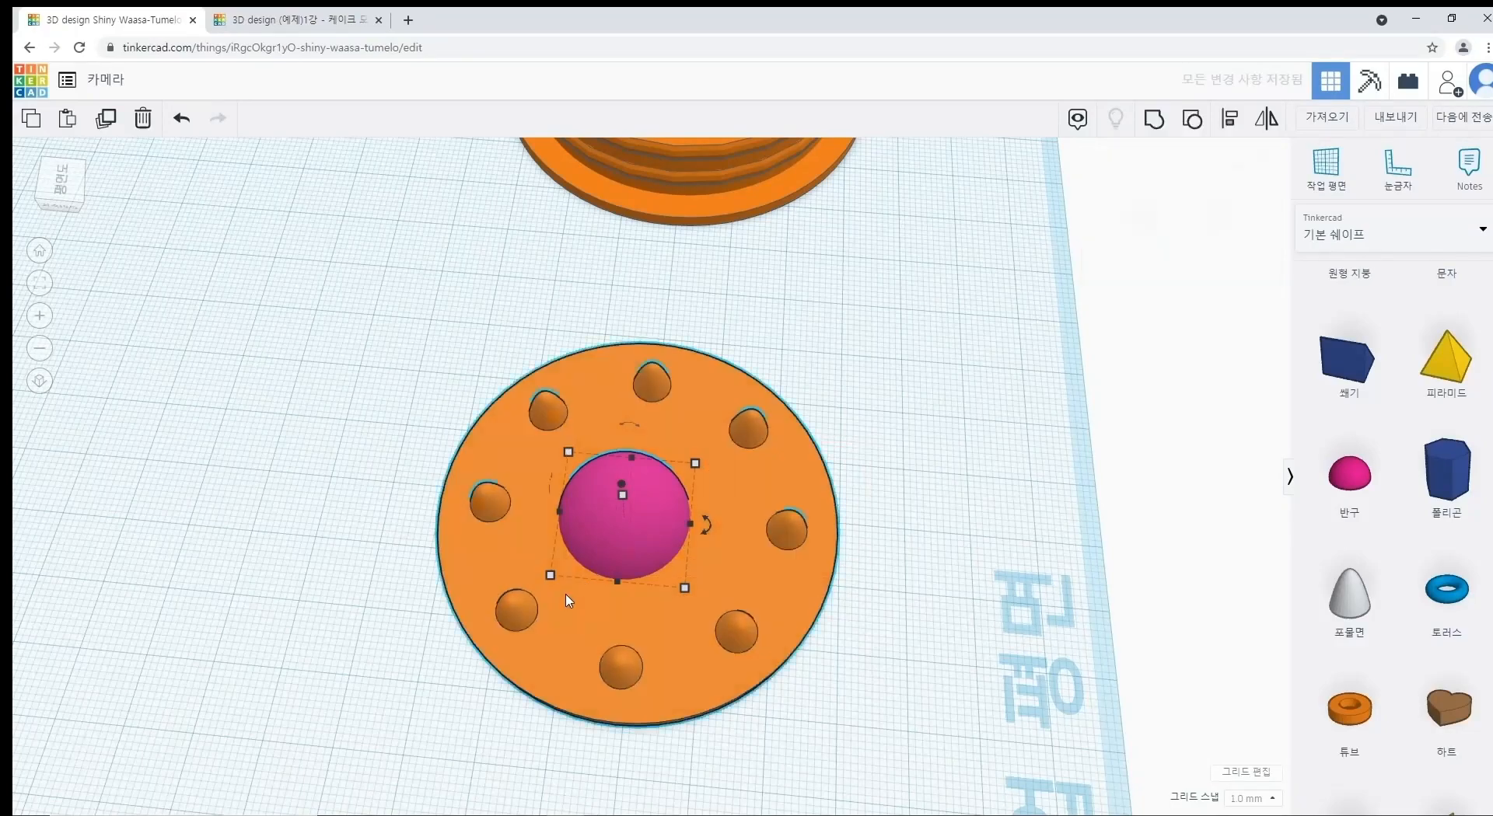
click(1234, 123)
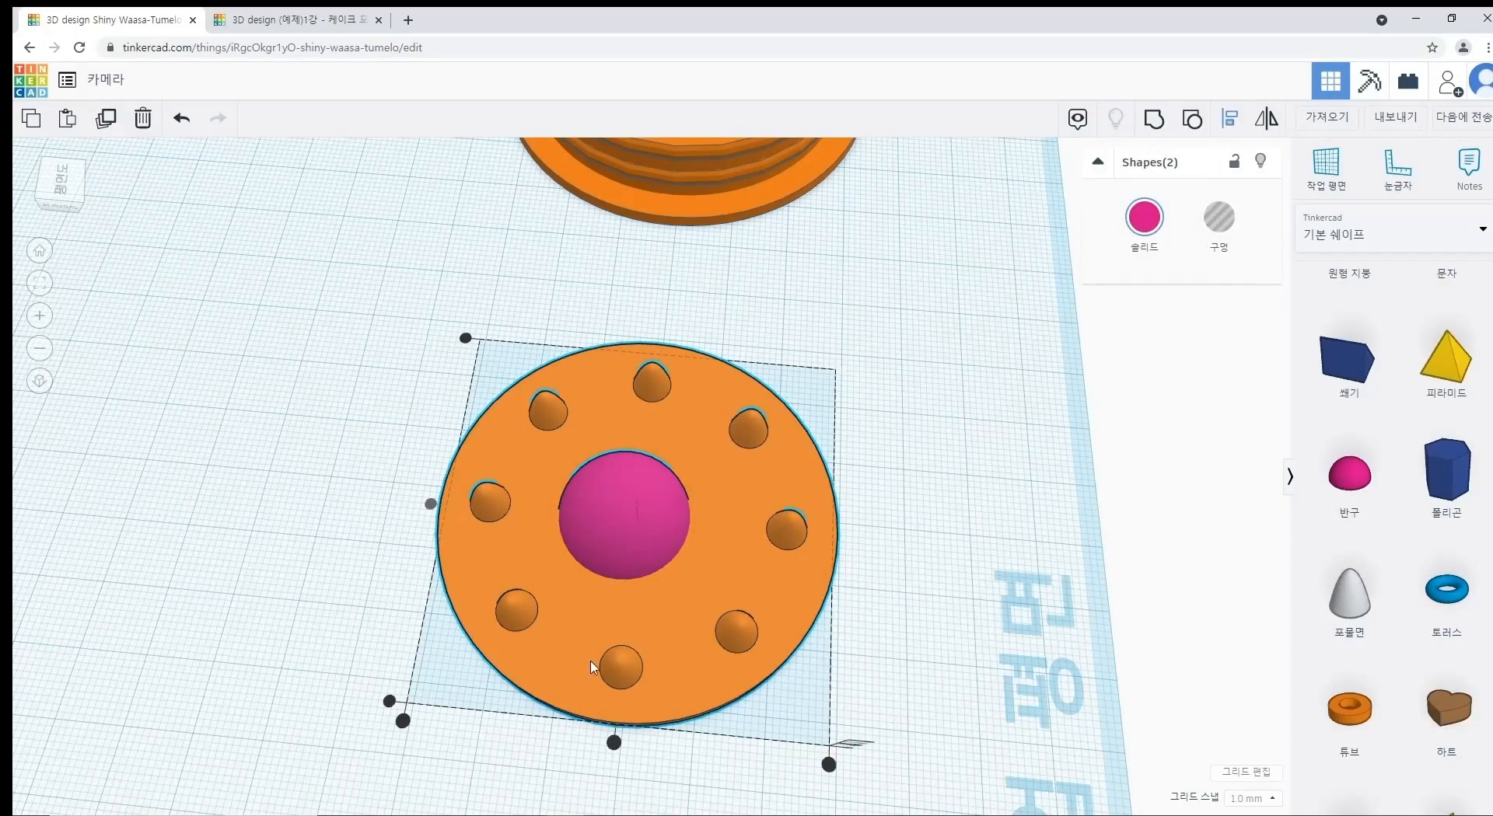
click(614, 742)
right_drag(620, 754, 731, 684)
click(671, 650)
Step: Compare the centred half sphere with the finished cake example
click(360, 30)
right_drag(850, 367, 761, 441)
click(170, 22)
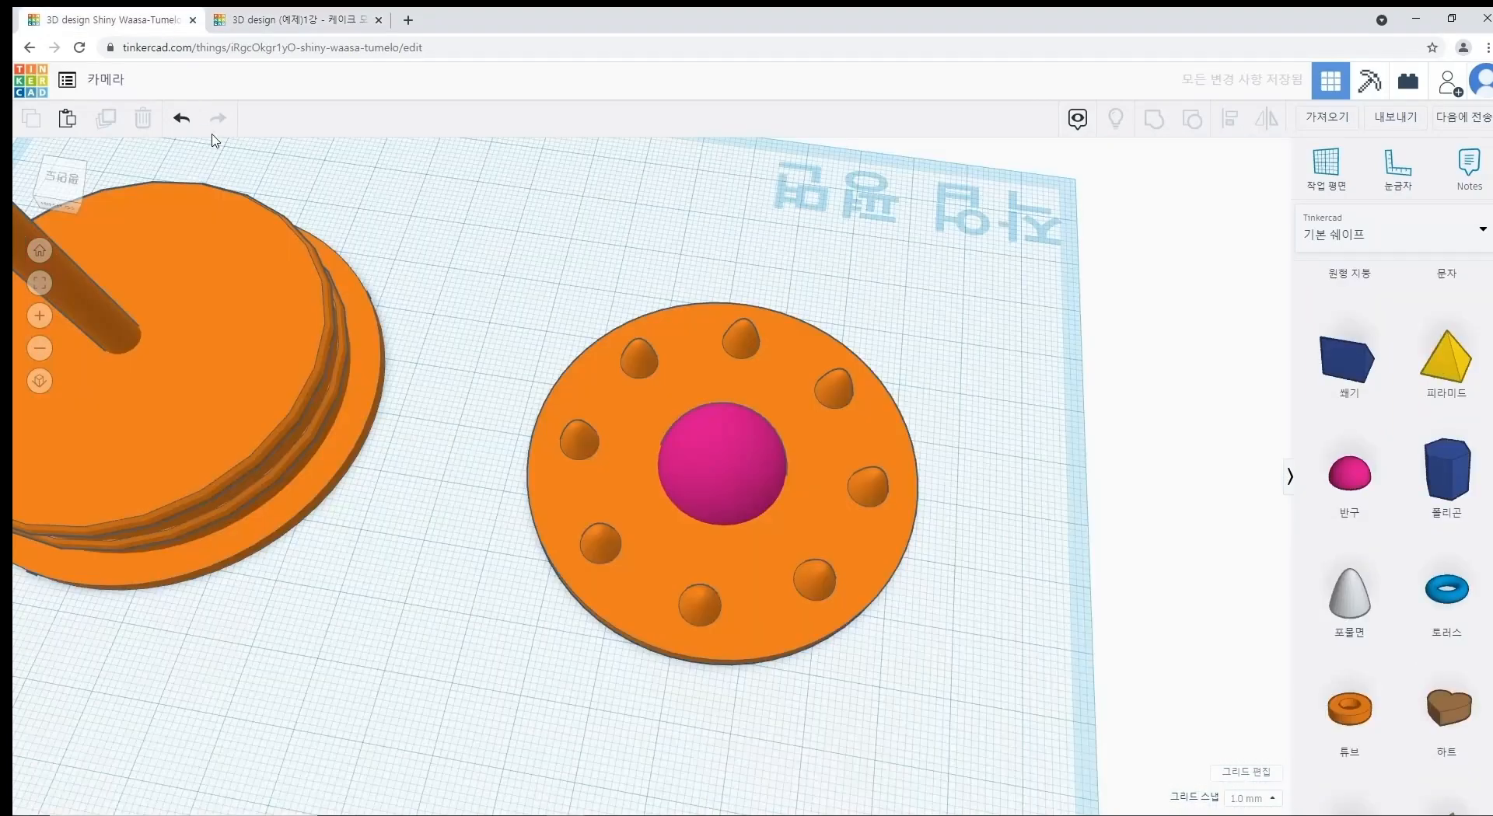
Step: Try enlarging the half sphere's base to 22 by 22 mm, and undo the resize
right_drag(739, 493, 729, 412)
click(729, 412)
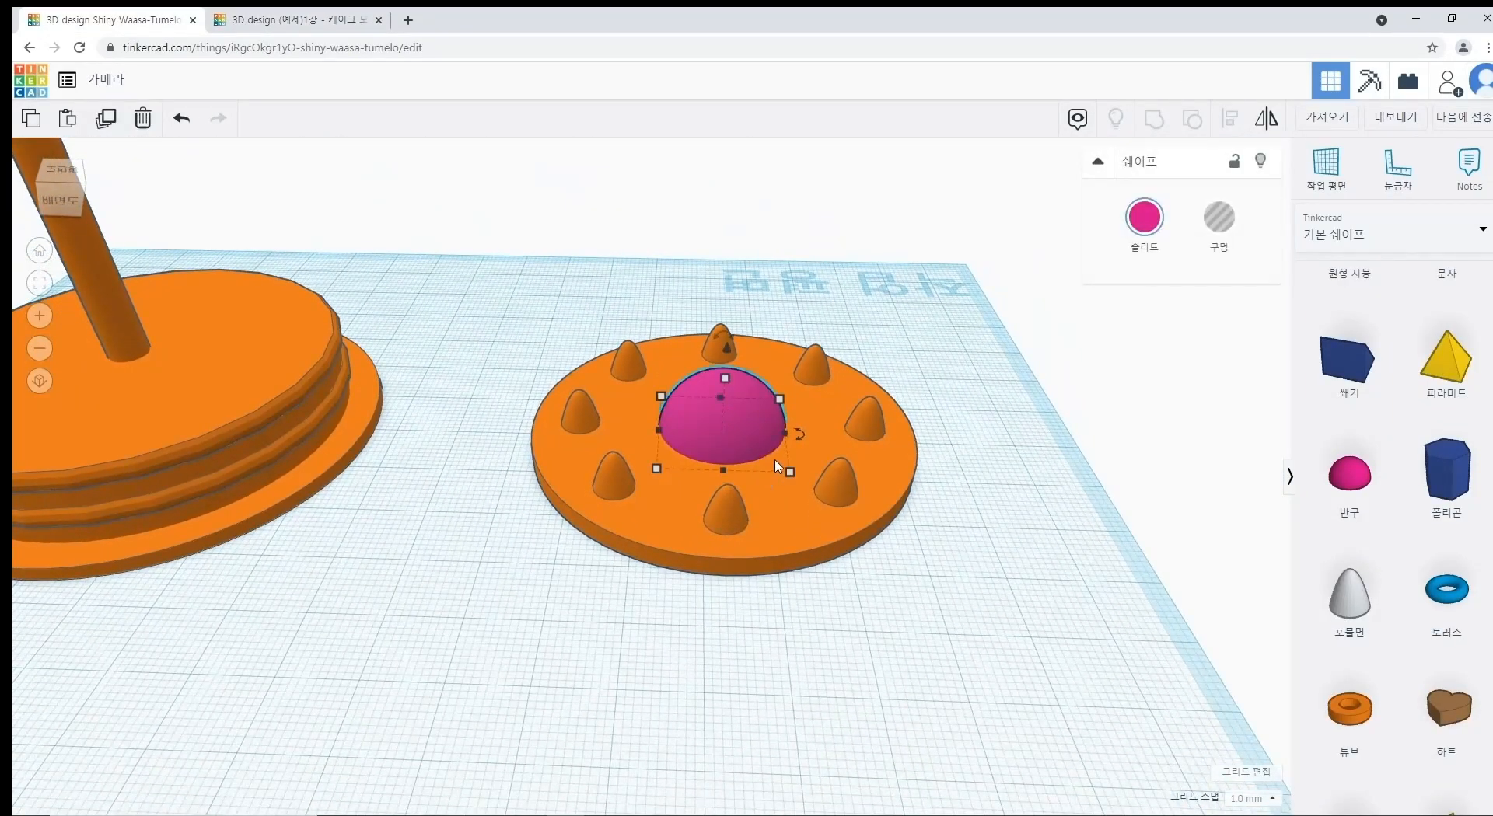
drag(791, 475, 807, 486)
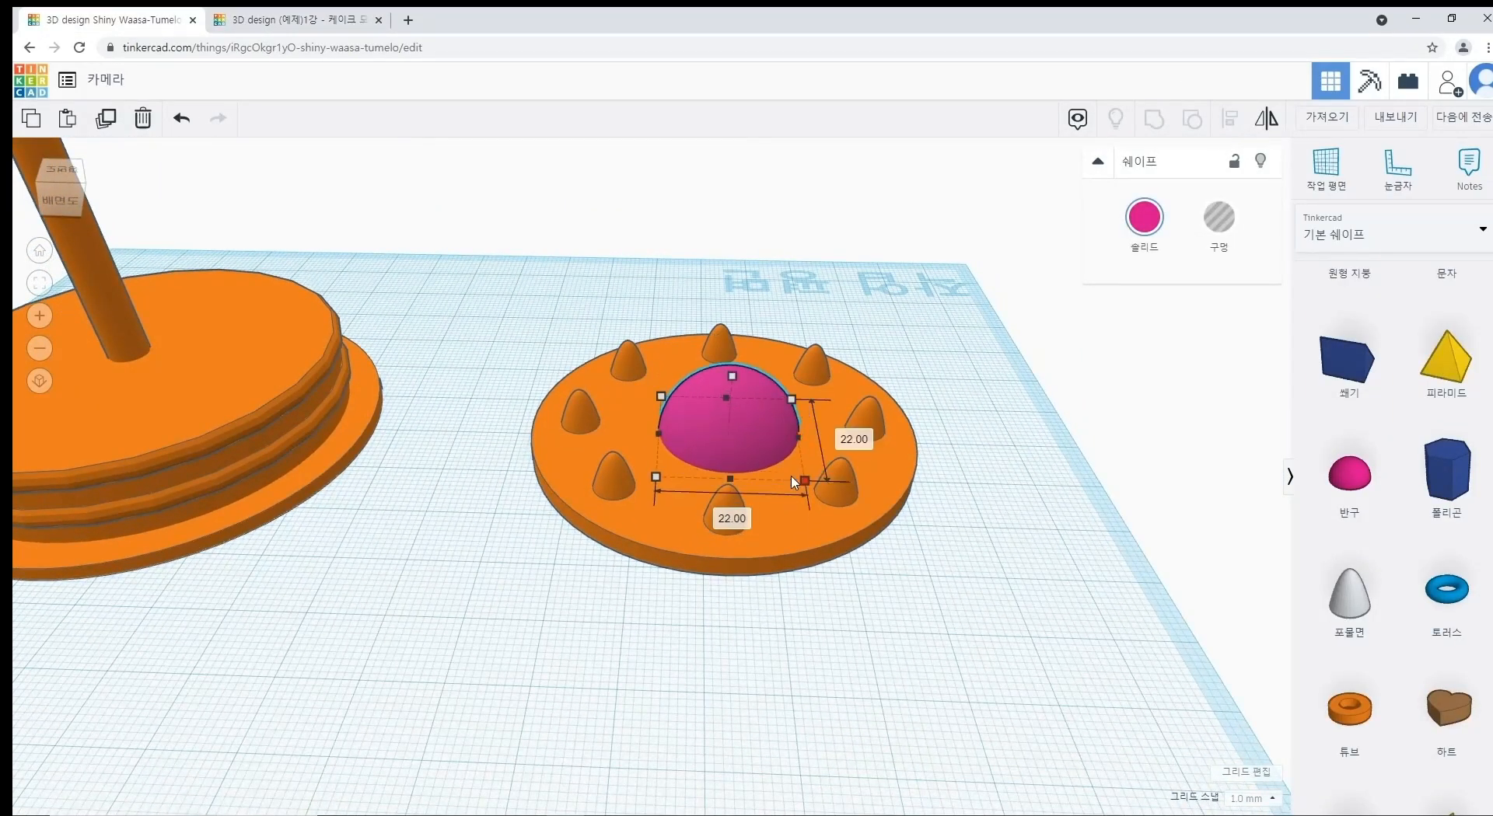
key(ctrl+z)
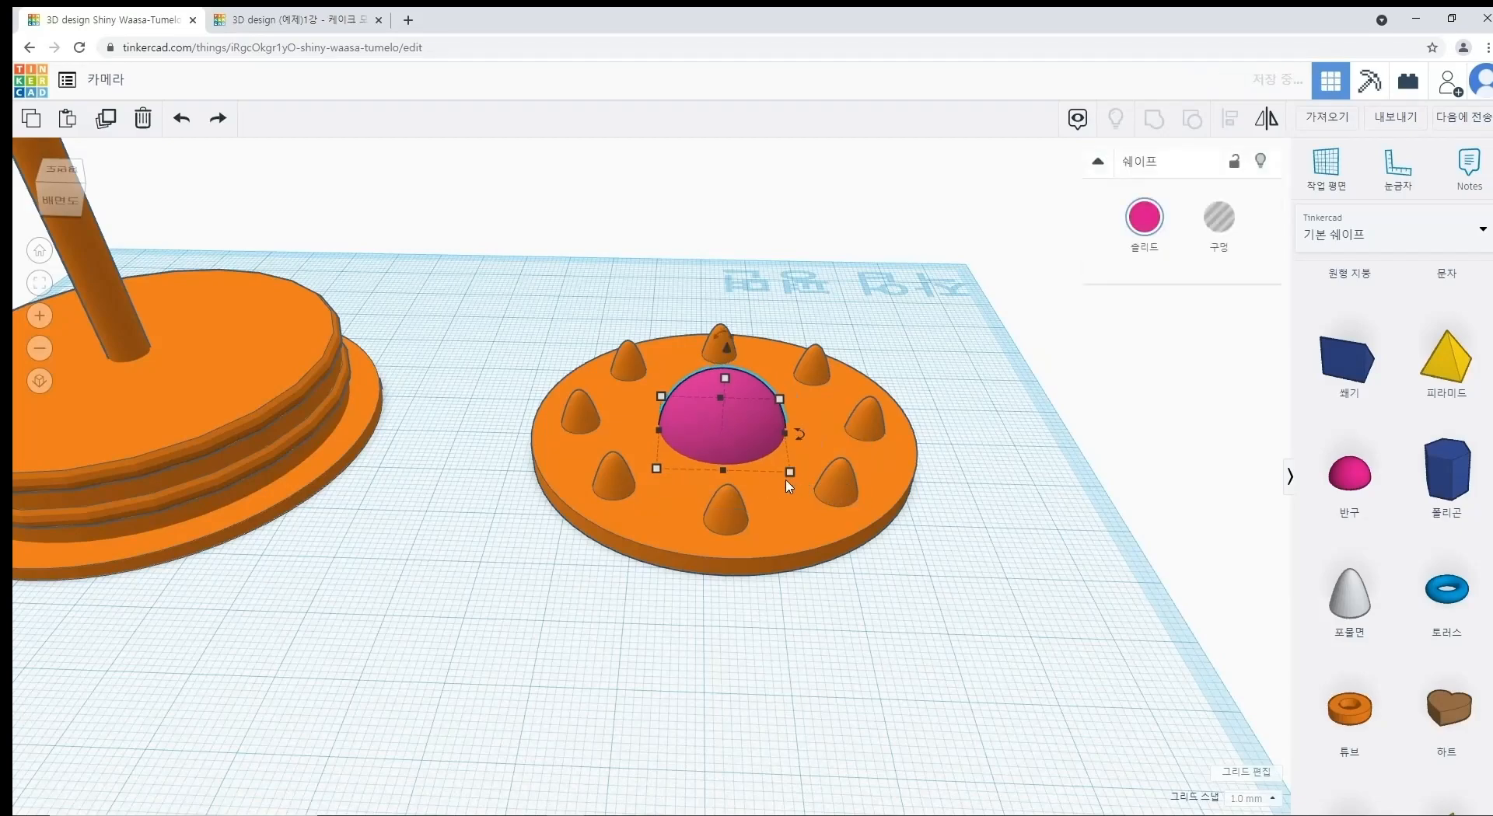
Step: Enlarge the half sphere slightly in proportion and recentre it on the decorated disc
drag(792, 480, 800, 483)
drag(976, 398, 746, 536)
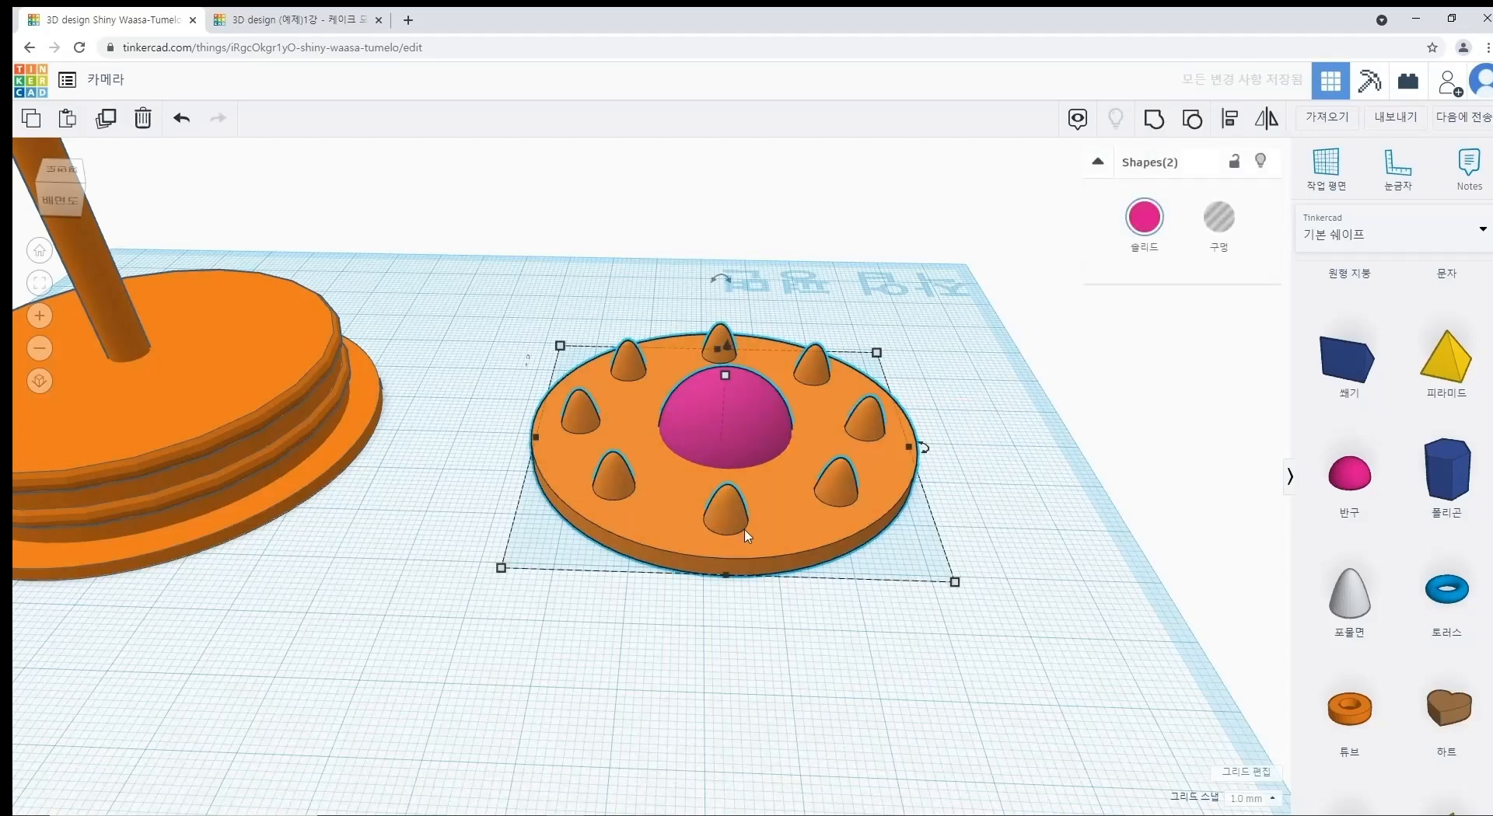
click(1229, 118)
click(726, 587)
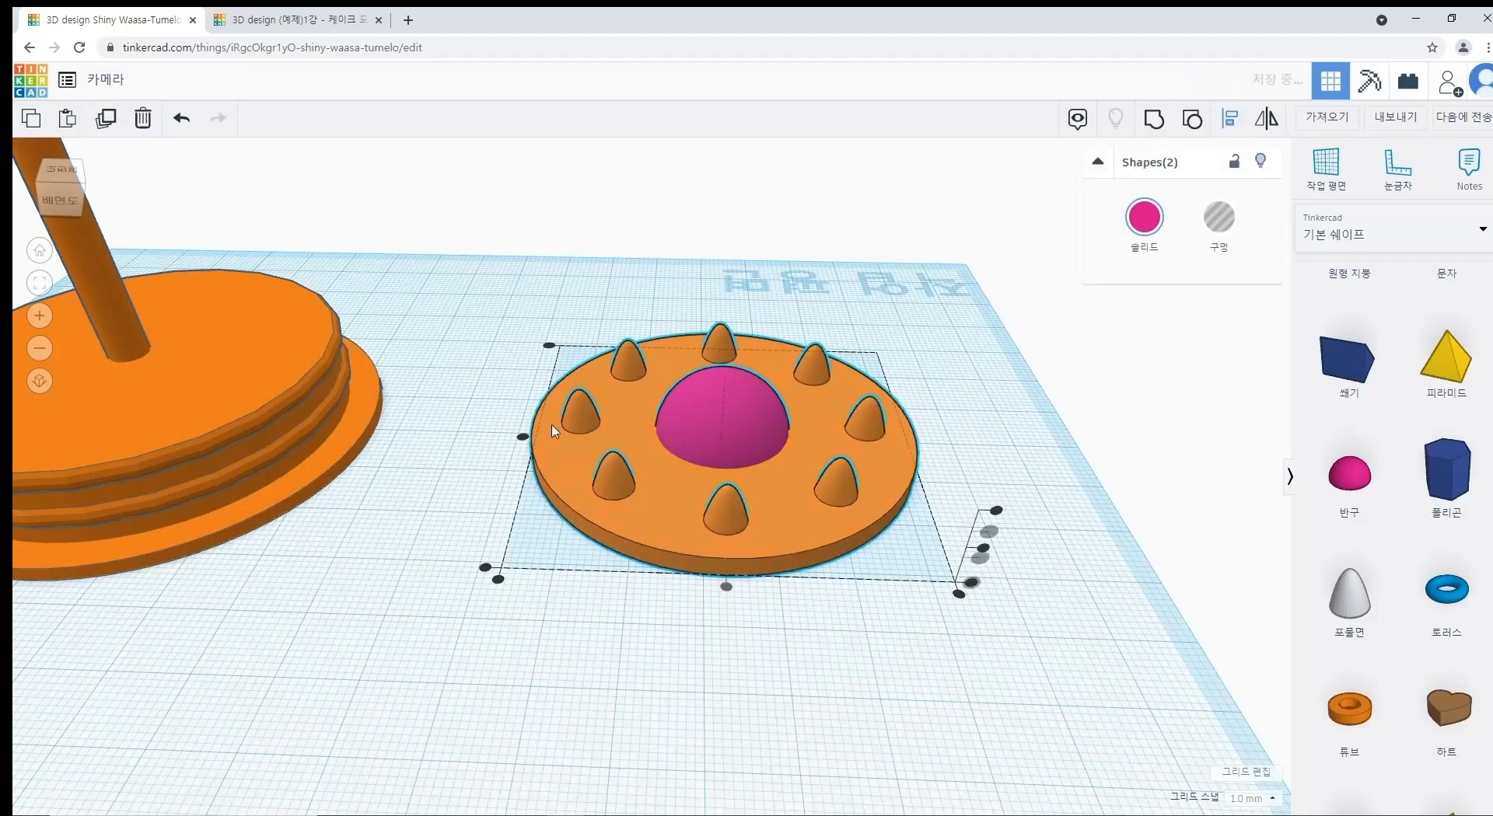
click(1069, 413)
Step: Try grouping the half sphere and the decorated disc in the half sphere's pink colour, and undo the grouping
right_drag(1069, 414, 1023, 473)
drag(835, 576, 586, 173)
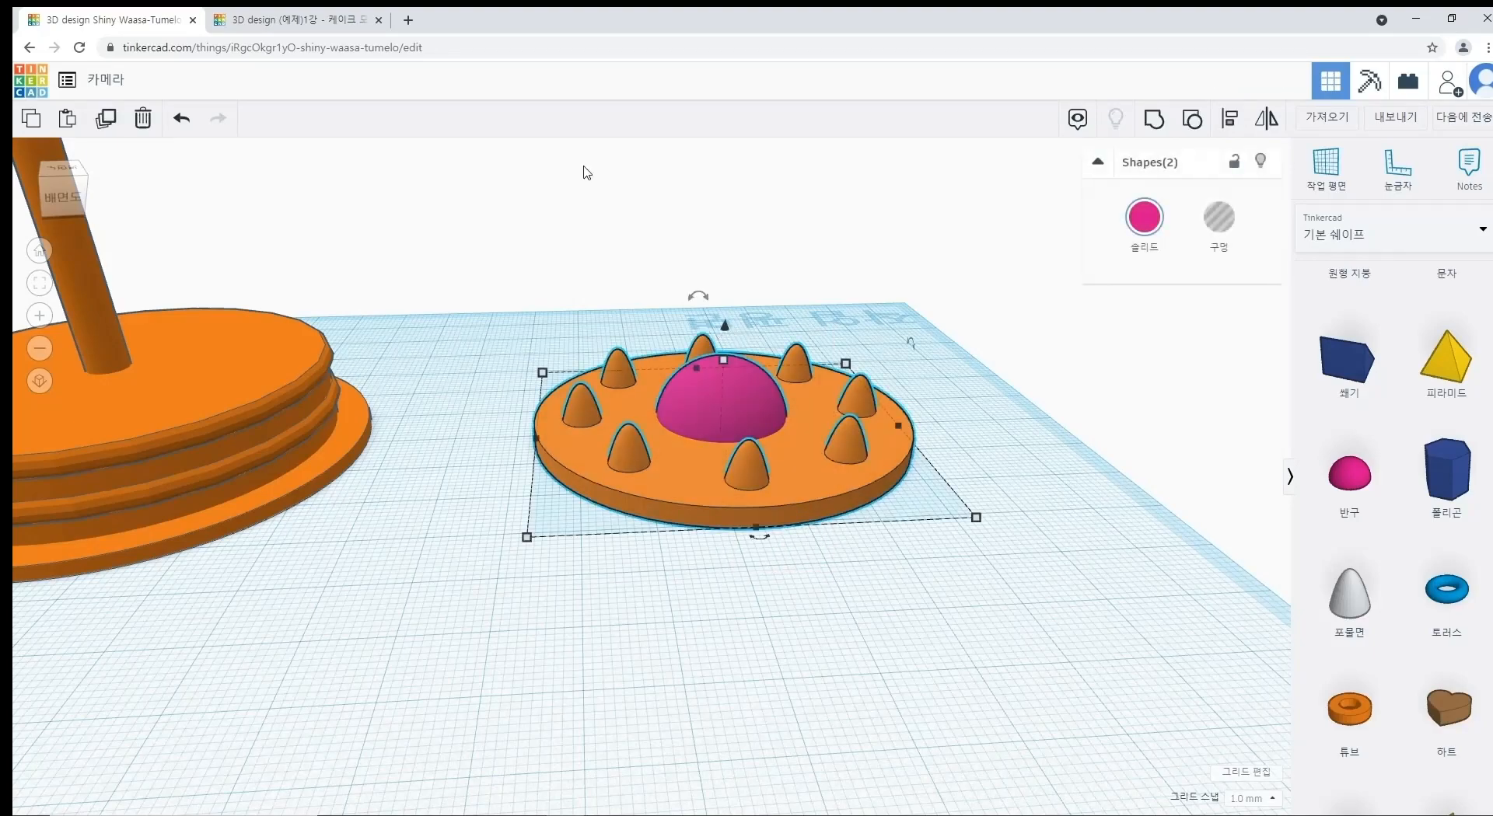
click(1156, 120)
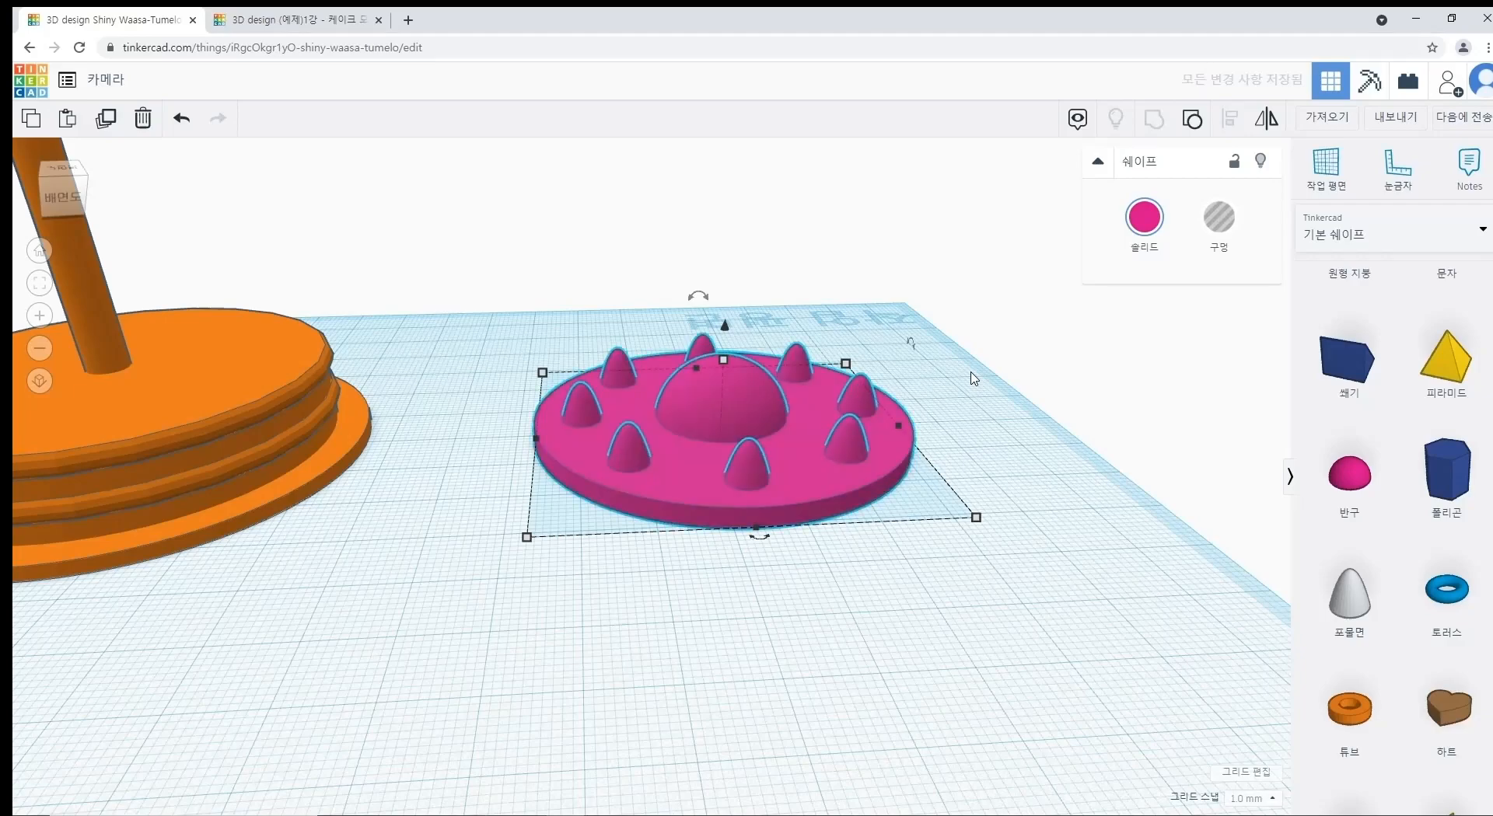
click(967, 374)
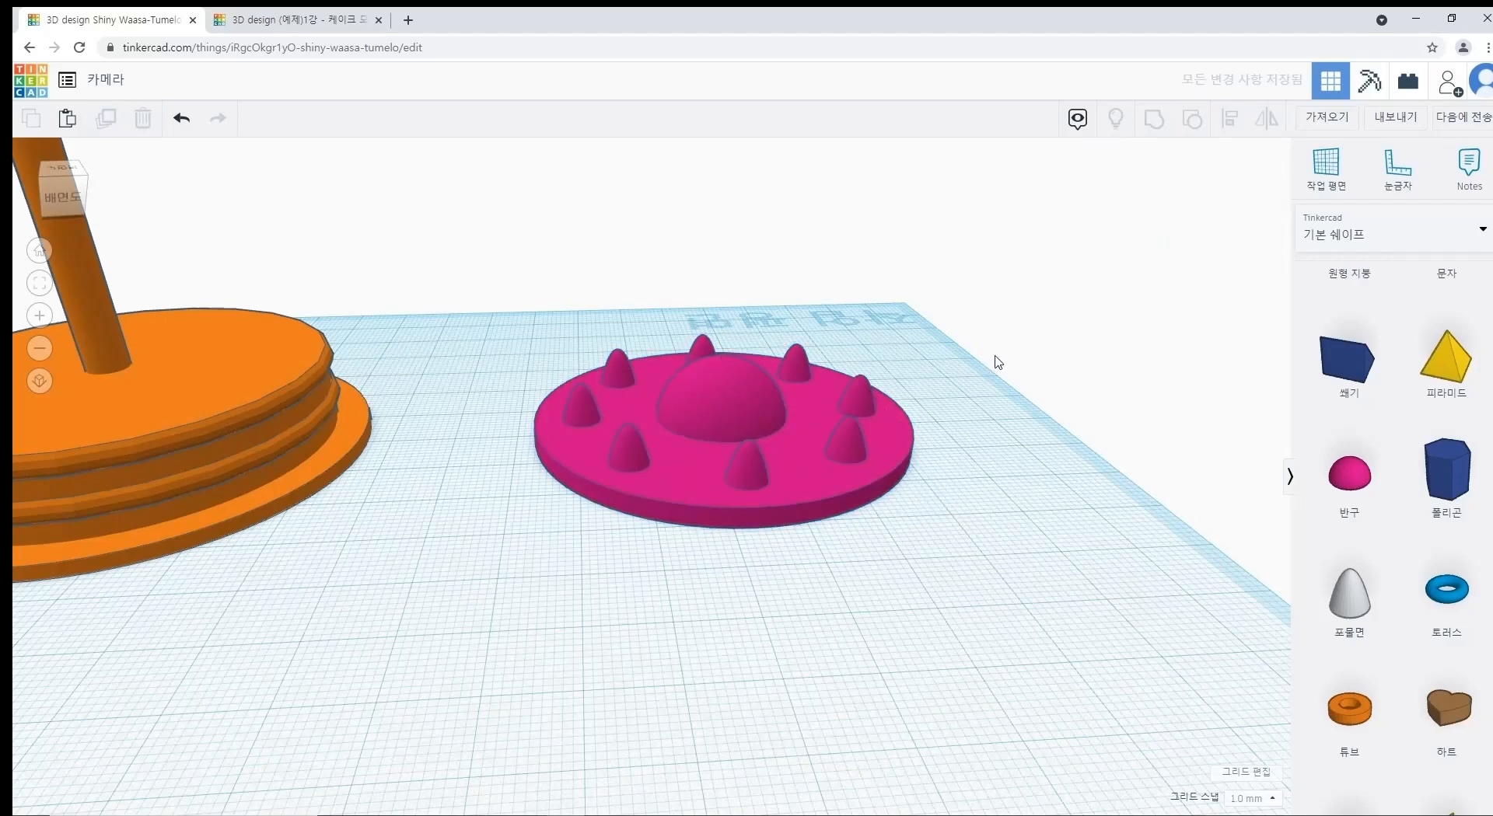
key(ctrl+z)
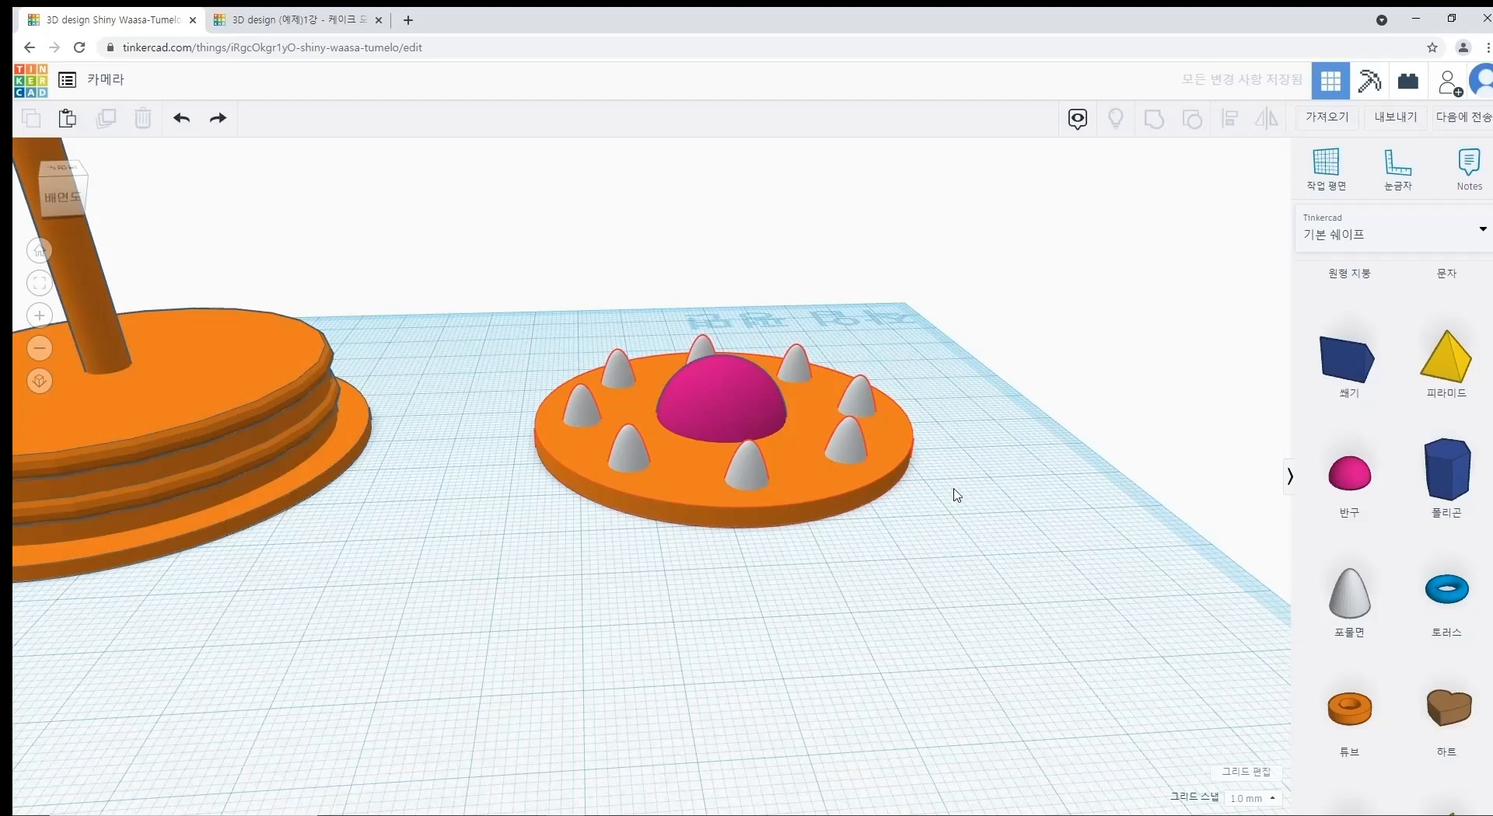
key(ctrl+z)
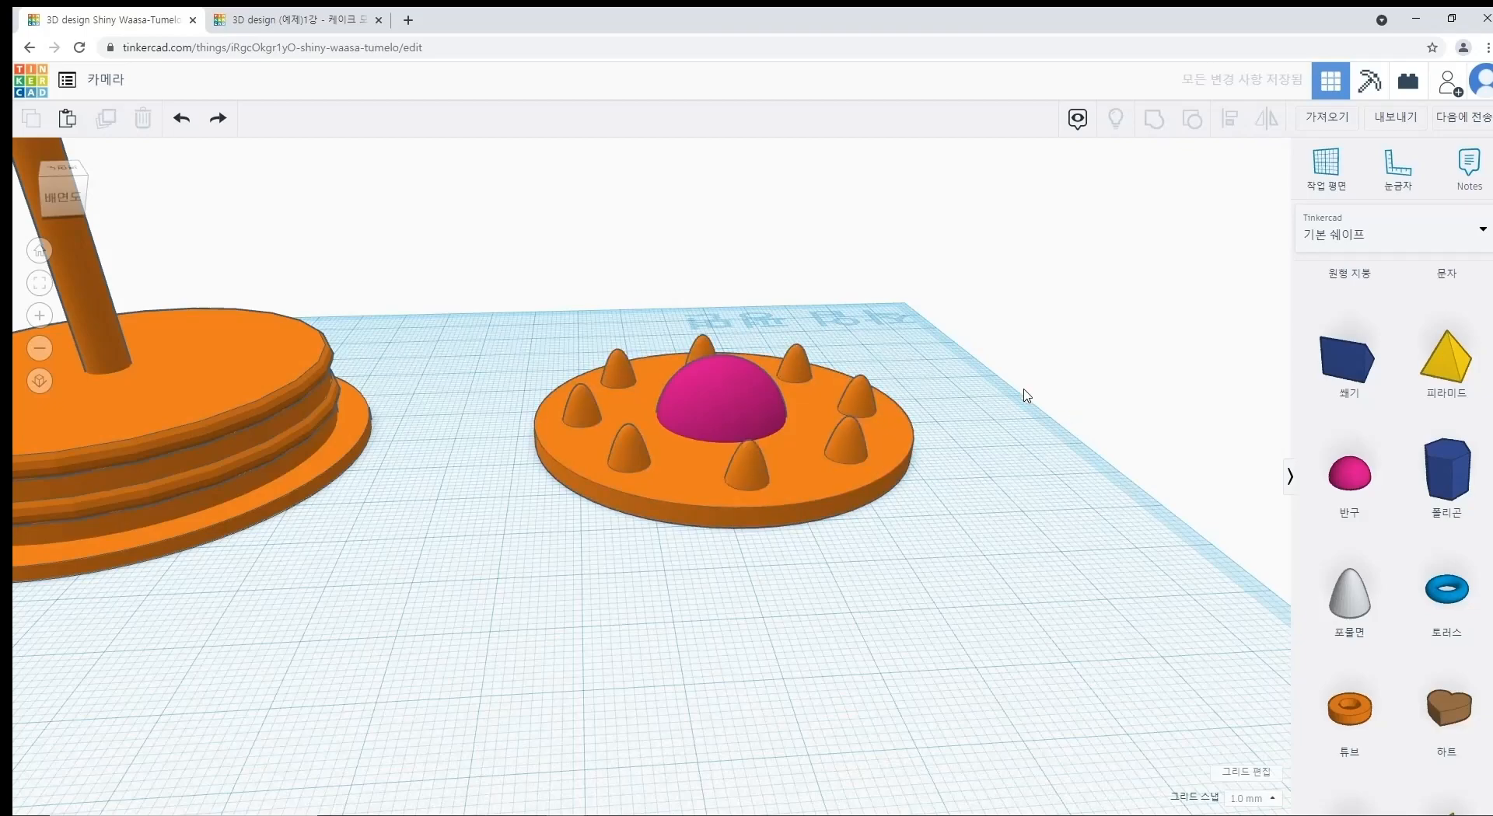
Step: Try grouping with the decorated disc selected before the half sphere so the disc's orange colour is used, and undo it
click(830, 470)
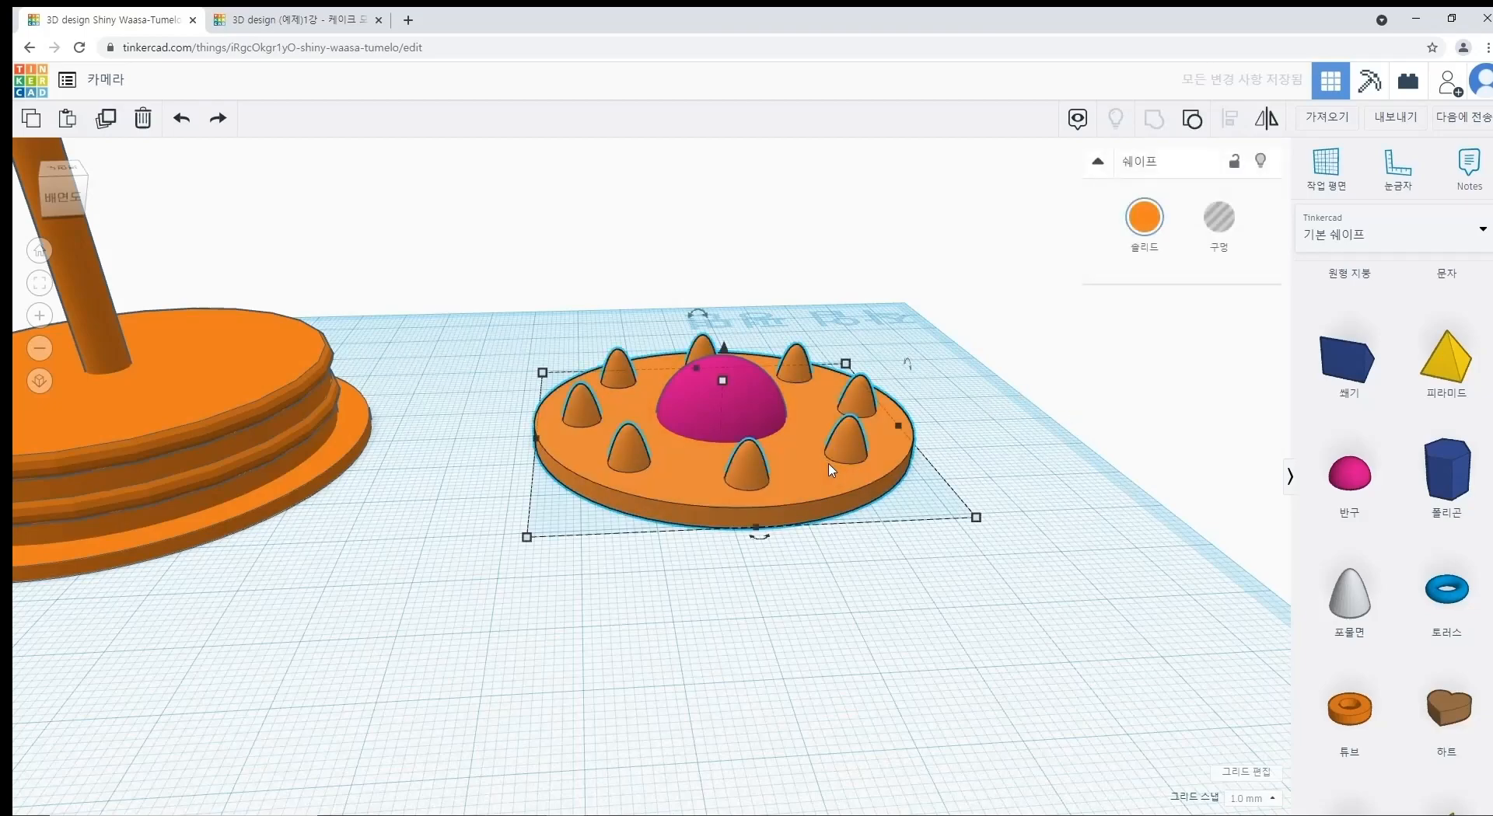
shift+click(692, 392)
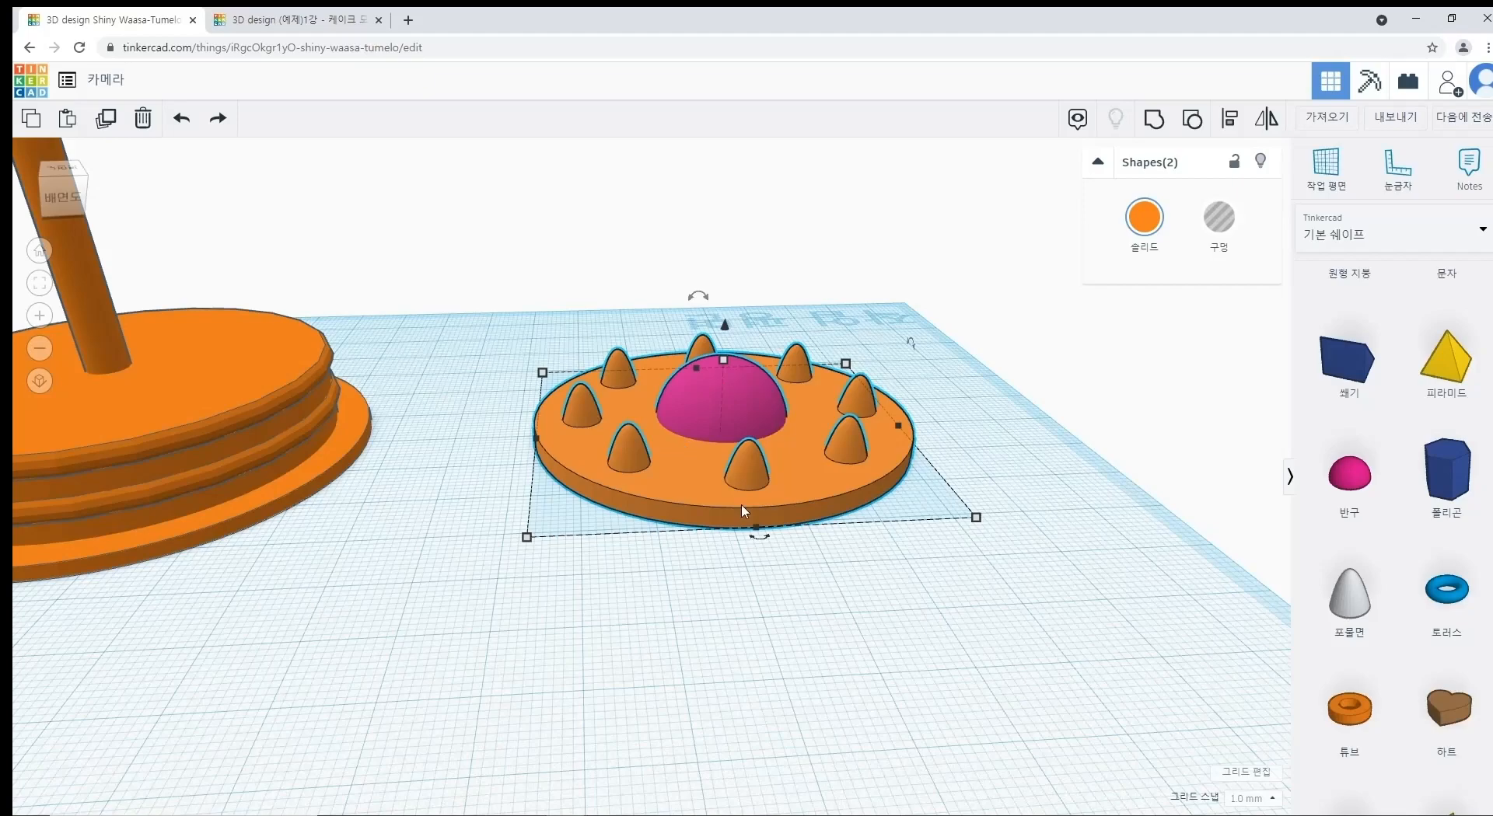
click(770, 514)
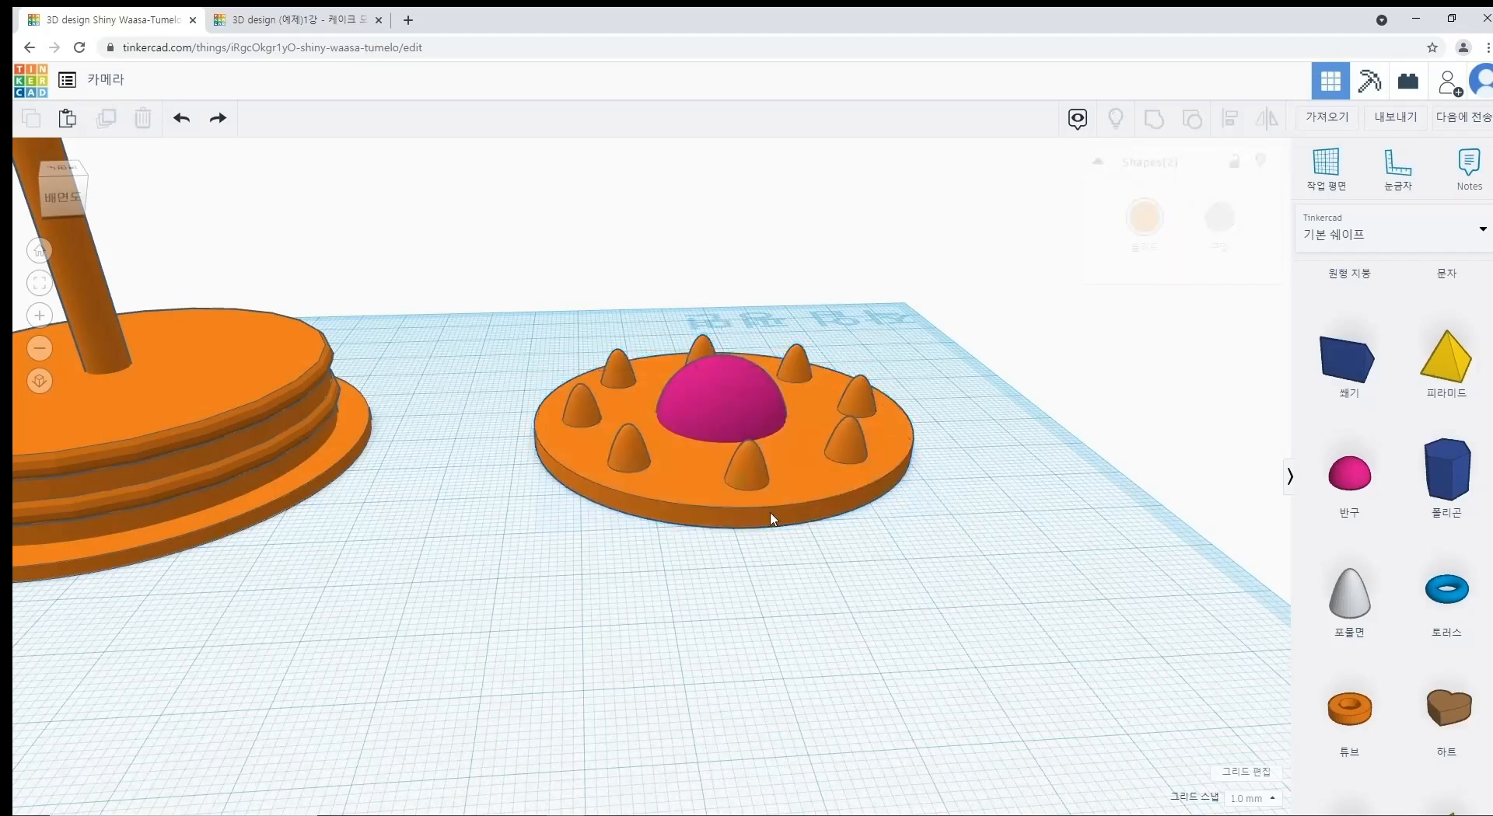
shift+click(744, 402)
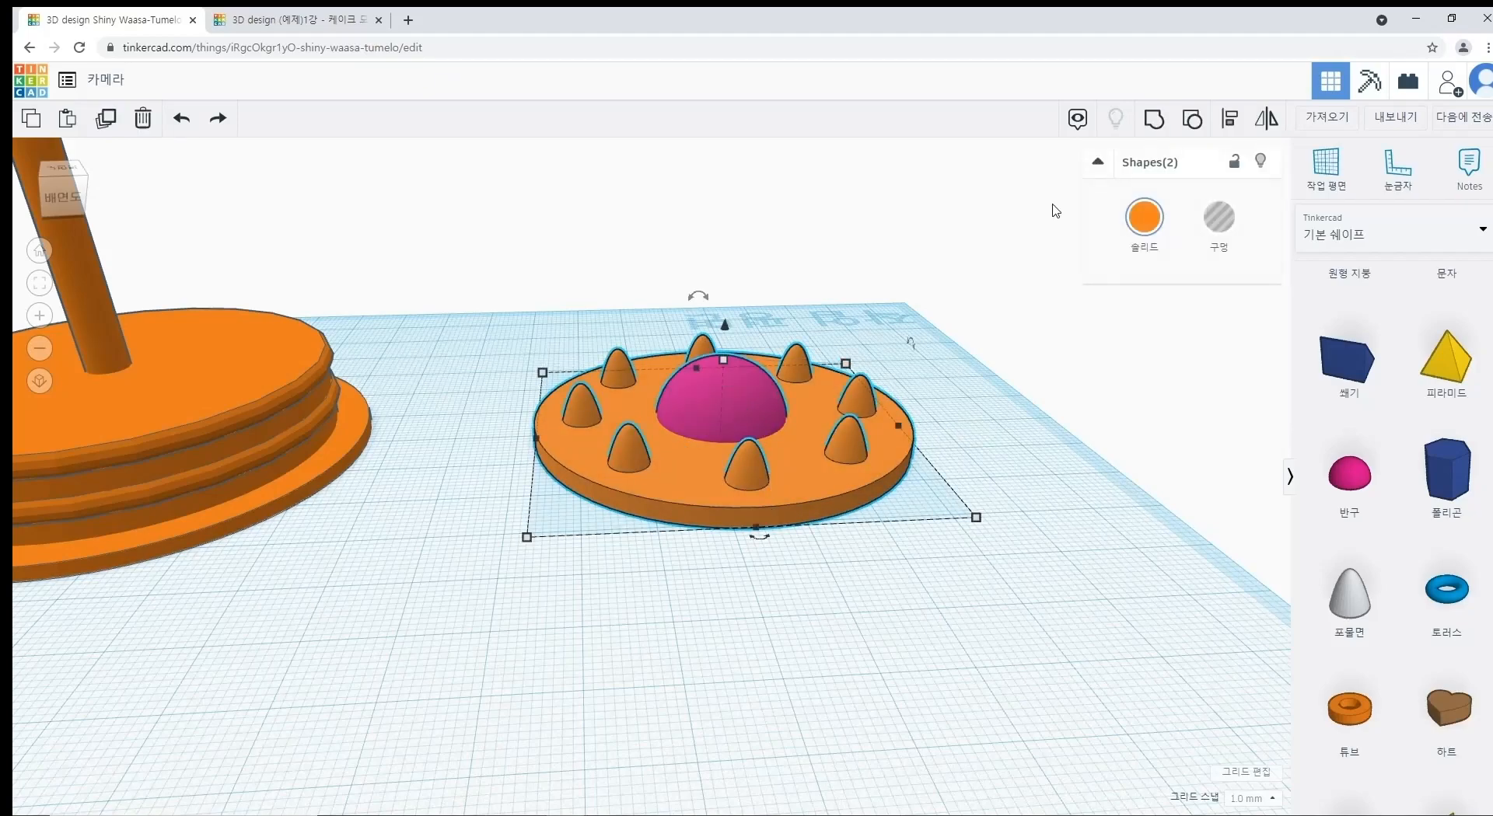
click(1154, 120)
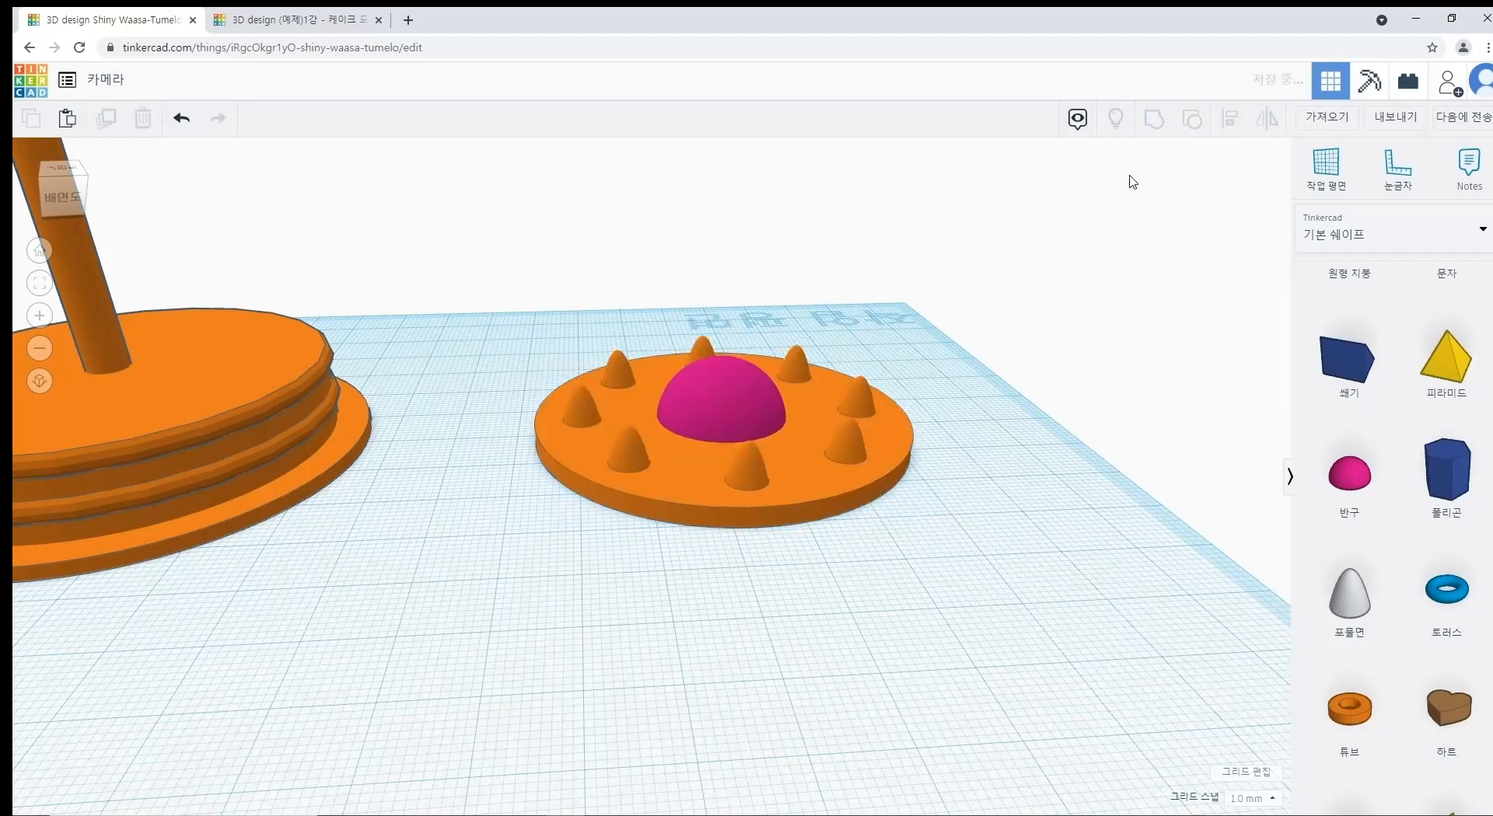
click(1026, 488)
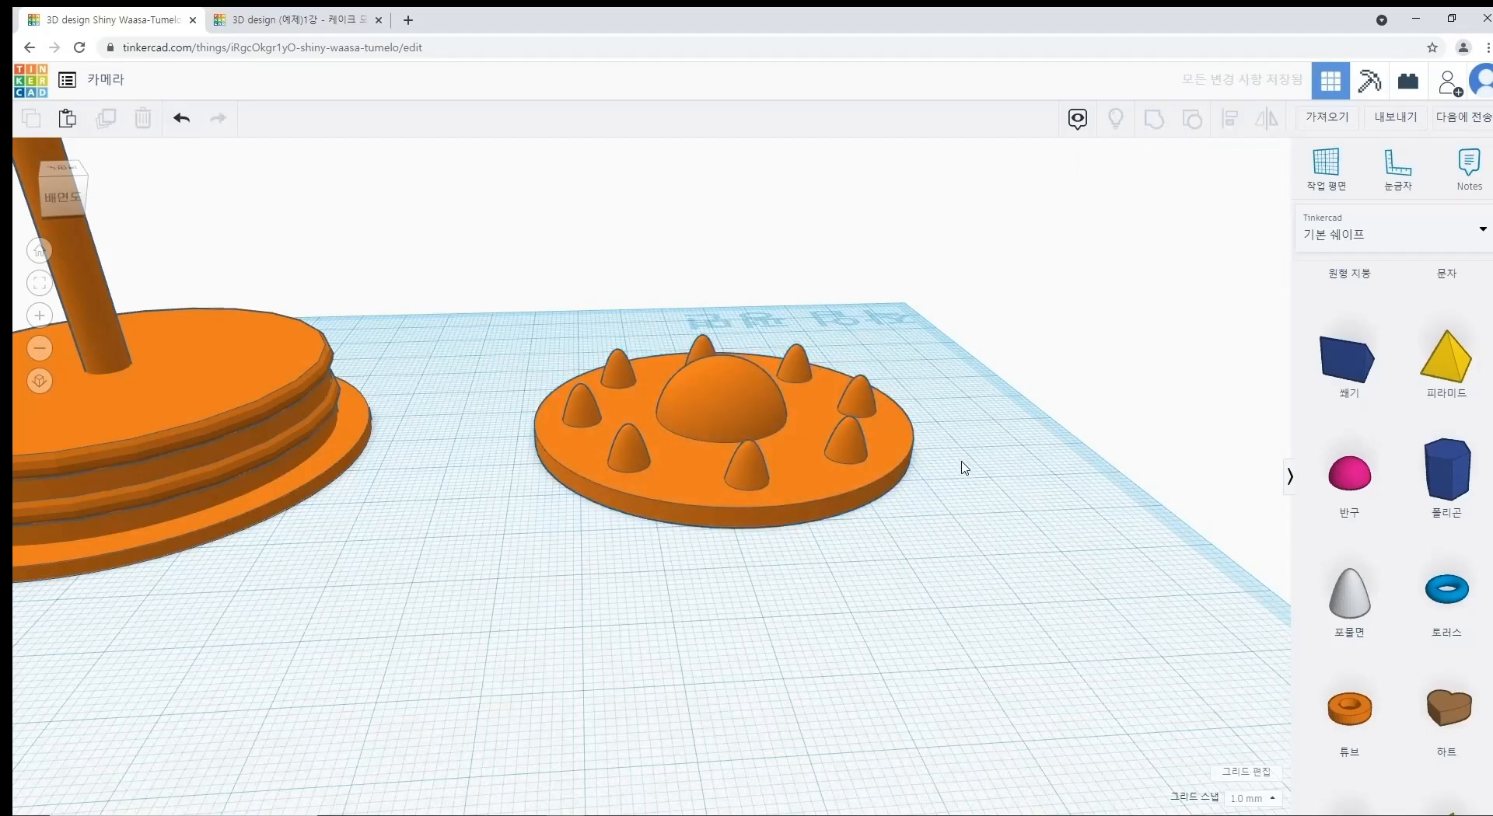
key(ctrl+z)
Step: Try grouping with the half sphere selected before the decorated disc so its pink colour is used, and undo it
click(751, 397)
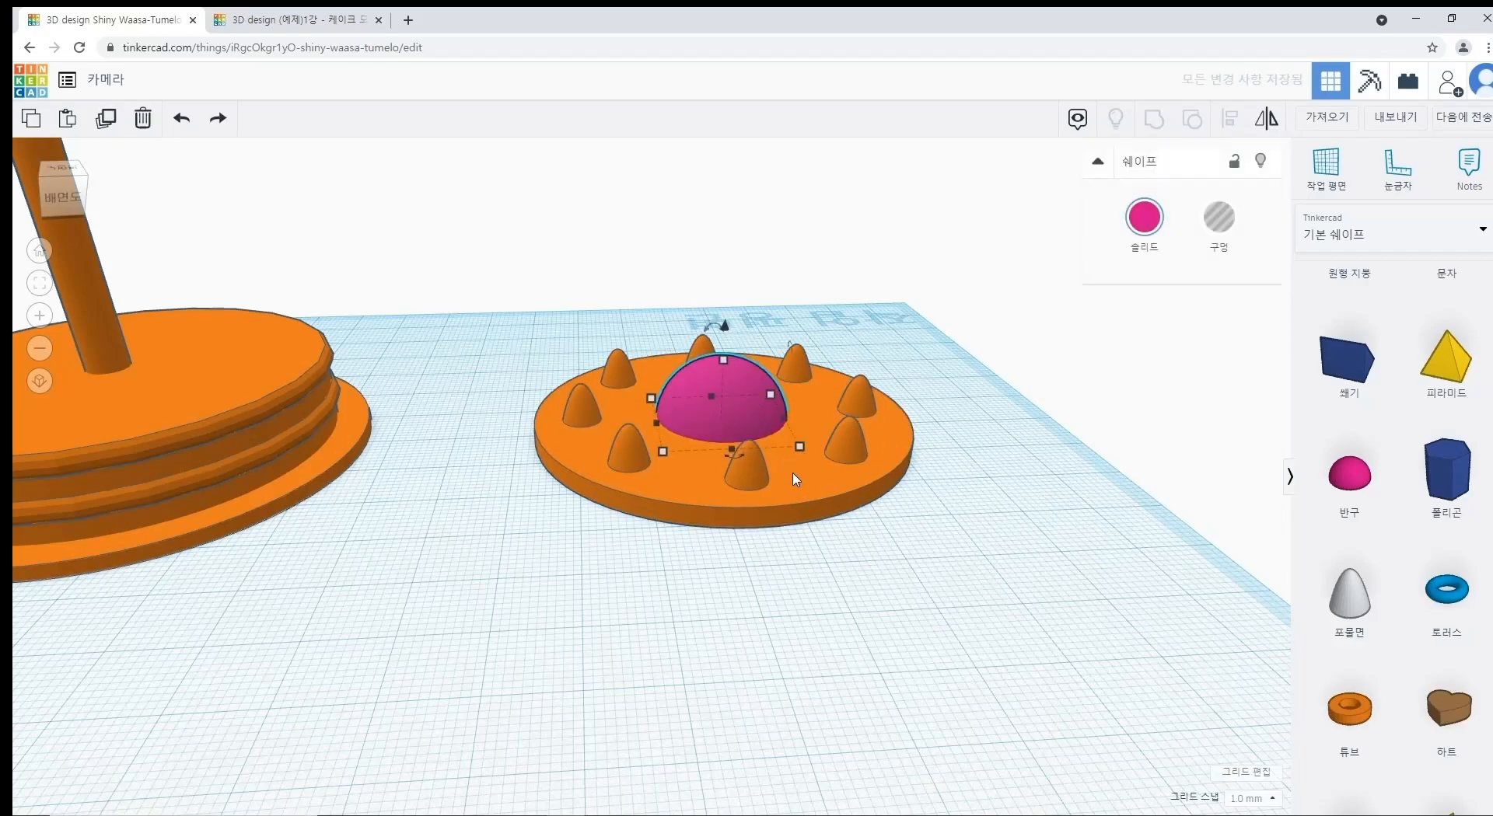
shift+click(795, 479)
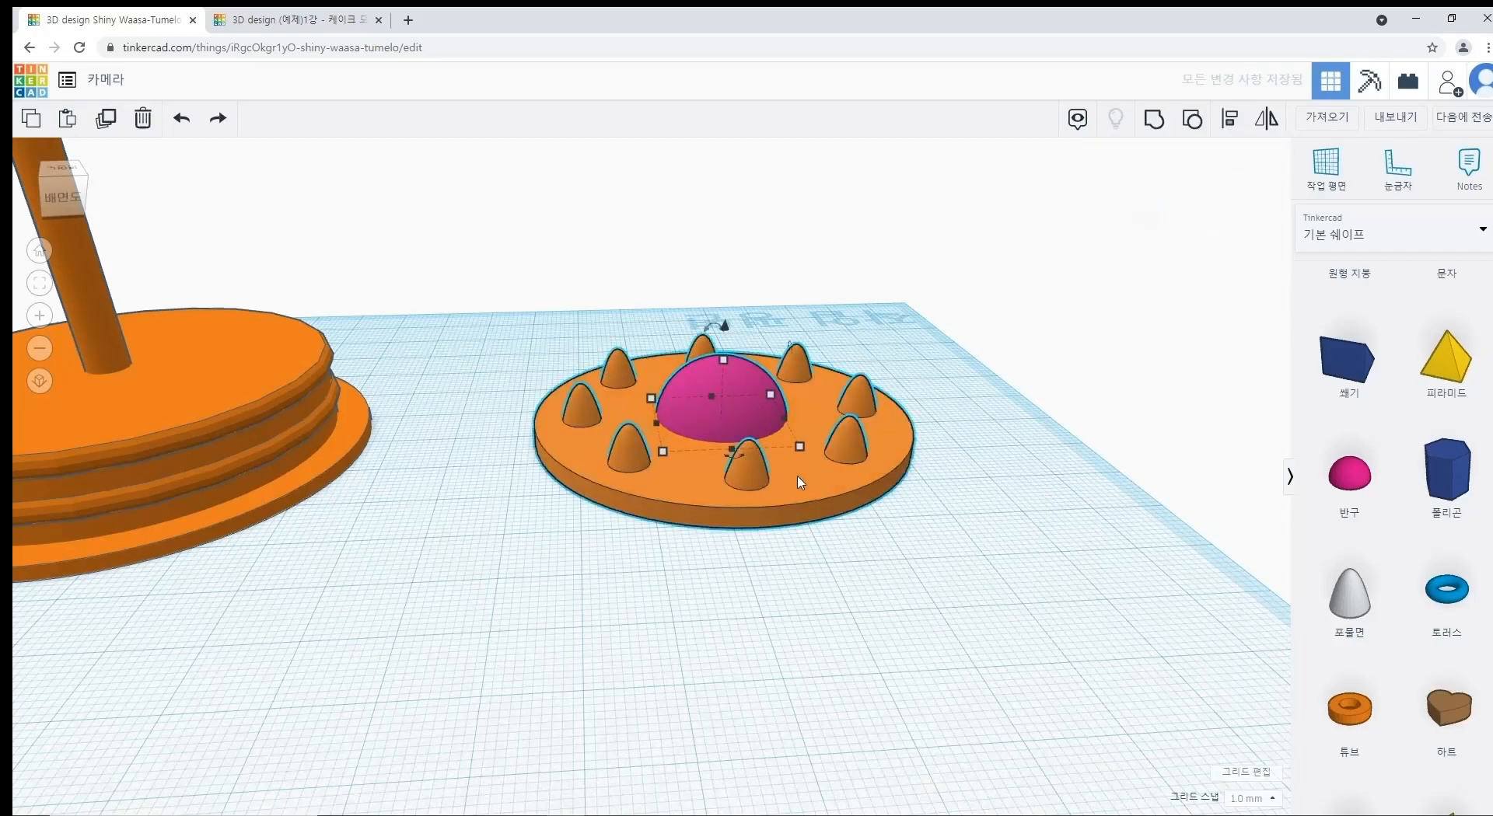
click(1155, 120)
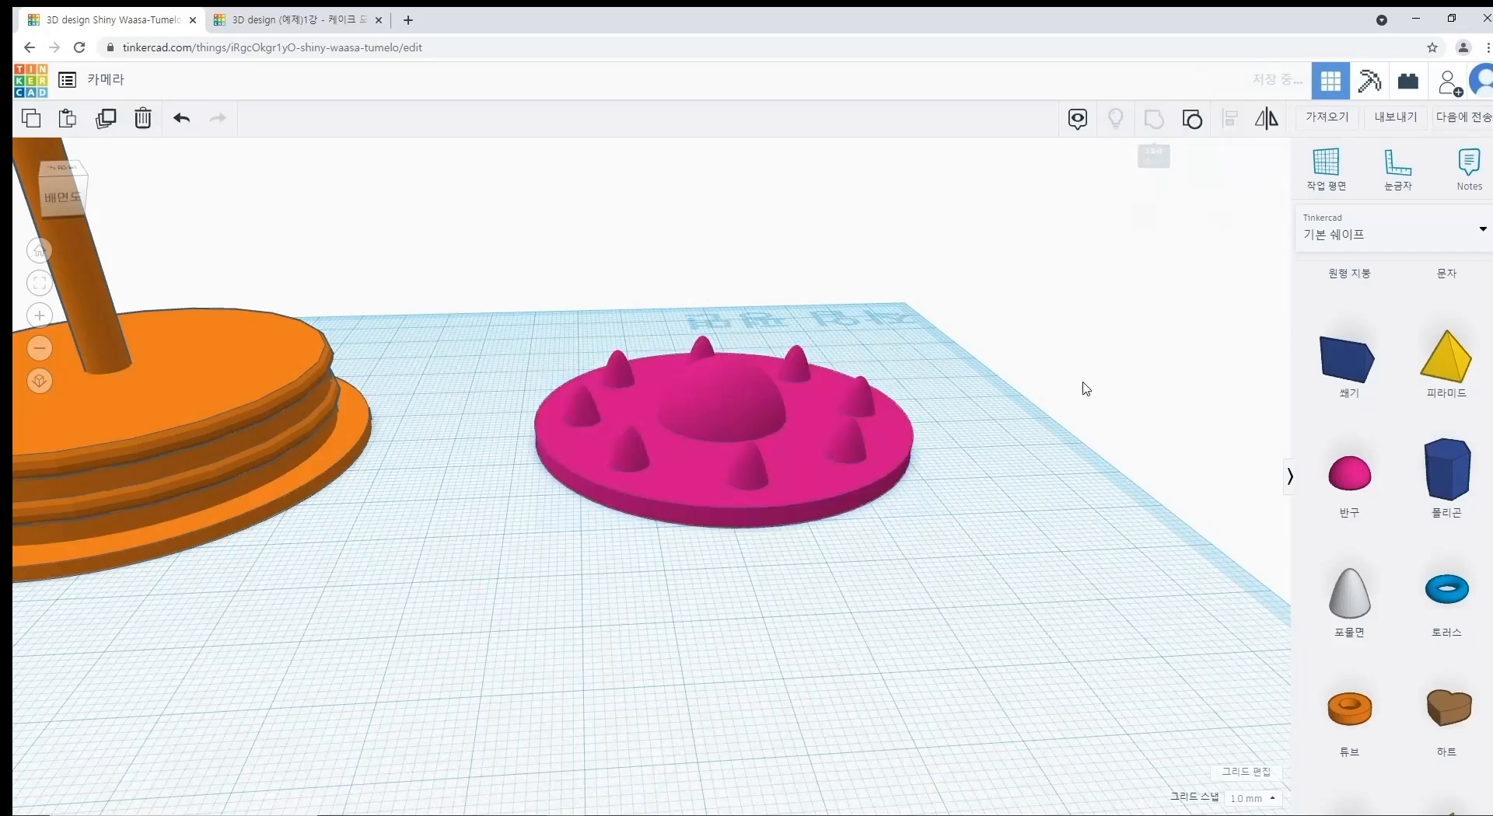
click(1023, 474)
key(ctrl+z)
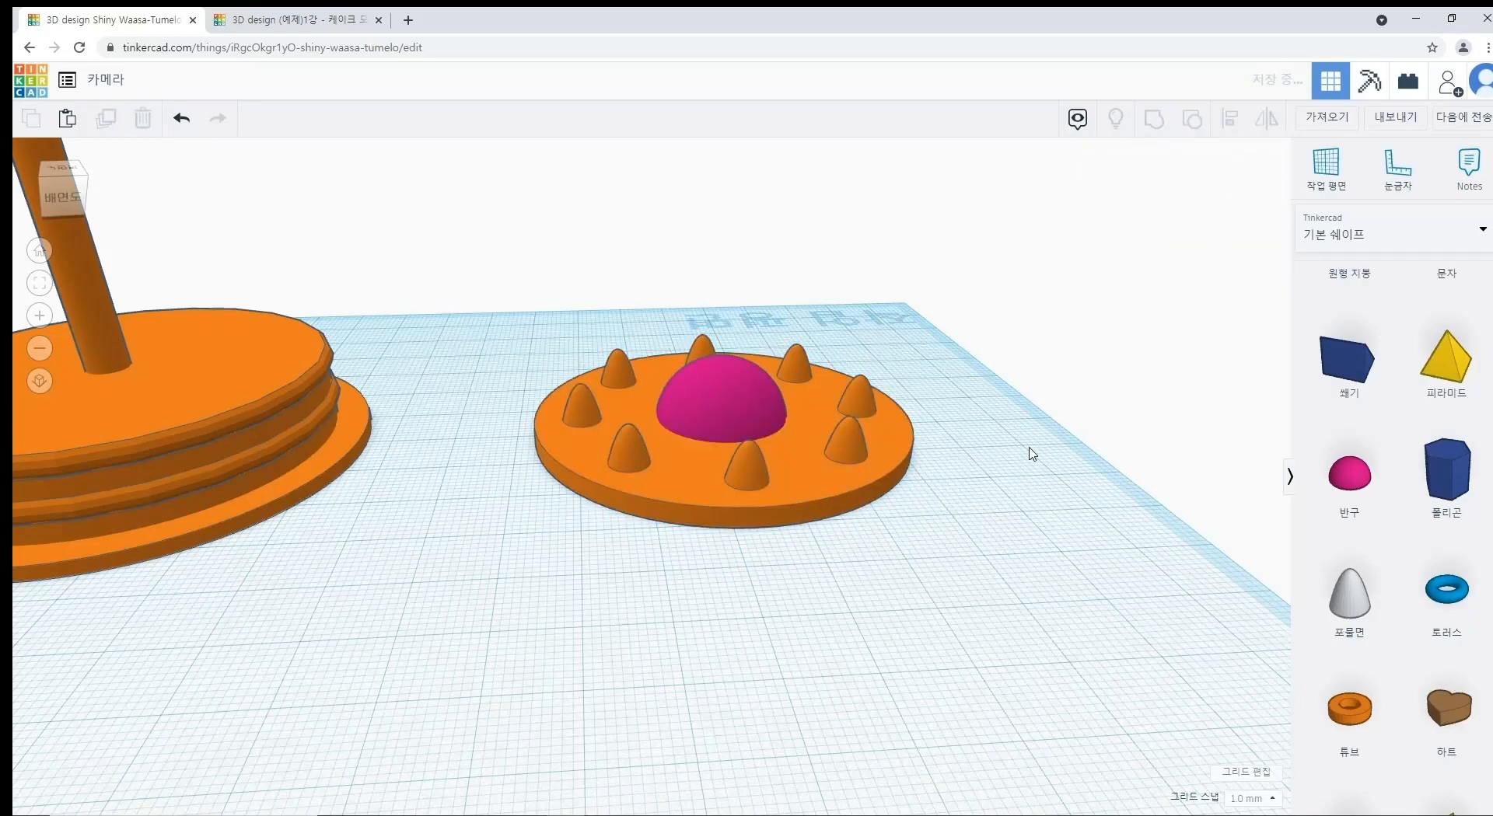
Step: Select the half sphere and the decorated disc in both orders to compare which colour a group would take
click(740, 401)
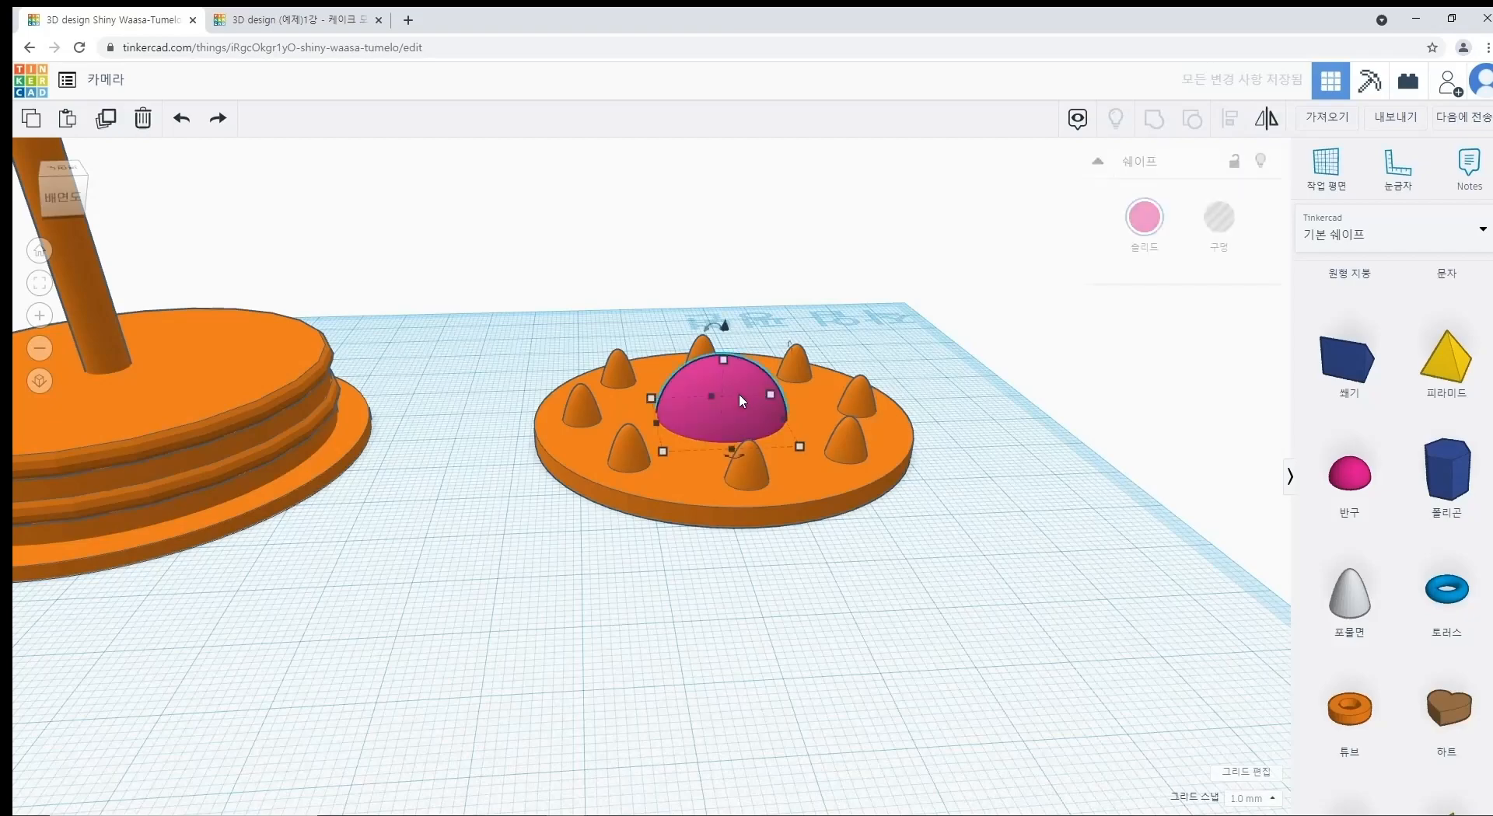
shift+click(848, 487)
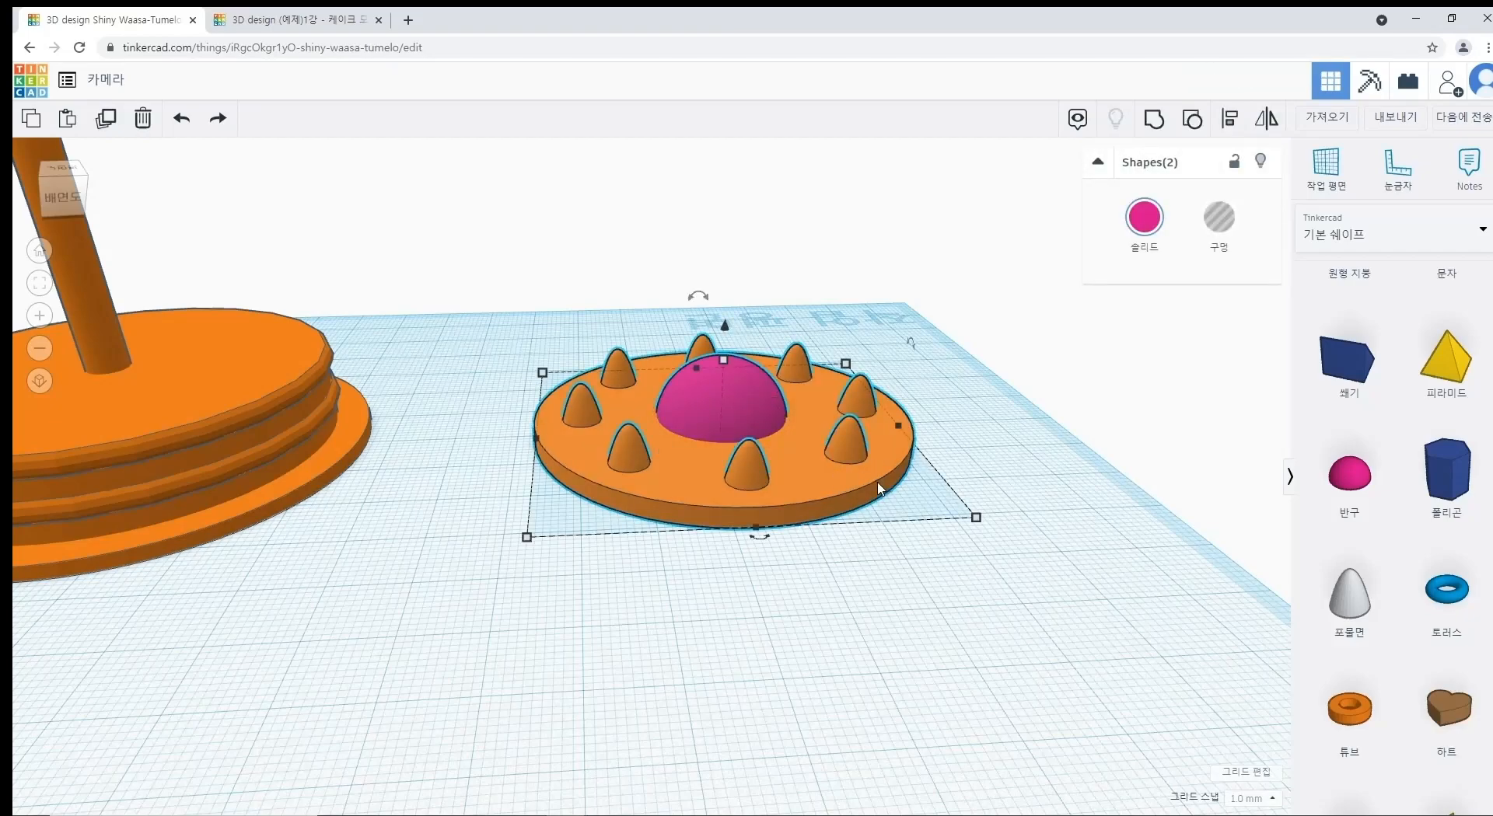
click(1008, 454)
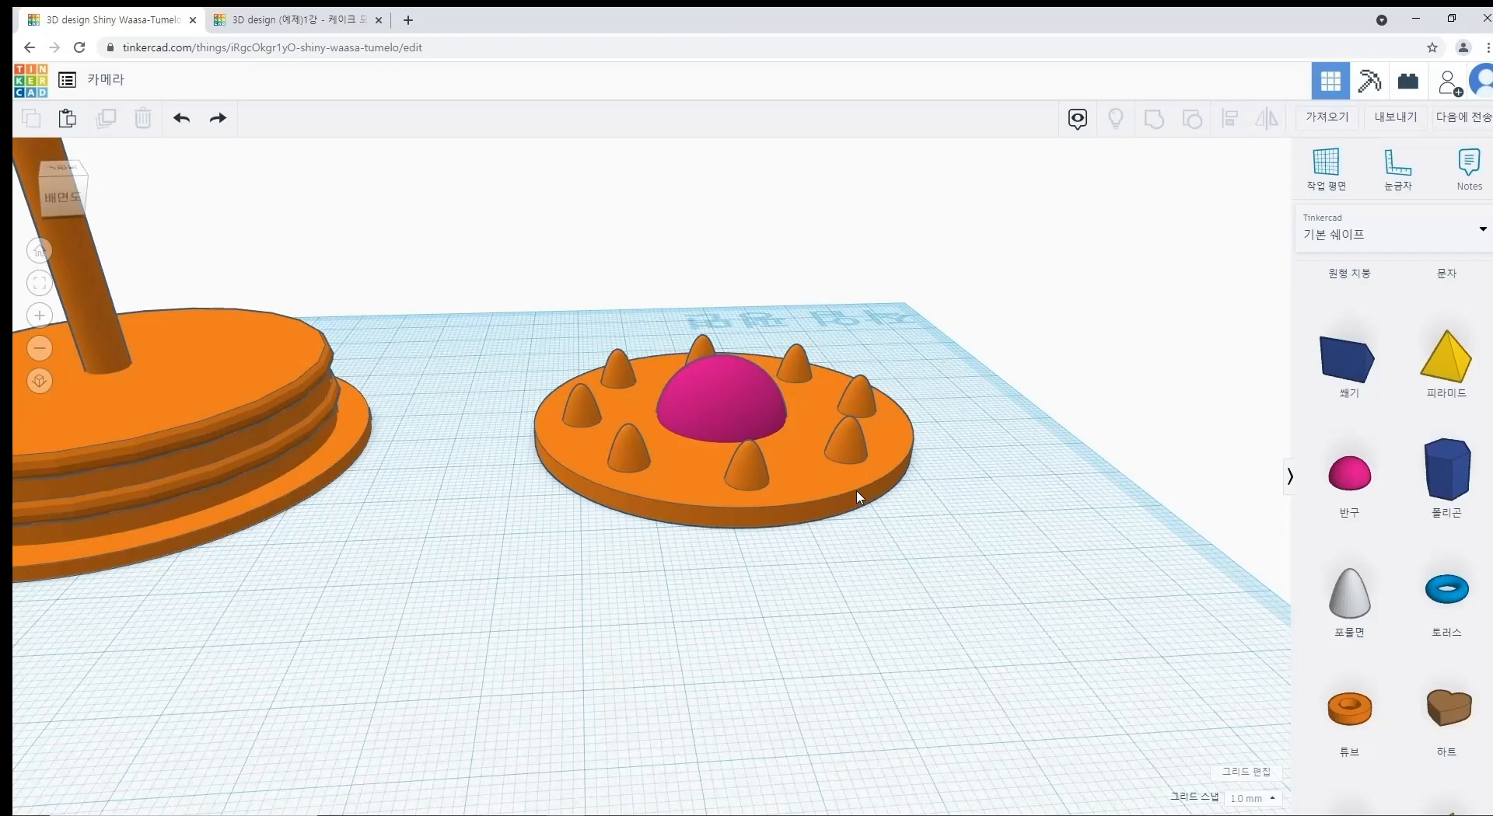
click(858, 498)
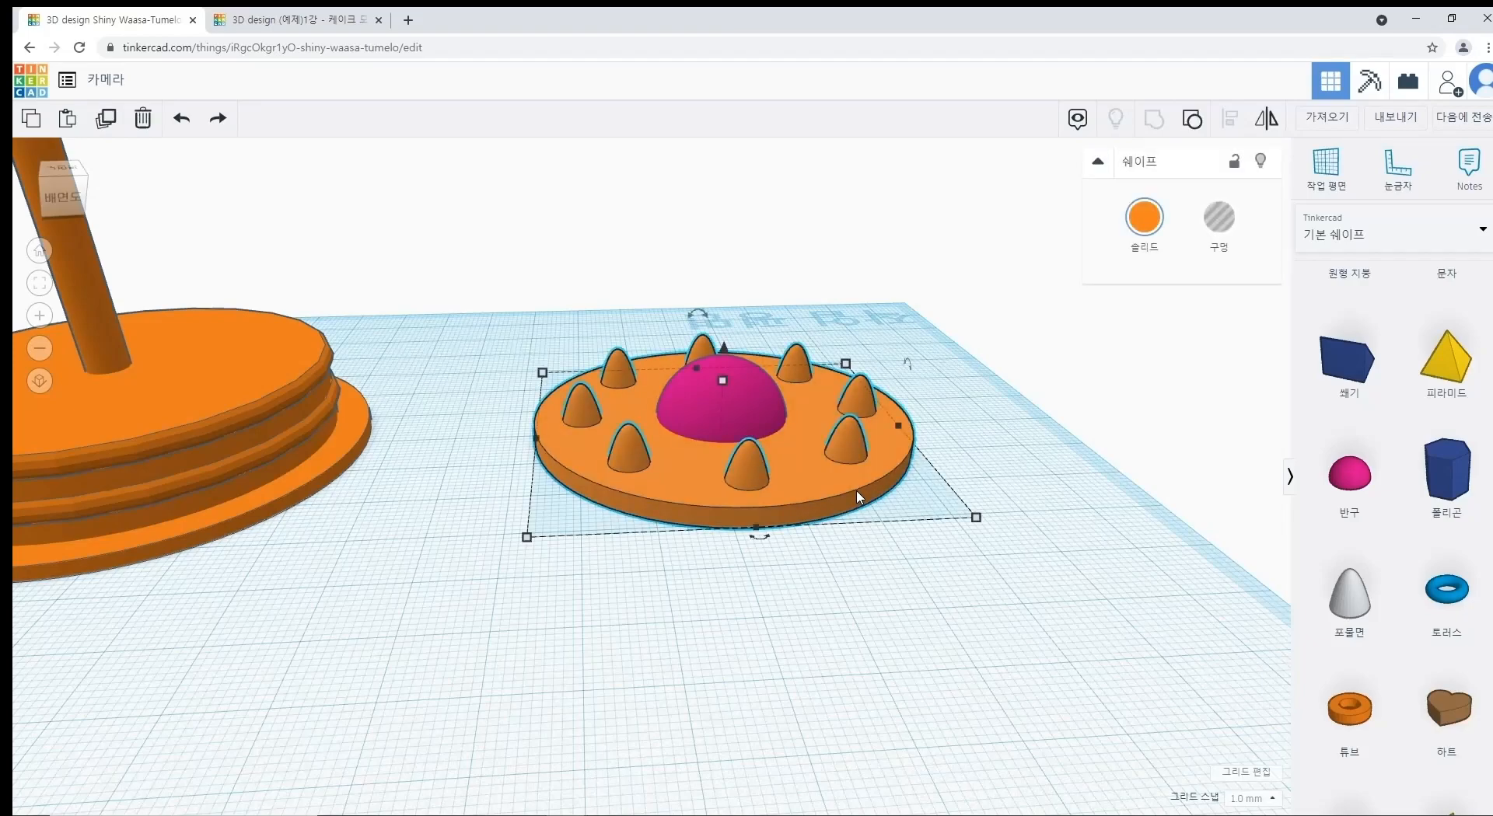
shift+click(765, 405)
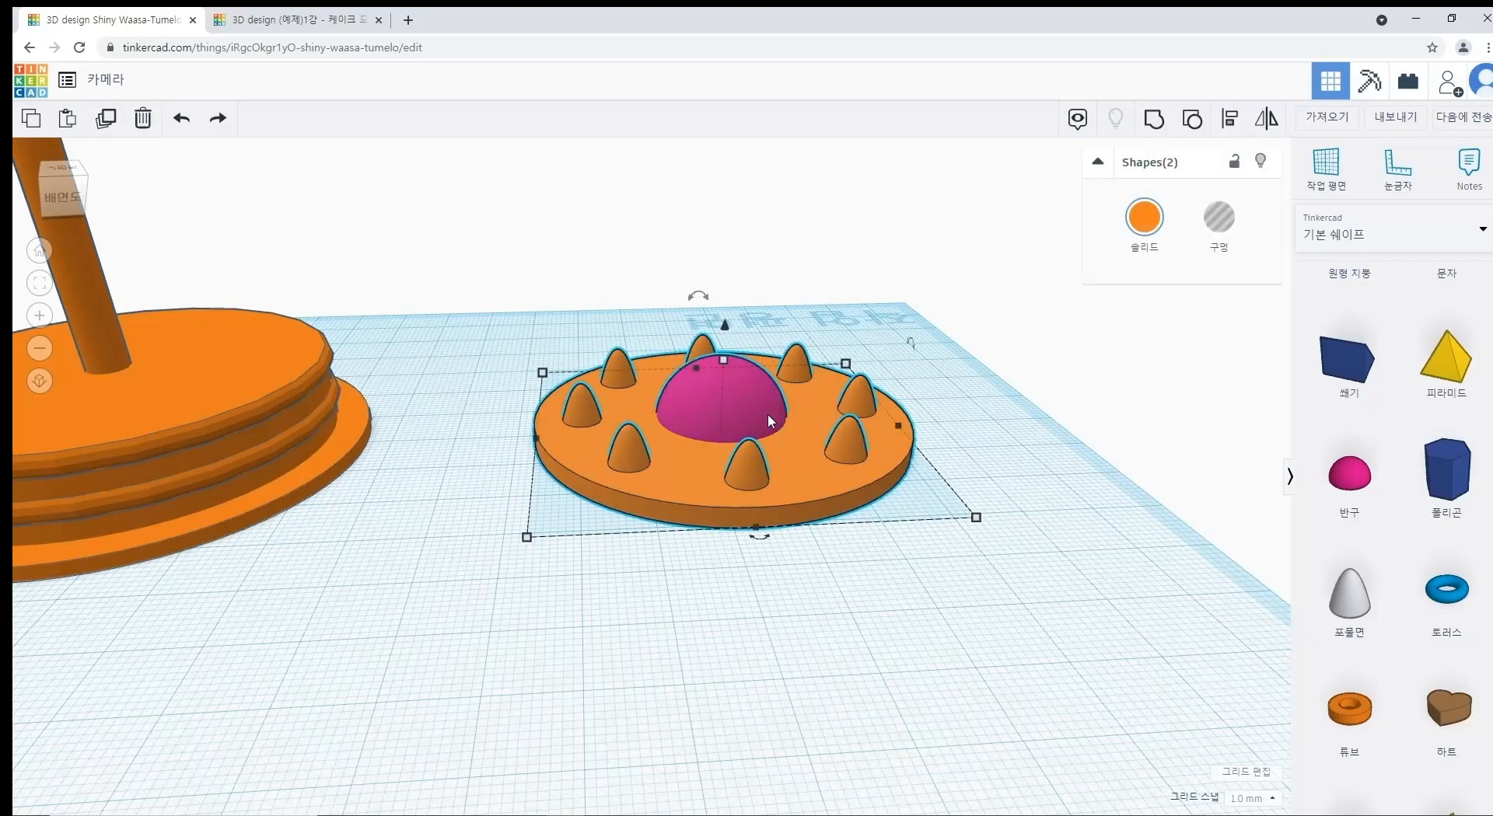
click(972, 432)
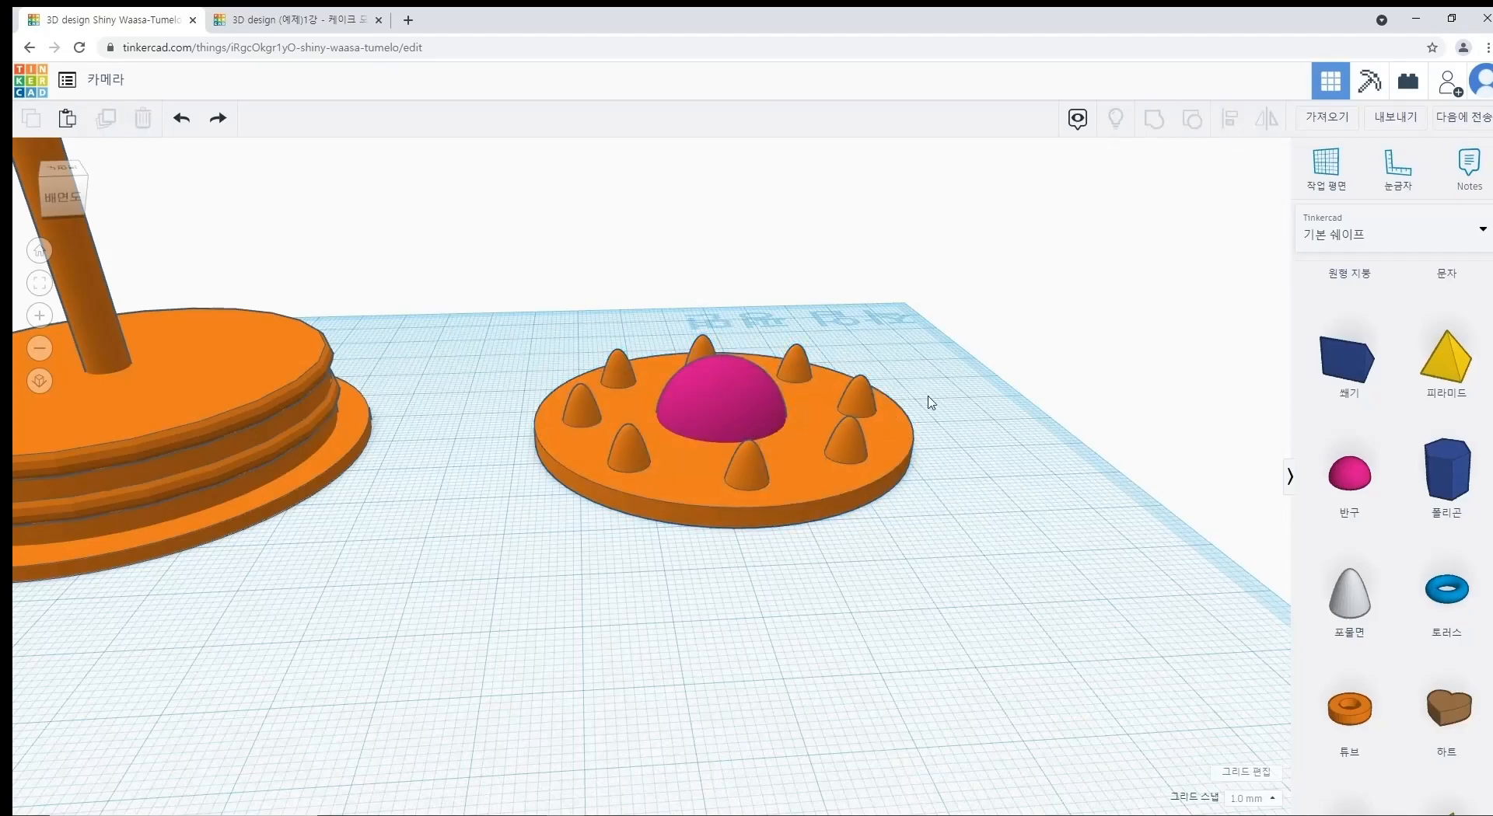
Step: Group the half sphere with the decorated disc in the disc's orange colour
drag(931, 357, 744, 425)
drag(893, 374, 894, 428)
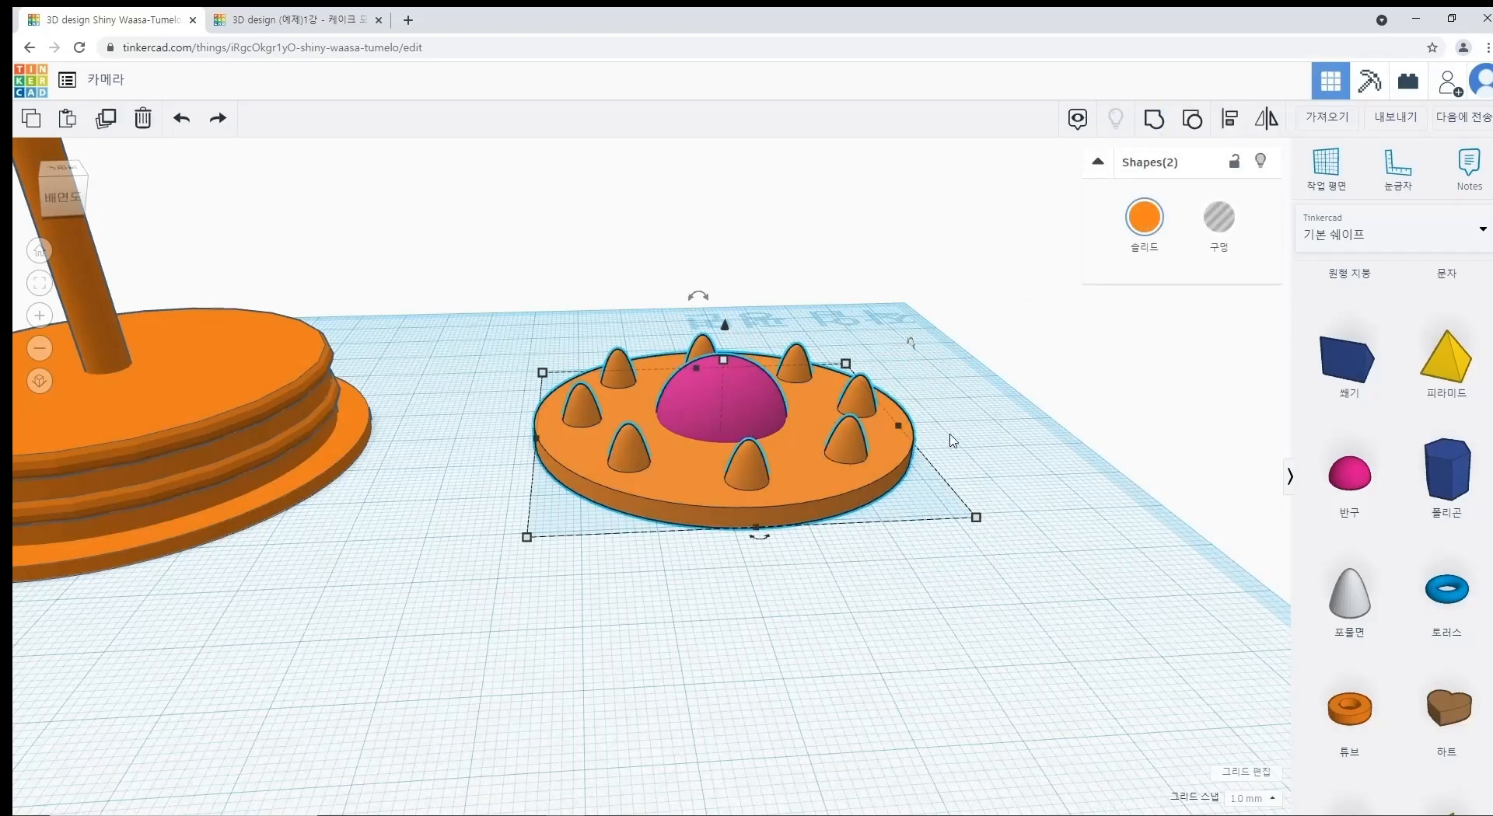
click(1154, 119)
click(873, 683)
Step: Raise the grouped decorated disc 14 mm above the workplane
right_drag(793, 646, 653, 567)
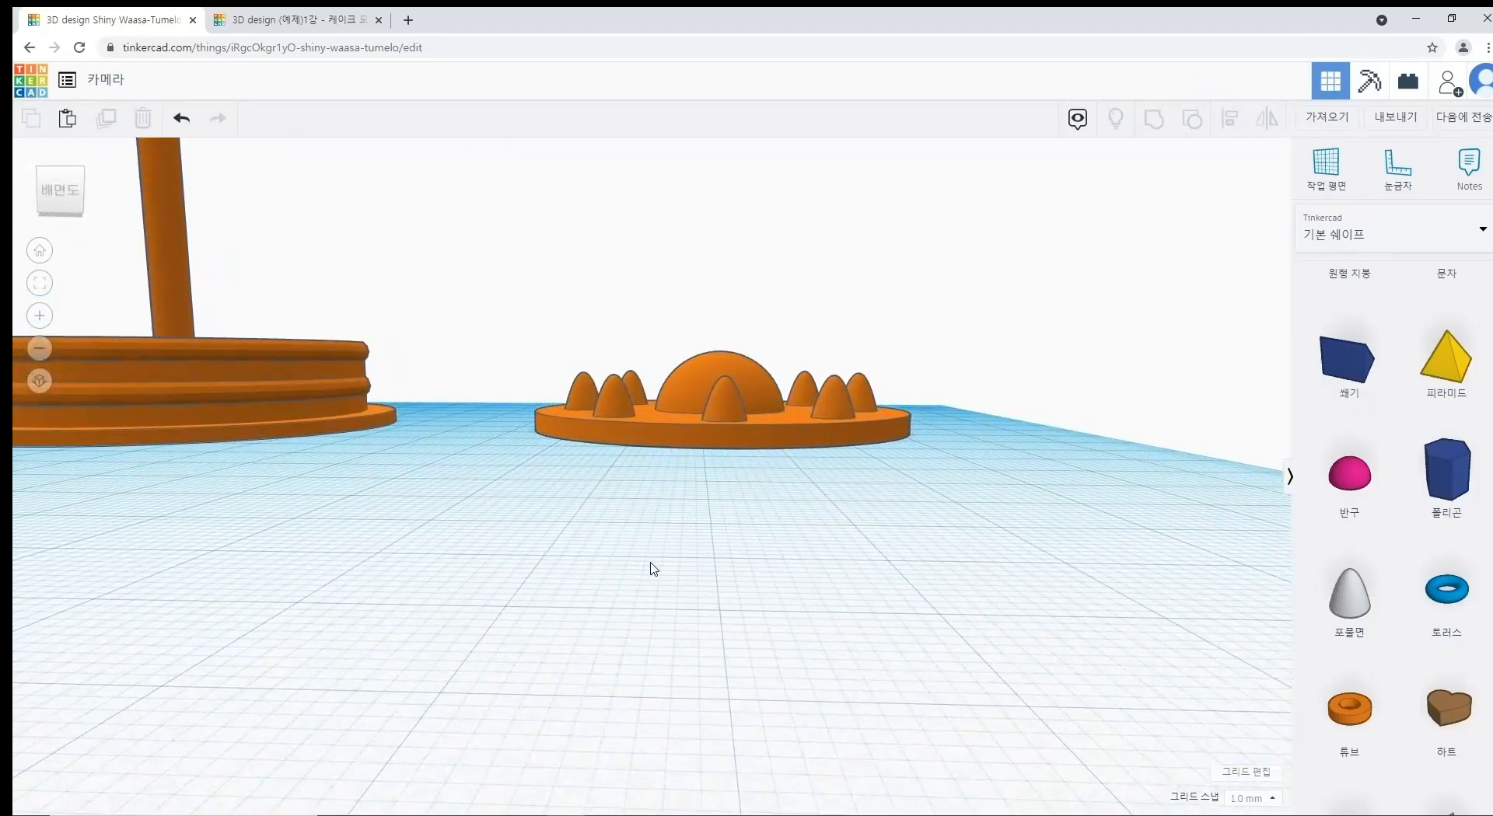
click(754, 429)
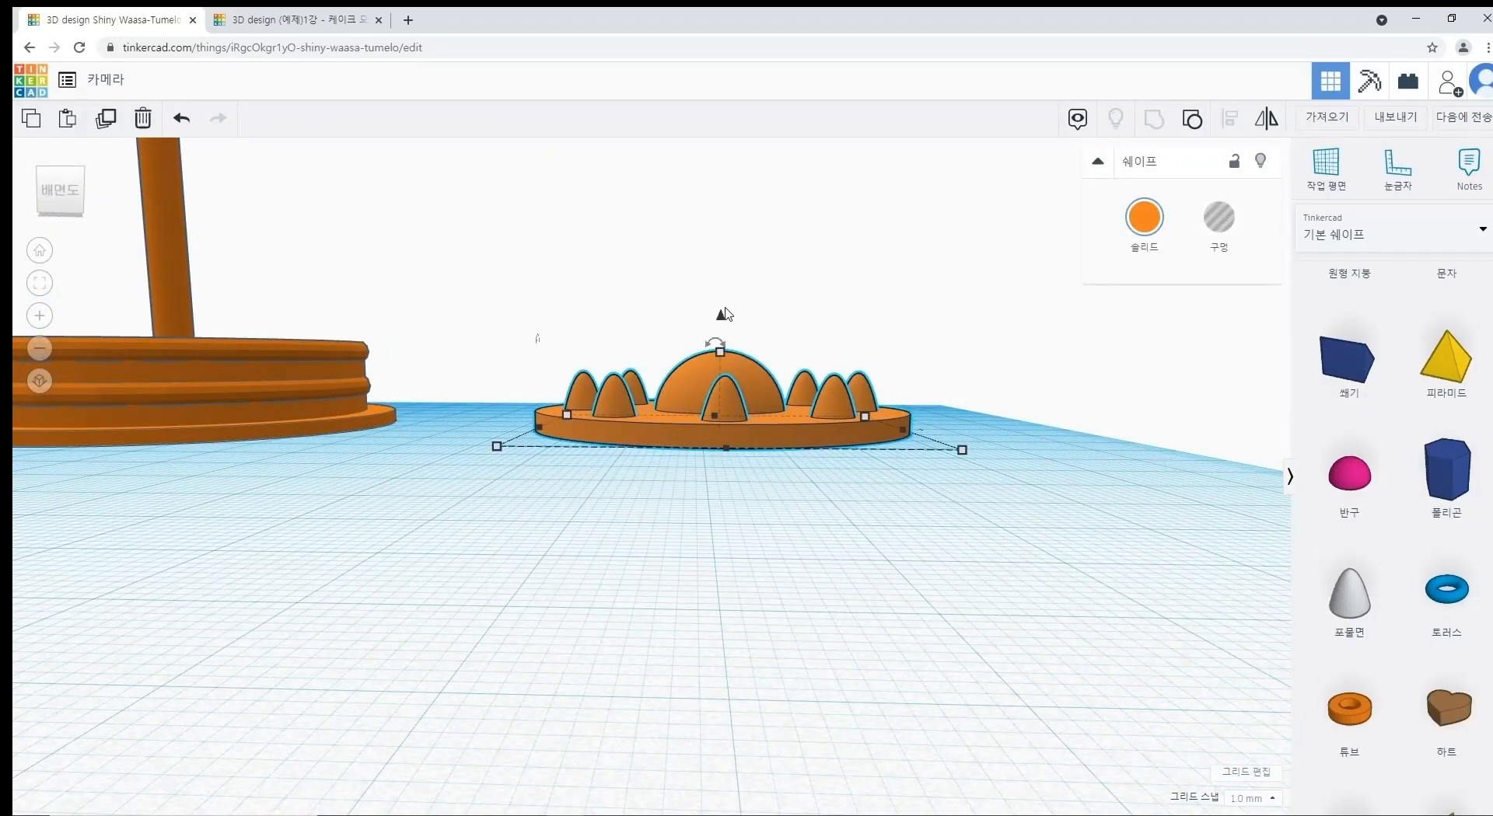
drag(721, 323, 722, 321)
drag(724, 315, 723, 230)
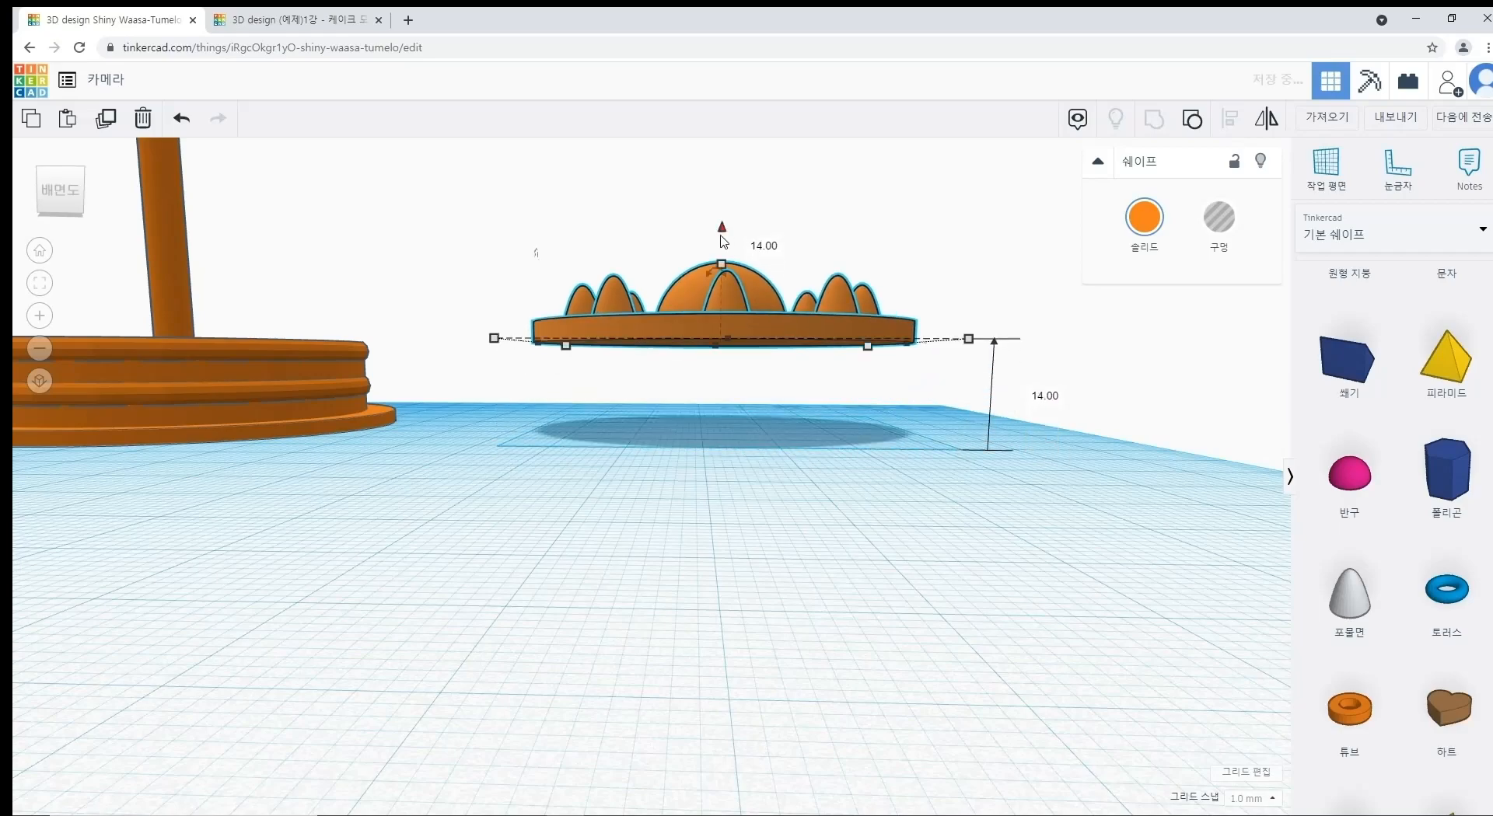
click(609, 503)
Step: Align the raised disc with the base, rod and stacked layers at their common centre along the row's length
right_drag(609, 503, 481, 478)
scroll(480, 476, down, 3)
middle_drag(481, 478, 697, 560)
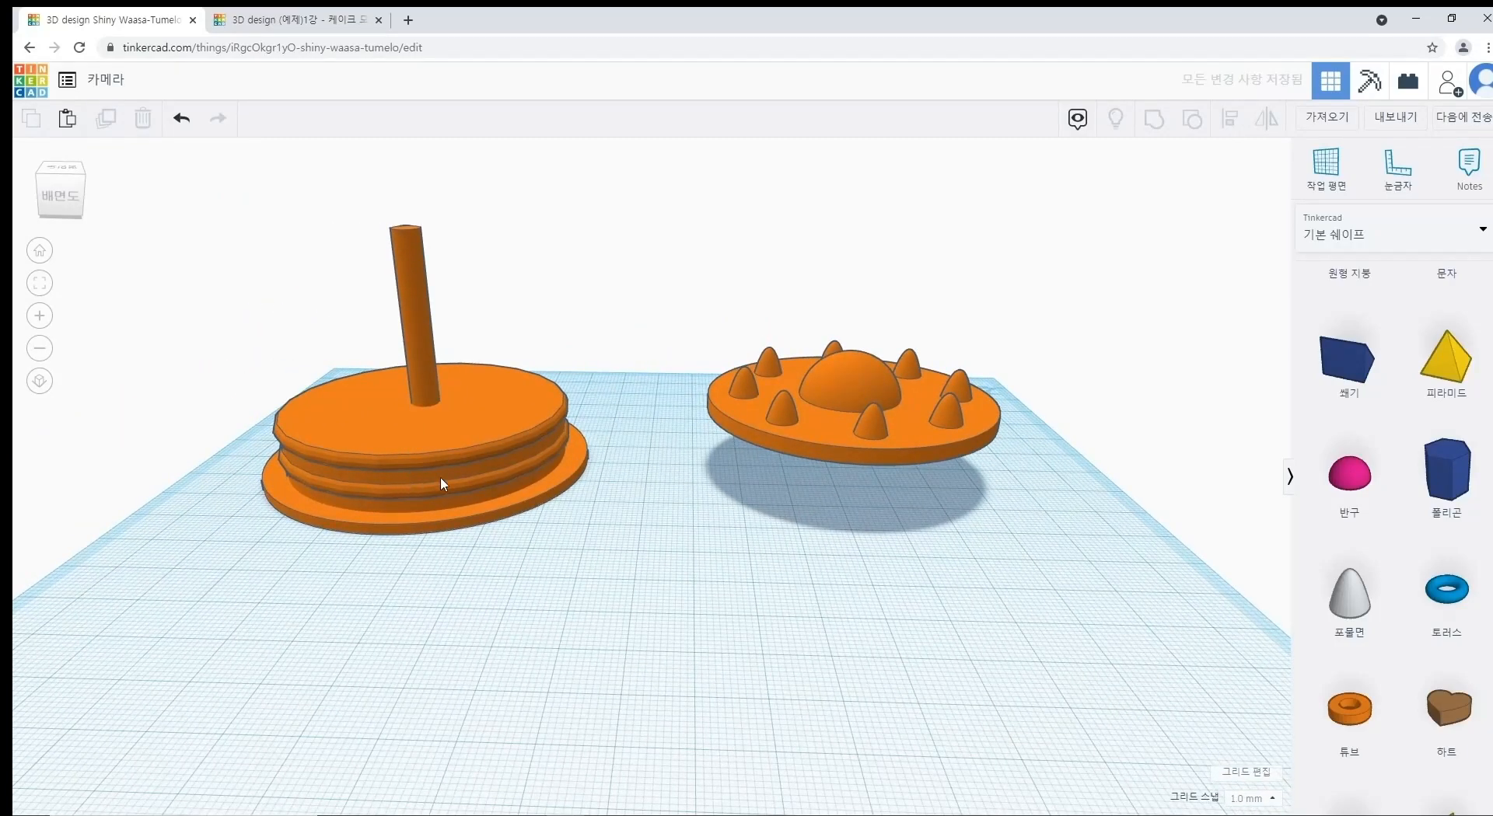
click(858, 465)
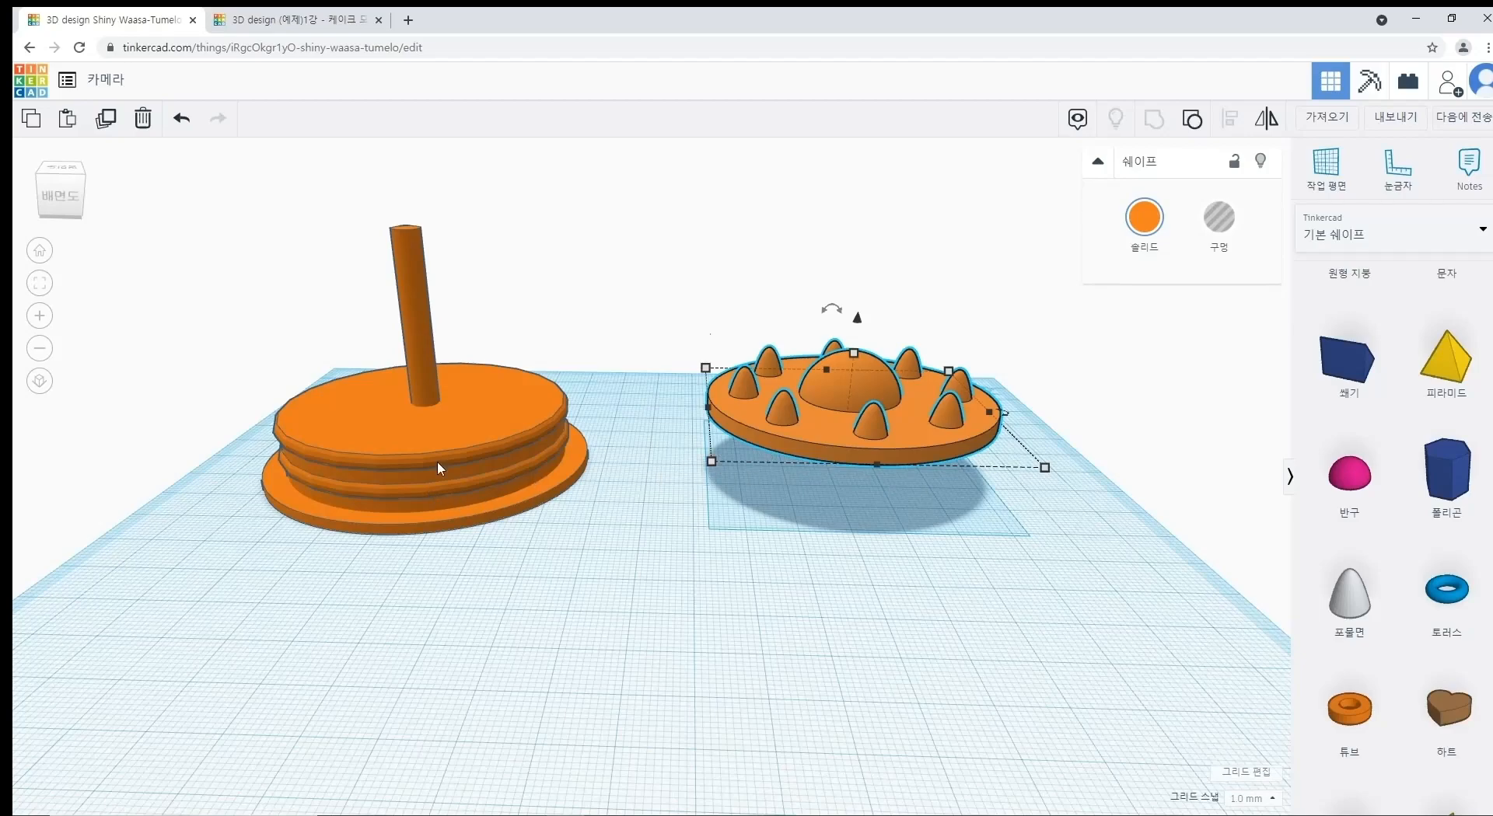
drag(1051, 577, 272, 308)
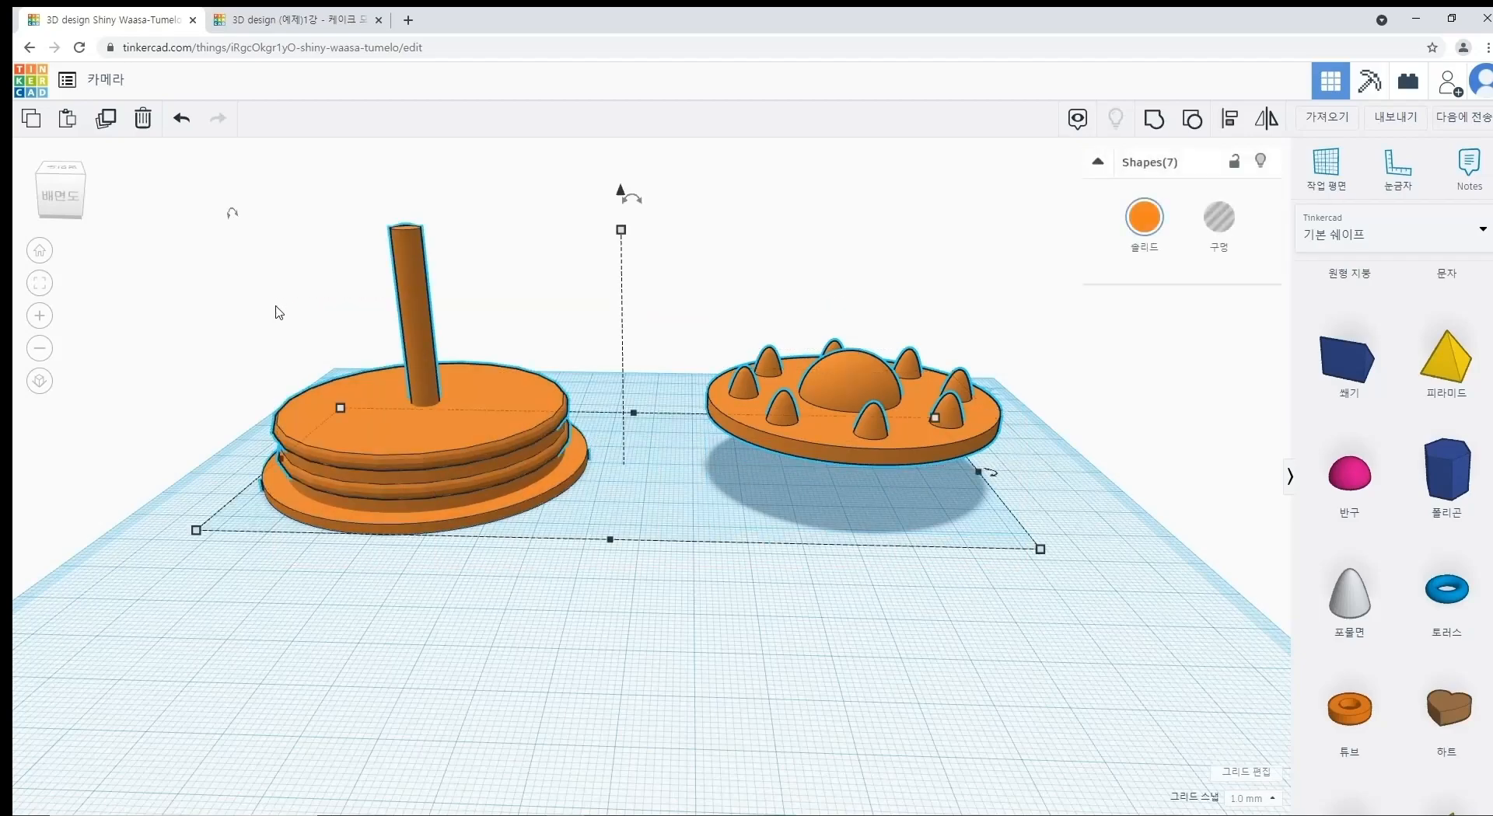
click(1230, 124)
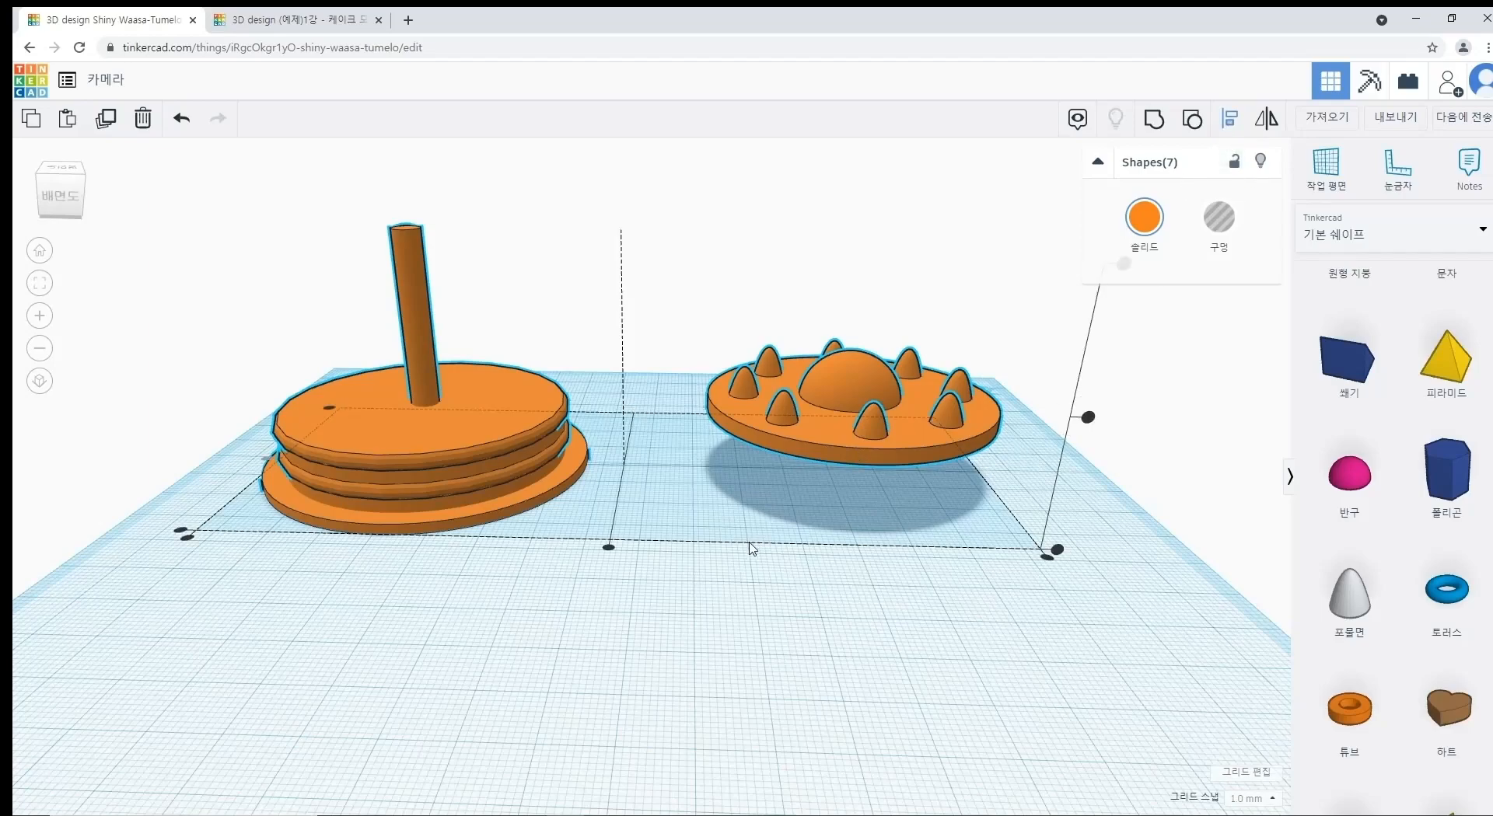
click(610, 551)
drag(969, 302, 138, 612)
click(1229, 123)
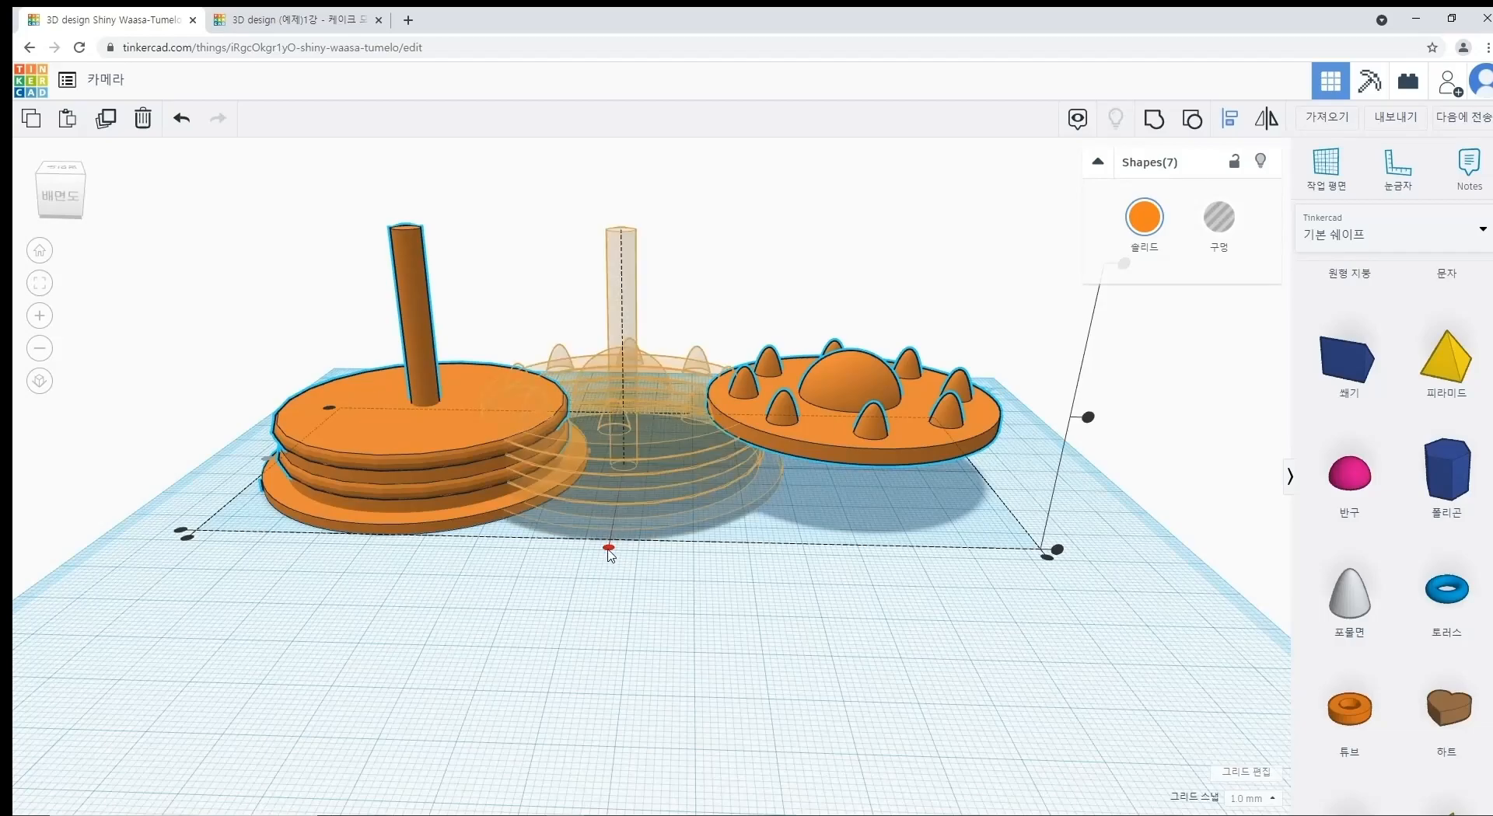
click(609, 549)
Step: Inspect the assembled cake holder from the side and from above, checking how the decorated disc sits around the rod
click(736, 632)
right_drag(696, 649, 673, 678)
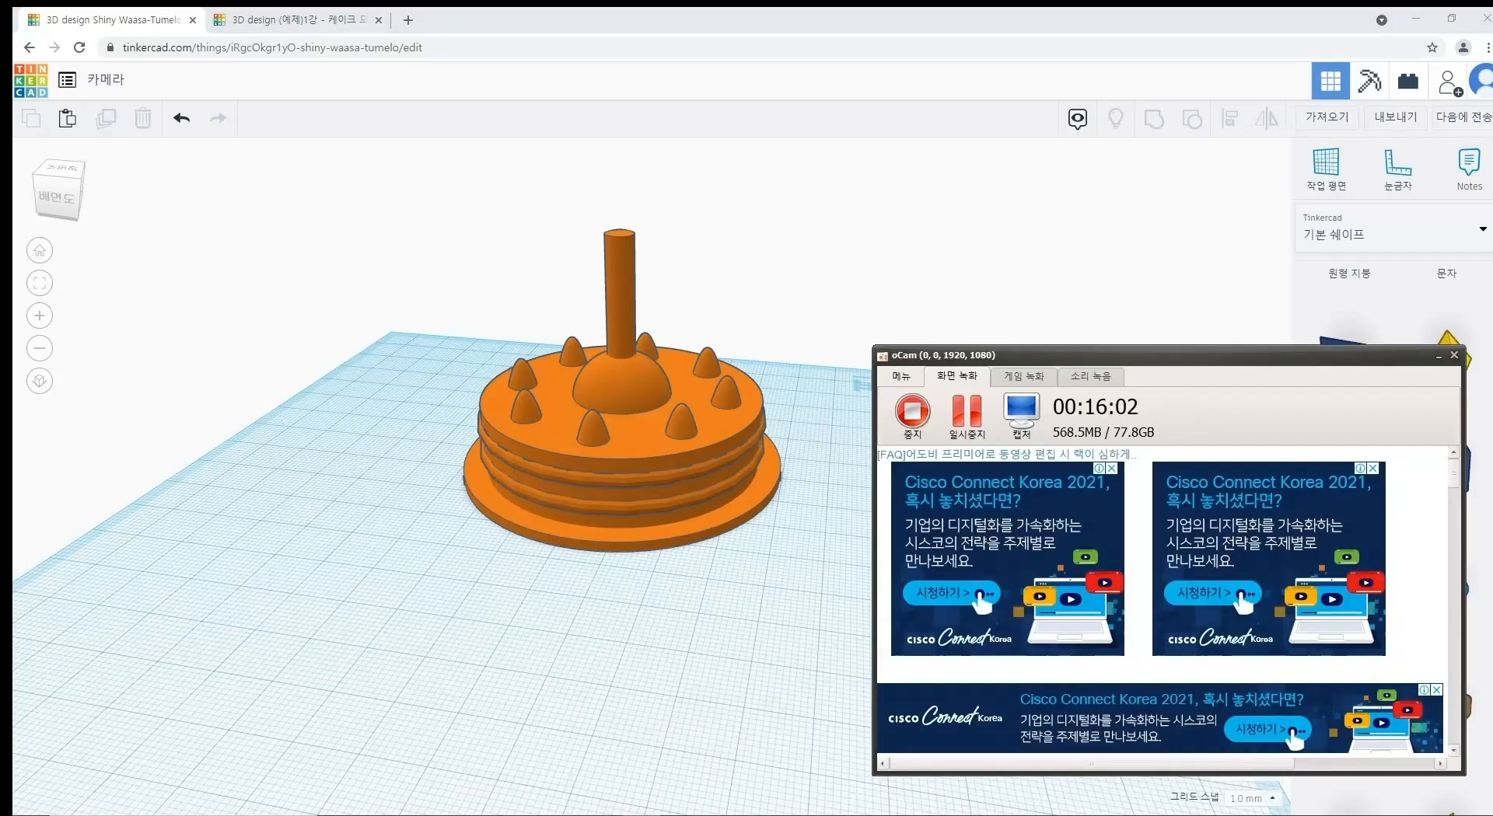
click(968, 419)
click(812, 596)
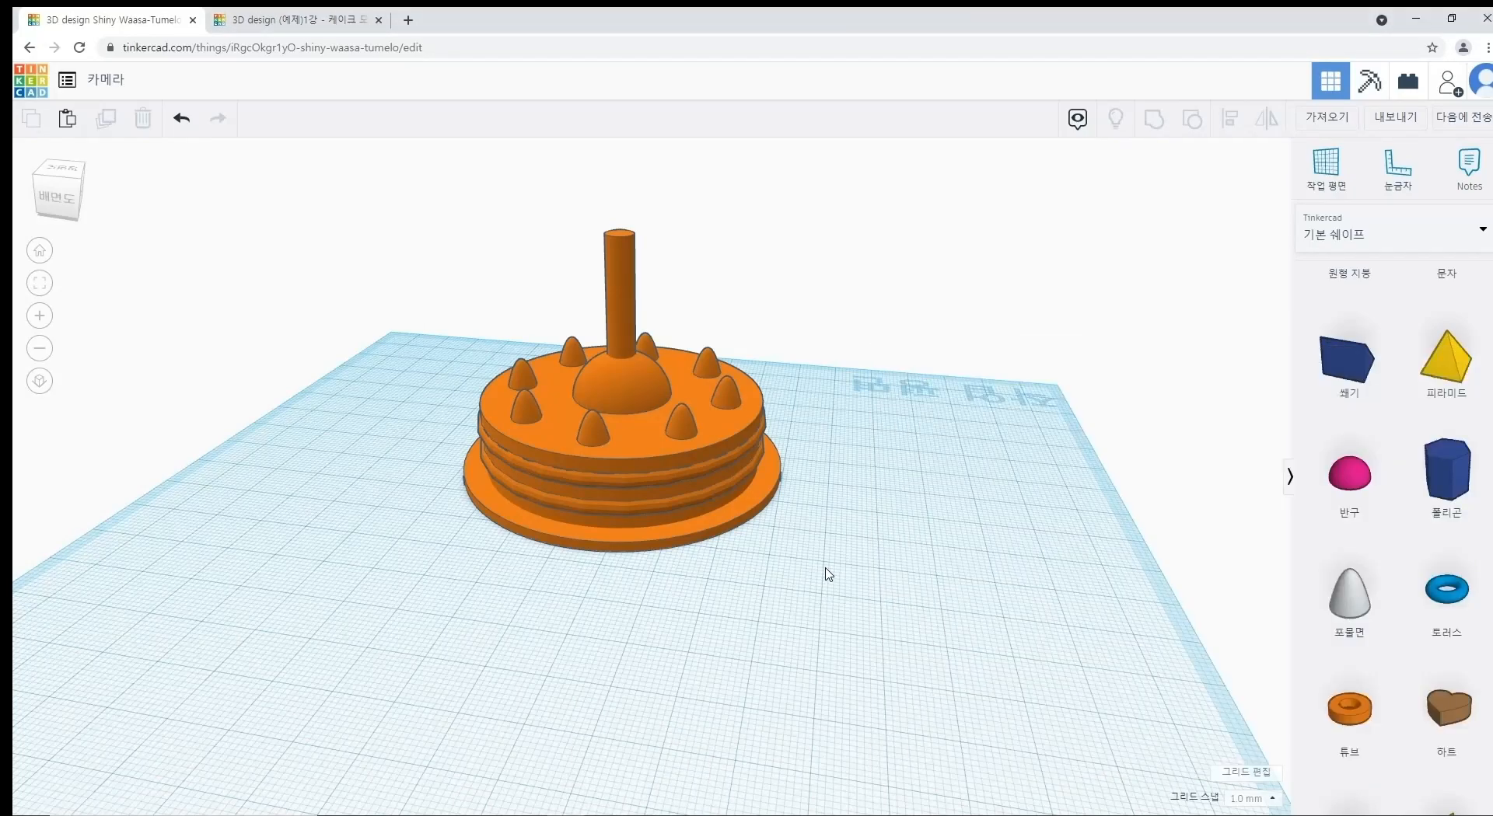
right_drag(863, 491, 388, 501)
middle_drag(691, 460, 684, 597)
scroll(659, 684, up, 3)
scroll(670, 598, down, 3)
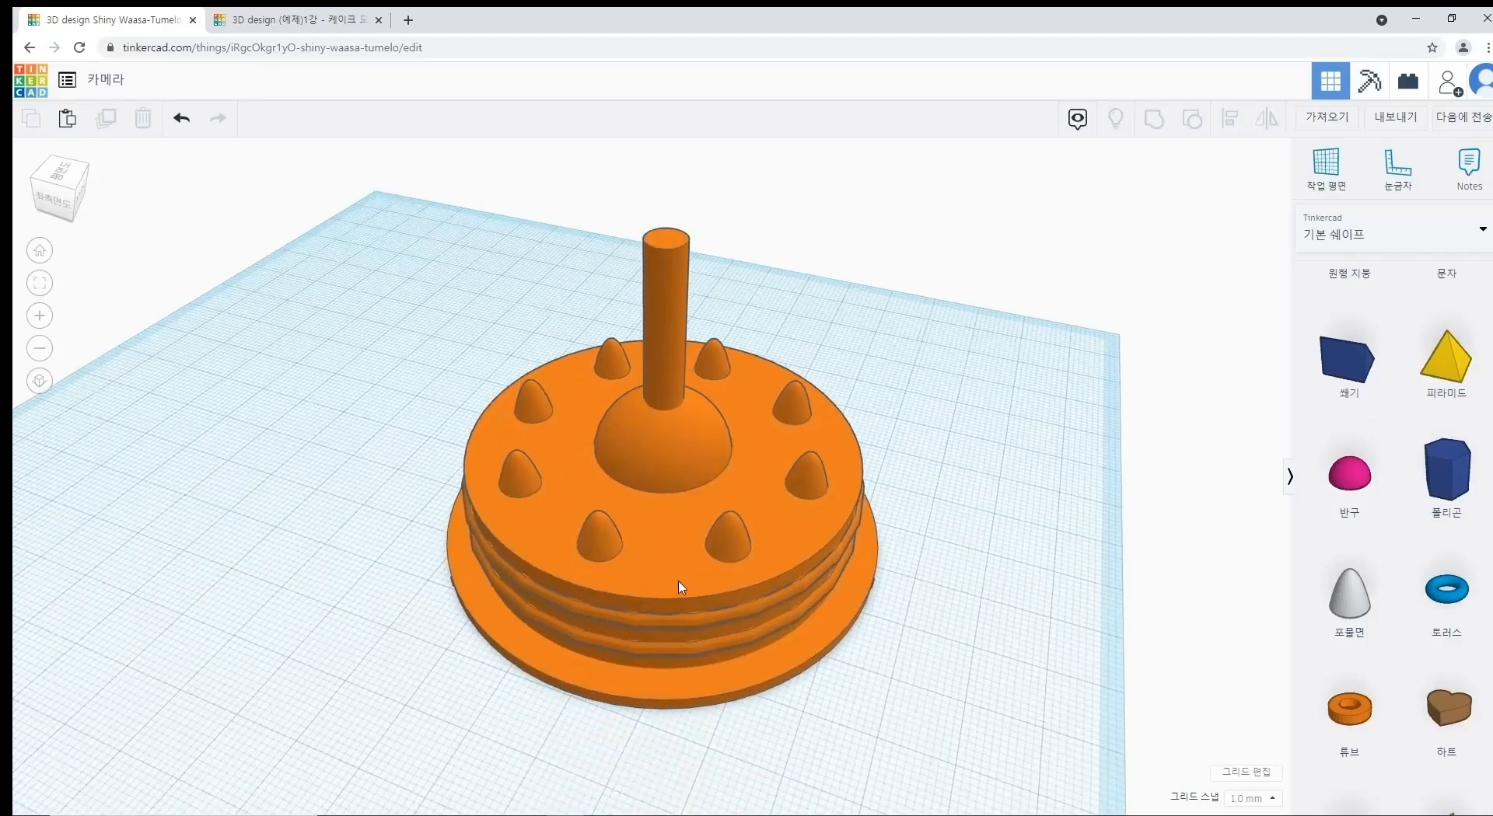
right_drag(669, 600, 696, 506)
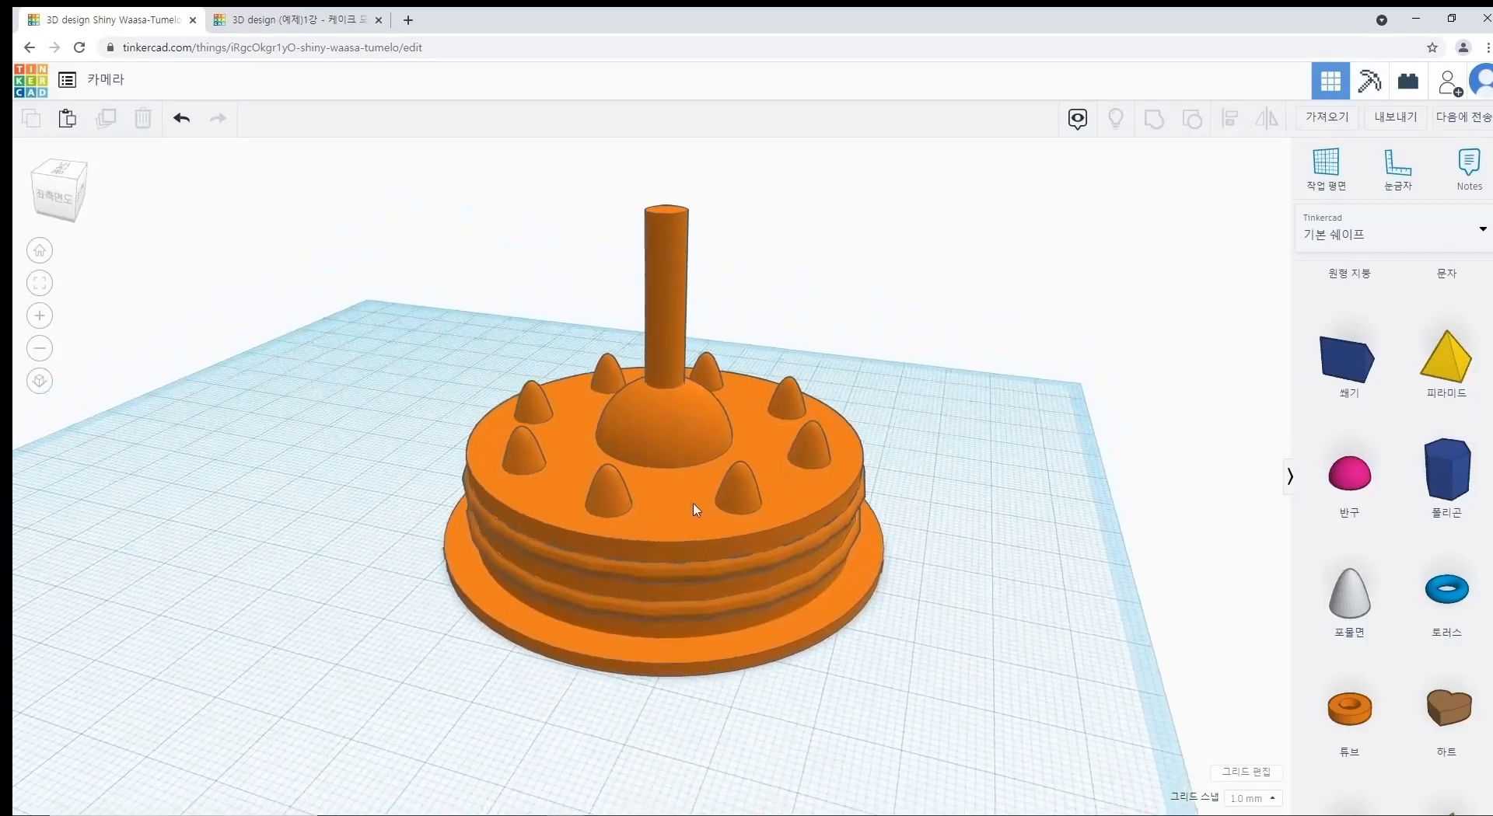
Step: Try turning the central rod into a hole, and undo the change
click(670, 359)
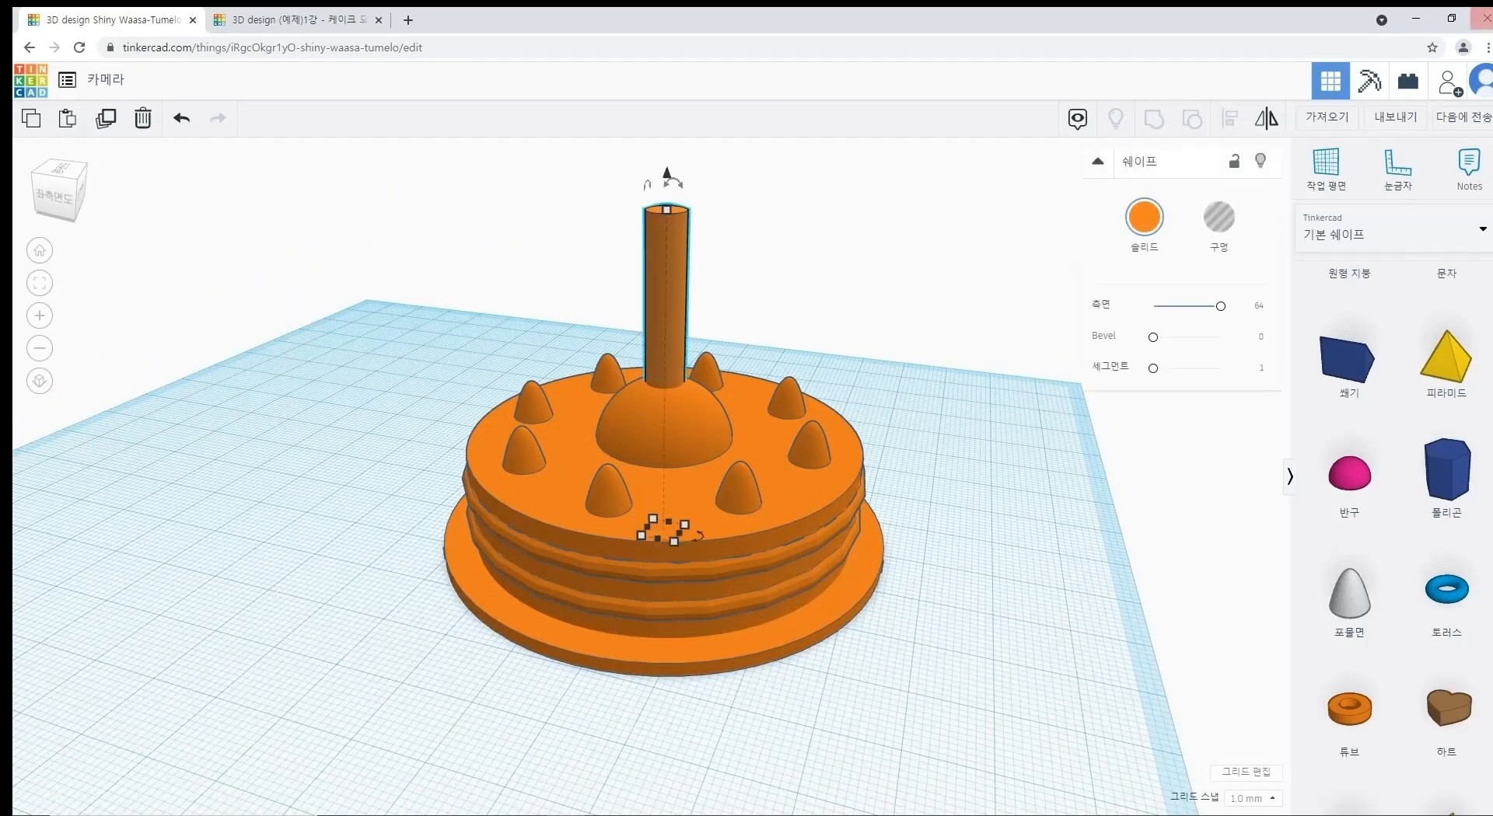
click(1236, 229)
click(952, 350)
right_drag(875, 507, 892, 458)
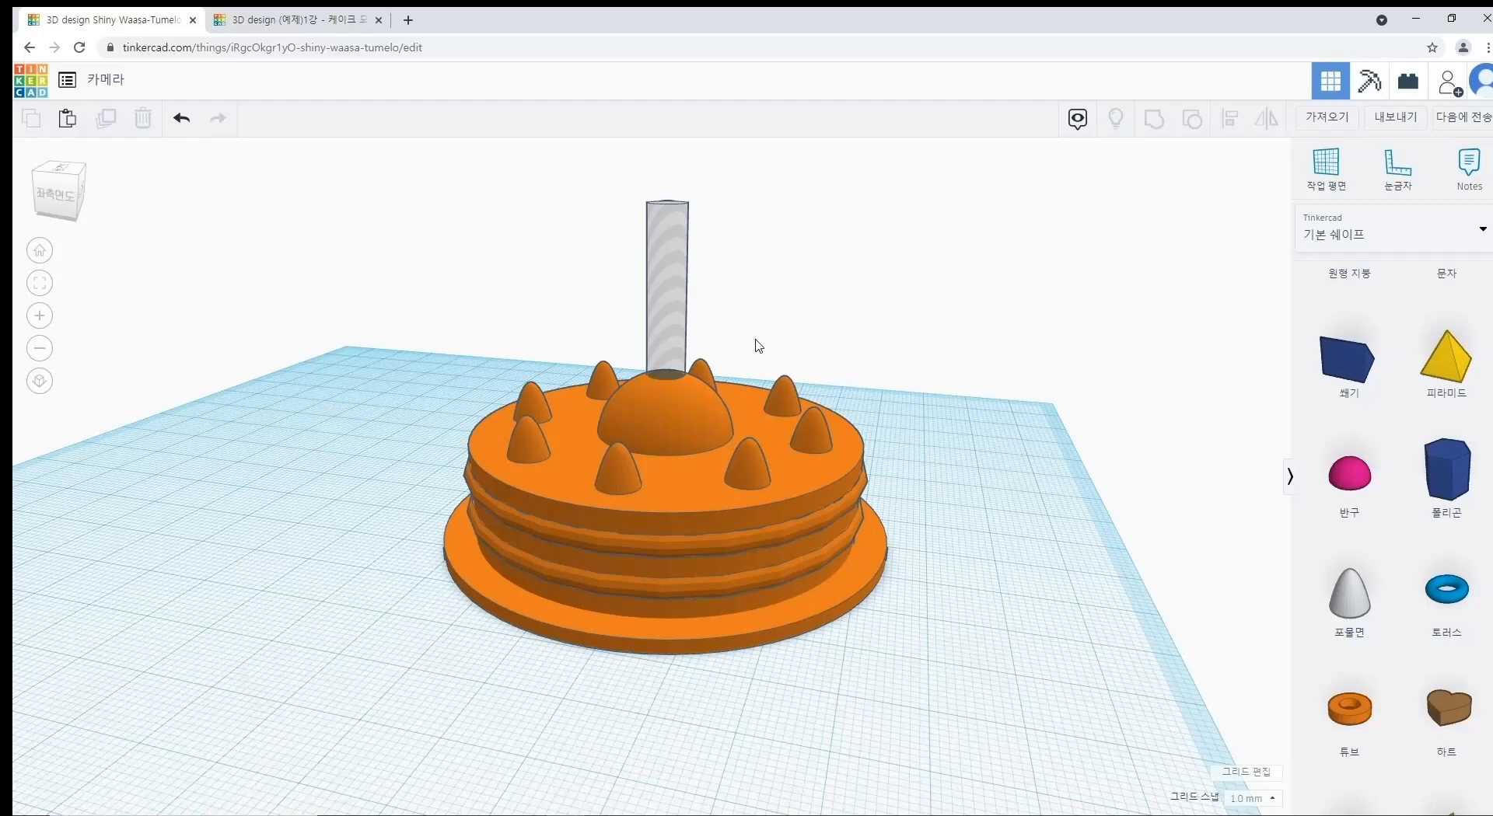
key(ctrl+z)
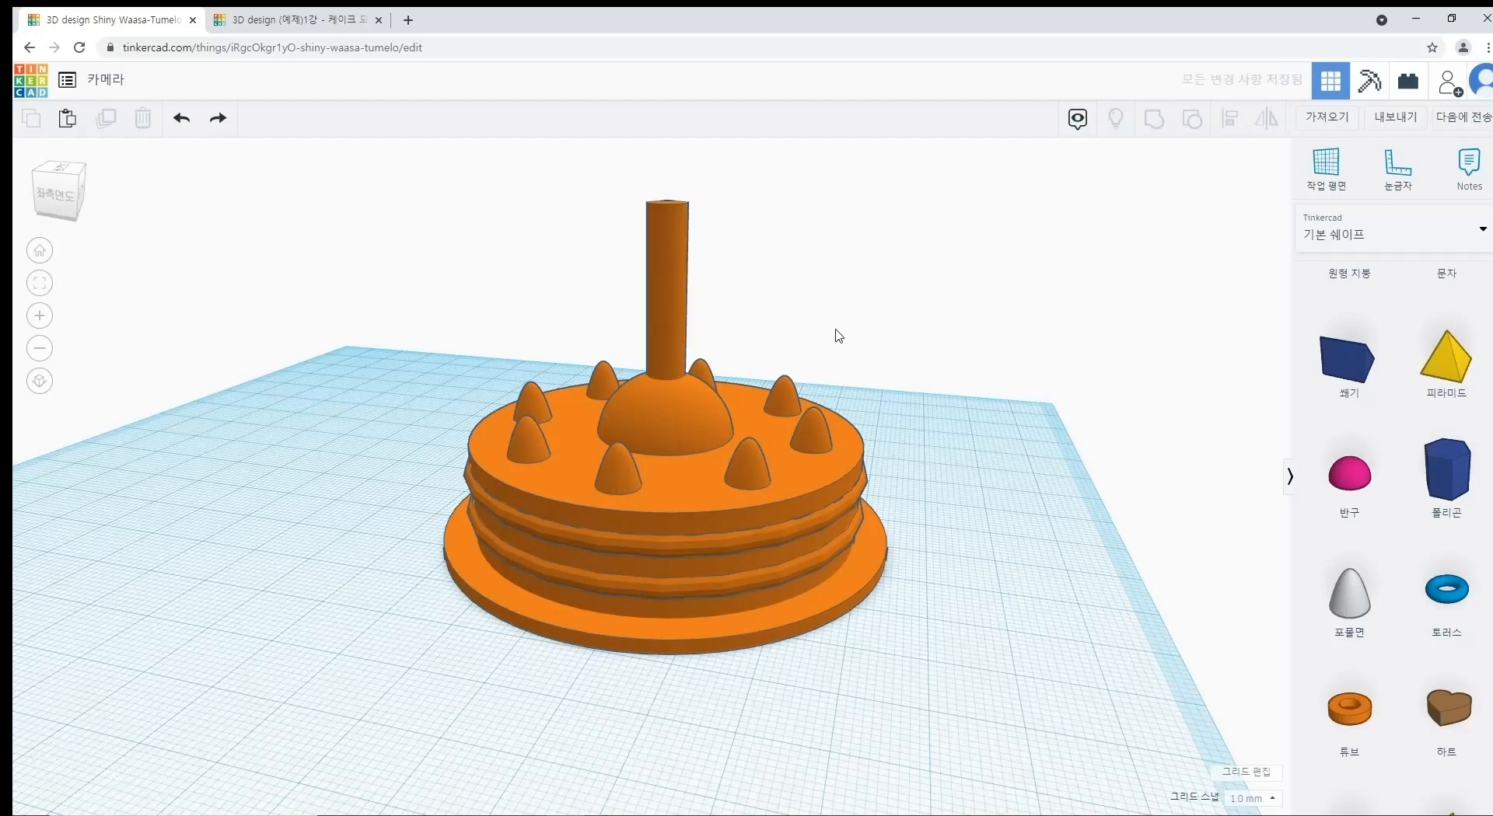
Step: Select the stacked layers together with the decorated disc and move them sideways off the base and rod
right_drag(887, 469, 906, 433)
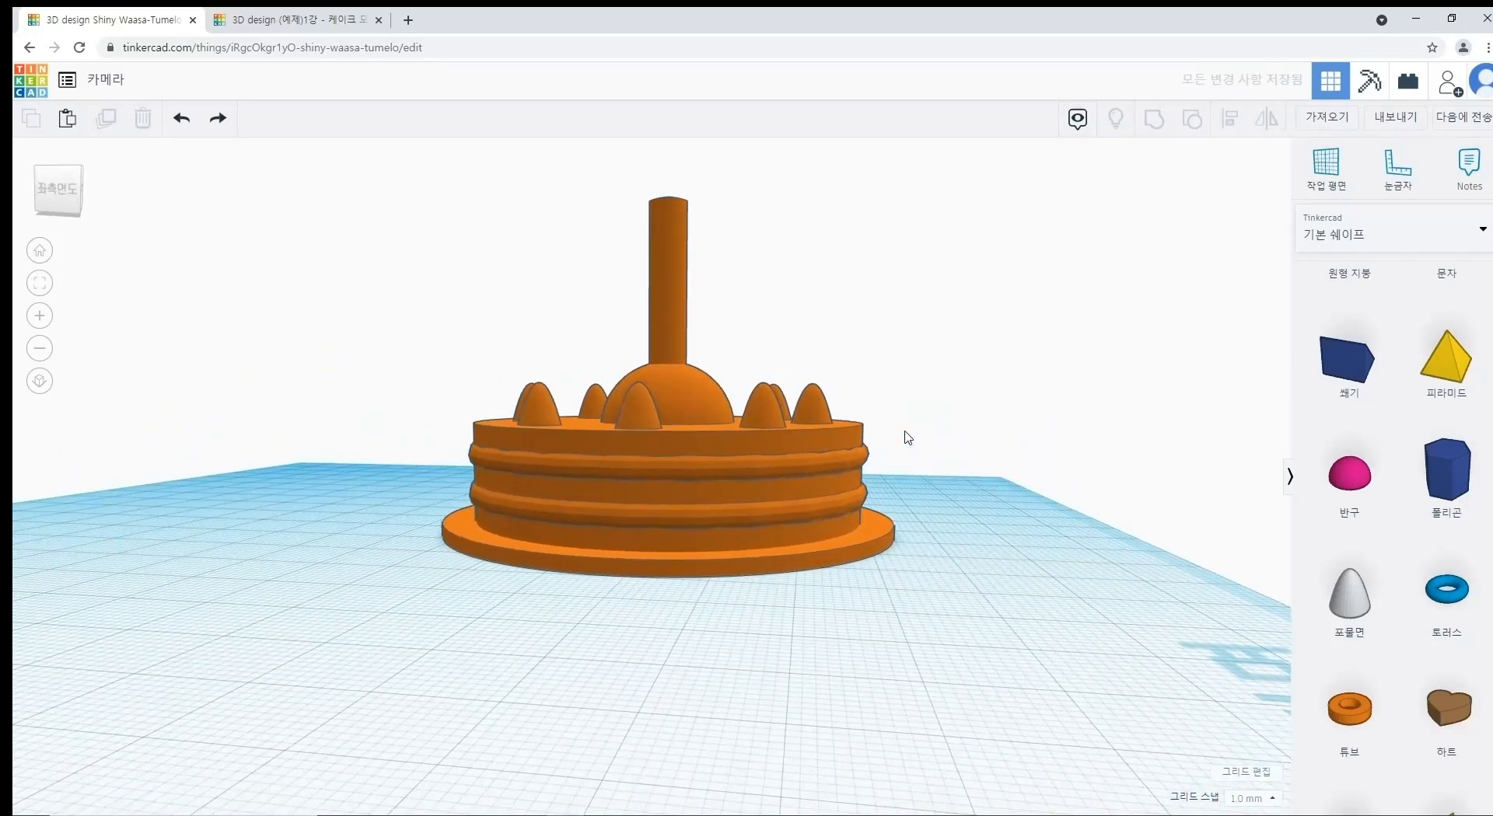
click(815, 540)
shift+click(816, 520)
shift+click(814, 443)
shift+click(809, 497)
right_drag(590, 502, 710, 554)
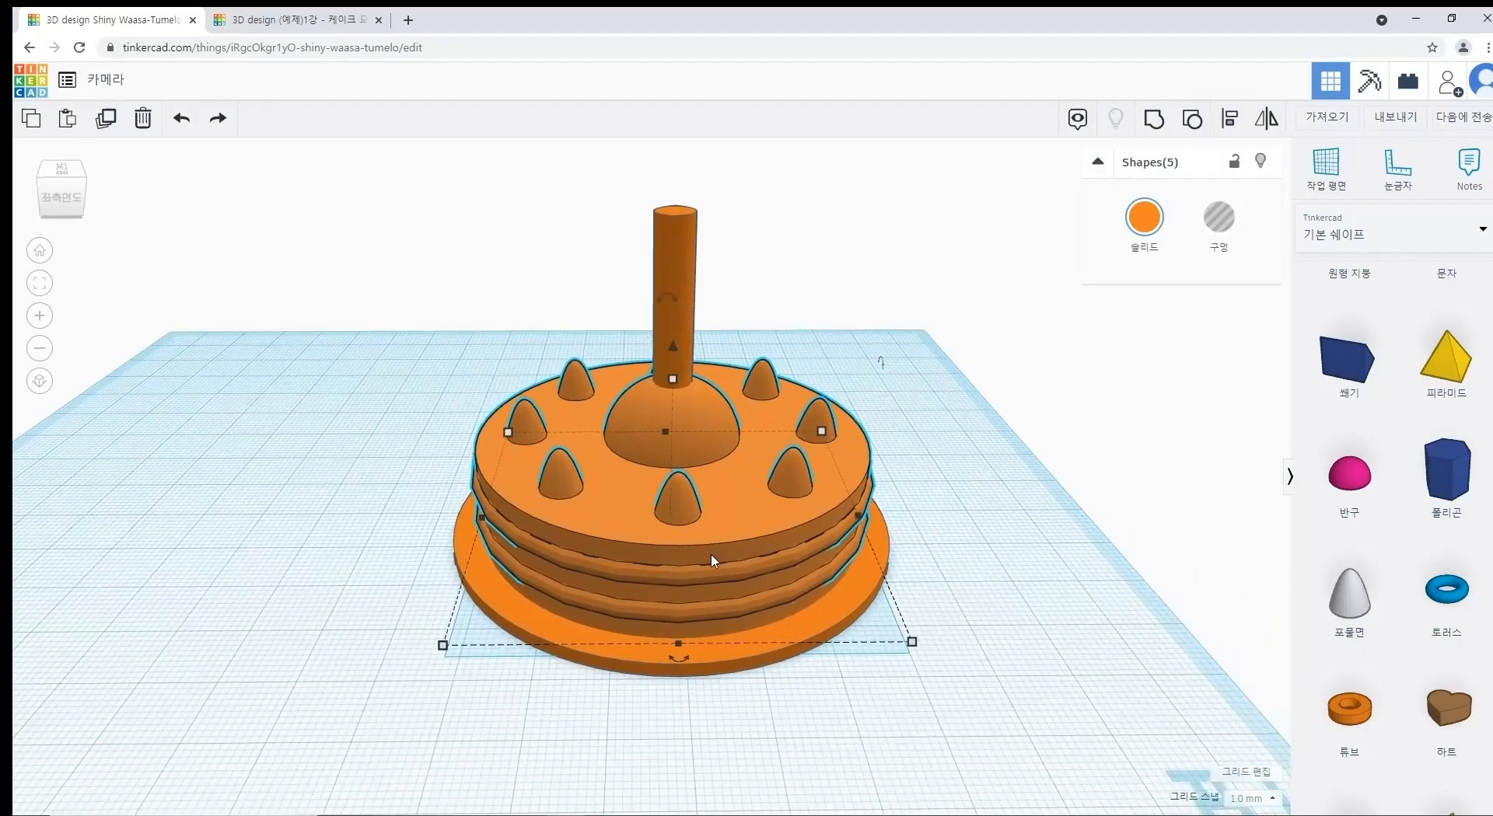
drag(734, 544, 142, 582)
right_drag(272, 594, 353, 588)
middle_drag(354, 588, 604, 555)
scroll(546, 582, down, 3)
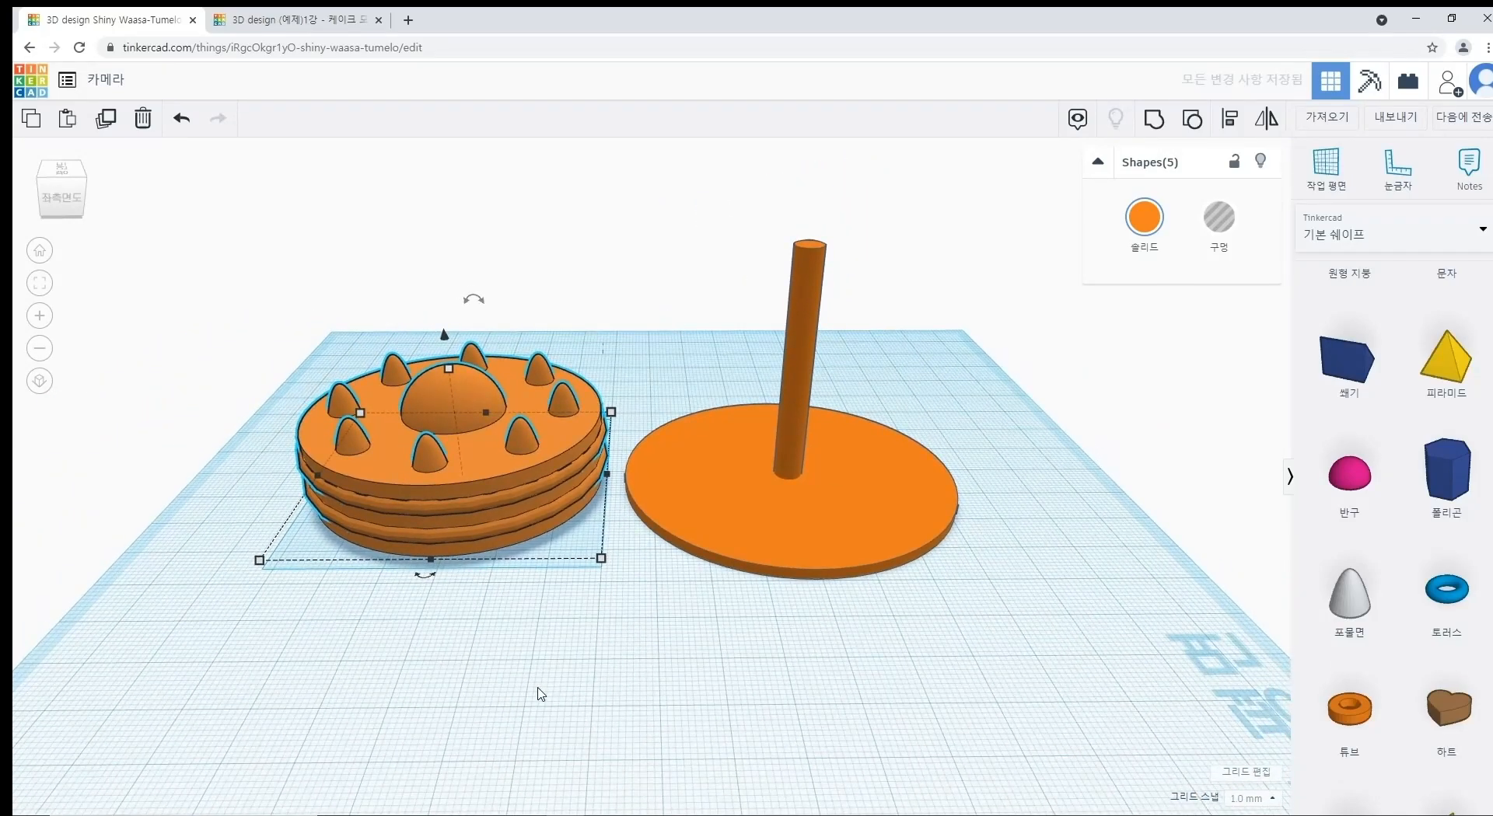
click(541, 694)
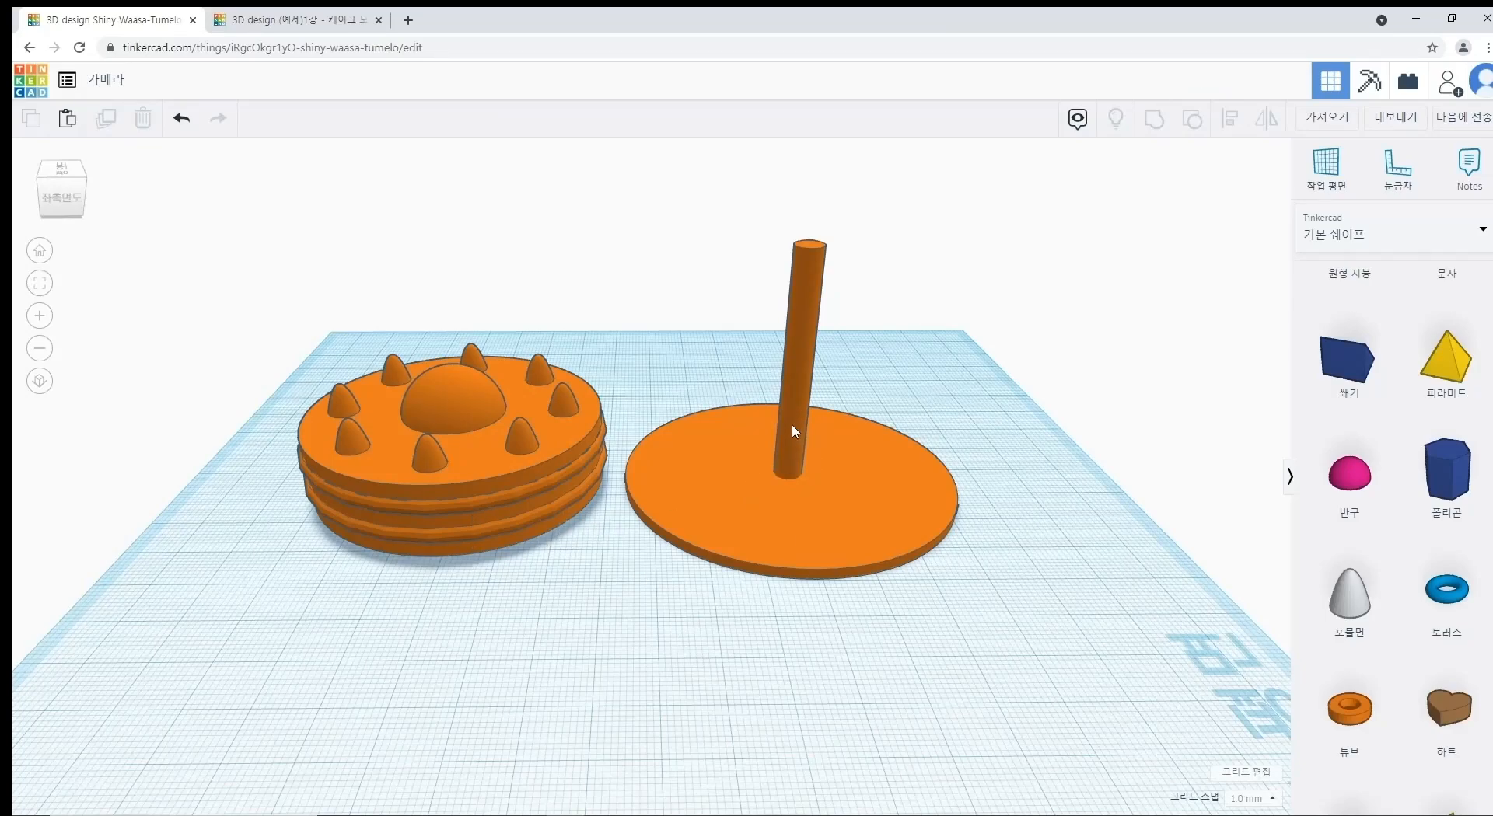
Step: Try copying the rod about 70.8 mm sideways into the cake layers, undo the copy, and check the rod's base dimensions
click(799, 429)
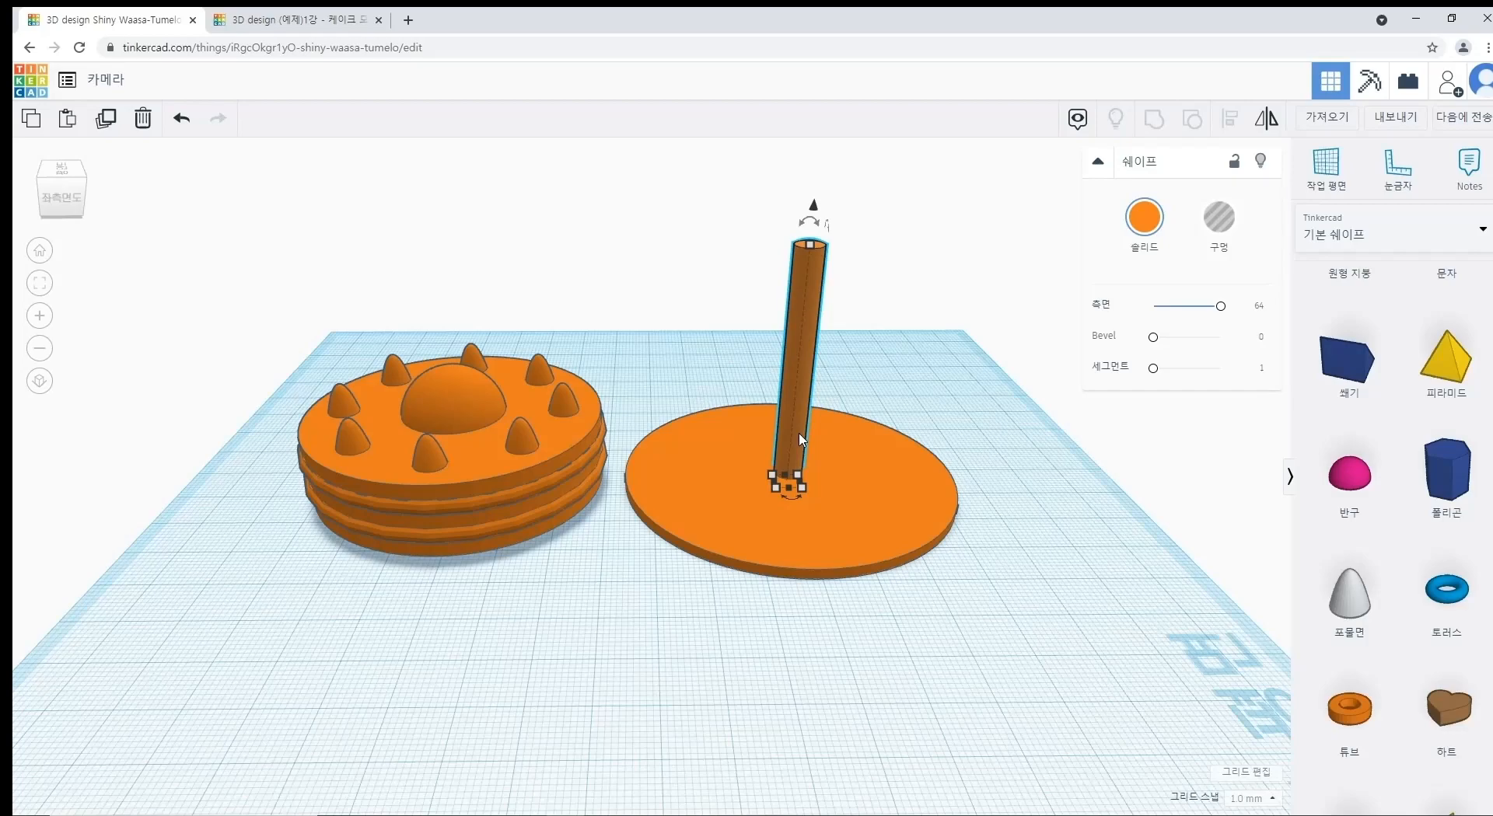
alt+drag(801, 439, 429, 511)
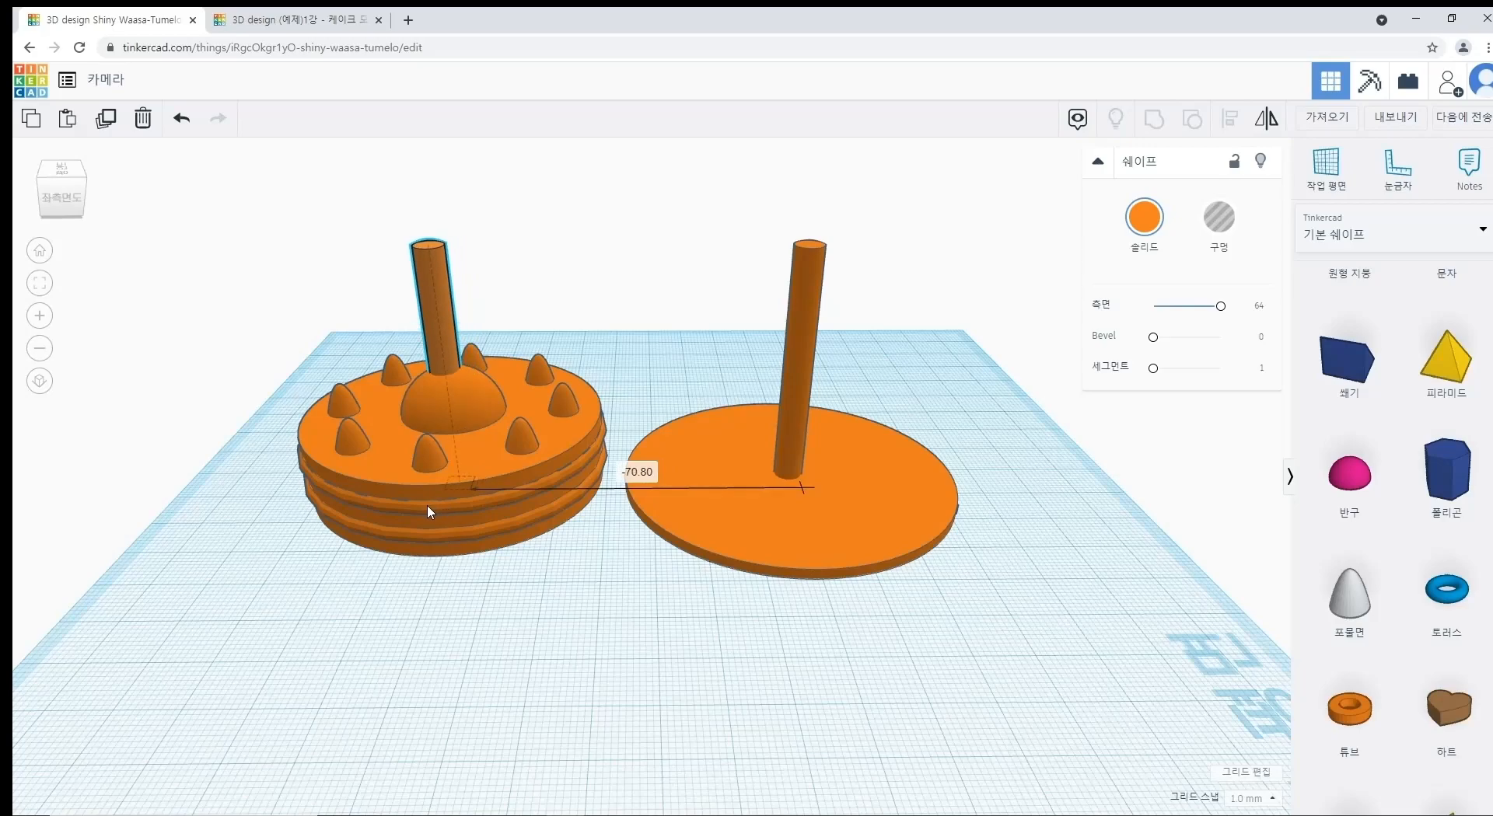
alt+drag(427, 506, 742, 457)
key(ctrl+z)
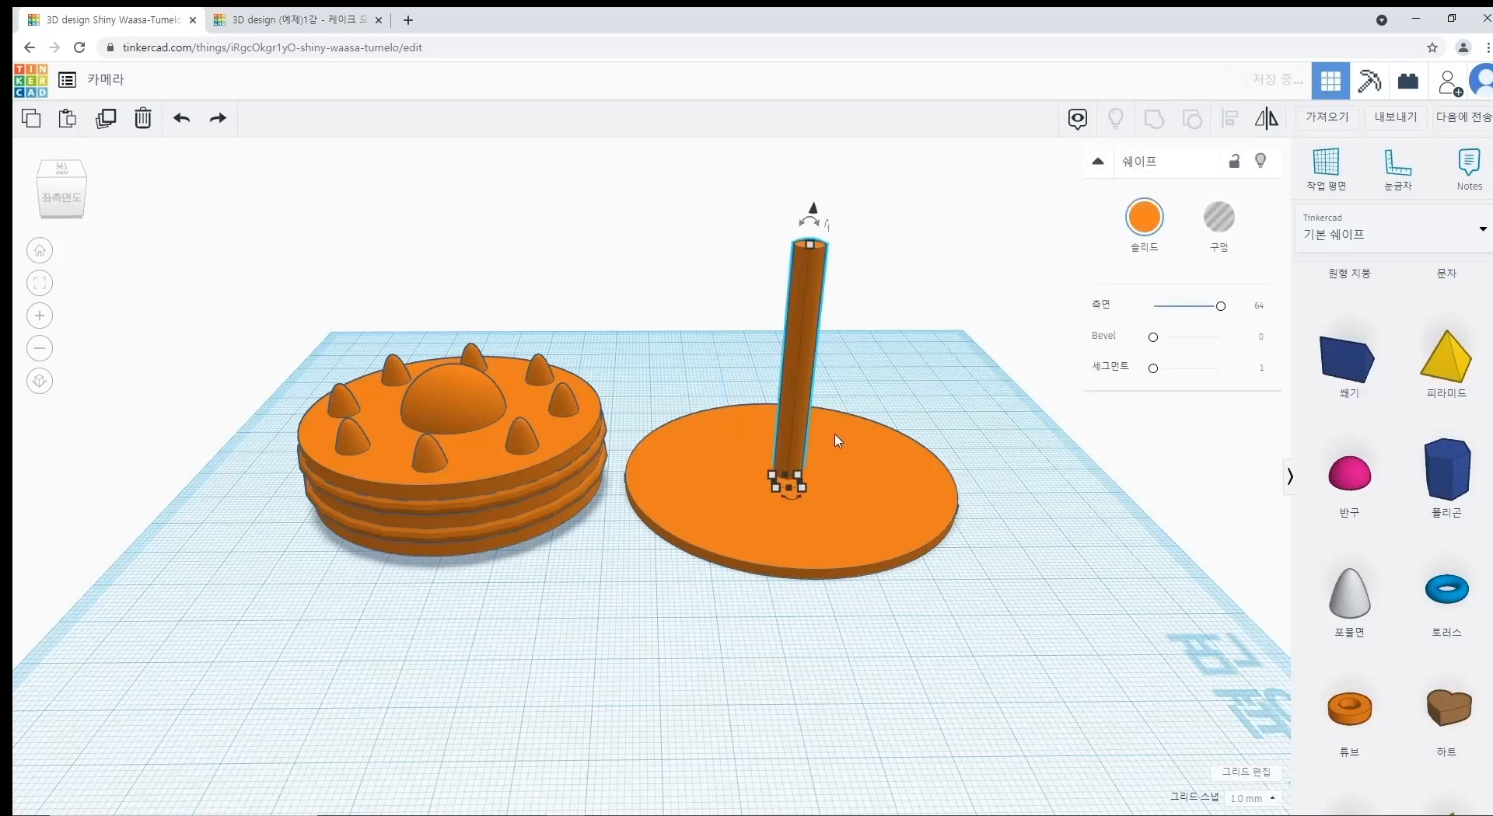
click(803, 362)
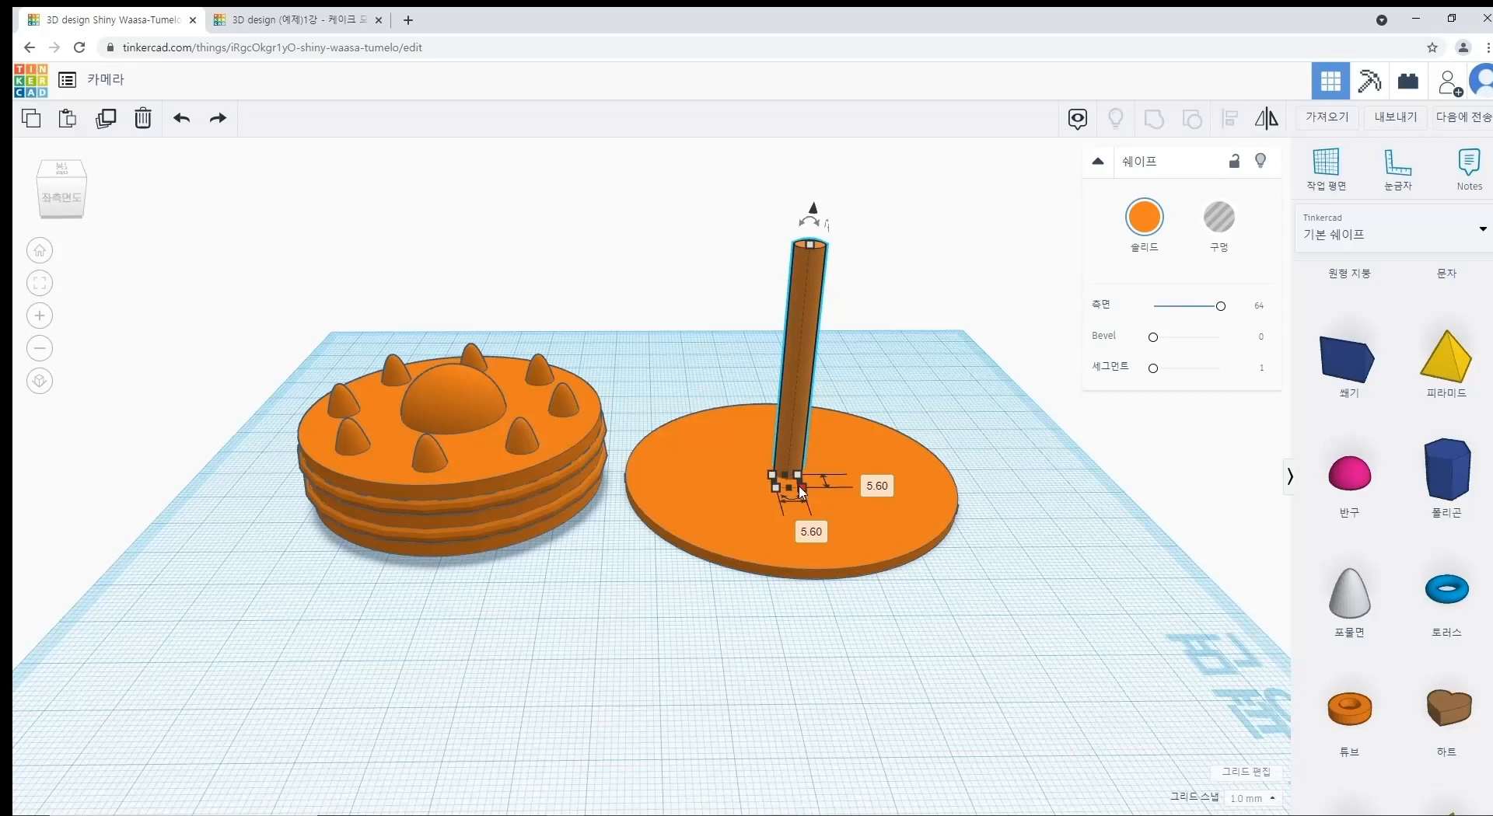
click(949, 367)
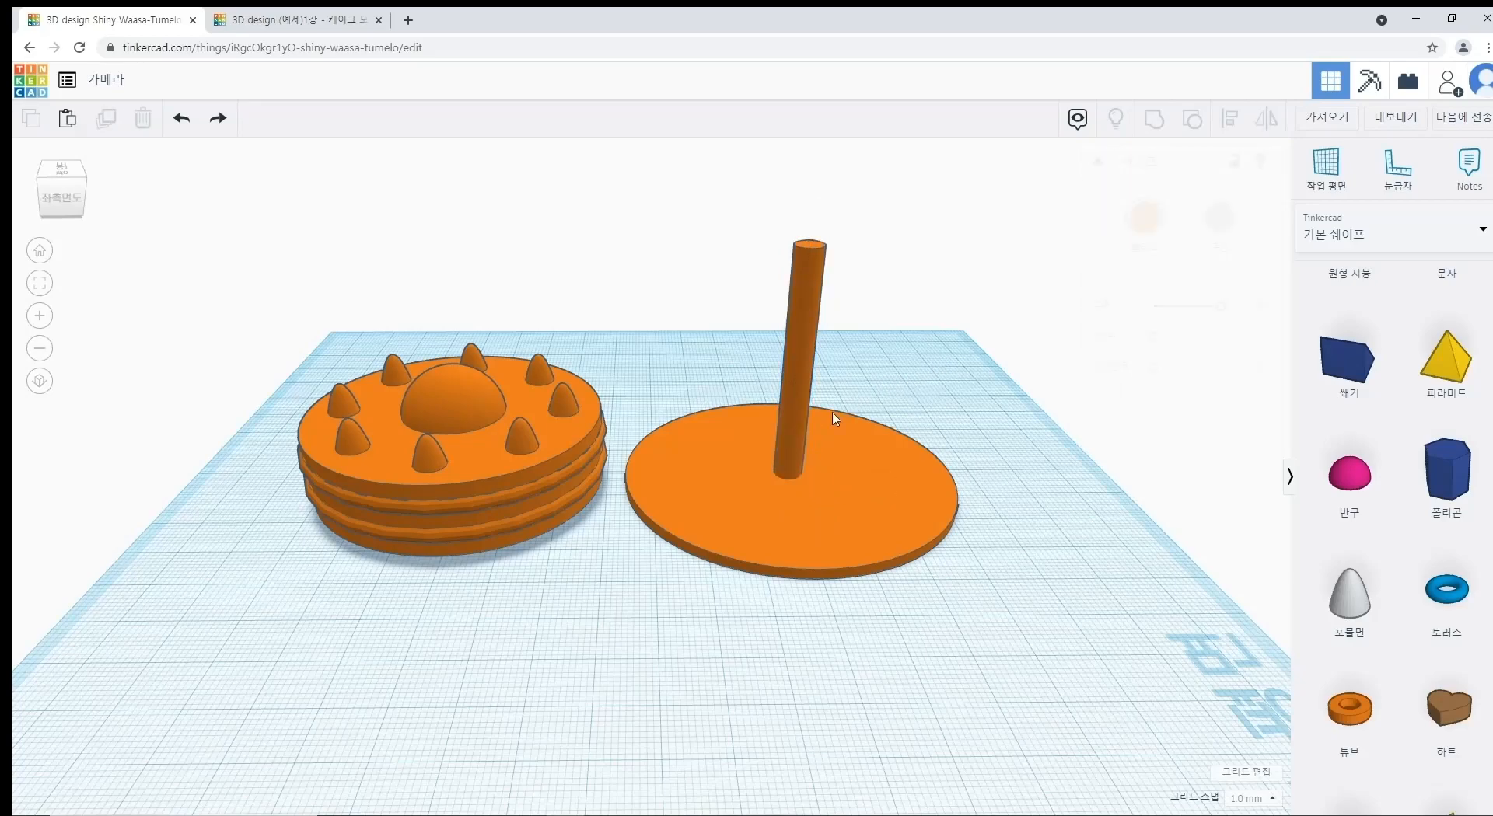
Step: Try copying the rod about 13.8 mm sideways and setting the copy's base to 6 by 6 mm, and undo it
alt+drag(801, 436, 734, 435)
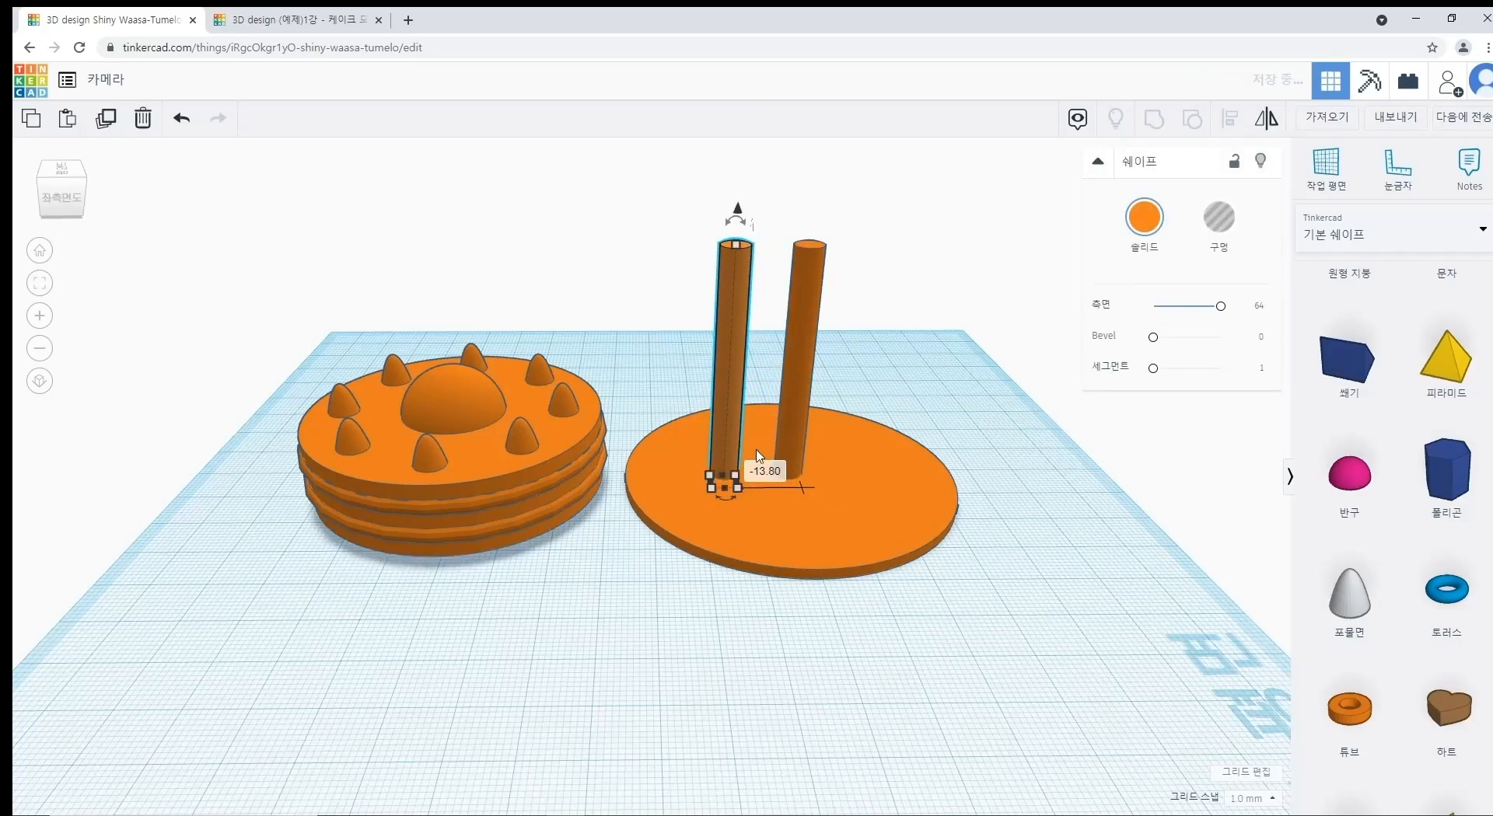
click(1045, 393)
click(729, 432)
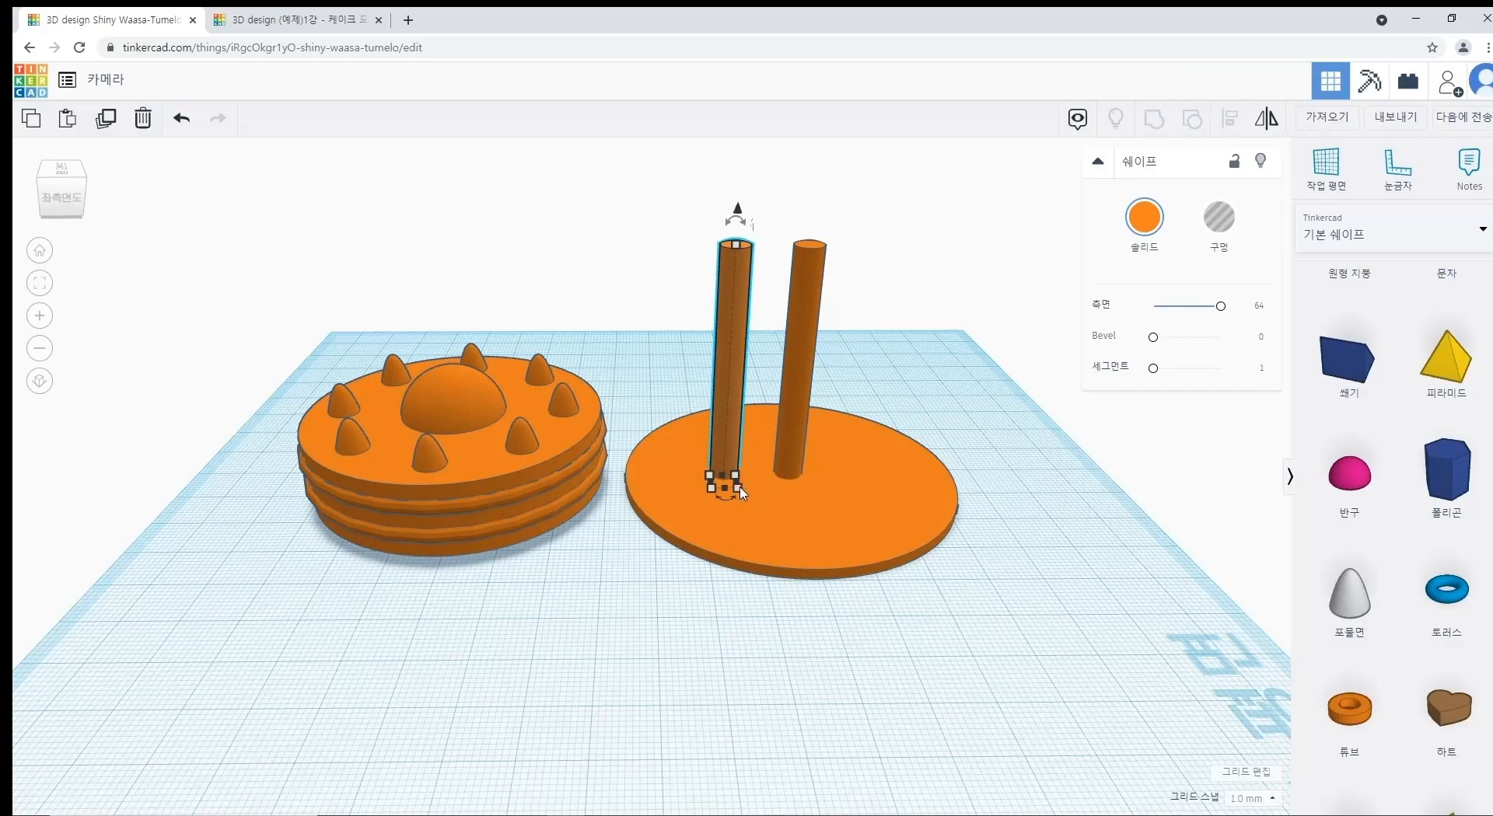
click(808, 482)
text(6)
click(745, 529)
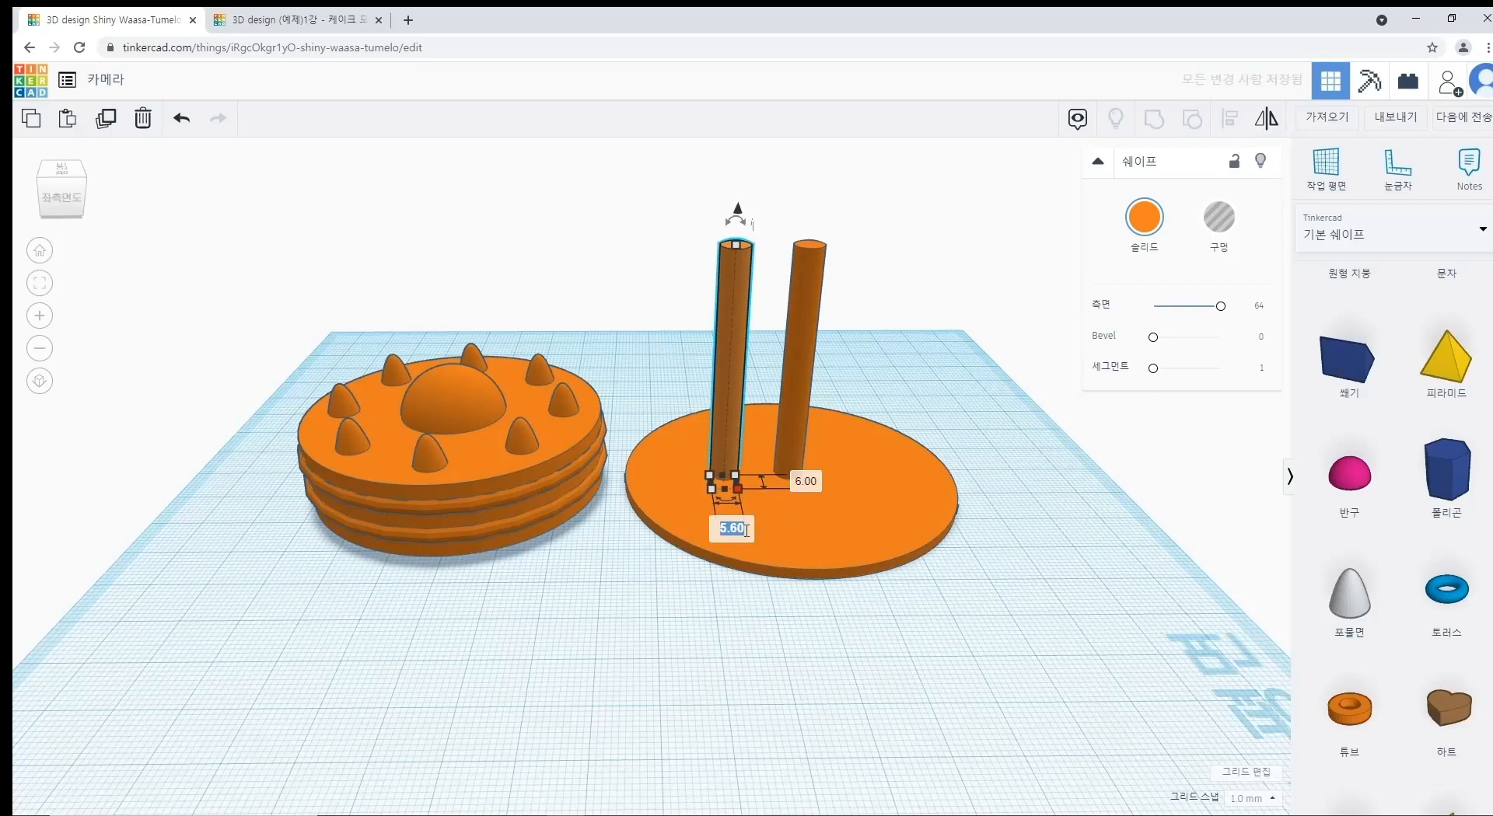
text(6)
key(Return)
click(752, 586)
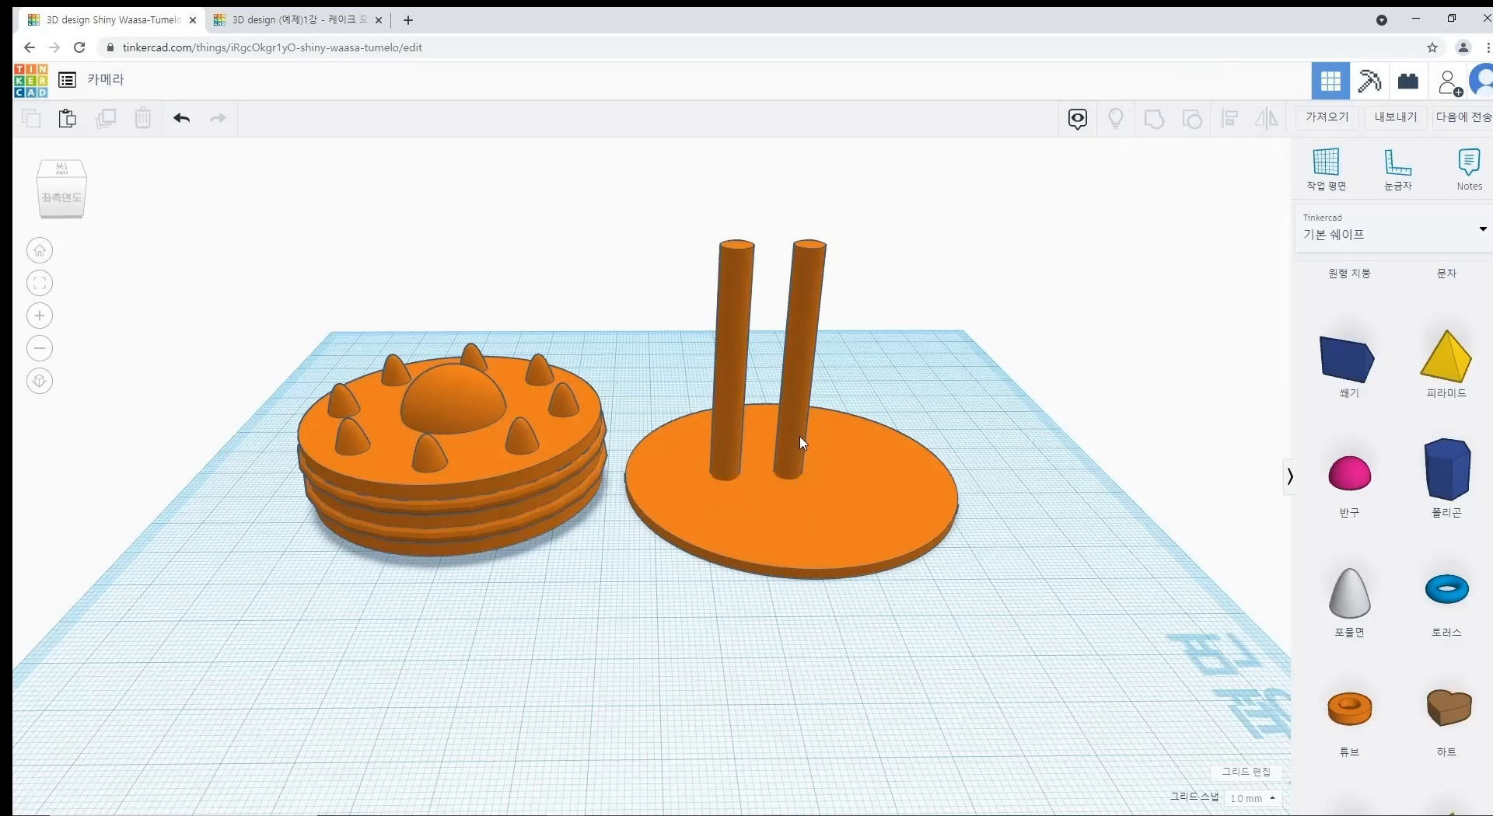
click(729, 432)
key(ctrl+z)
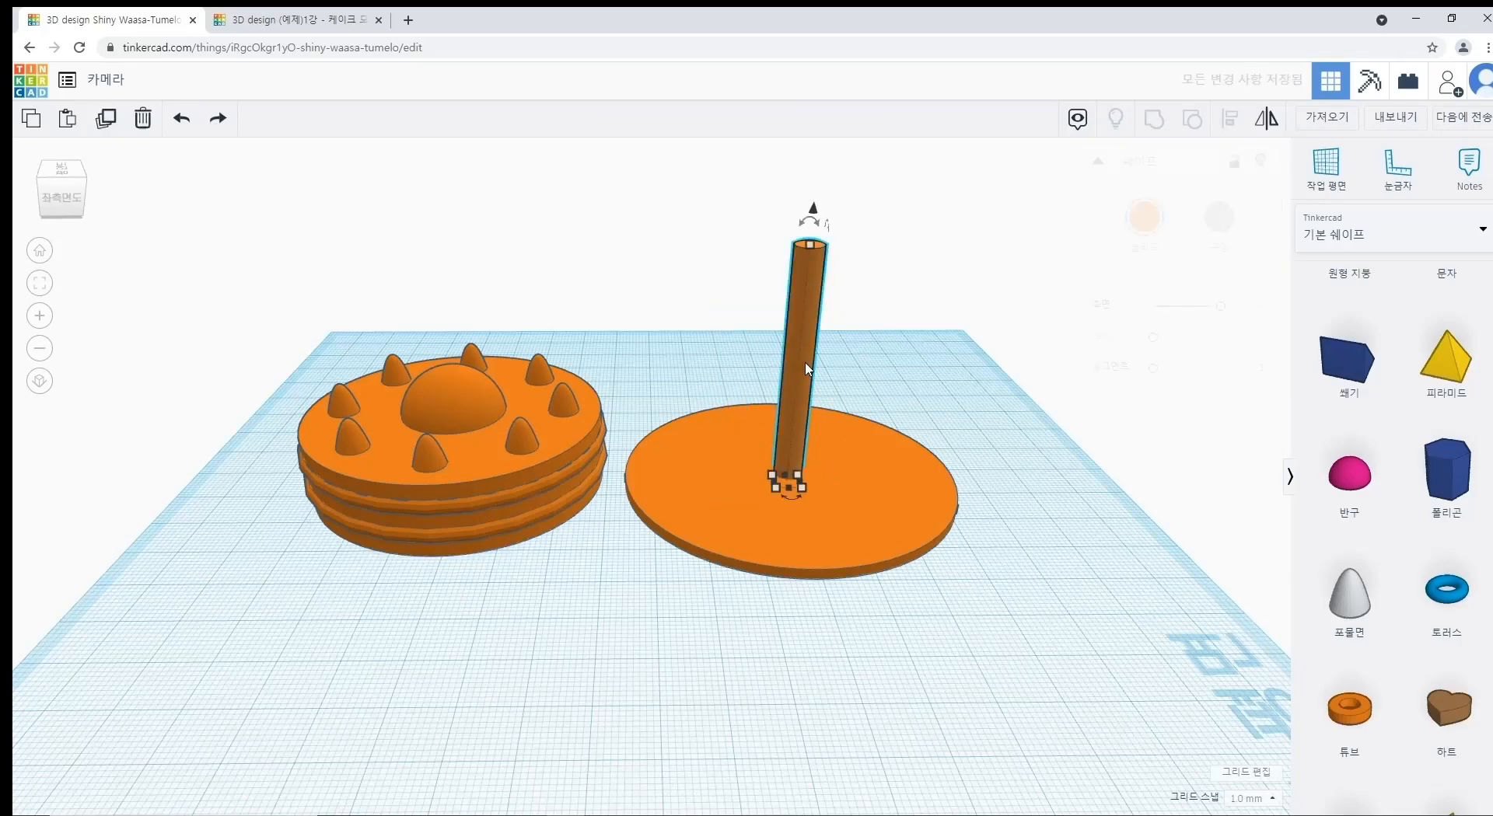
Step: Copy the rod about 12.2 mm sideways on the base and set the copy's base dimensions to 6 mm
drag(792, 409, 742, 428)
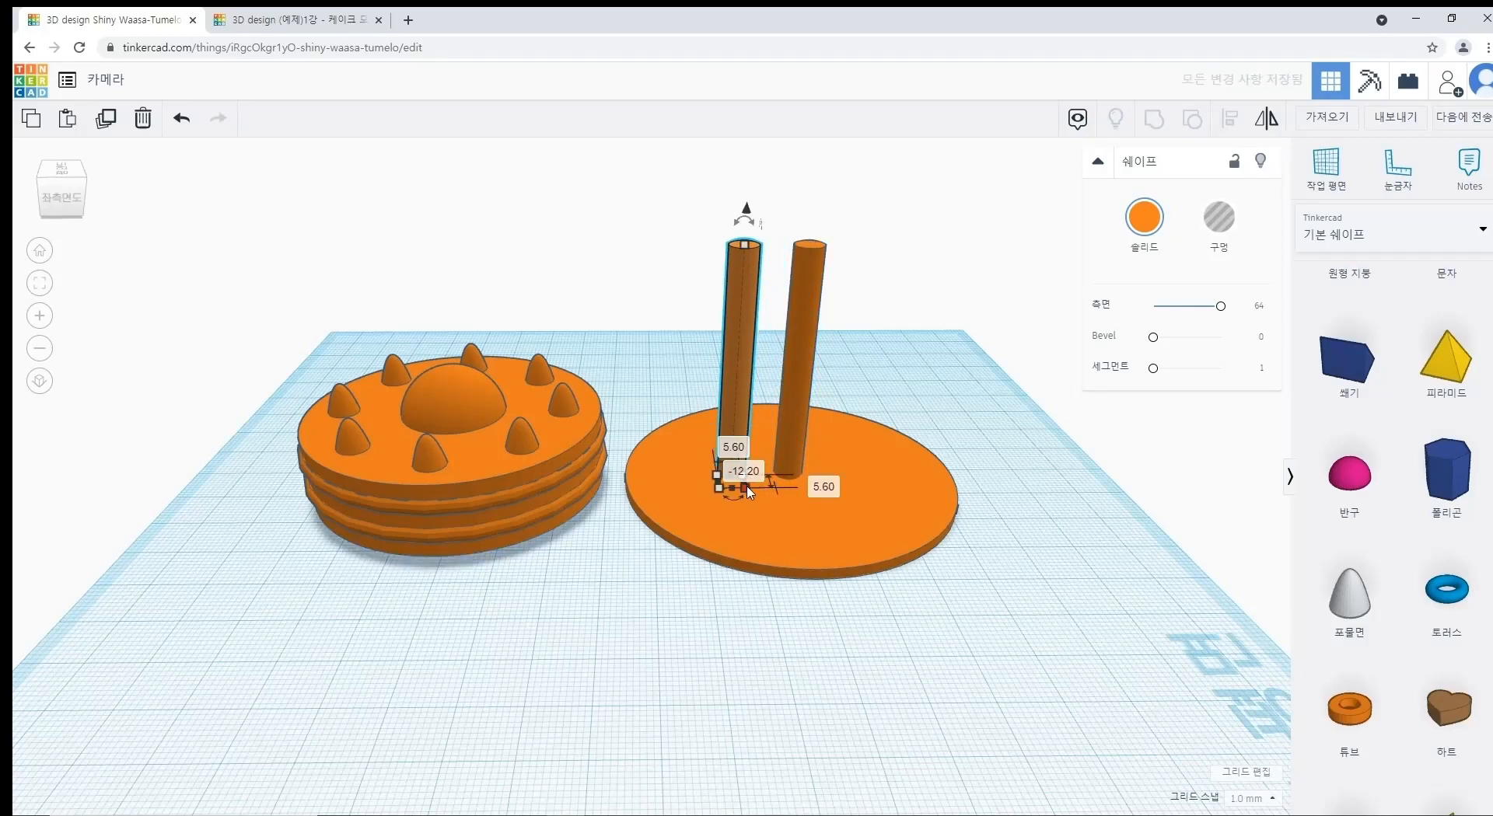
click(818, 480)
text(6)
key(Return)
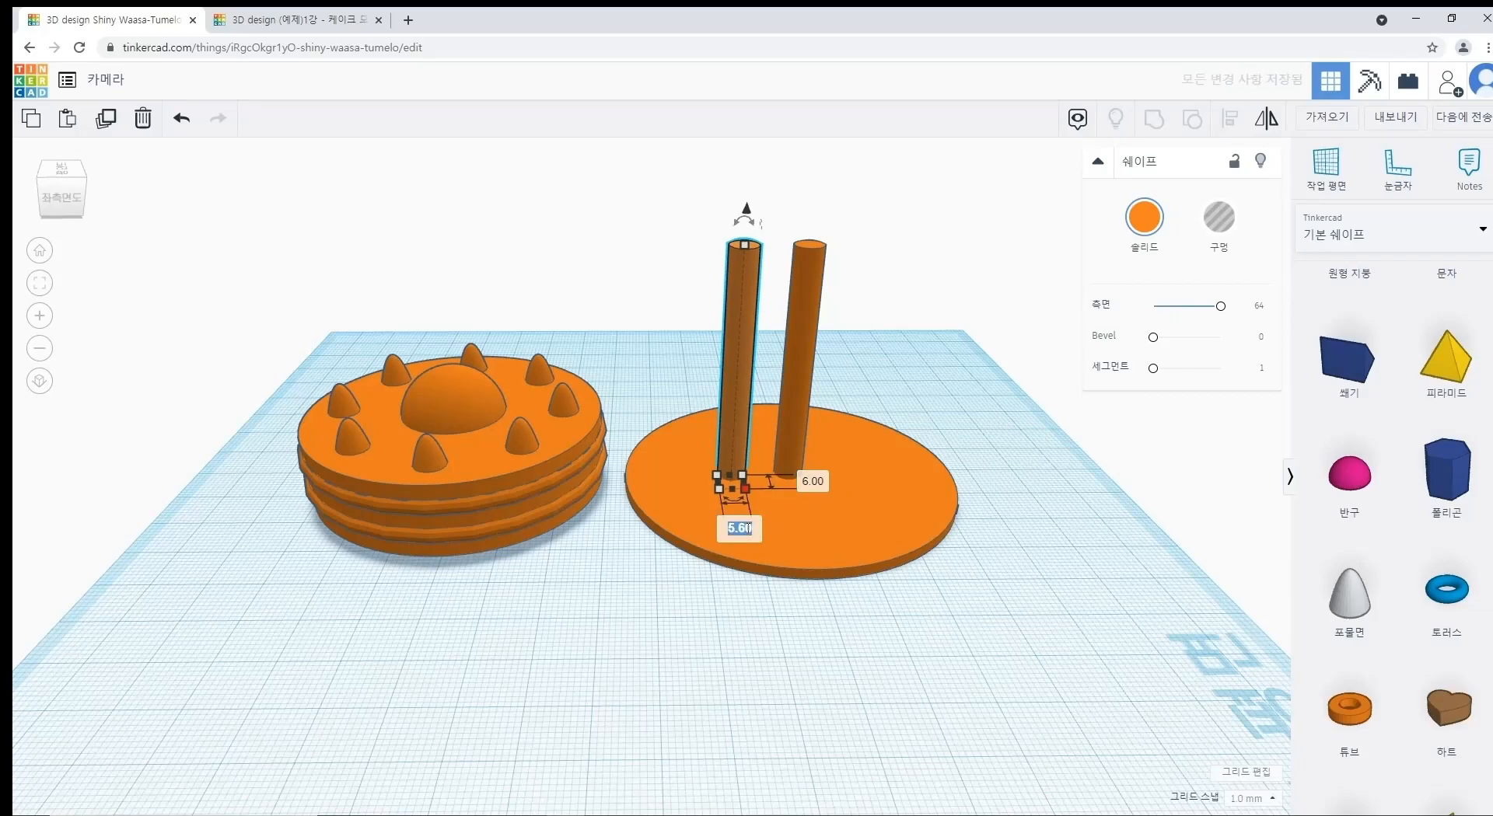
click(846, 672)
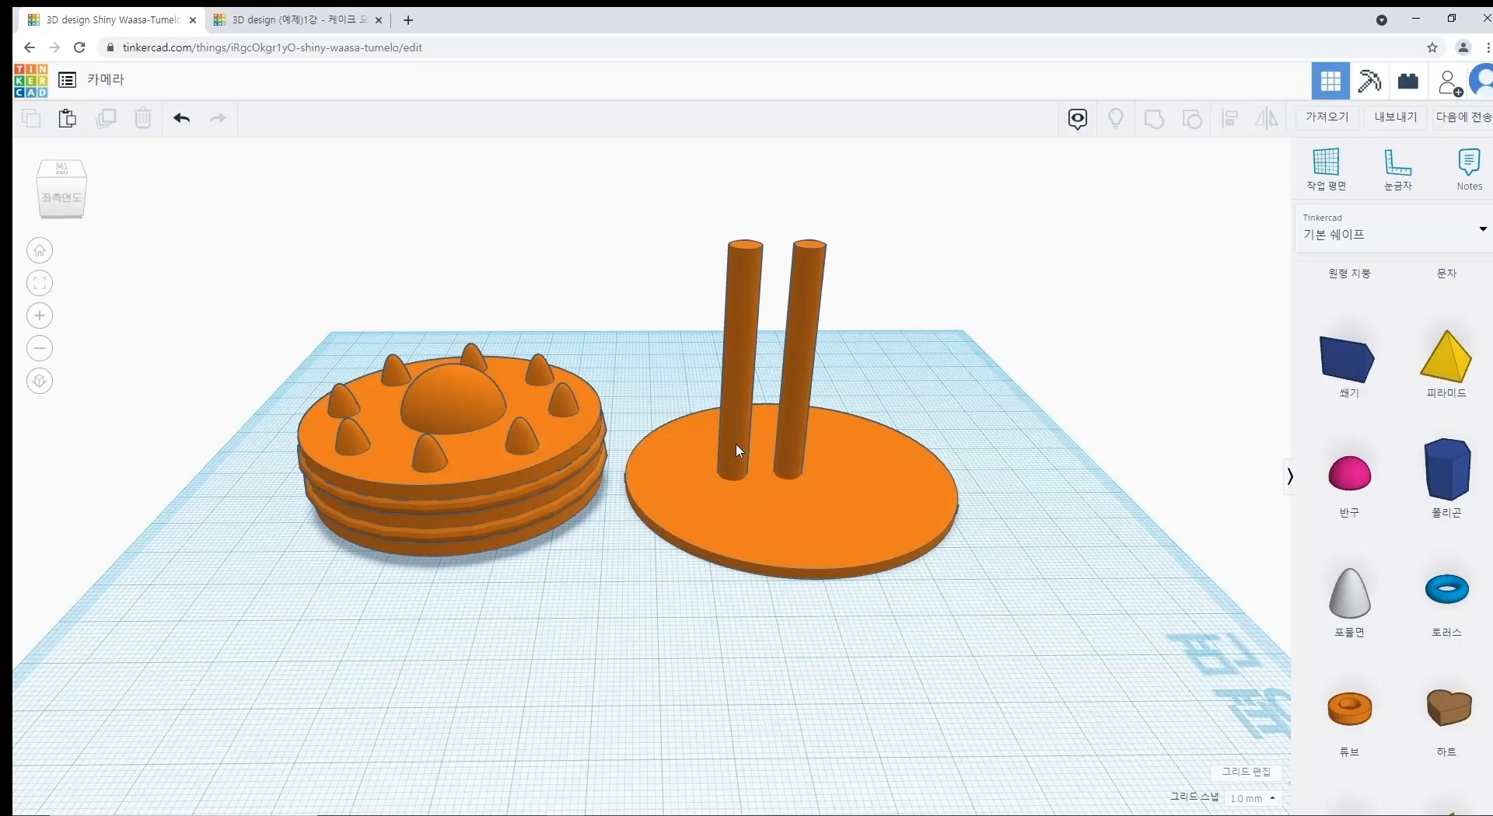
Step: Move the thicker rod copy into the stacked cake layers and centre-align it with the layers and decorated disc
drag(745, 449, 460, 464)
right_drag(427, 210, 560, 412)
drag(566, 621, 326, 310)
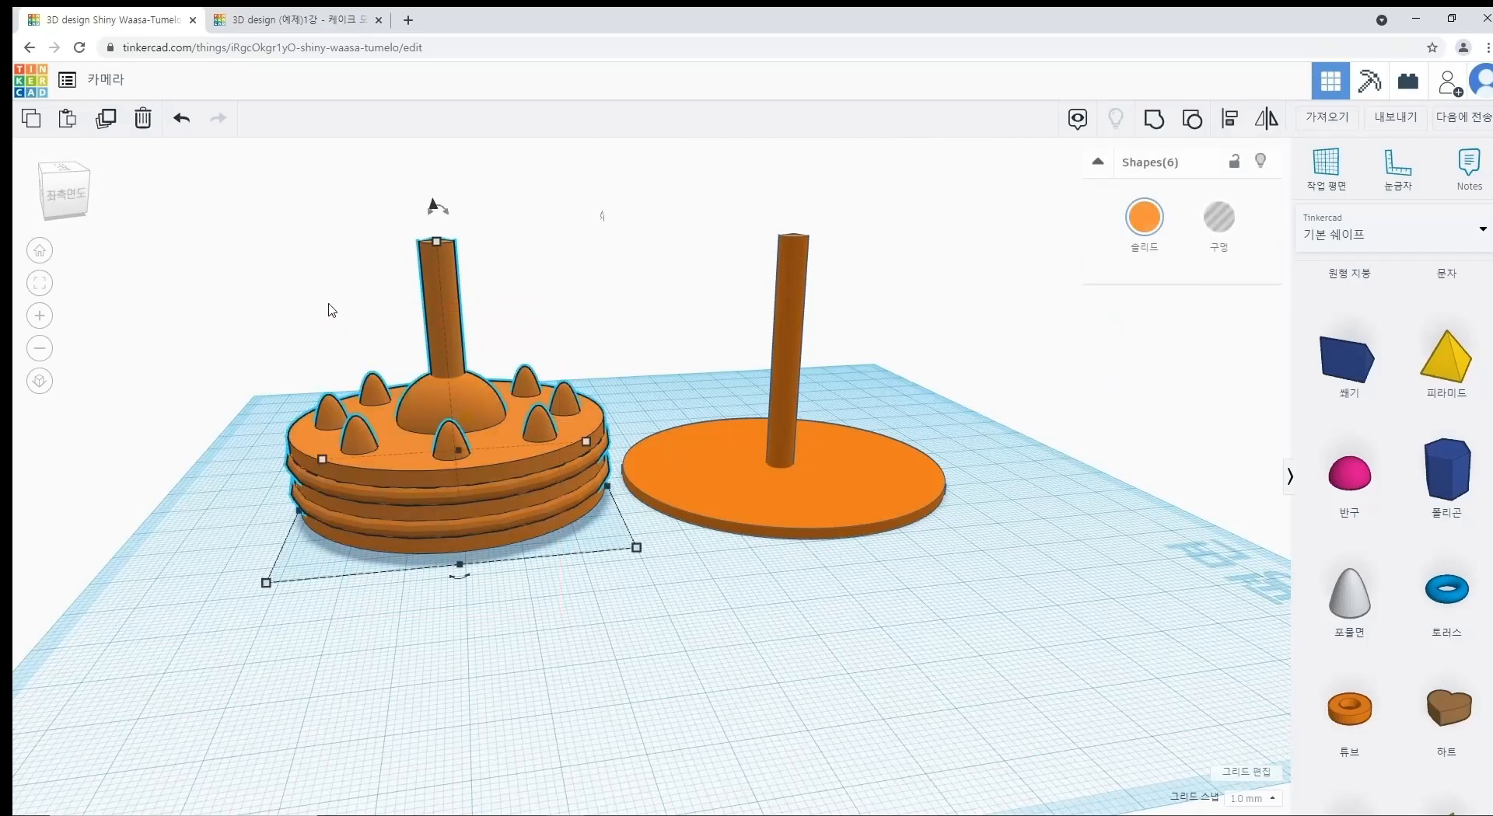
click(1230, 118)
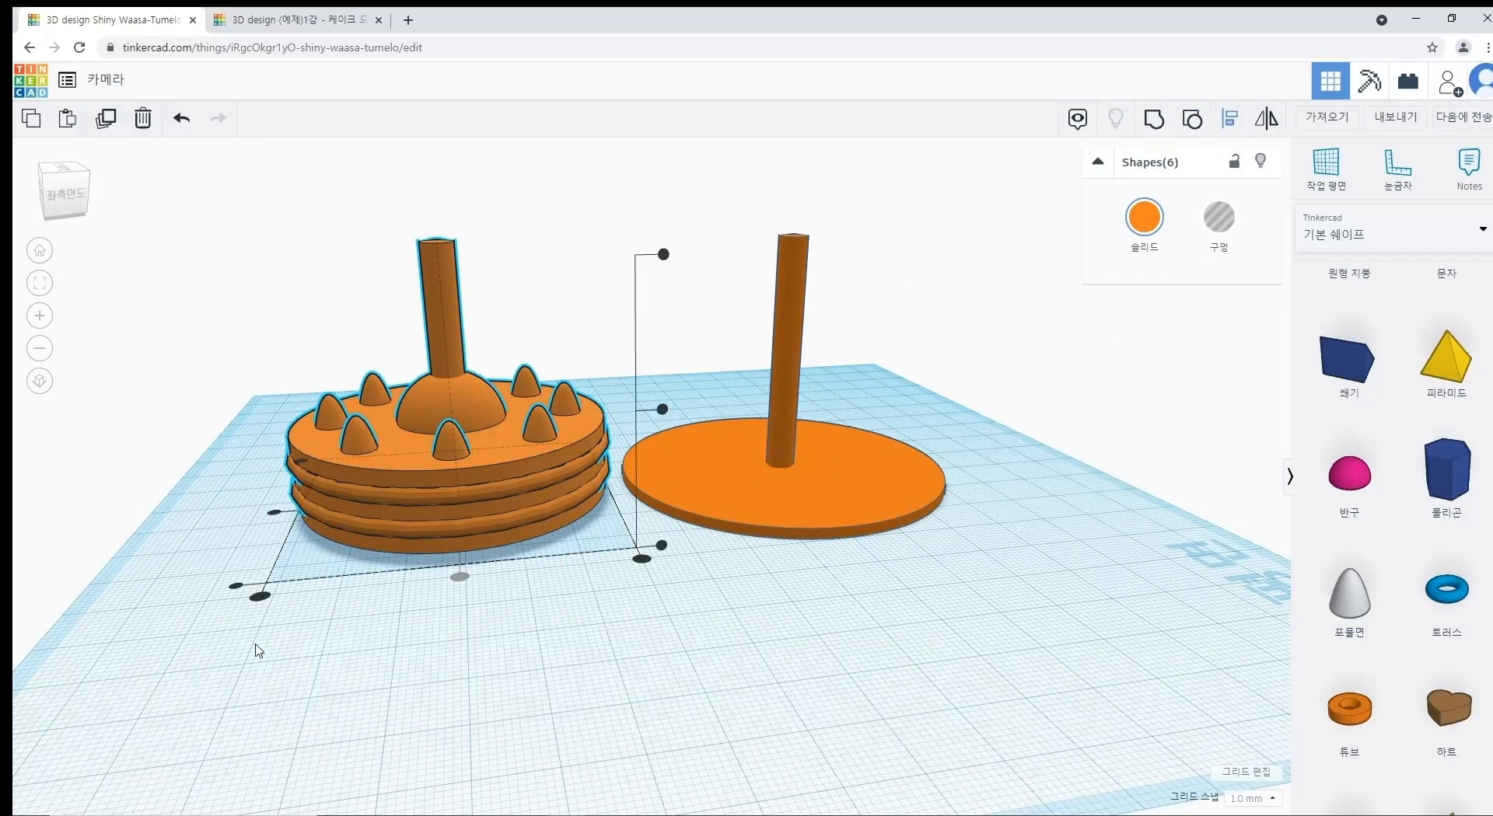
right_drag(456, 565, 706, 533)
right_drag(859, 620, 560, 640)
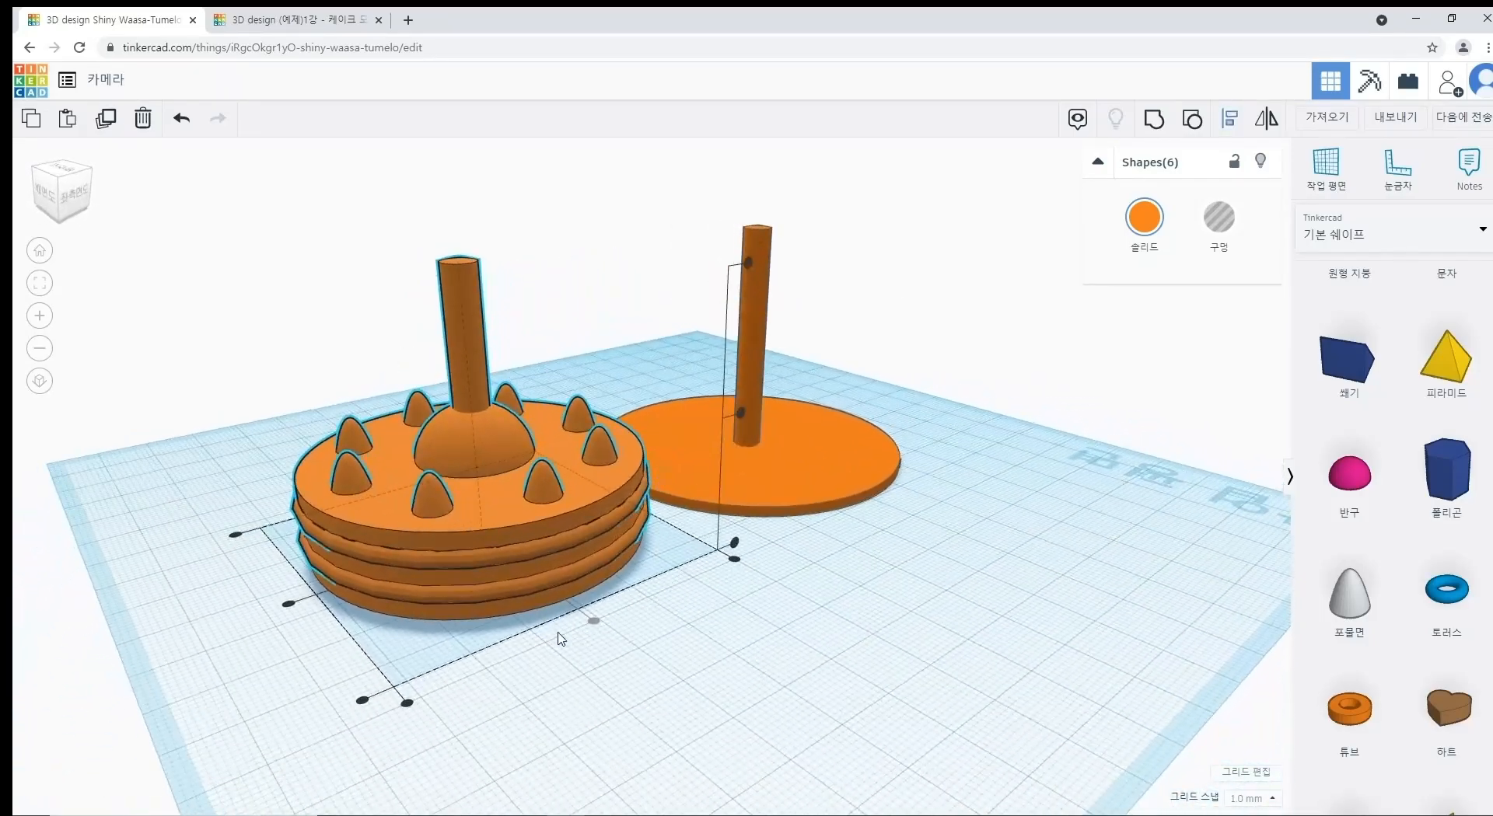
click(287, 604)
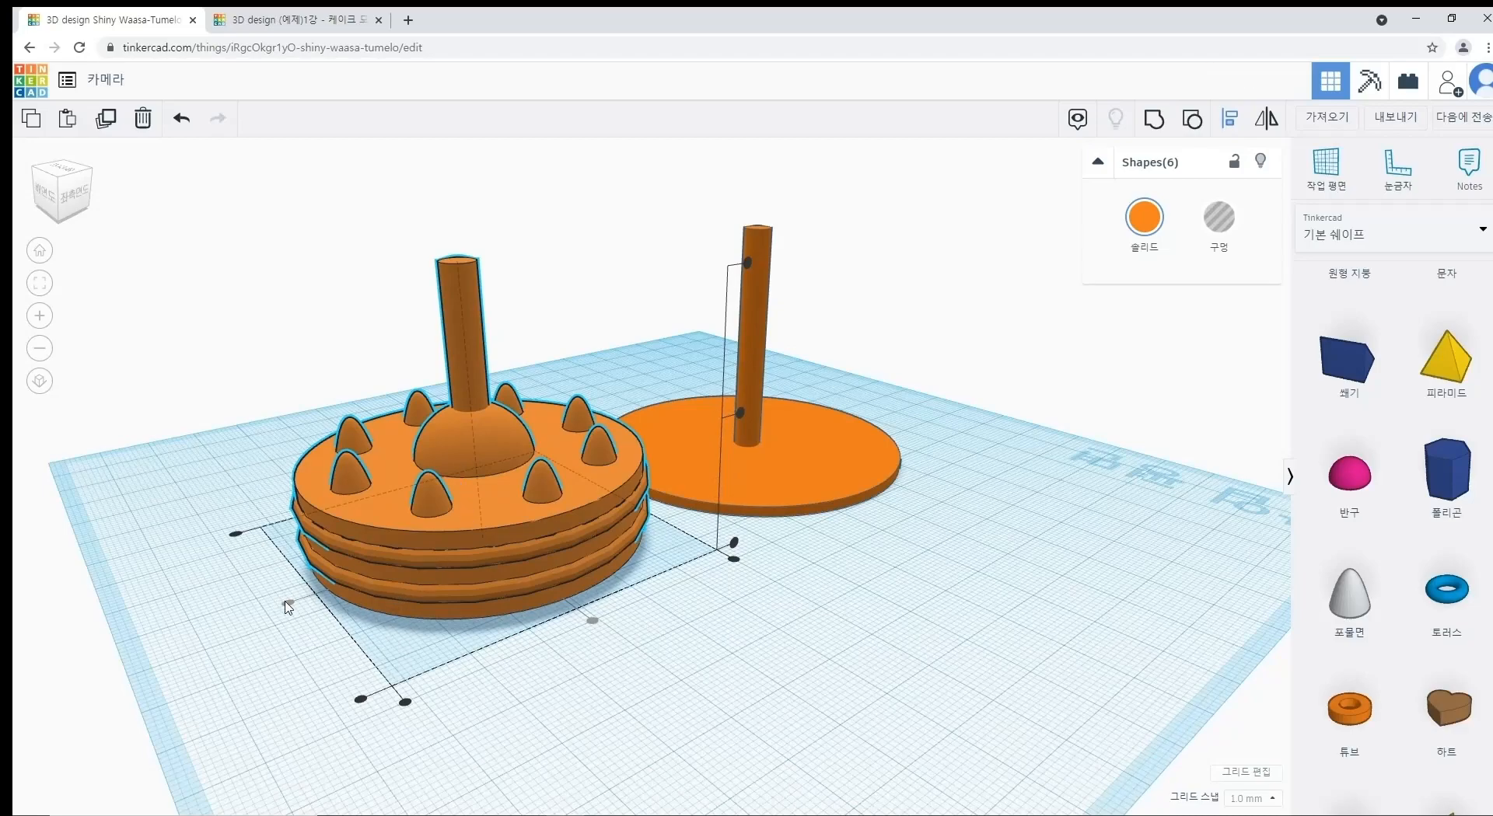
right_drag(636, 660, 440, 314)
Step: Turn the rod copy standing in the cake layers into a hole
click(439, 312)
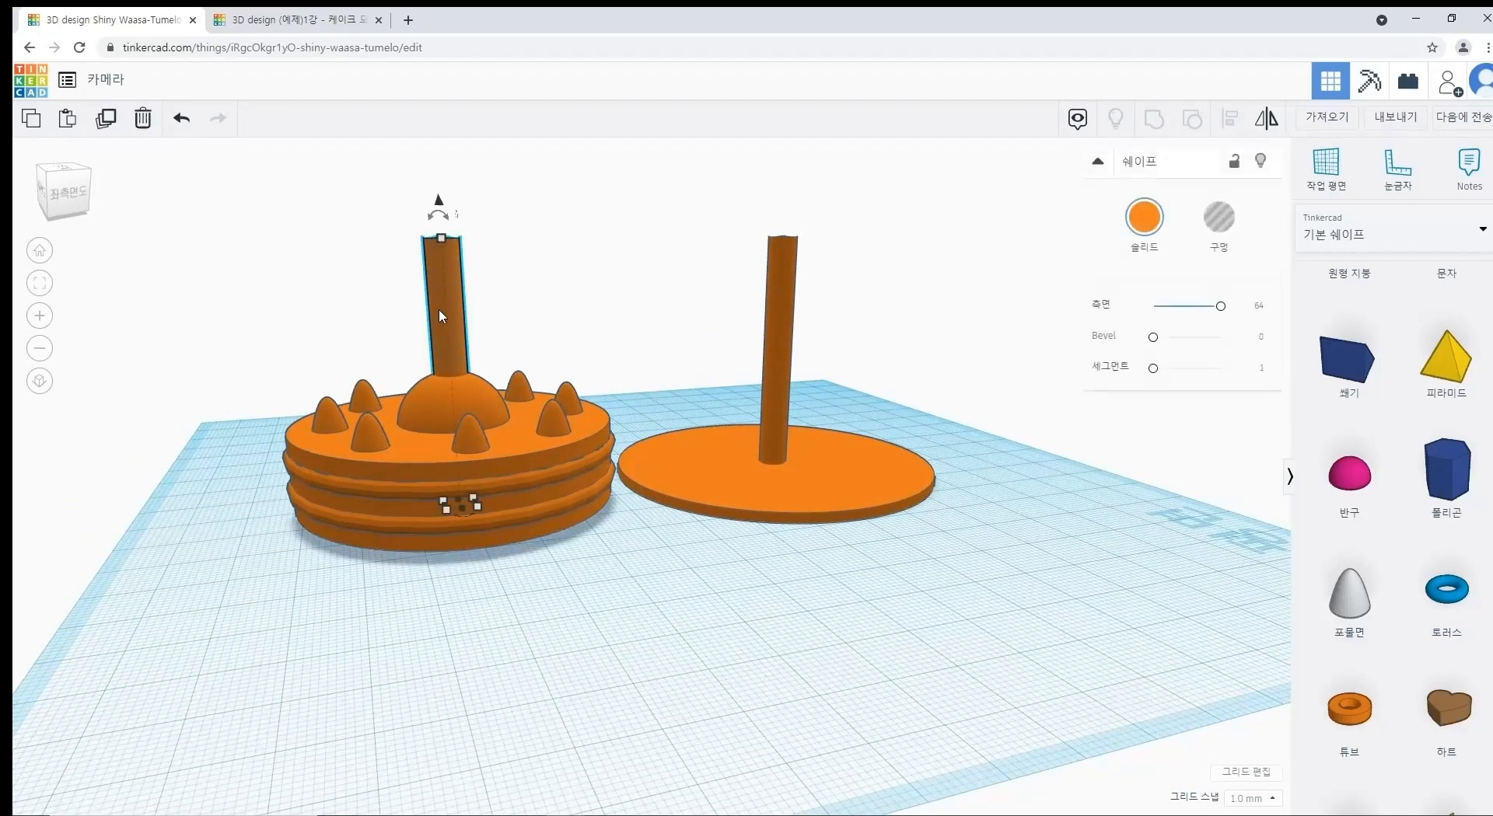
click(1219, 231)
click(676, 692)
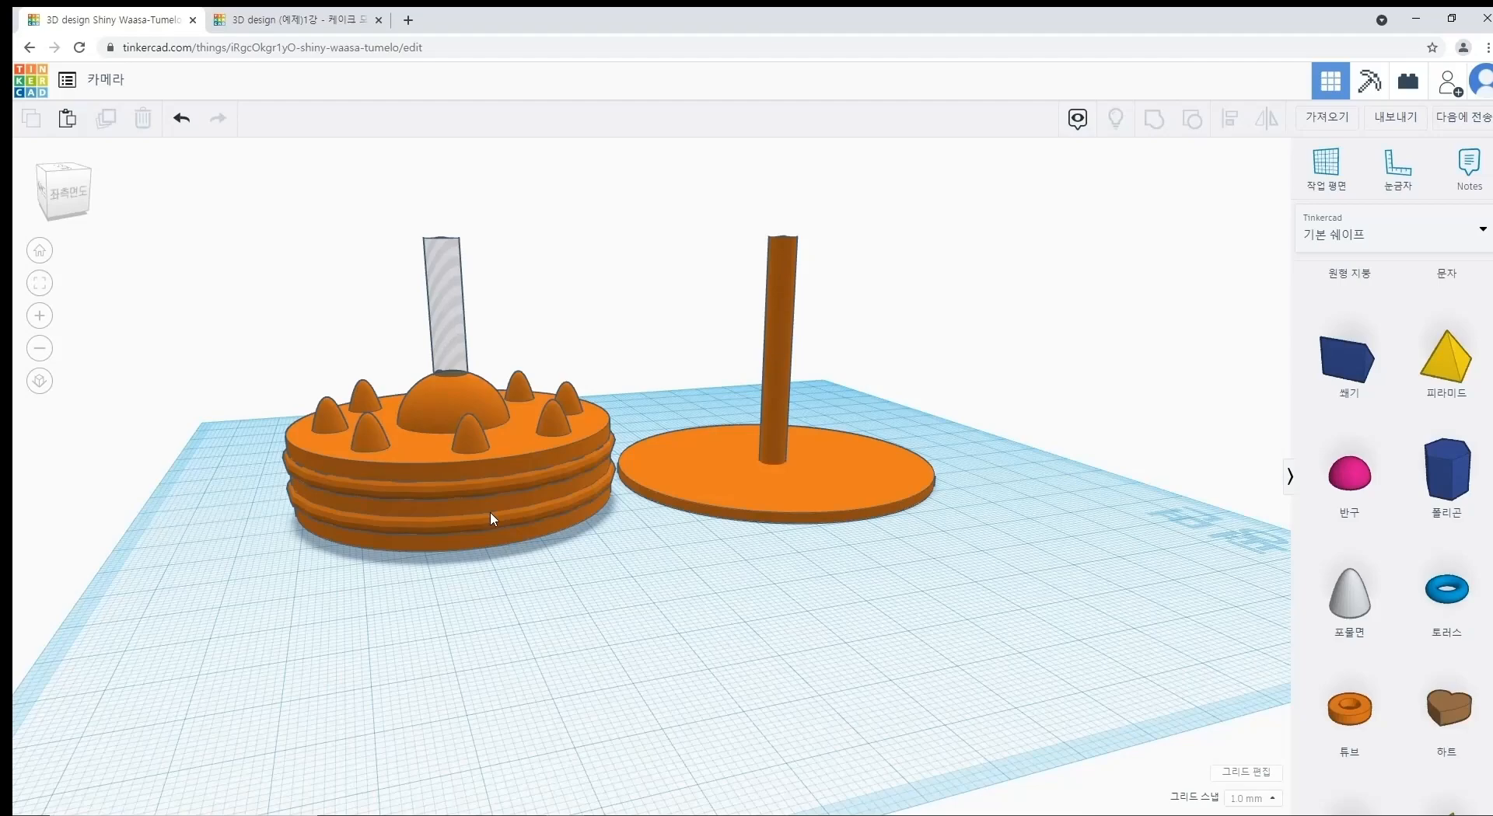
Step: Try grouping the hole rod with all the stacked layers and the decorated disc, inspect the cut, and undo the grouping
drag(523, 603, 353, 346)
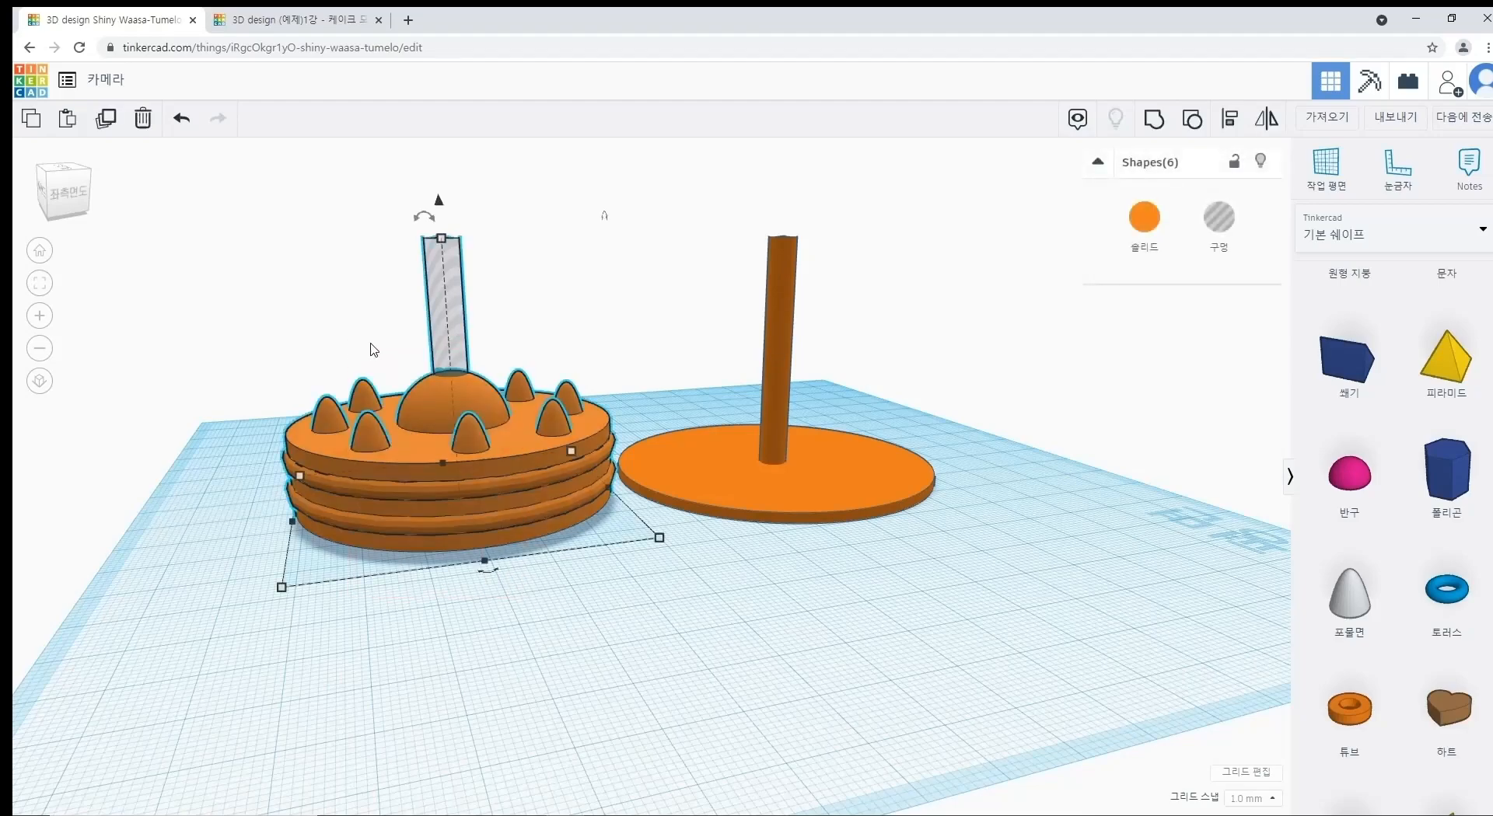
click(1152, 120)
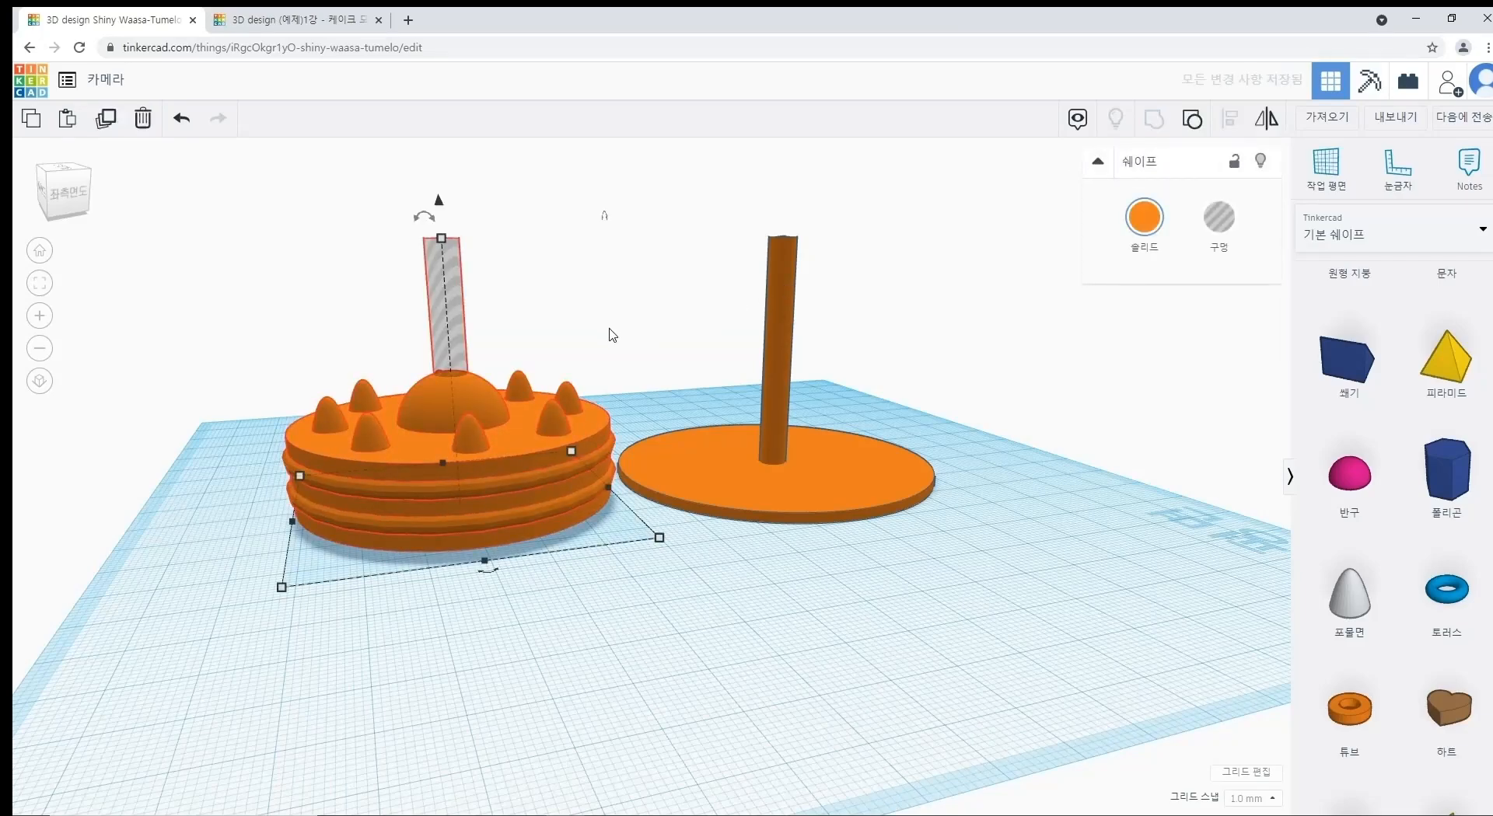
scroll(613, 332, down, 3)
click(567, 357)
right_drag(567, 357, 523, 383)
click(514, 533)
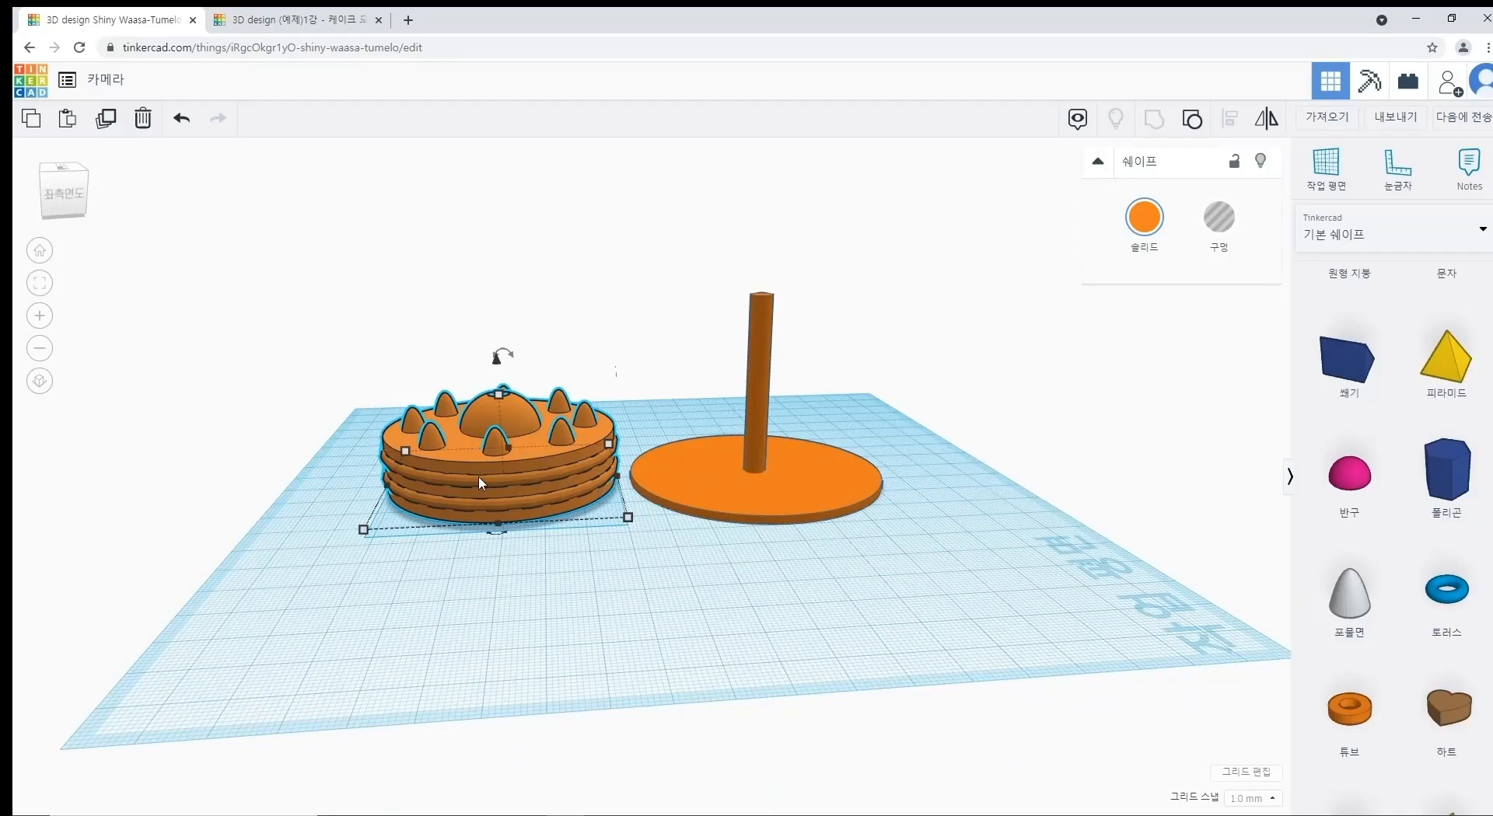
scroll(479, 476, up, 3)
middle_drag(449, 438, 754, 426)
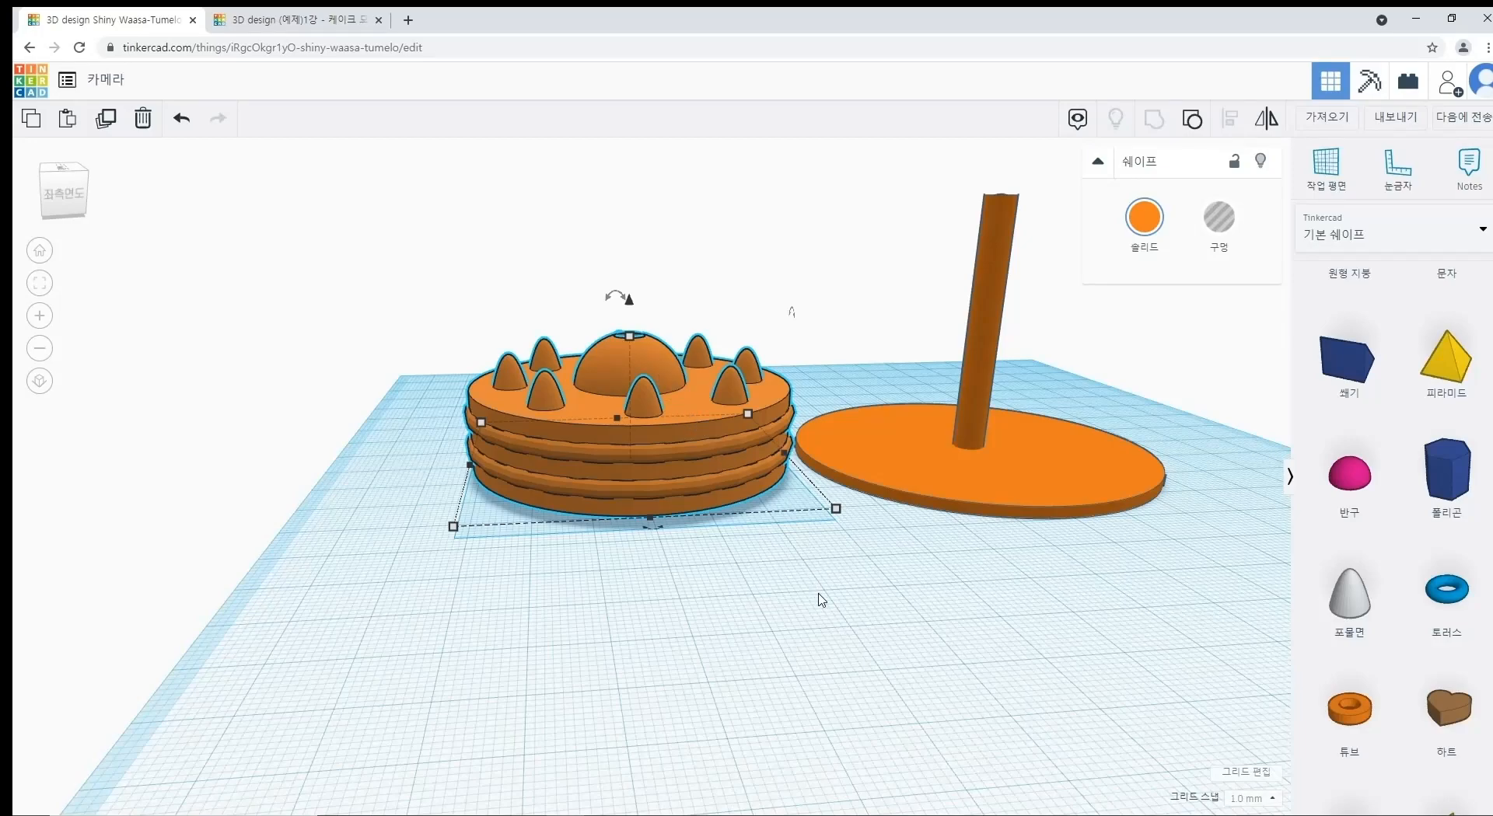
click(817, 631)
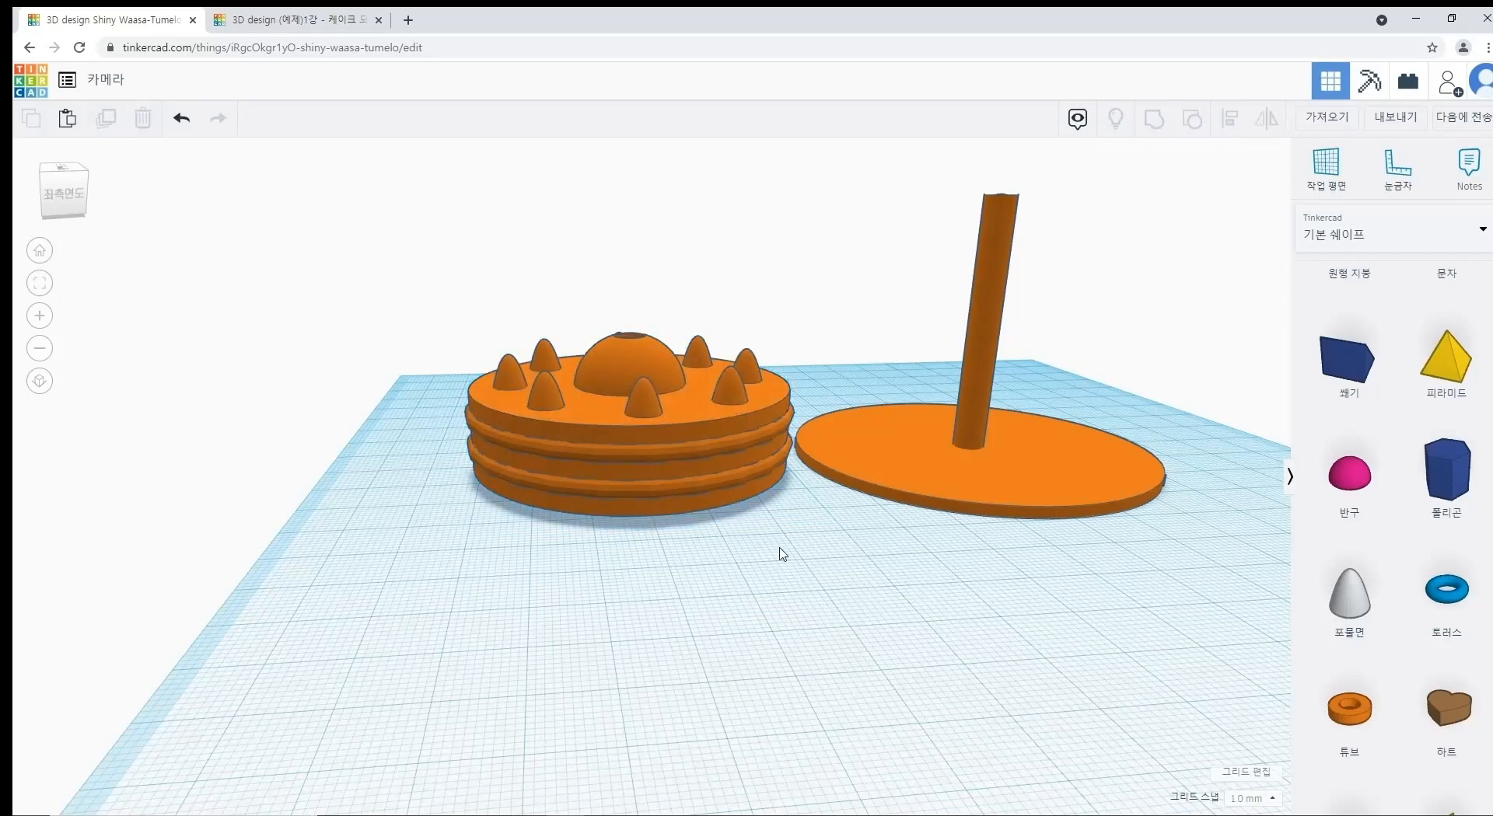
key(ctrl+z)
key(ctrl+z)
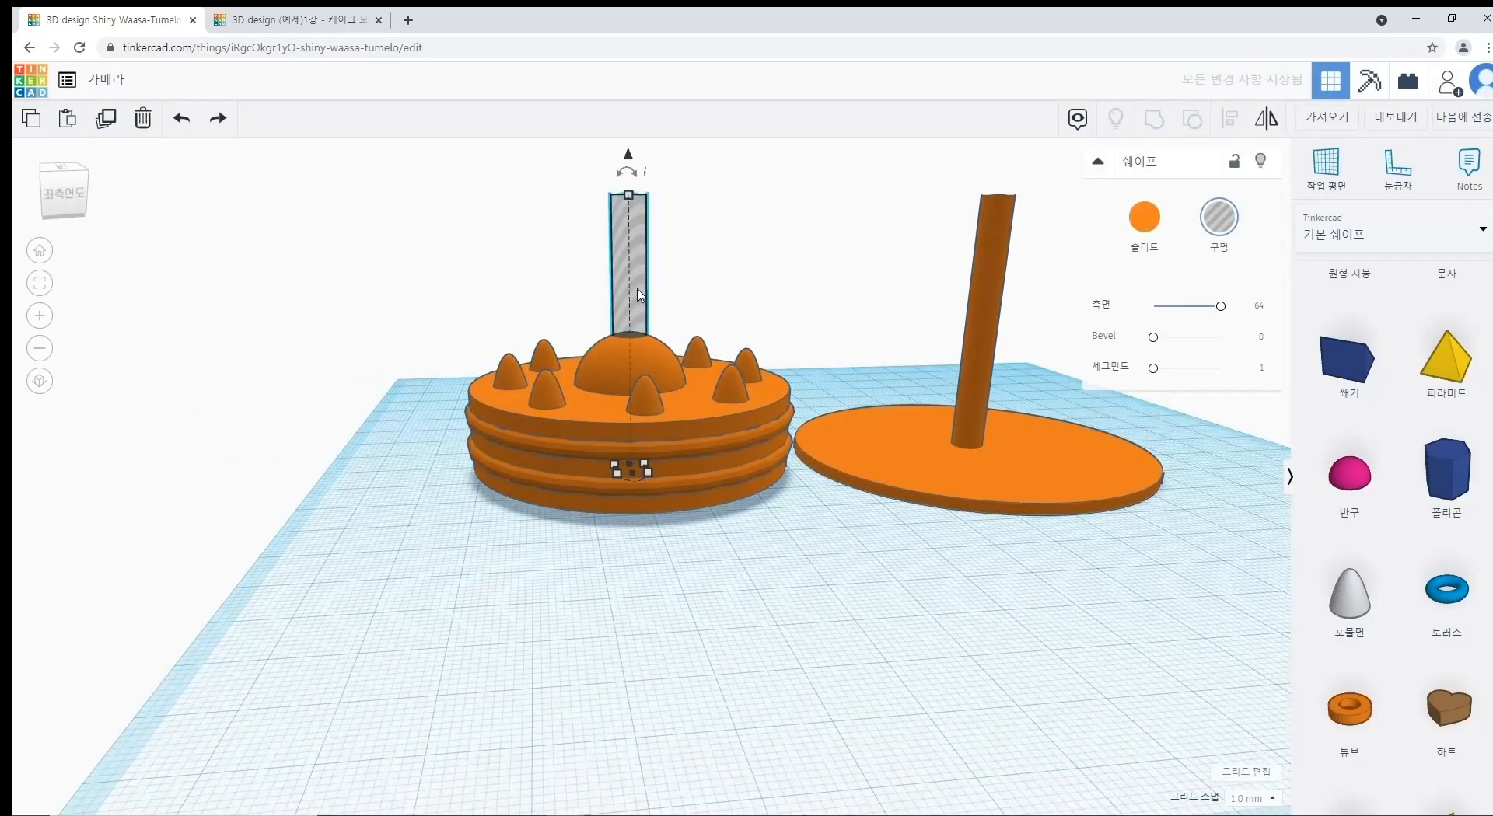
Step: Group the hole rod with only the decorated disc to cut the opening through its centre dome
click(822, 516)
click(703, 420)
shift+click(628, 272)
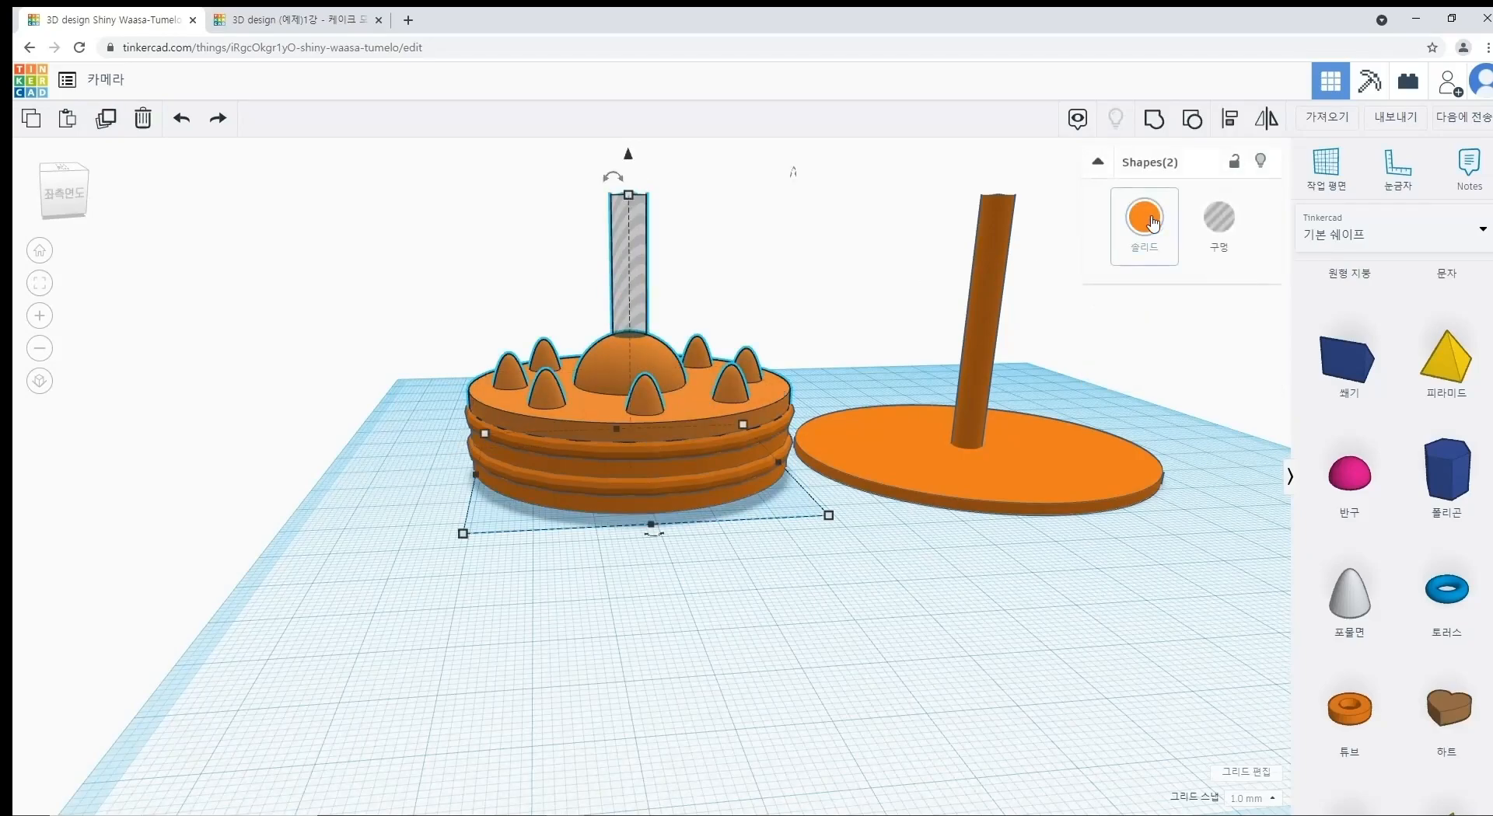
key(ctrl+g)
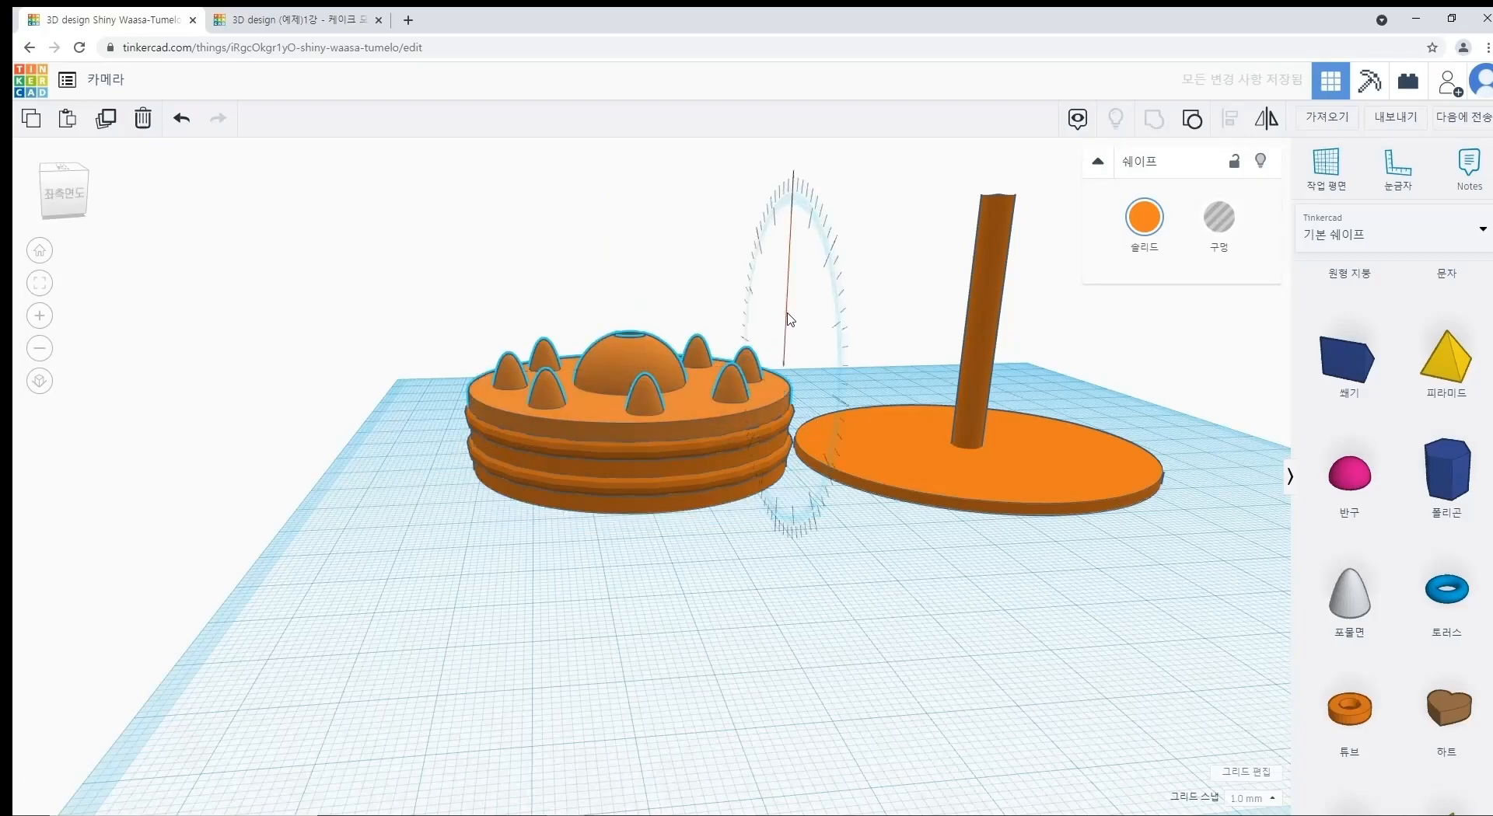
click(650, 287)
Step: Move the decorated disc 65 mm sideways off the stack and over the base, around the solid rod
right_drag(783, 401, 762, 451)
click(753, 422)
drag(713, 417, 1096, 414)
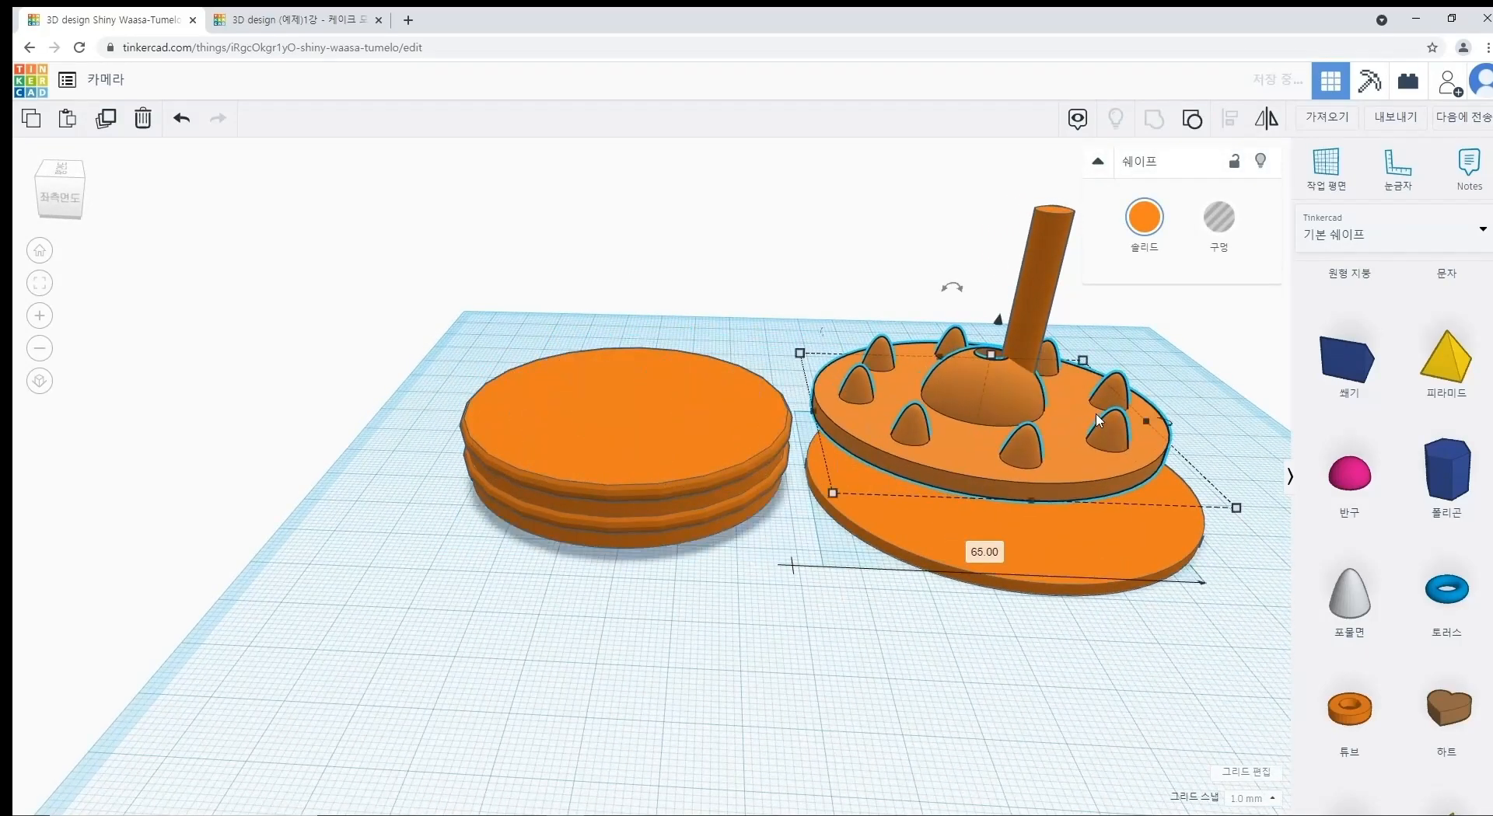
click(669, 604)
Step: Cut a centred rod hole through the uppermost remaining layer, and move that layer over the base beneath the decorated disc
click(720, 420)
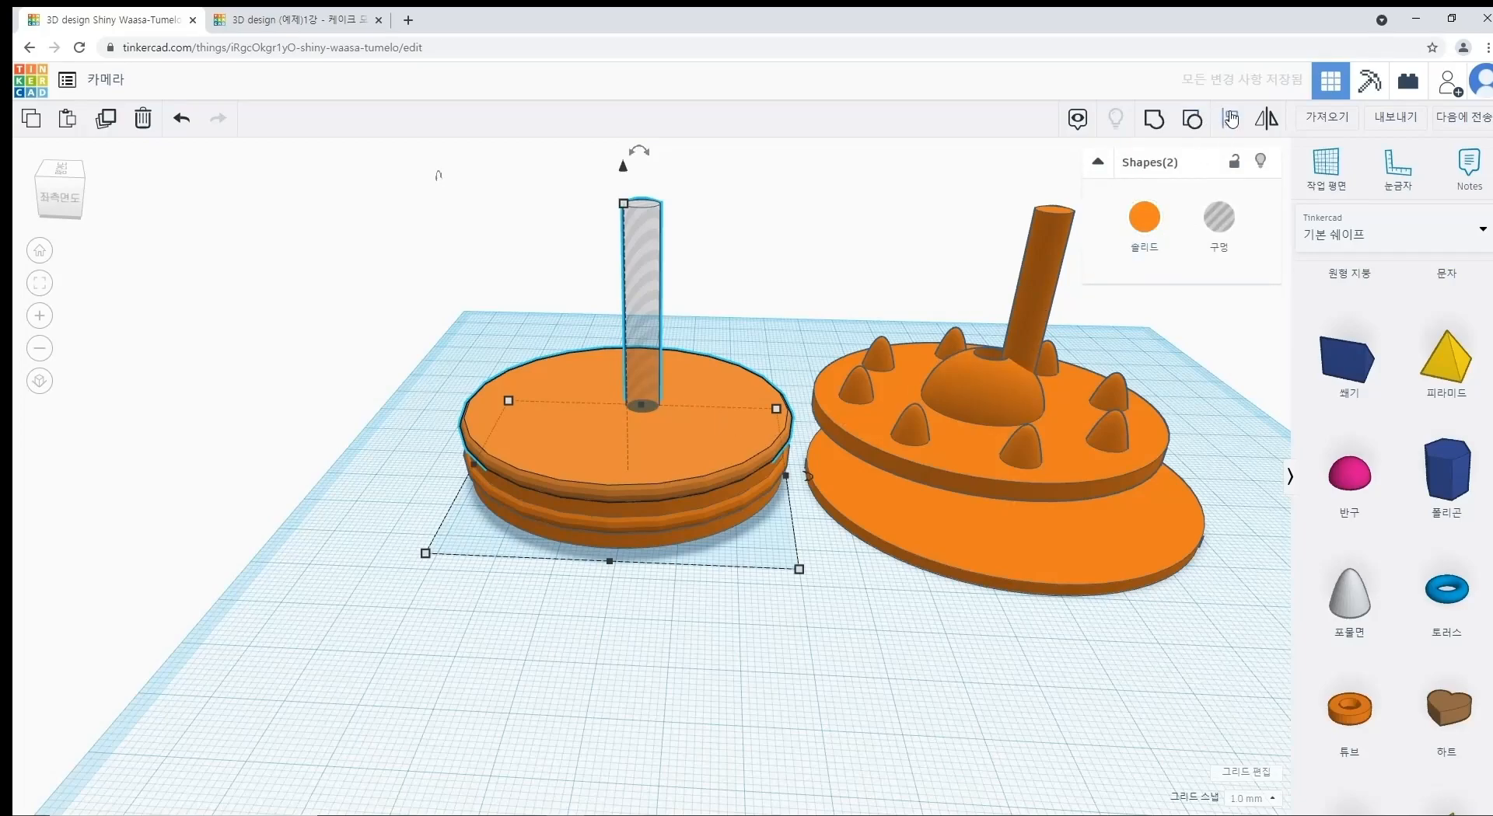
click(1231, 119)
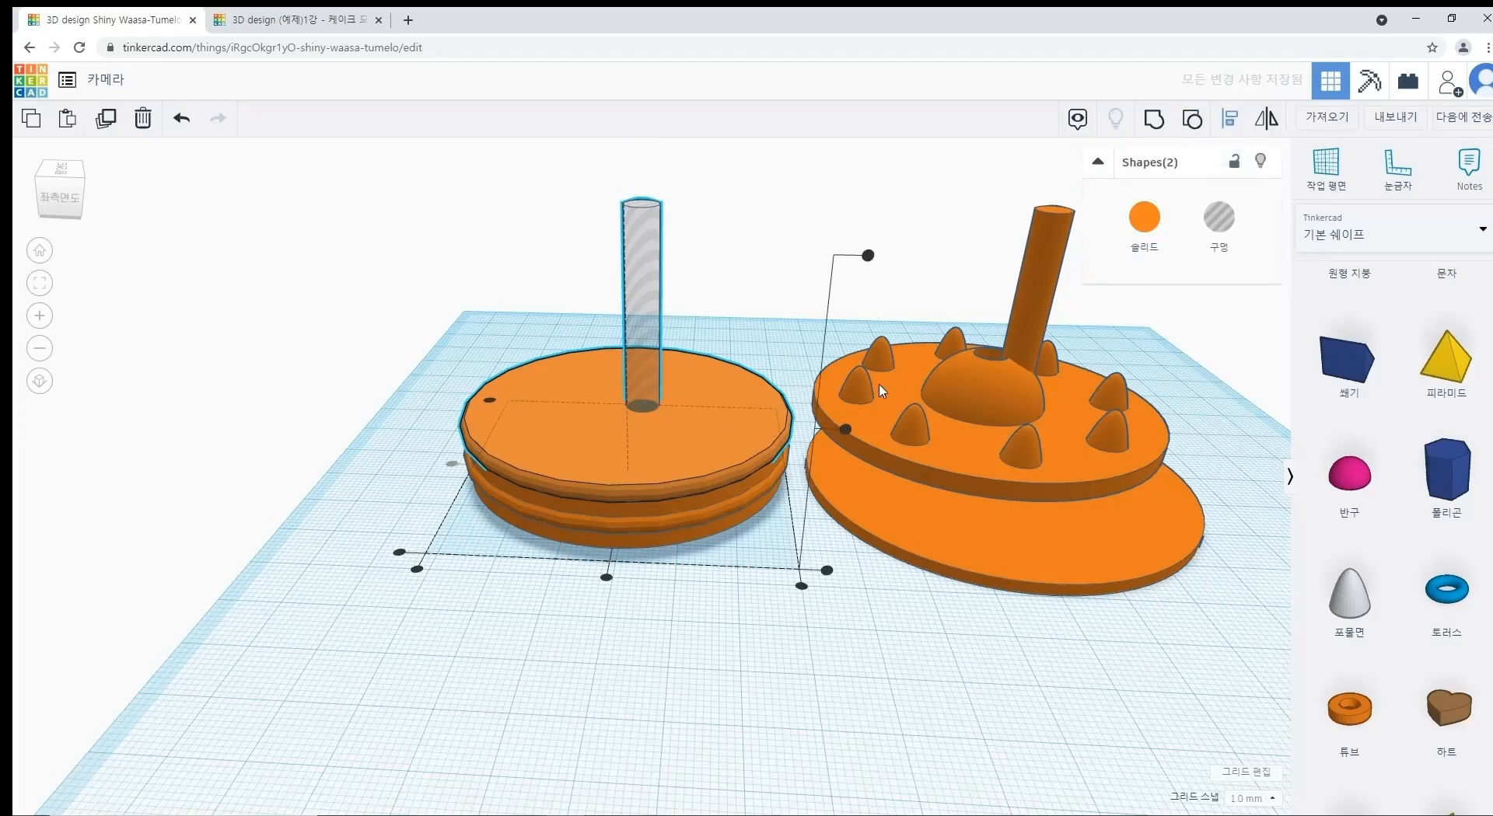
click(606, 577)
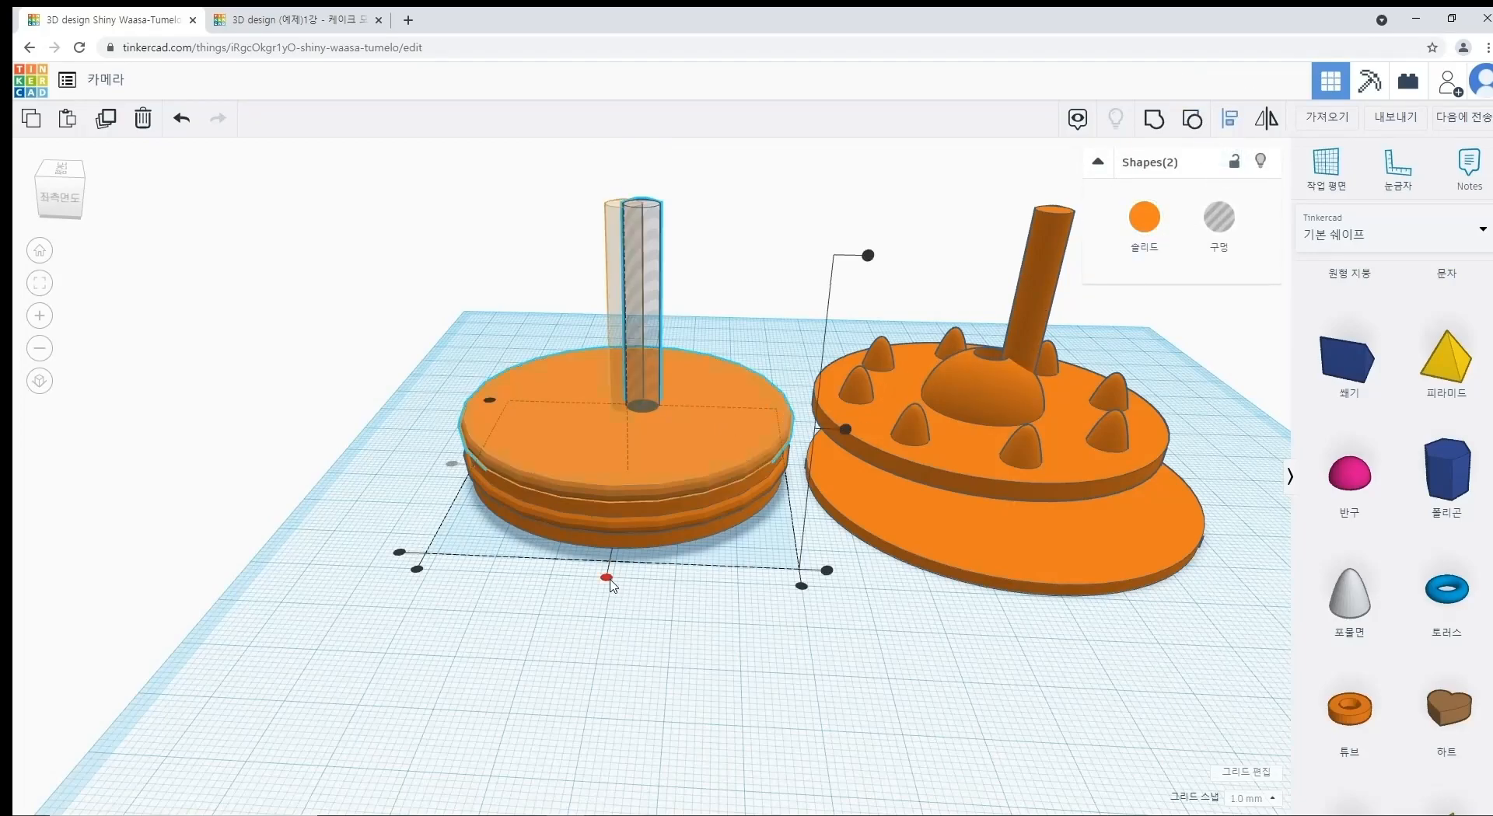
click(388, 456)
click(673, 389)
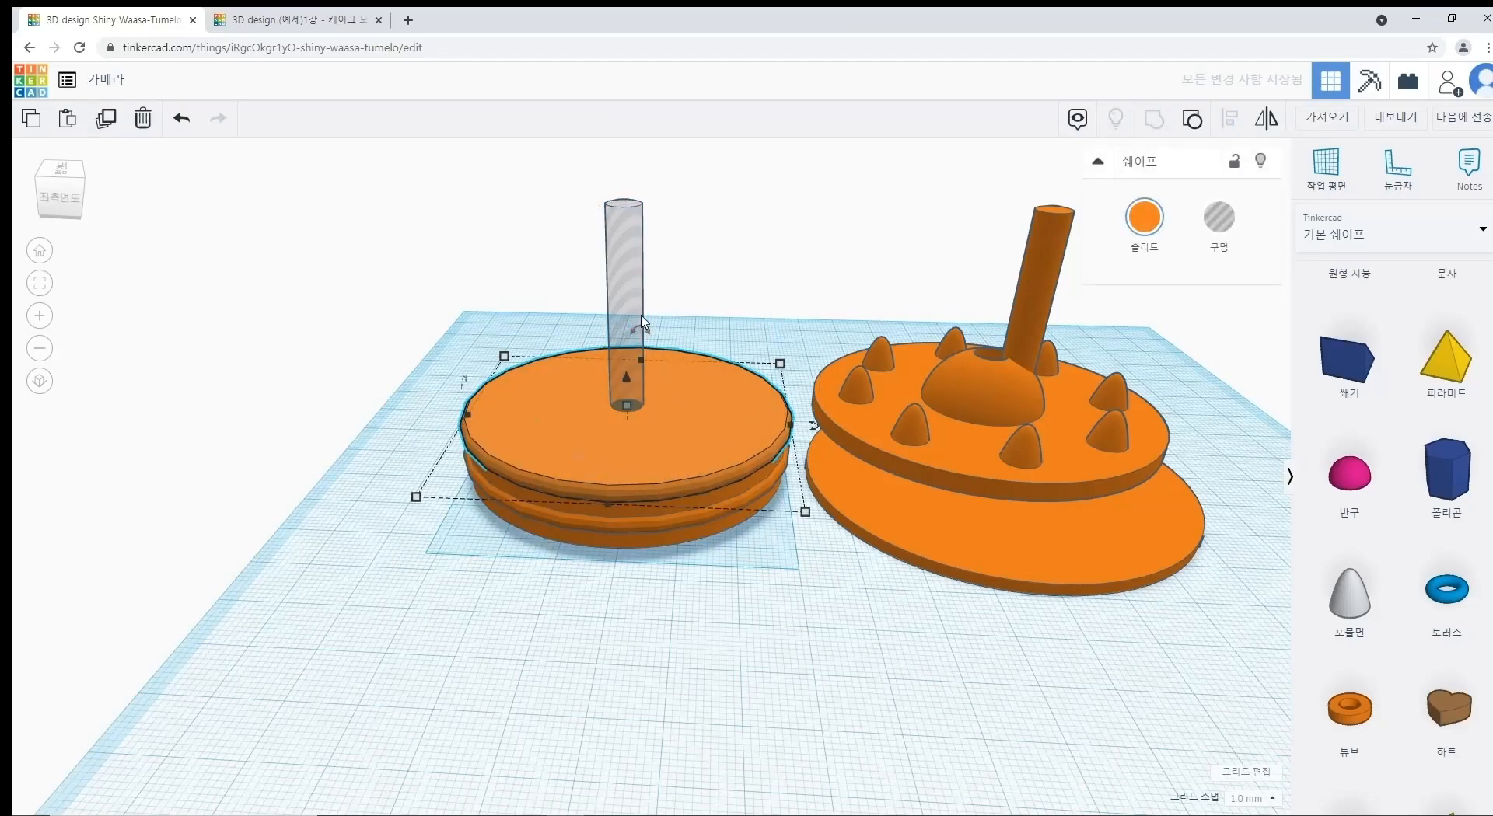
click(1155, 118)
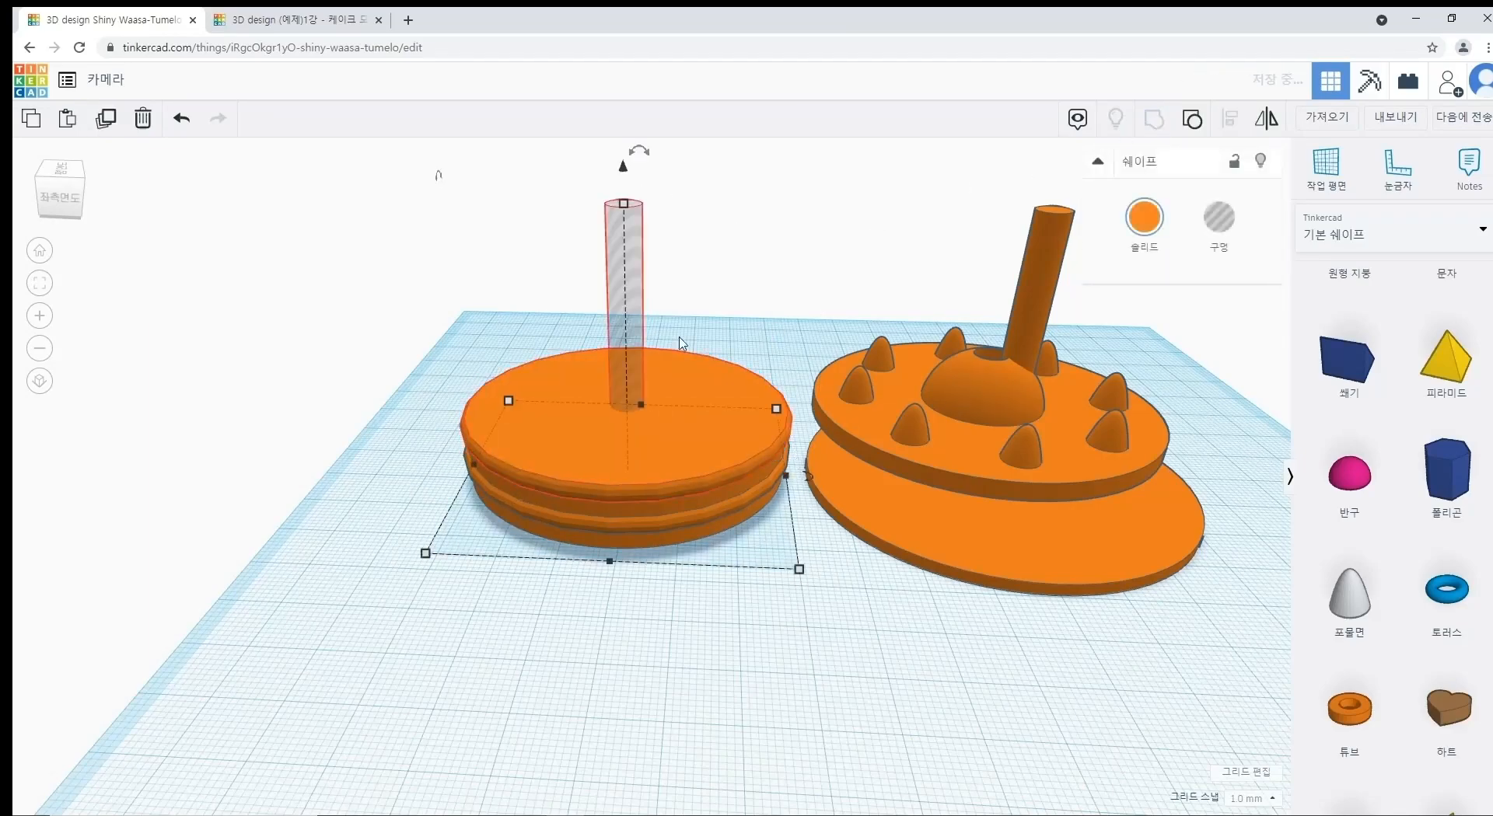
drag(749, 479, 1098, 476)
click(887, 717)
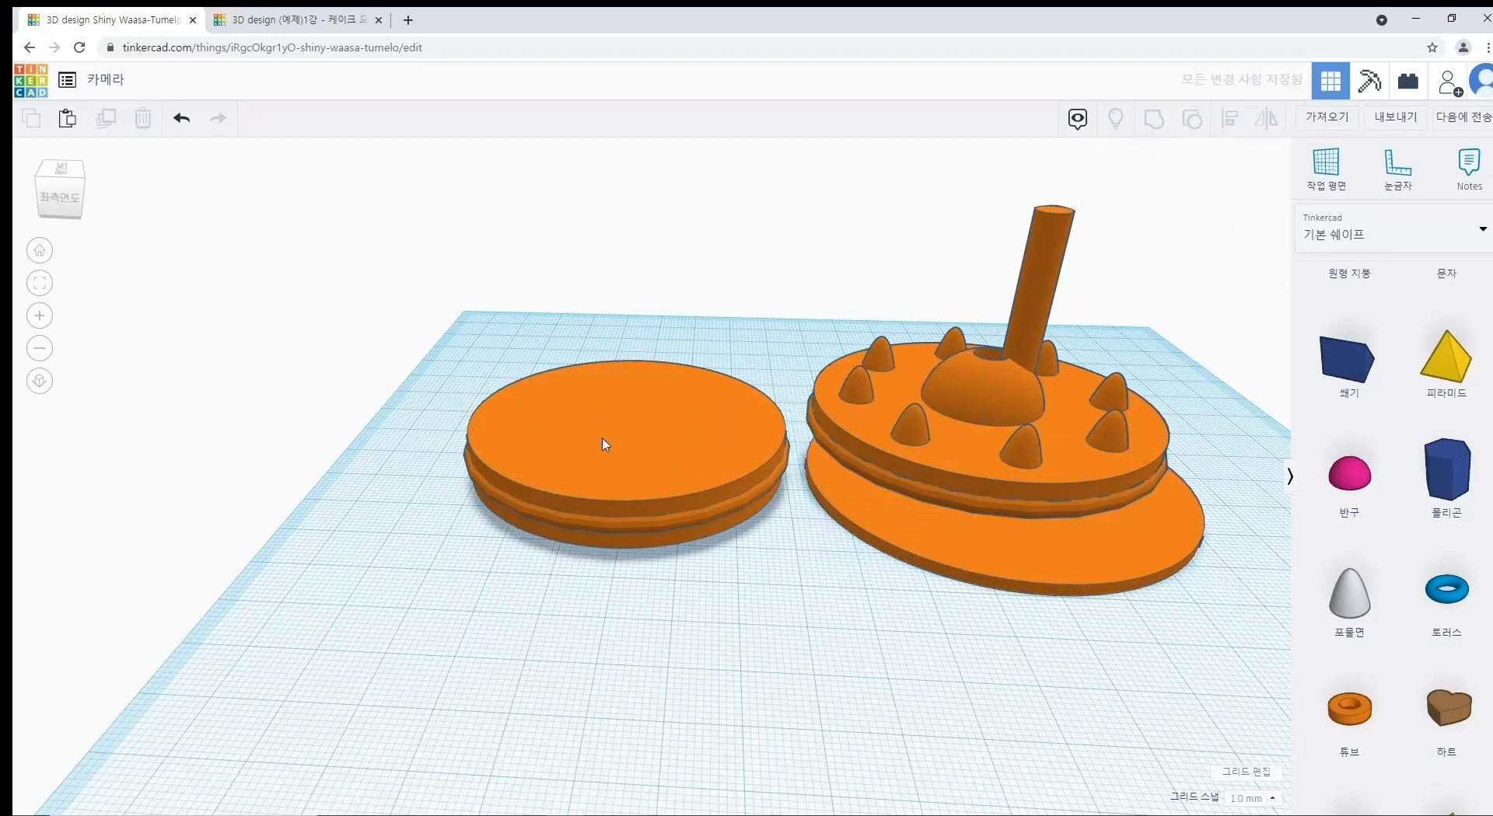
Step: Paste the hole rod to cut a centred opening through the next layer, and move that layer under the others on the rod
key(ctrl+v)
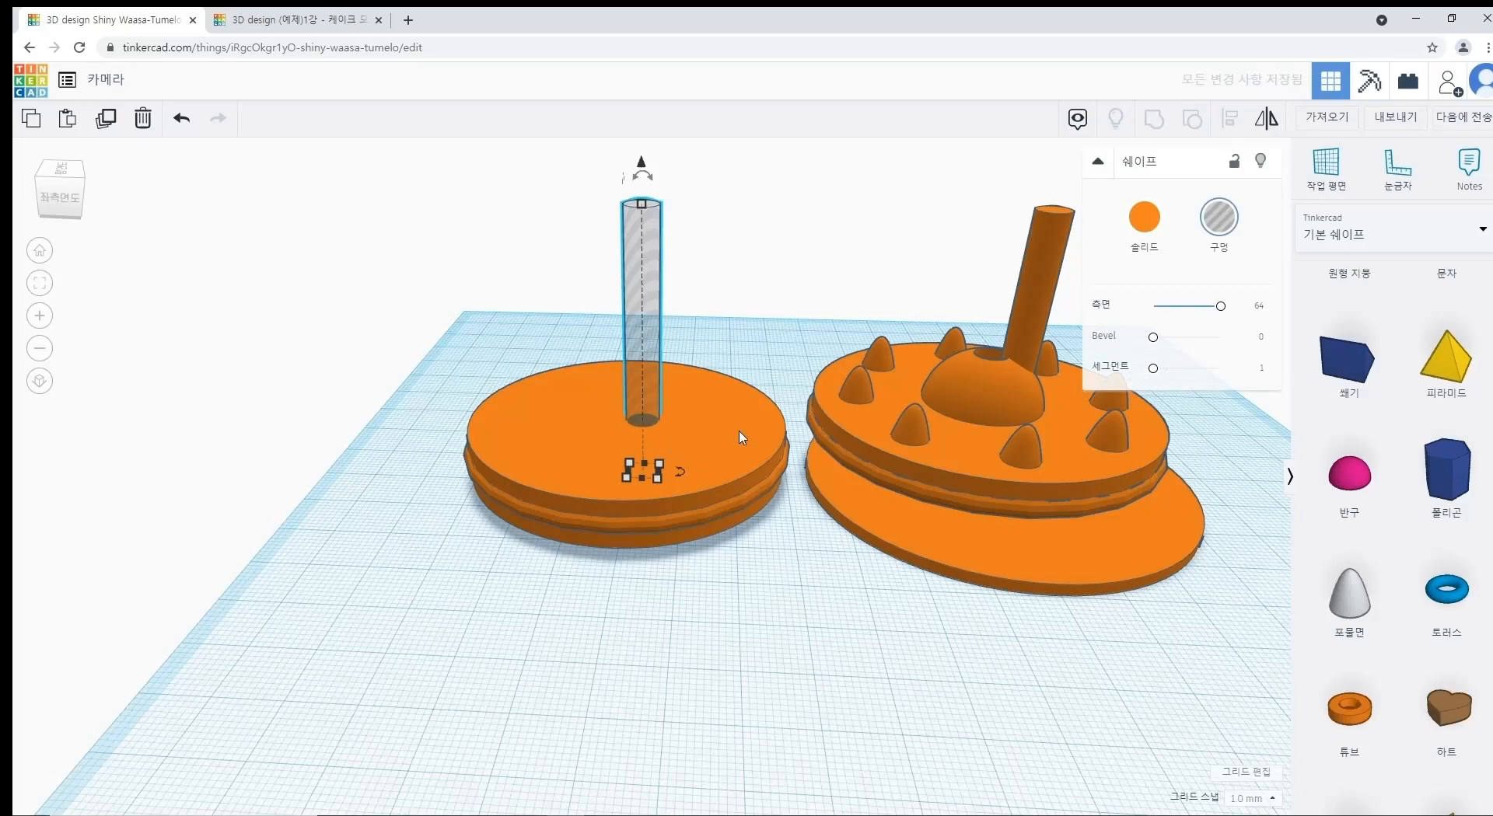
shift+click(741, 437)
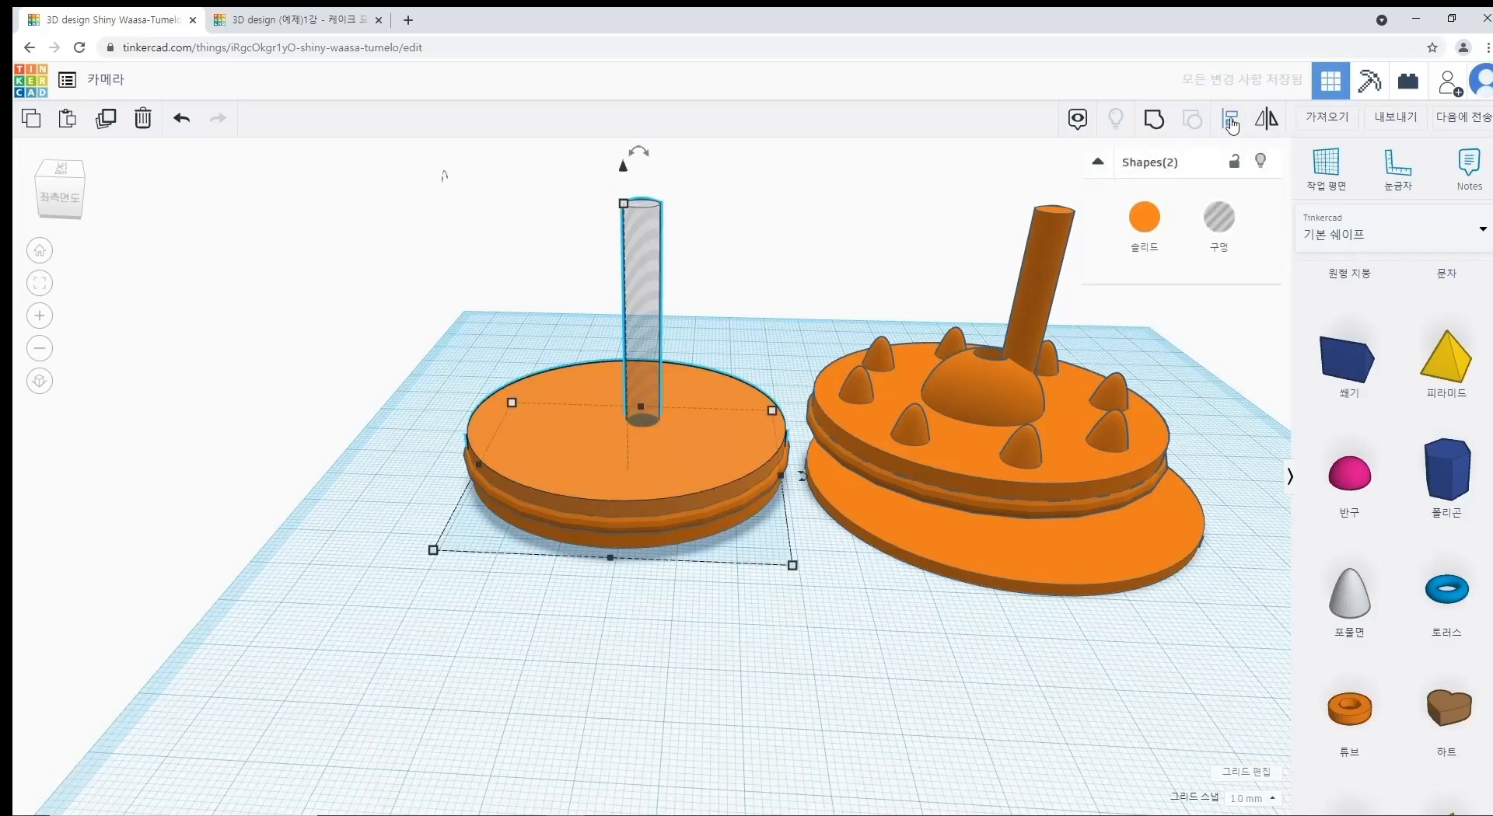
click(607, 574)
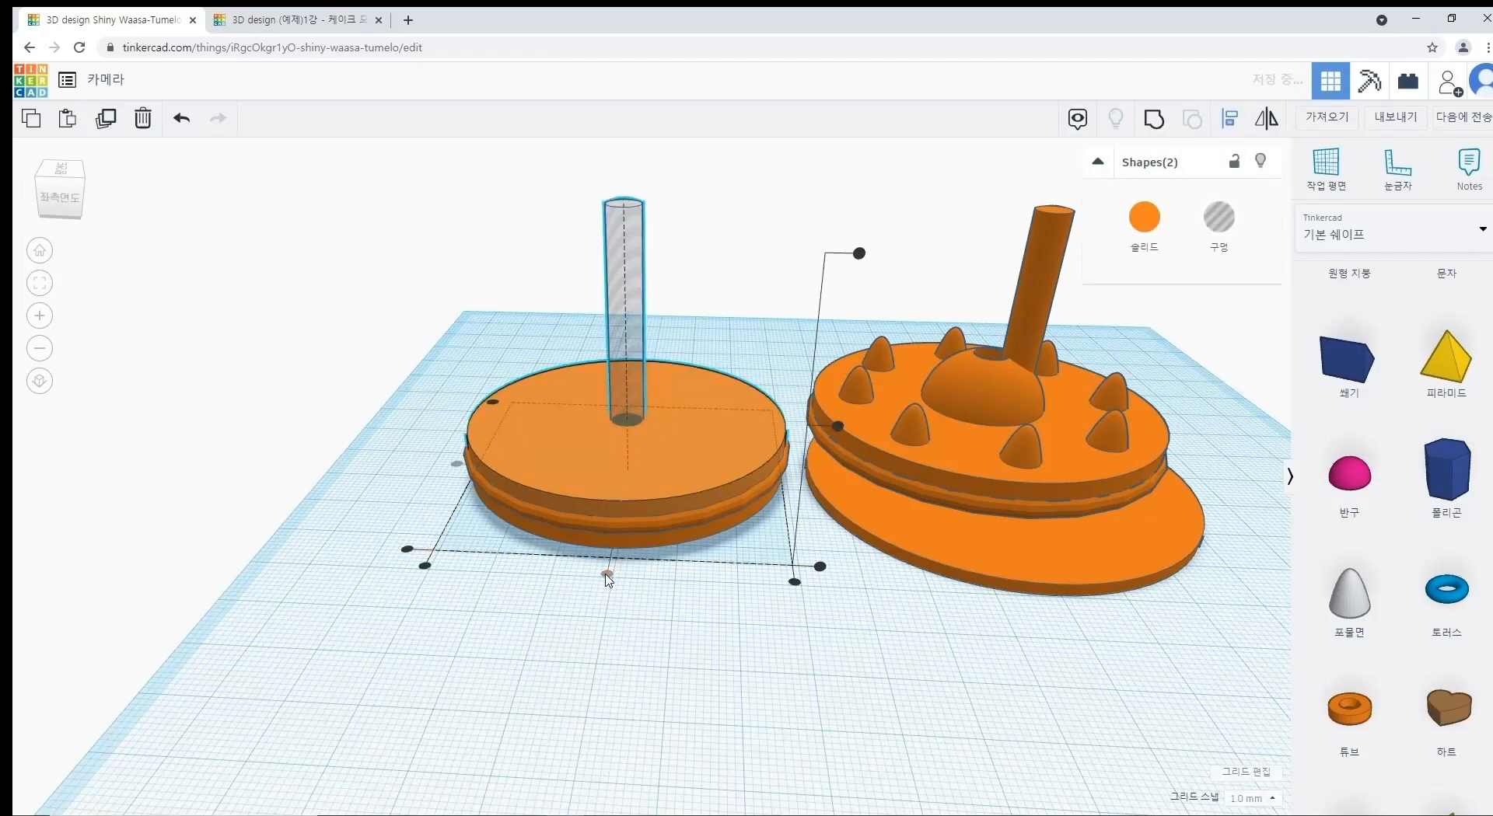
click(684, 678)
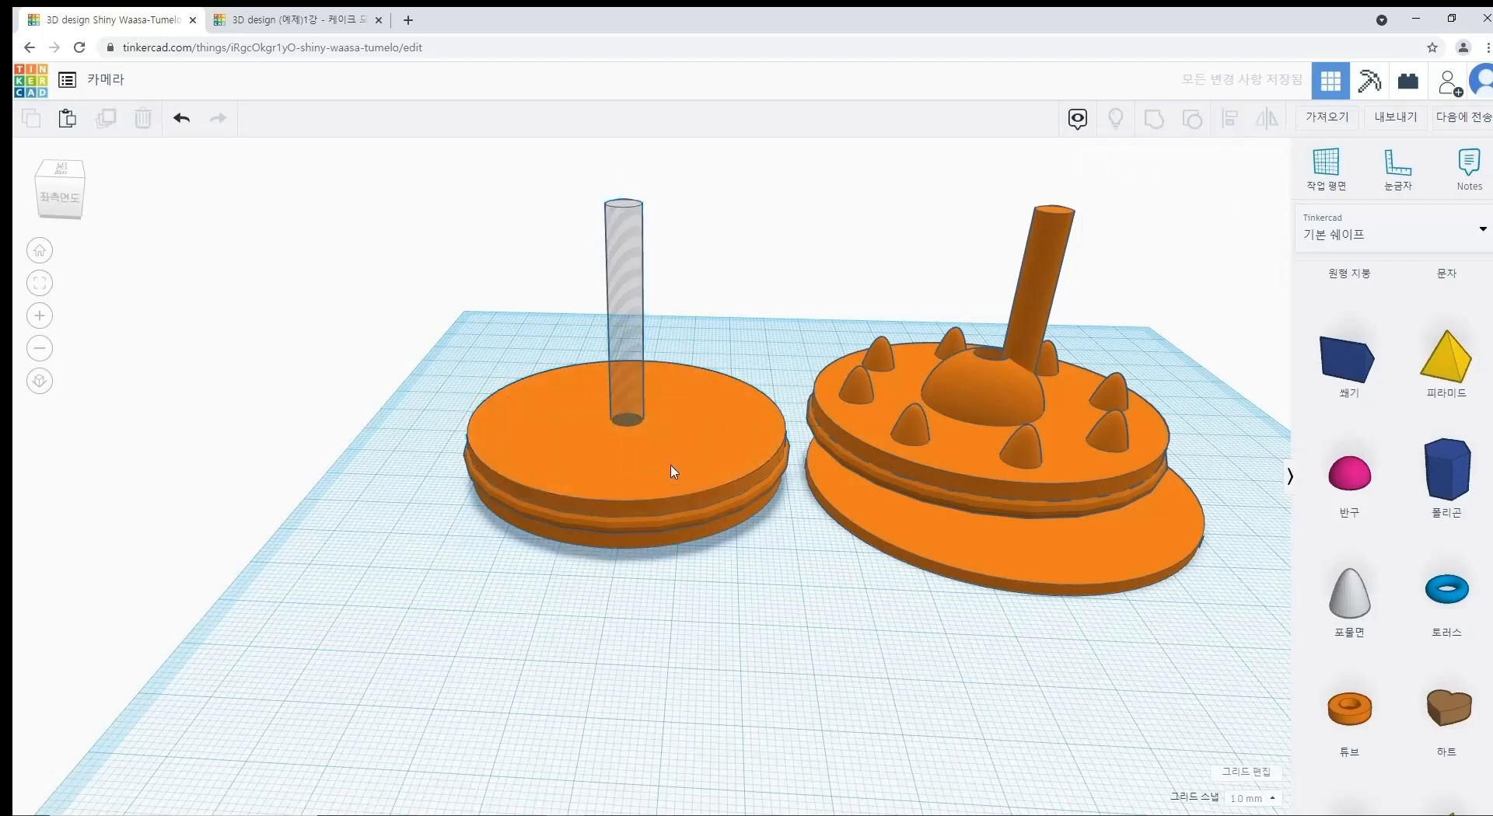
click(673, 469)
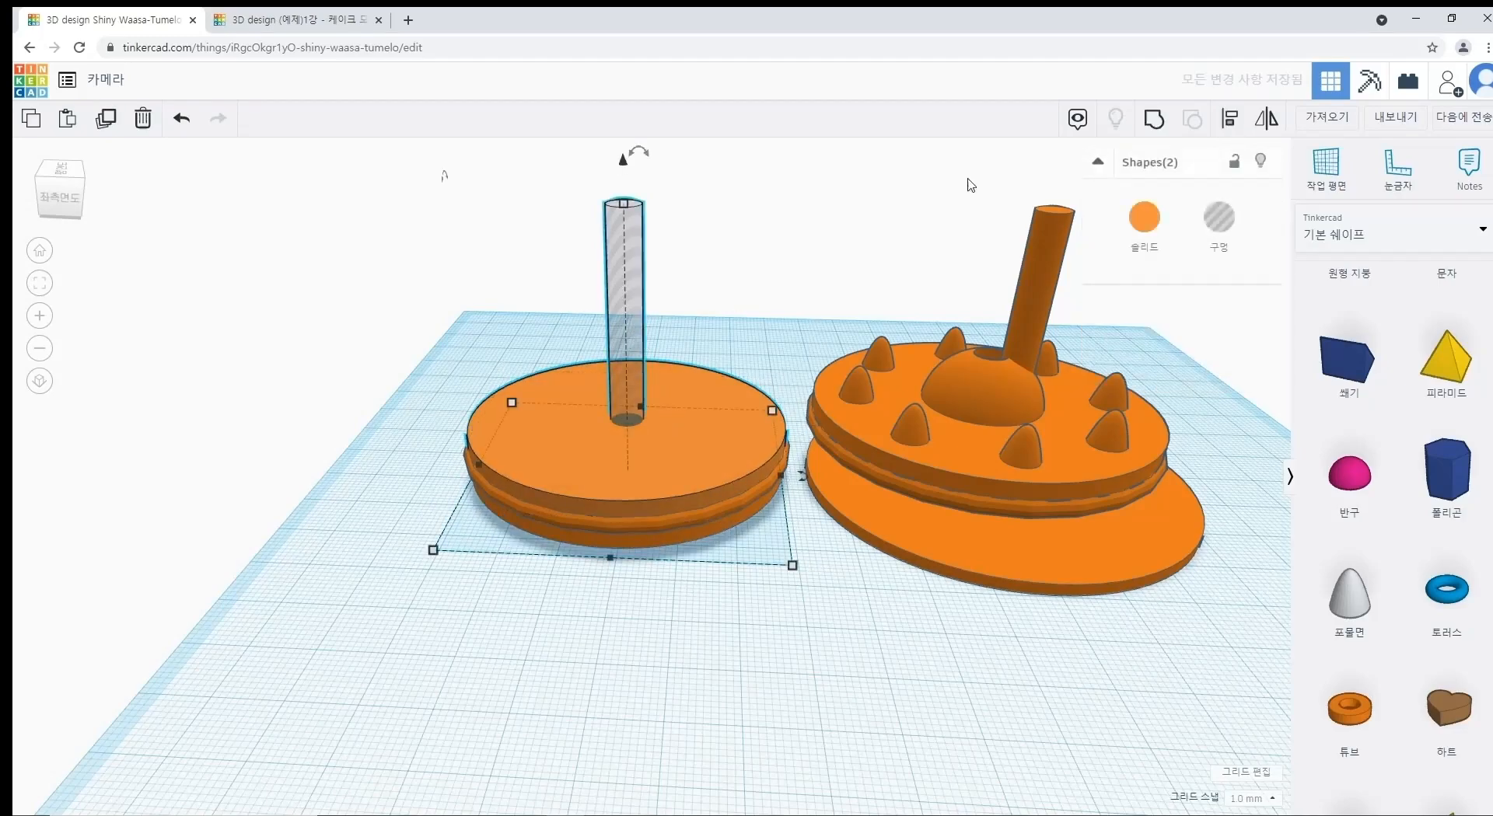
click(1149, 122)
click(790, 302)
drag(655, 488, 1076, 524)
click(594, 733)
Step: Paste the hole rod, cut a centred opening through the upper of the two remaining layers, and move that layer beneath the others on the base
key(ctrl+v)
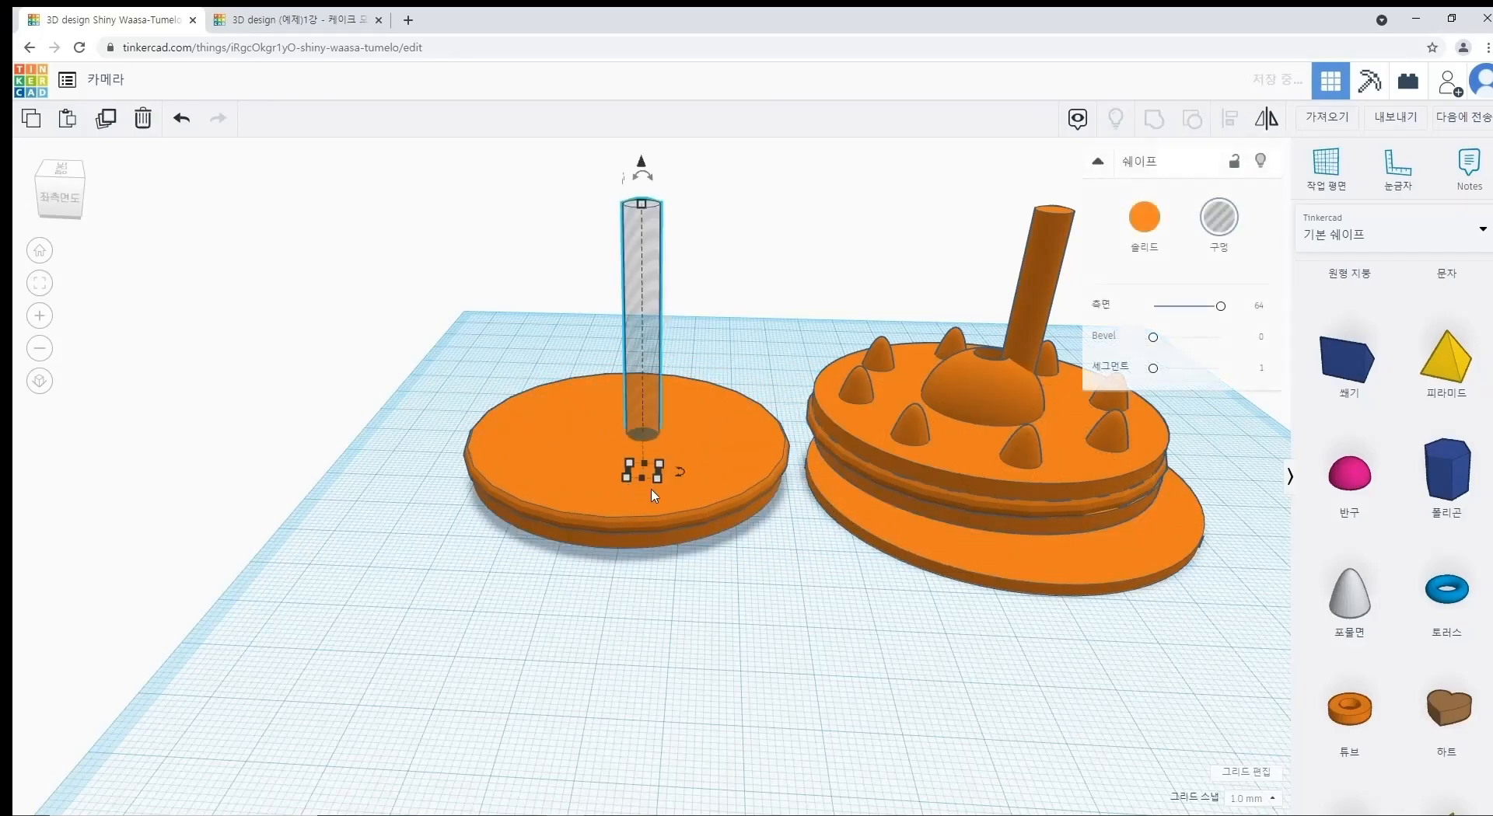
shift+click(742, 441)
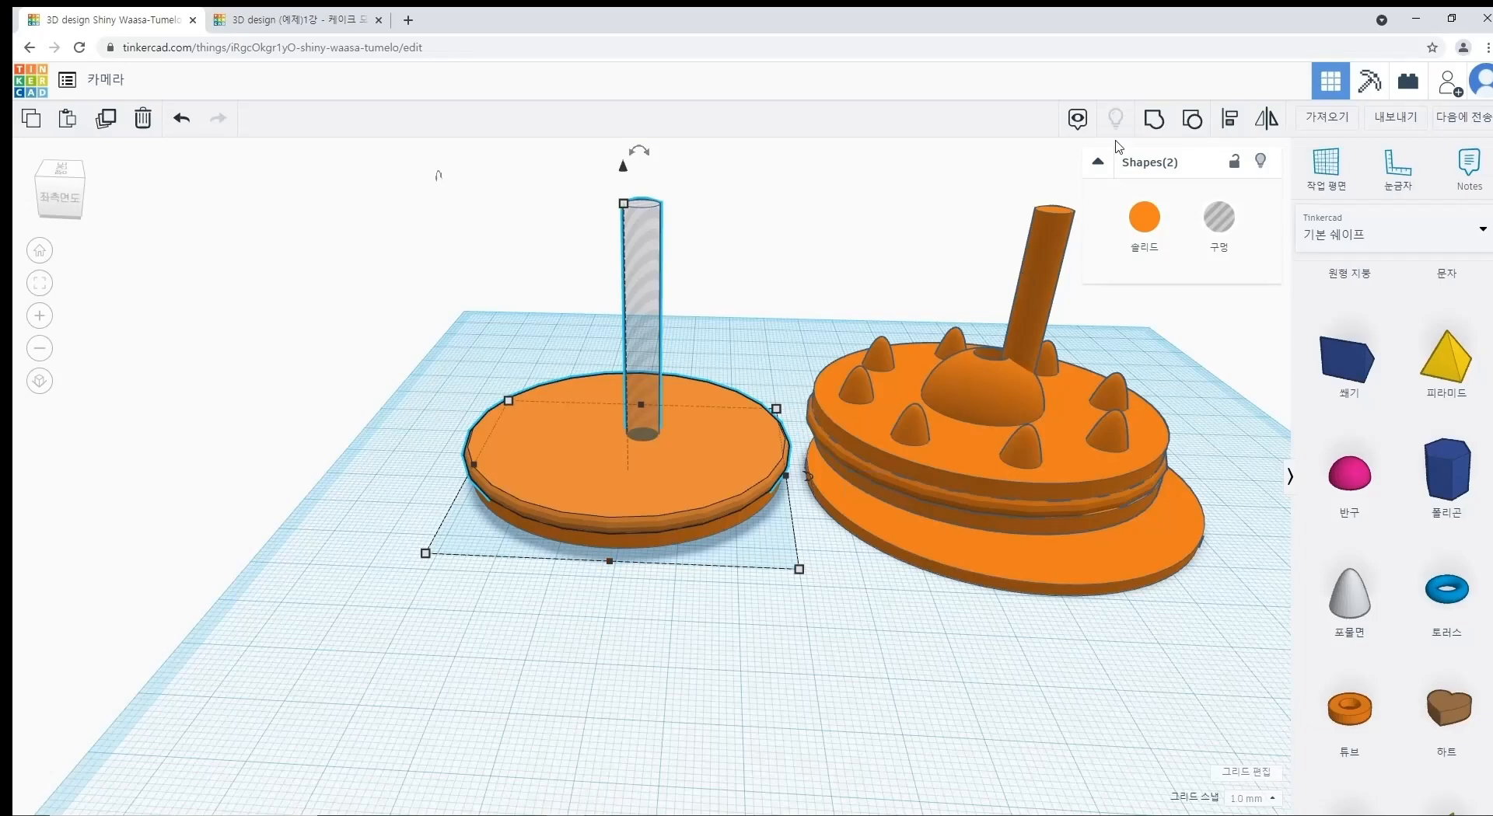
click(1229, 118)
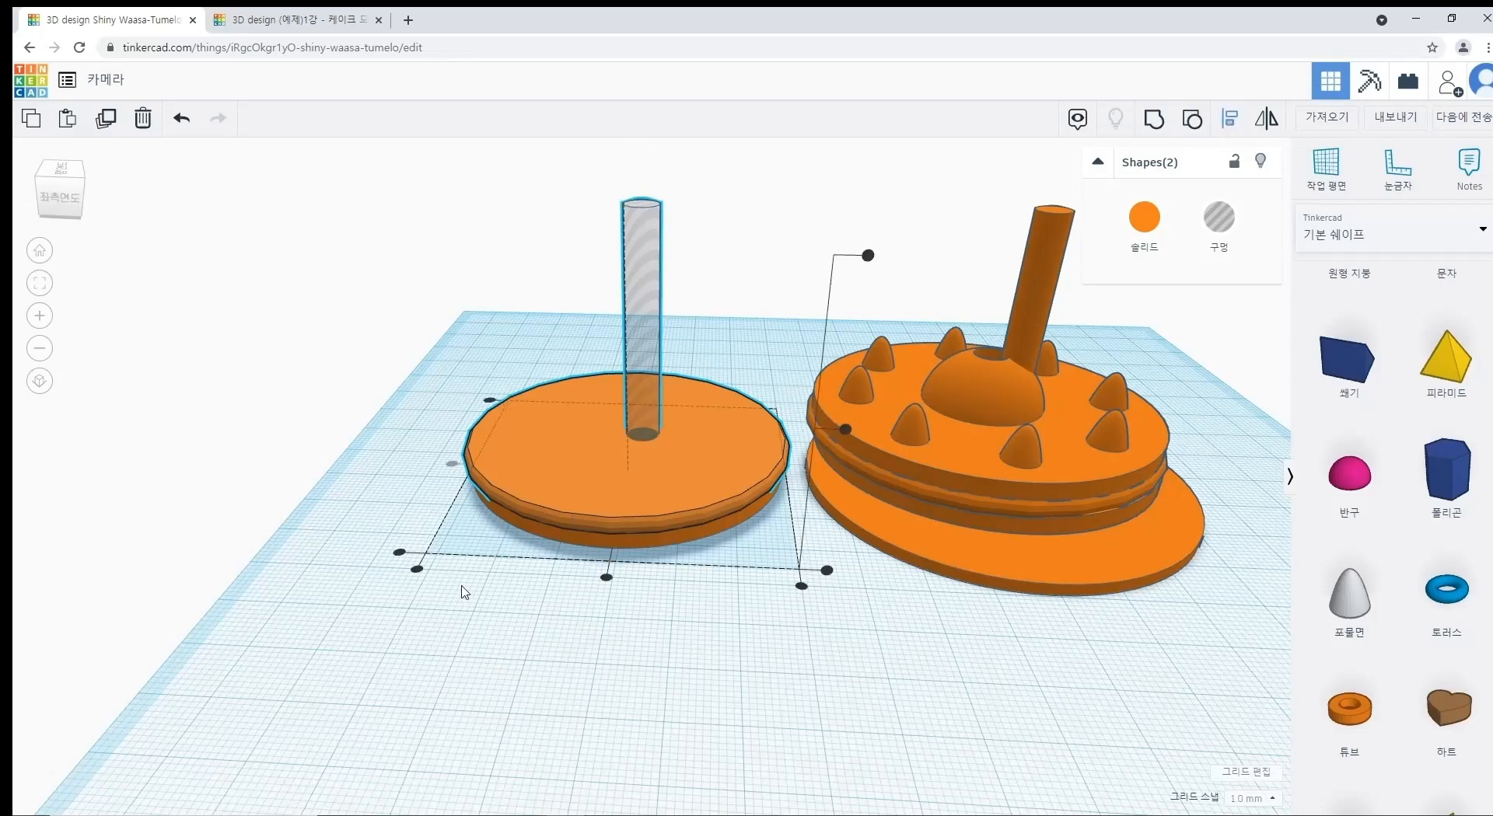
click(606, 578)
click(671, 667)
click(670, 502)
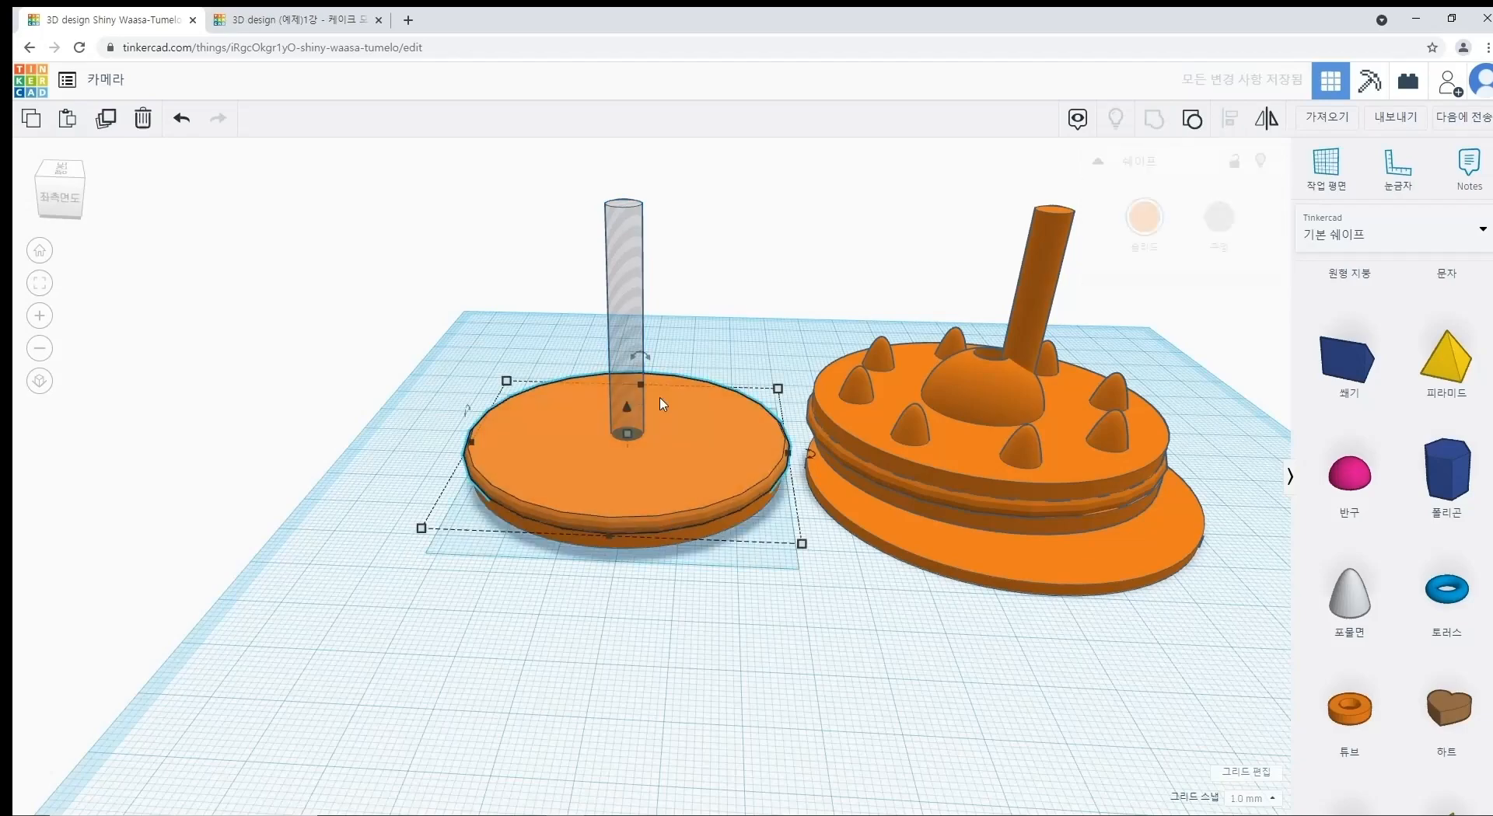
click(1154, 118)
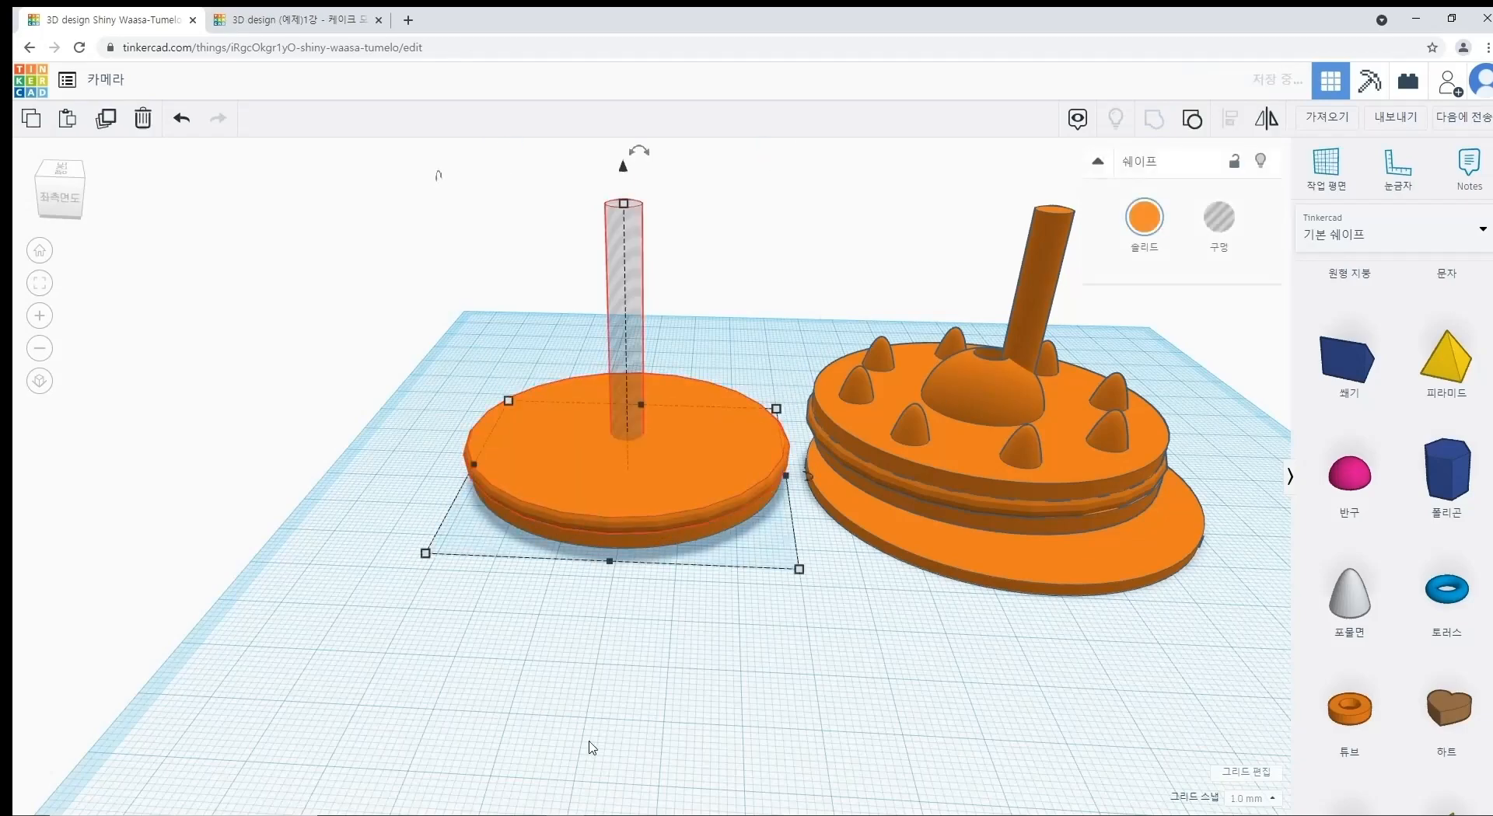
click(627, 690)
drag(664, 531, 1055, 511)
click(747, 743)
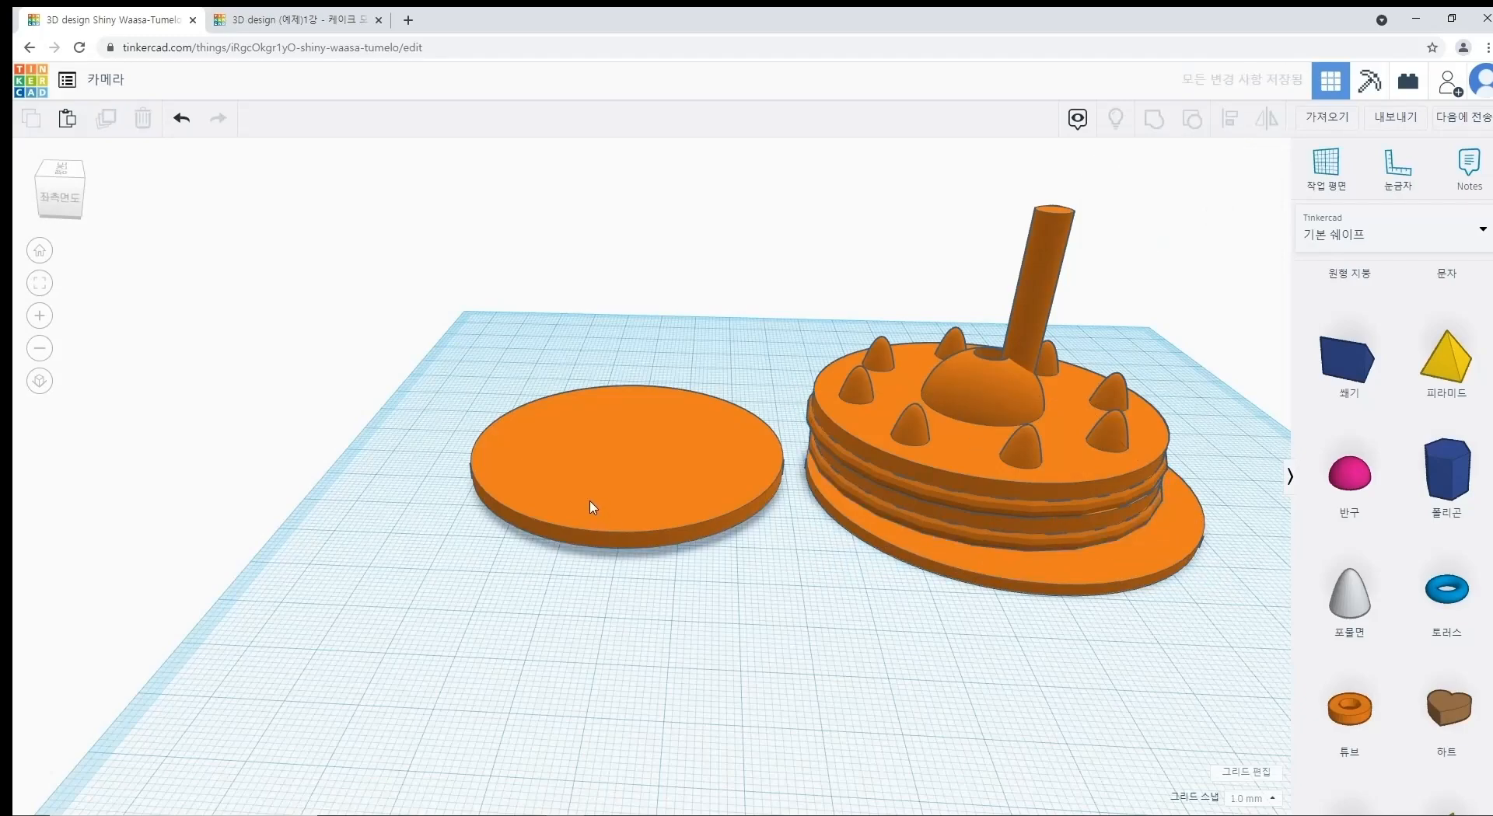
Step: Cut a centred rod hole through the last remaining flat layer, and move it onto the base as the lowest layer
key(ctrl+v)
shift+click(684, 498)
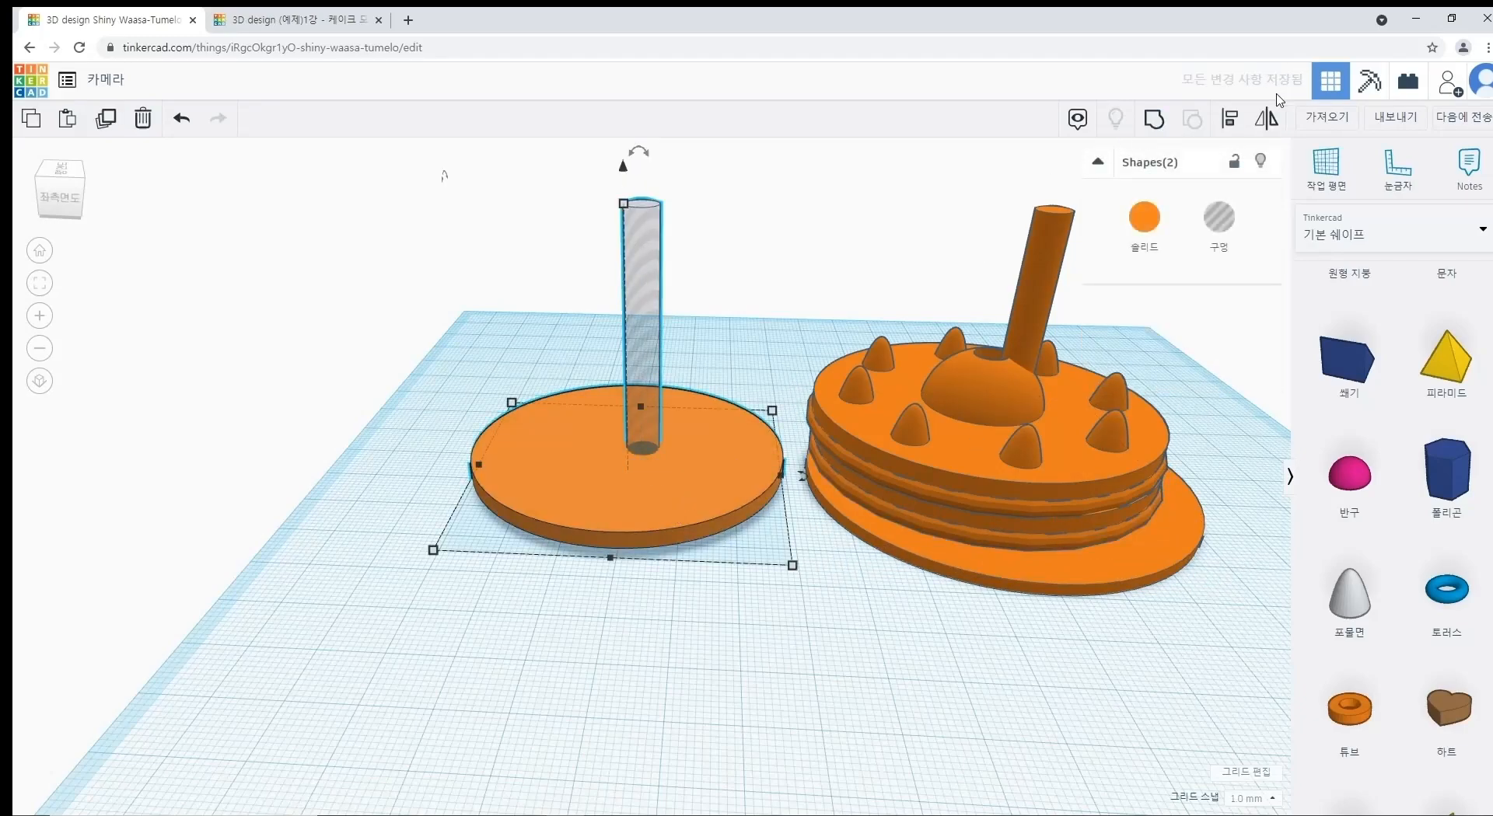
click(1229, 118)
click(608, 574)
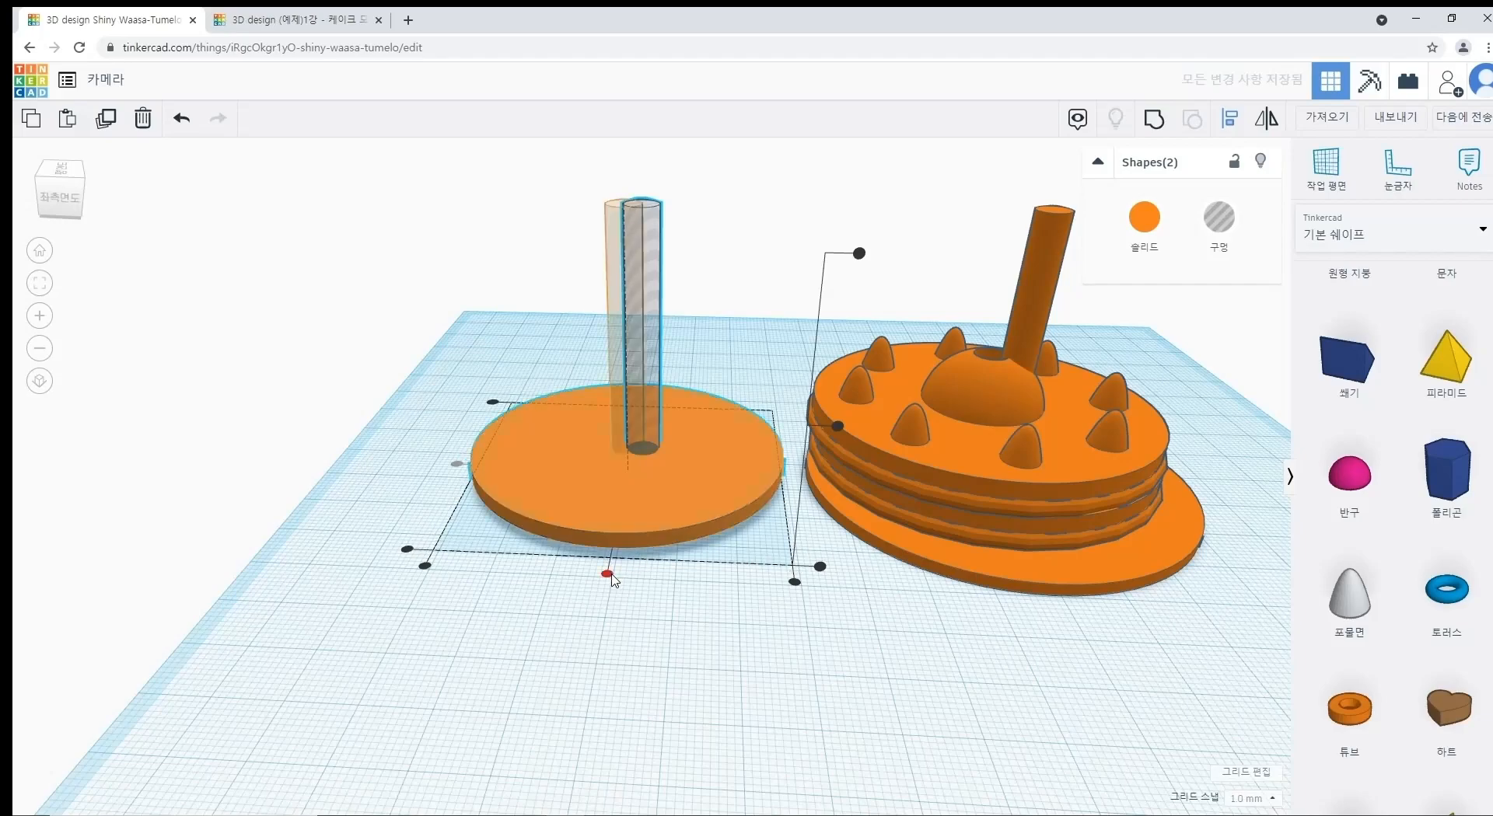
drag(693, 639, 581, 336)
click(1165, 123)
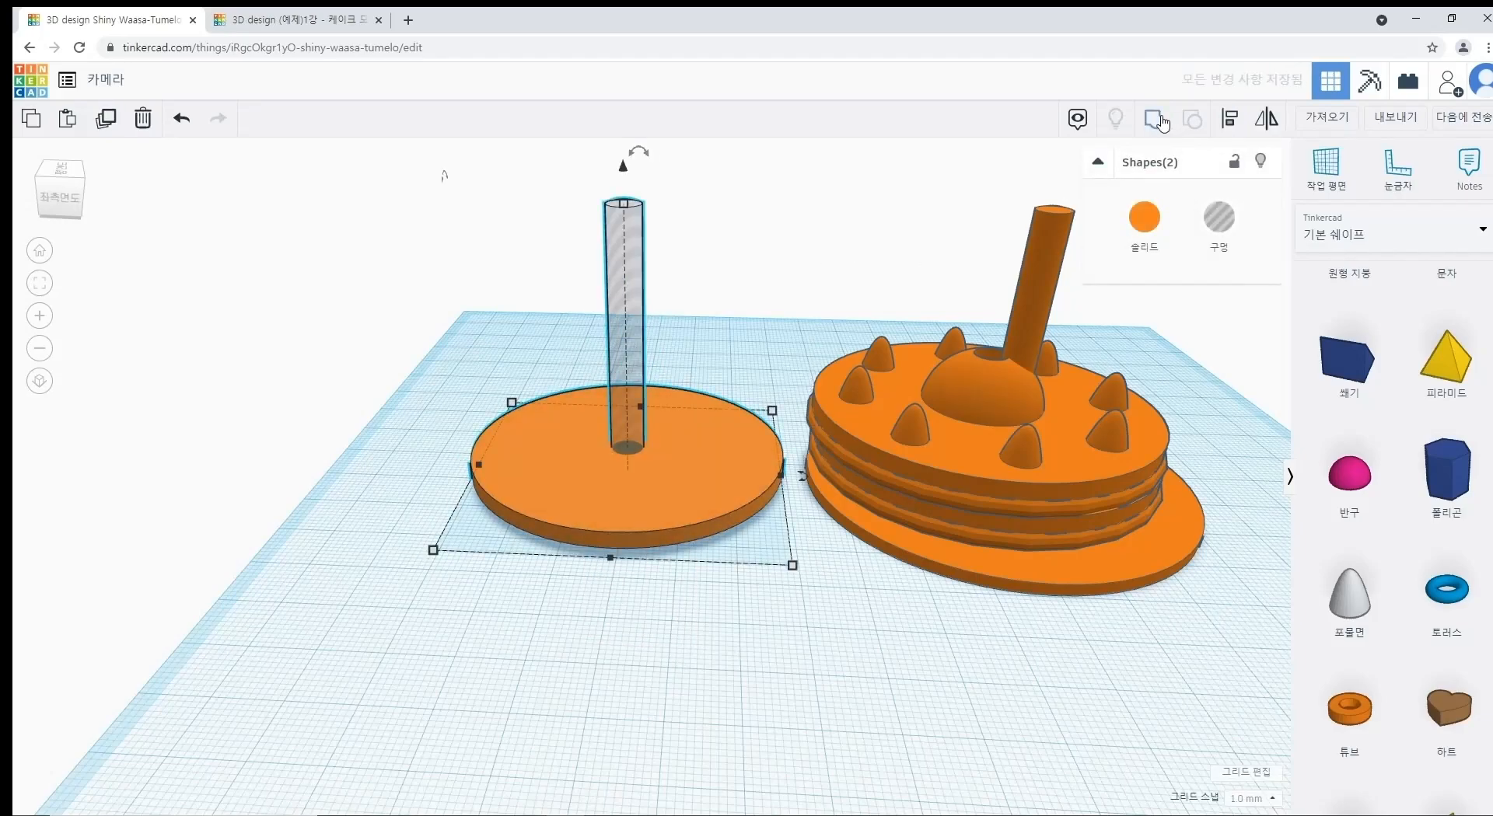
click(755, 615)
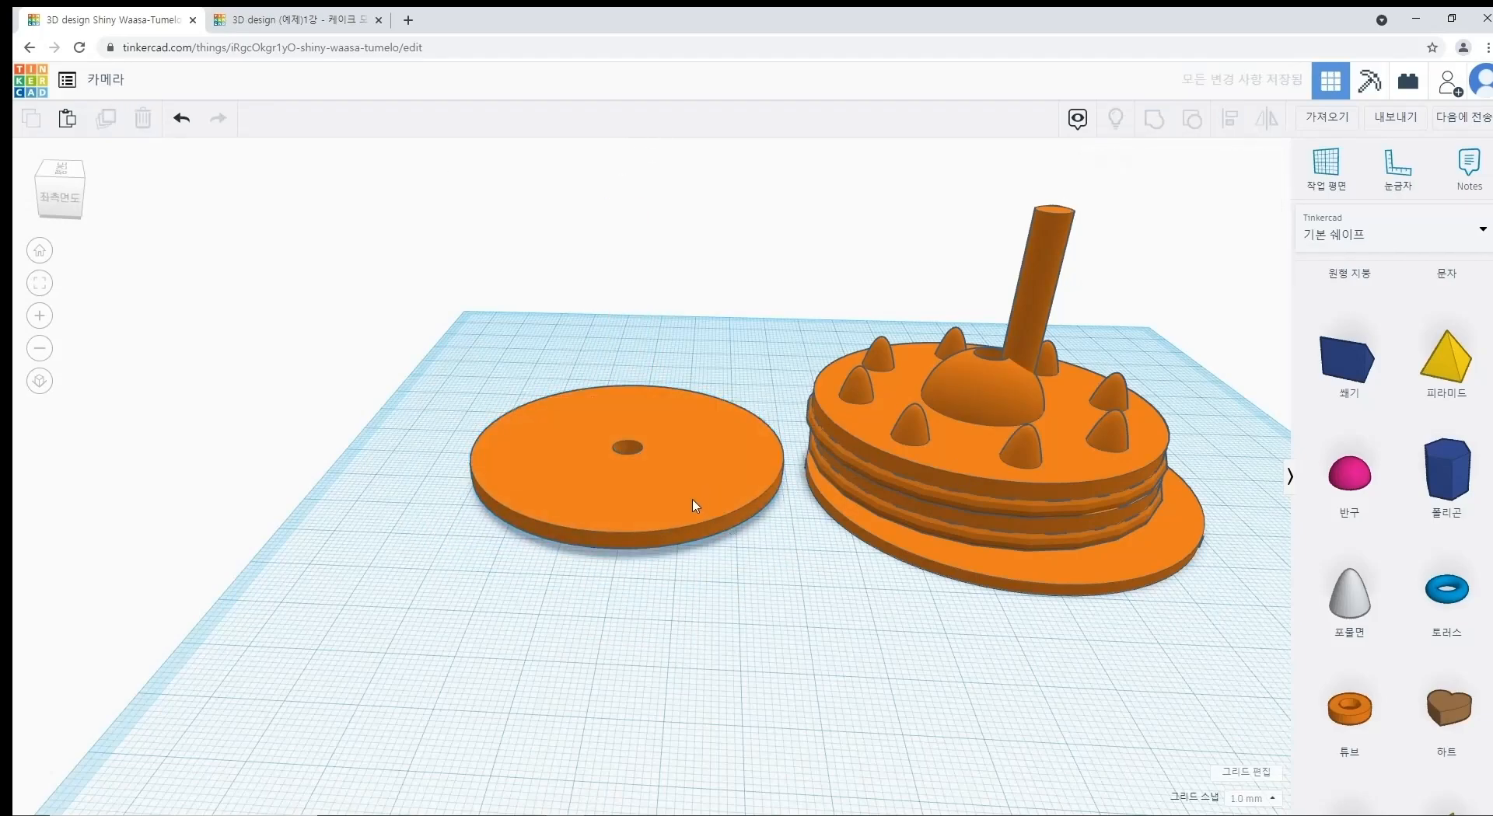
drag(677, 510, 1078, 534)
Step: Select the base, rod and all stacked layers, and align their centres on the axis where the stack is offset
middle_drag(1159, 651, 766, 612)
drag(1053, 620, 596, 155)
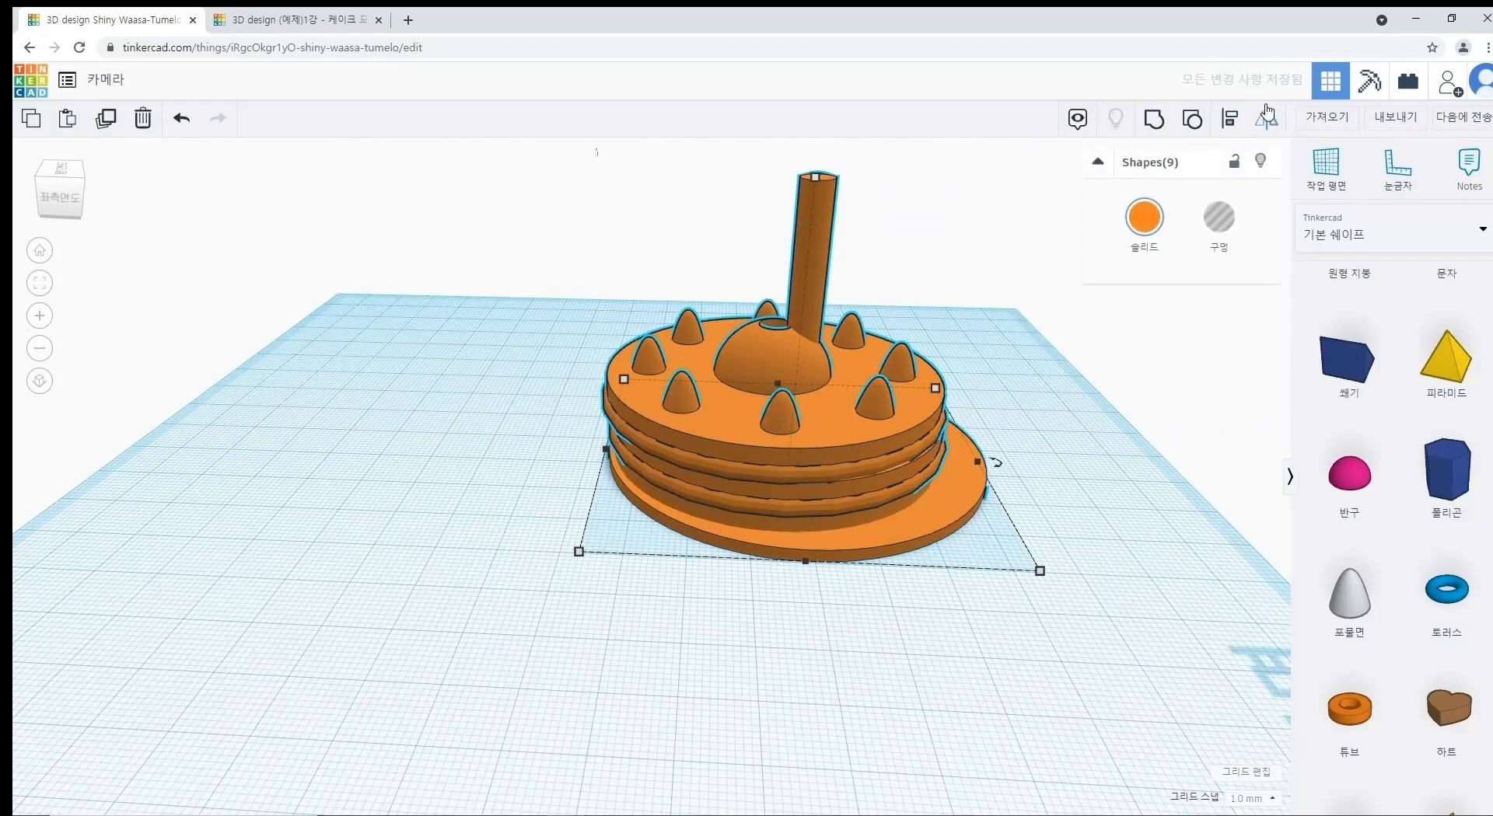
click(1230, 122)
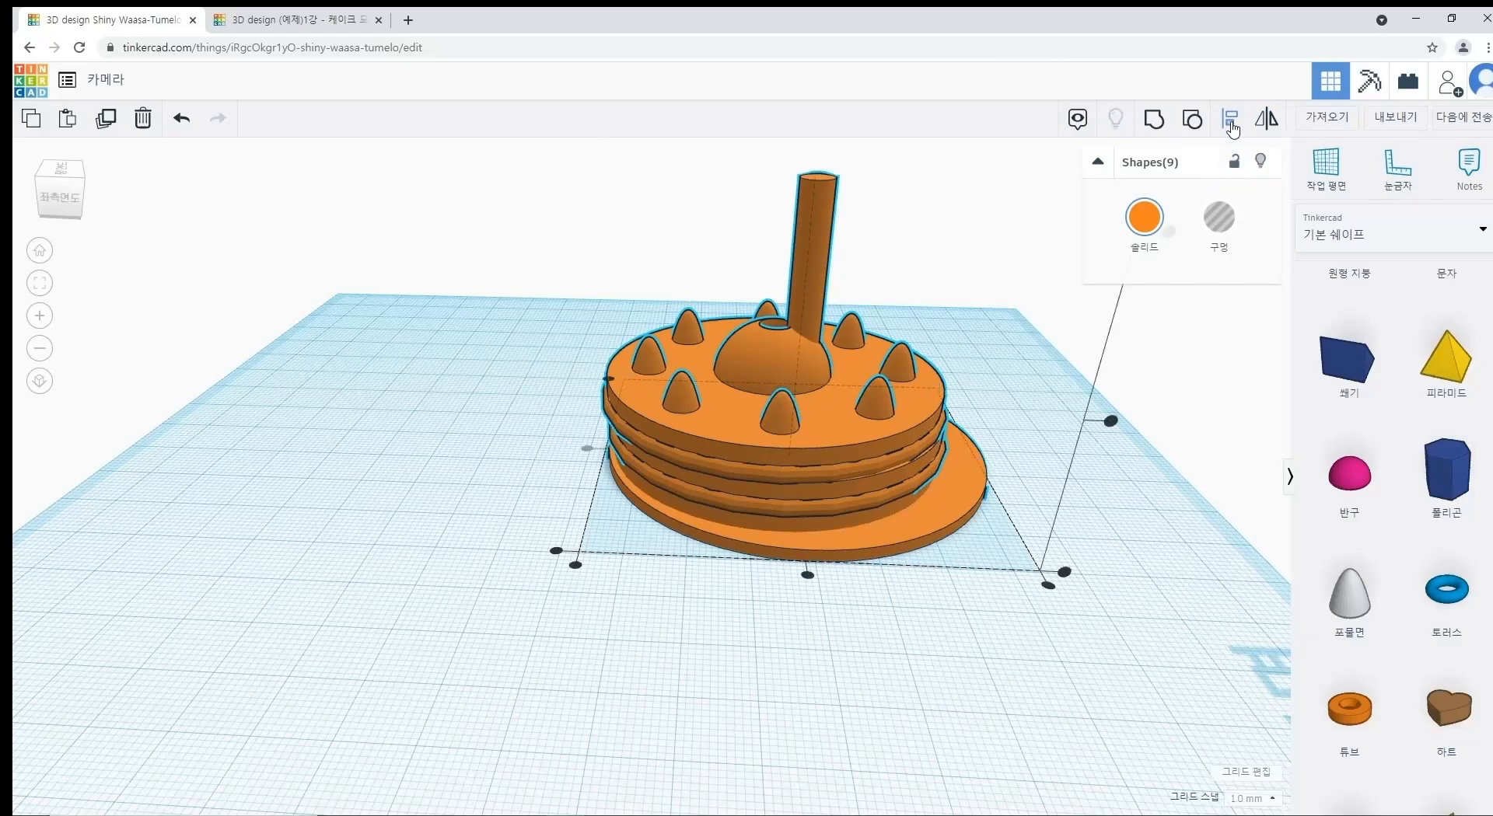
click(807, 575)
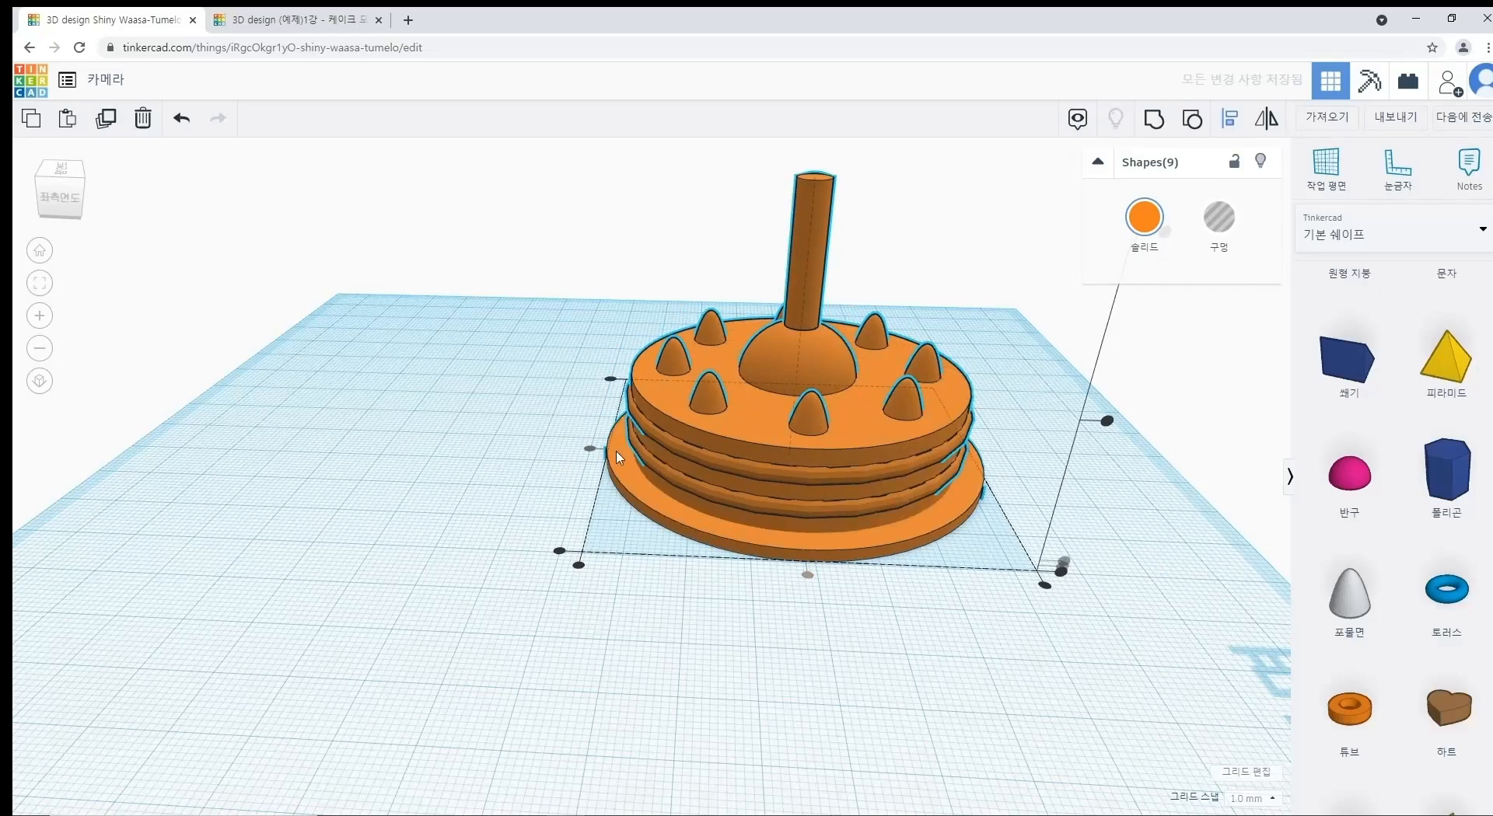
click(491, 494)
Step: Examine the clearance between the solid rod and the dome's opening, and check the assembled stack from the side
right_drag(493, 492, 716, 460)
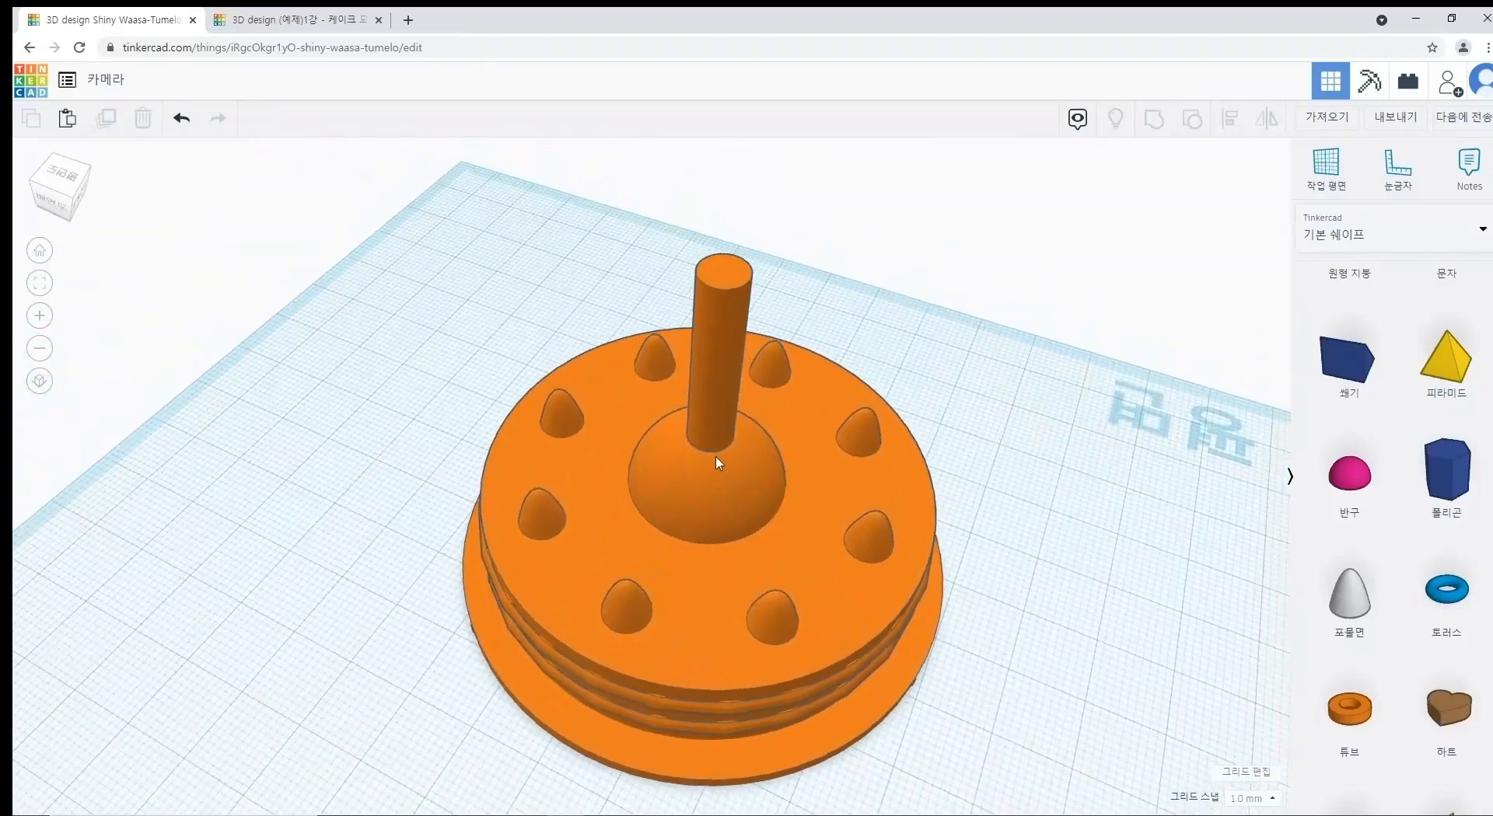
scroll(733, 443, up, 5)
scroll(755, 419, up, 5)
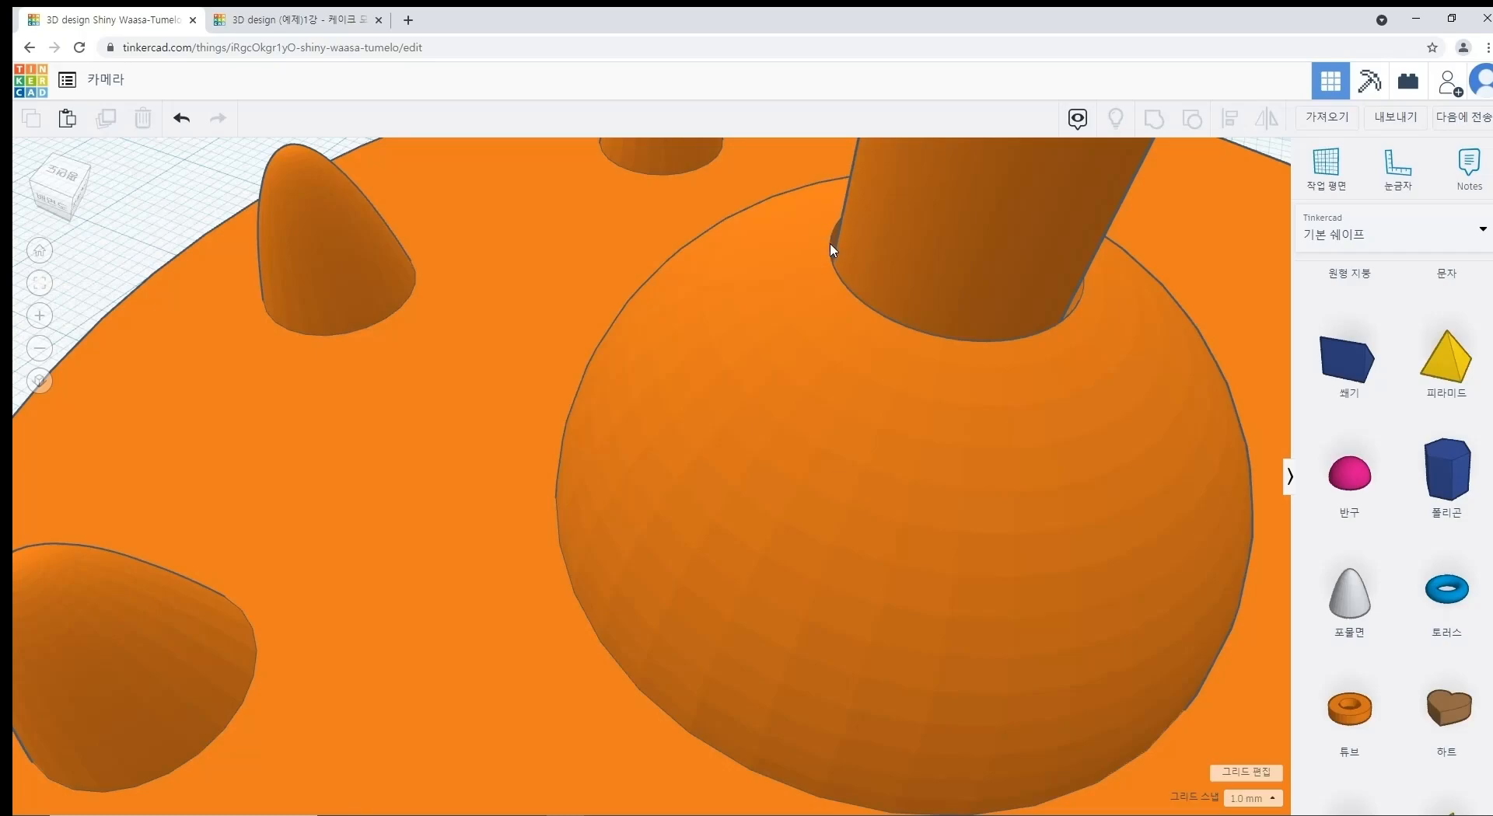
scroll(831, 272, down, 3)
scroll(824, 282, down, 10)
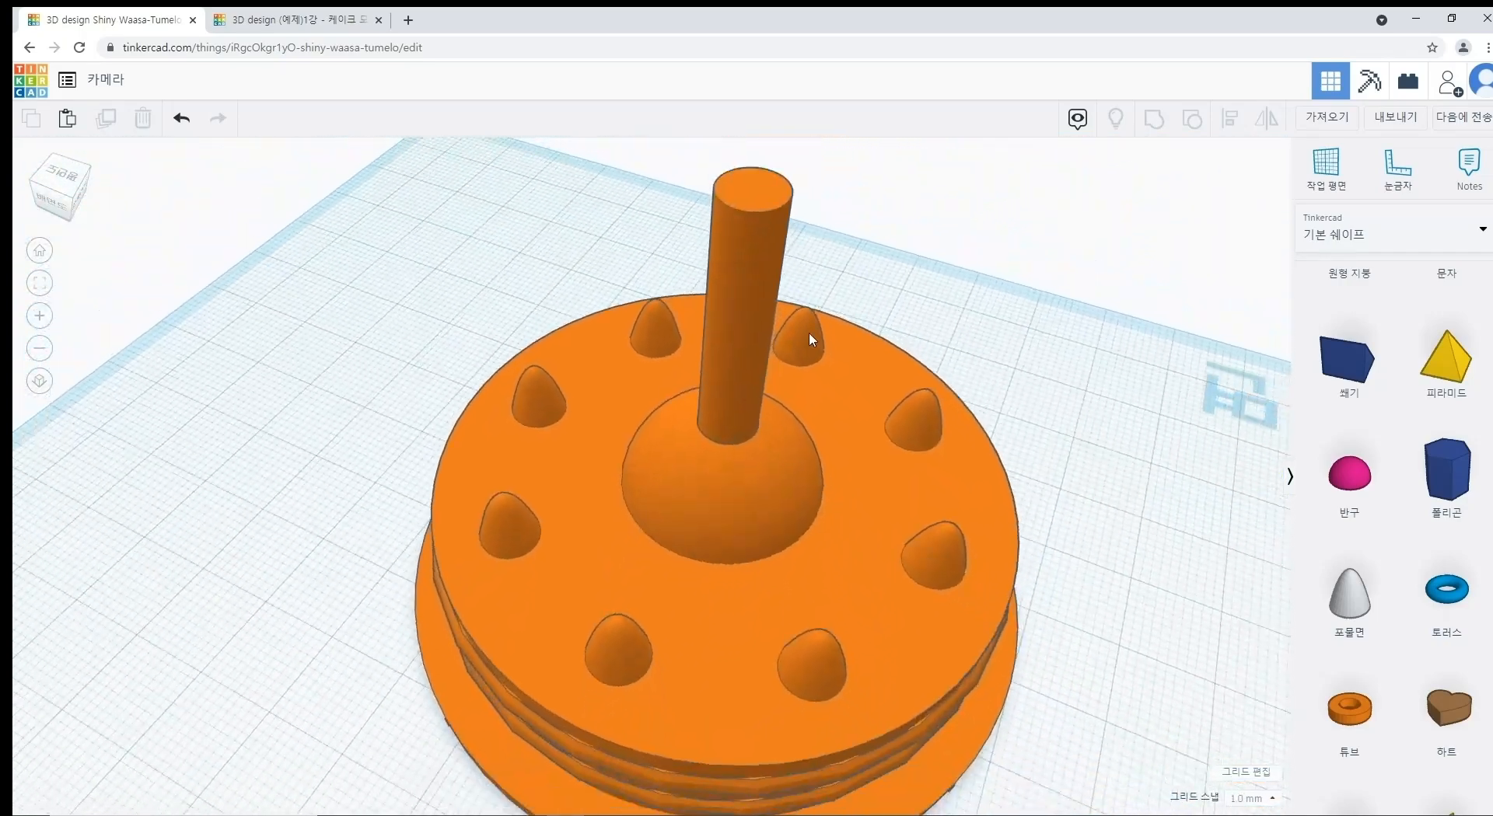
right_drag(931, 454, 657, 292)
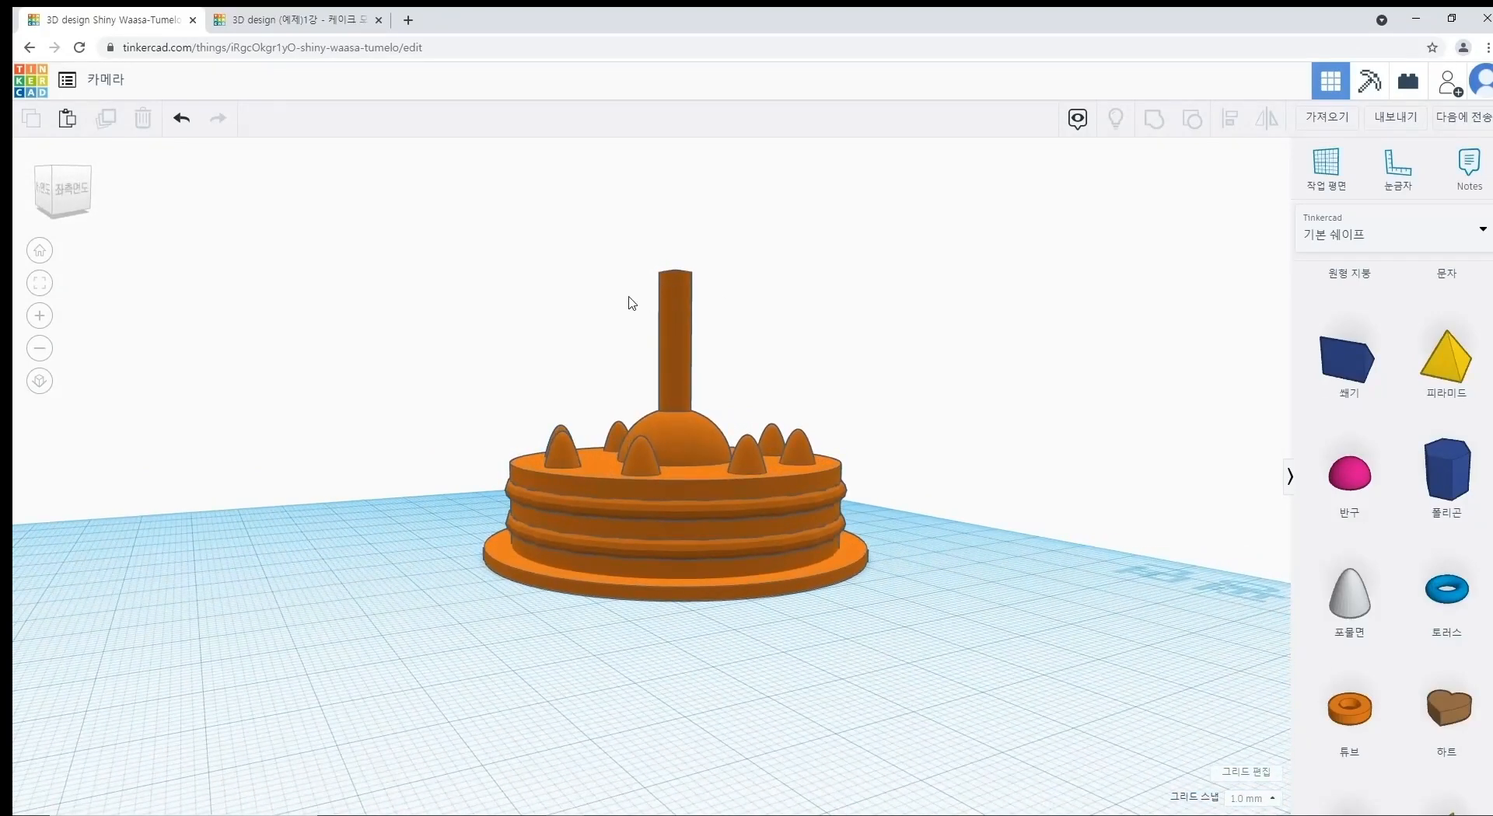
Step: Switch to the finished example design and examine the hole in the end of its yellow rod and the separated layers
click(311, 30)
right_drag(907, 658, 667, 499)
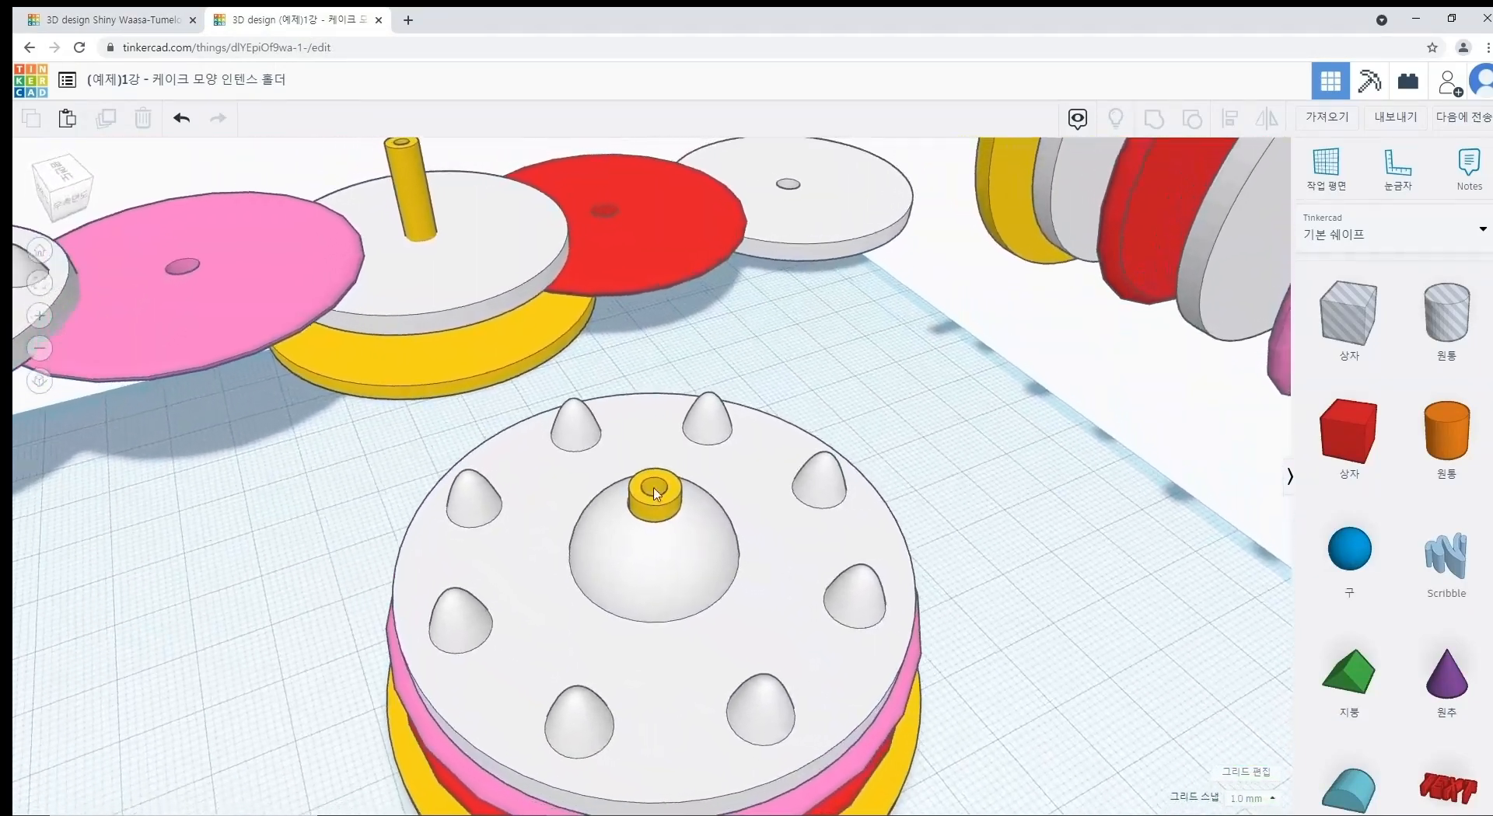
scroll(666, 498, up, 5)
scroll(666, 498, down, 4)
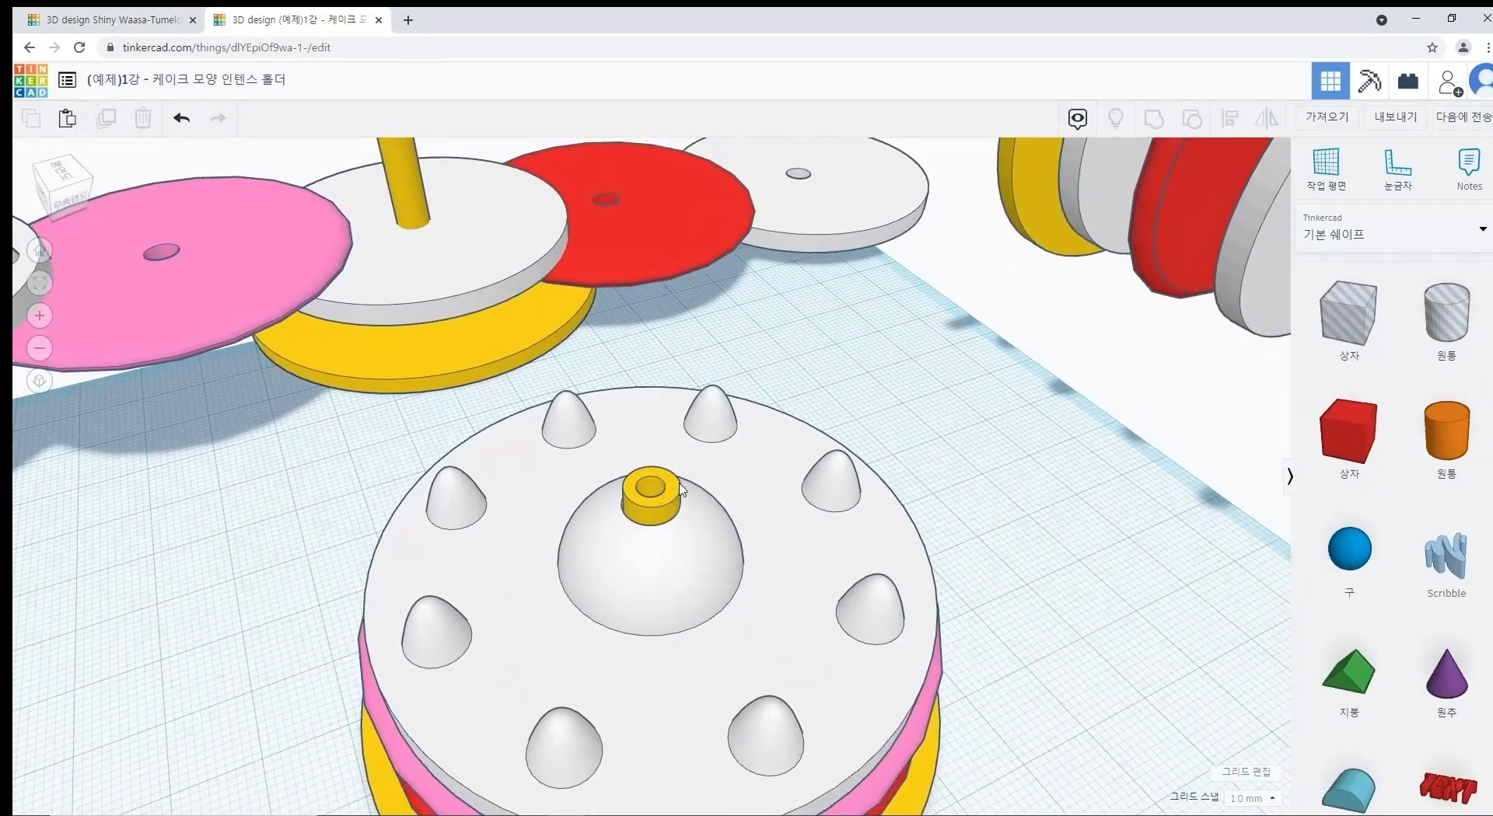
scroll(664, 485, down, 3)
scroll(670, 494, up, 2)
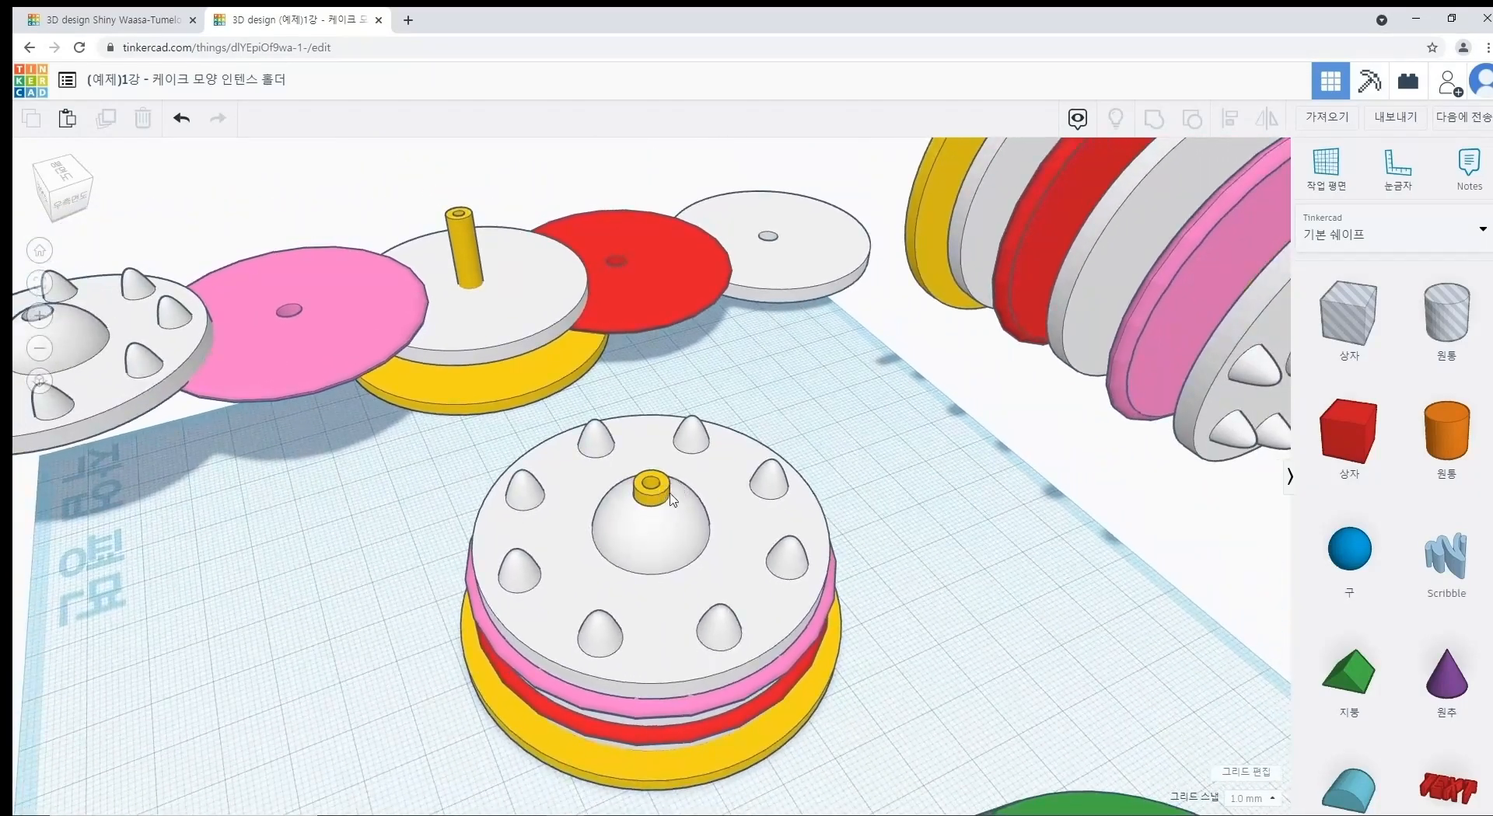
scroll(659, 495, down, 3)
right_drag(478, 417, 472, 678)
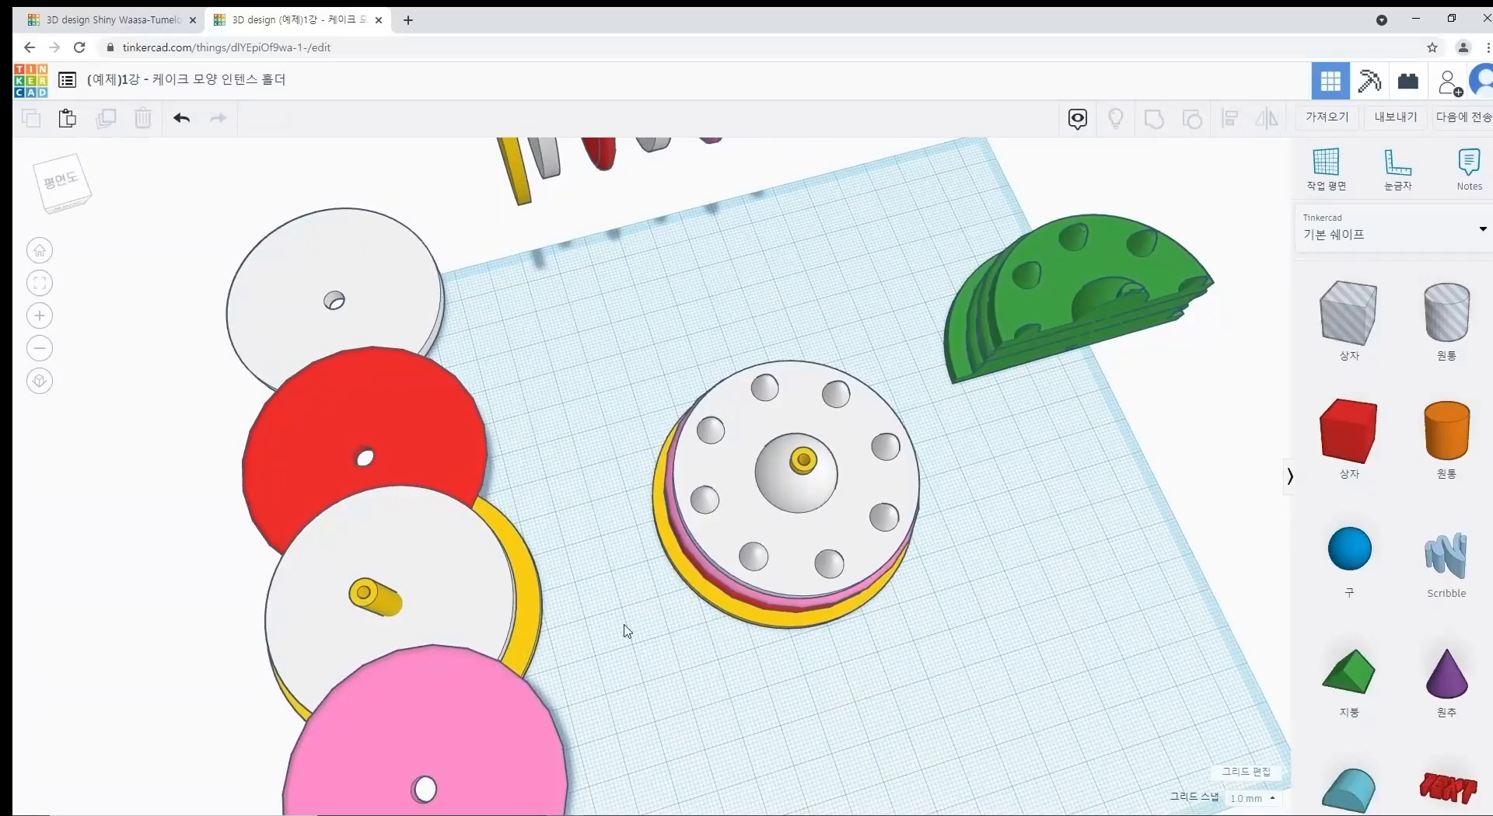
right_drag(889, 604, 453, 223)
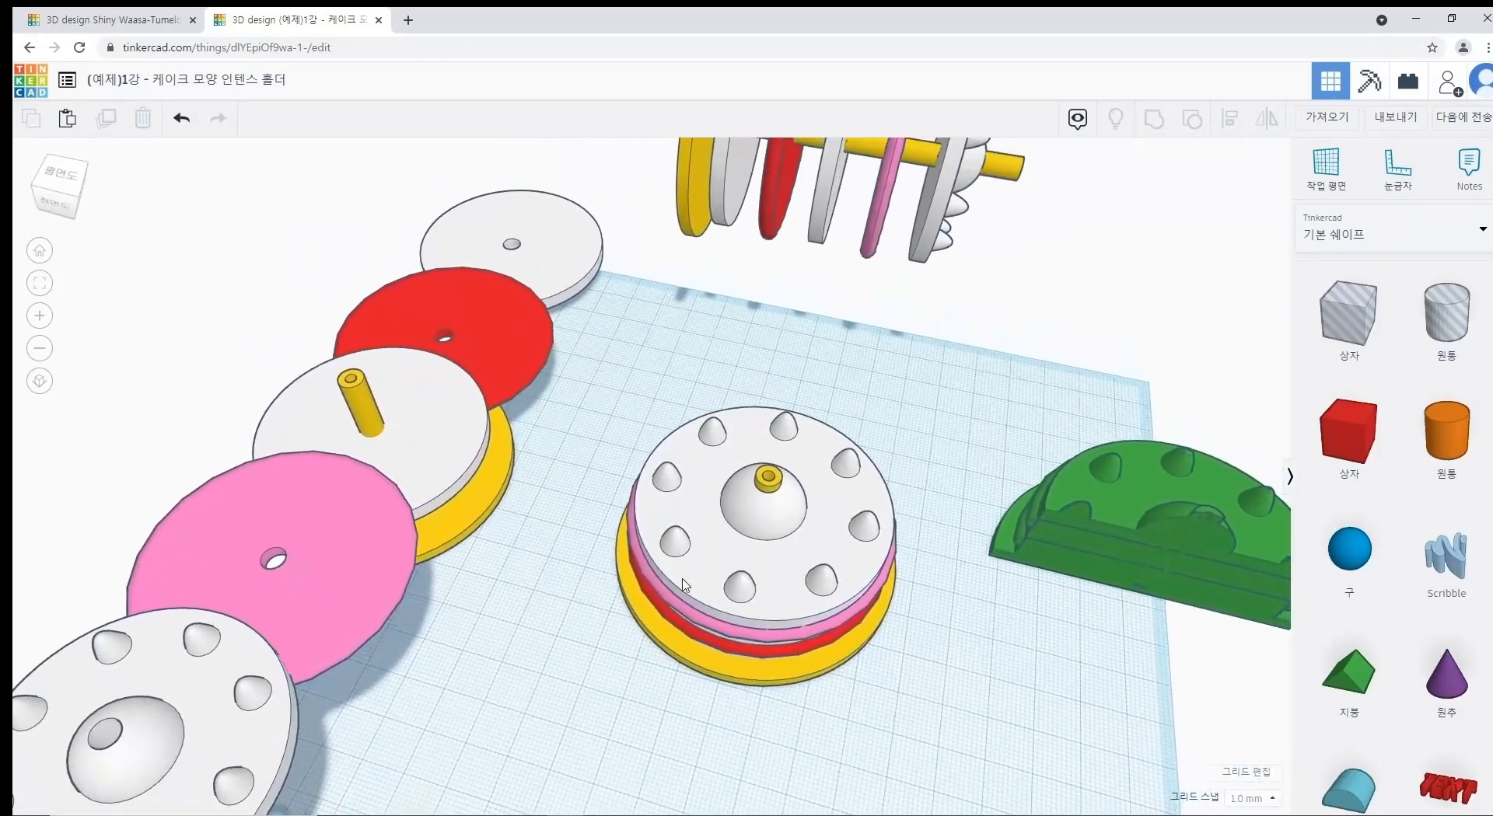
Step: Return to the design being built, paste a copy of the solid rod, and centre the copy on the original rod
click(132, 22)
right_drag(807, 504, 670, 375)
click(670, 376)
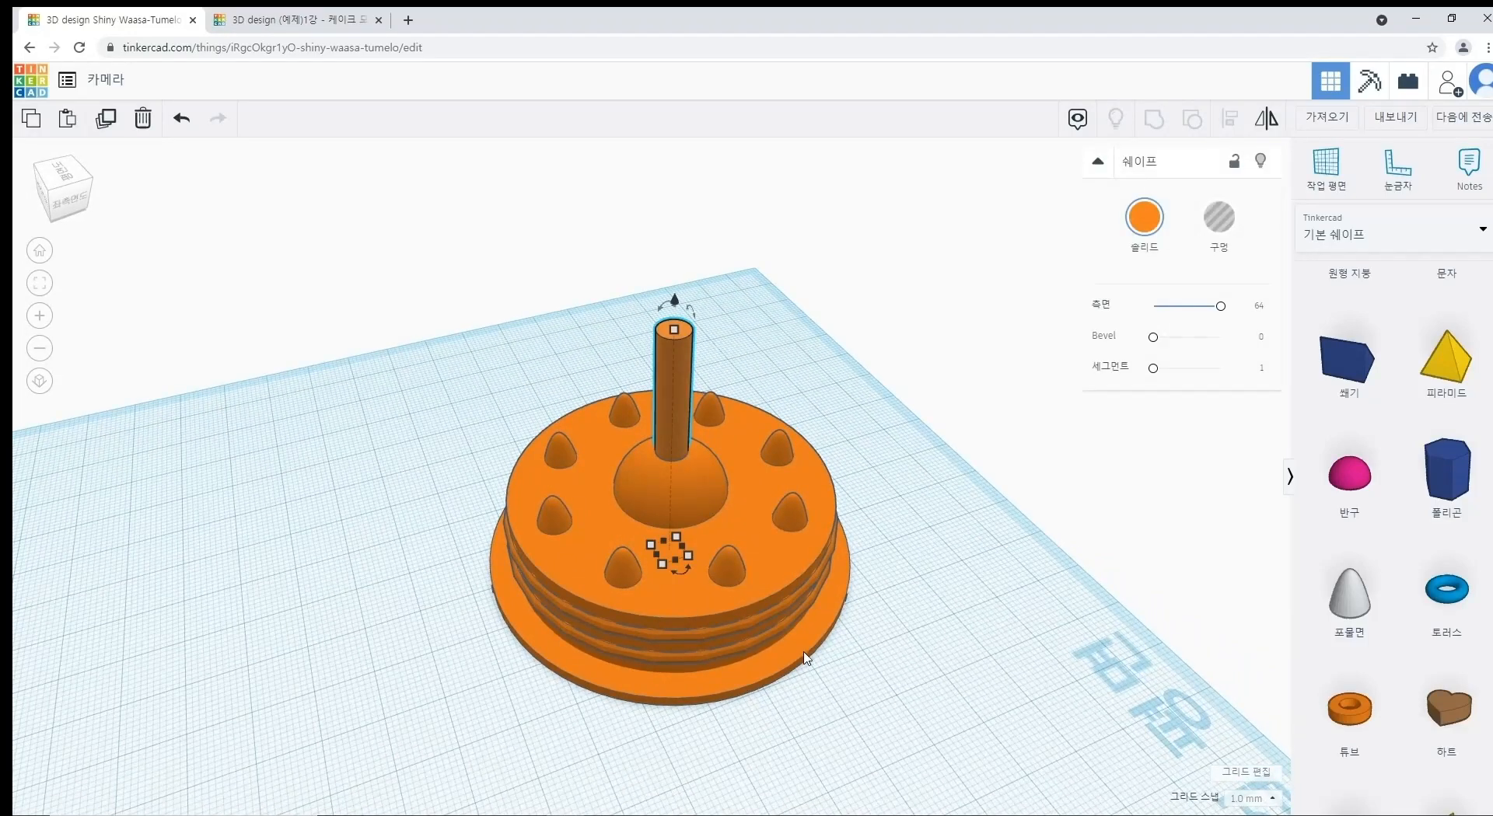
shift+click(804, 653)
click(1017, 503)
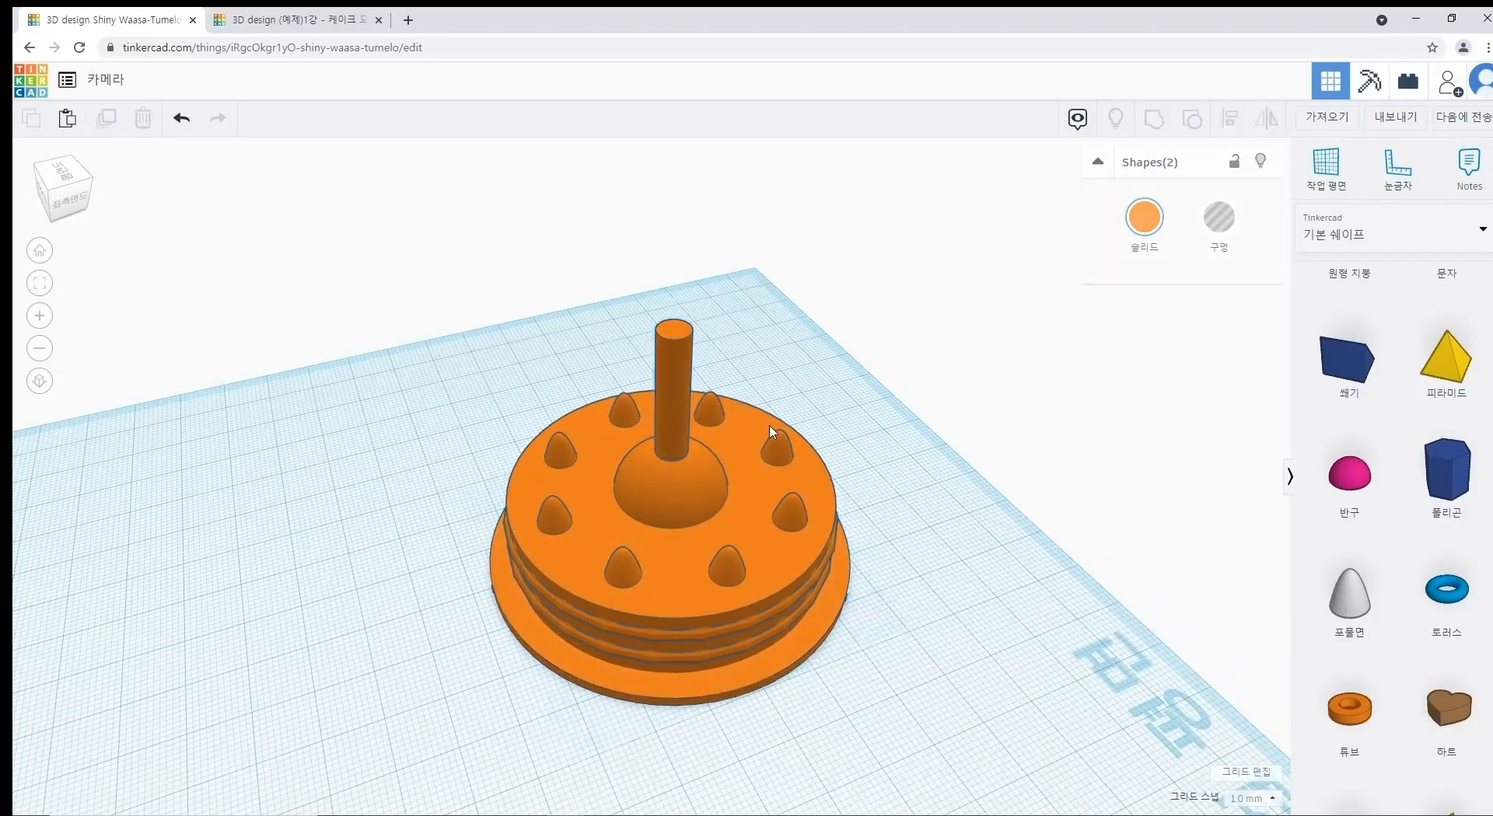
click(675, 365)
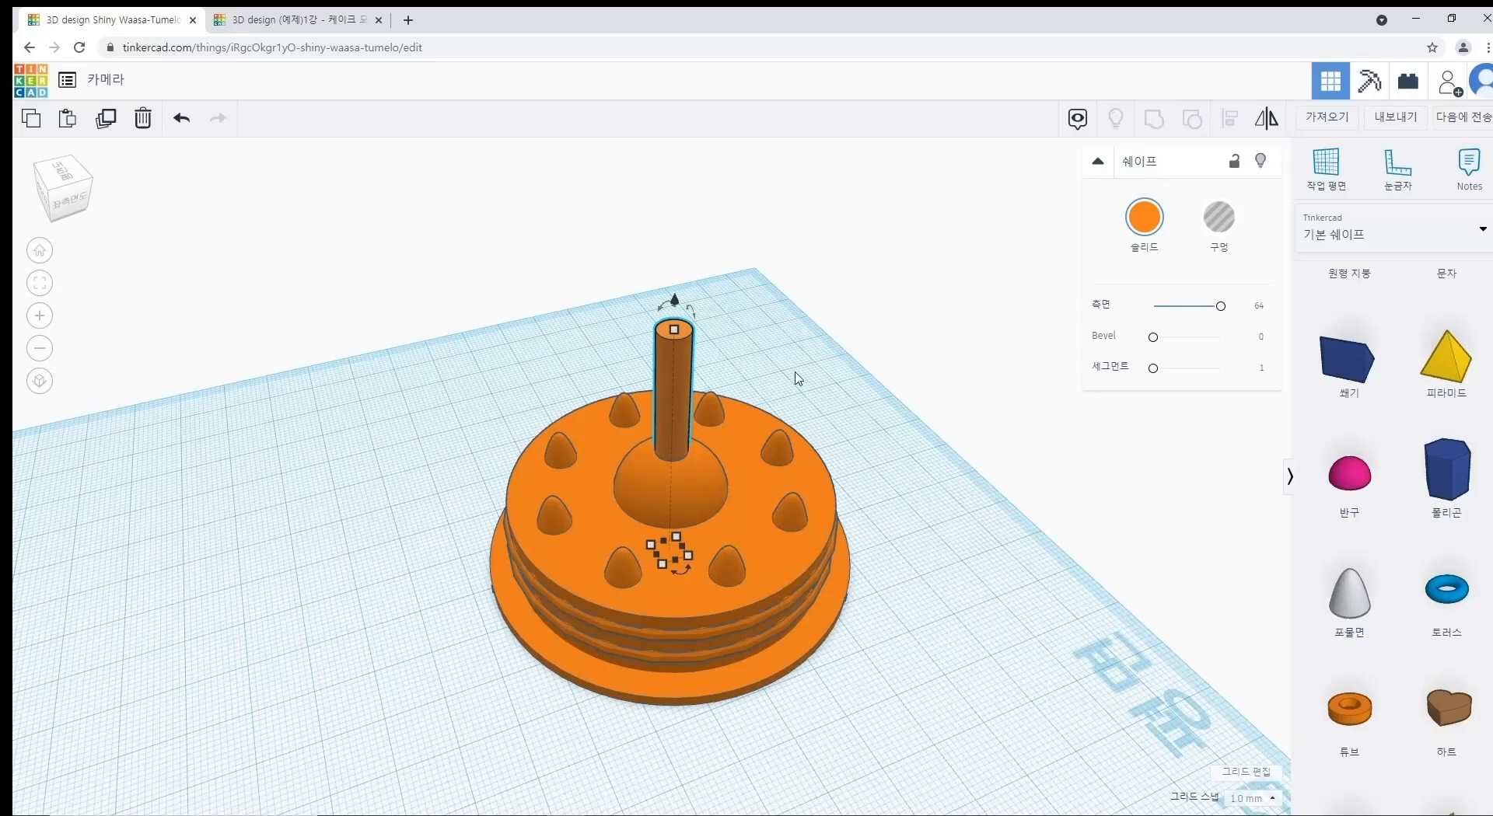
click(894, 340)
key(ctrl+v)
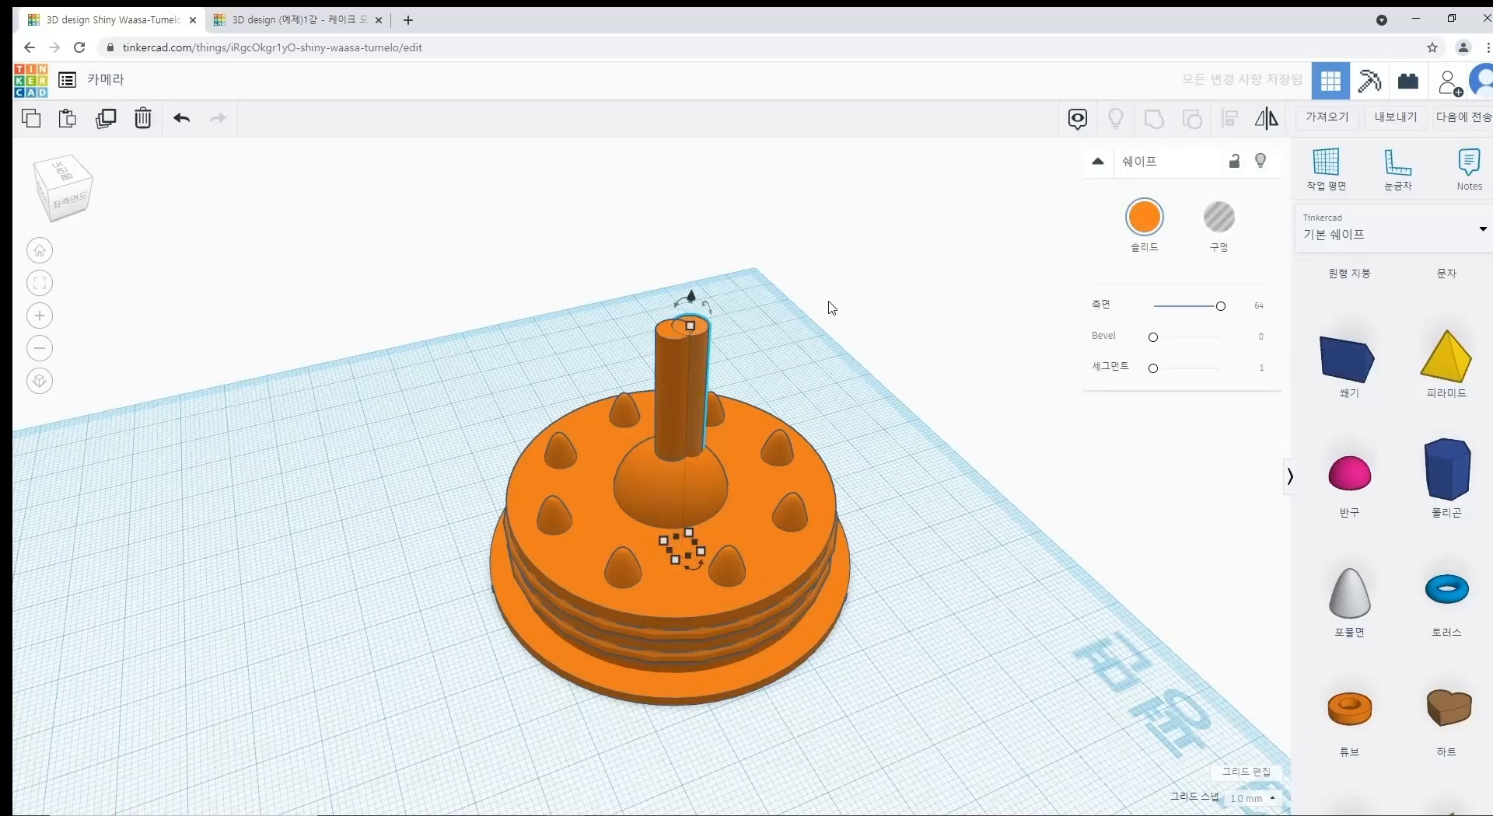
shift+click(665, 349)
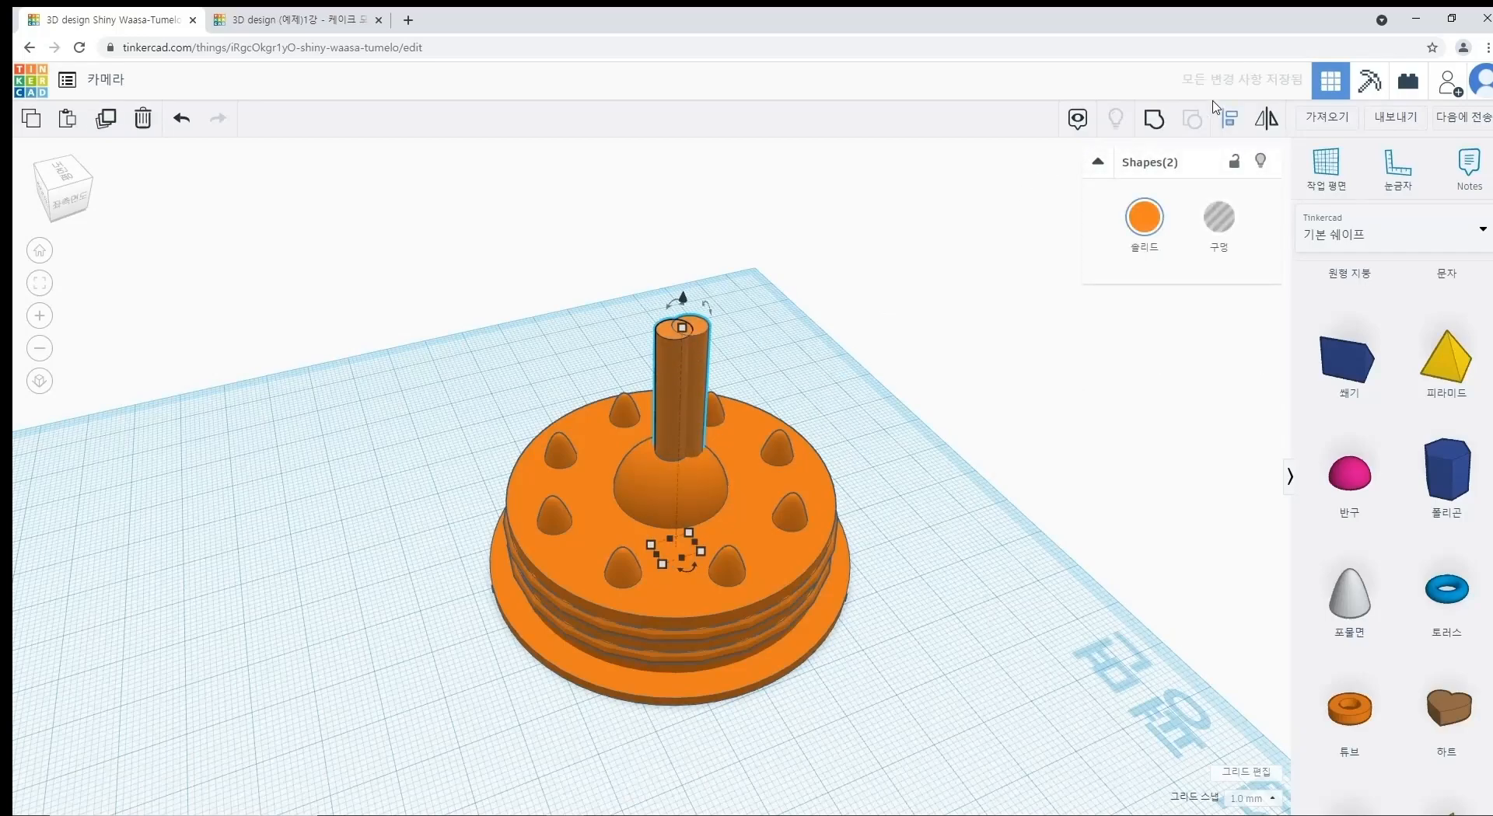
click(1229, 121)
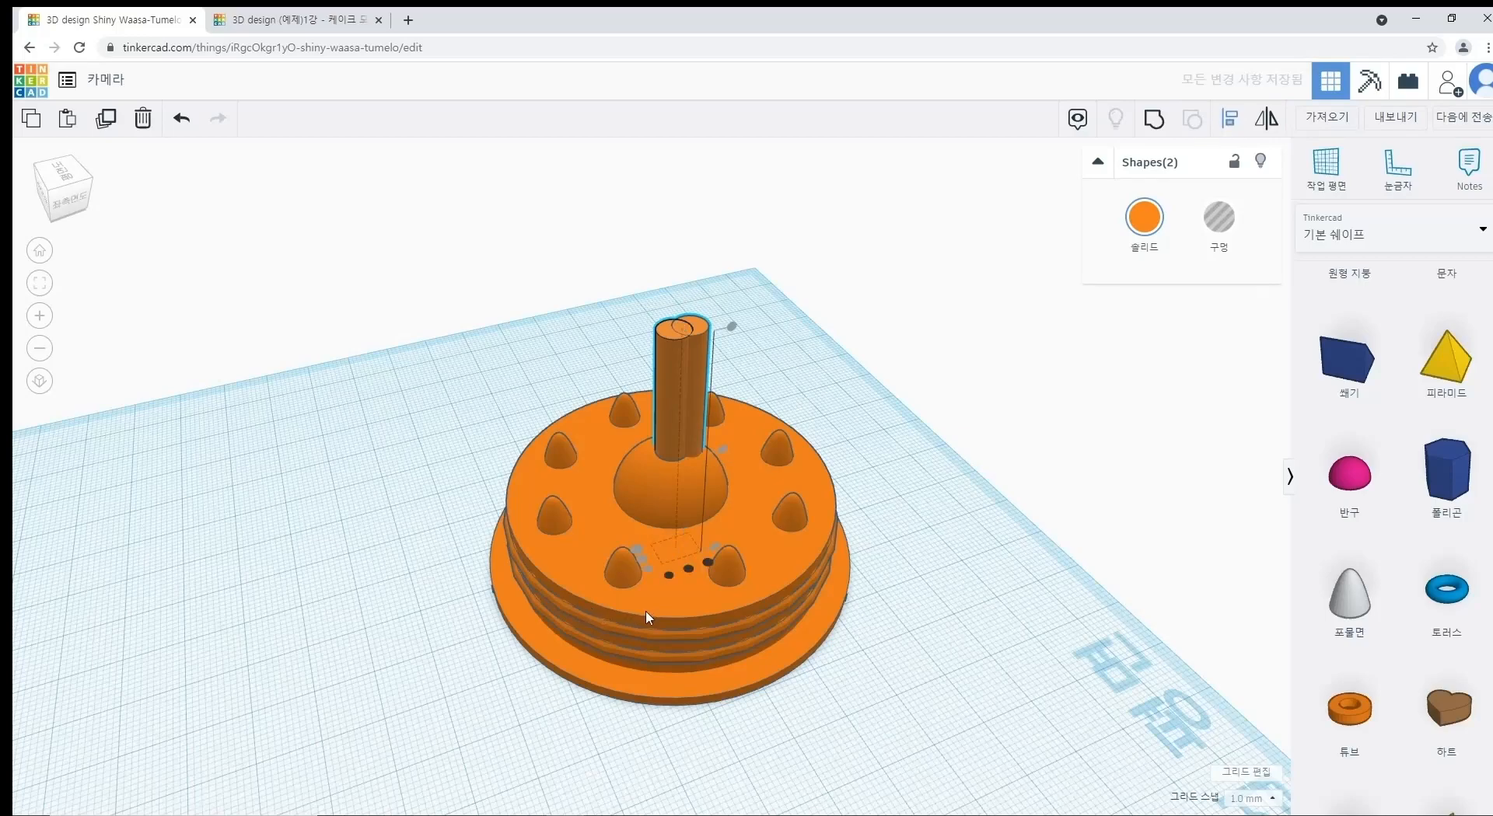
click(668, 577)
click(894, 332)
Step: Raise the copied rod 14 mm so that it extends above the original rod
click(674, 364)
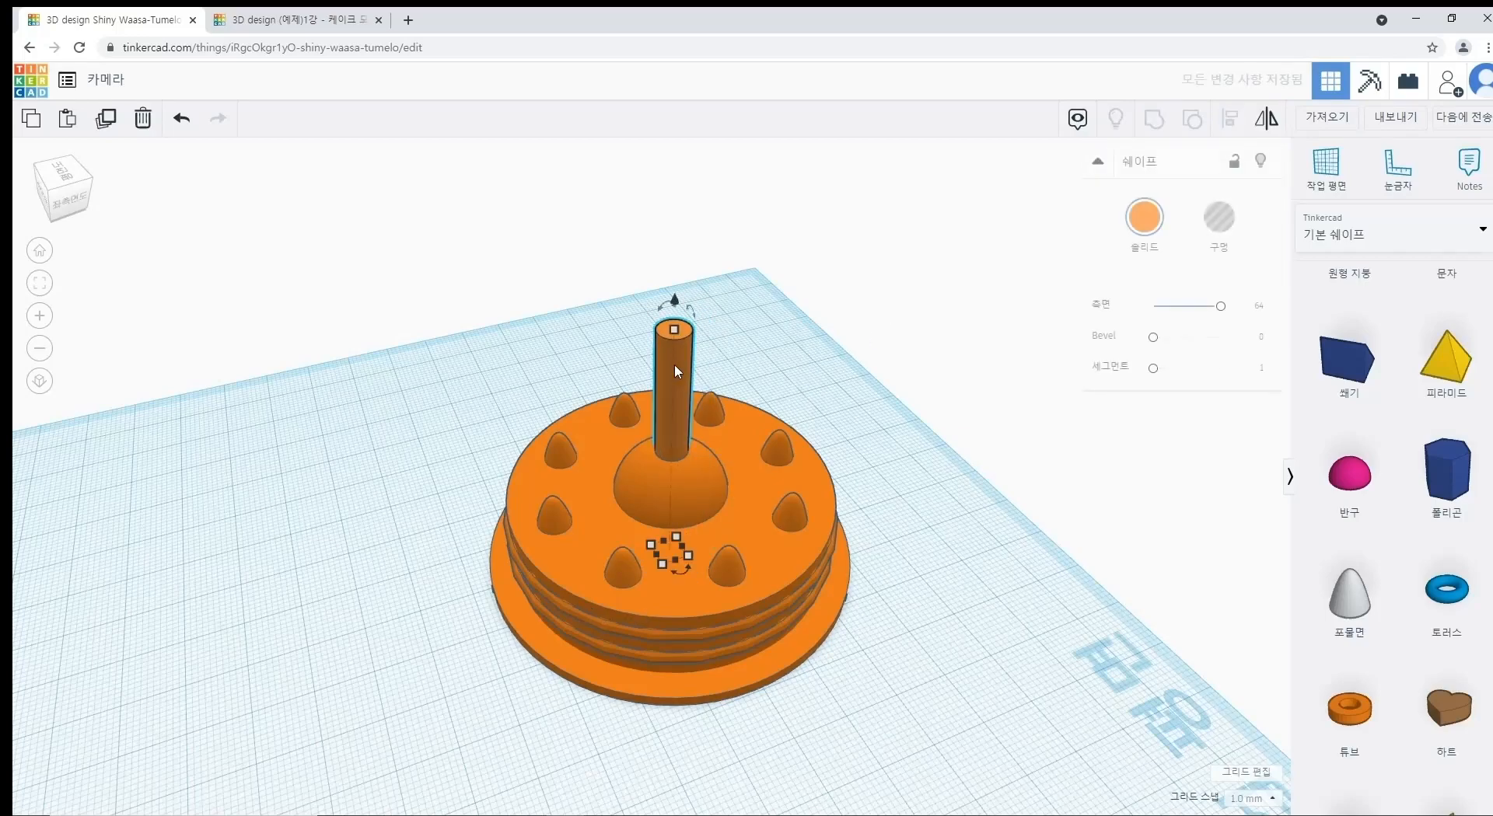
right_drag(692, 368, 688, 264)
middle_drag(688, 264, 674, 404)
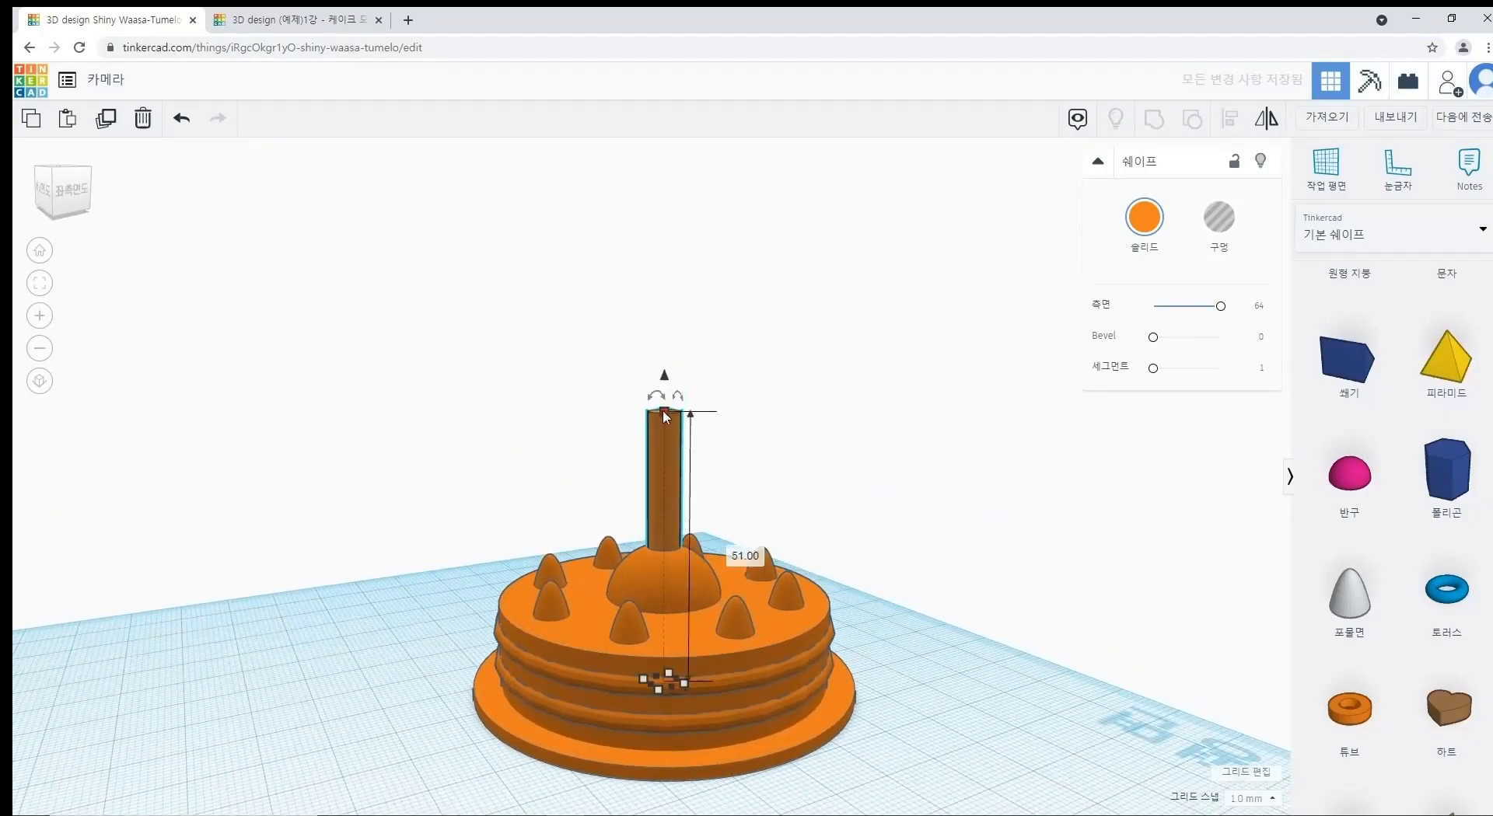
drag(664, 375, 666, 294)
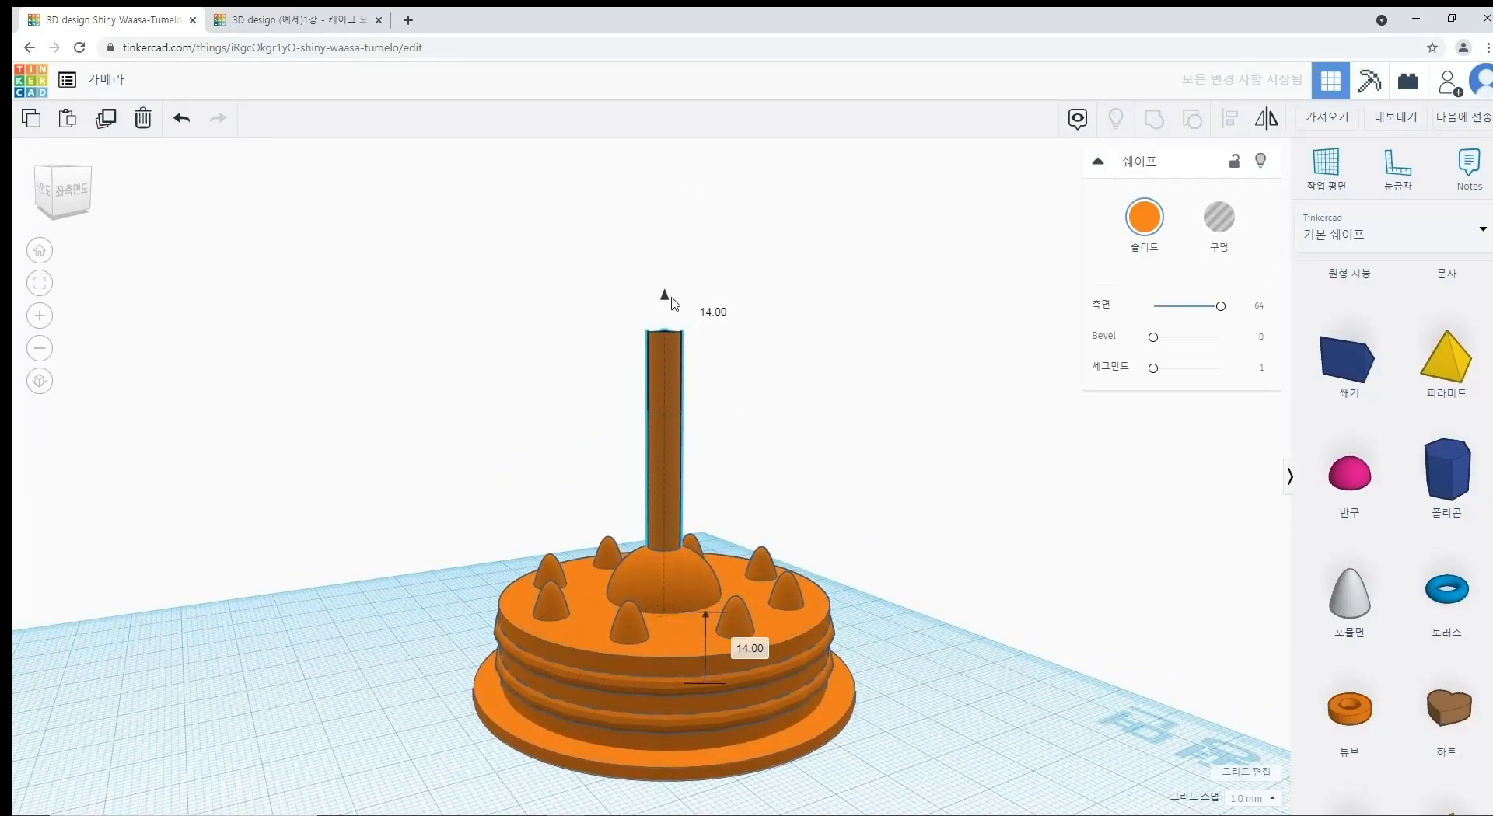
click(853, 401)
Step: Set the raised rod copy's width and length to 3 mm
right_drag(693, 386, 660, 400)
click(661, 395)
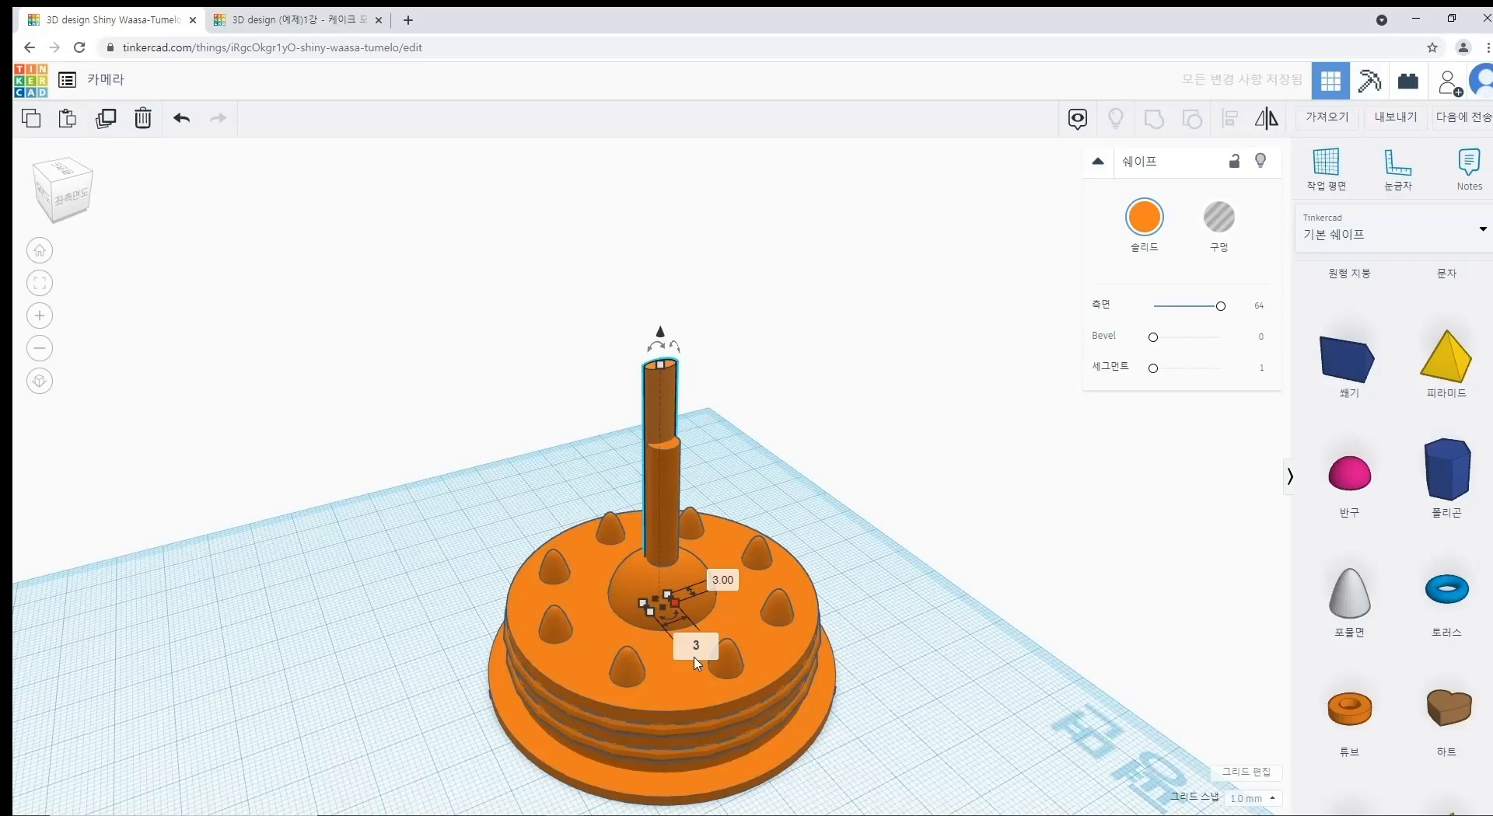
key(Return)
click(740, 433)
Step: Centre the narrow 3 mm rod copy on the original rod in both horizontal directions with the Align tool
right_drag(687, 450, 691, 427)
click(672, 454)
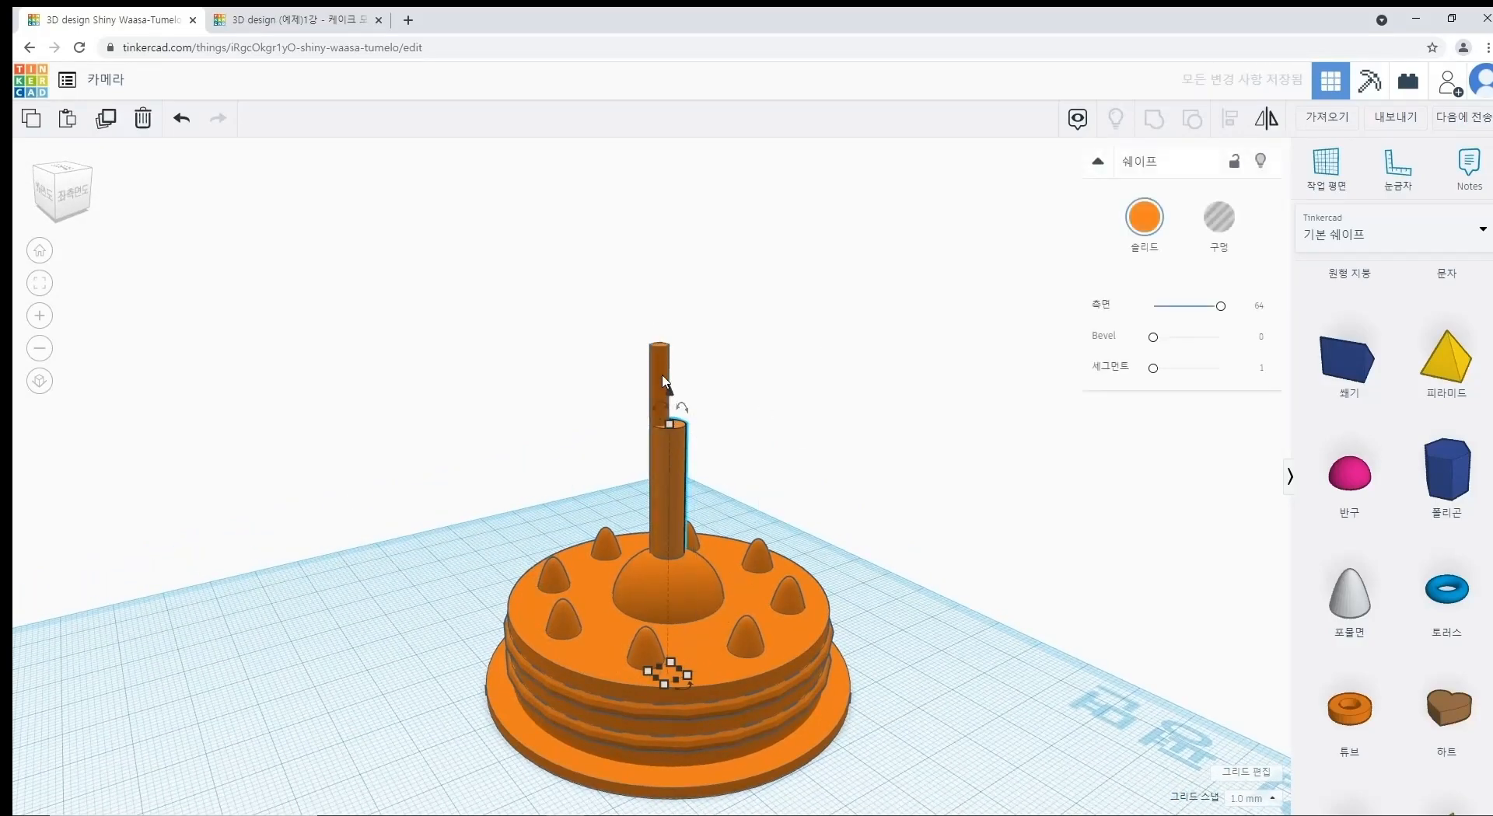
shift+click(662, 369)
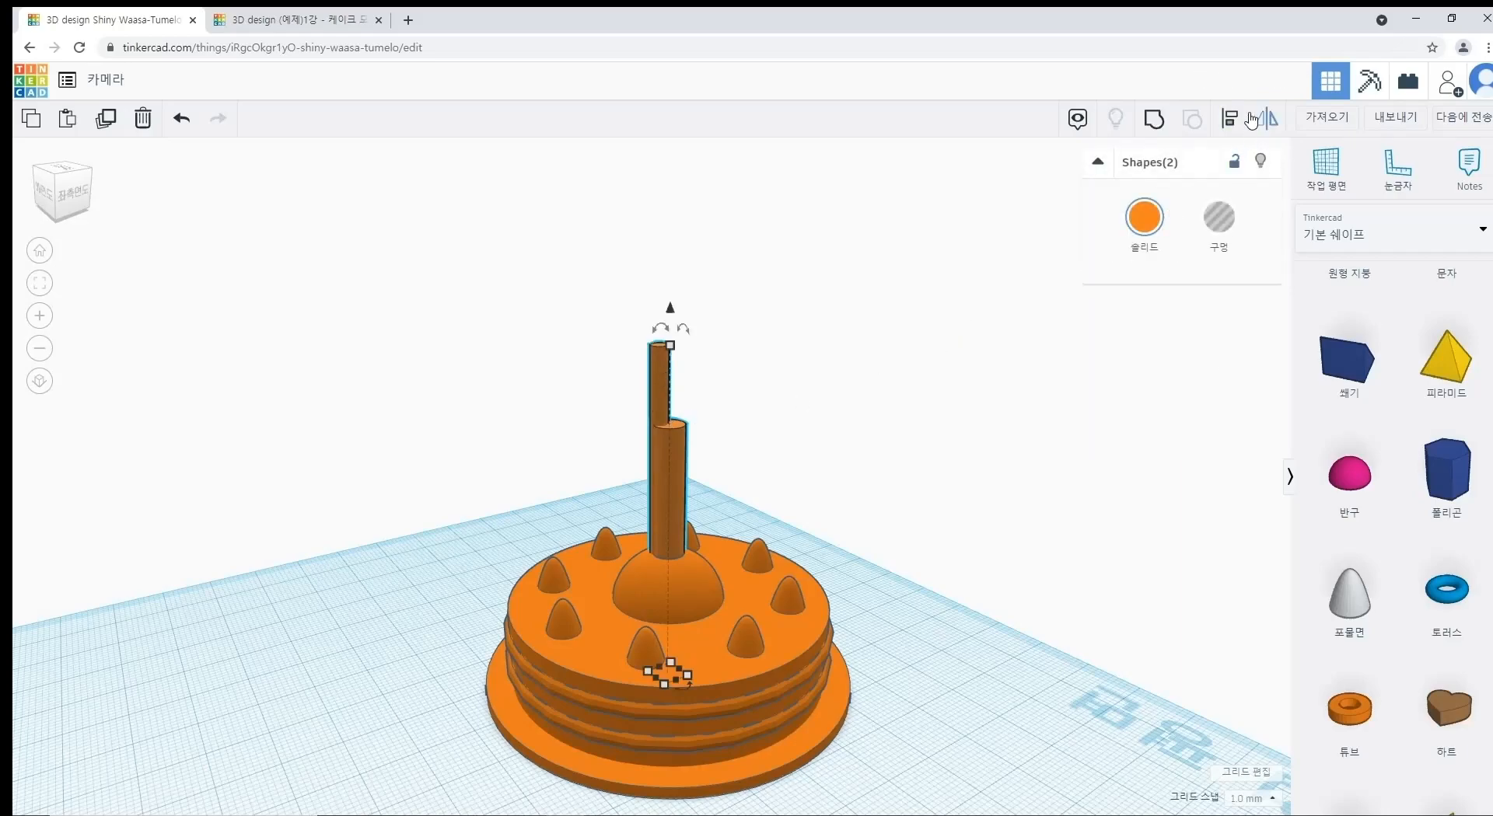
click(1229, 118)
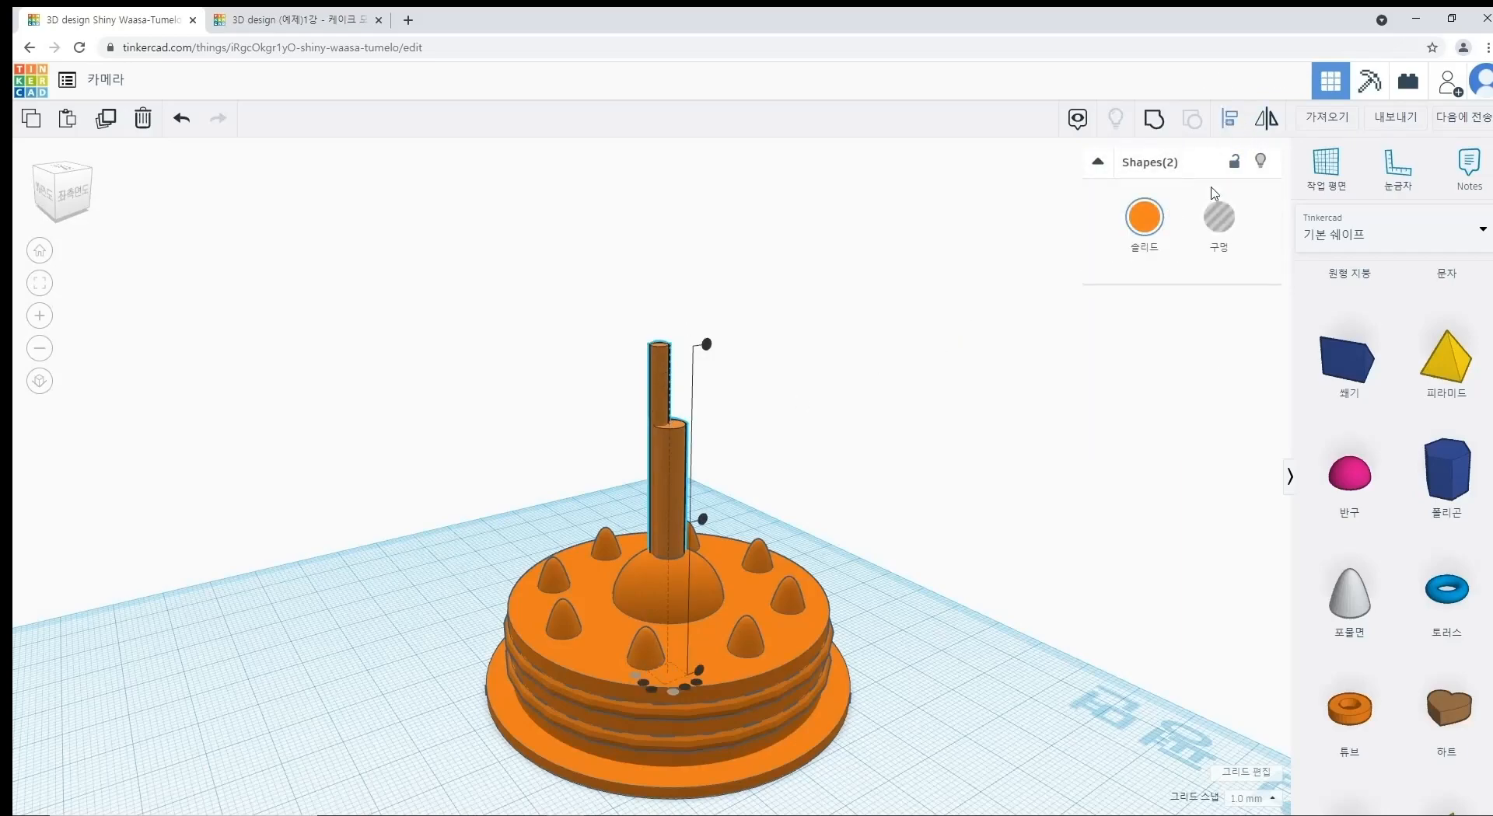
click(681, 686)
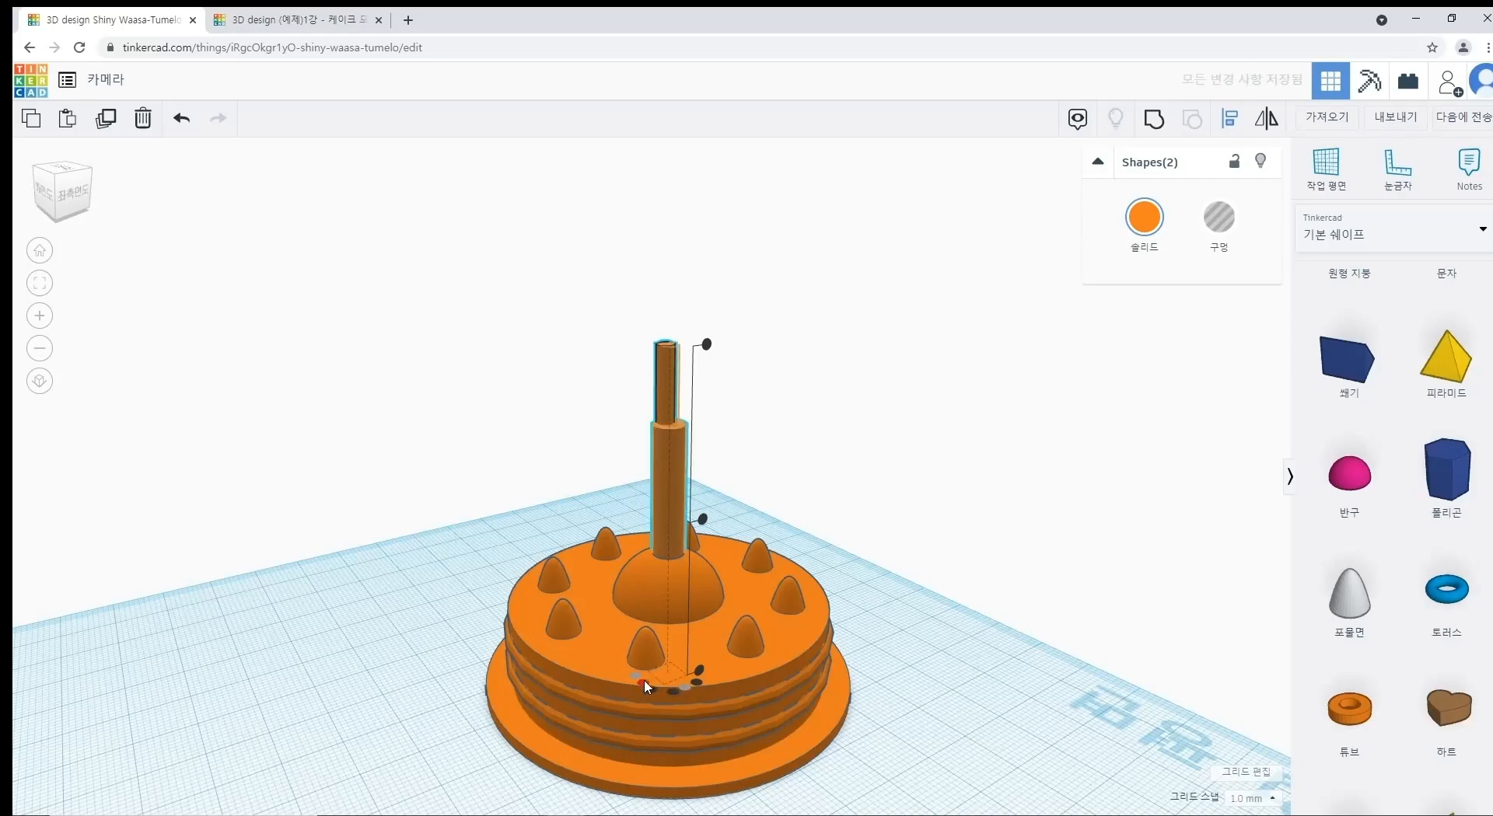
click(833, 477)
mouse_move(832, 476)
right_down()
mouse_move(726, 627)
mouse_move(749, 540)
mouse_move(670, 525)
mouse_move(780, 410)
mouse_move(767, 487)
mouse_move(779, 553)
mouse_move(813, 473)
right_up()
Step: Check the centre alignment of all the cake's shapes together with the Align tool
drag(860, 457, 544, 713)
click(1231, 117)
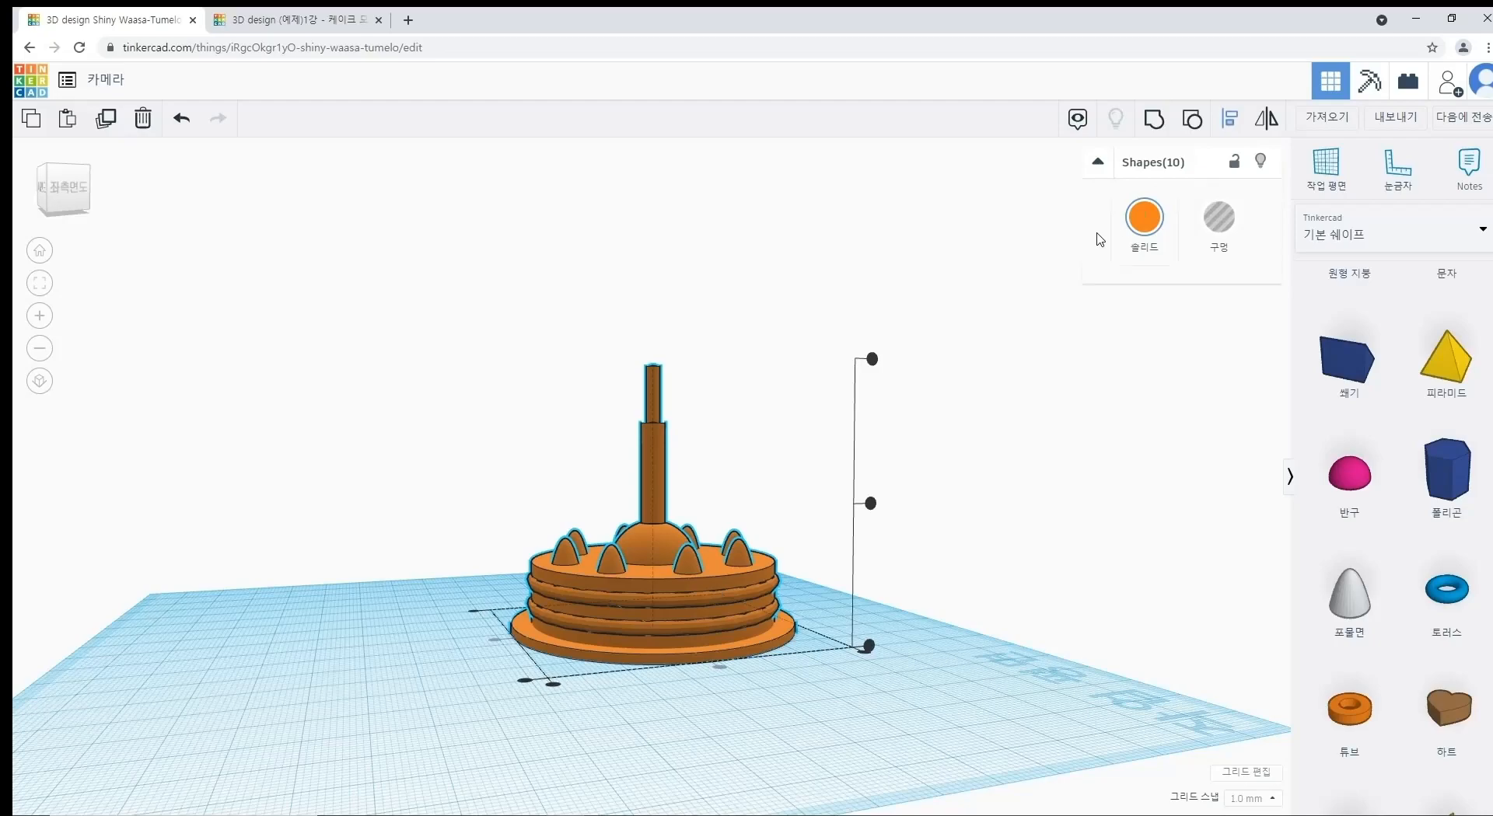
right_drag(761, 717, 721, 650)
right_drag(437, 690, 657, 399)
Step: Lower the narrow rod copy by 9 mm so that only a short piece projects above the original rod
click(657, 397)
right_drag(735, 427, 654, 437)
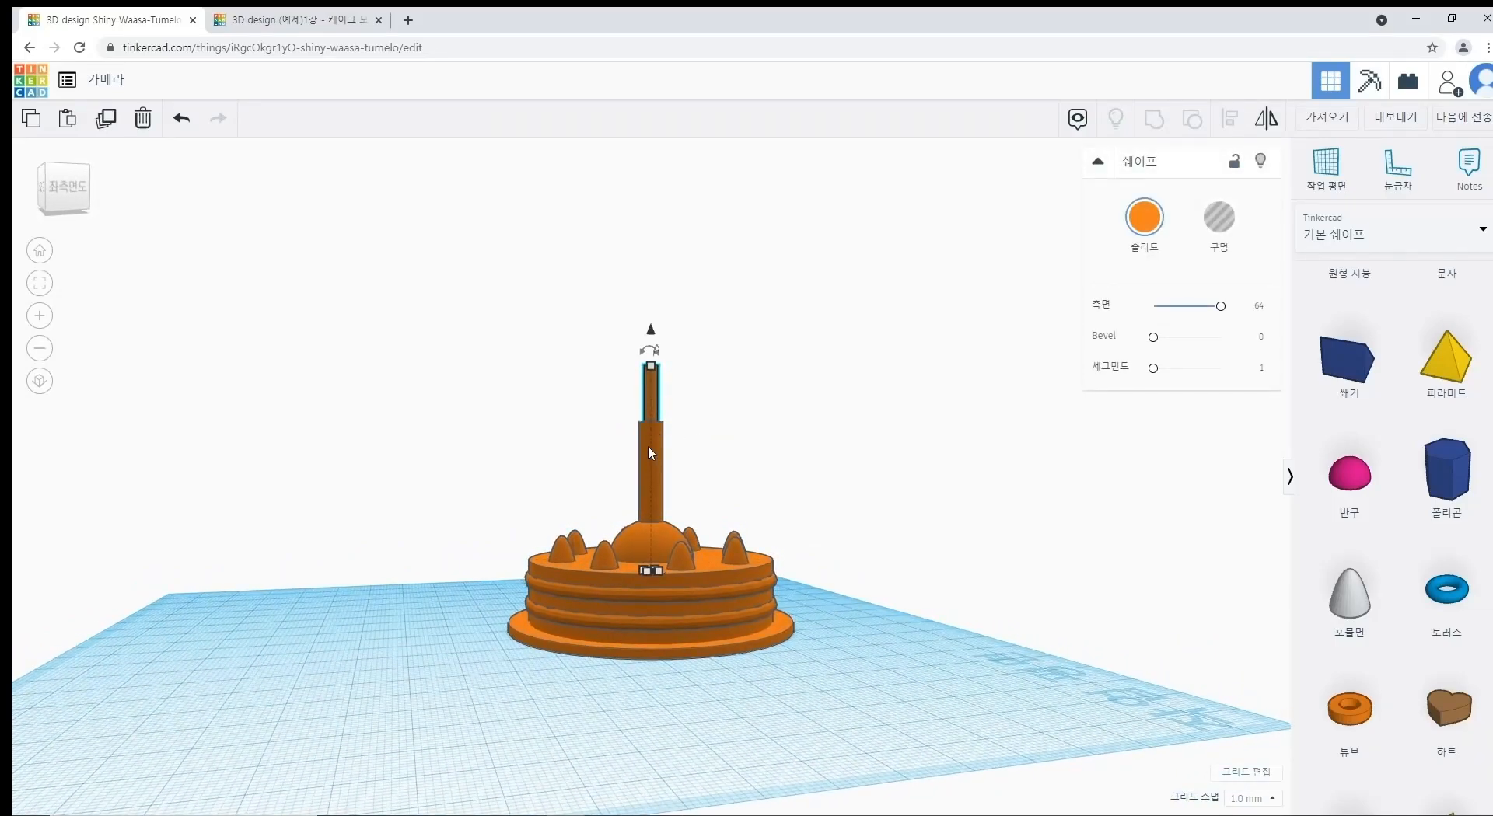
scroll(653, 451, up, 4)
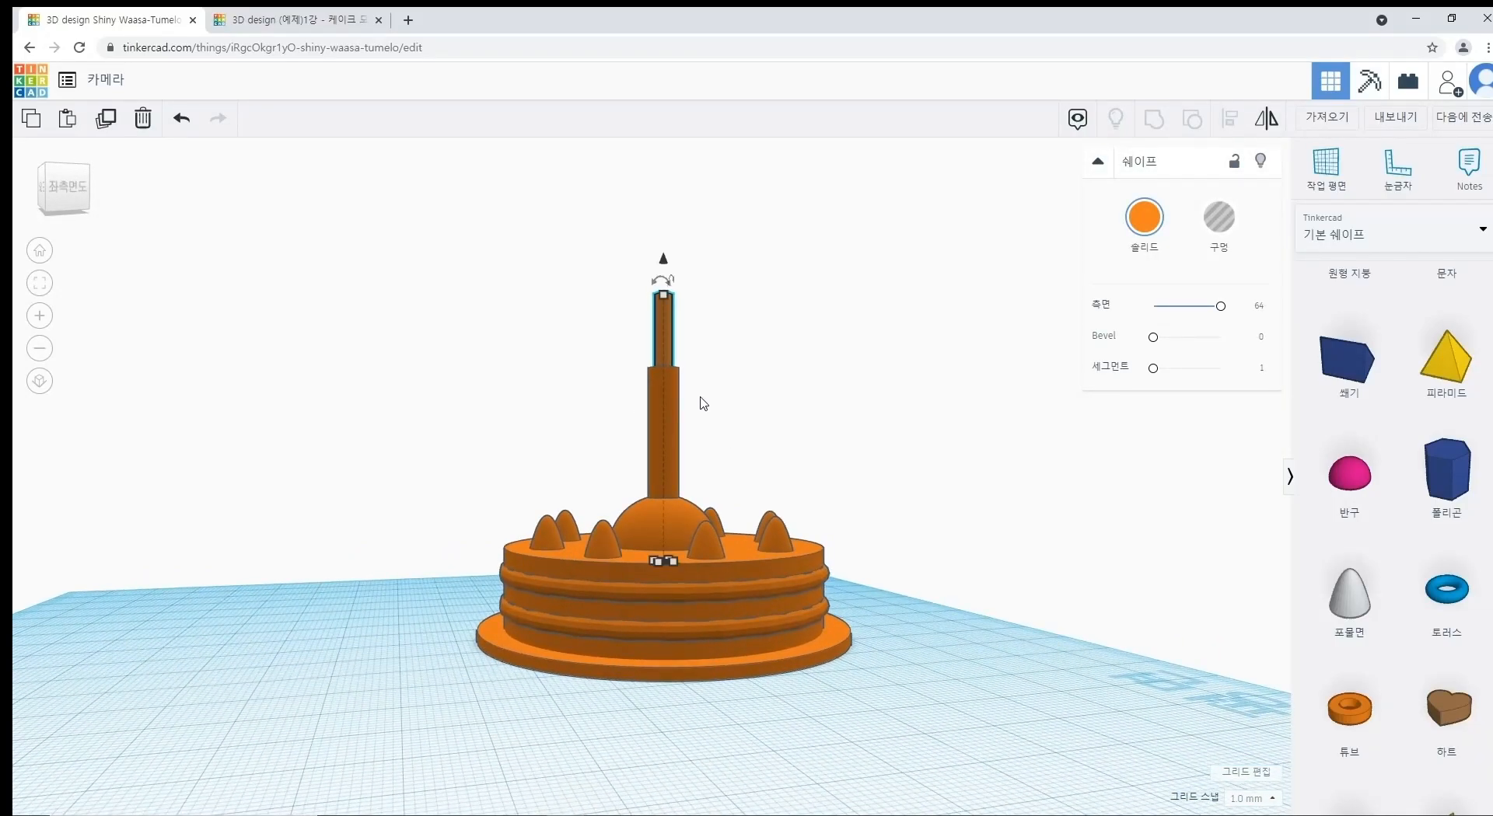
click(63, 186)
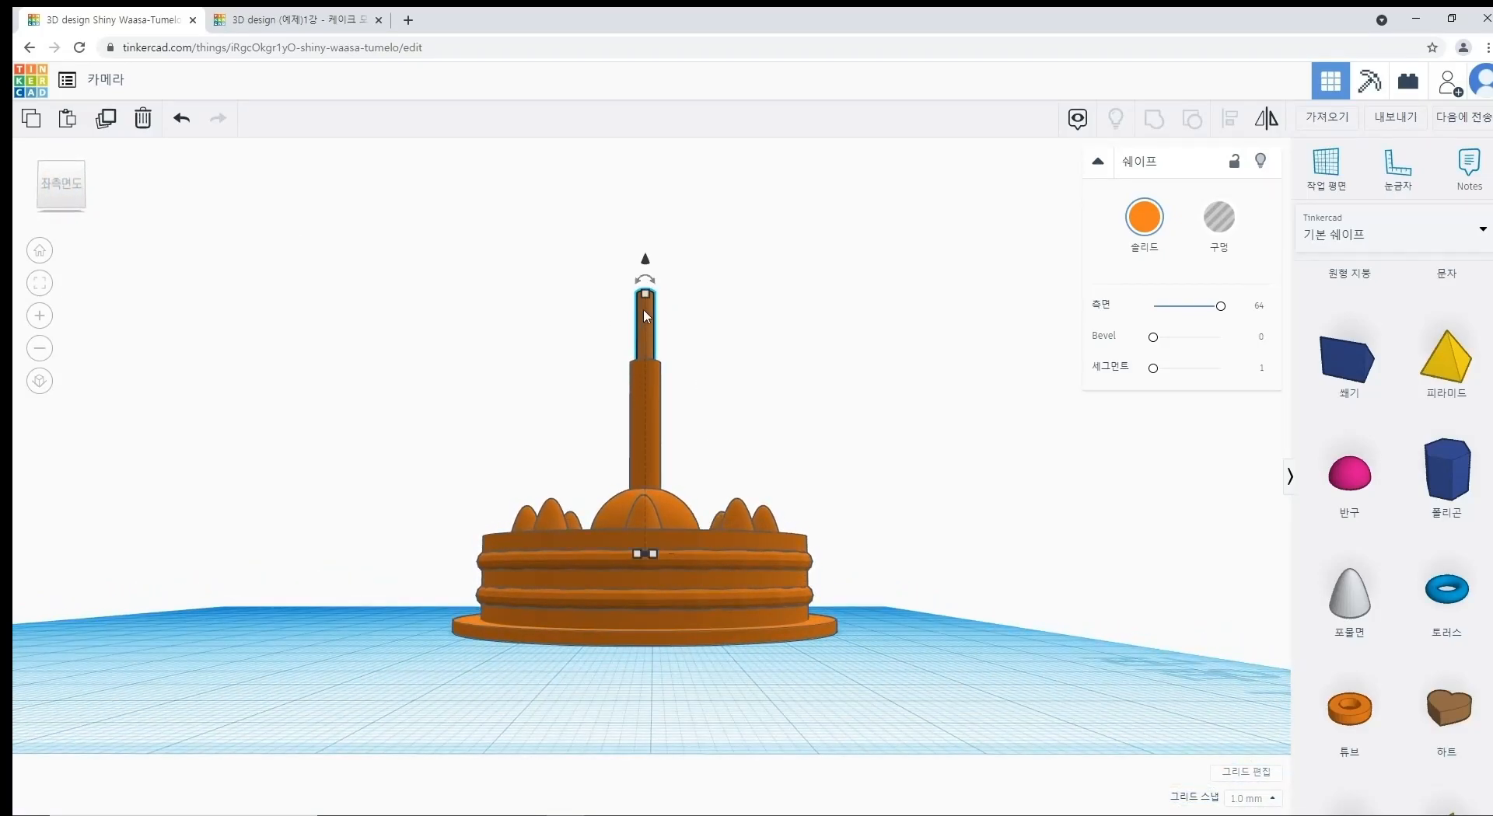
drag(647, 269, 636, 308)
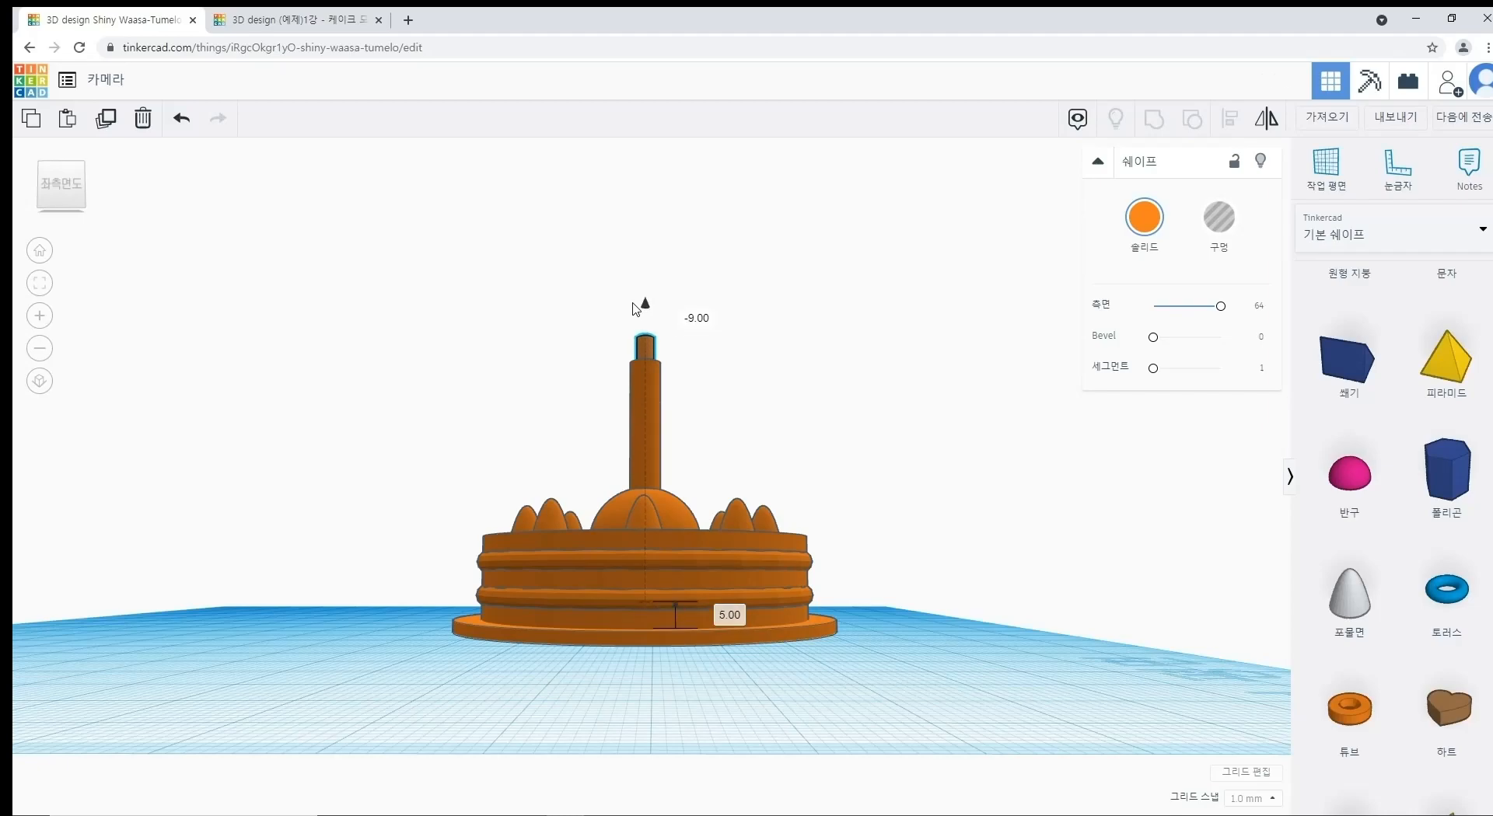
click(702, 375)
right_drag(697, 418, 672, 407)
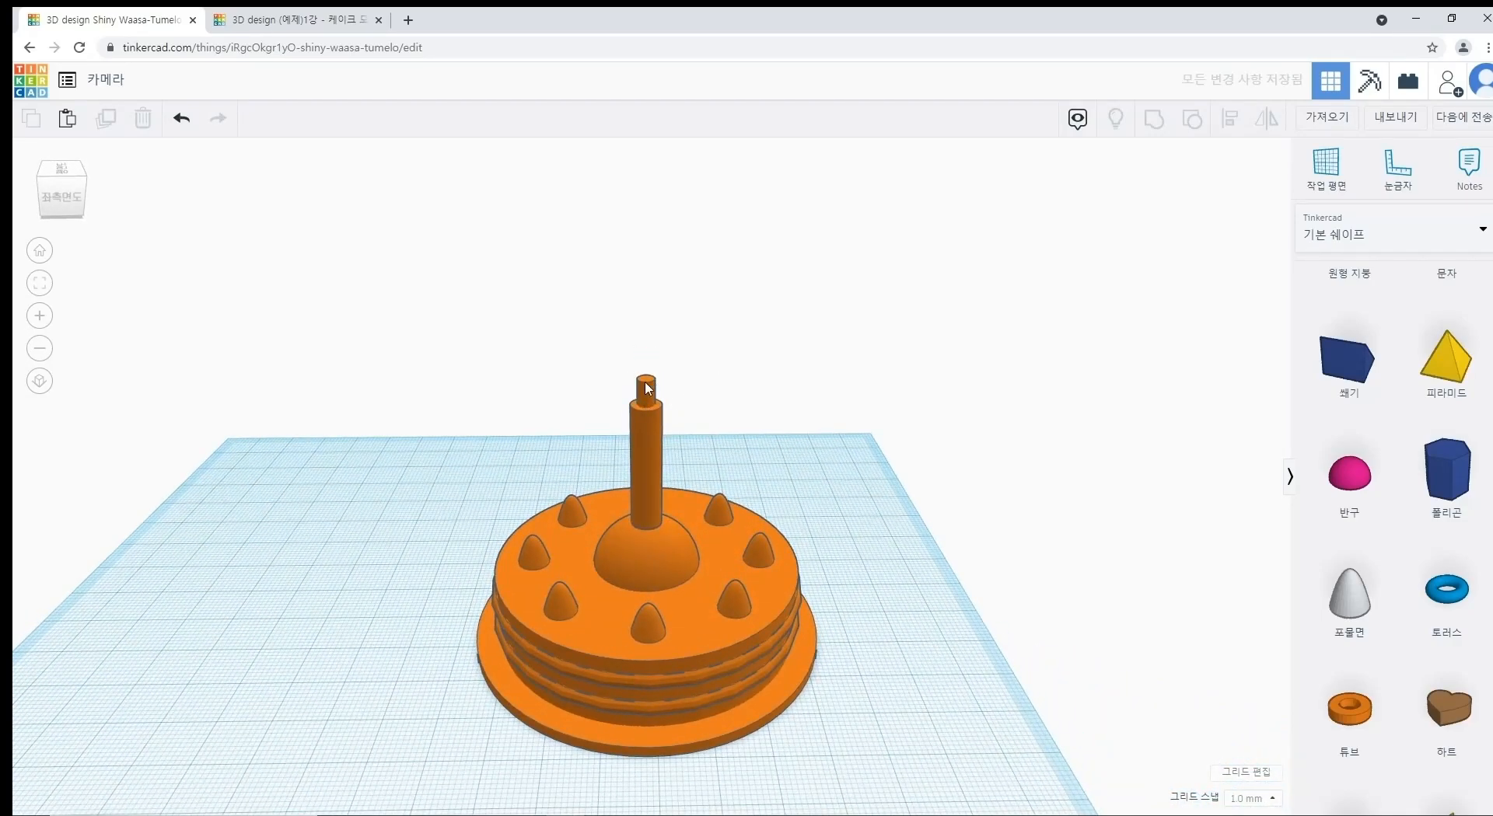
Step: Turn the narrow rod copy into a hole and group it with the original rod to cut the incense opening
click(646, 381)
click(1220, 229)
drag(684, 380, 600, 433)
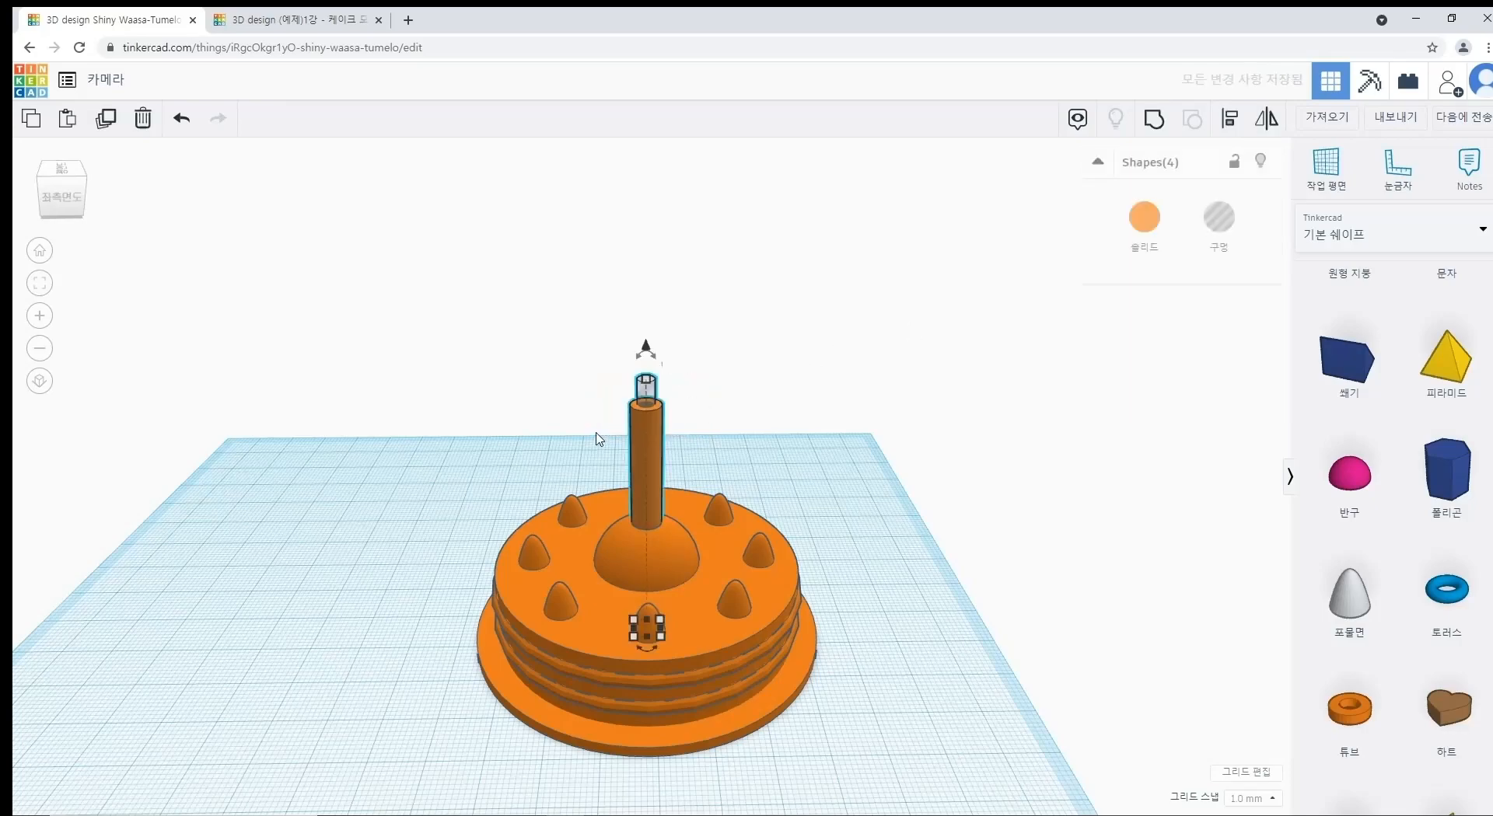
click(1145, 120)
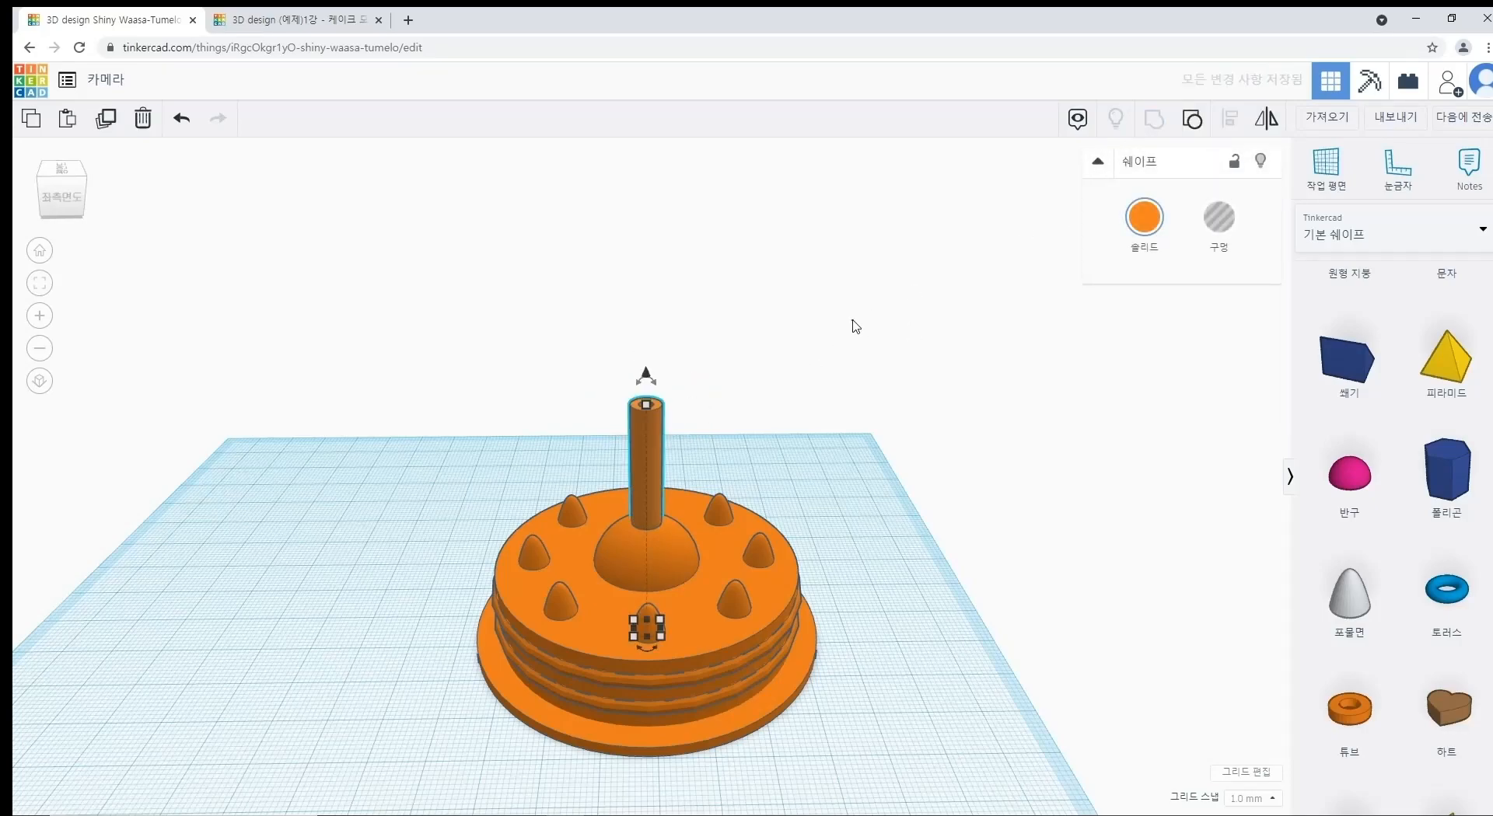
click(710, 405)
right_drag(710, 404, 670, 422)
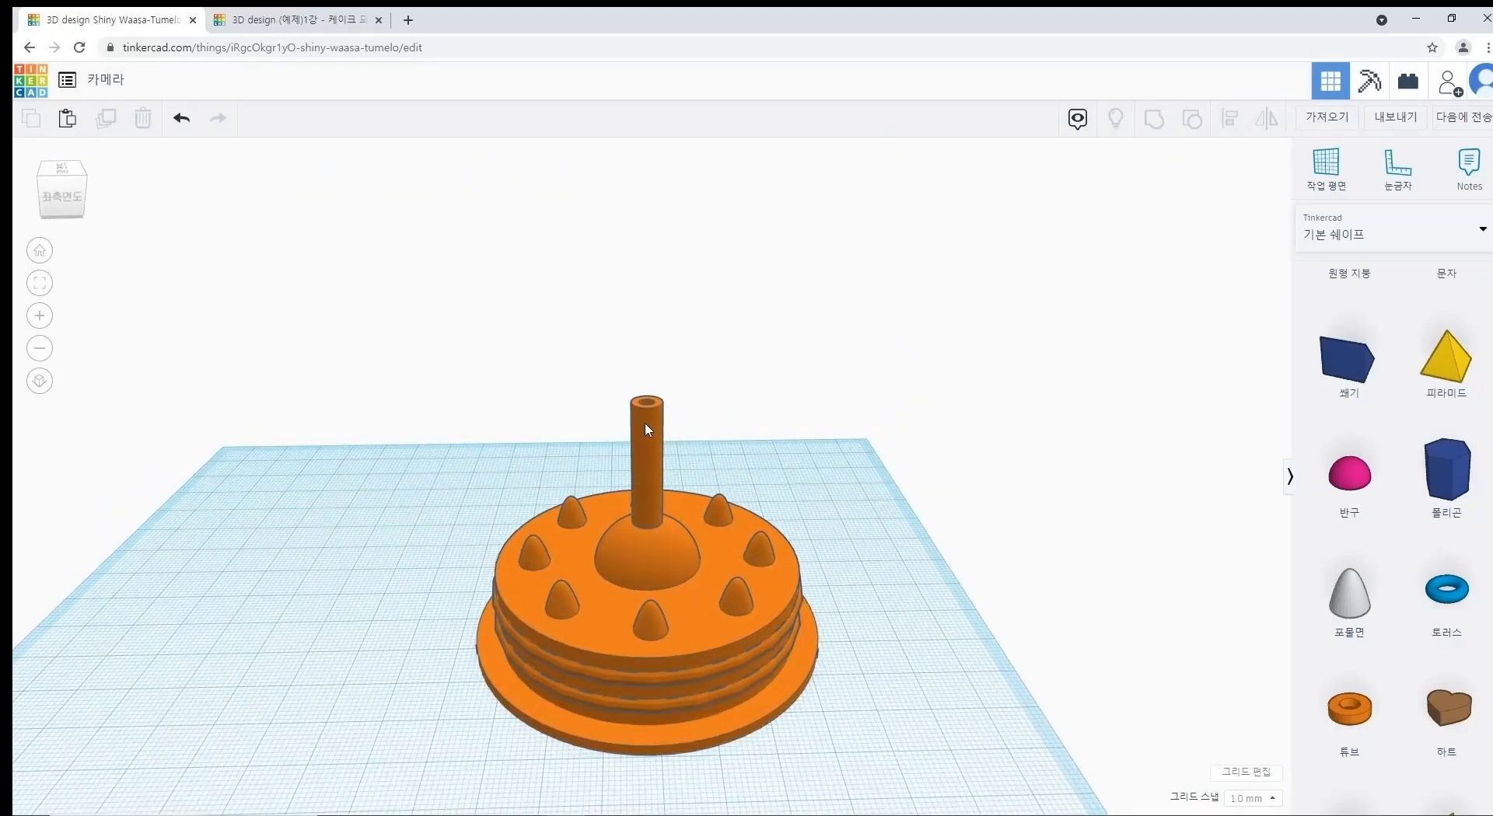
Step: Group the hollow rod with the round base plate as one part
click(645, 422)
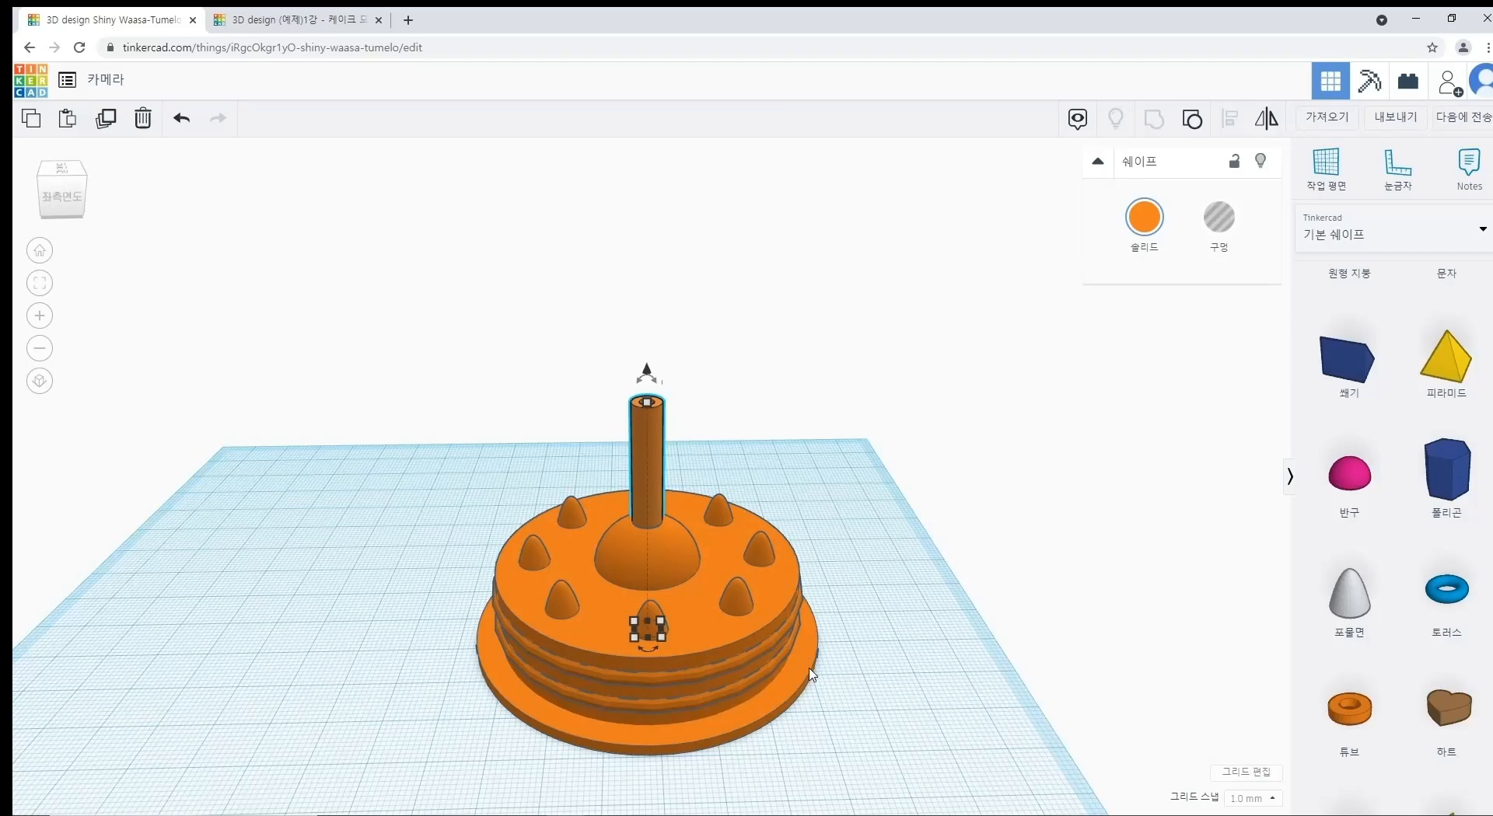
shift+click(811, 675)
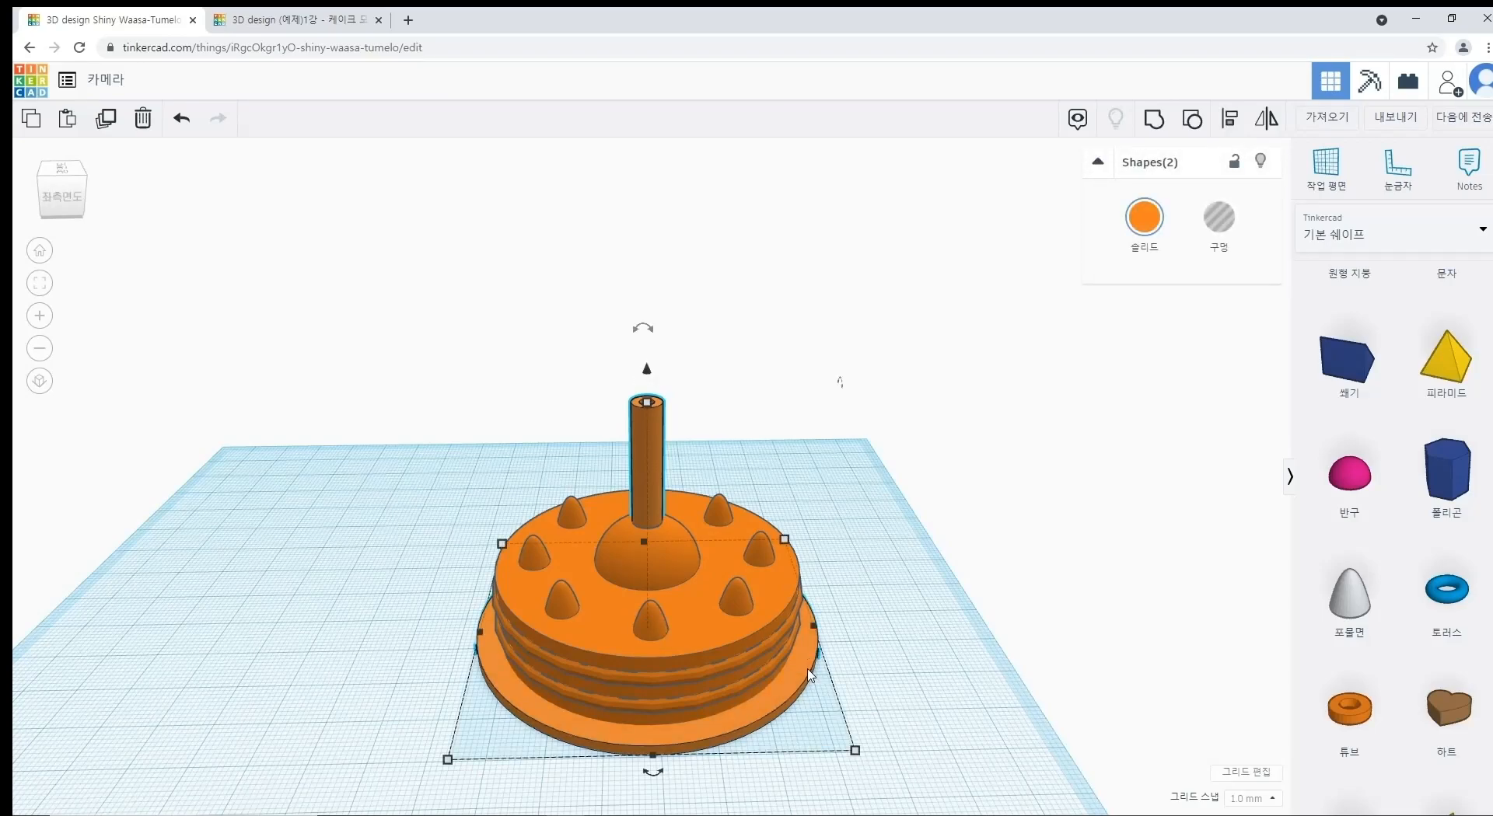
click(1154, 124)
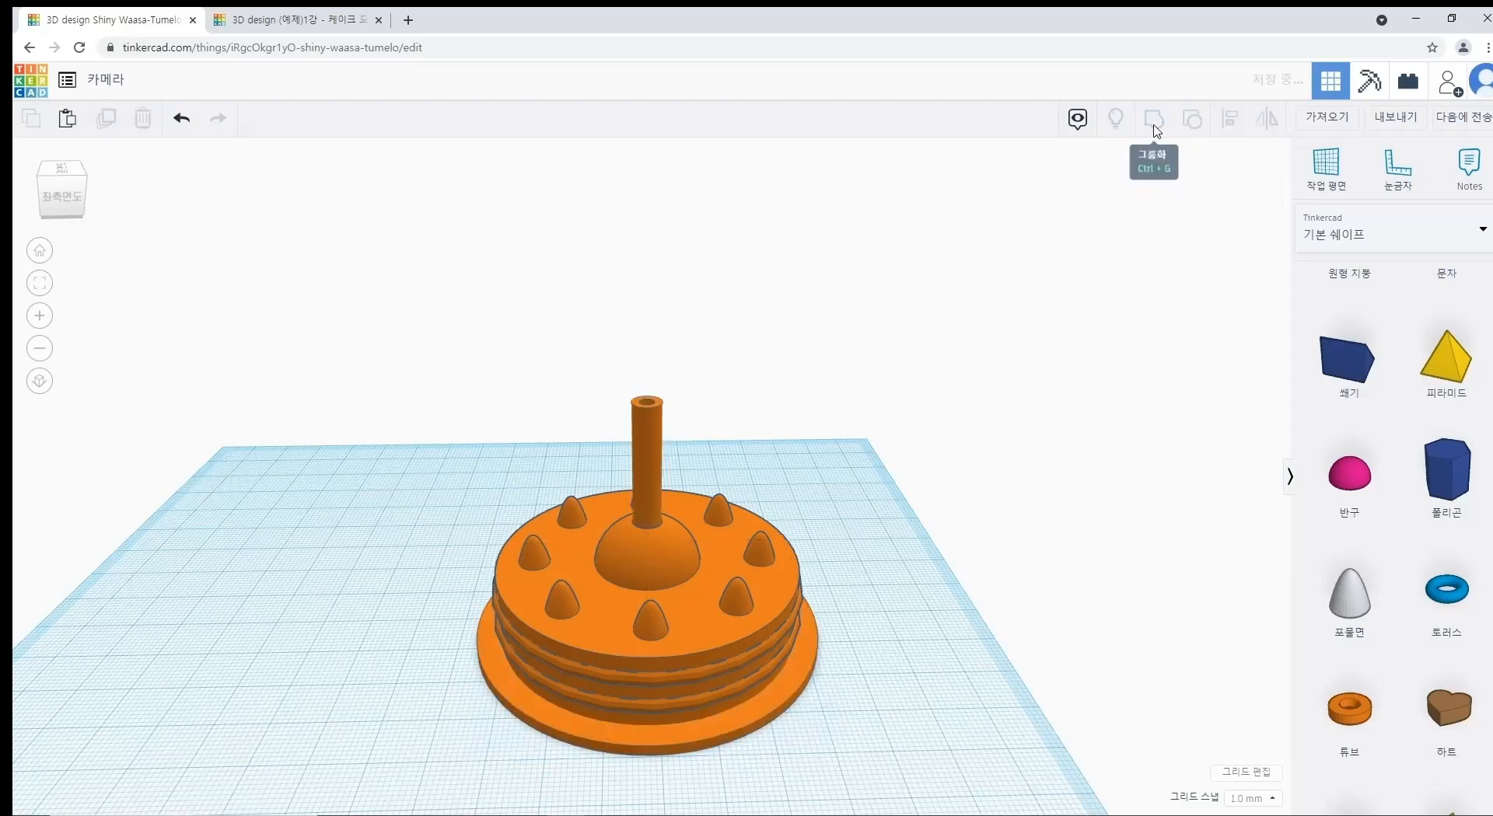
click(738, 413)
right_drag(739, 413, 817, 457)
Step: Move the grouped rod and base aside to inspect the part, and undo the move
click(646, 436)
right_drag(723, 513, 645, 465)
drag(638, 466, 363, 469)
click(476, 400)
right_drag(475, 401, 461, 492)
key(ctrl+z)
mouse_move(965, 414)
right_down()
mouse_move(909, 489)
mouse_move(696, 511)
mouse_move(580, 594)
mouse_move(836, 568)
mouse_move(1050, 473)
mouse_move(1048, 416)
mouse_move(976, 420)
right_up()
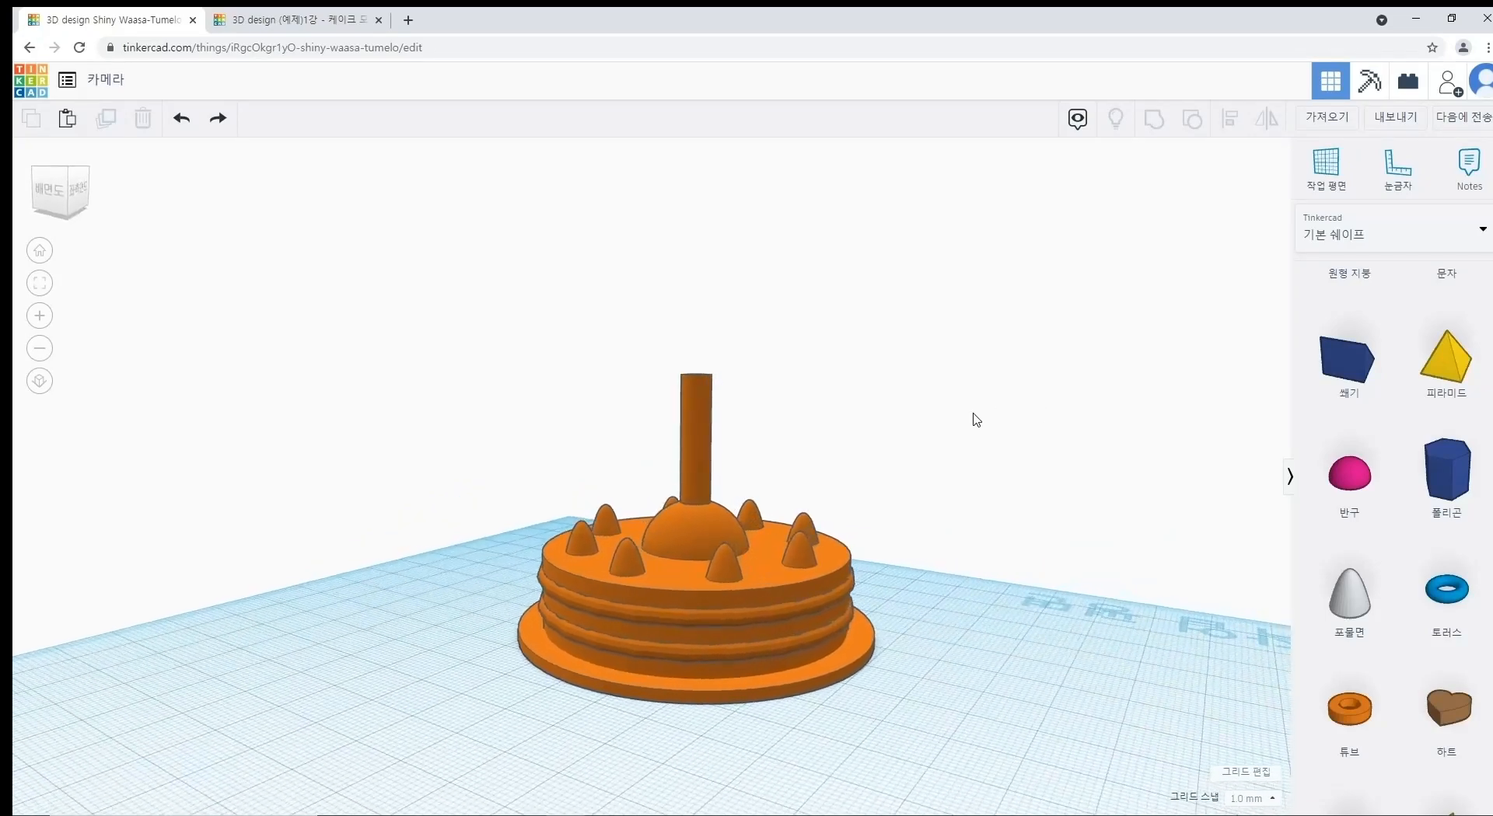
Step: Place a hole box on the workplane beside the cake and stretch it taller than the rod's projecting part
right_drag(638, 479, 672, 488)
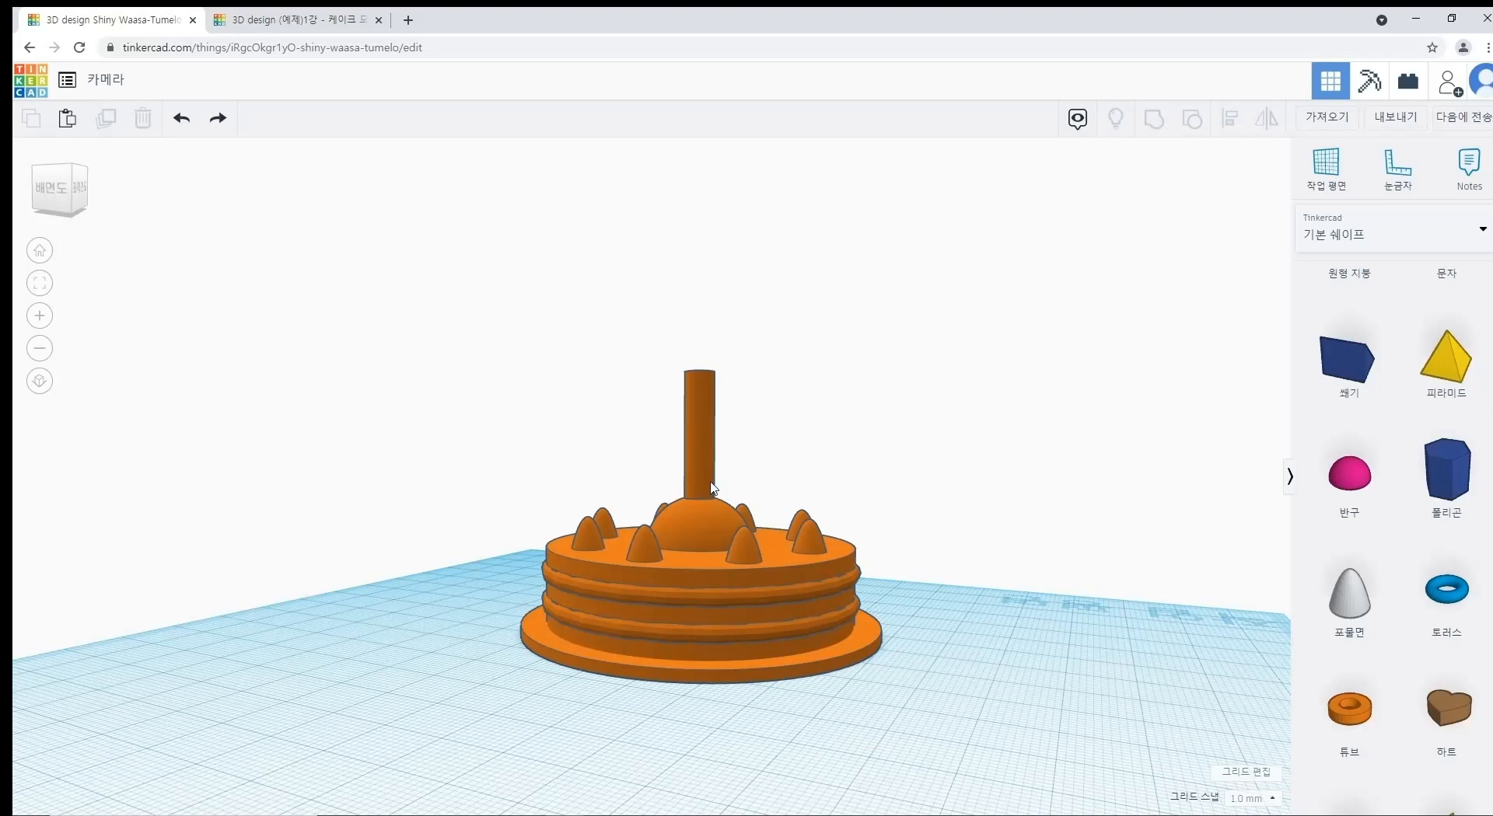
right_drag(974, 499, 755, 517)
scroll(1394, 465, up, 7)
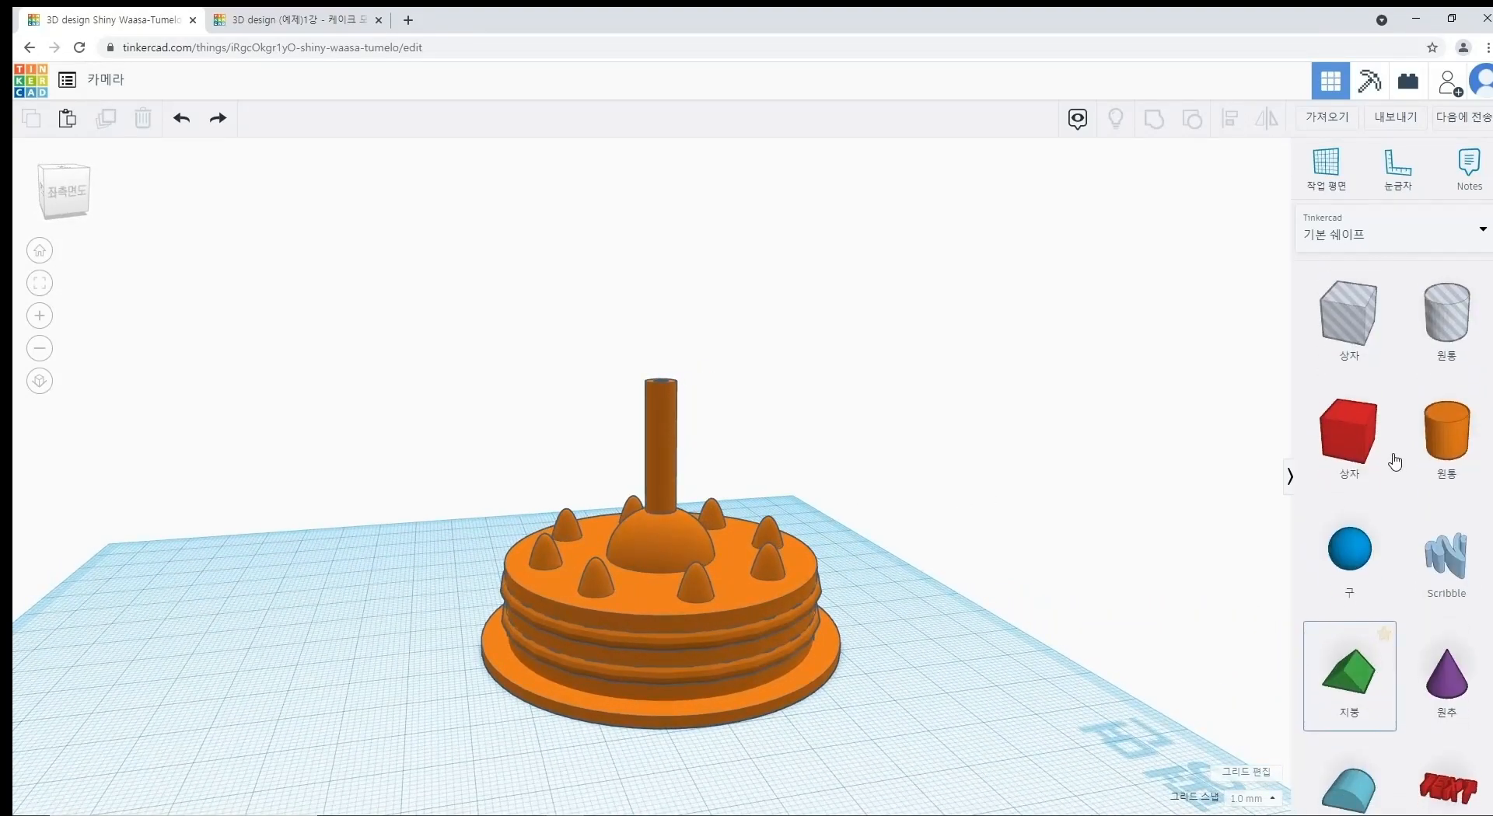
drag(1349, 315, 1036, 678)
drag(1042, 527, 1006, 273)
right_drag(948, 411, 1025, 626)
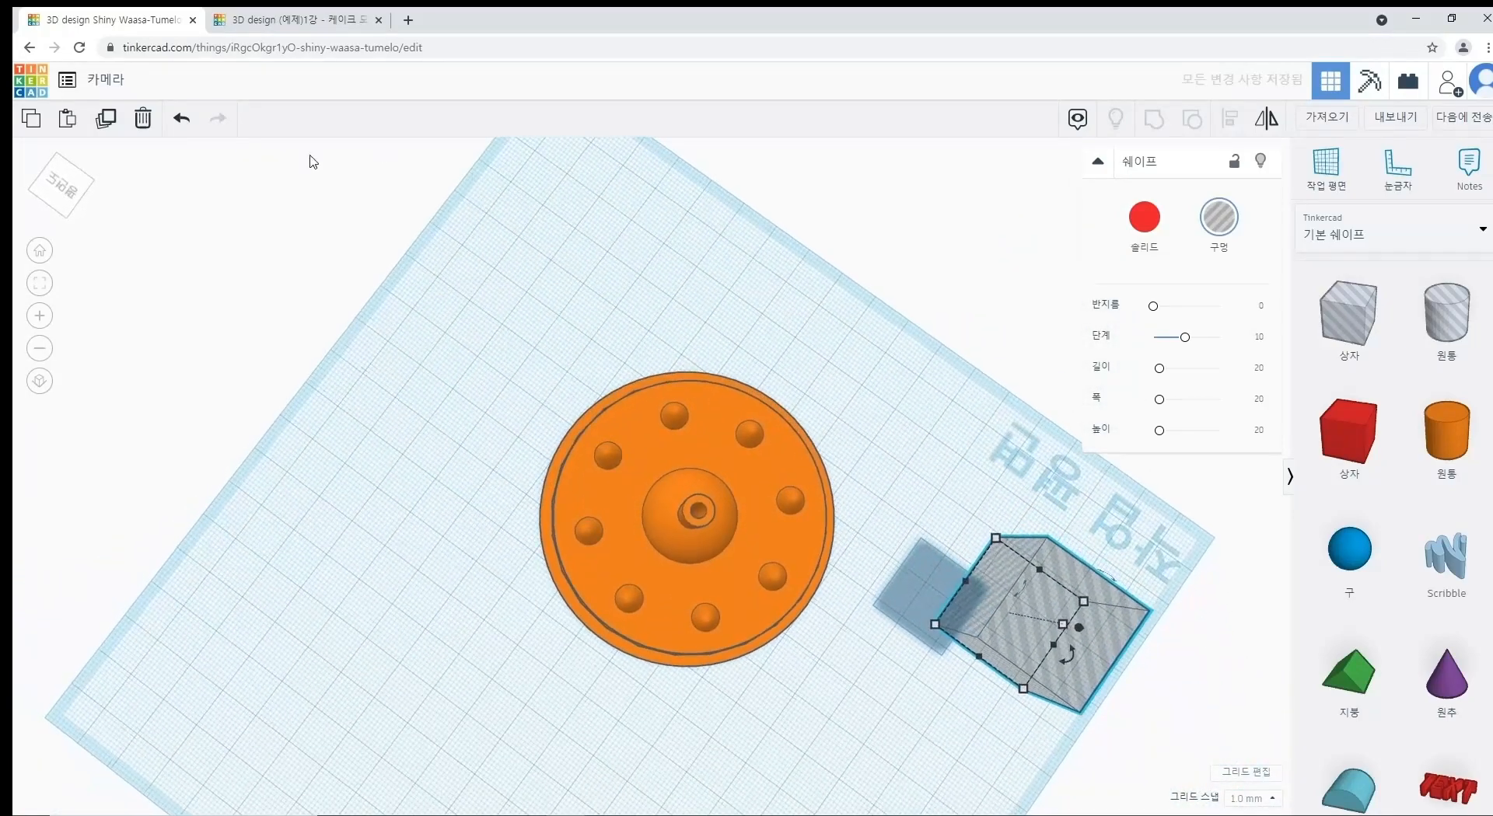
Step: Move the hole box over the rod and raise it until its underside sits just above the dome
click(64, 204)
drag(1046, 408, 683, 519)
right_drag(811, 541, 819, 340)
drag(701, 310, 705, 257)
right_drag(811, 375, 822, 357)
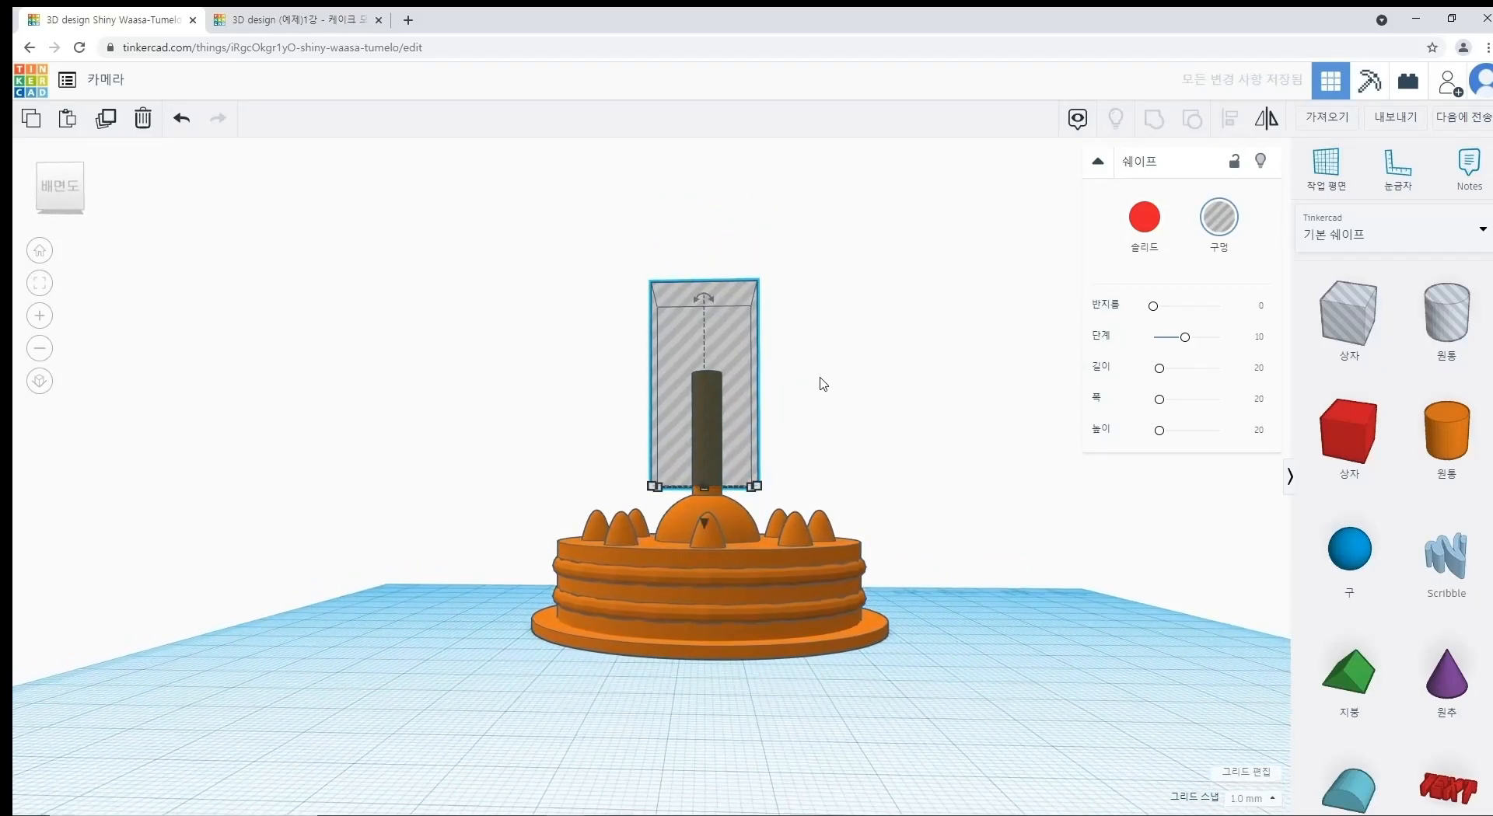
Step: Group the hole box with the rod and base to trim the rod to a short stub above the dome
key(ctrl+a)
key(ctrl+g)
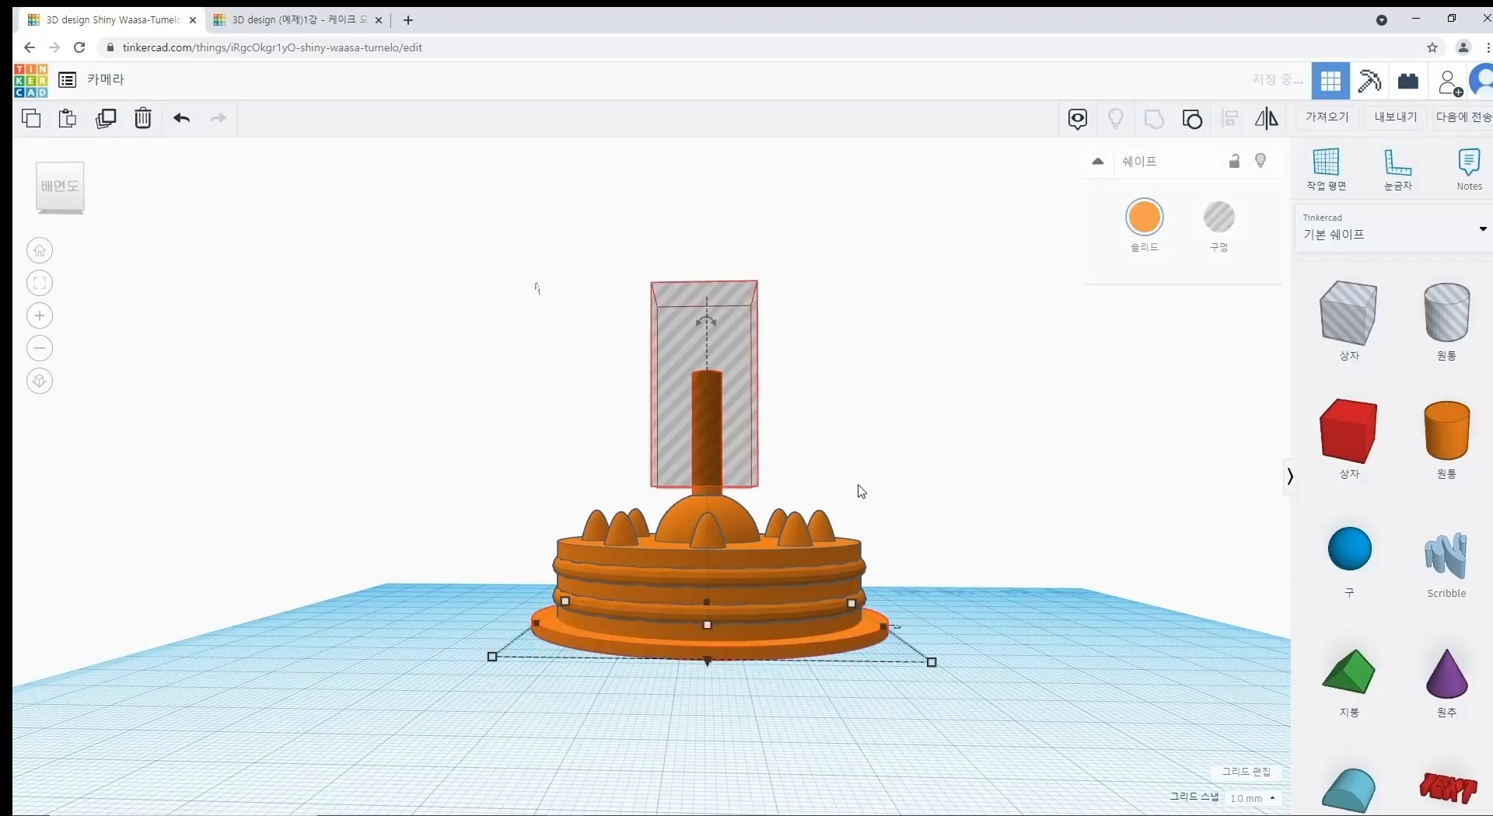
click(862, 467)
right_drag(863, 467, 916, 400)
scroll(699, 560, up, 3)
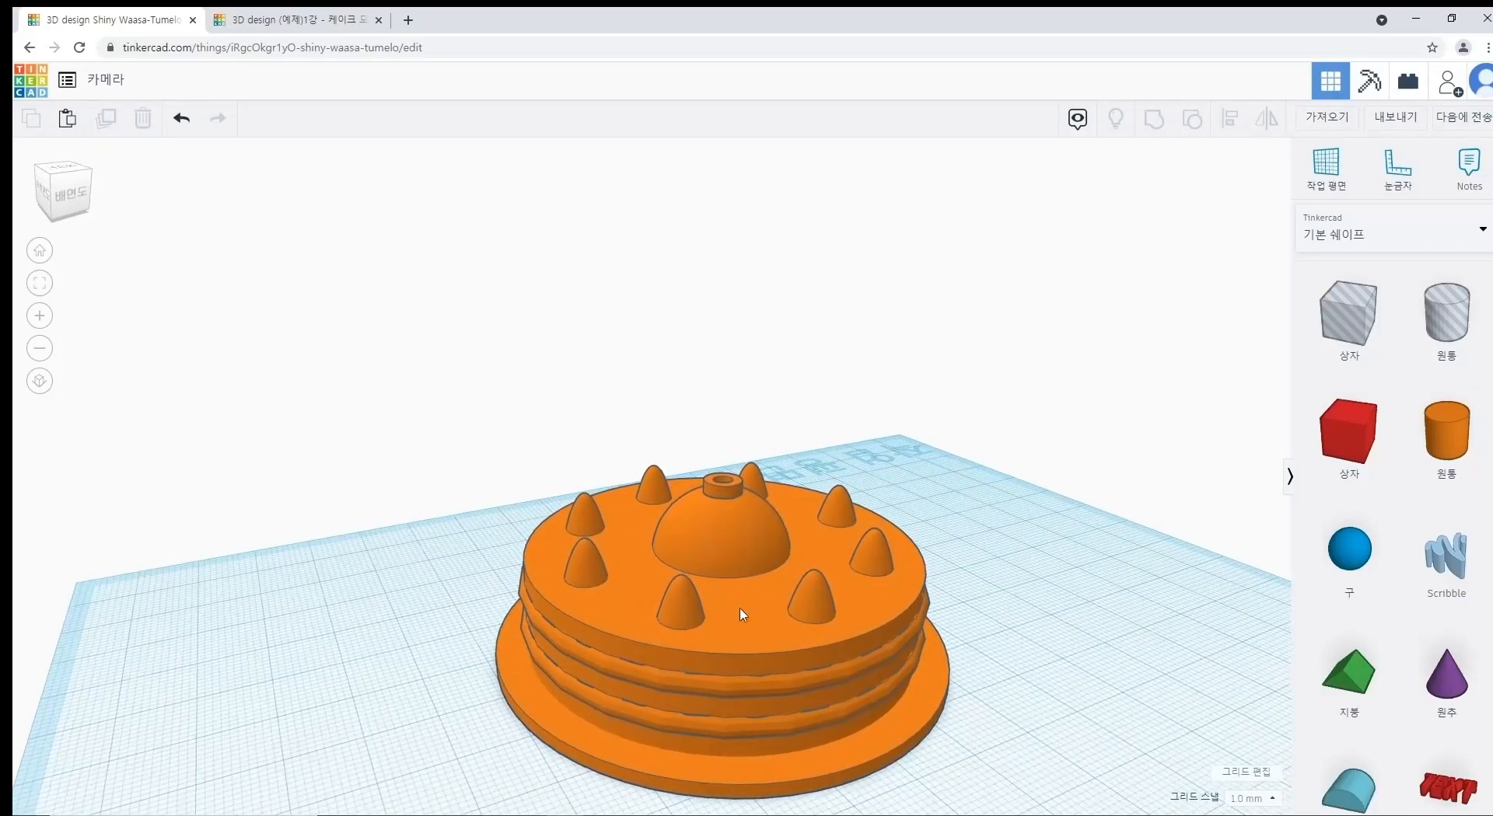
Step: Following the finished example, recolour the decorated top layer and the two flat layers beneath it white (ffffff)
click(296, 19)
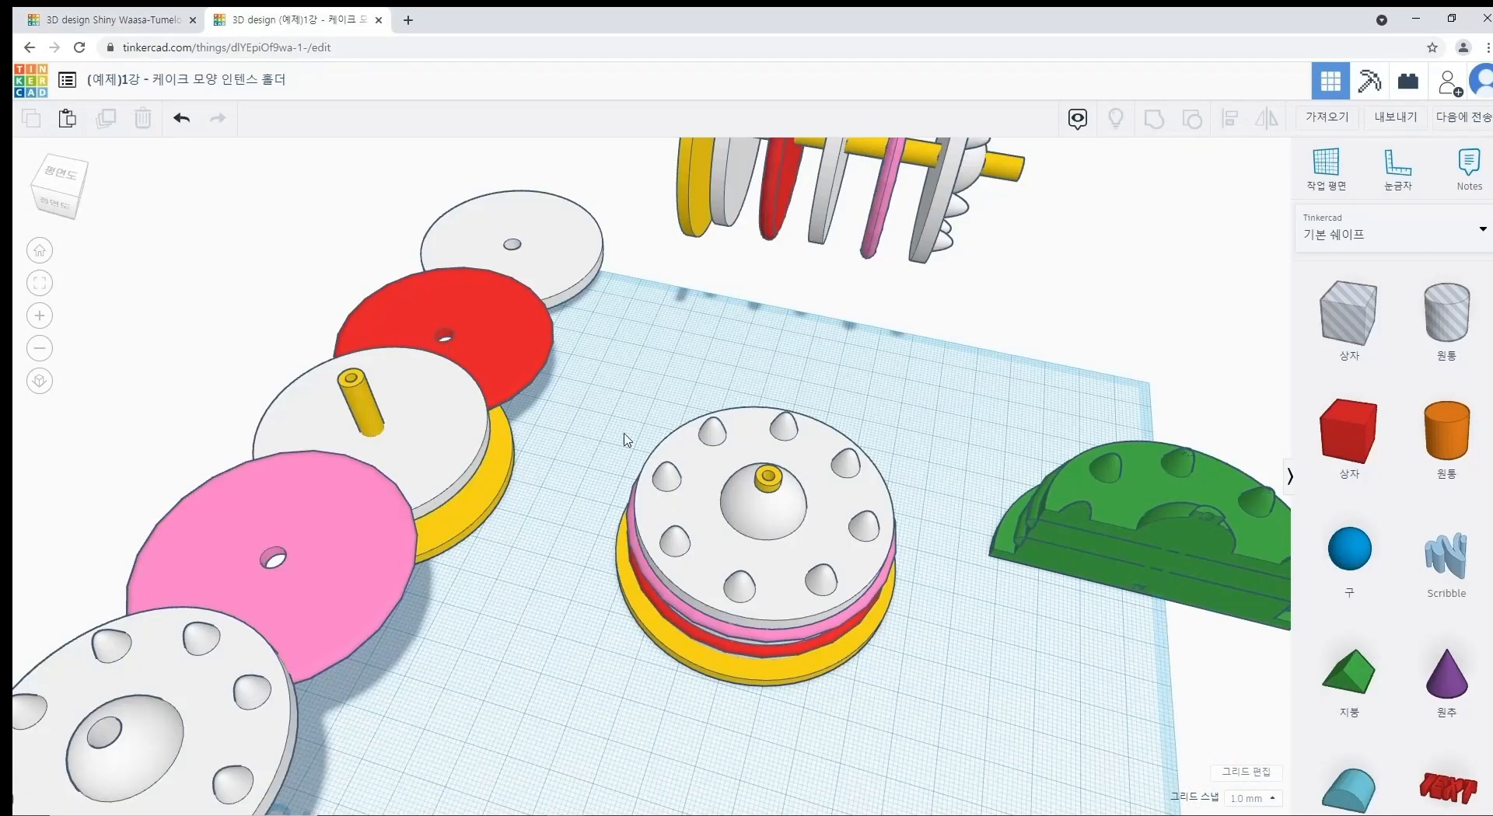
click(117, 20)
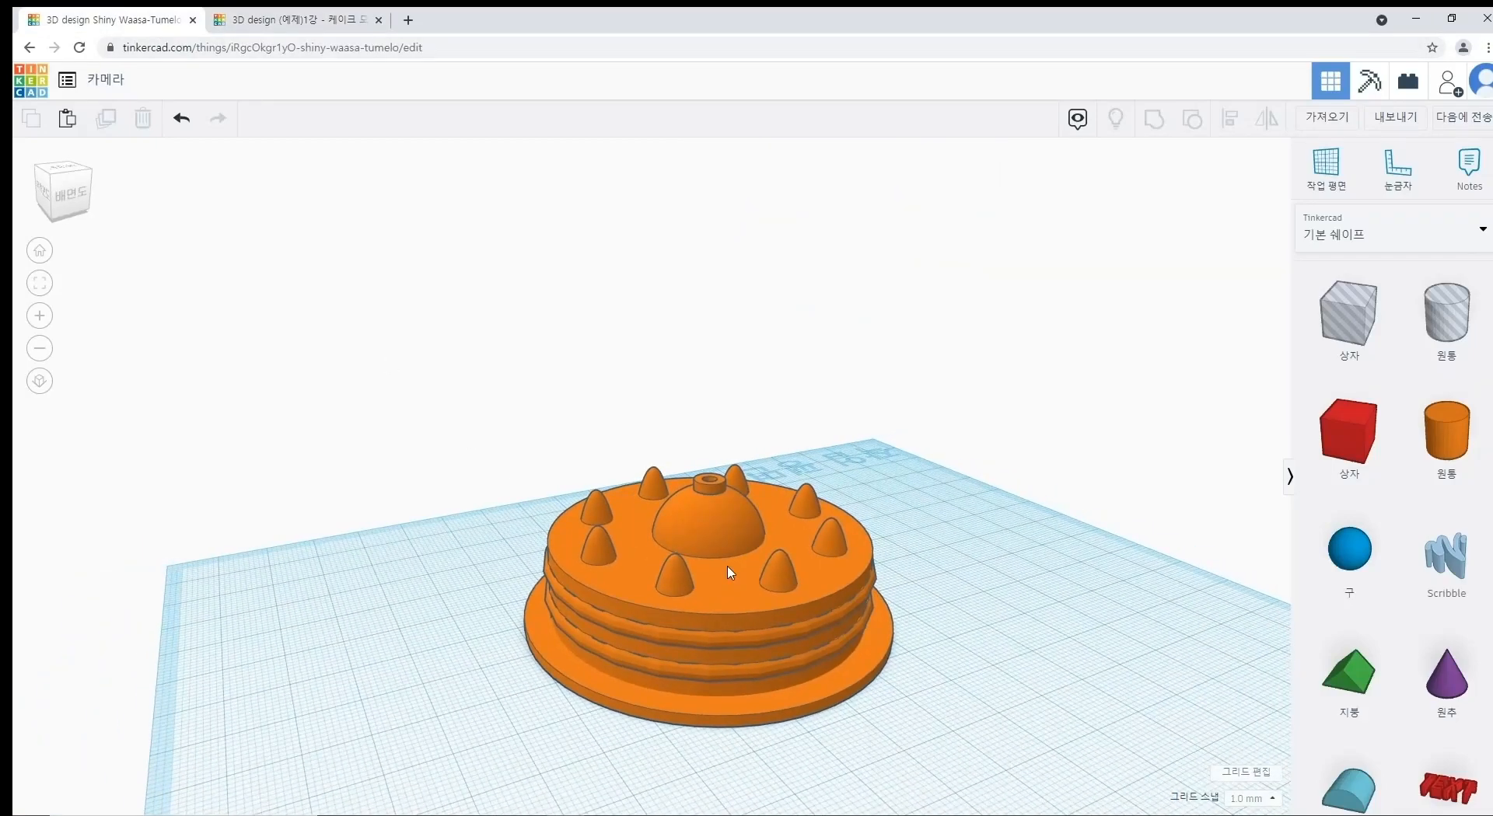
click(688, 576)
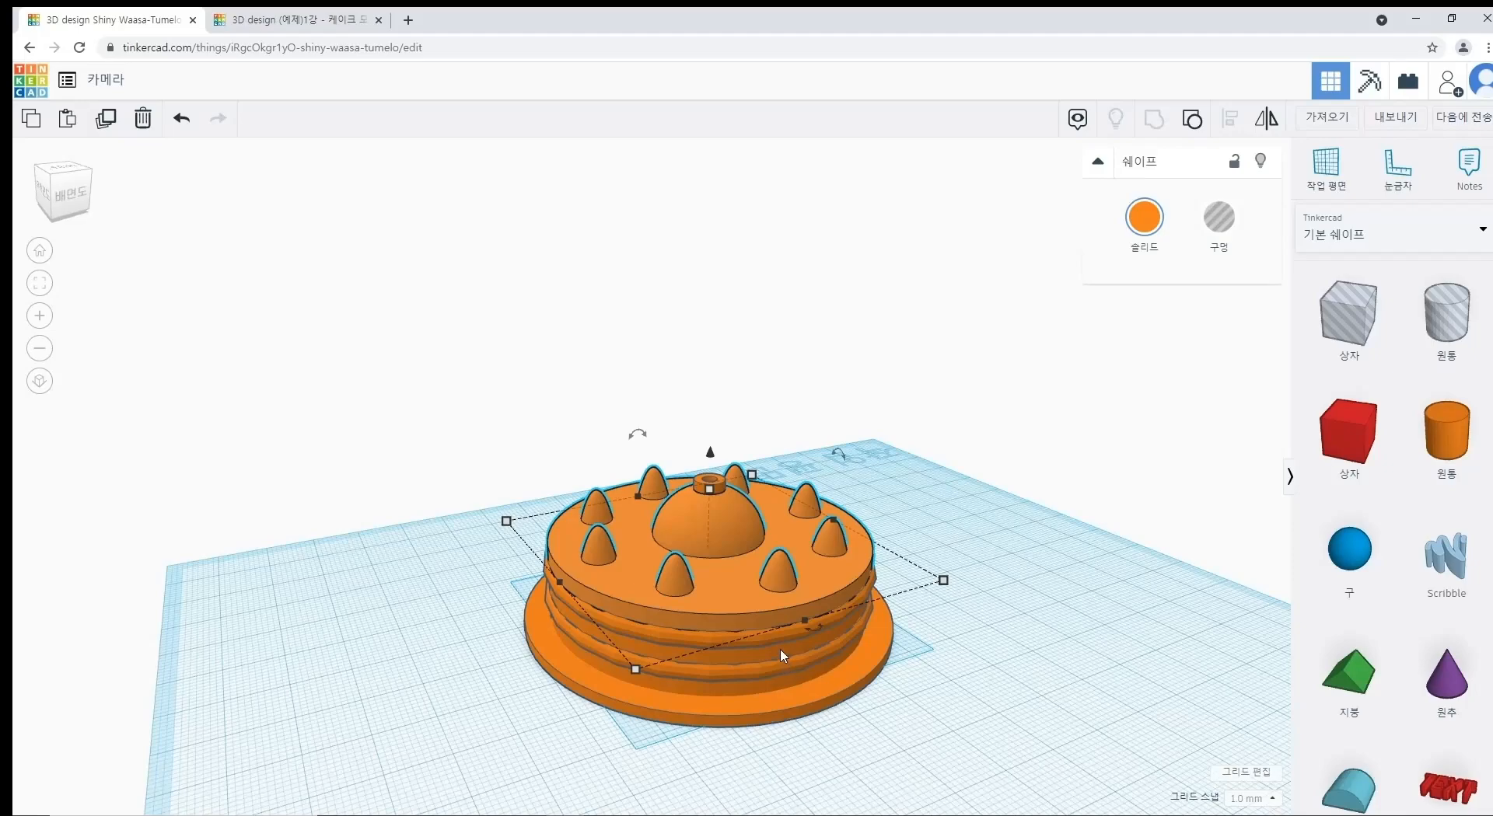
shift+click(783, 677)
shift+click(544, 653)
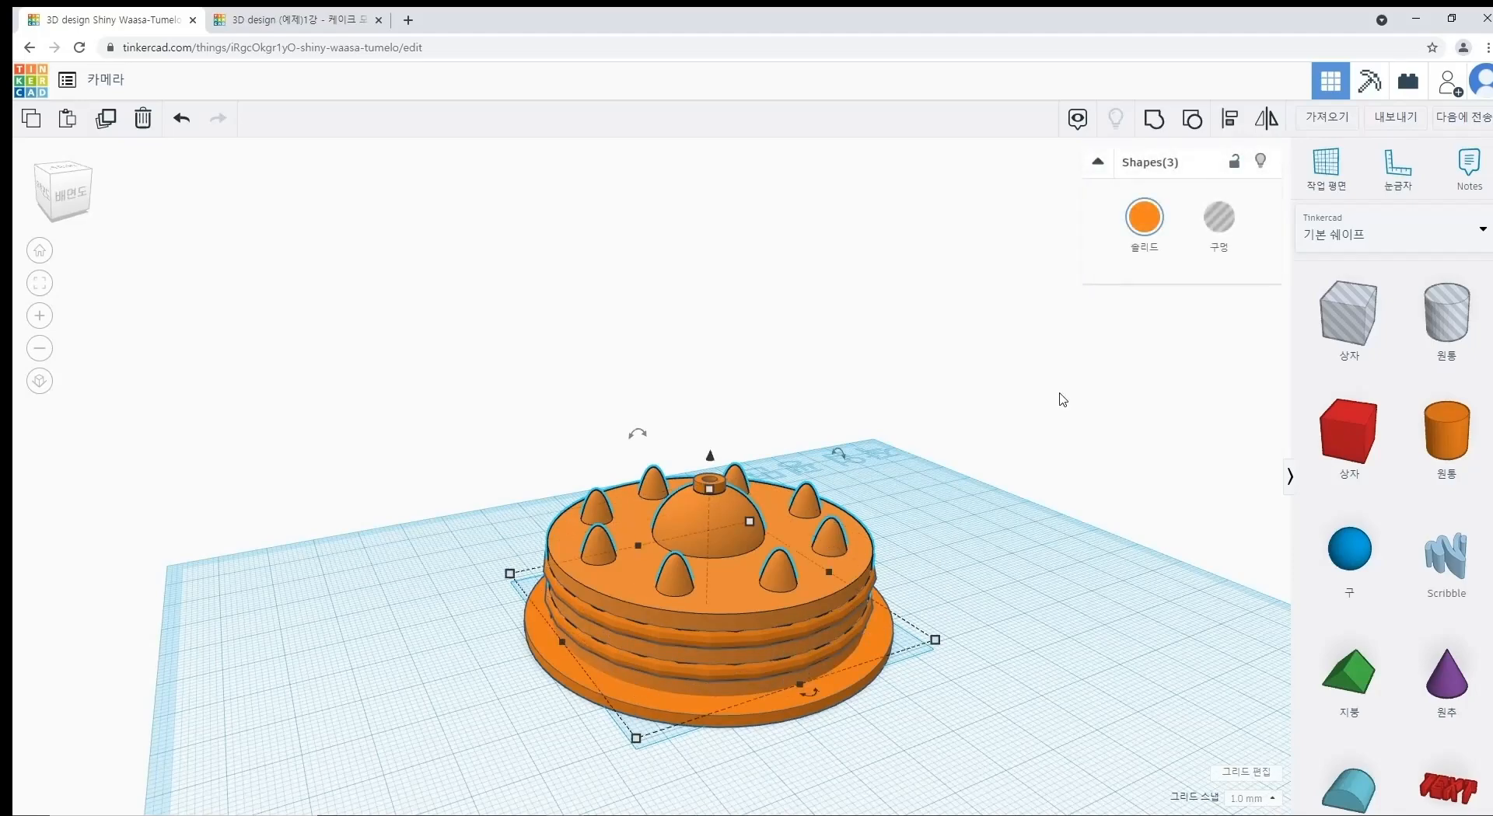
click(1140, 226)
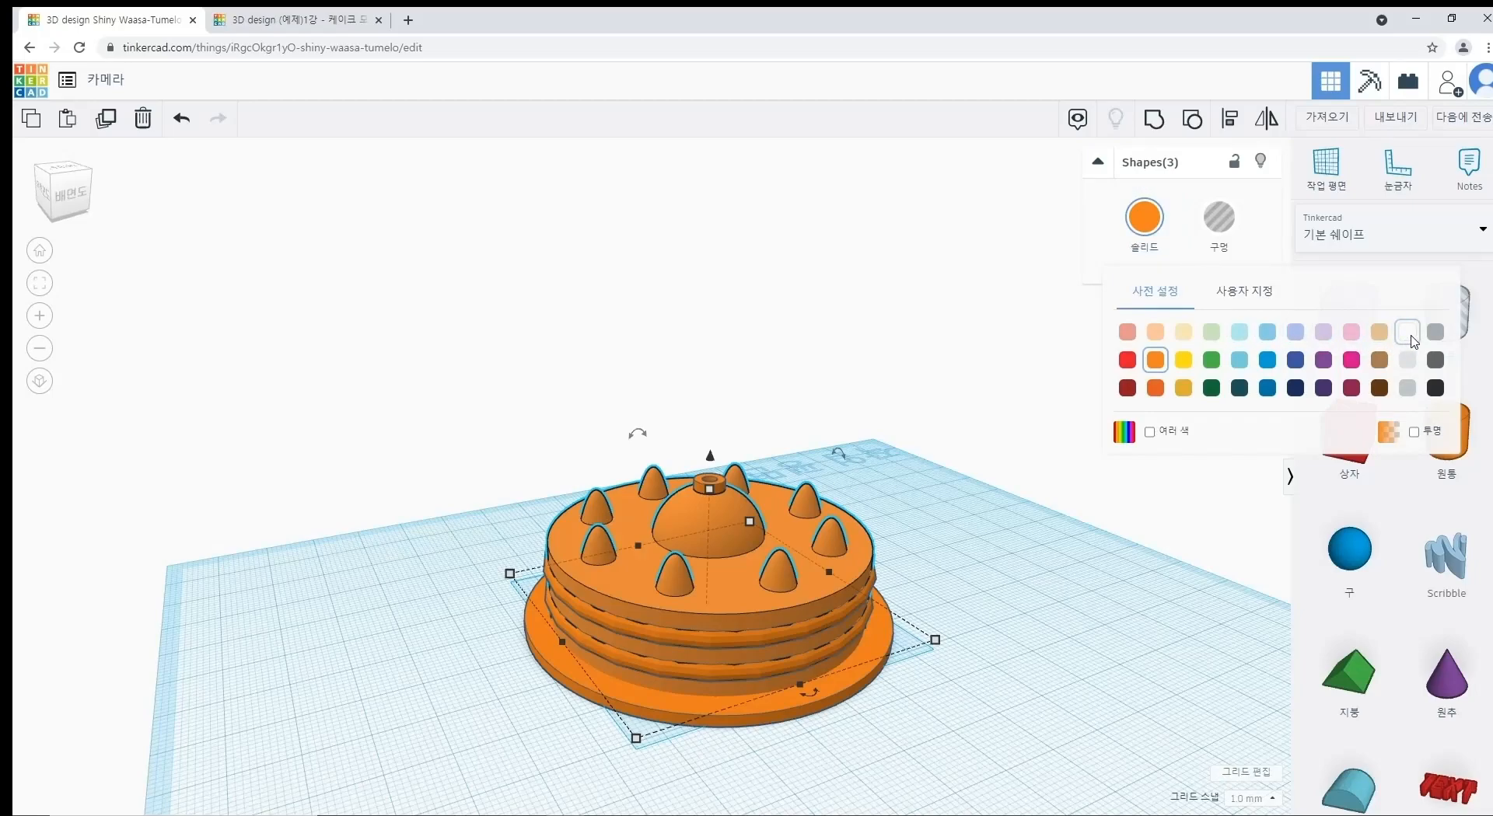
click(1244, 291)
drag(1314, 395, 1240, 373)
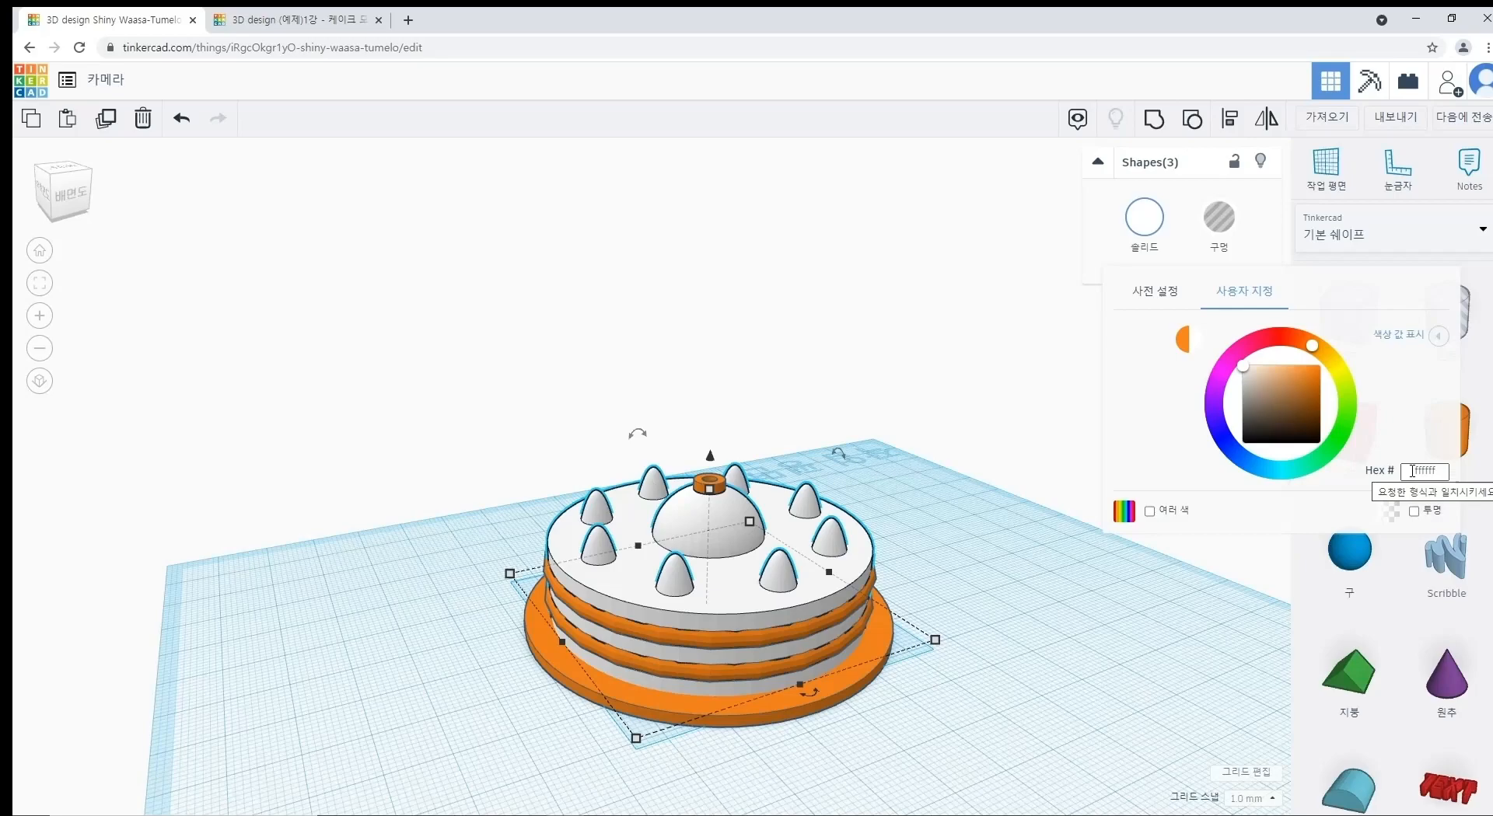
Step: Try the custom hex colour 000000 on the three selected layers and undo it
drag(1412, 471, 1427, 474)
text(020)
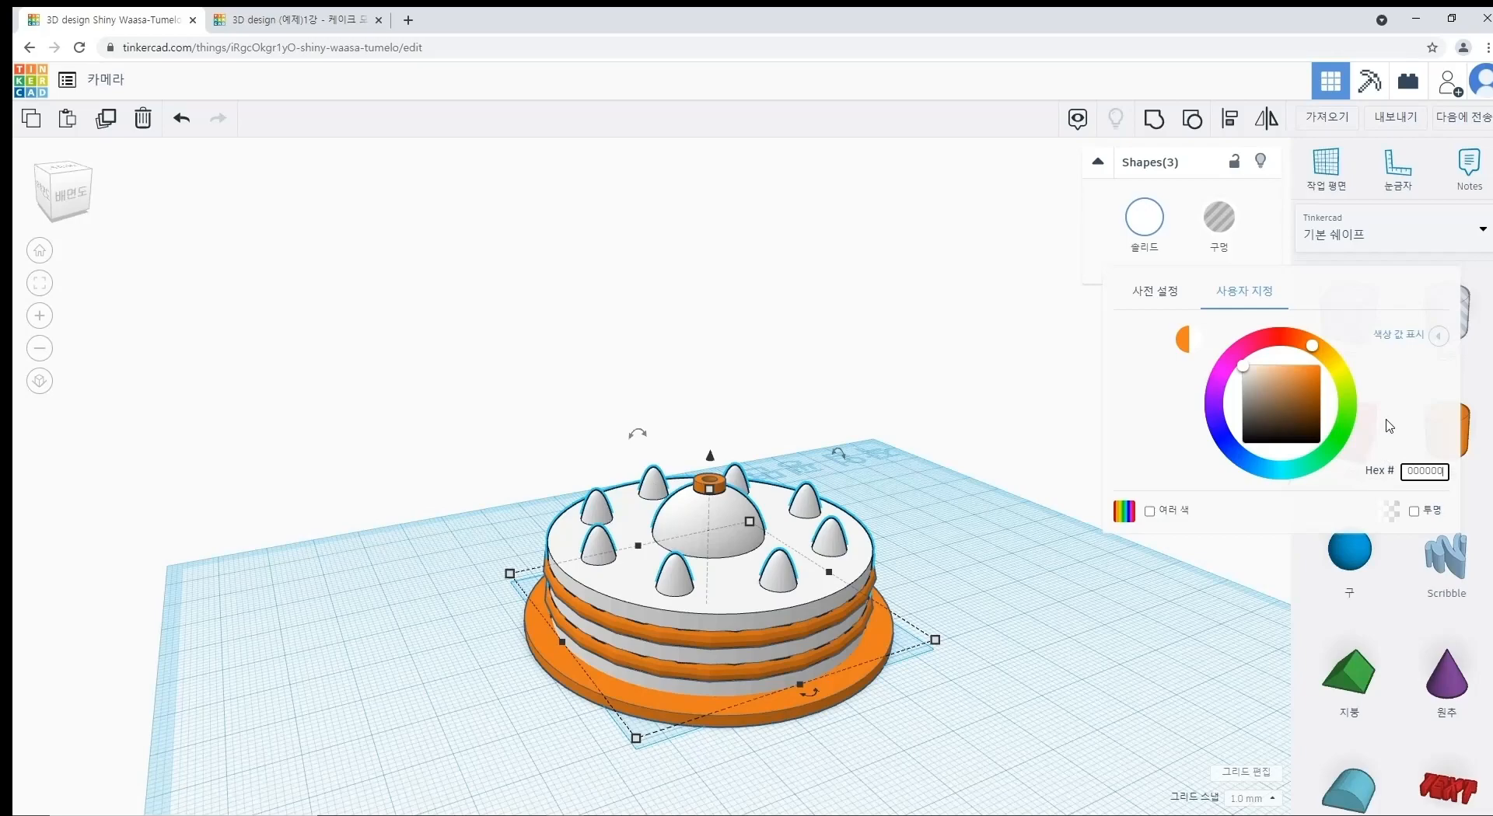
key(Return)
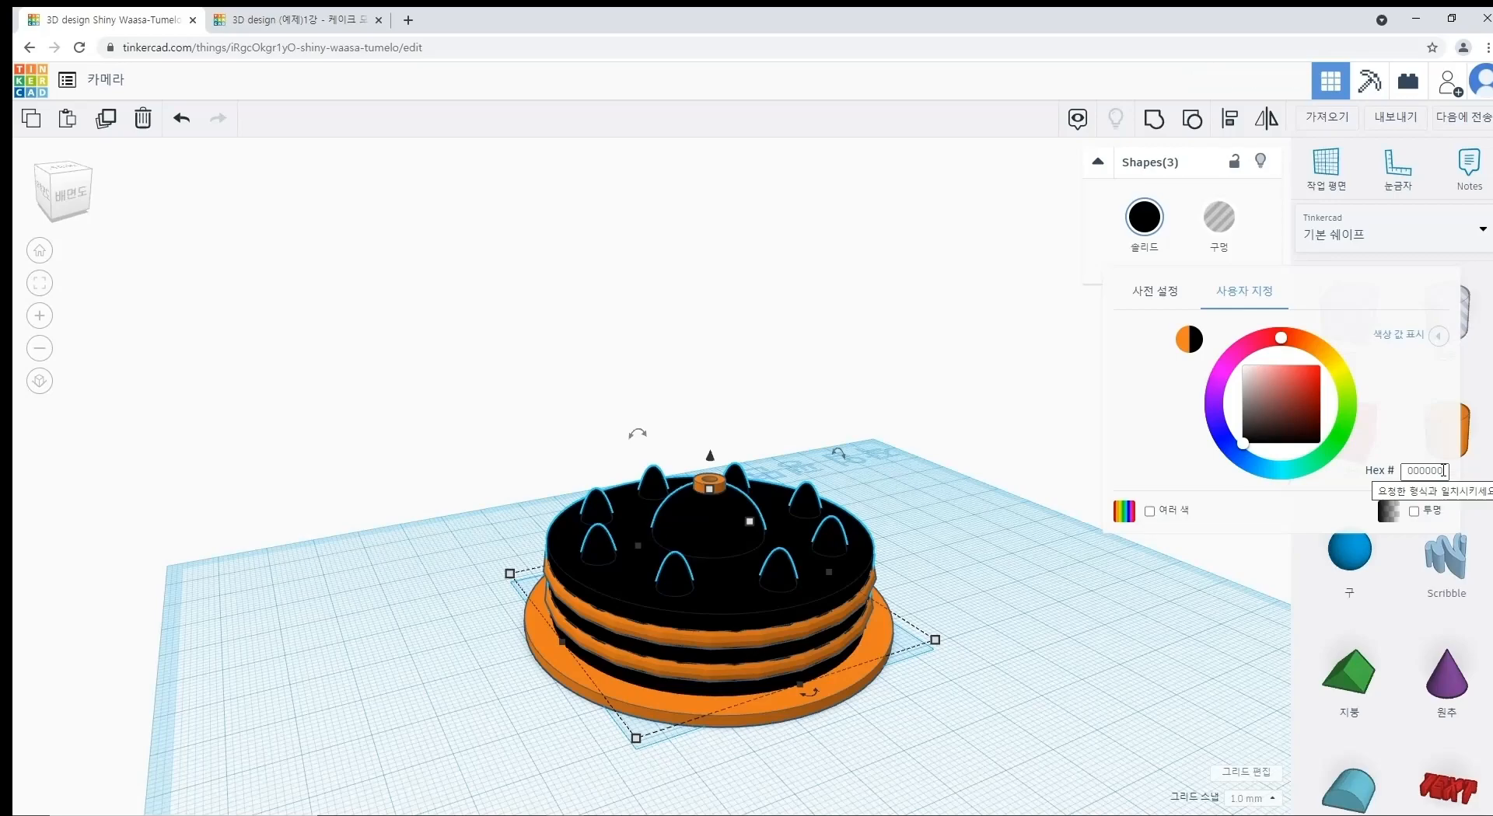
key(ctrl+z)
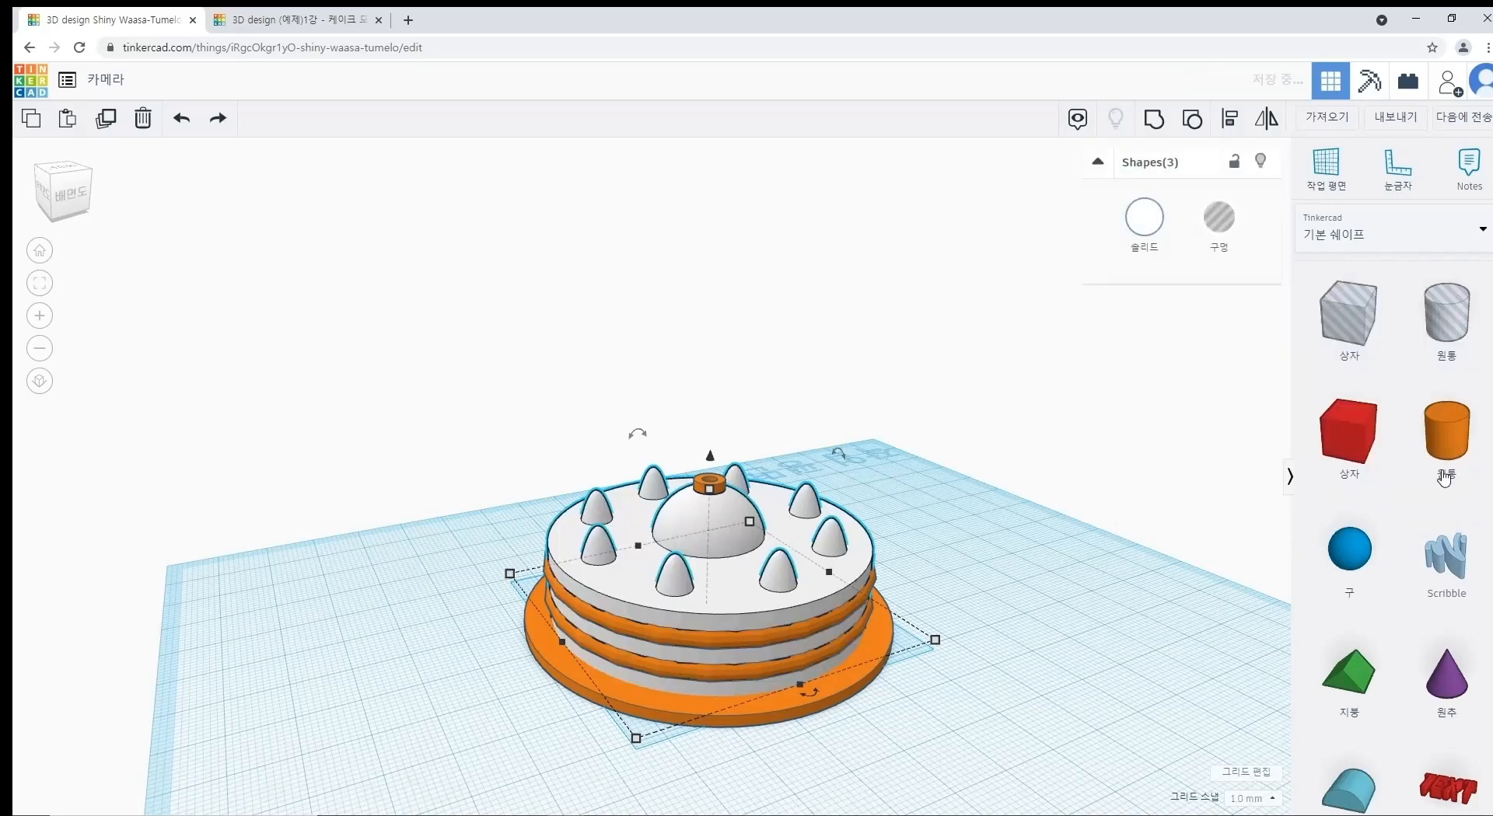
click(976, 585)
Step: Following the finished example, recolour the lower rounded layer of the cake with the preset red
right_drag(777, 627, 793, 661)
scroll(832, 704, up, 1)
middle_drag(867, 704, 862, 578)
click(343, 20)
right_drag(736, 582, 809, 484)
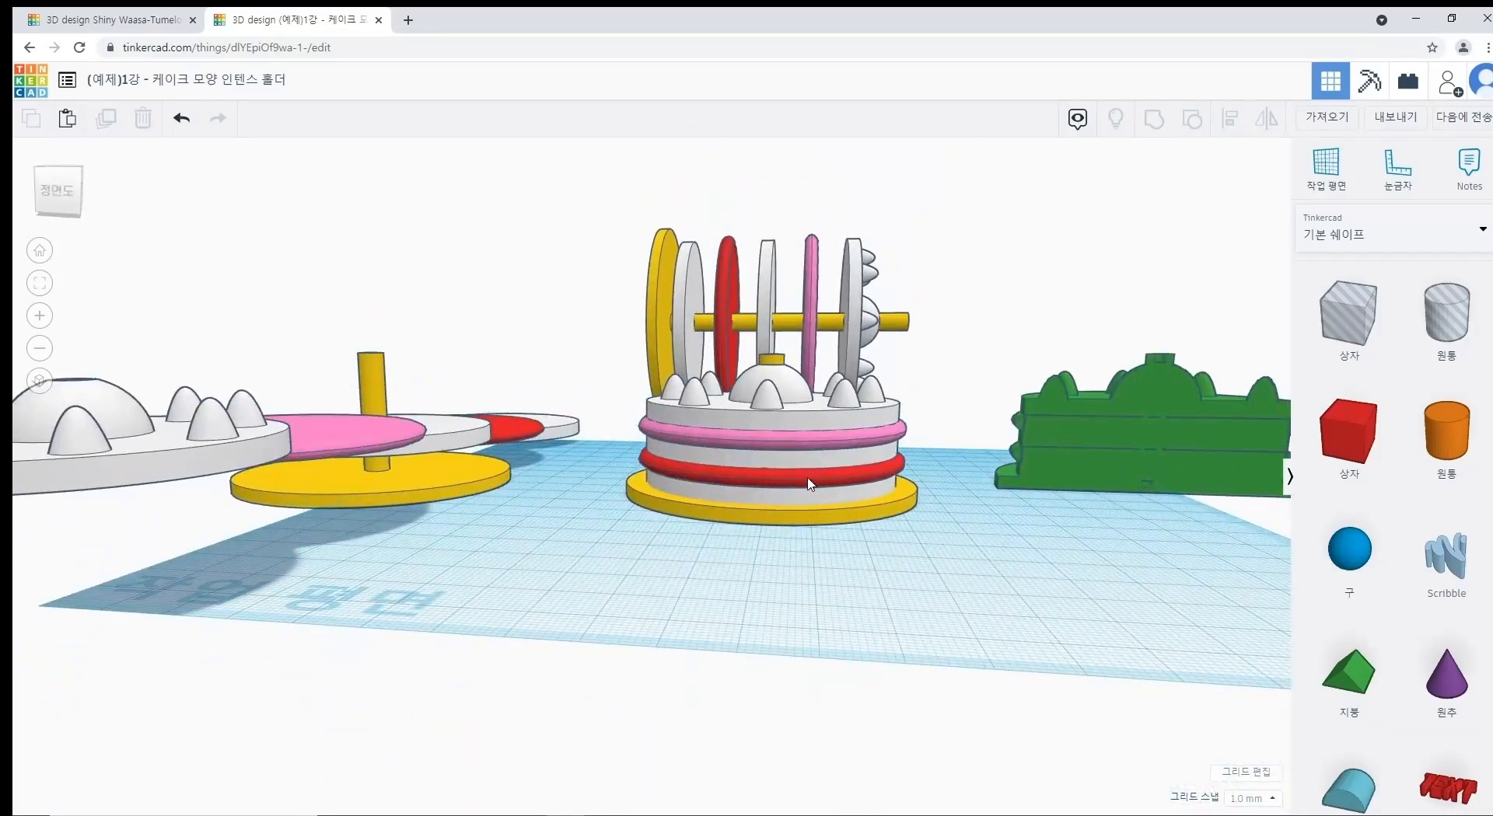
click(821, 442)
click(147, 25)
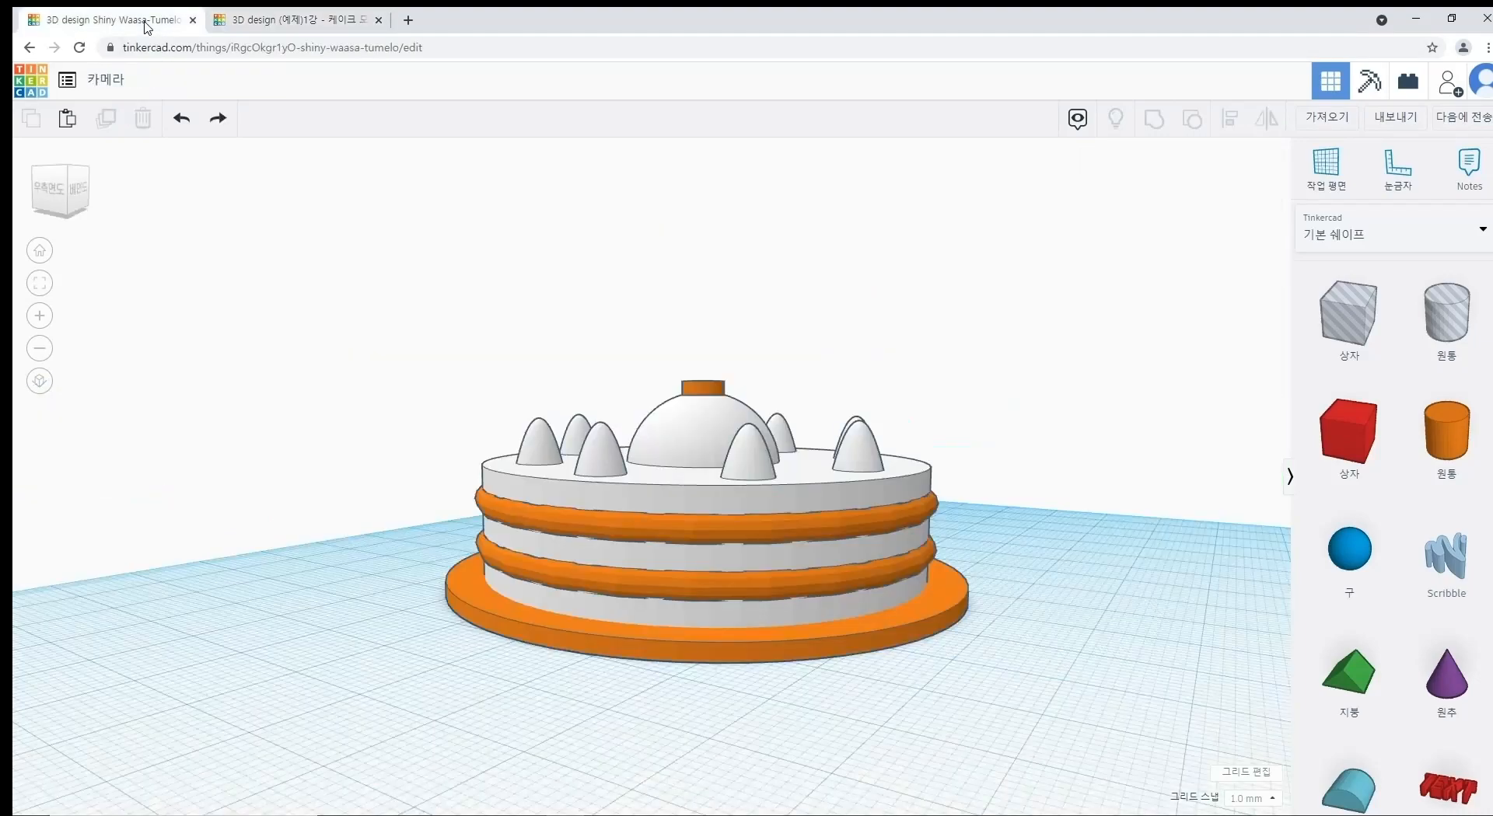
click(855, 587)
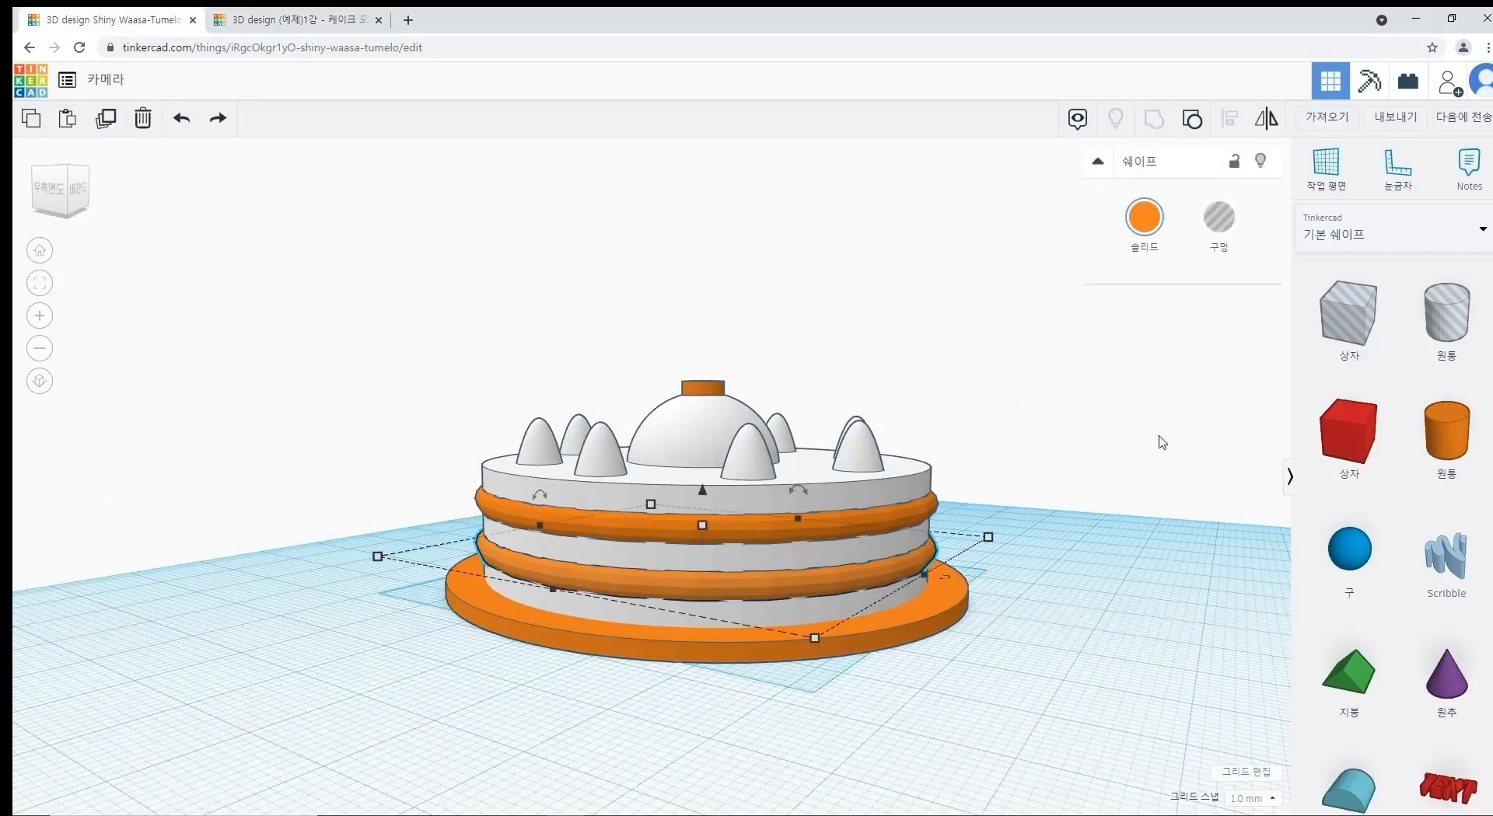
click(1143, 219)
click(1279, 333)
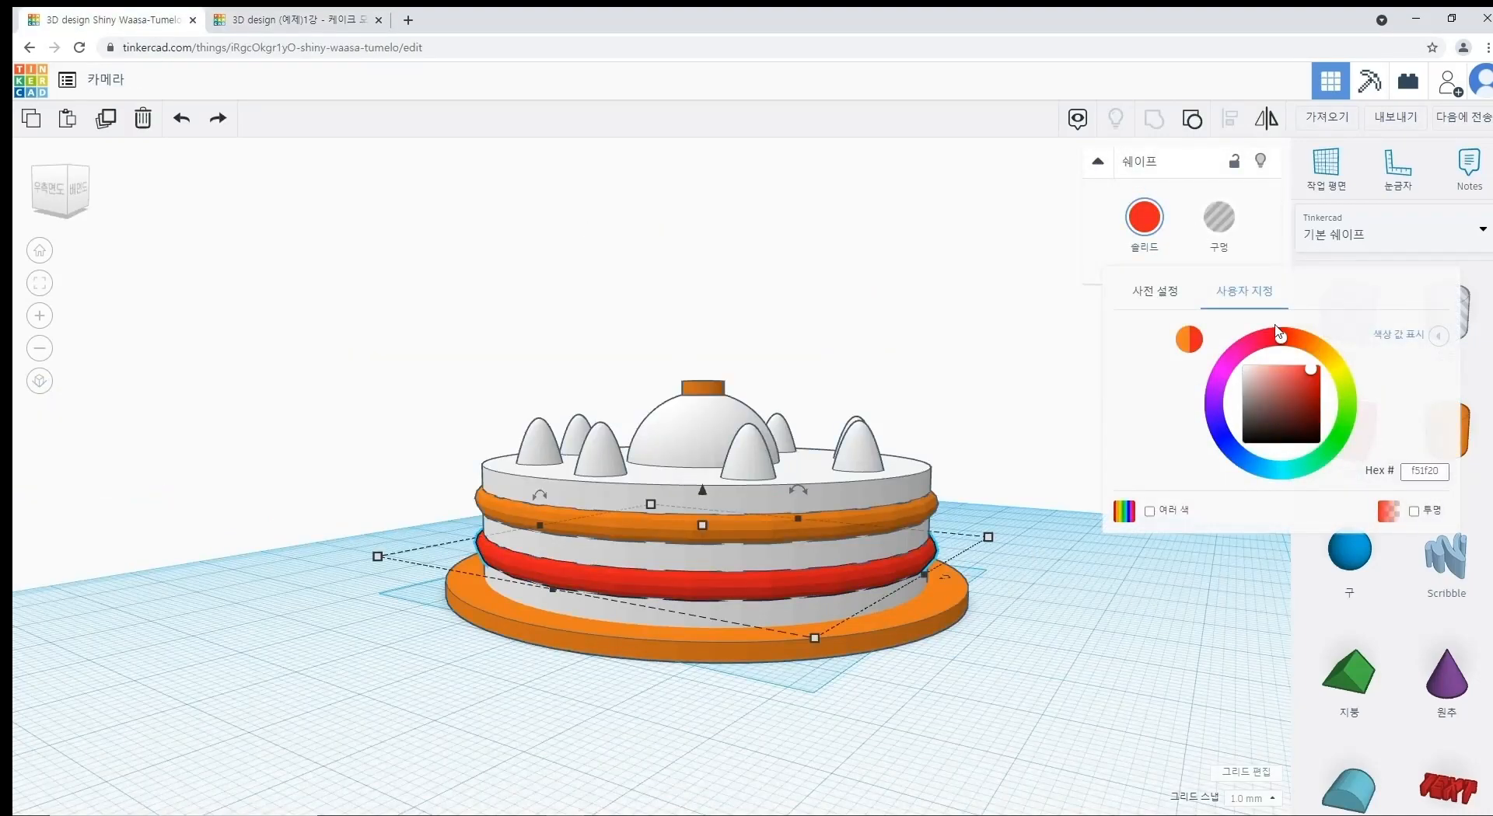
click(1157, 291)
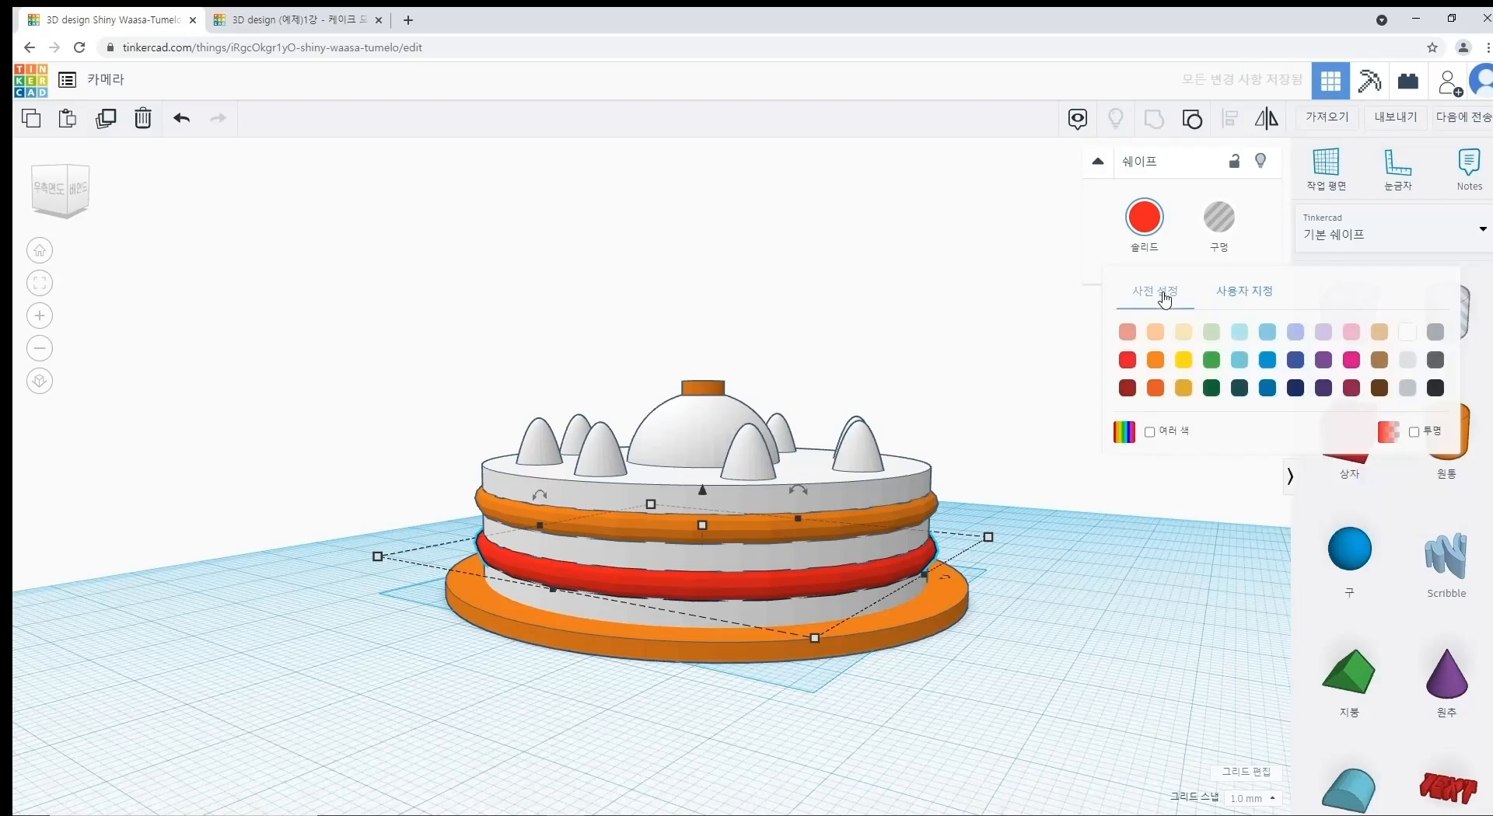
click(1128, 366)
click(978, 510)
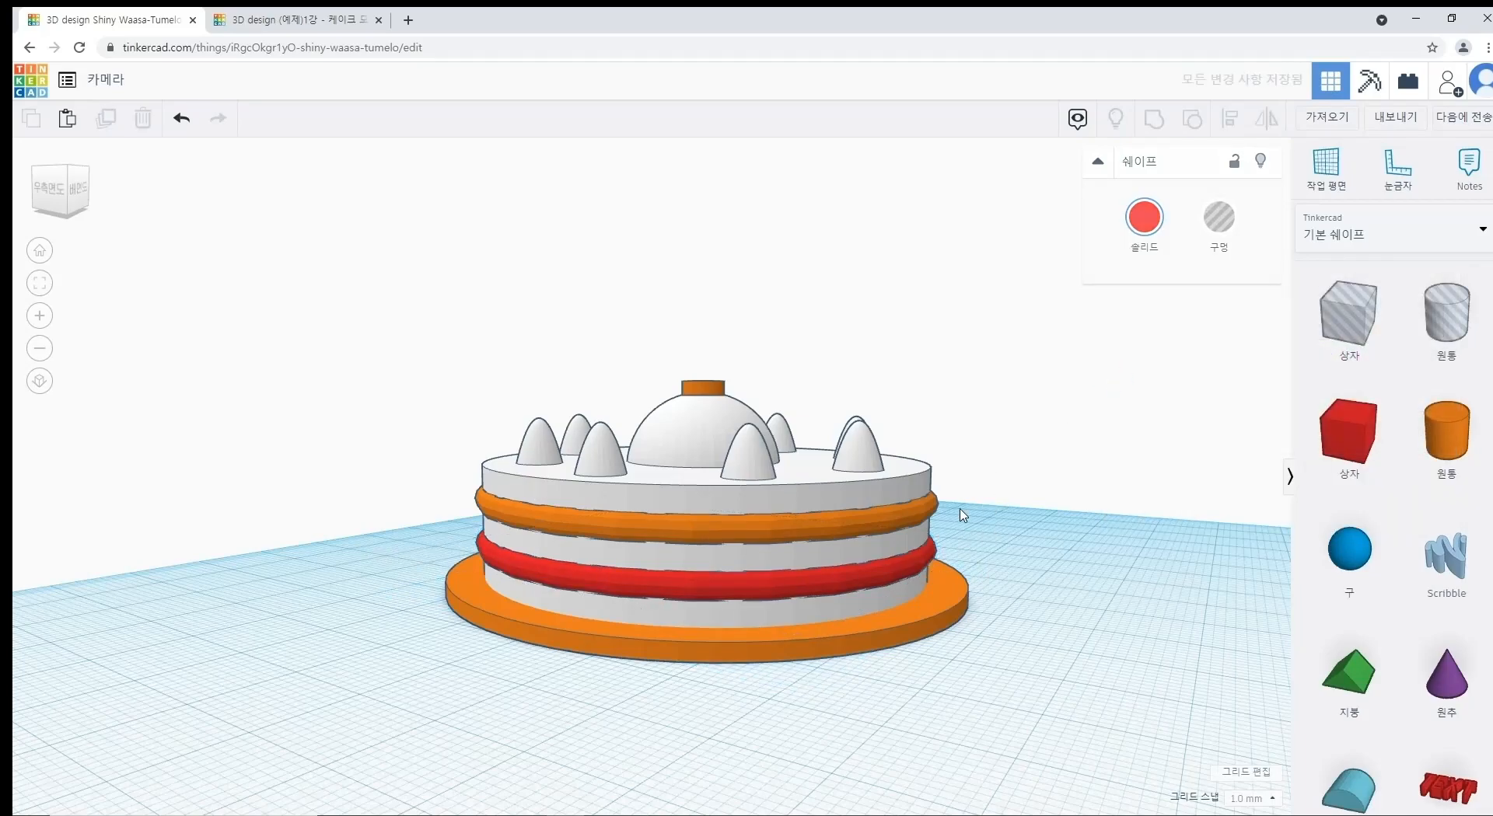
Step: Try the preset magenta and light pink on the upper rounded layer of the cake
click(931, 519)
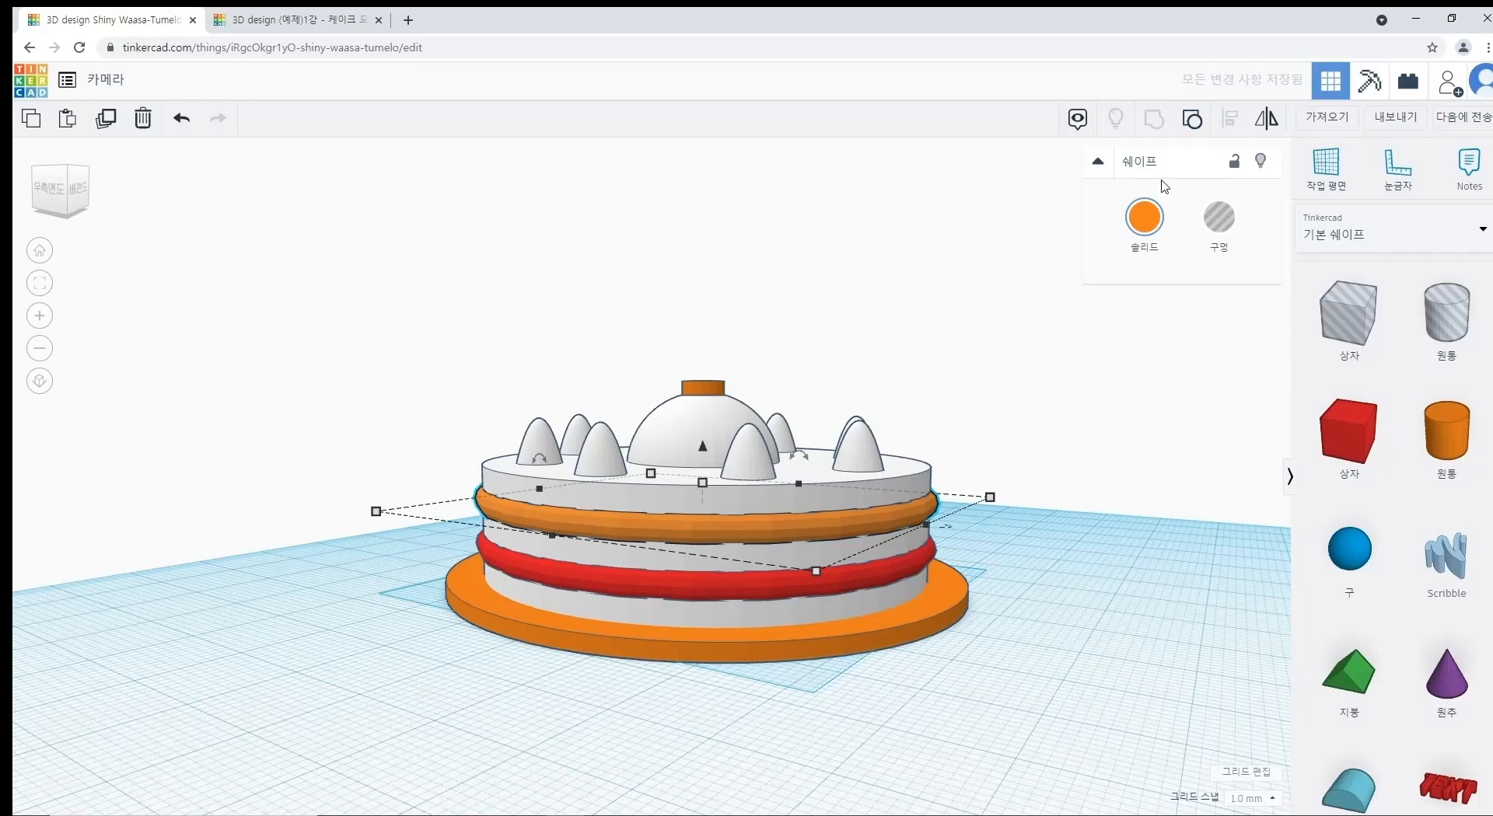
click(1148, 220)
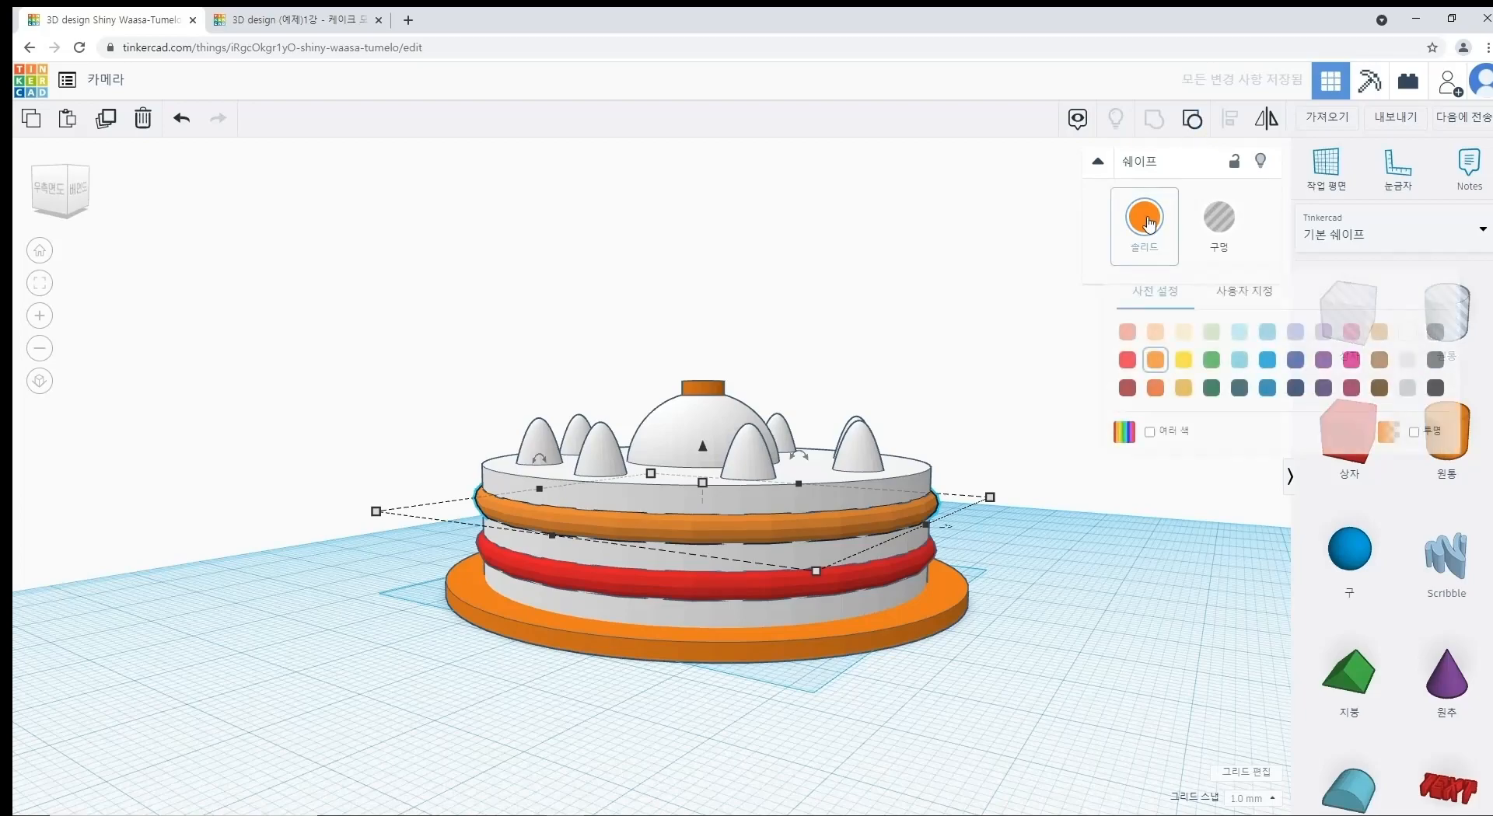
click(1352, 360)
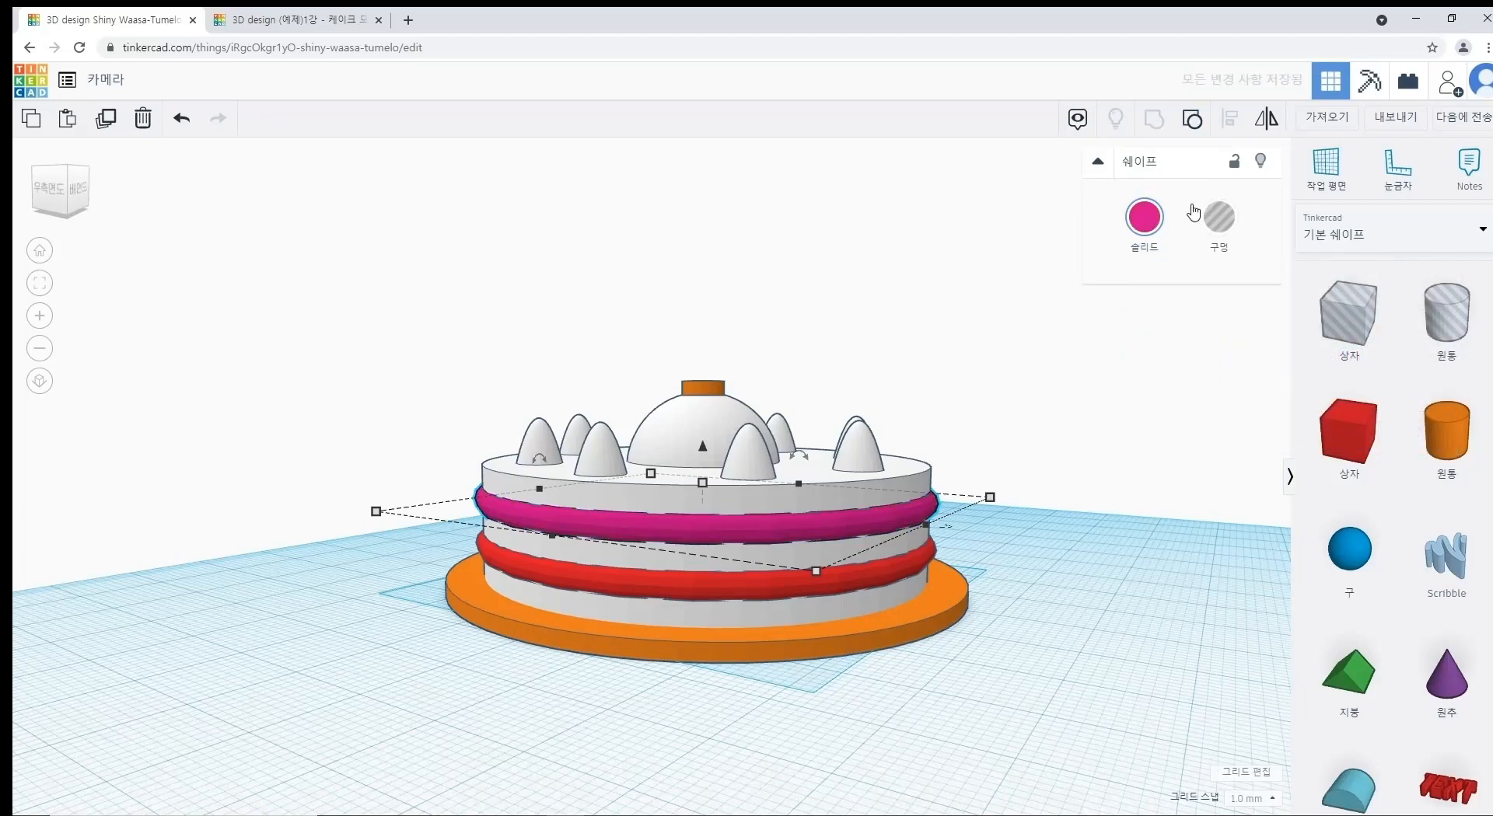
click(1144, 217)
click(1352, 333)
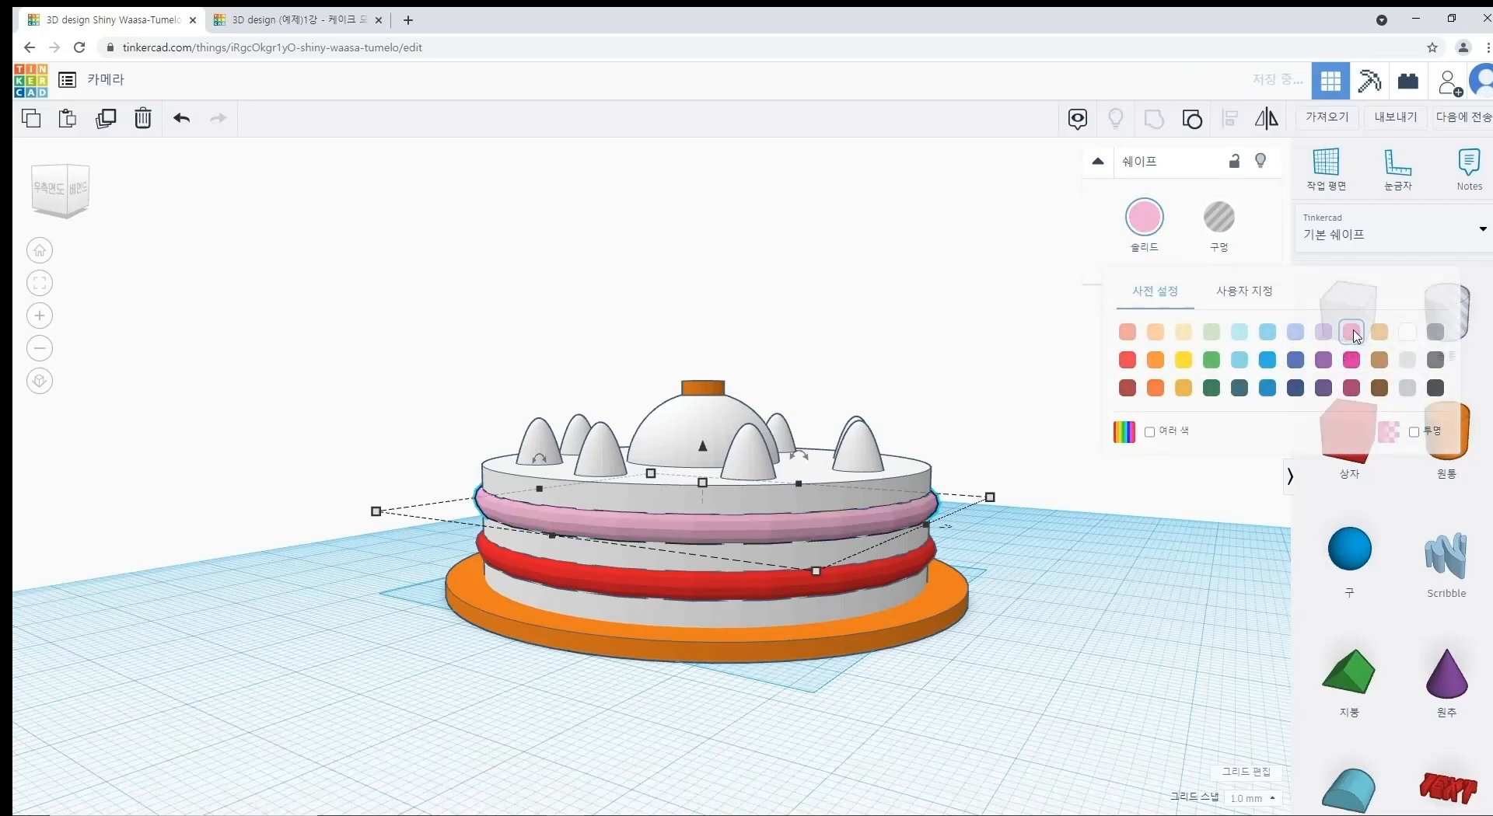
click(1190, 390)
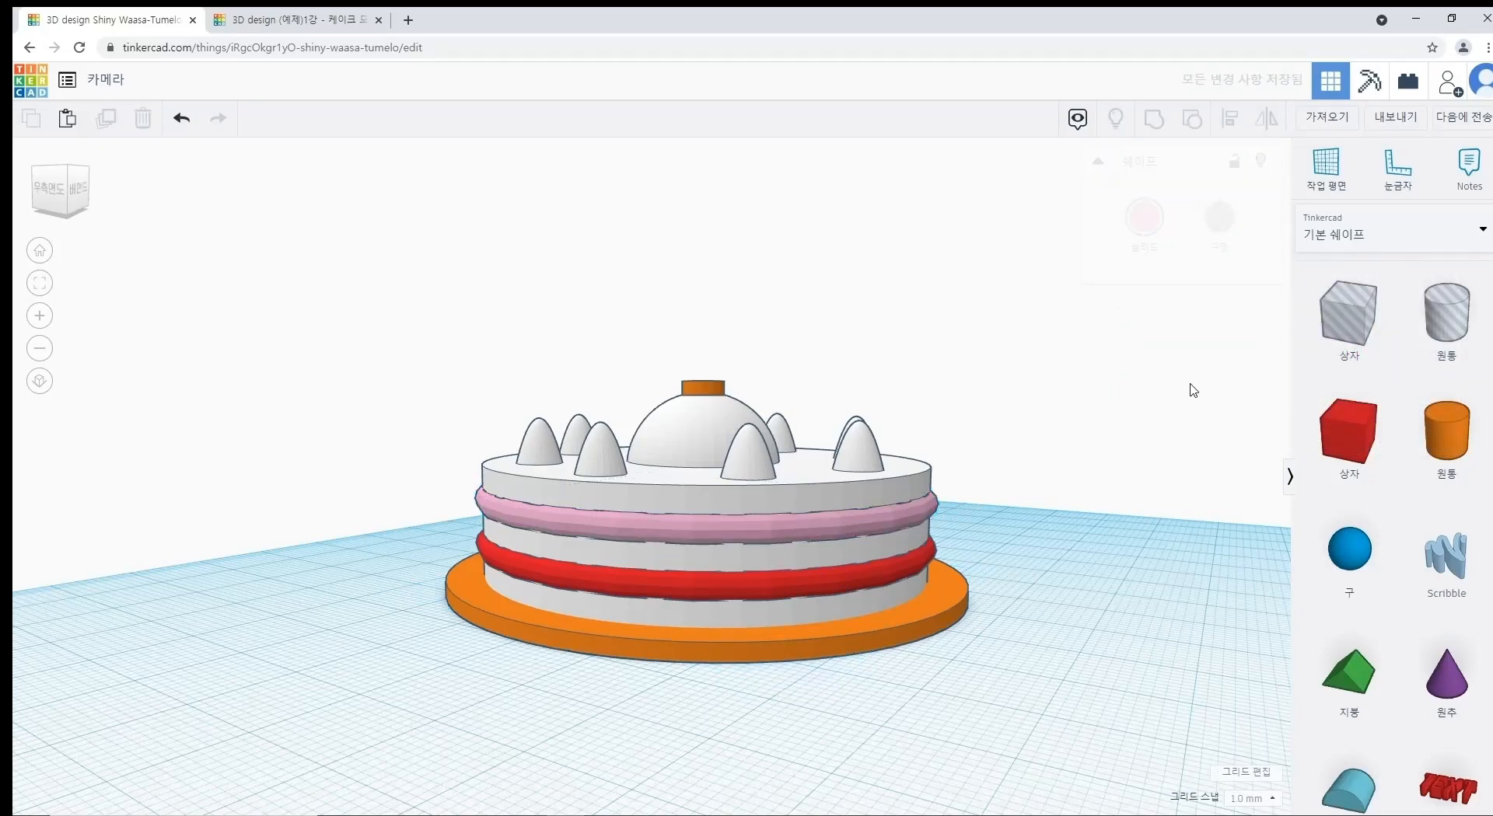
Step: Copy the custom hex colour code of the pink rounded layer in the finished example
click(274, 23)
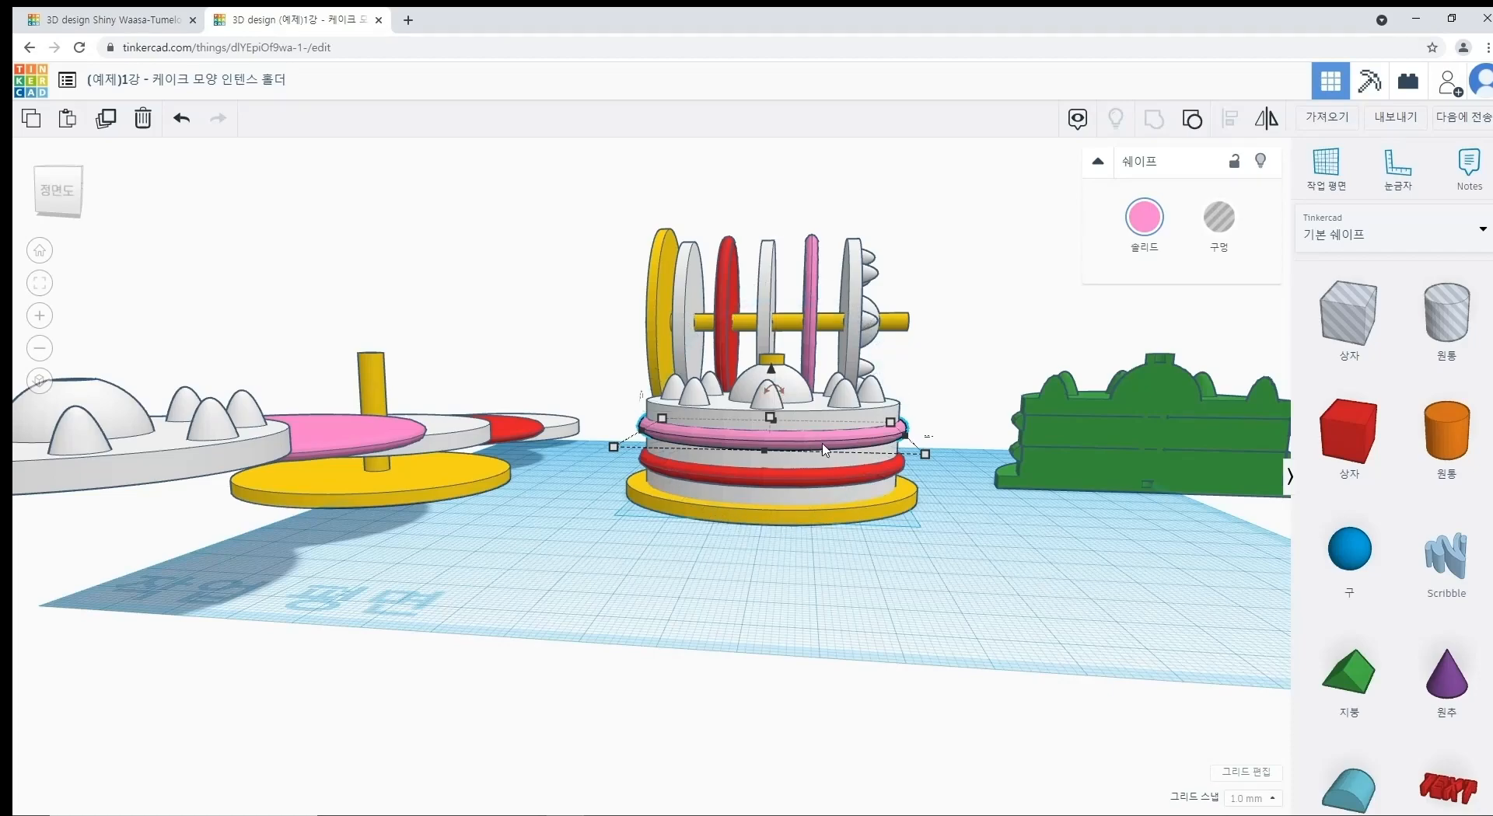
click(1050, 279)
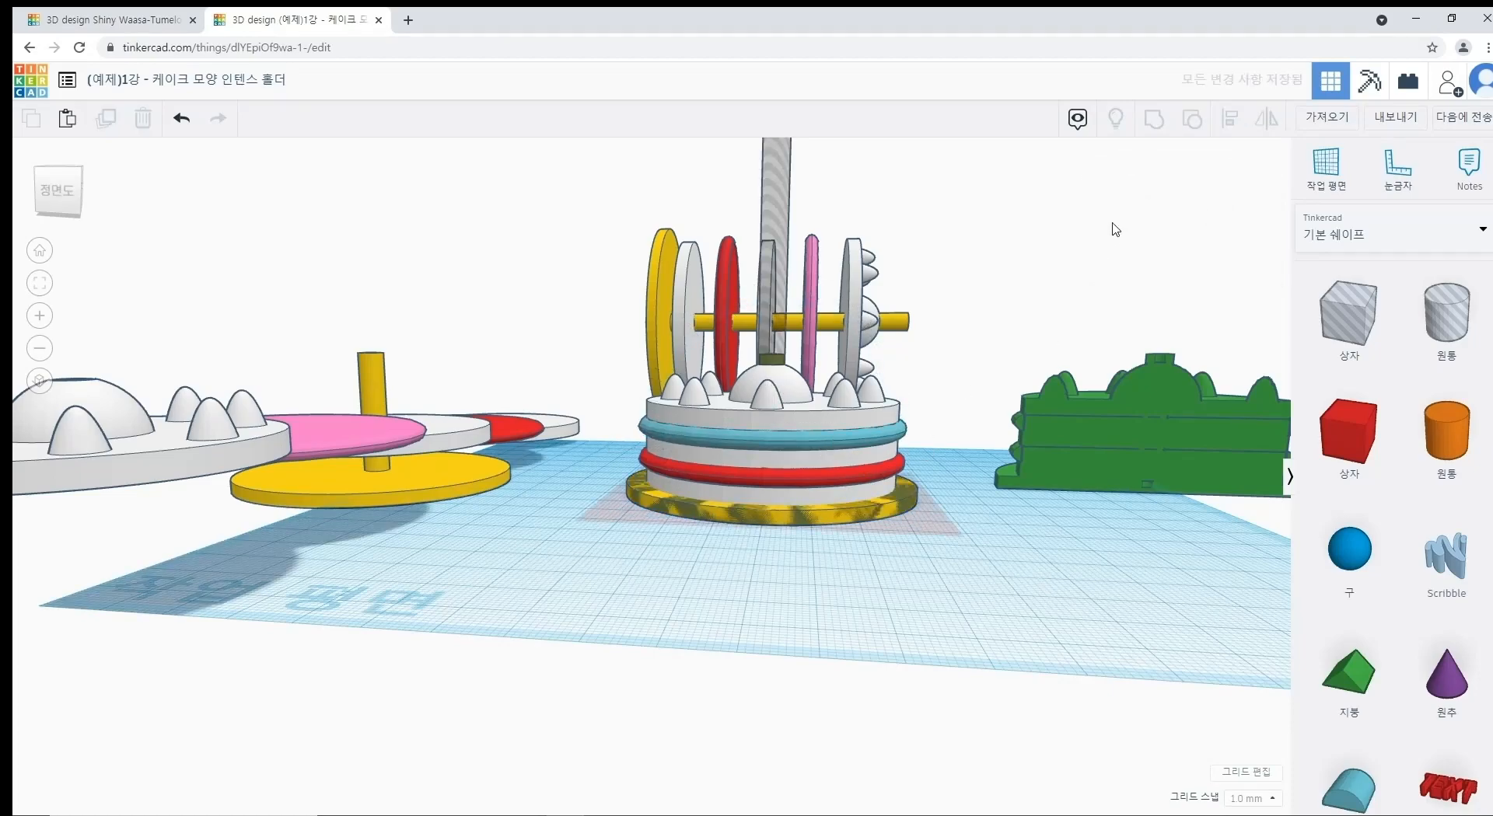
click(888, 441)
click(1144, 217)
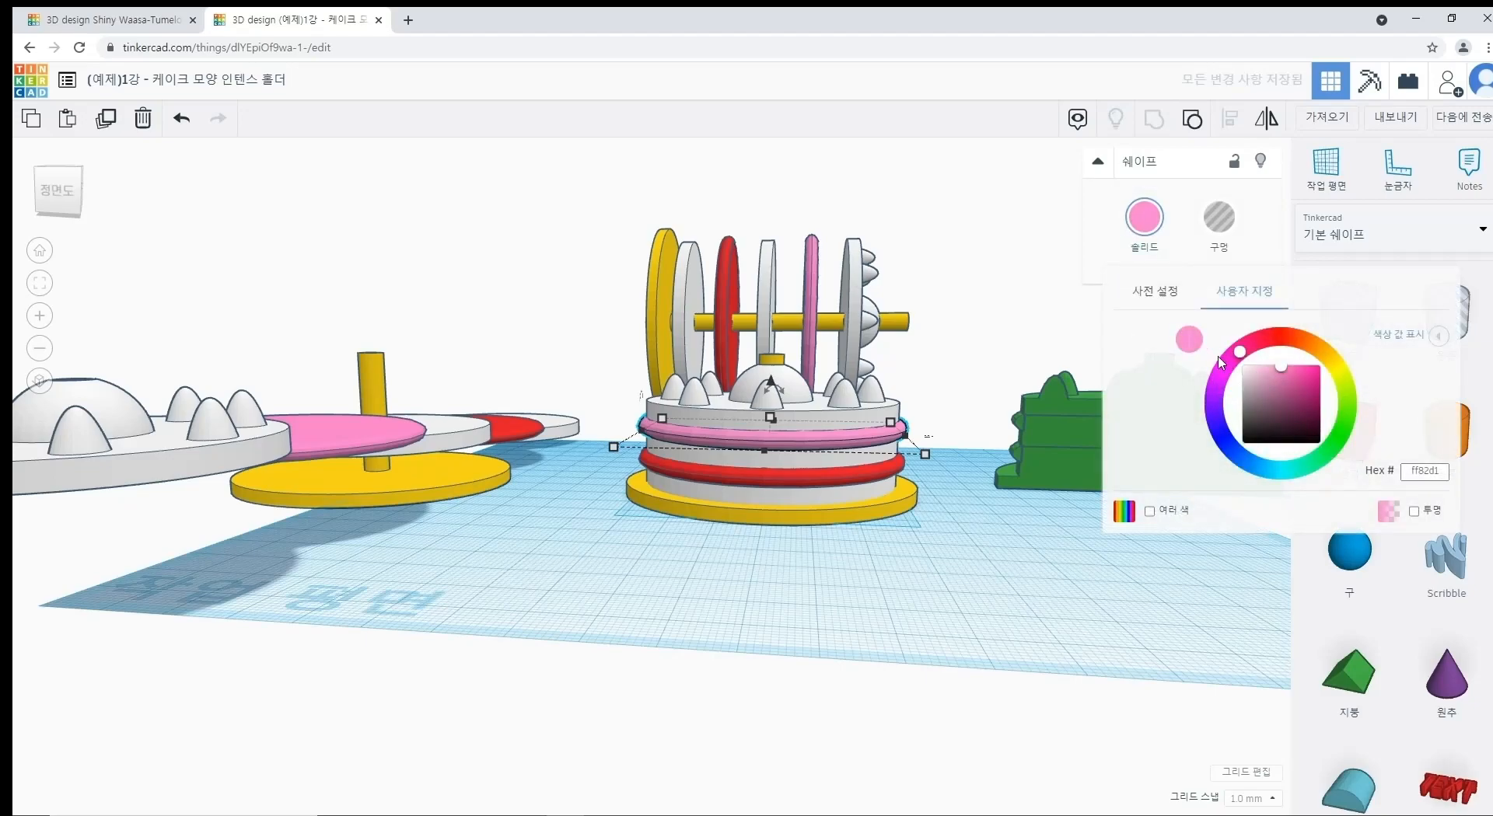
drag(1441, 474, 1392, 481)
click(1393, 481)
click(144, 19)
Step: Set the upper rounded layer's custom hex colour to ff82d1 in the working design
click(889, 524)
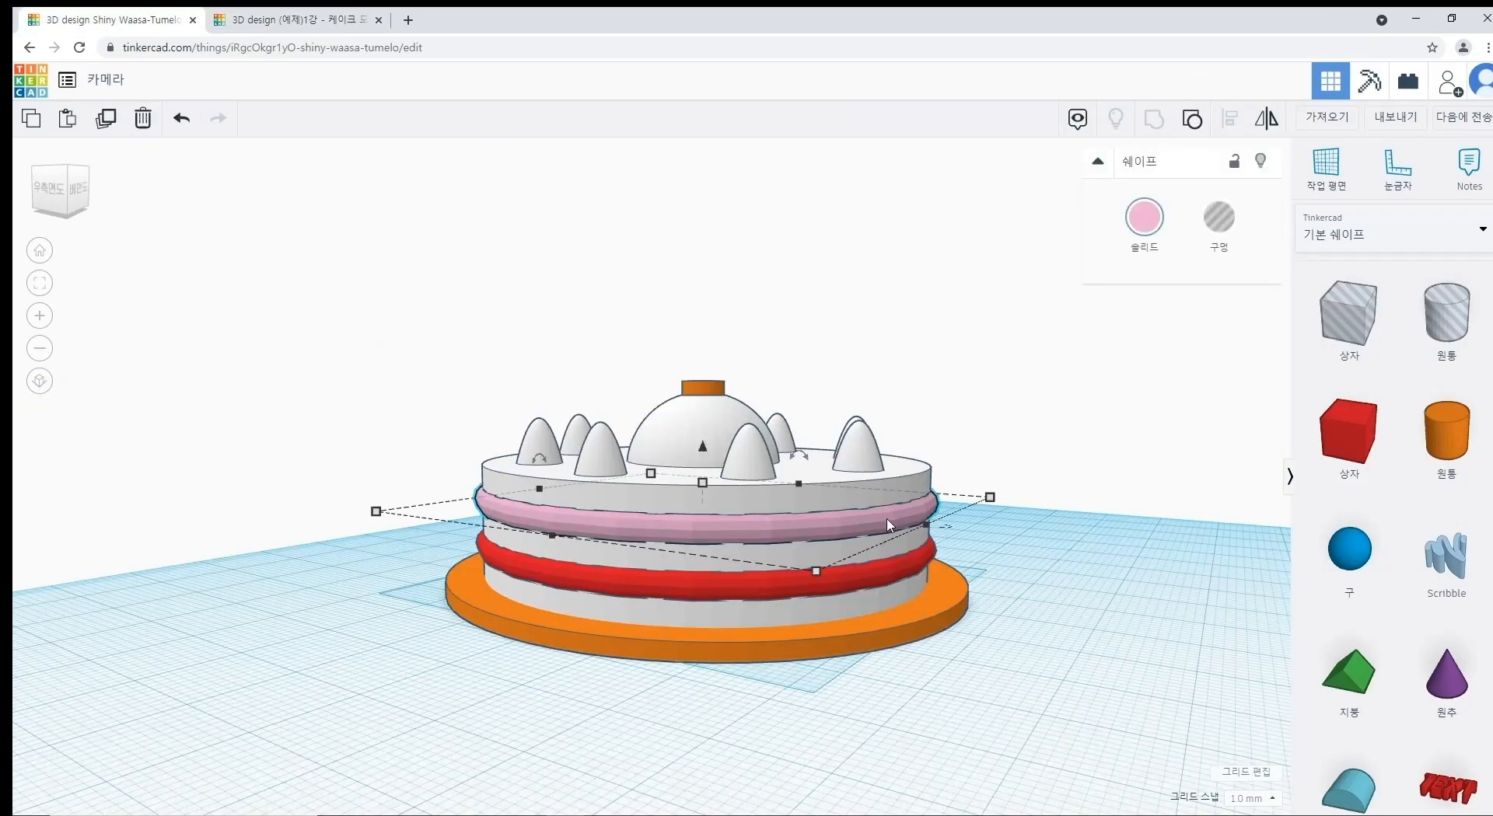
click(1145, 218)
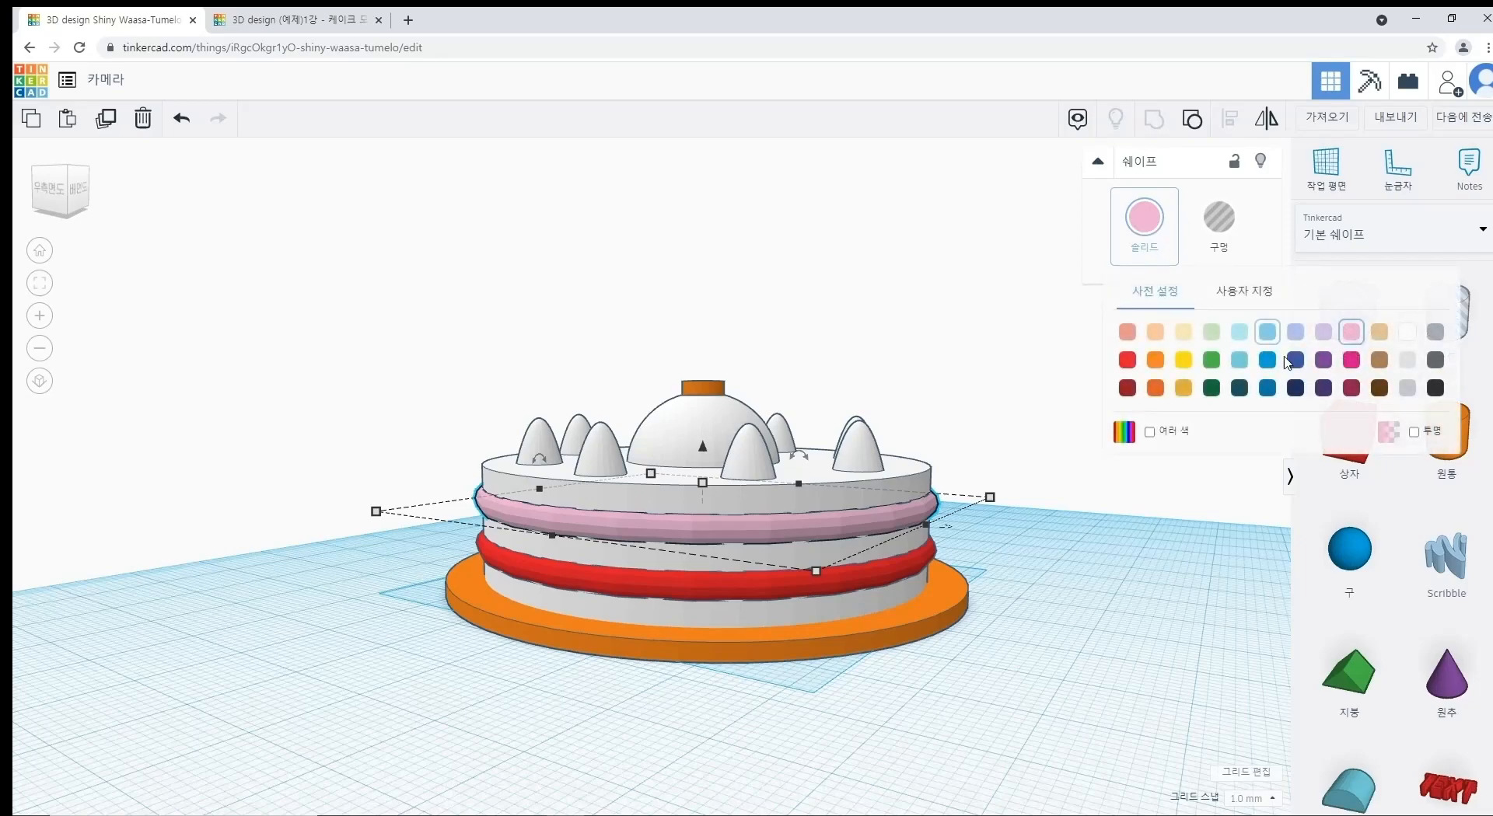
click(1244, 291)
click(1434, 471)
double_click(1434, 472)
text(ff82d1)
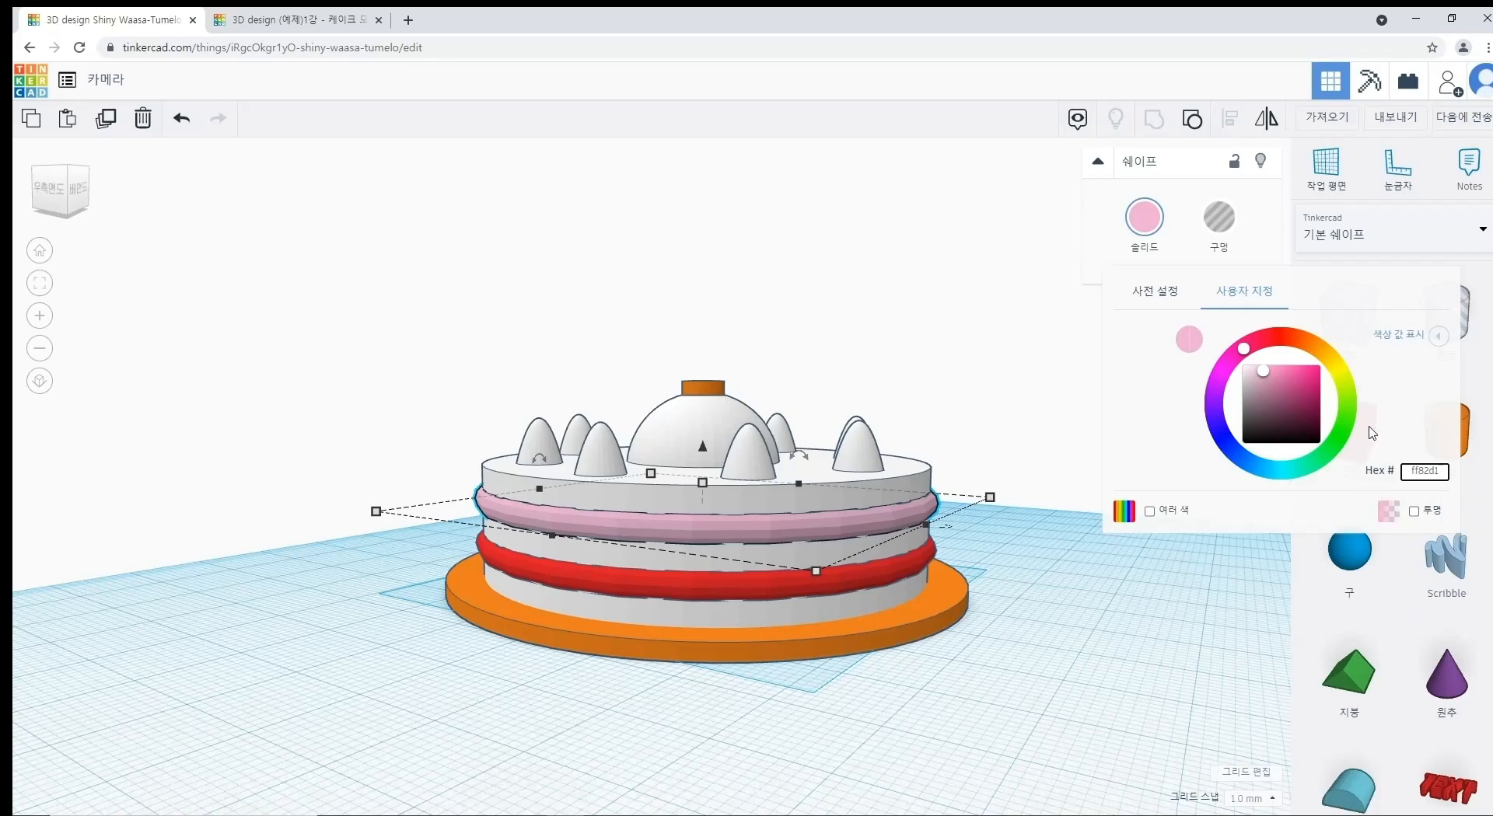
key(Return)
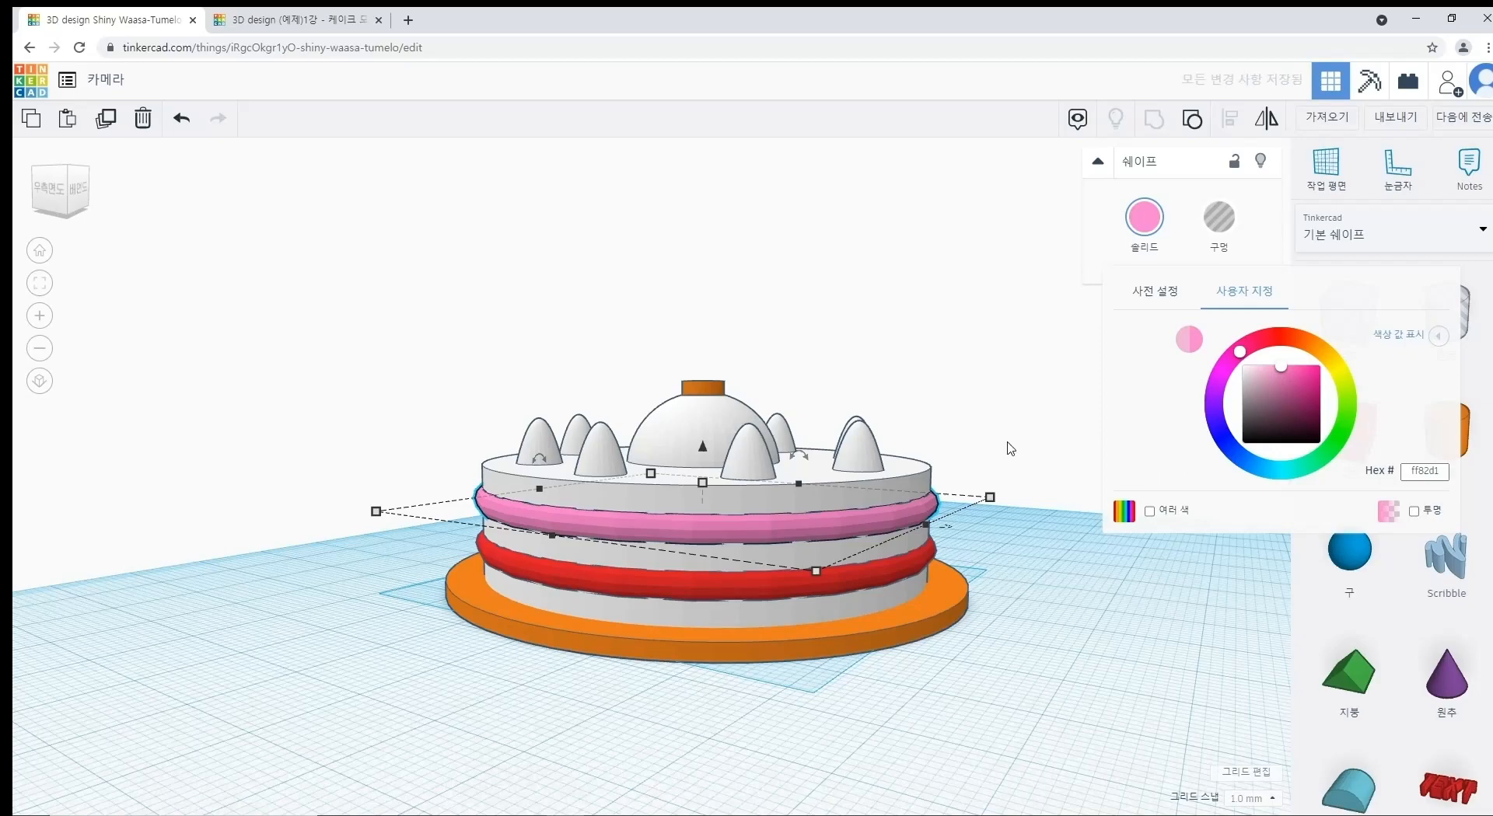
click(976, 387)
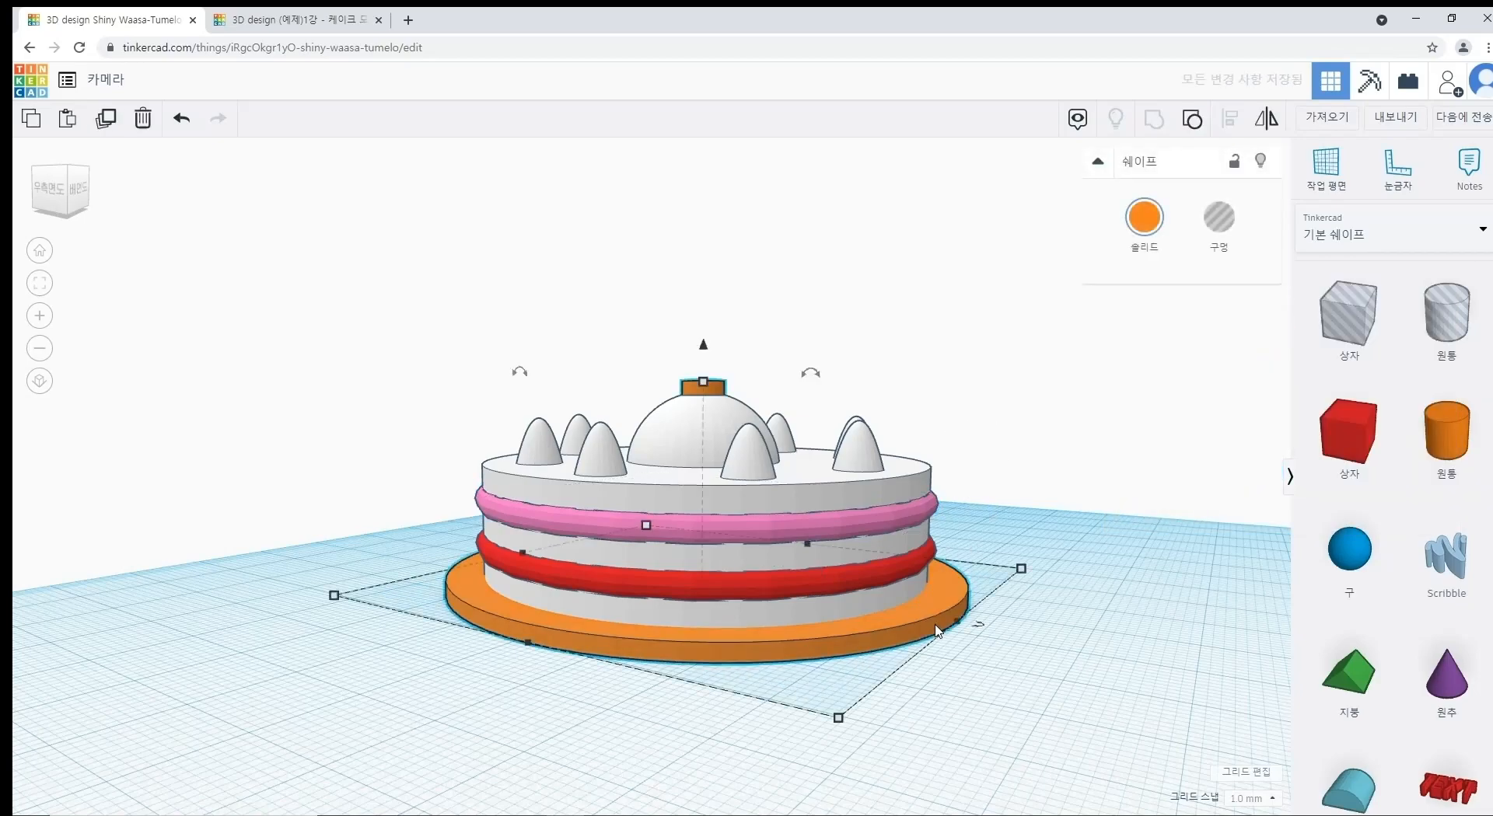
Step: Recolour the base plate and its rod with the preset yellow
click(1149, 228)
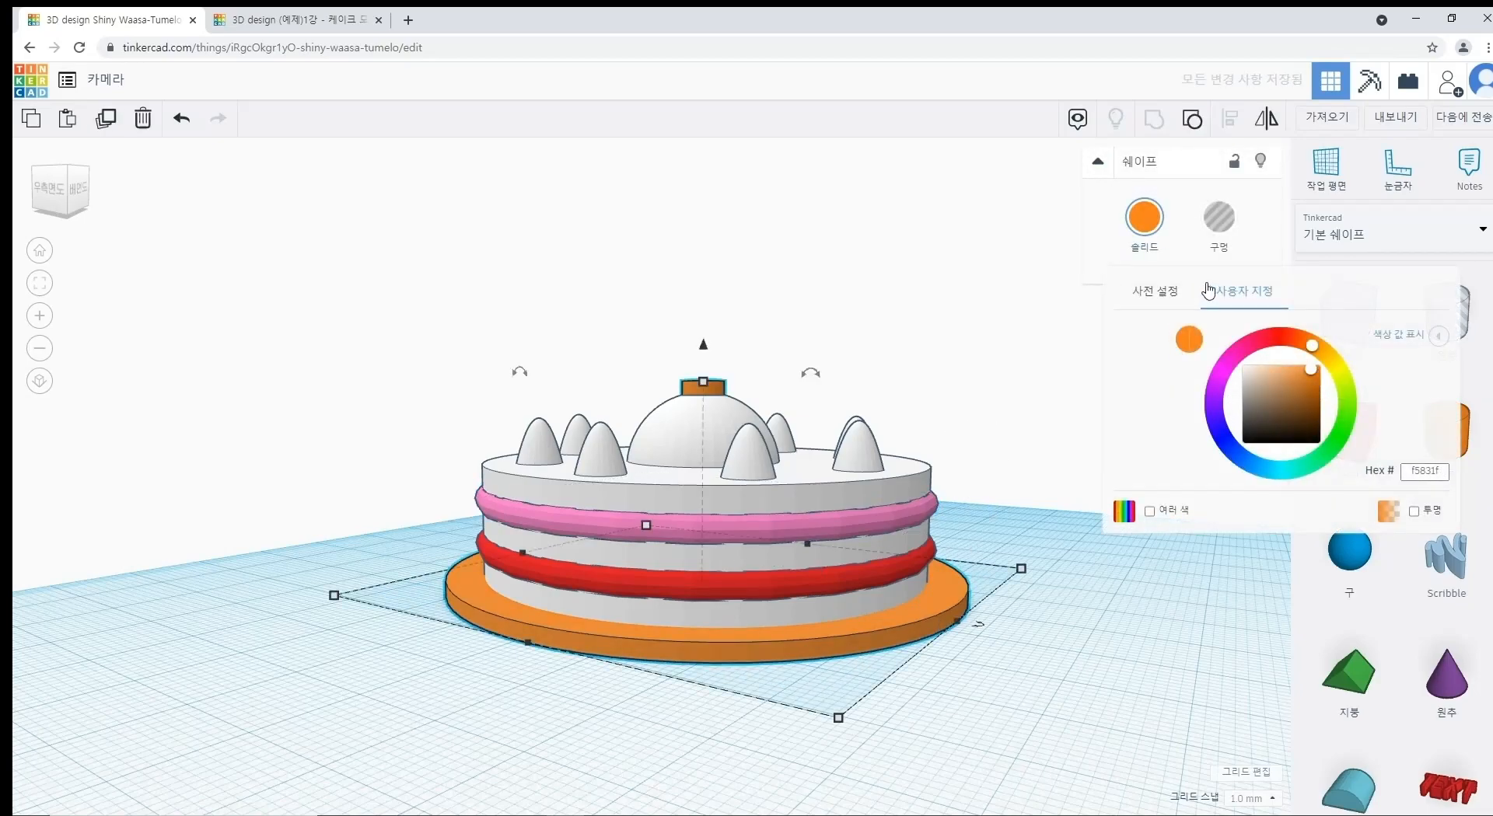
click(1160, 293)
click(1183, 360)
click(888, 304)
Step: Compare the coloured cake with the finished example and examine it from above and from the side
right_drag(888, 304, 266, 35)
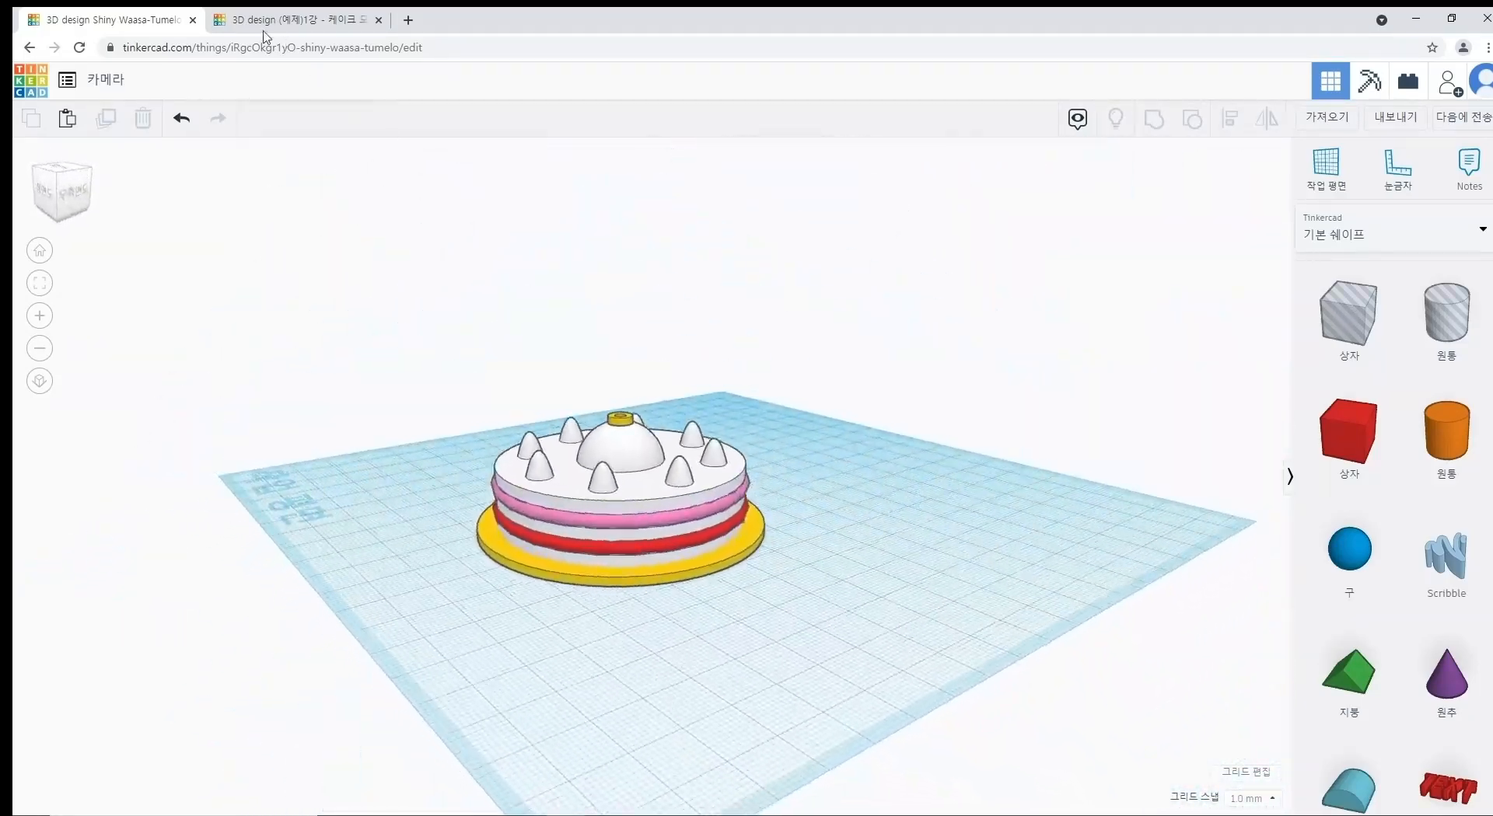
click(263, 30)
right_drag(630, 511, 699, 501)
click(142, 30)
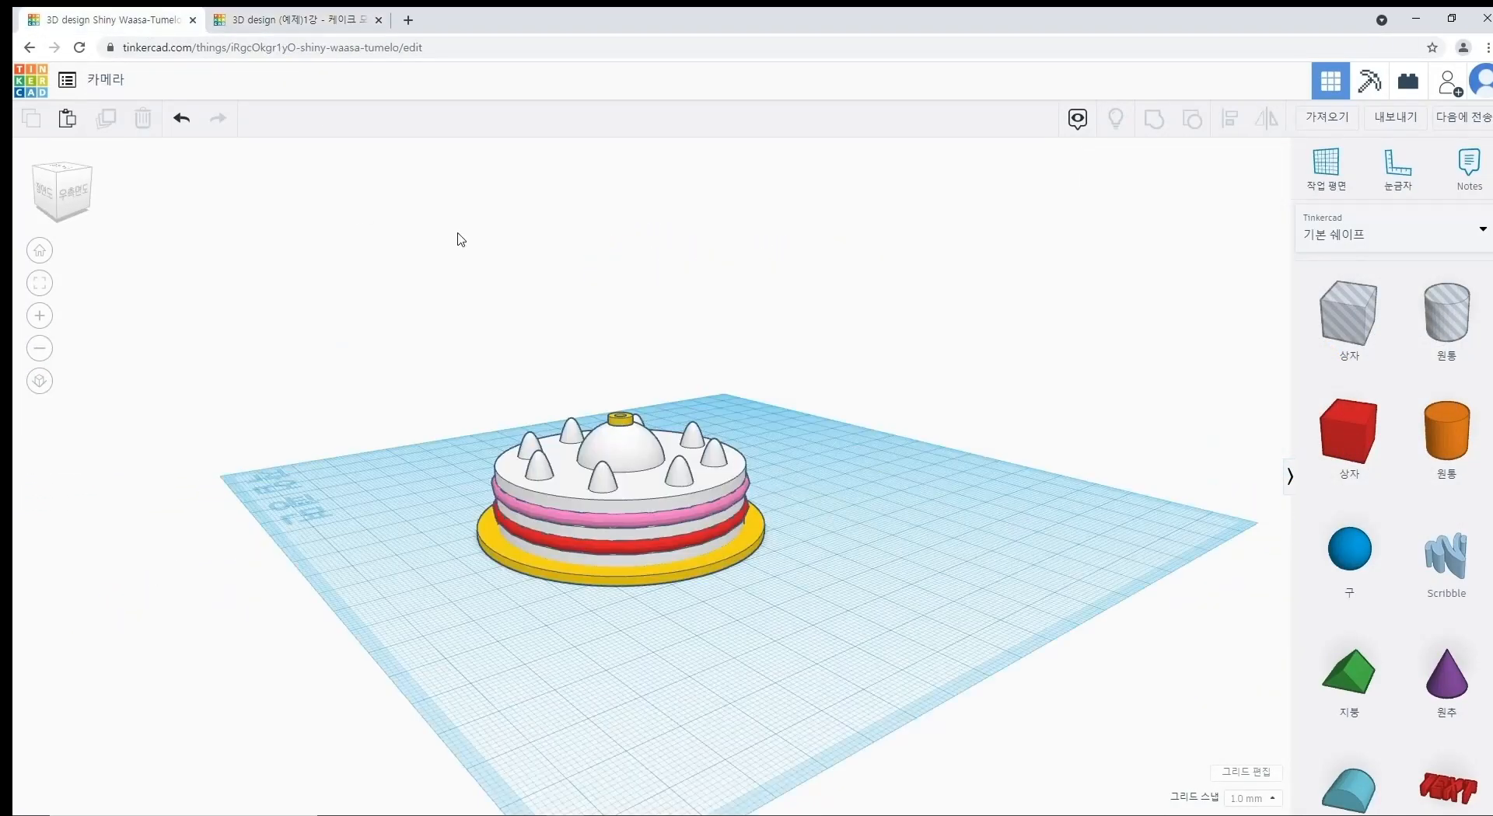
right_drag(781, 543, 810, 507)
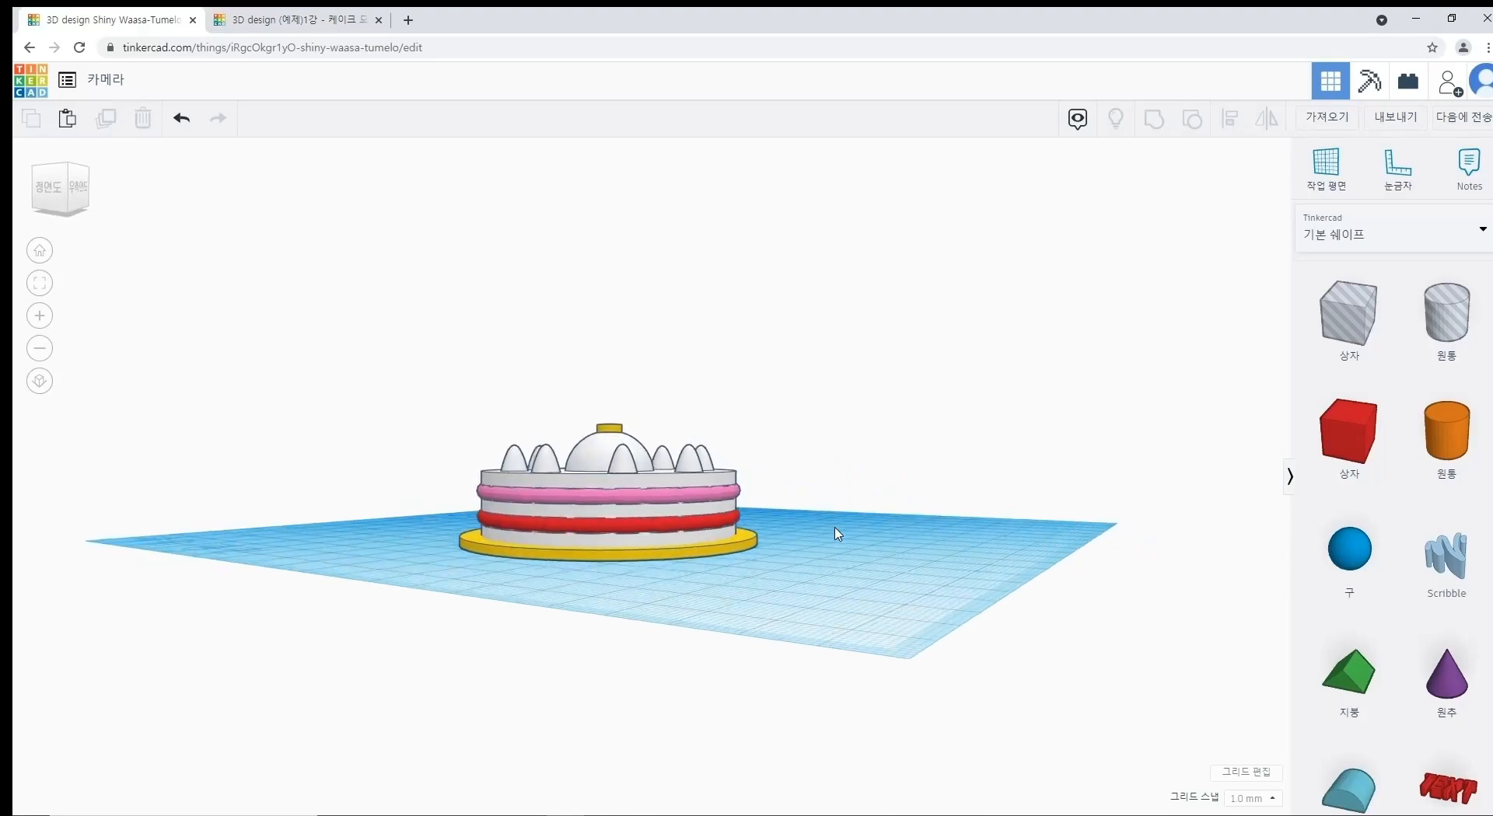
right_drag(927, 540, 951, 558)
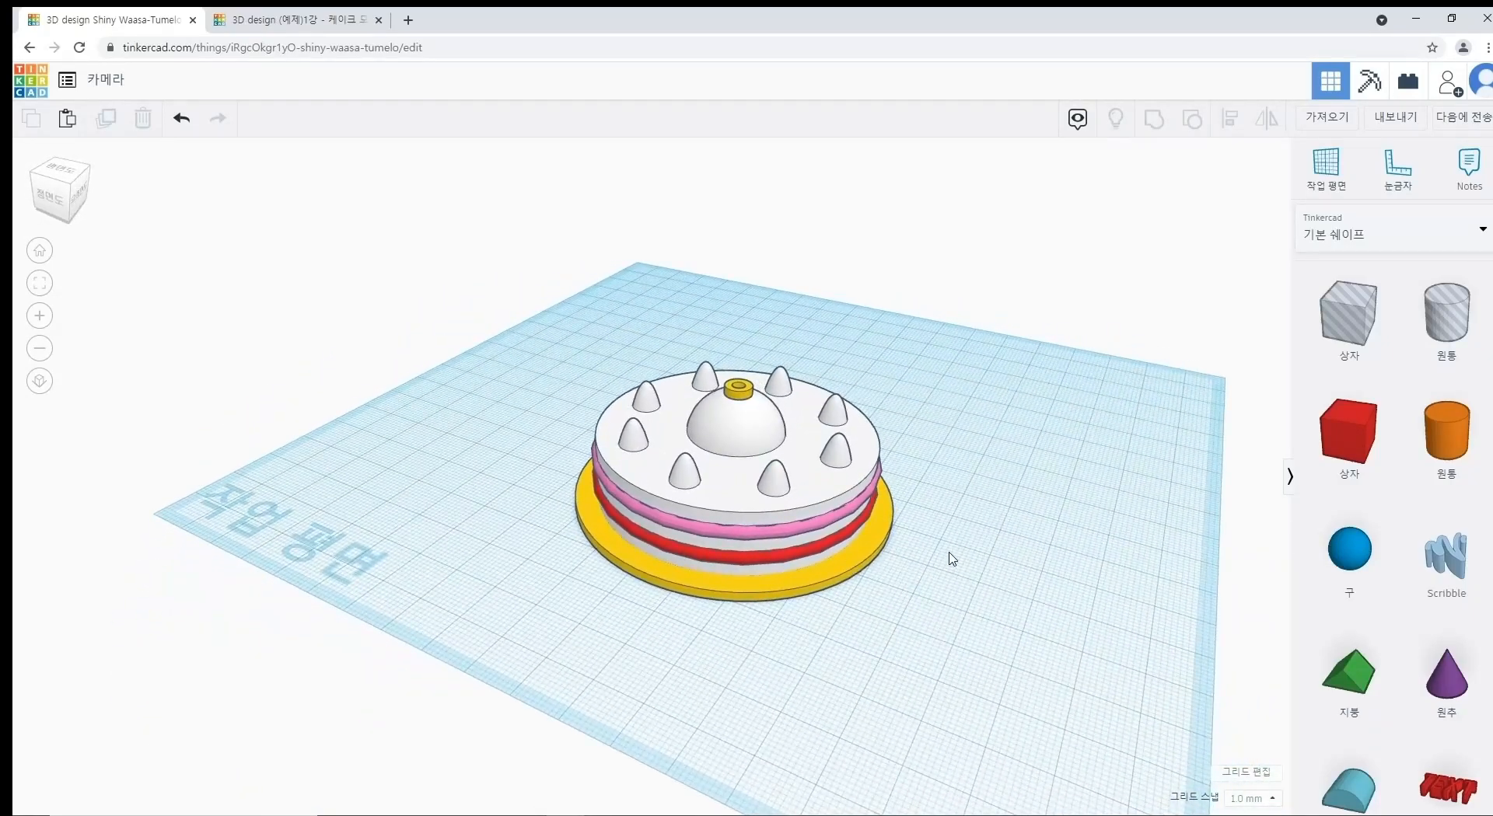
middle_drag(952, 558, 826, 535)
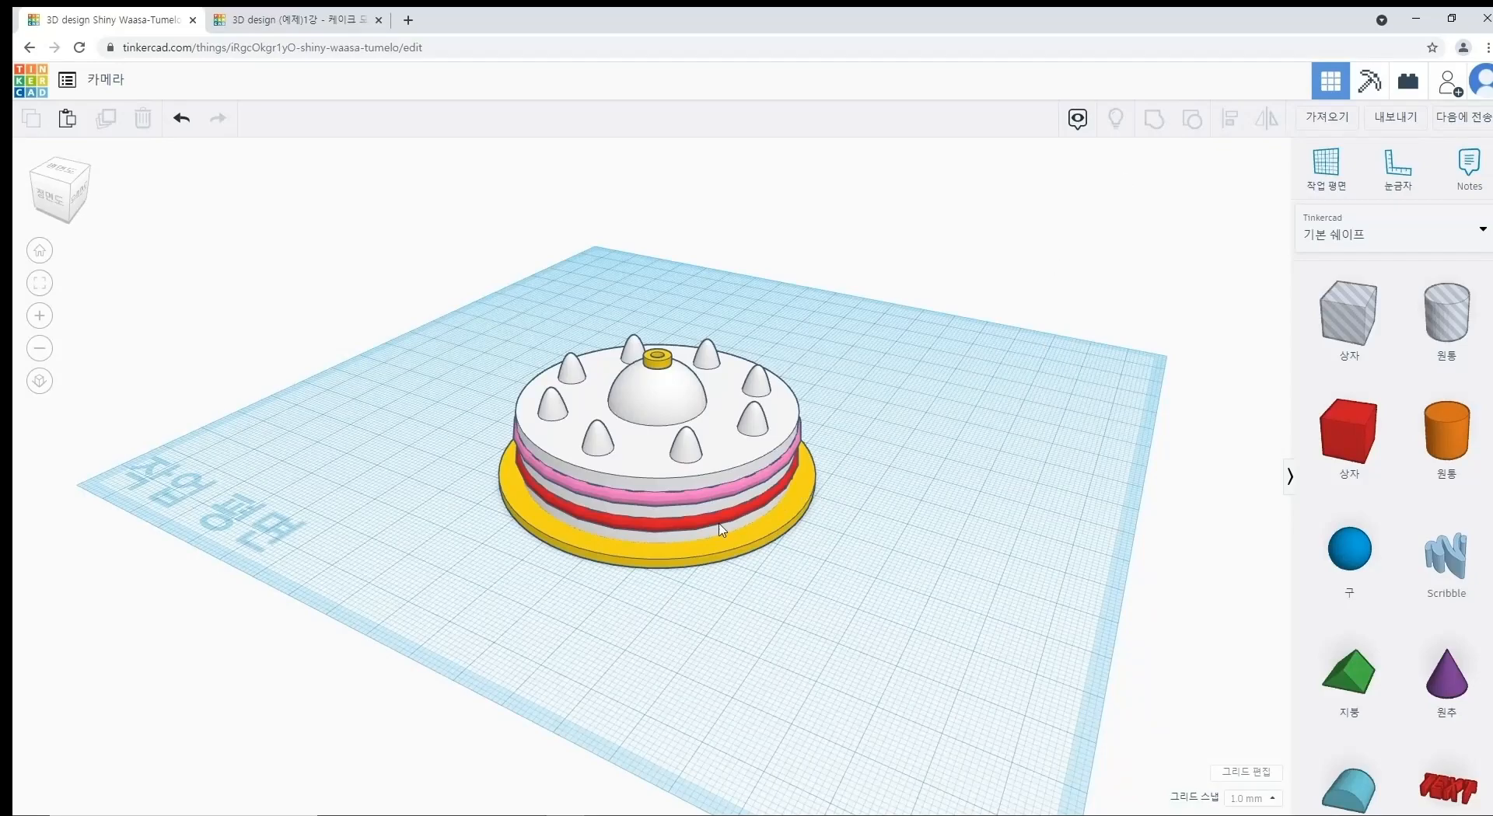
right_drag(622, 516, 671, 434)
scroll(659, 437, up, 5)
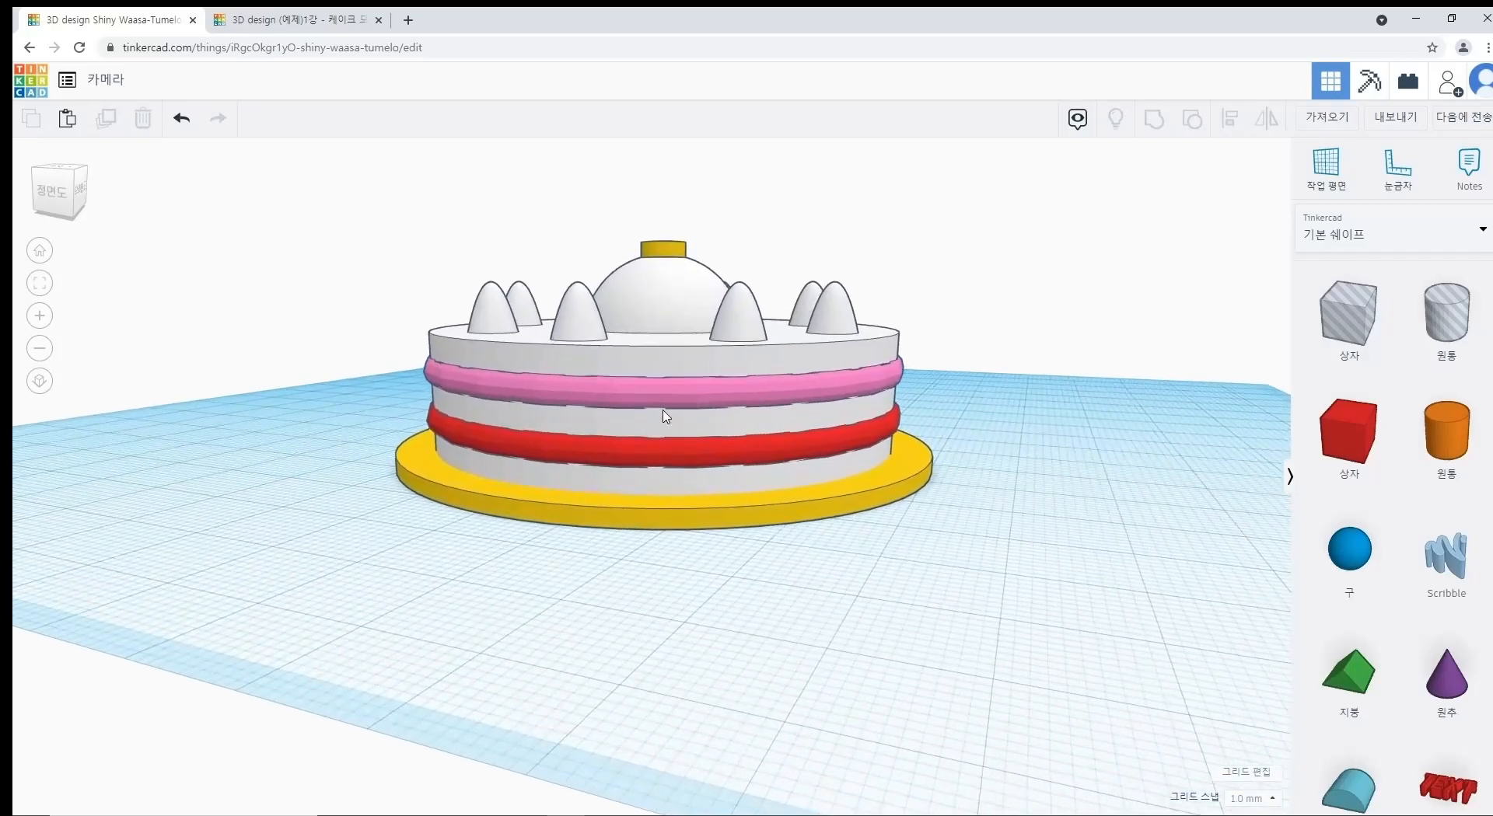
scroll(667, 408, up, 2)
scroll(657, 393, down, 5)
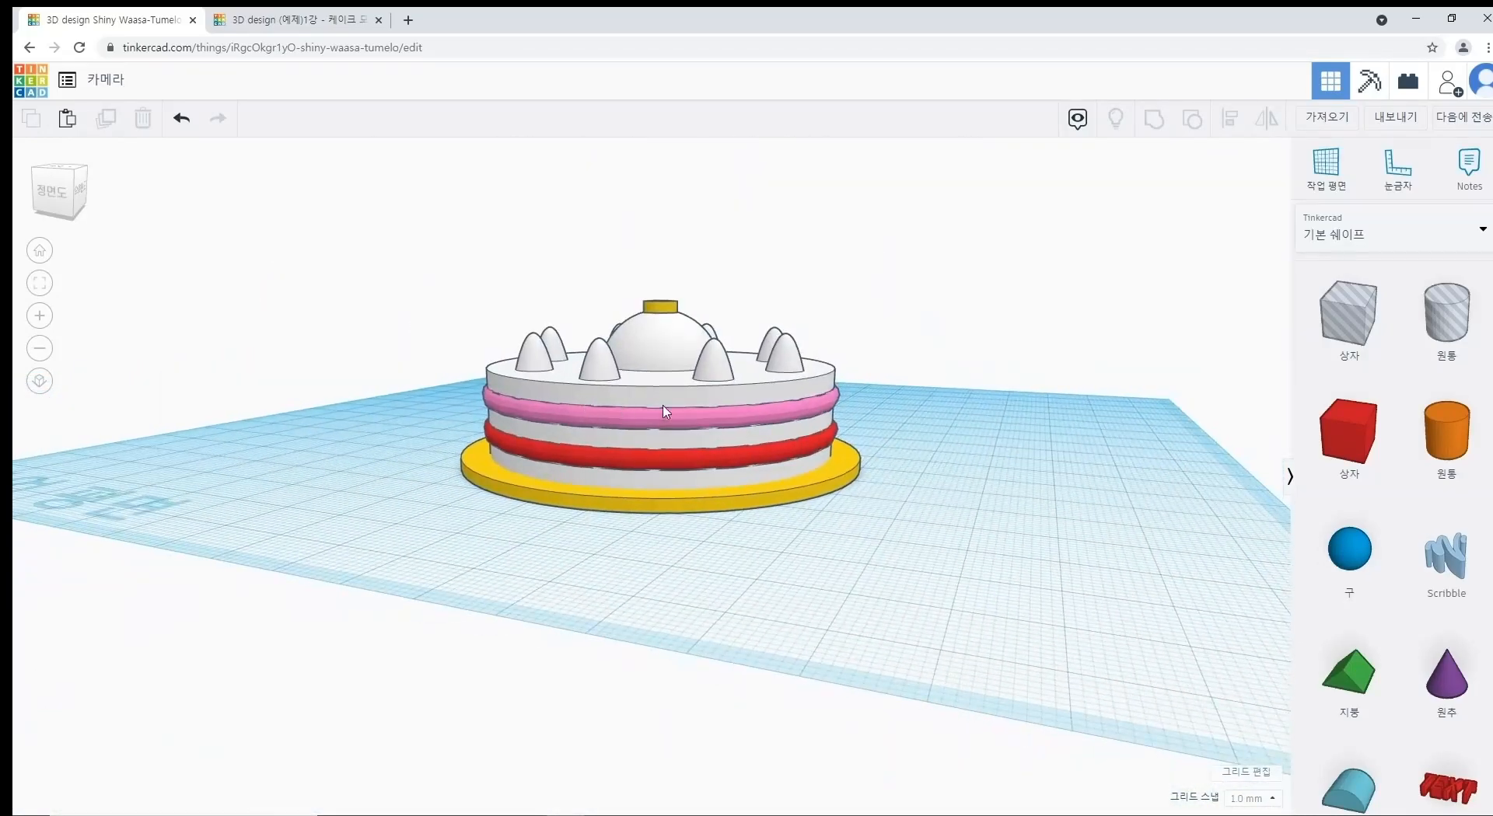
Step: Add a box and an overlapping cylinder beside the cake, and raise the cylinder 15 mm above the workplane
right_drag(1008, 477, 1109, 500)
drag(1349, 433, 986, 358)
drag(1456, 435, 1004, 323)
right_drag(1007, 435, 993, 496)
drag(959, 408, 961, 334)
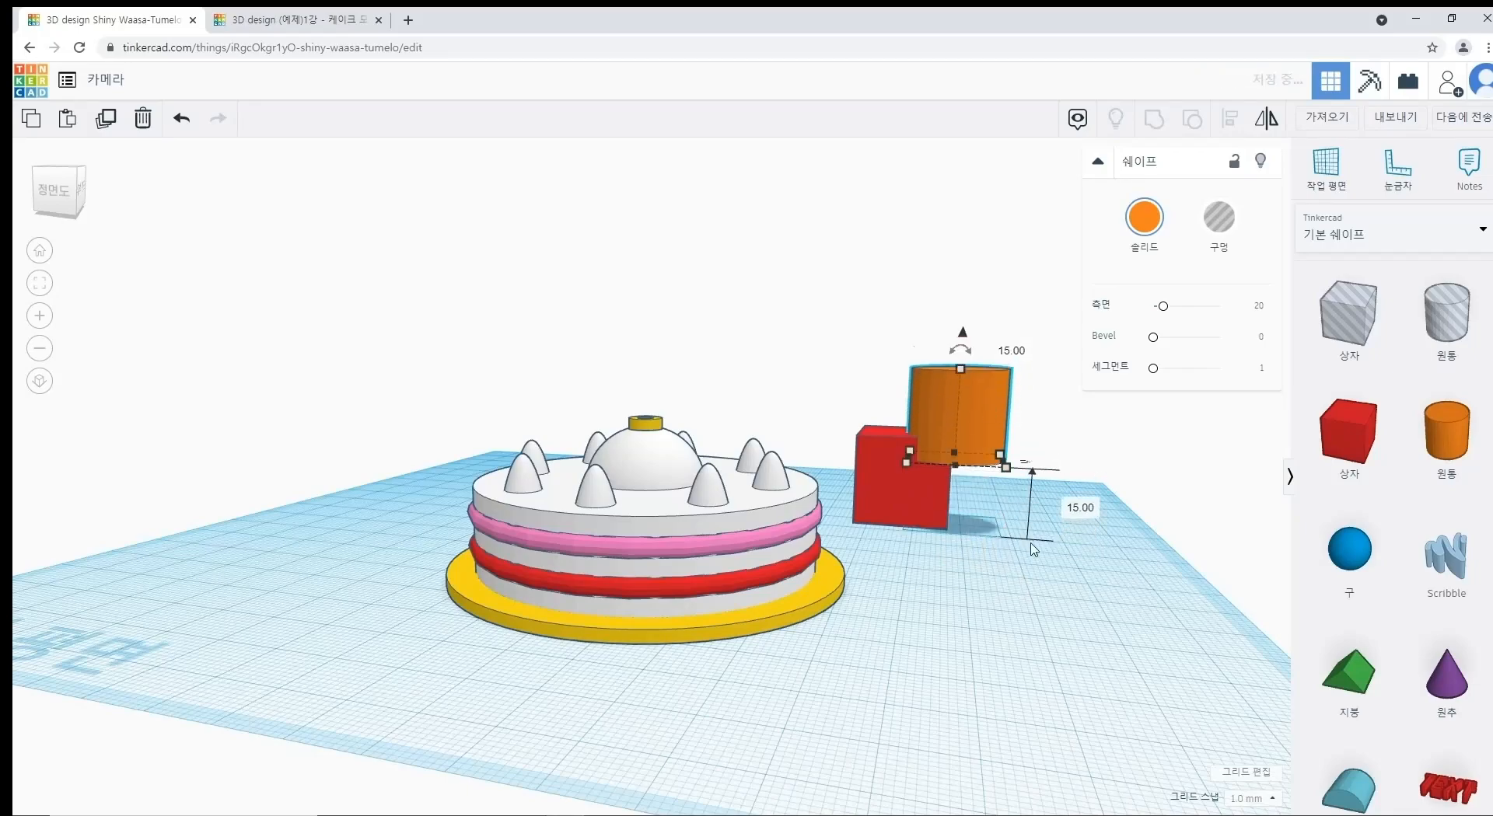
Step: Turn the cylinder into a hole and group it with the box to cut a notch
click(1221, 235)
drag(1016, 593, 843, 346)
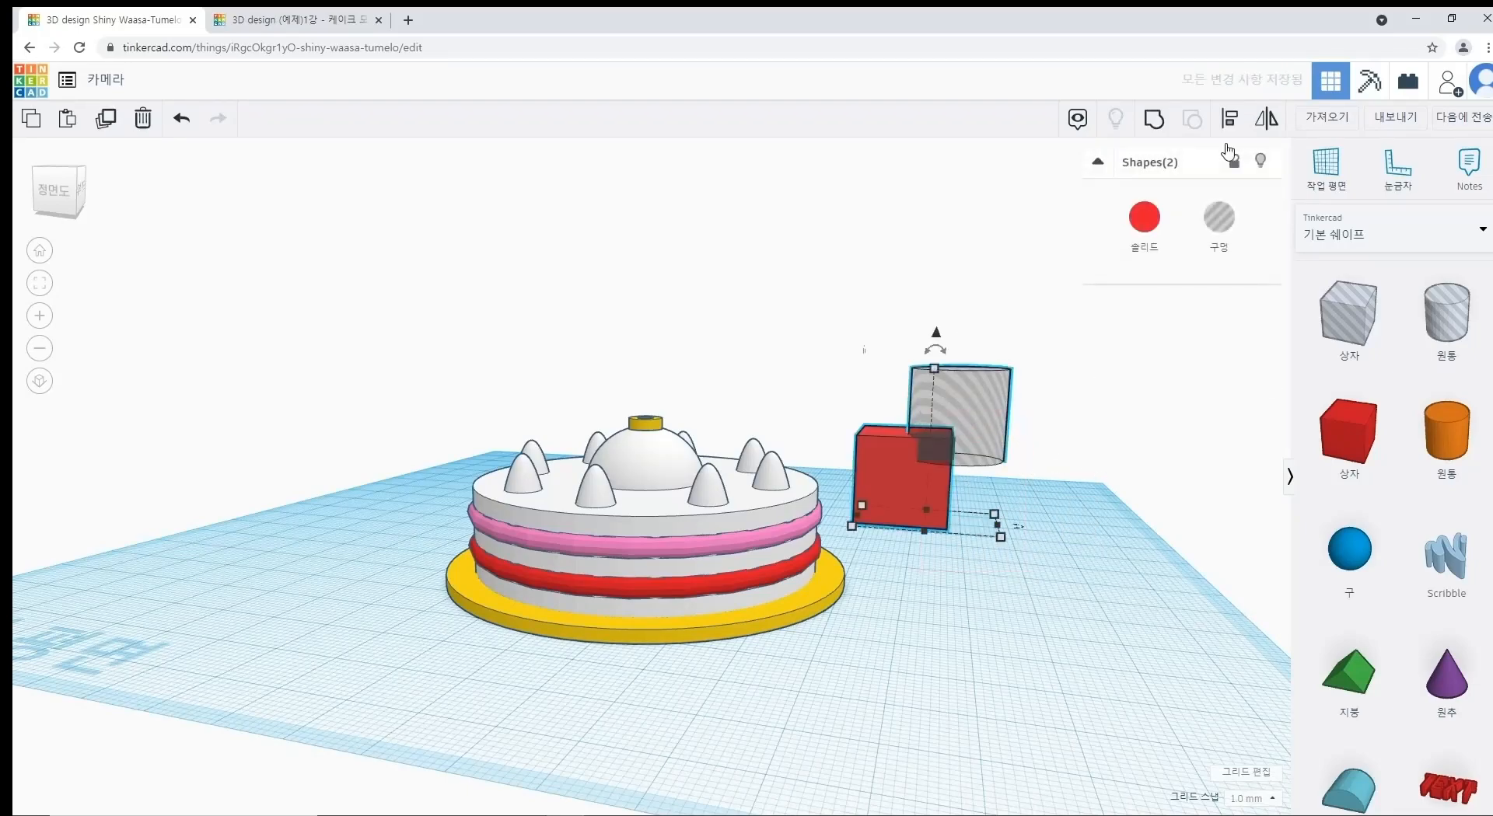
click(1154, 118)
click(990, 506)
right_drag(990, 506, 768, 515)
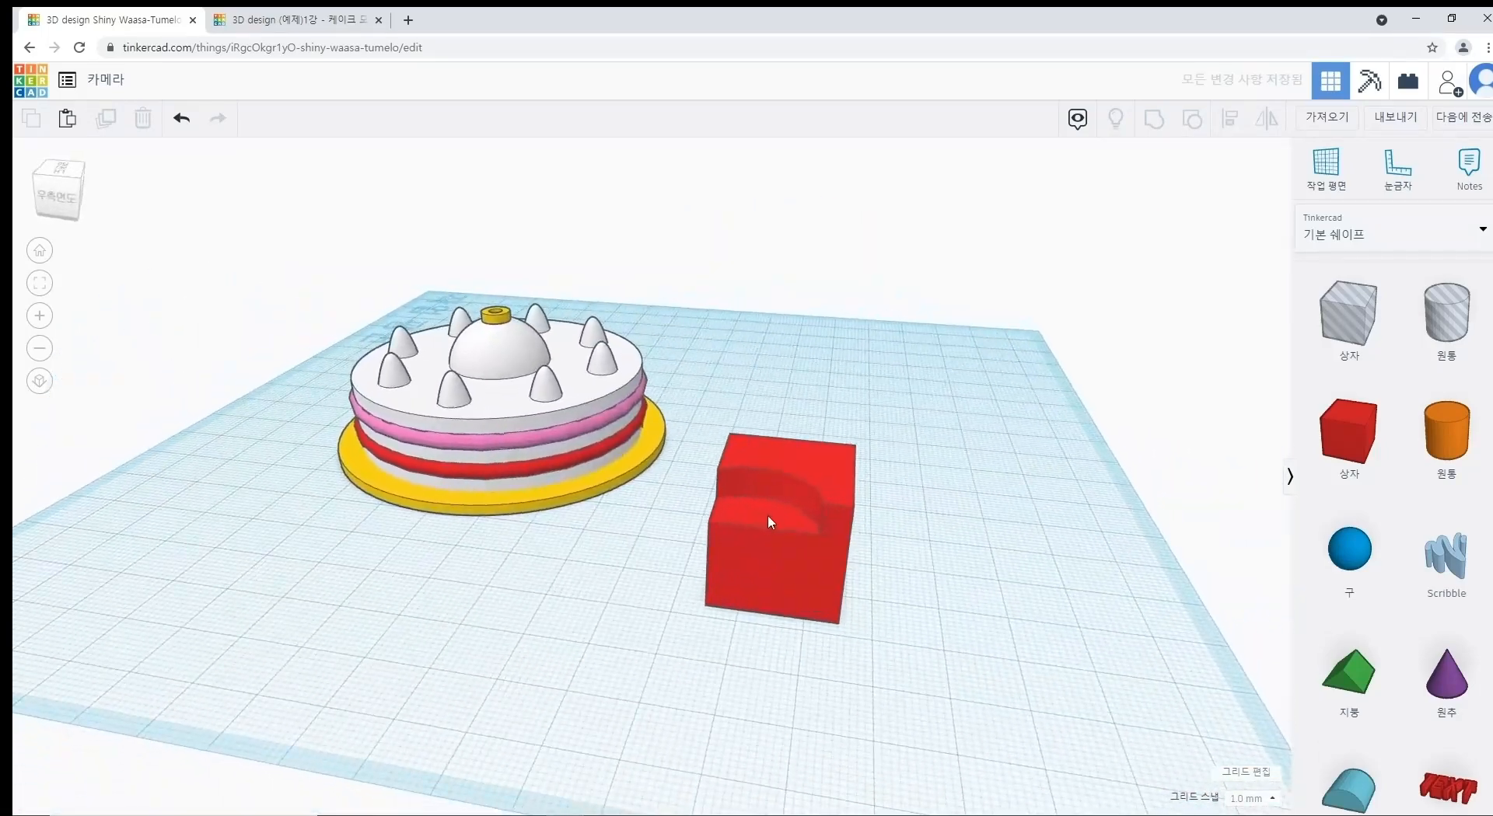
Step: Undo the grouping, the hole setting and the raising of the cylinder beside the cake
key(ctrl+z)
key(ctrl+z)
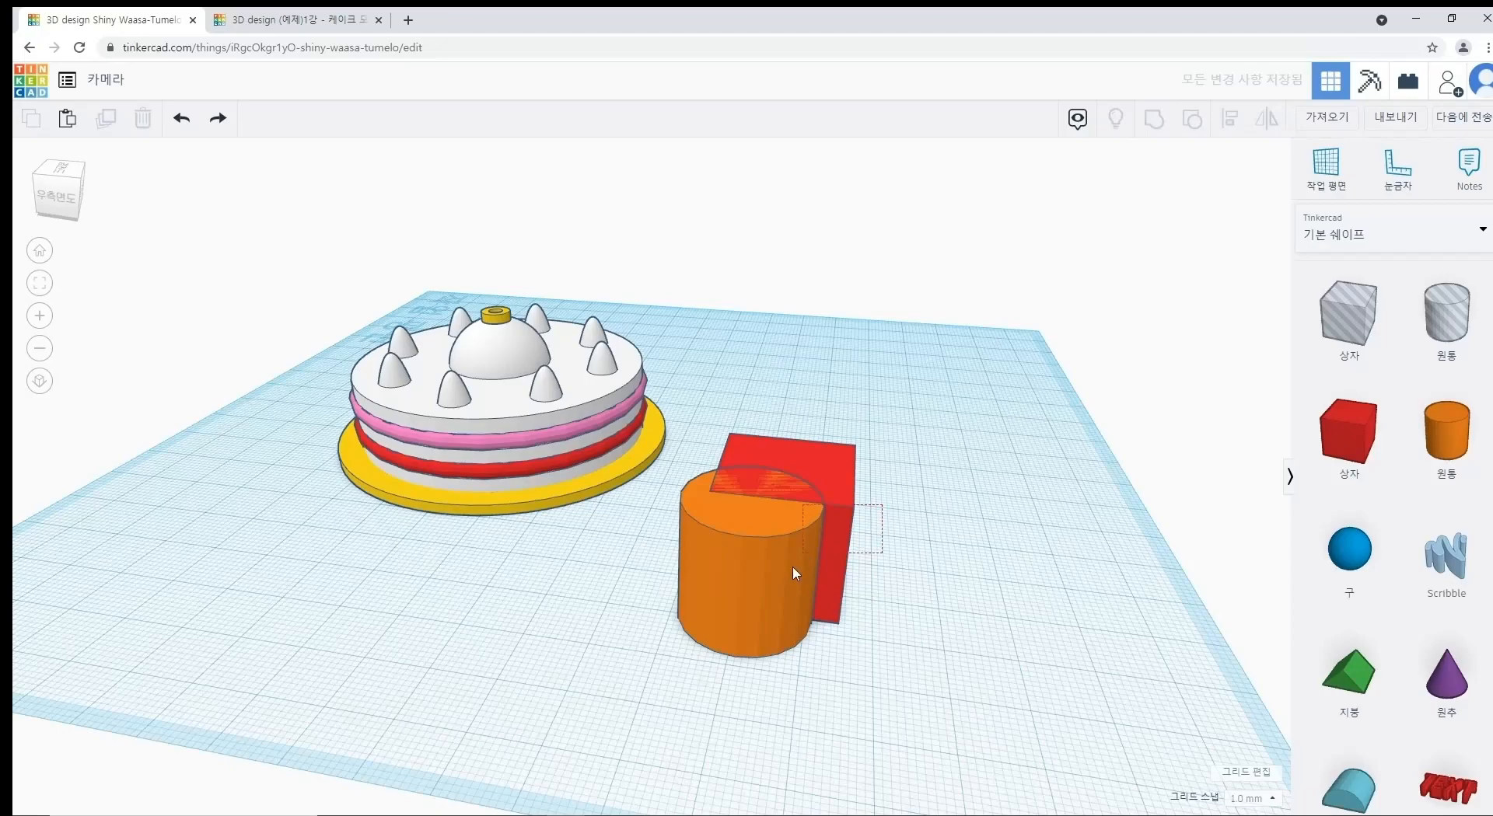
key(ctrl+a)
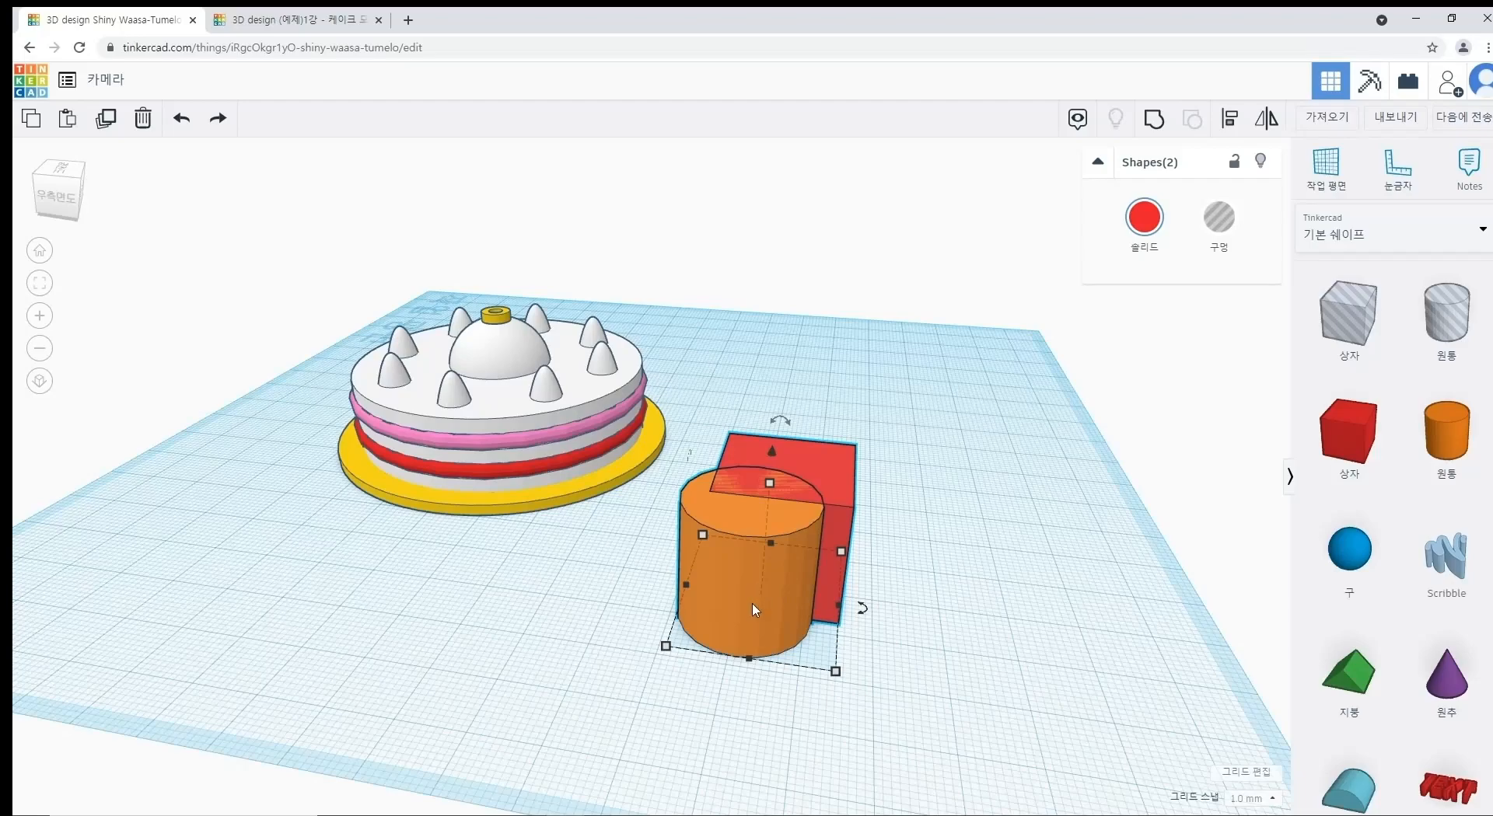
click(665, 699)
right_drag(633, 699, 895, 614)
middle_drag(936, 578, 875, 693)
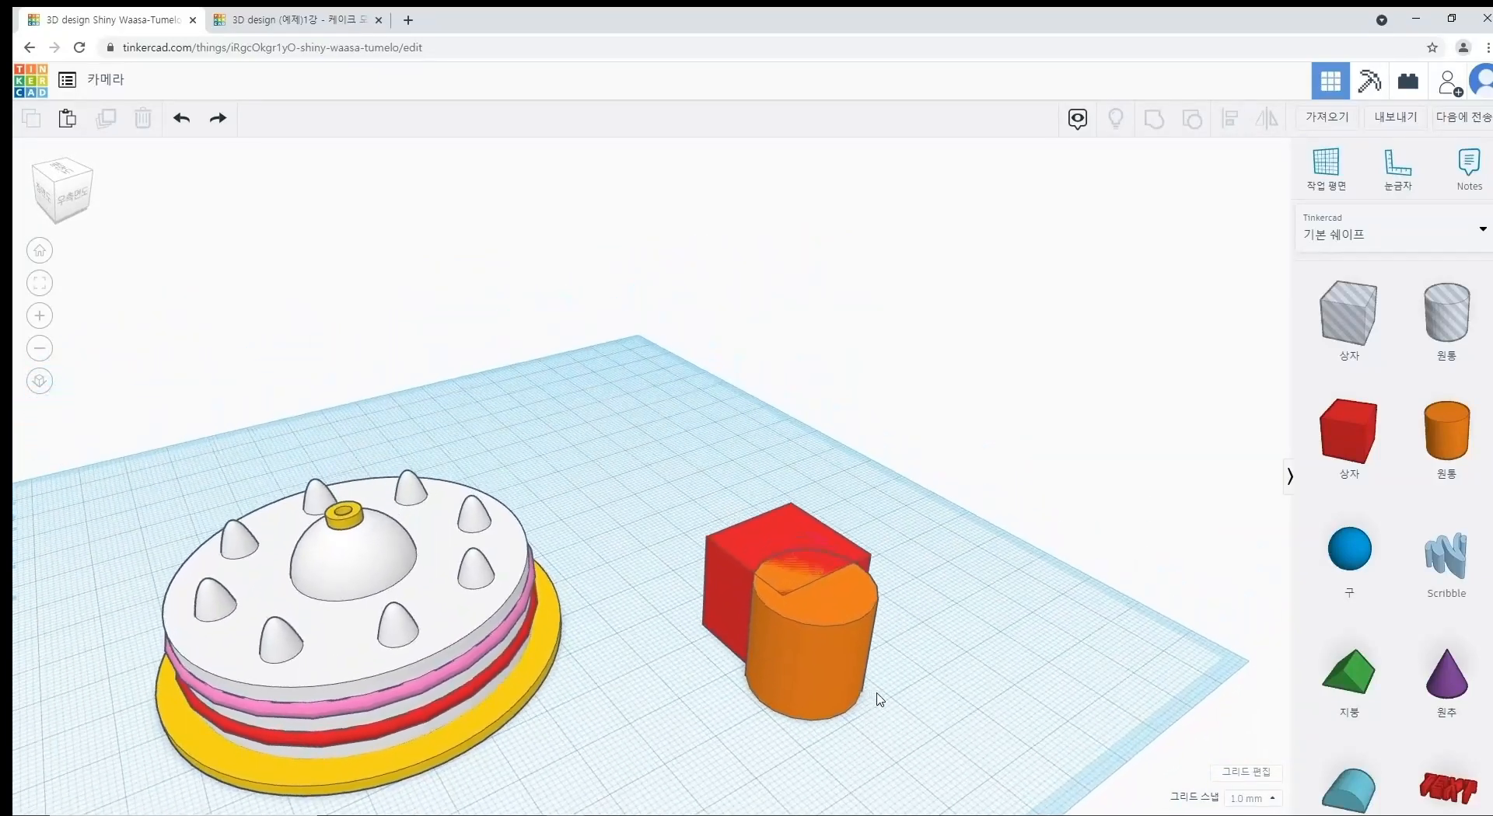
Step: Raise the cylinder so it overlaps only the upper part of the box, and select both shapes
right_drag(904, 686, 873, 573)
click(871, 570)
drag(866, 422, 866, 339)
right_drag(867, 571, 921, 605)
shift+click(781, 445)
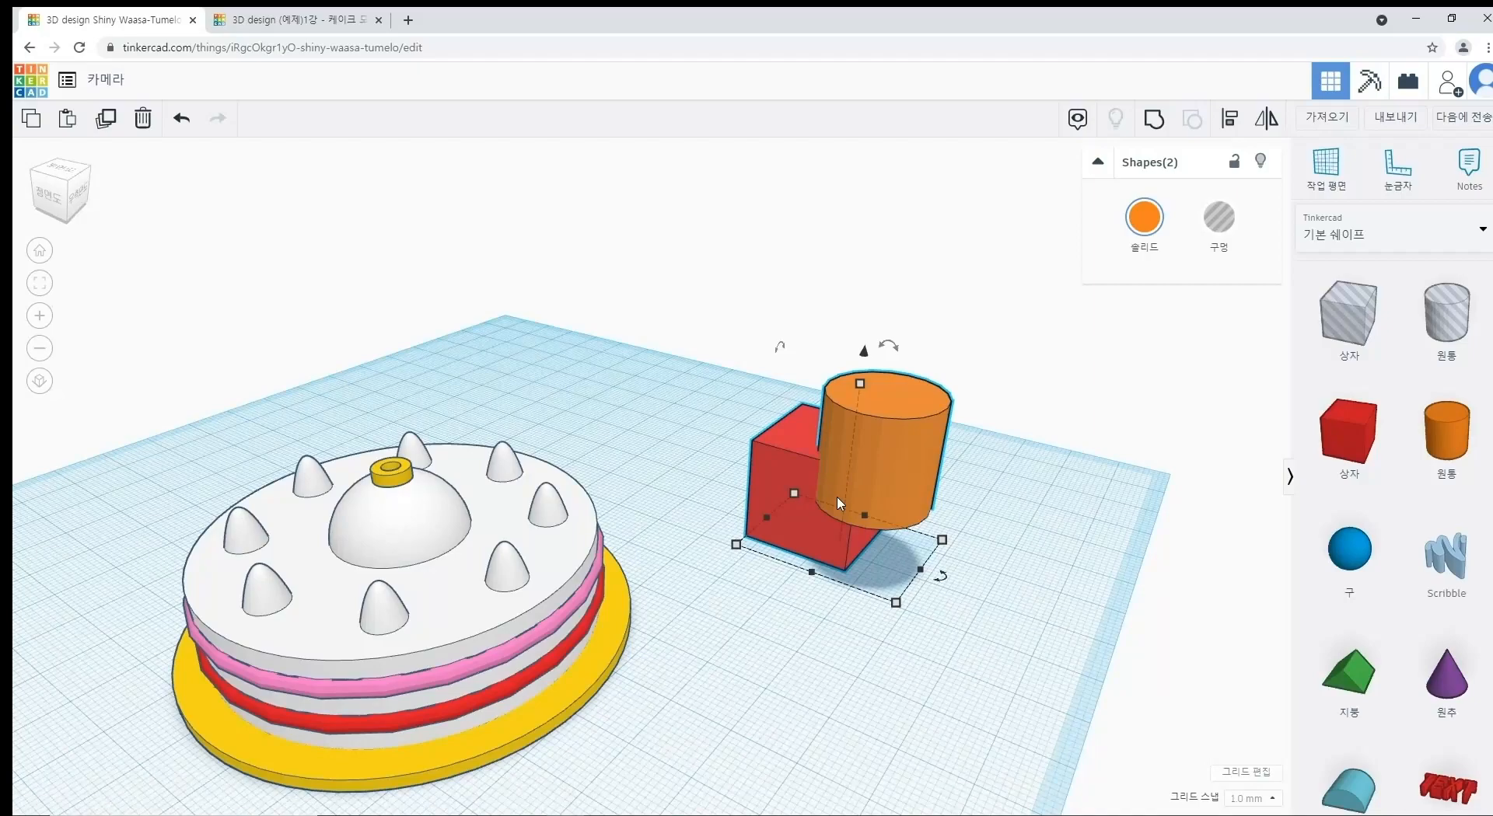
right_drag(1044, 532, 933, 462)
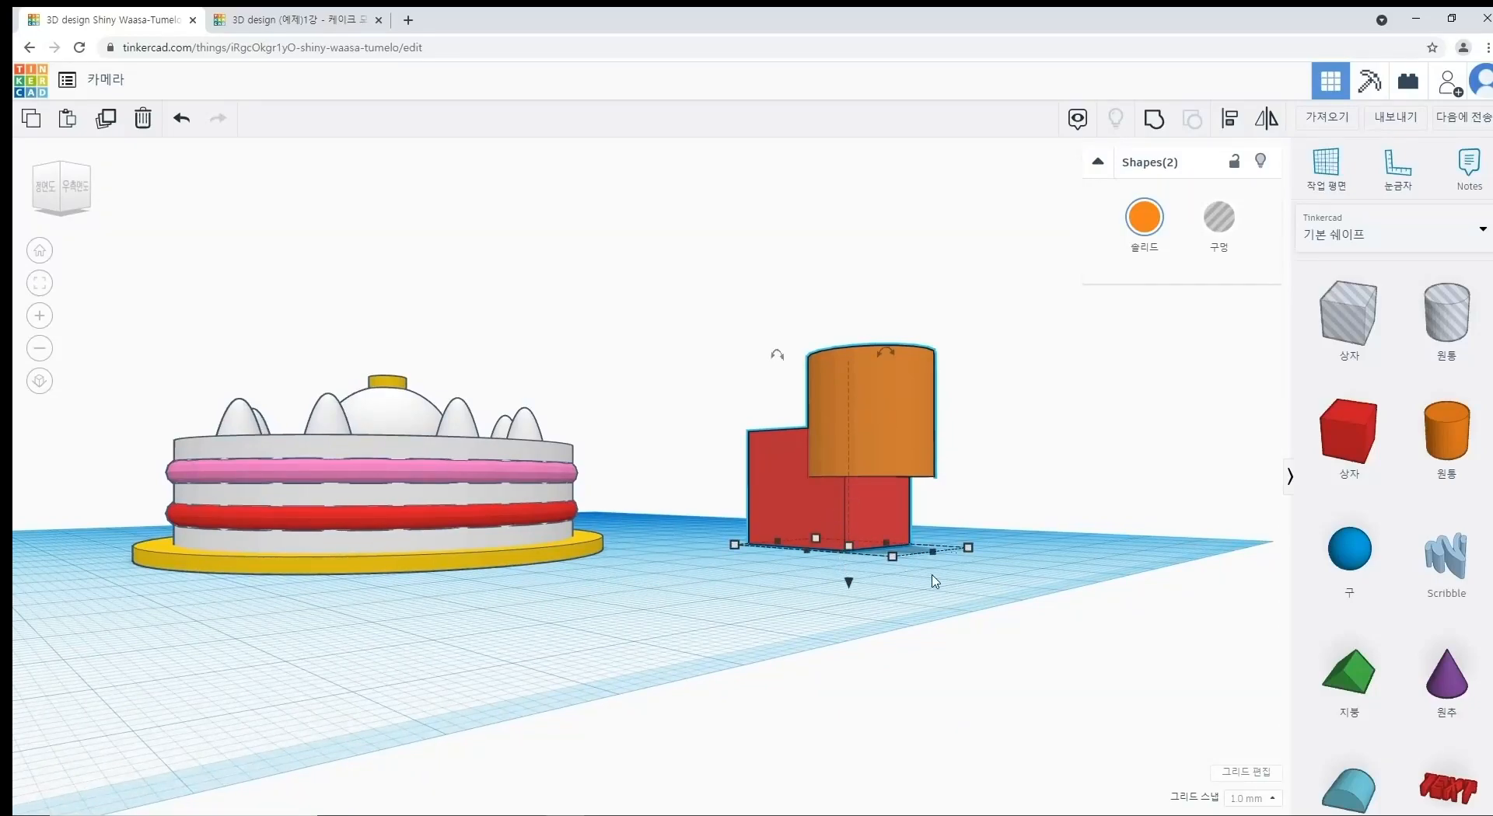
Step: Delete the practice box and cylinder beside the cake
click(961, 580)
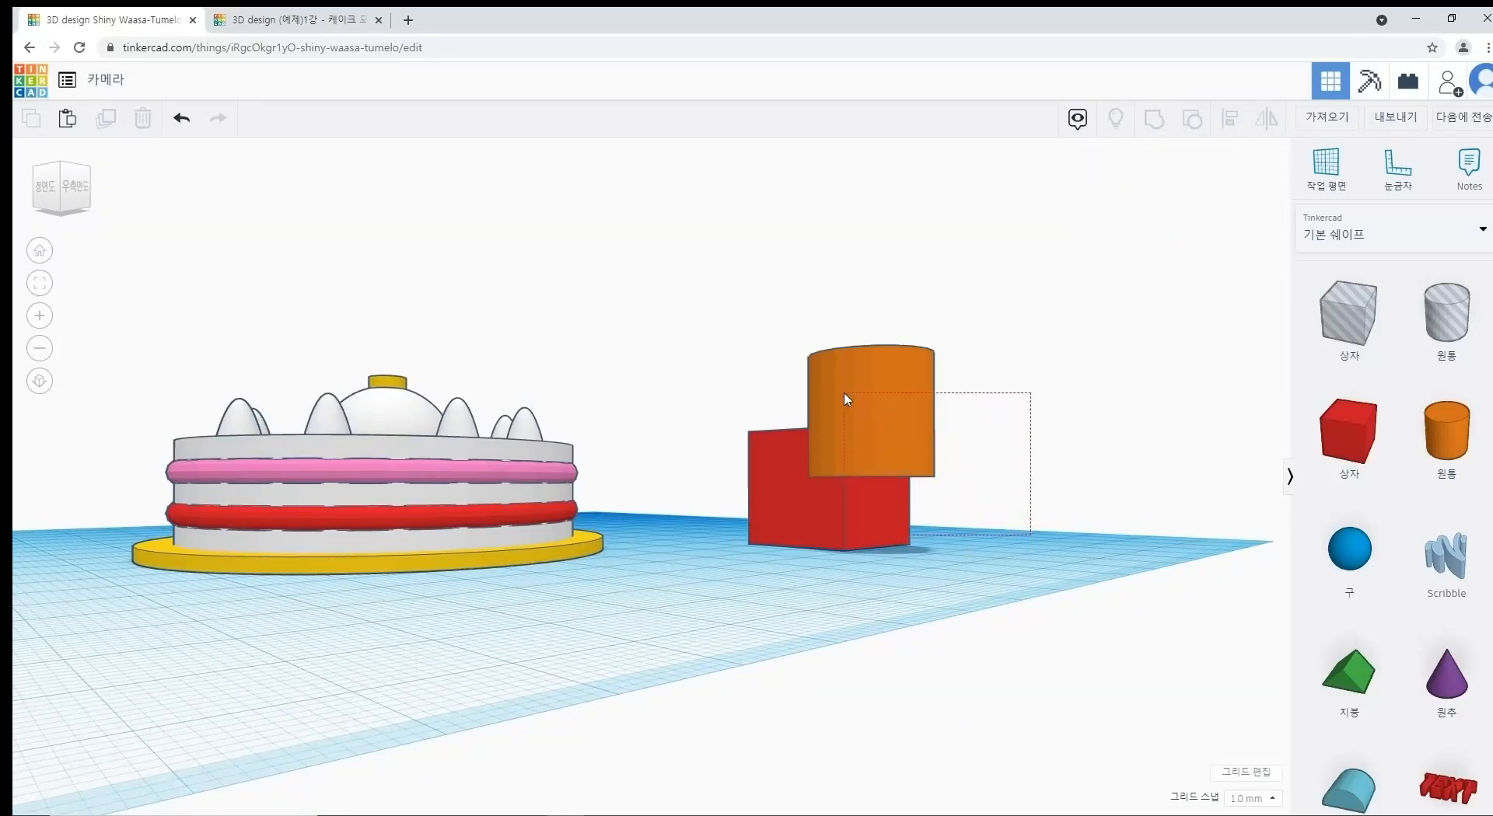
drag(848, 400, 845, 398)
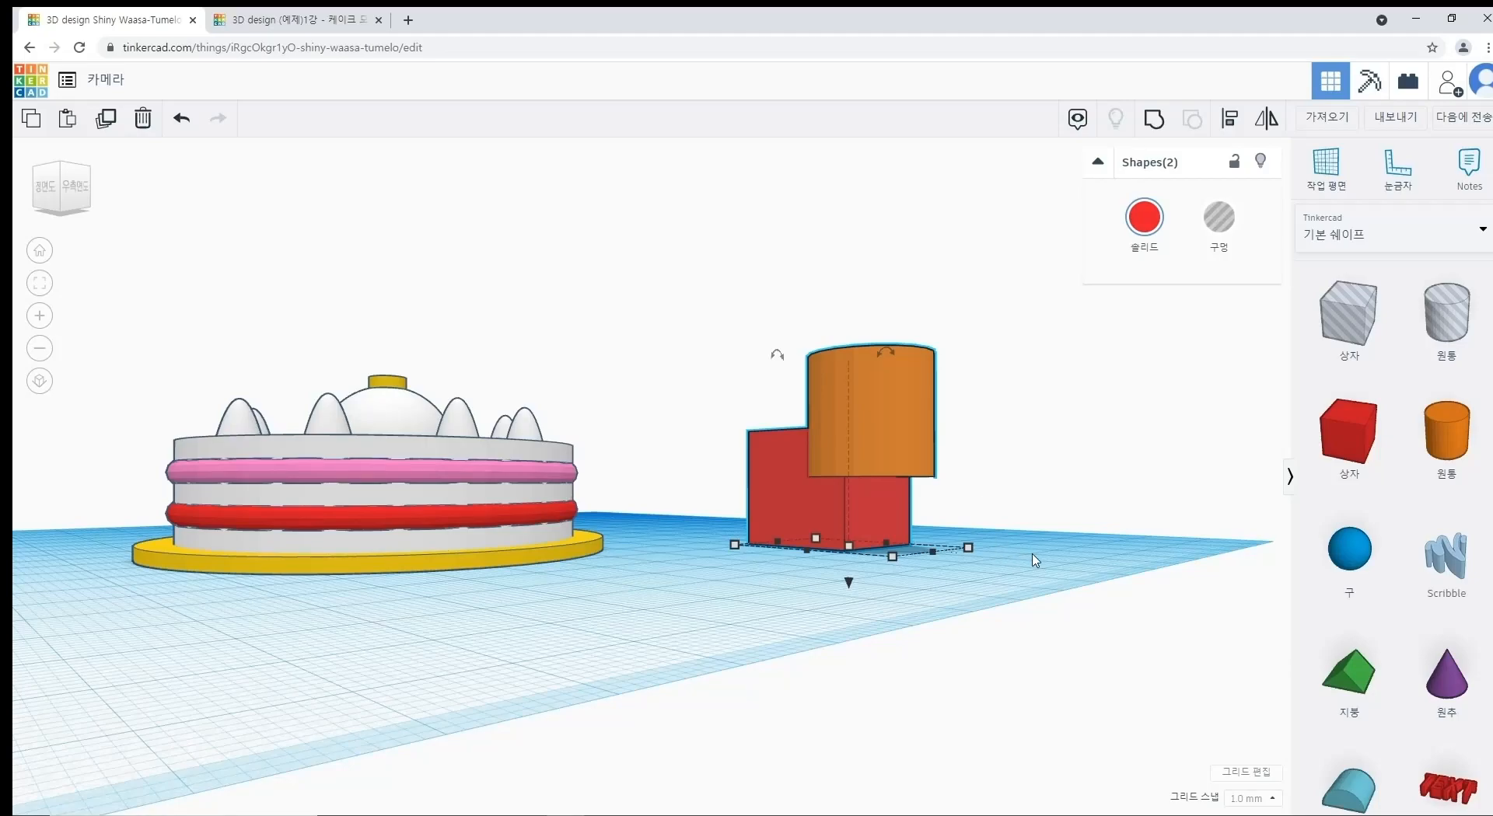
key(Delete)
right_drag(465, 321, 661, 527)
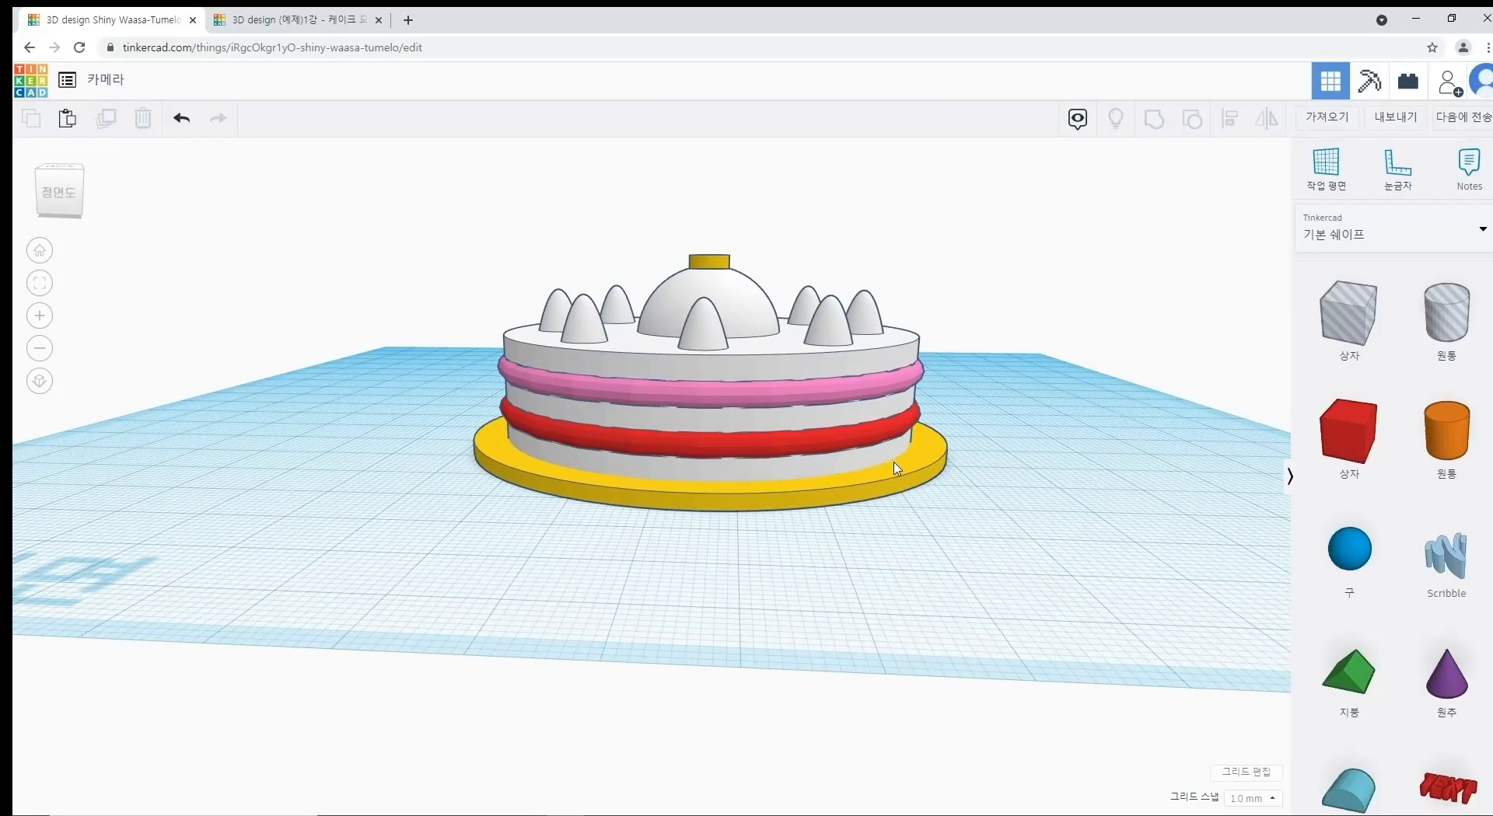